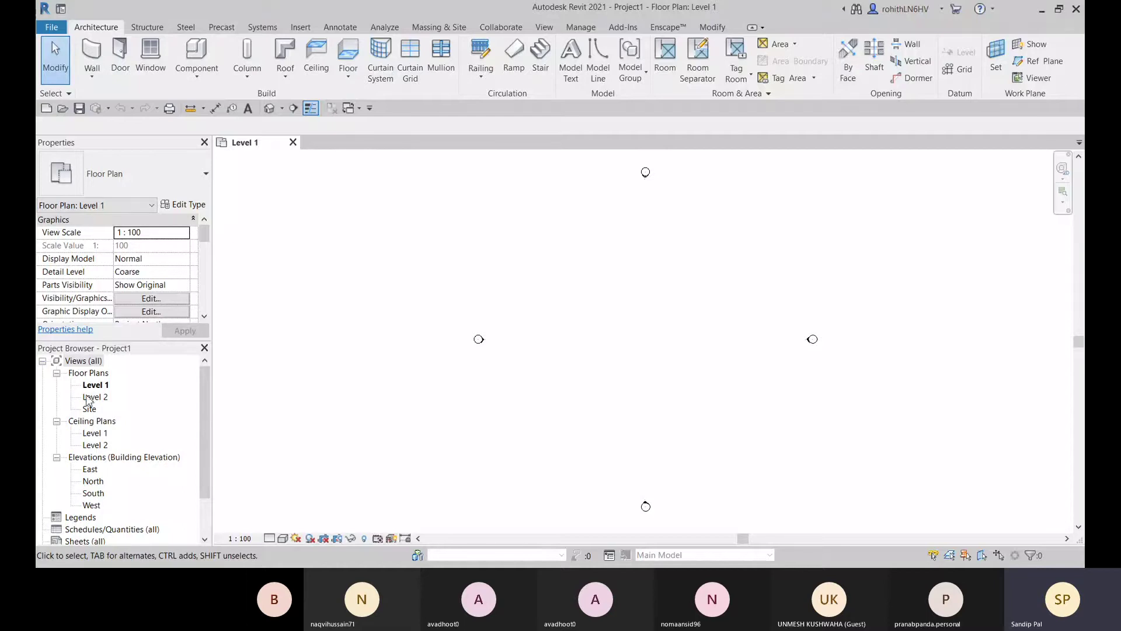
- Expand every branch of the Project Browser tree, including all families
{"action": "right_click", "coordinate": [135, 390]}
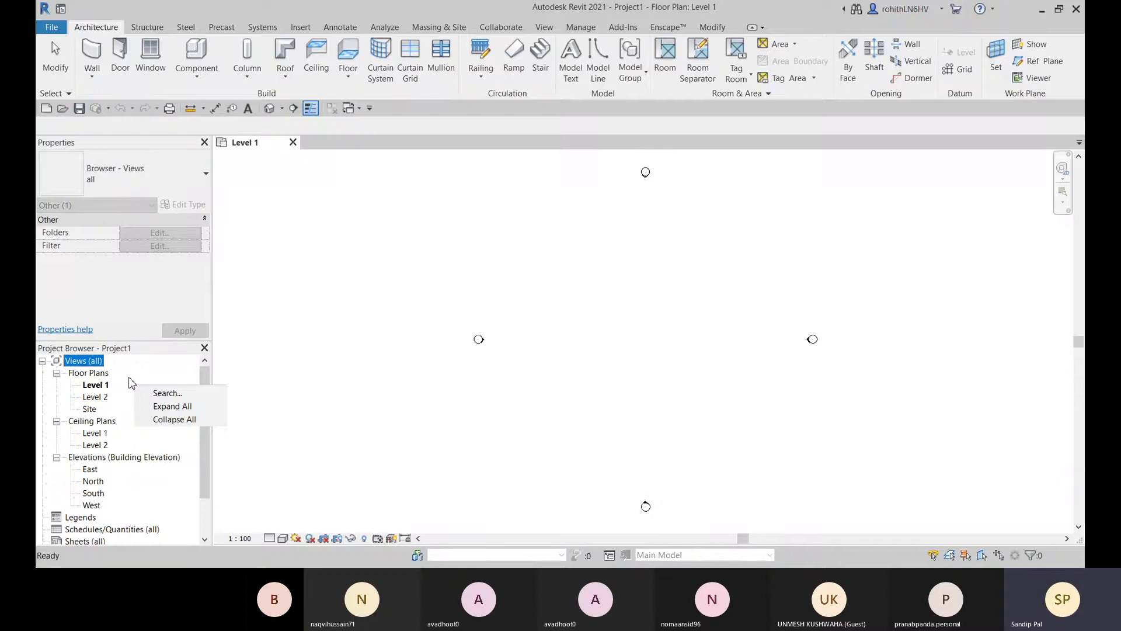
{"action": "left_click", "coordinate": [130, 383]}
{"action": "right_click", "coordinate": [127, 376]}
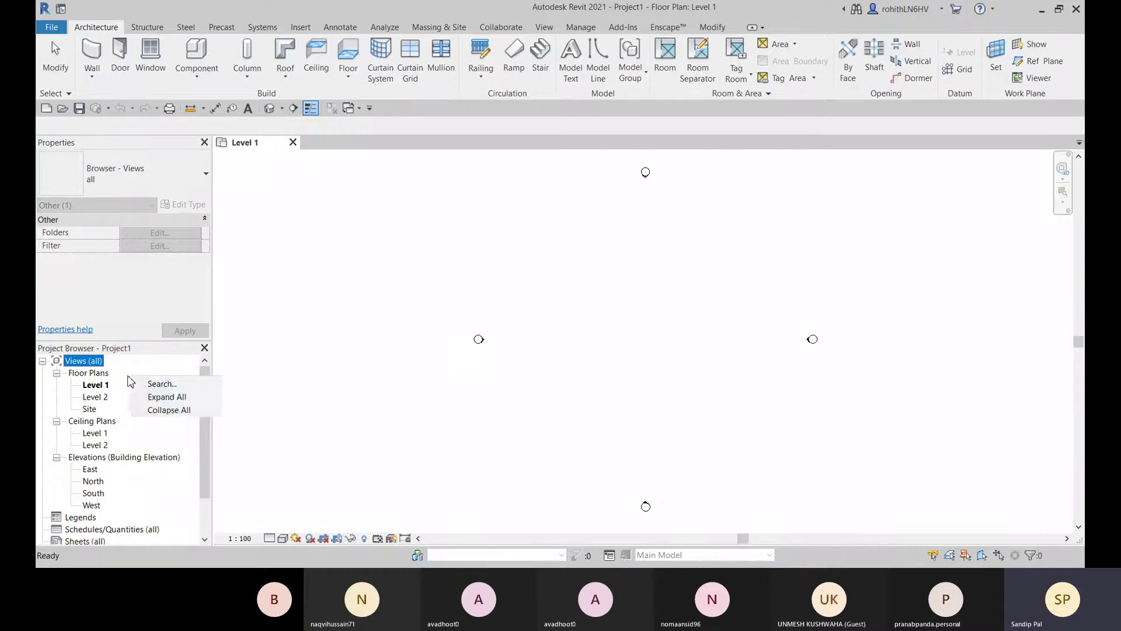
{"action": "left_click", "coordinate": [153, 397]}
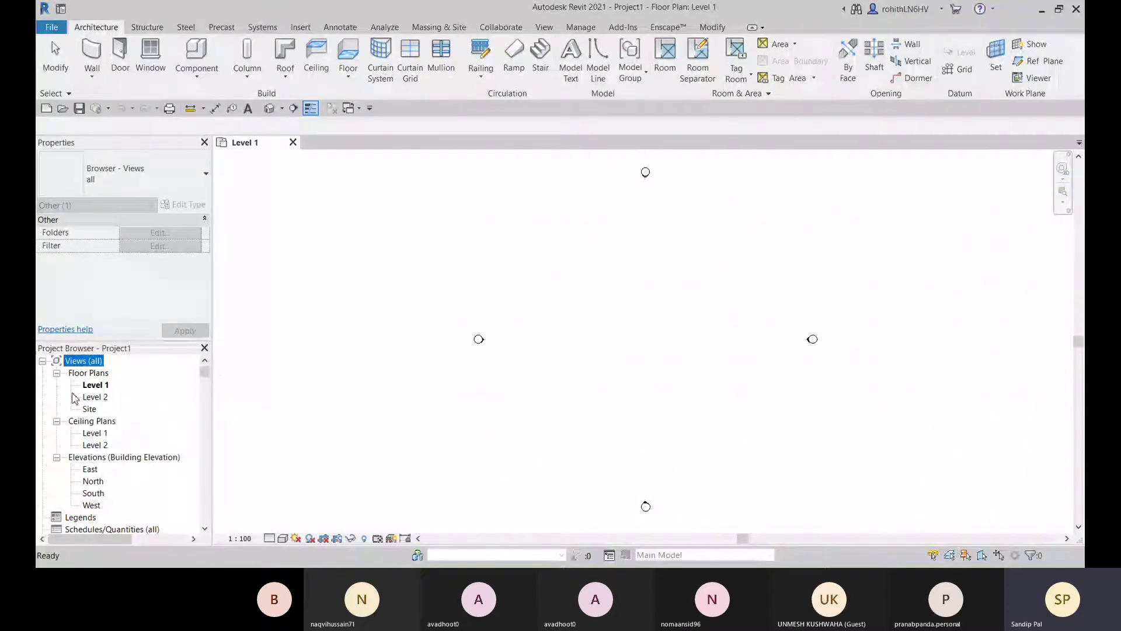
- Collapse the Elevations, Ceiling Plans and Floor Plans branches under Views
{"action": "left_click", "coordinate": [56, 458]}
{"action": "left_click", "coordinate": [56, 421]}
{"action": "left_click", "coordinate": [57, 373]}
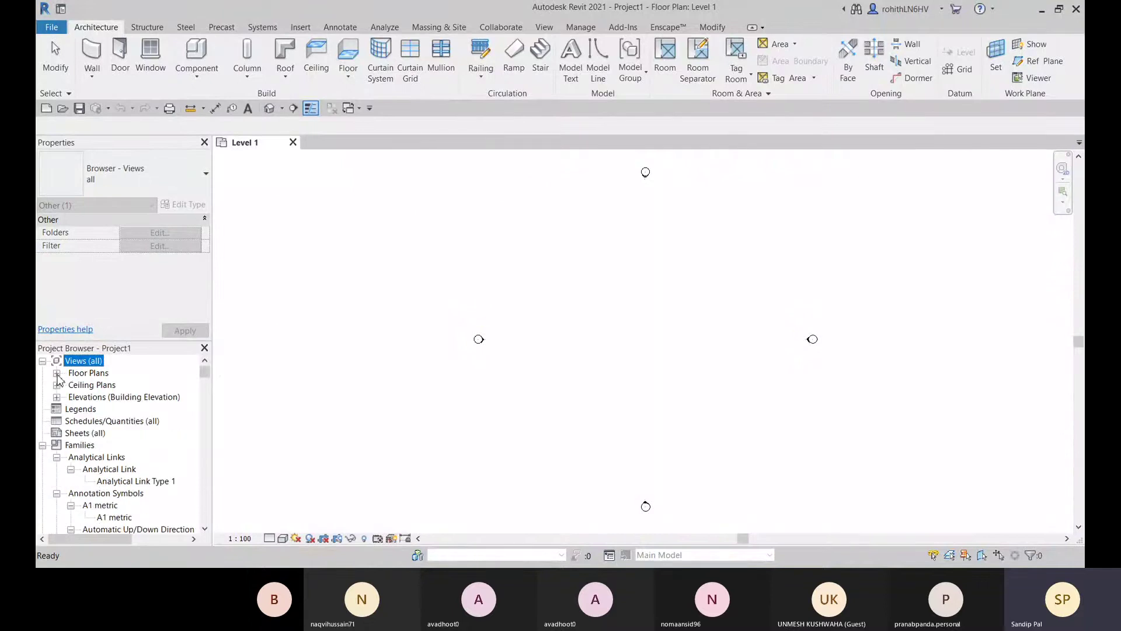
- Collapse the Analytical Links, Annotation Symbols, Cable Trays, Ceilings, Columns and Conduits categories under Families
{"action": "left_click", "coordinate": [56, 457]}
{"action": "left_click", "coordinate": [57, 469]}
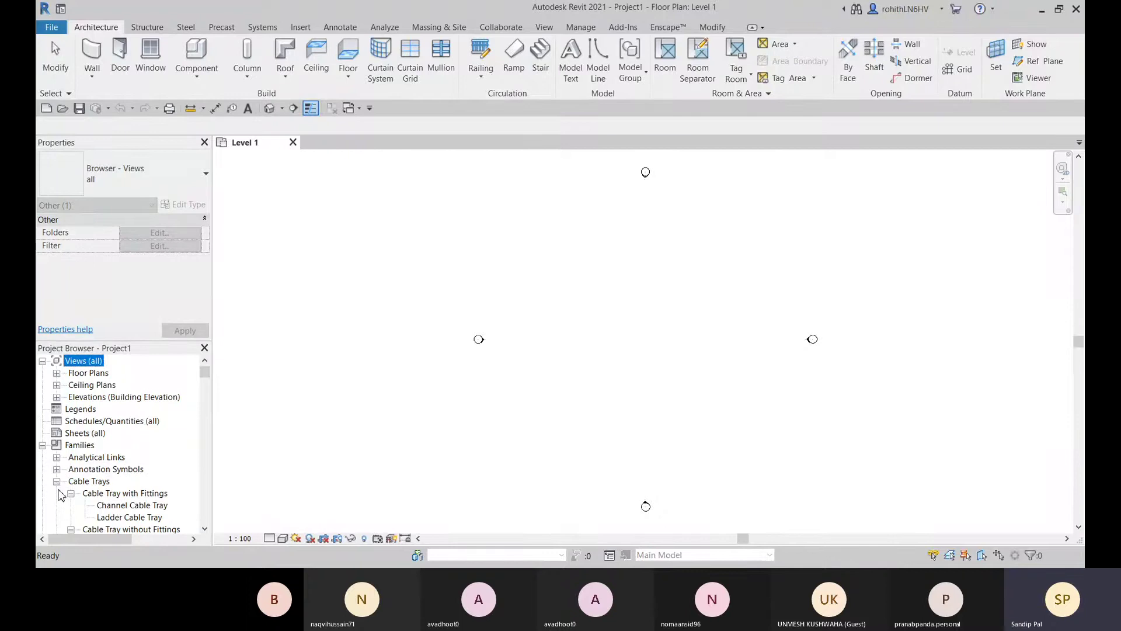
{"action": "left_click", "coordinate": [56, 482]}
{"action": "scroll", "coordinate": [68, 483], "scroll_direction": "down", "scroll_amount": 1}
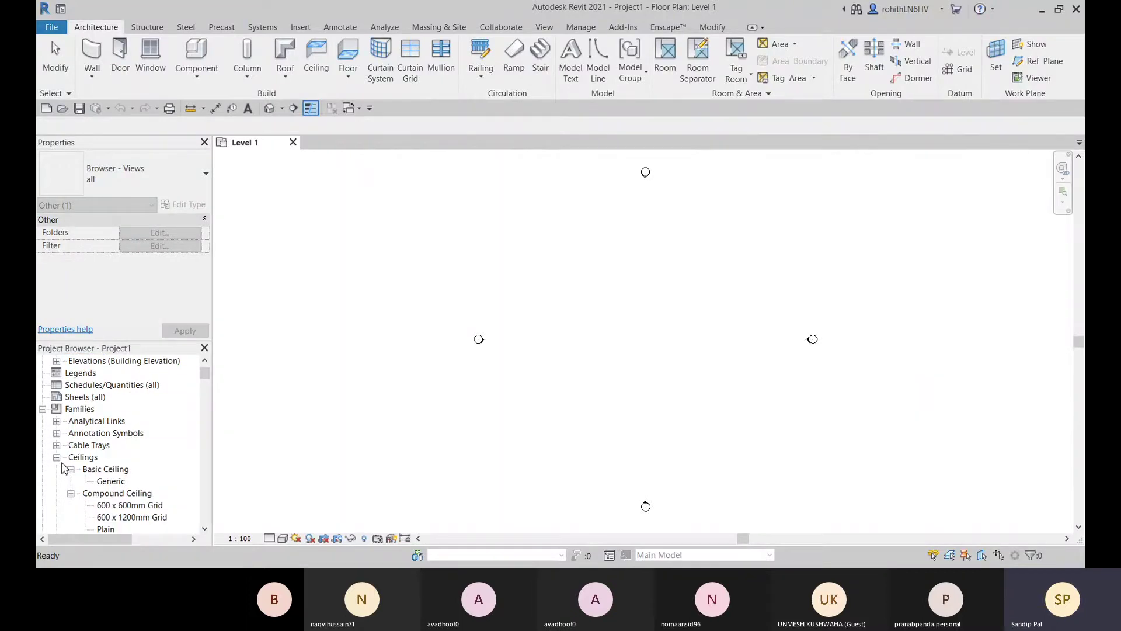
{"action": "left_click", "coordinate": [58, 458]}
{"action": "left_click", "coordinate": [58, 470]}
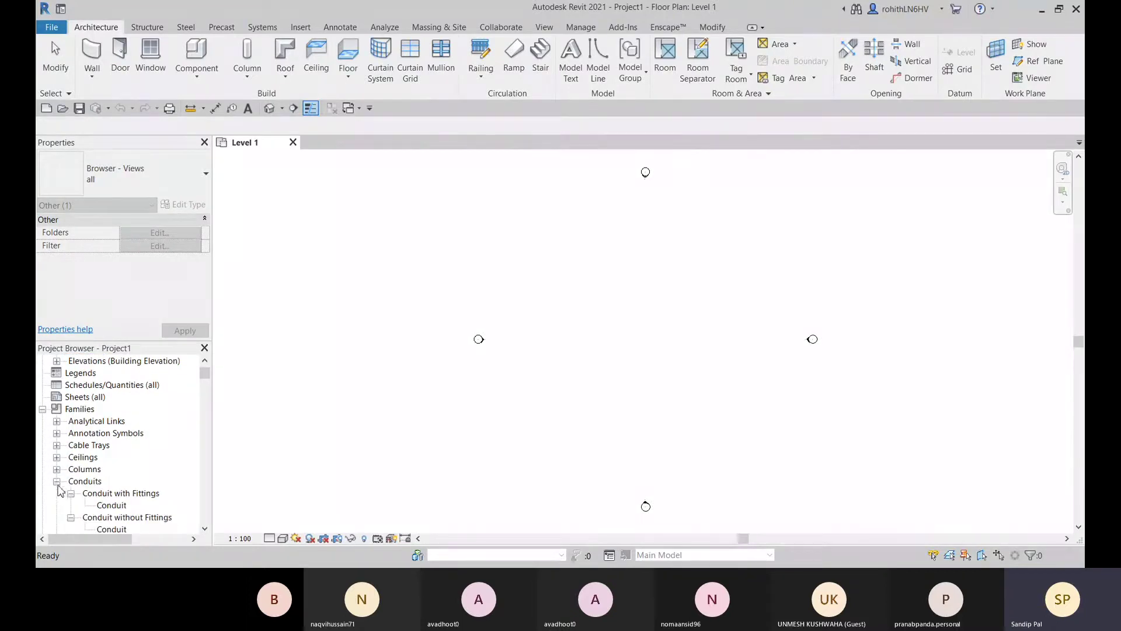
{"action": "left_click", "coordinate": [57, 483]}
- Collapse the family categories from Curtain Panels and Curtain Systems through Curtain Wall Mullions, Detail Items, Division Profiles and Doors
{"action": "scroll", "coordinate": [58, 485], "scroll_direction": "down", "scroll_amount": 1}
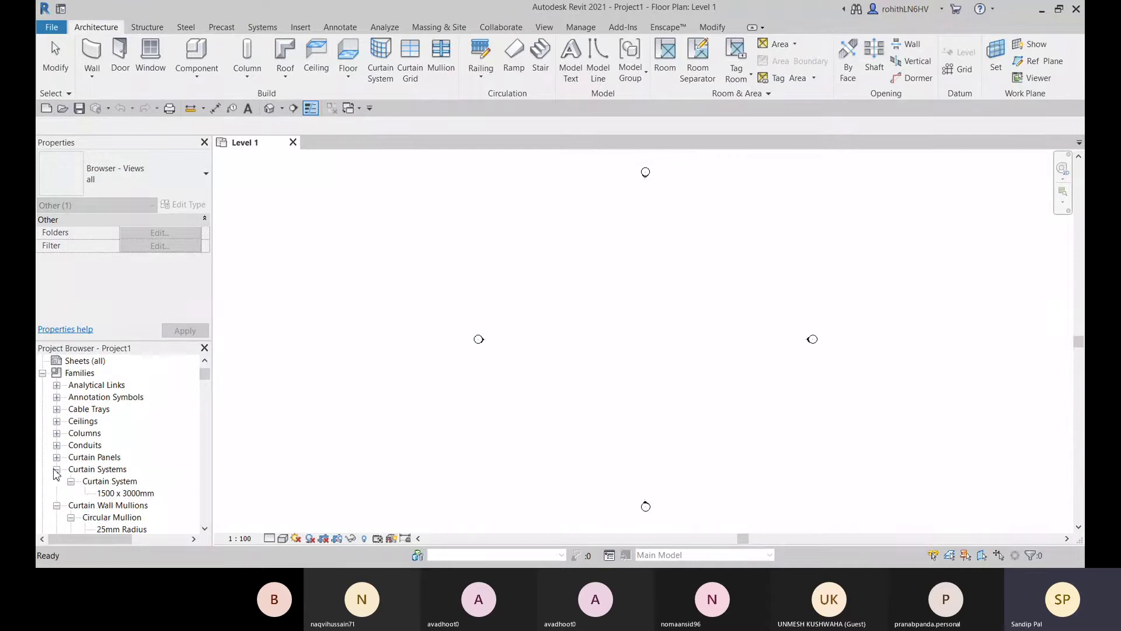
{"action": "left_click", "coordinate": [57, 470]}
{"action": "left_click", "coordinate": [57, 481]}
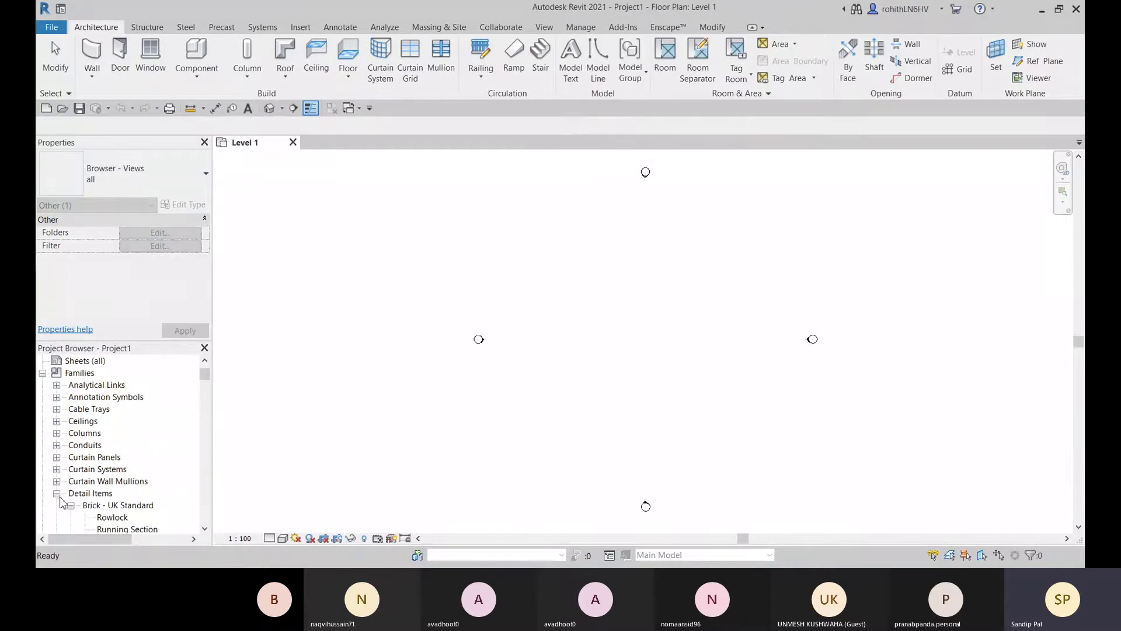
{"action": "left_click", "coordinate": [58, 494]}
{"action": "scroll", "coordinate": [98, 486], "scroll_direction": "down", "scroll_amount": 1}
{"action": "left_click", "coordinate": [57, 481]}
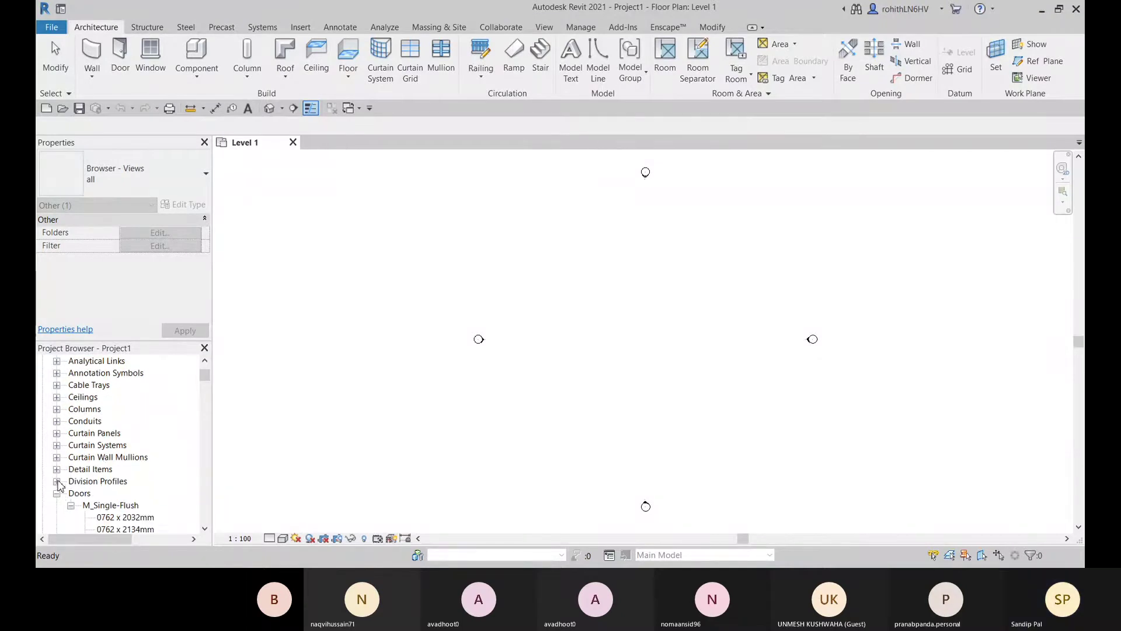
{"action": "left_click", "coordinate": [57, 494]}
- Expand all Project Browser branches again and select the Annotation Symbols category
{"action": "right_click", "coordinate": [168, 384]}
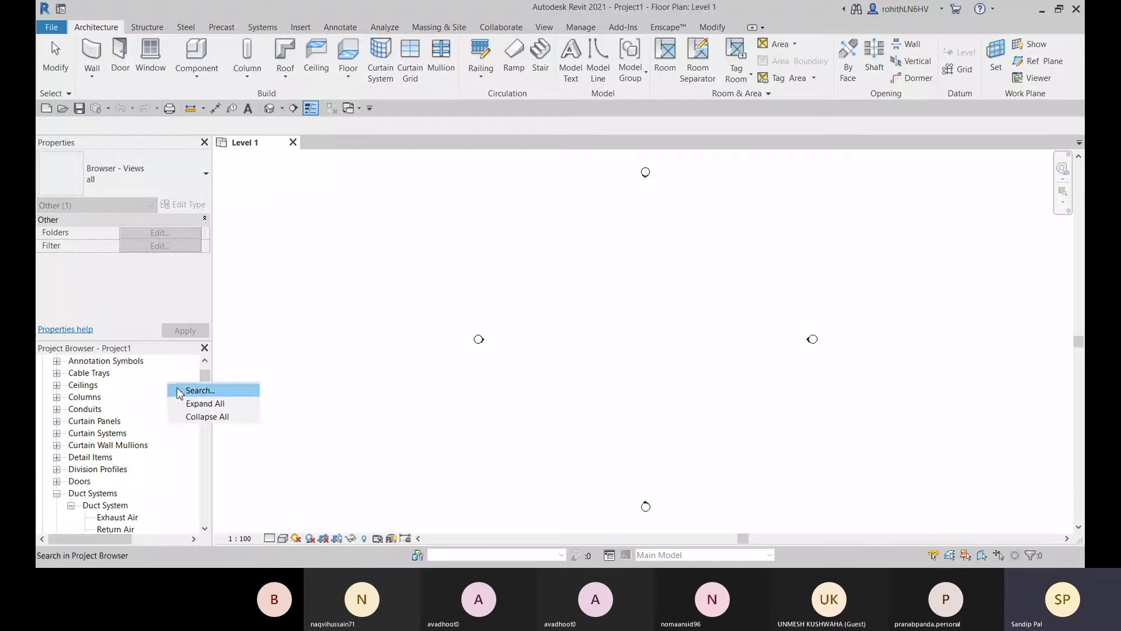
{"action": "left_click", "coordinate": [191, 409]}
{"action": "scroll", "coordinate": [85, 464], "scroll_direction": "down", "scroll_amount": 2}
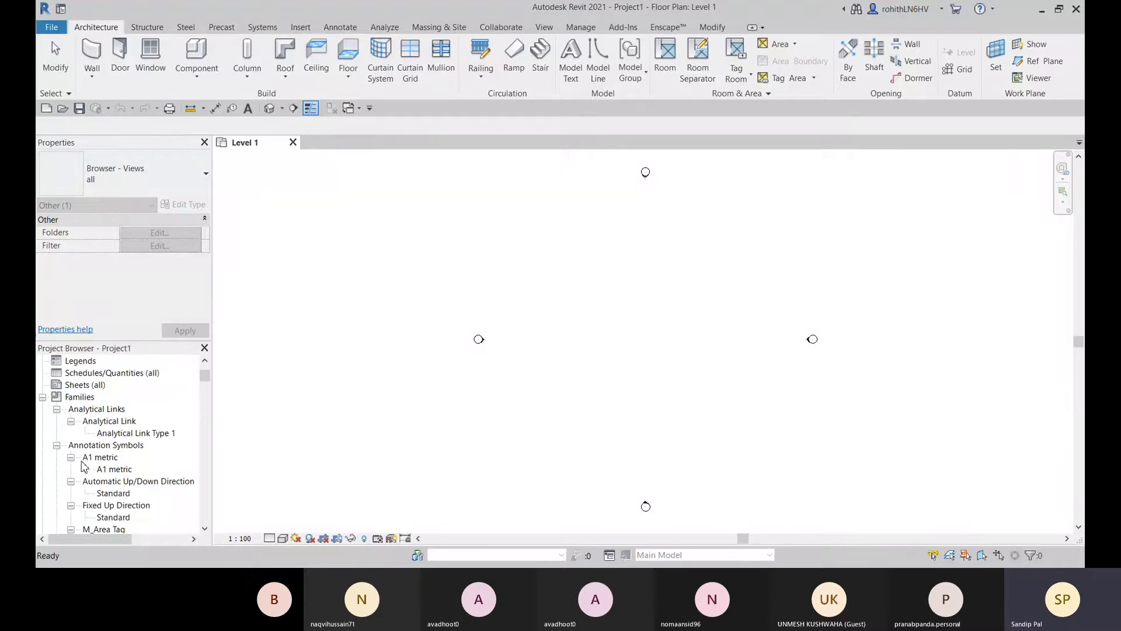
{"action": "left_click", "coordinate": [94, 446]}
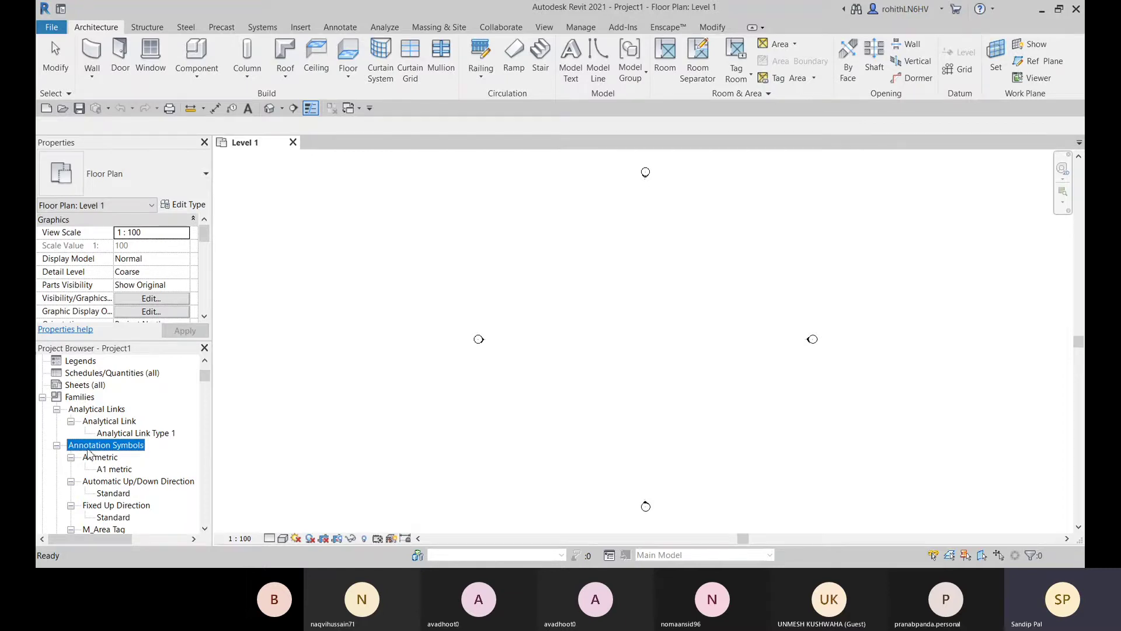
- Select the Families branch and collapse it in the Project Browser
{"action": "left_click", "coordinate": [61, 398]}
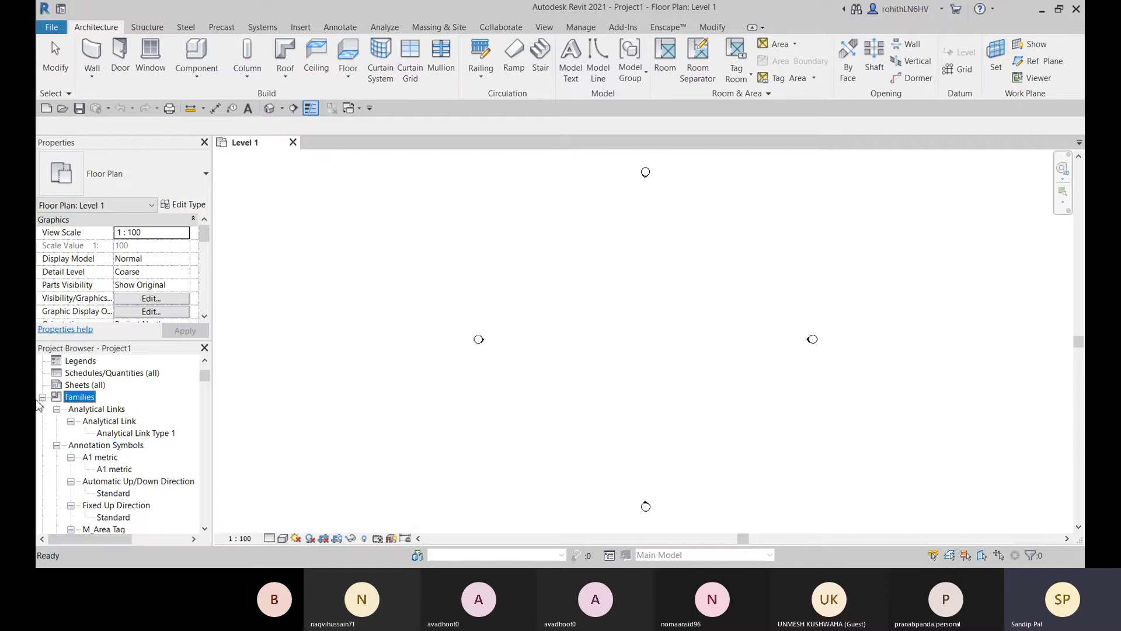
{"action": "left_click", "coordinate": [42, 397]}
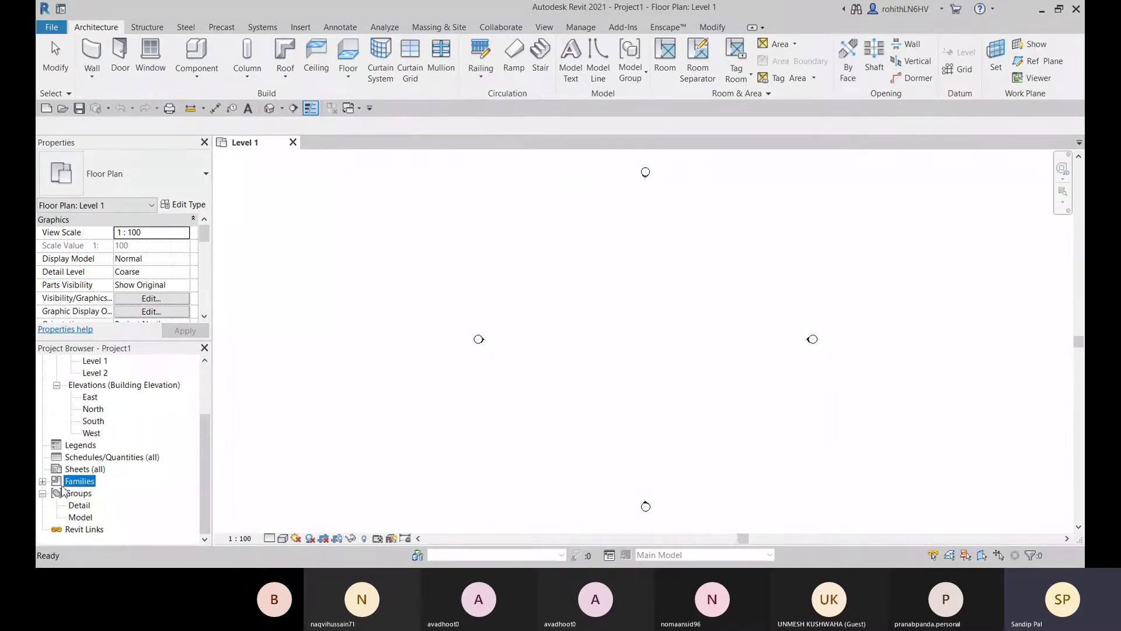
{"action": "left_click", "coordinate": [42, 481]}
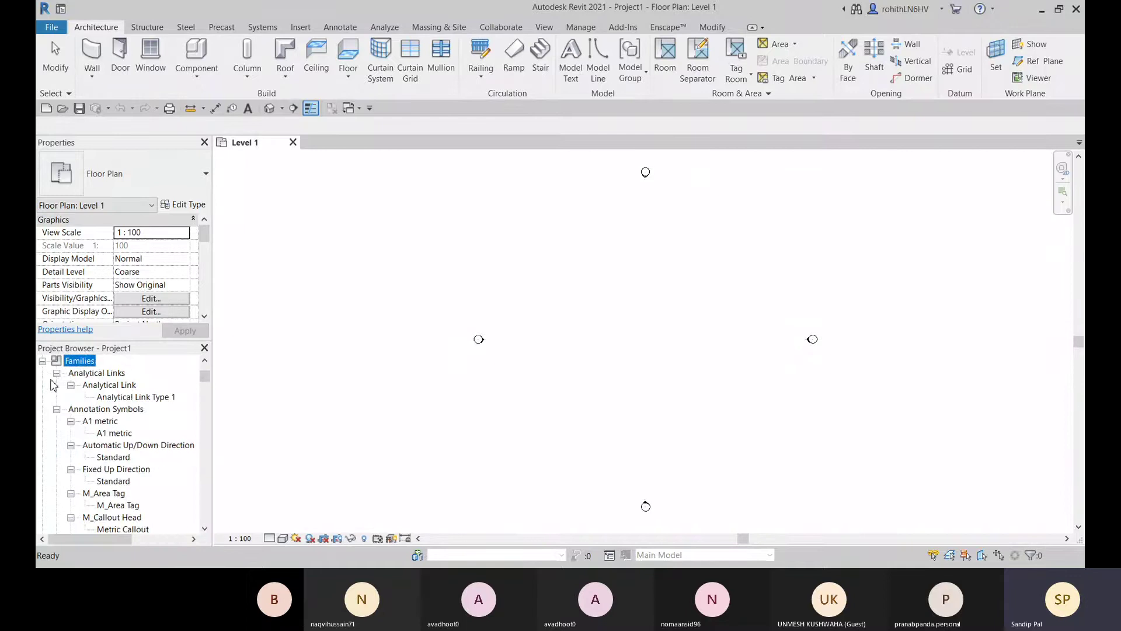
{"action": "left_click", "coordinate": [43, 363]}
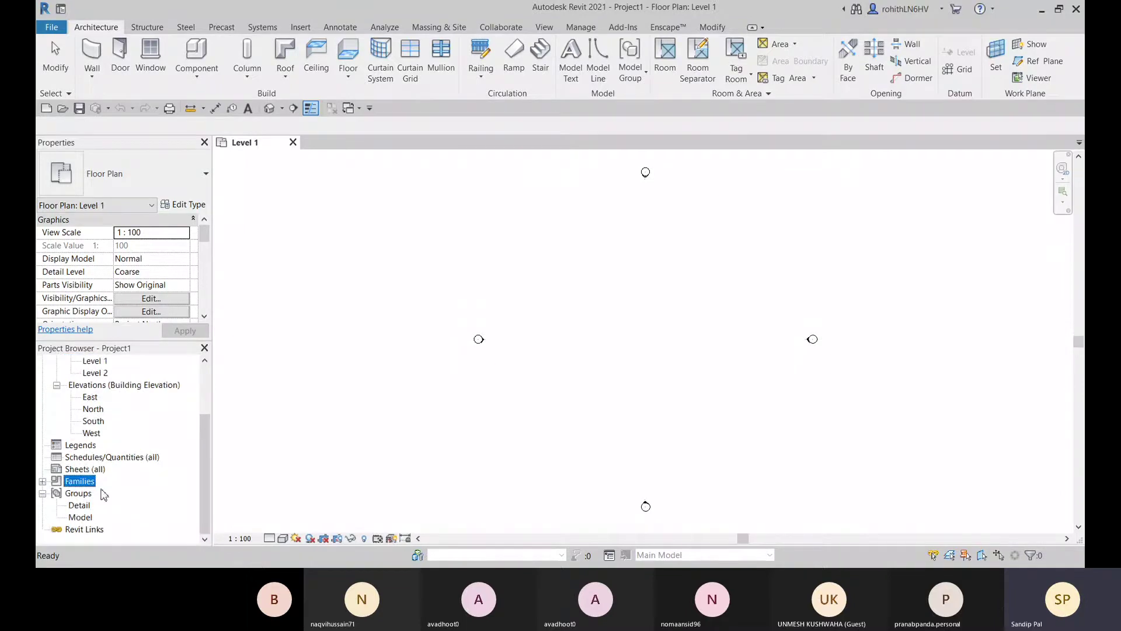
- Collapse the Floor Plans and Ceiling Plans branches, leaving the Views branch itself expanded
{"action": "scroll", "coordinate": [87, 482], "scroll_direction": "up", "scroll_amount": 2}
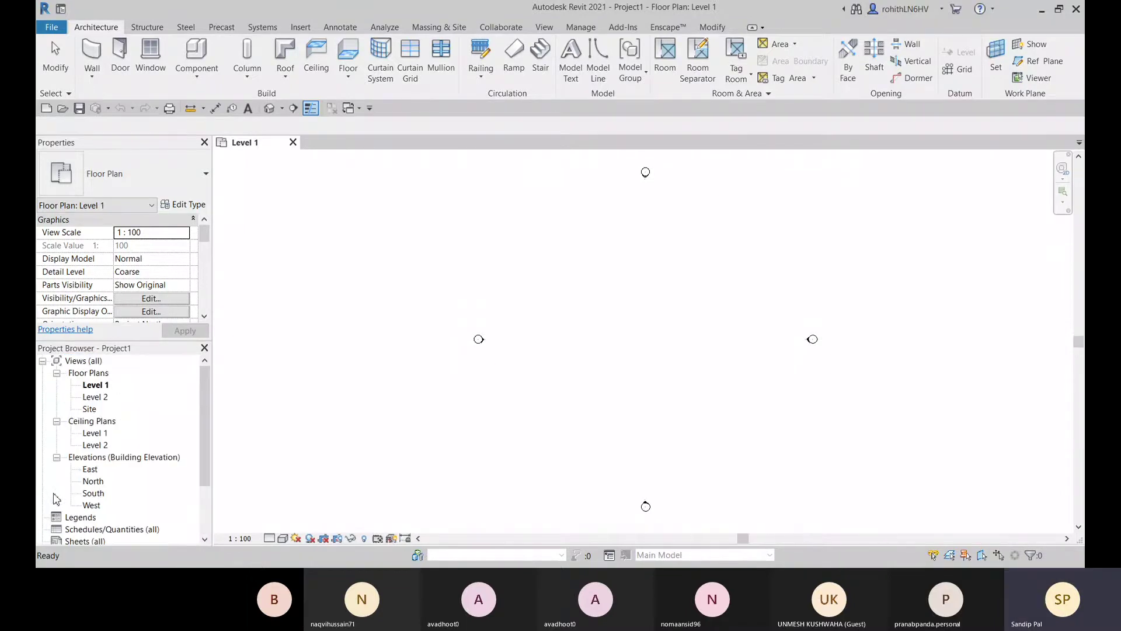
{"action": "left_click", "coordinate": [57, 373]}
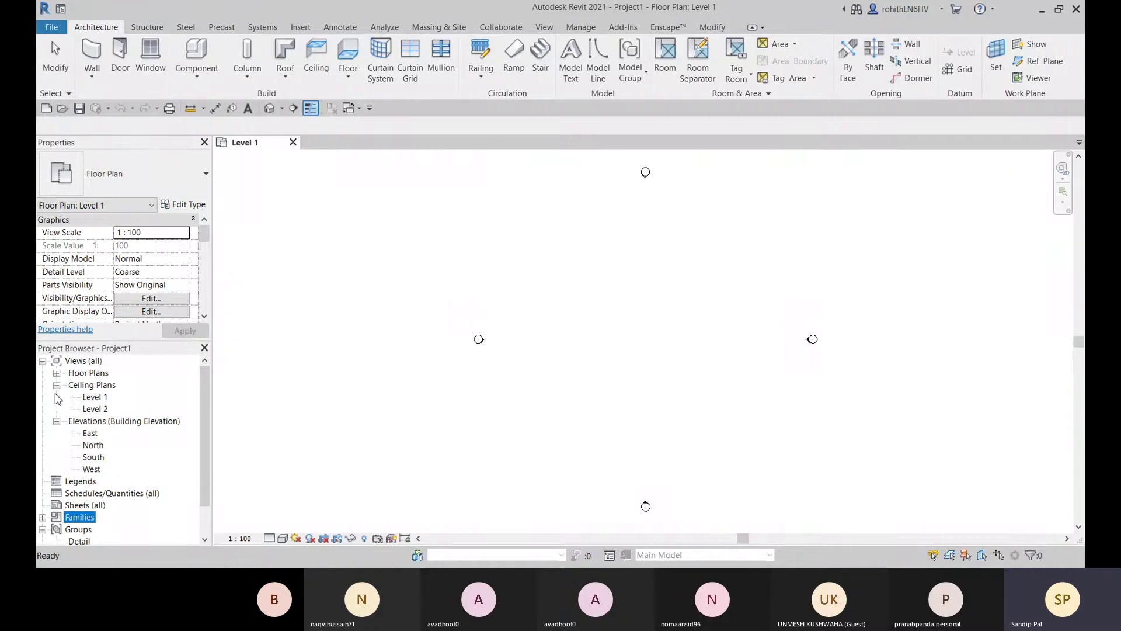
{"action": "left_click", "coordinate": [57, 373]}
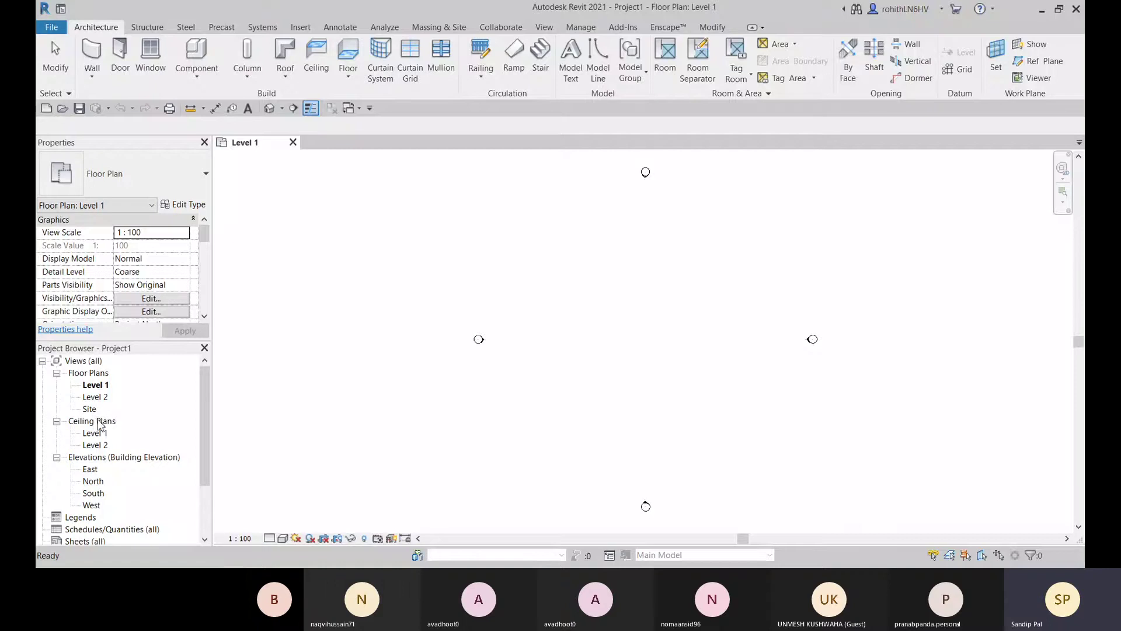
{"action": "left_click", "coordinate": [57, 421]}
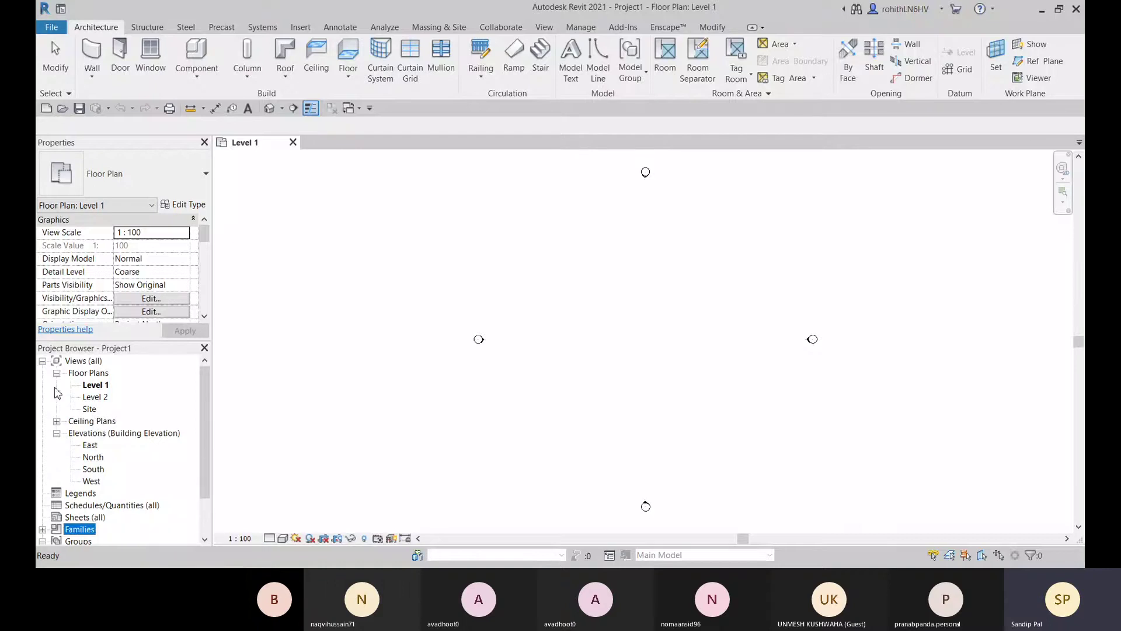
{"action": "left_click", "coordinate": [57, 373]}
{"action": "left_click", "coordinate": [43, 362]}
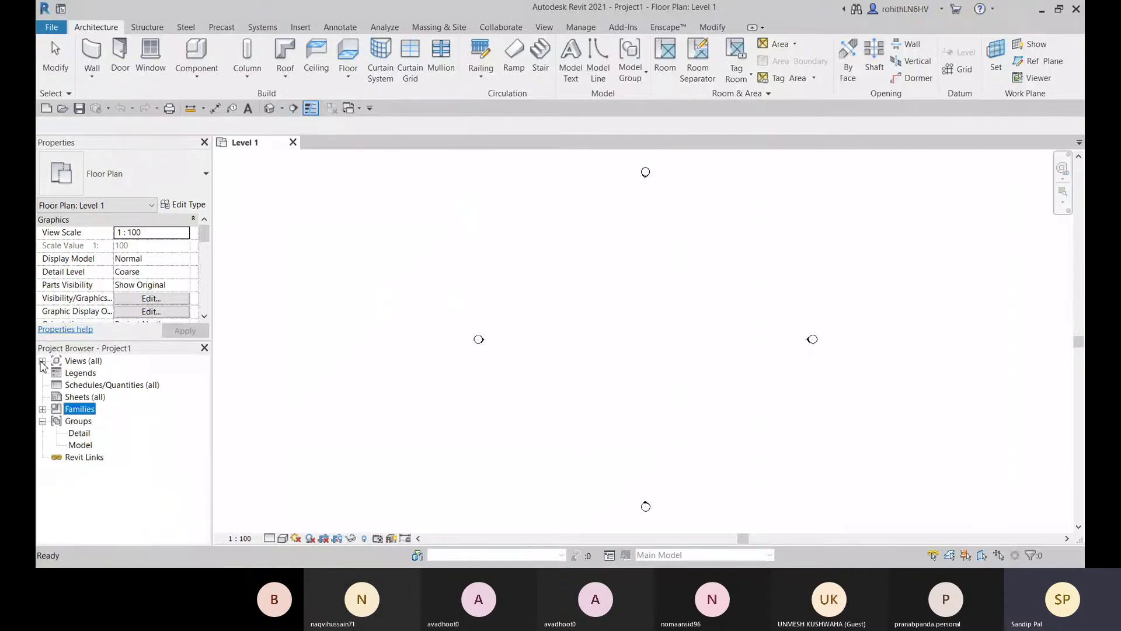
{"action": "left_click", "coordinate": [43, 360]}
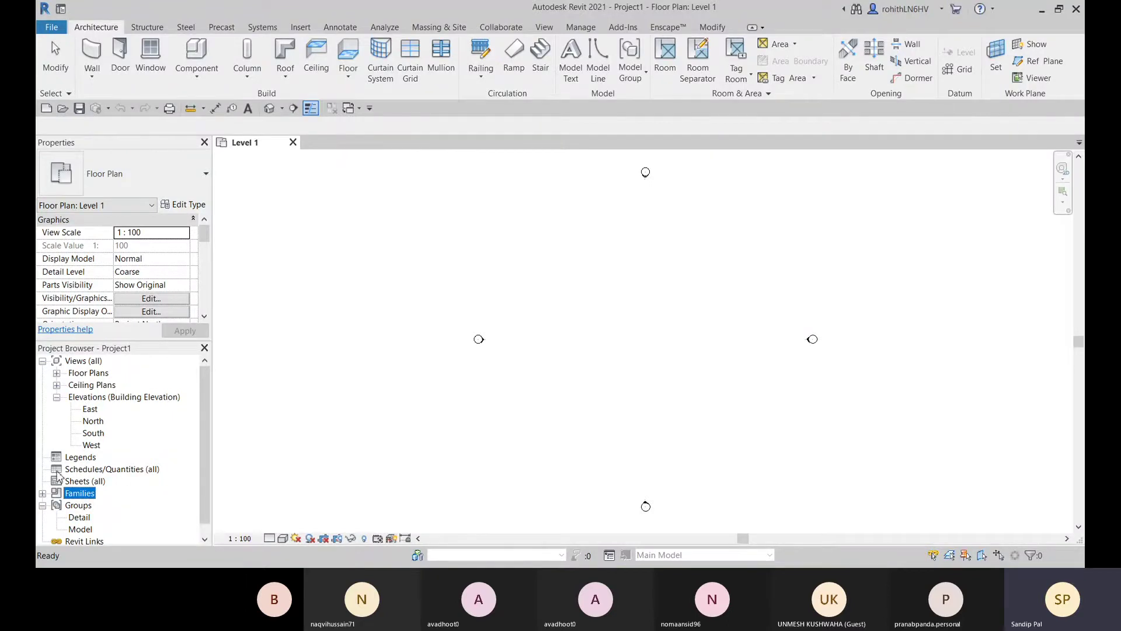
- Expand Families and collapse its Analytical Links, Annotation Symbols, Cable Trays and Ceilings categories
{"action": "scroll", "coordinate": [53, 476], "scroll_direction": "down", "scroll_amount": 1}
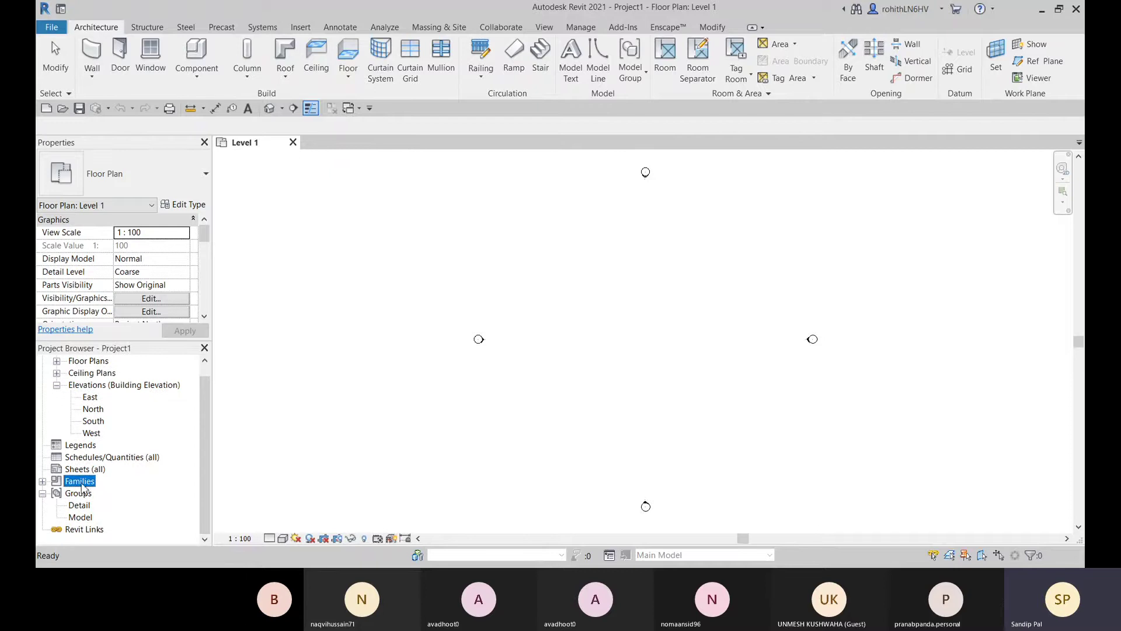
{"action": "left_click", "coordinate": [44, 482]}
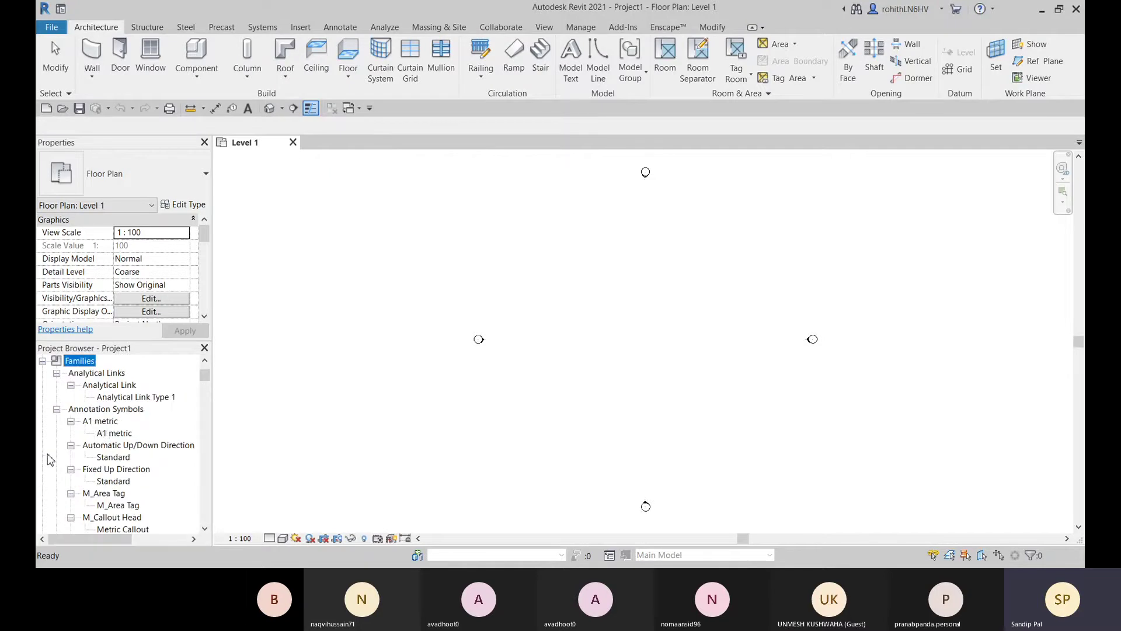
{"action": "left_click", "coordinate": [57, 373]}
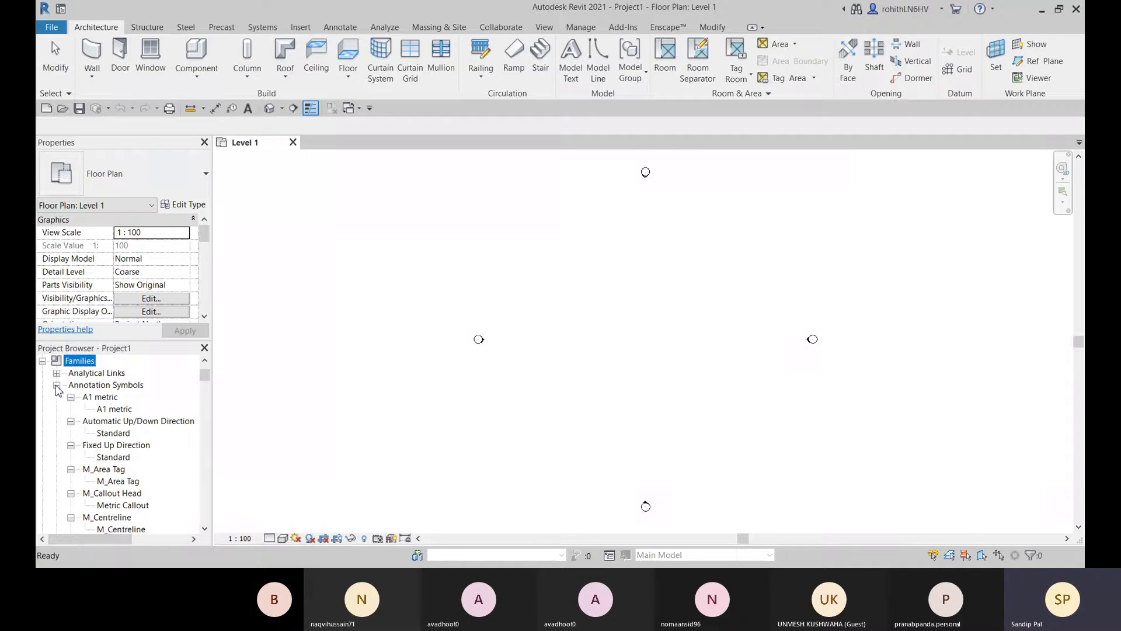
{"action": "left_click", "coordinate": [57, 385]}
{"action": "left_click", "coordinate": [57, 396]}
{"action": "left_click", "coordinate": [56, 409]}
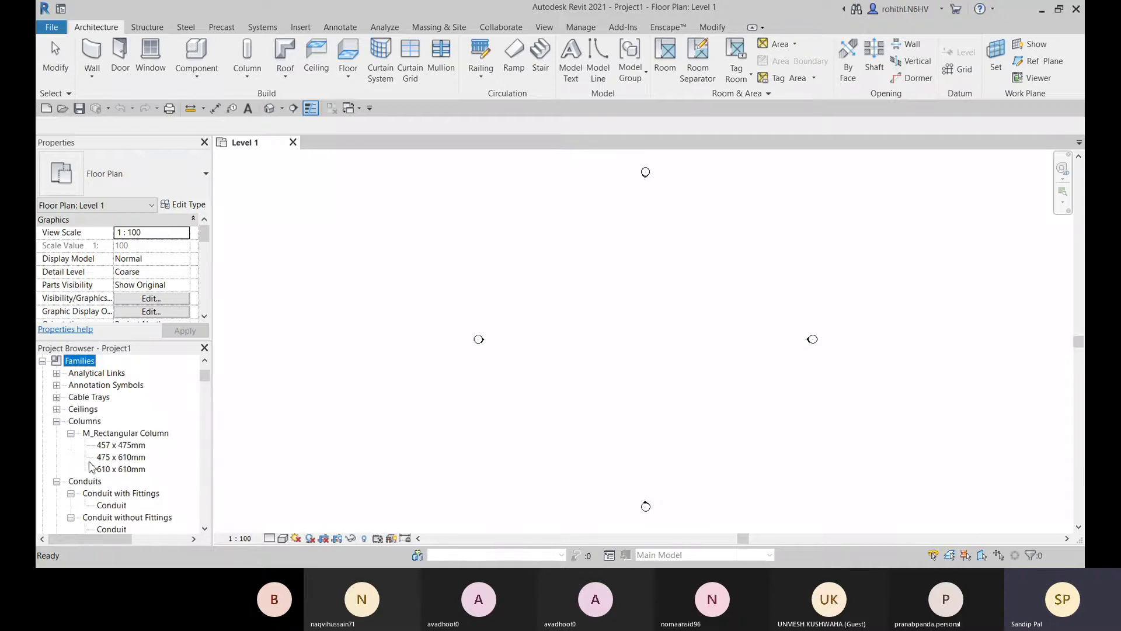
- Examine the 457 x 475mm rectangular column type's properties and its available commands, then select the Columns category
{"action": "left_click", "coordinate": [108, 445]}
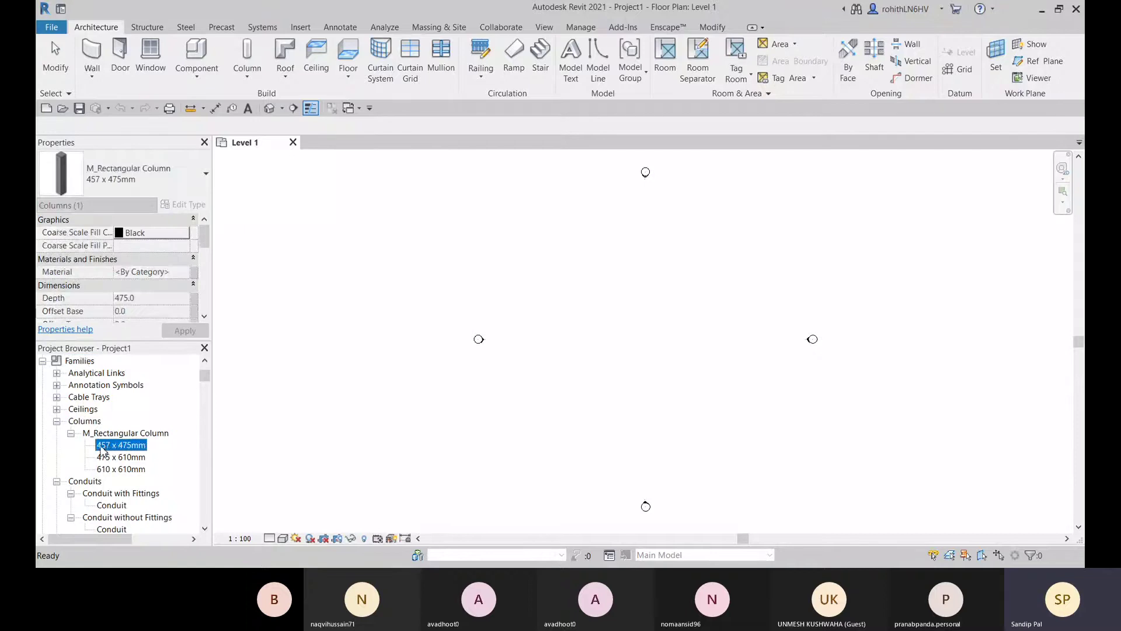
{"action": "right_click", "coordinate": [113, 449]}
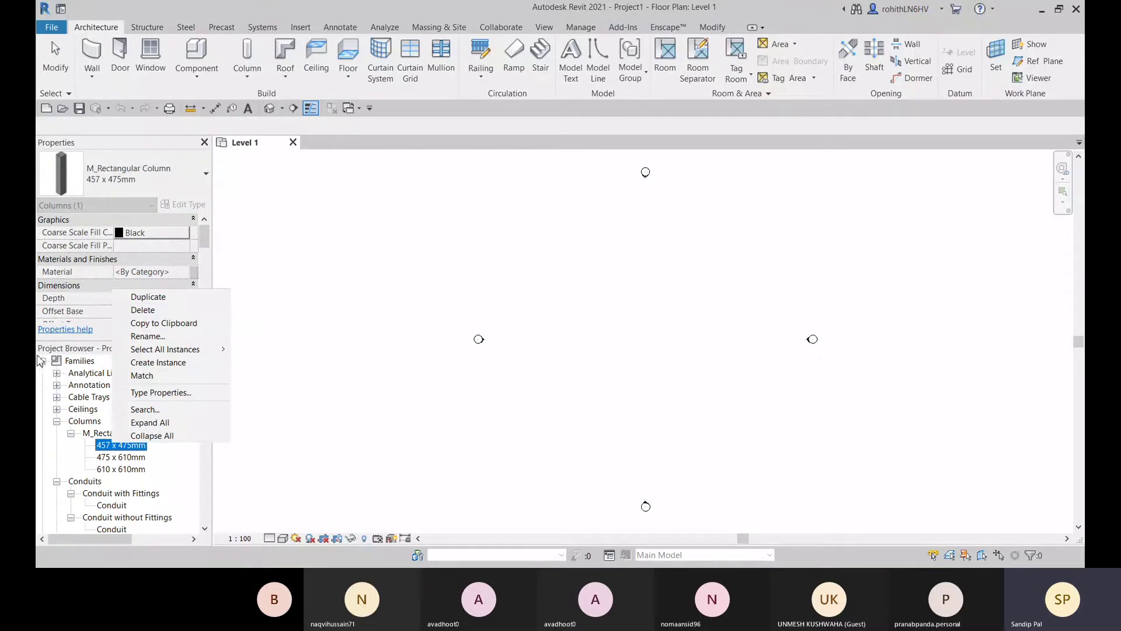
{"action": "left_click", "coordinate": [99, 422]}
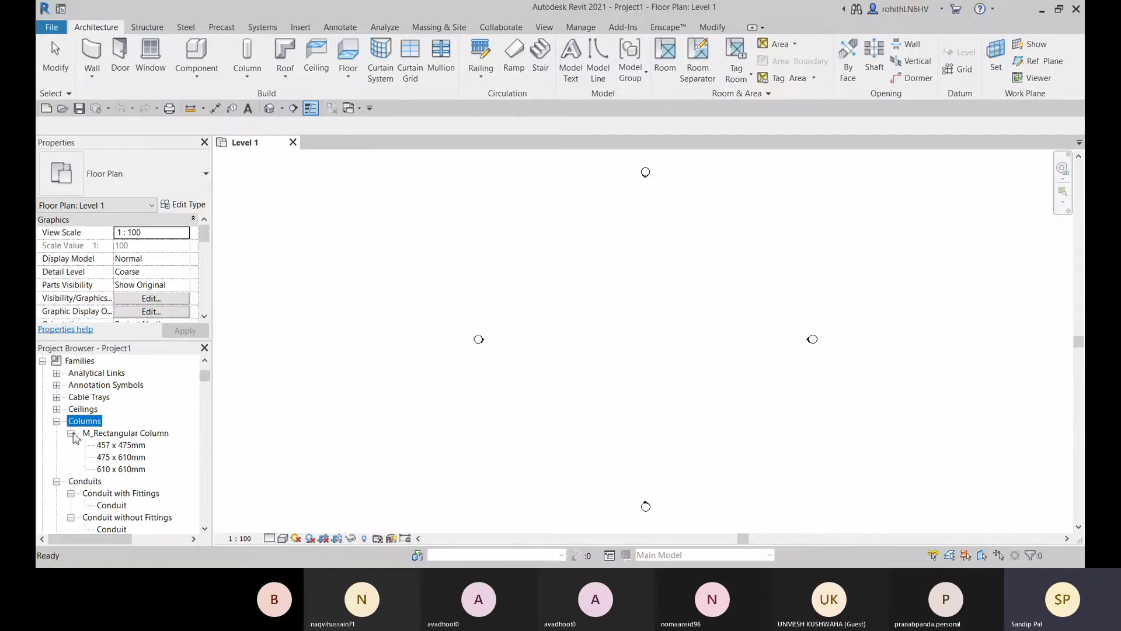
- Look through the remaining family categories, from Conduits down to Windows, and the Groups and Revit Links branches
{"action": "scroll", "coordinate": [70, 459], "scroll_direction": "down", "scroll_amount": 1}
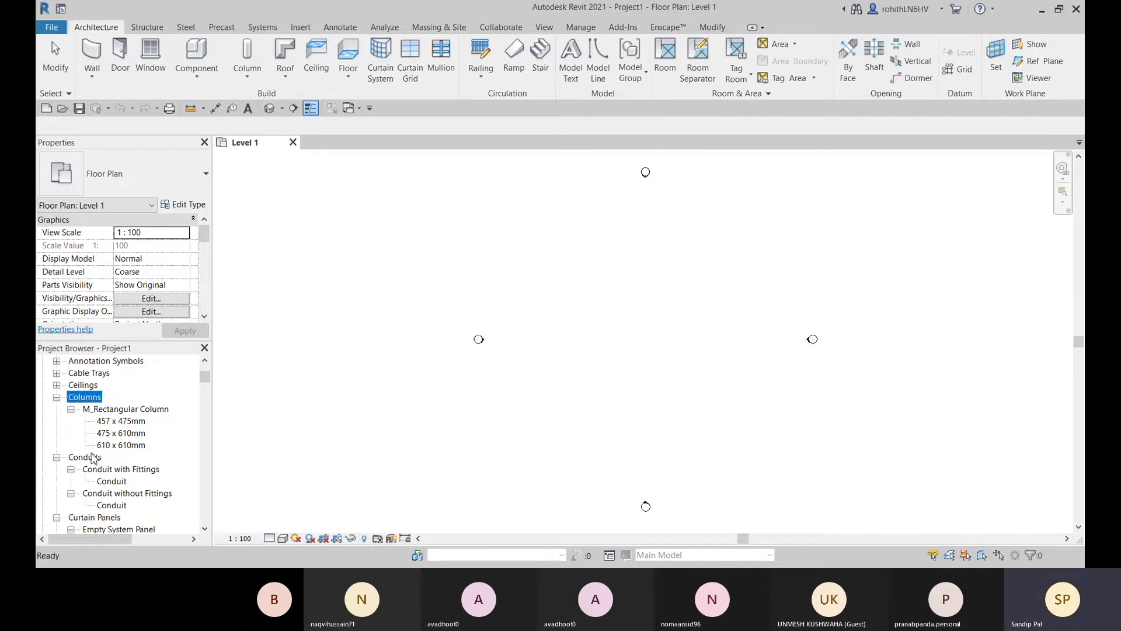
{"action": "scroll", "coordinate": [117, 451], "scroll_direction": "down", "scroll_amount": 2}
{"action": "scroll", "coordinate": [110, 448], "scroll_direction": "down", "scroll_amount": 7}
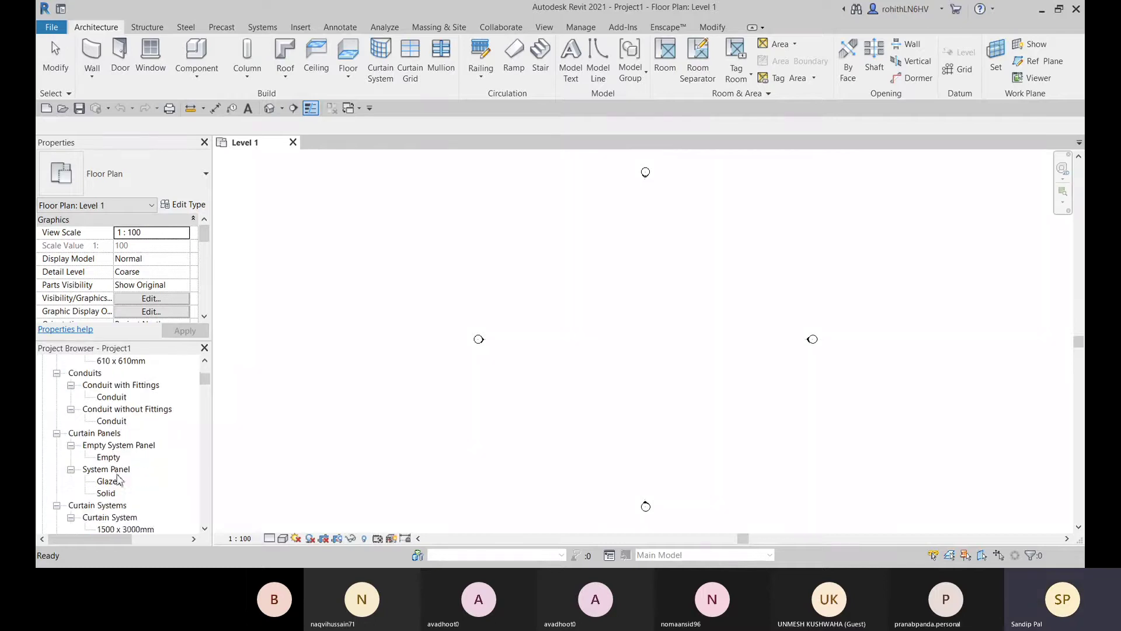
{"action": "scroll", "coordinate": [121, 508], "scroll_direction": "down", "scroll_amount": 9}
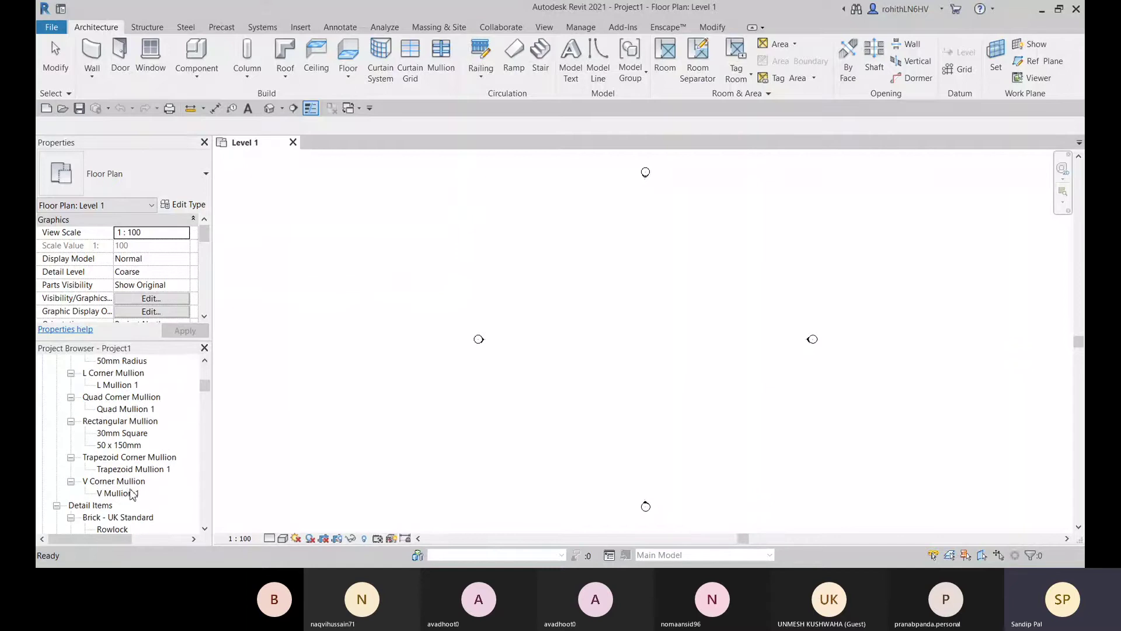
{"action": "left_click_drag", "start_coordinate": [211, 396], "coordinate": [205, 511]}
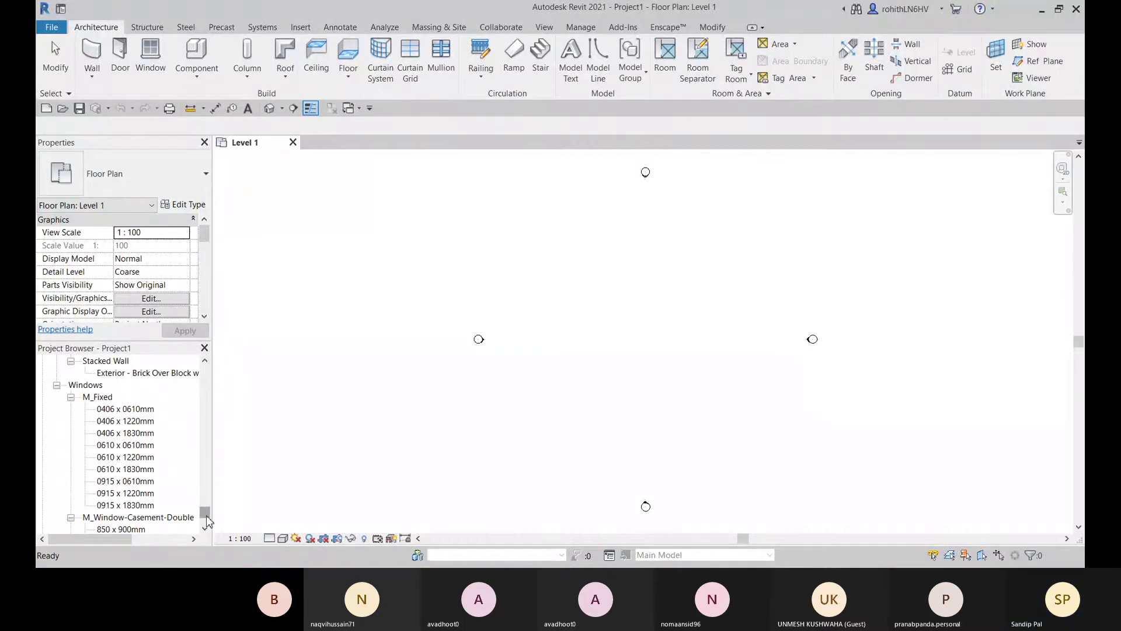
{"action": "scroll", "coordinate": [208, 521], "scroll_direction": "down", "scroll_amount": 4}
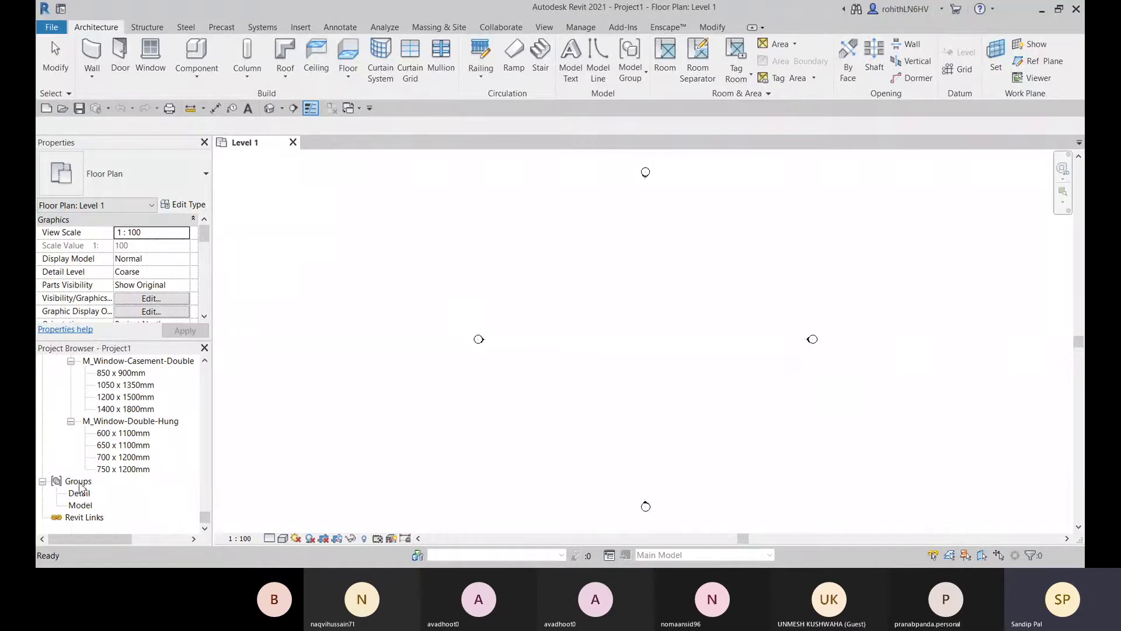
- Start linking a Revit model and browse to the Revit folder on the Desktop
{"action": "left_click", "coordinate": [82, 517]}
{"action": "left_click", "coordinate": [301, 33]}
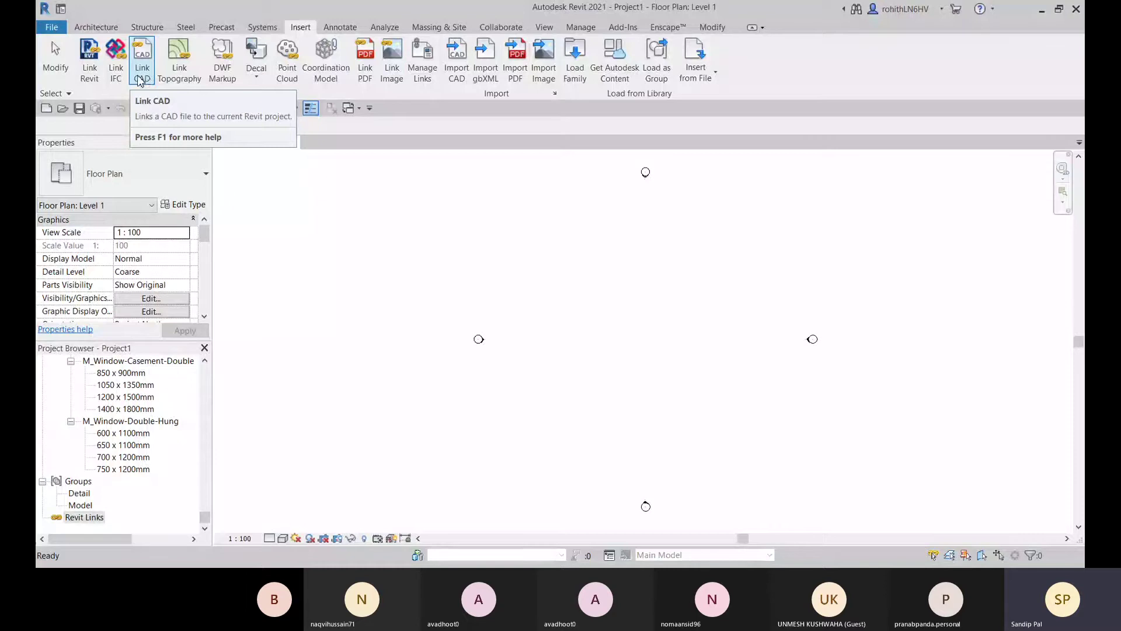
{"action": "left_click", "coordinate": [89, 54]}
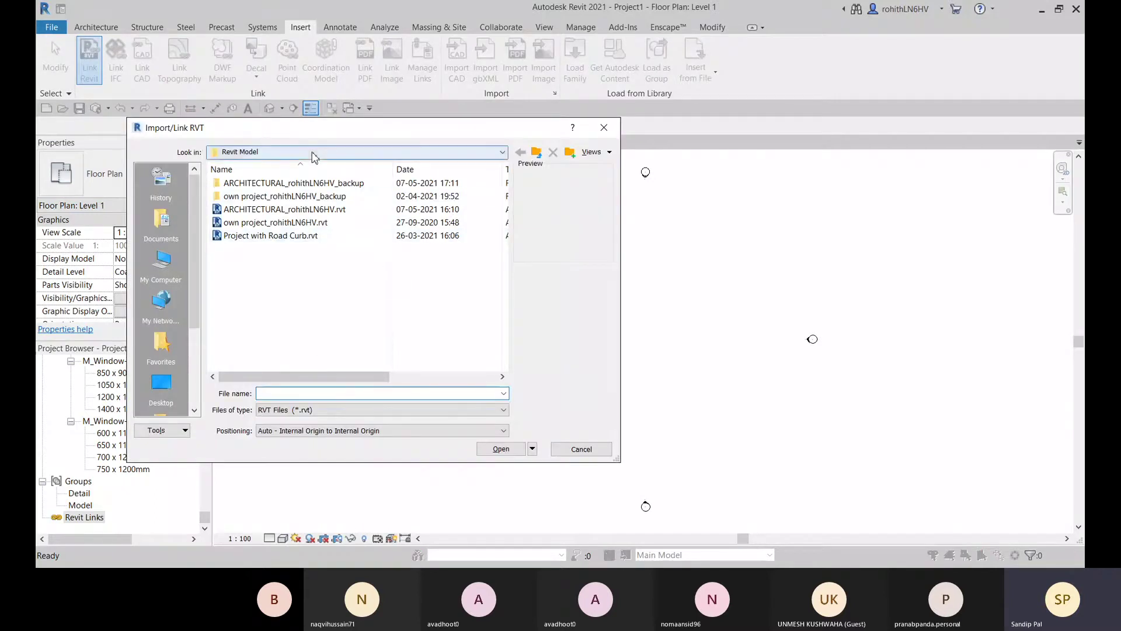
{"action": "left_click", "coordinate": [313, 153]}
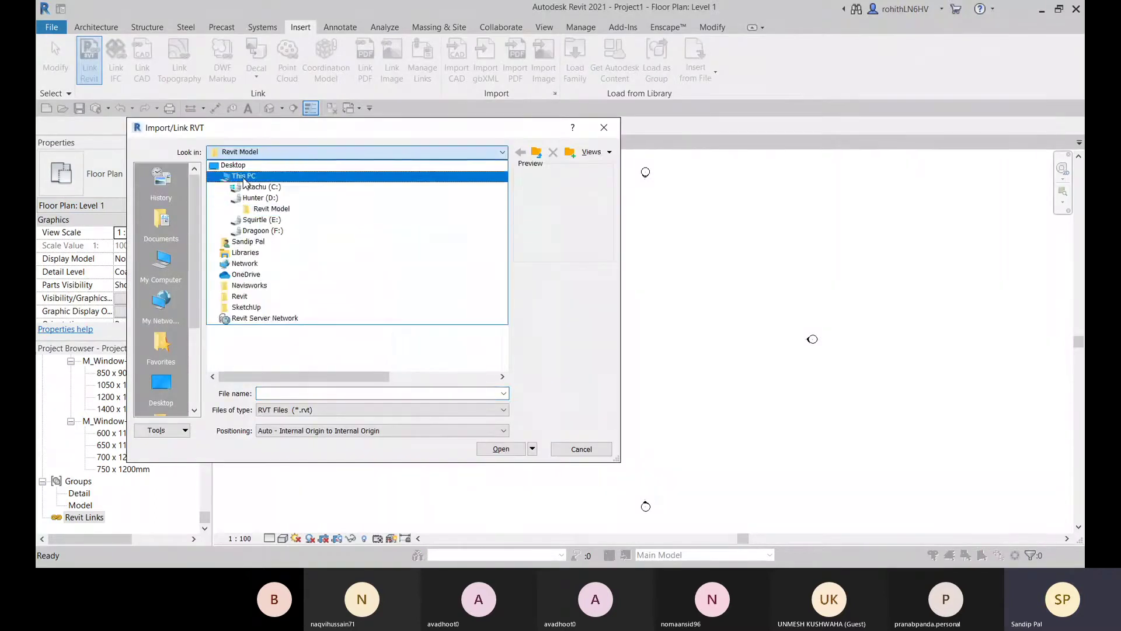
{"action": "left_click", "coordinate": [237, 168]}
{"action": "double_click", "coordinate": [239, 210]}
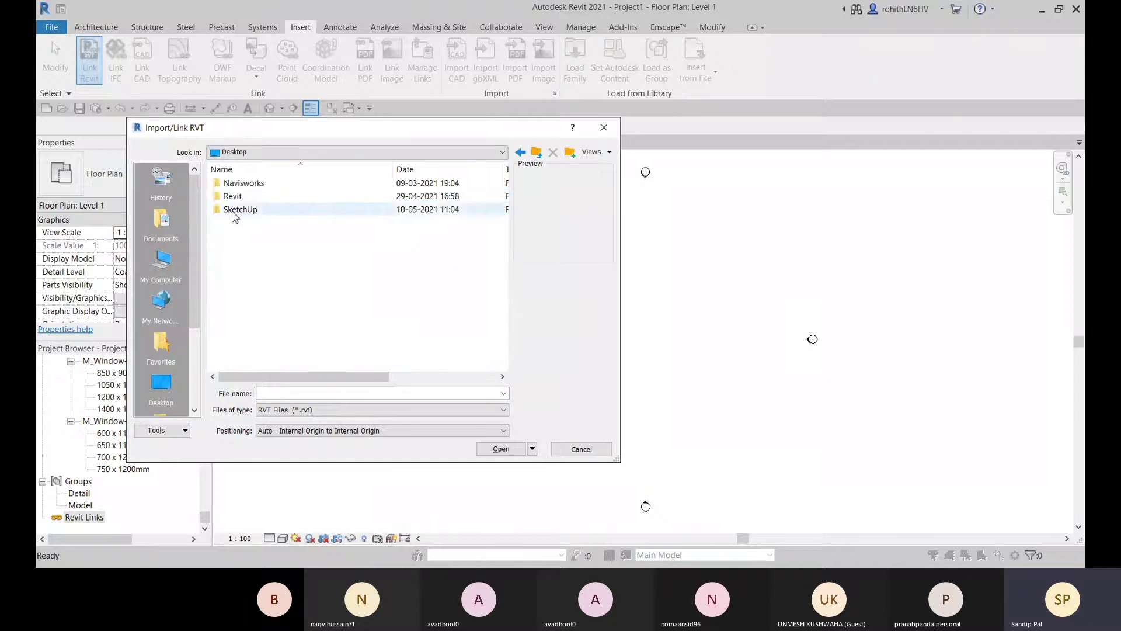
{"action": "double_click", "coordinate": [233, 198]}
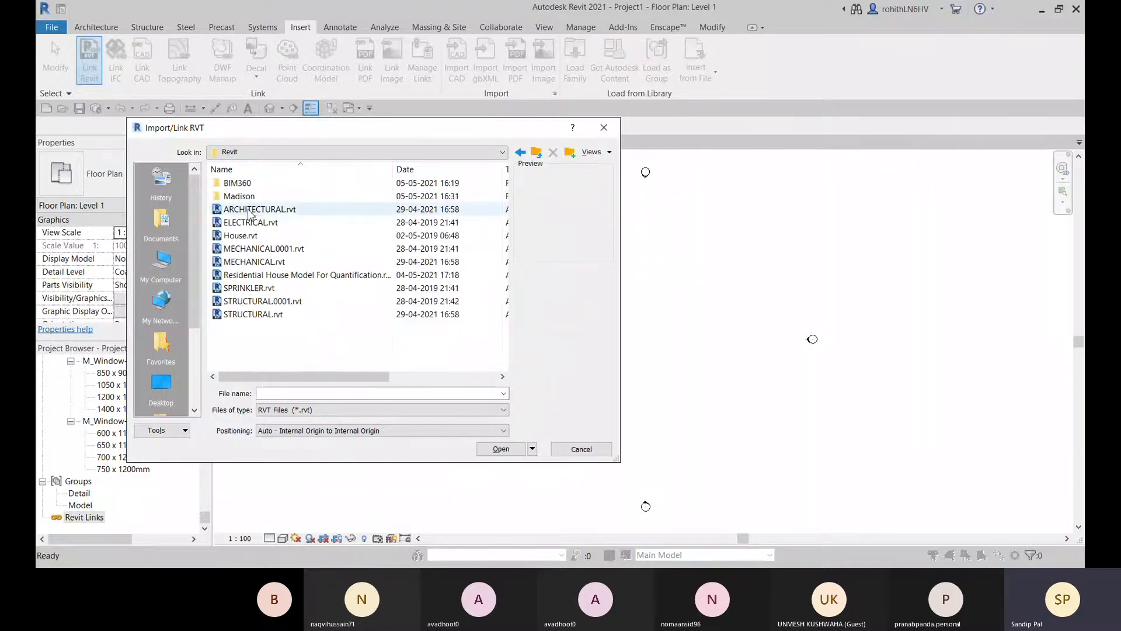
- Link ARCHITECTURAL.rvt with the positioning Auto - Project Base Point to Project Base Point
{"action": "left_click", "coordinate": [248, 211]}
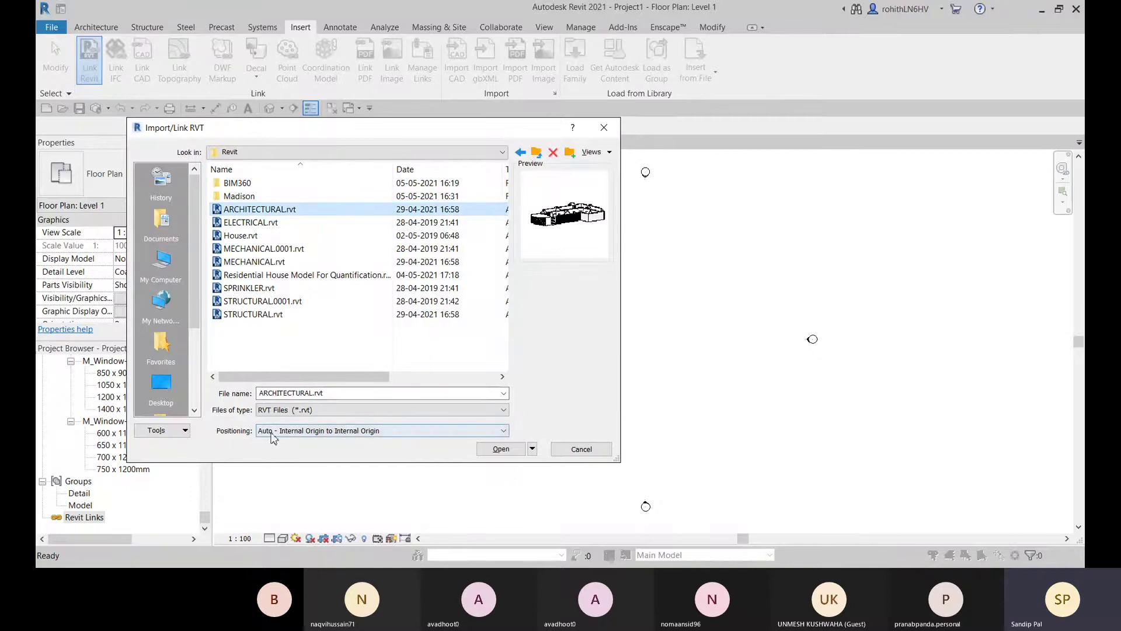
{"action": "left_click", "coordinate": [289, 432]}
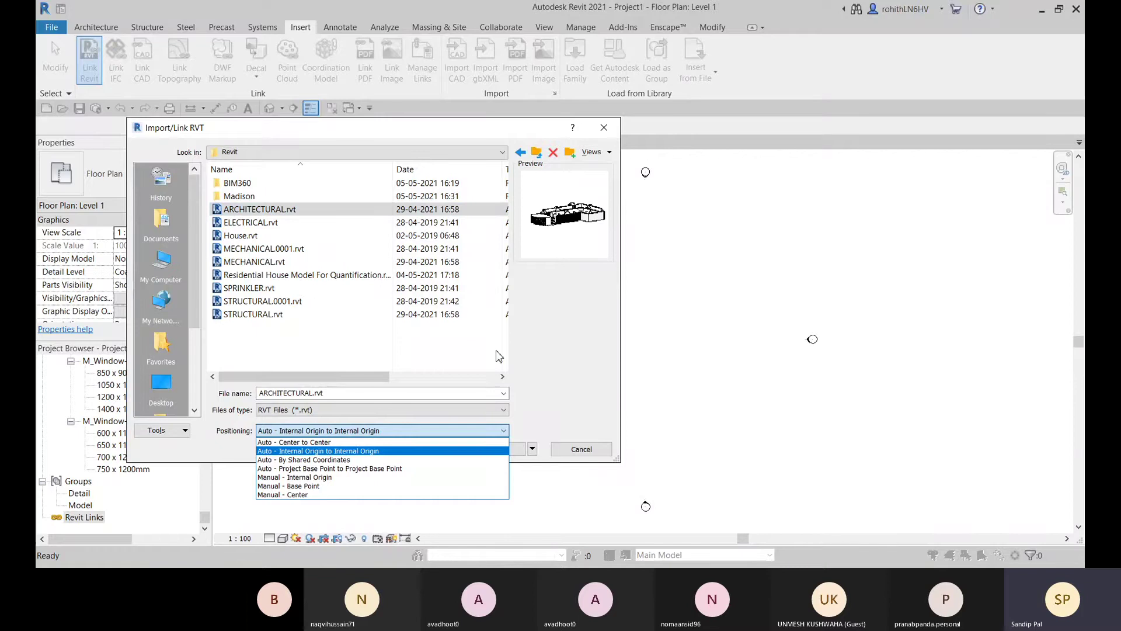
{"action": "left_click", "coordinate": [339, 469]}
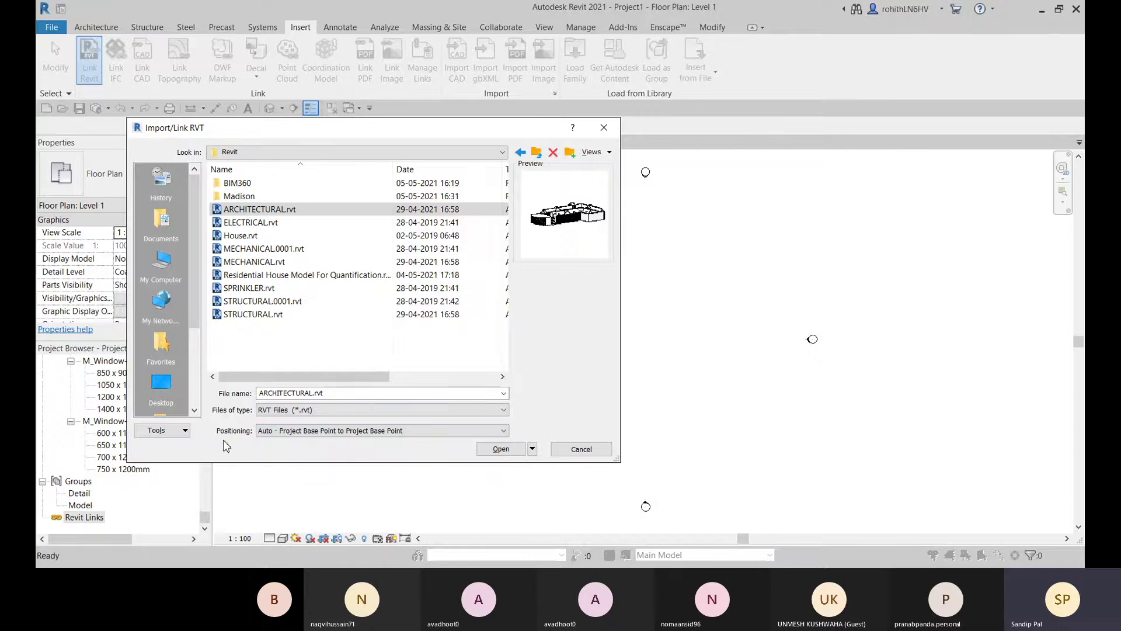
{"action": "left_click", "coordinate": [500, 449]}
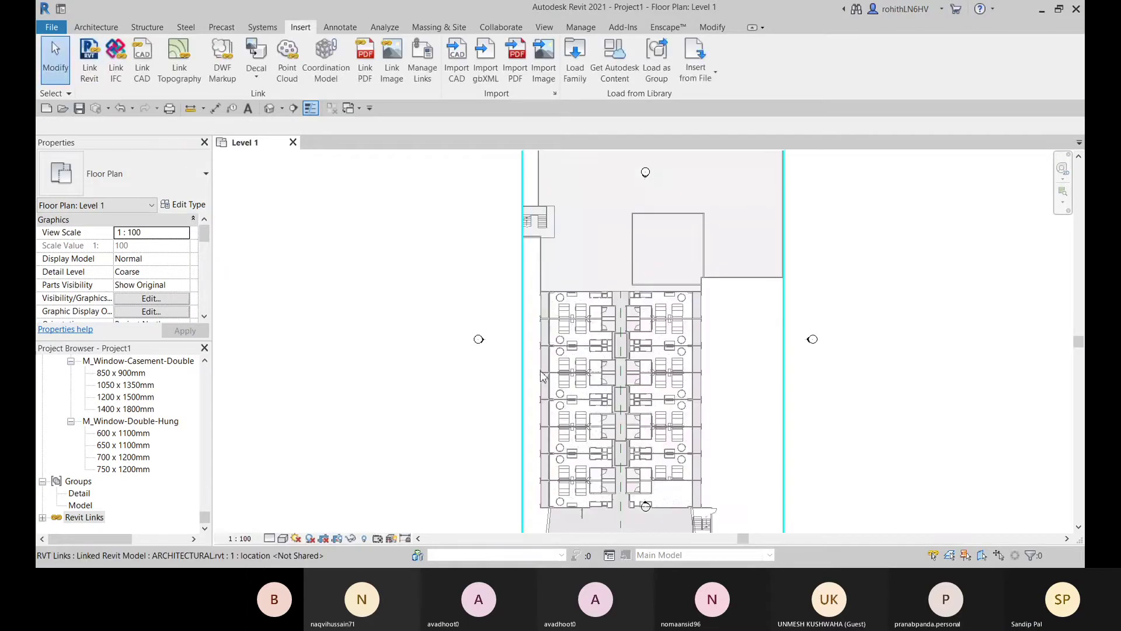
- Open the default 3D view and check the linked architectural building by selecting it and clearing the selection
{"action": "scroll", "coordinate": [642, 339], "scroll_direction": "down", "scroll_amount": 2}
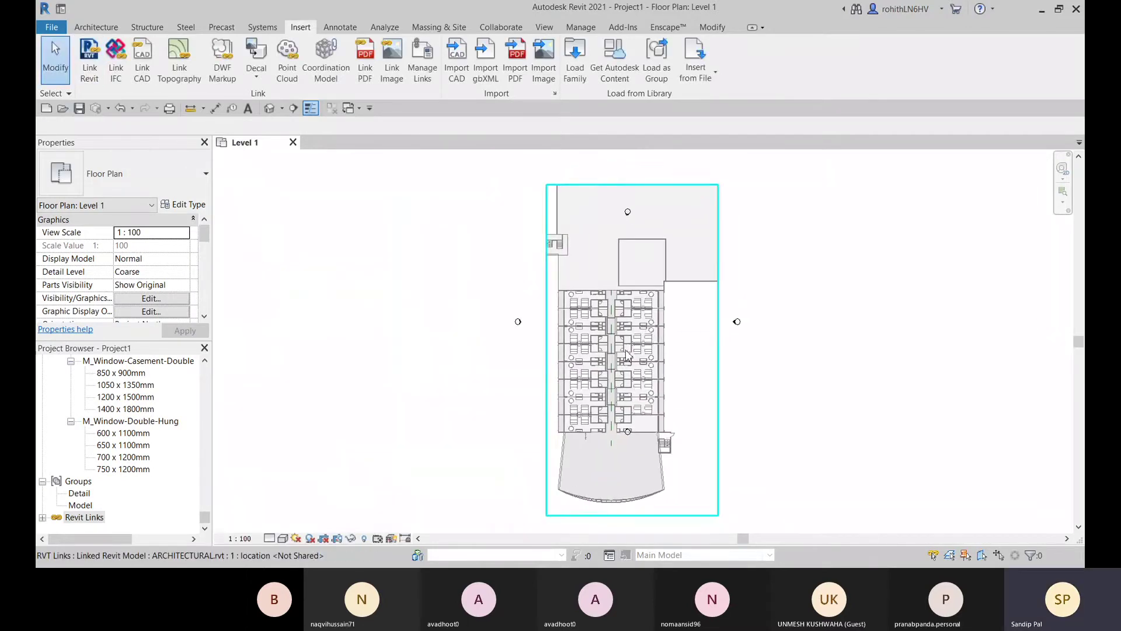
{"action": "key", "text": "Escape"}
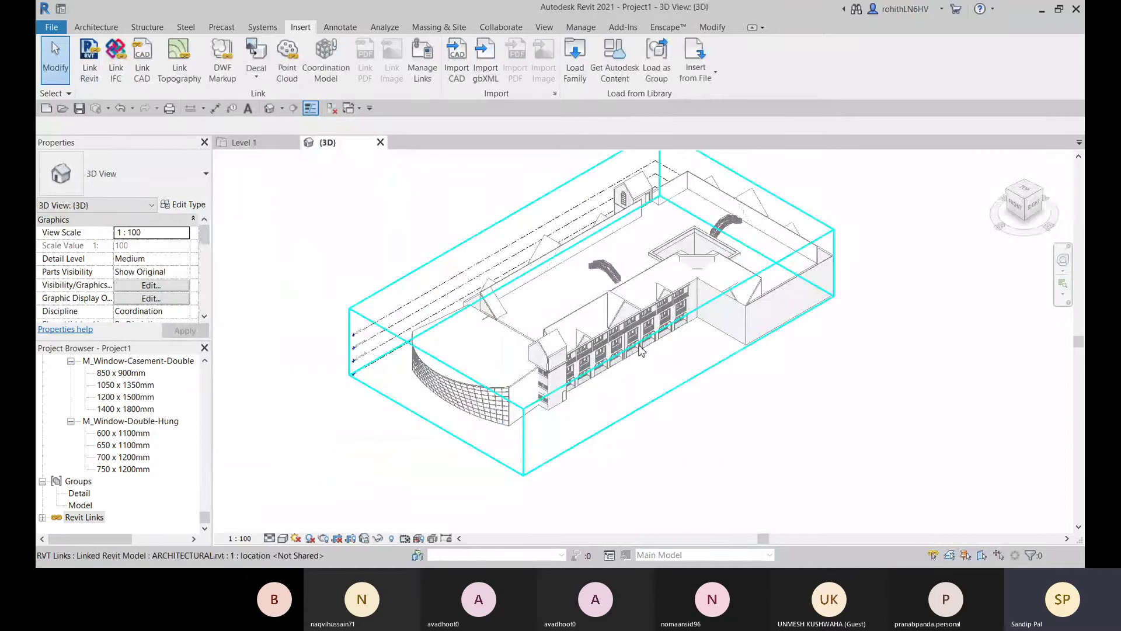
{"action": "left_click", "coordinate": [647, 366]}
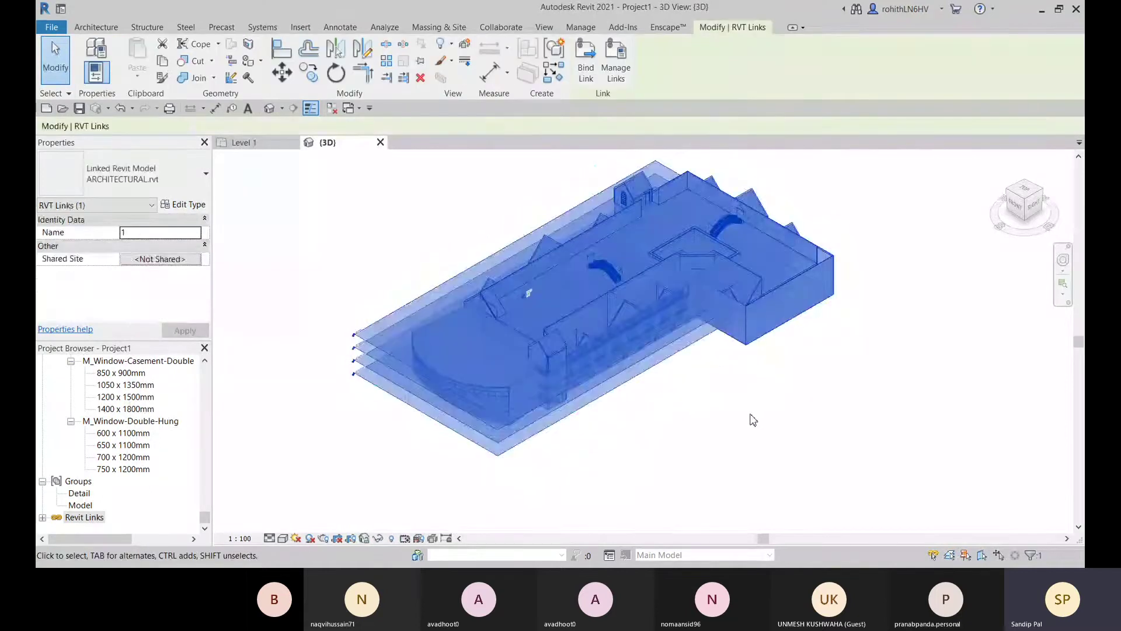
{"action": "left_click", "coordinate": [412, 404]}
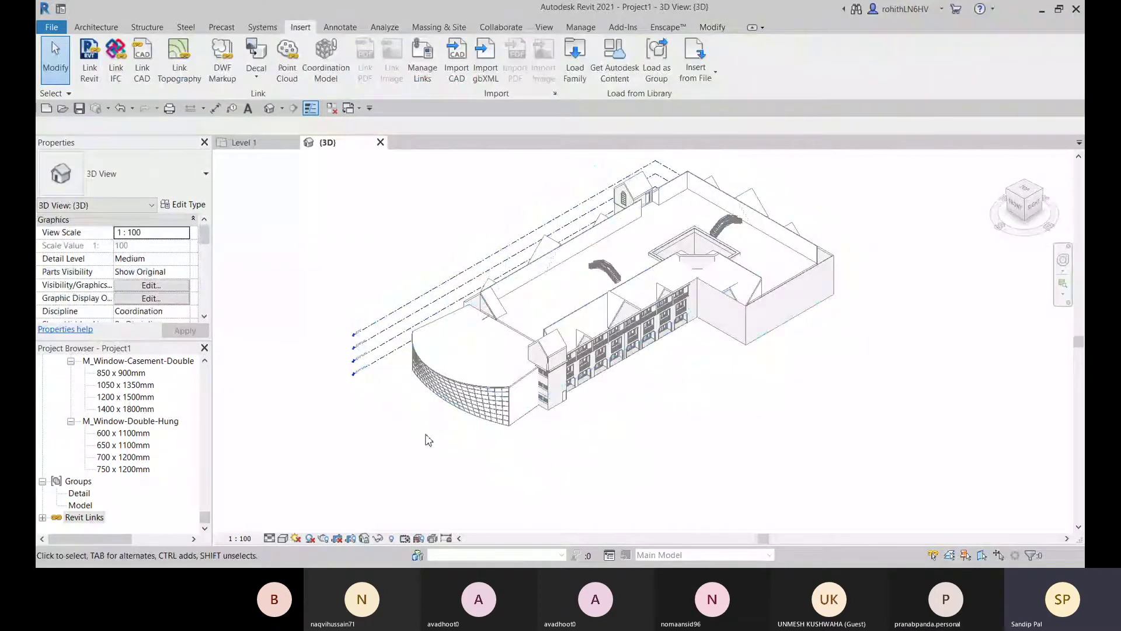
{"action": "middle_click_drag", "start_coordinate": [425, 434], "coordinate": [434, 461]}
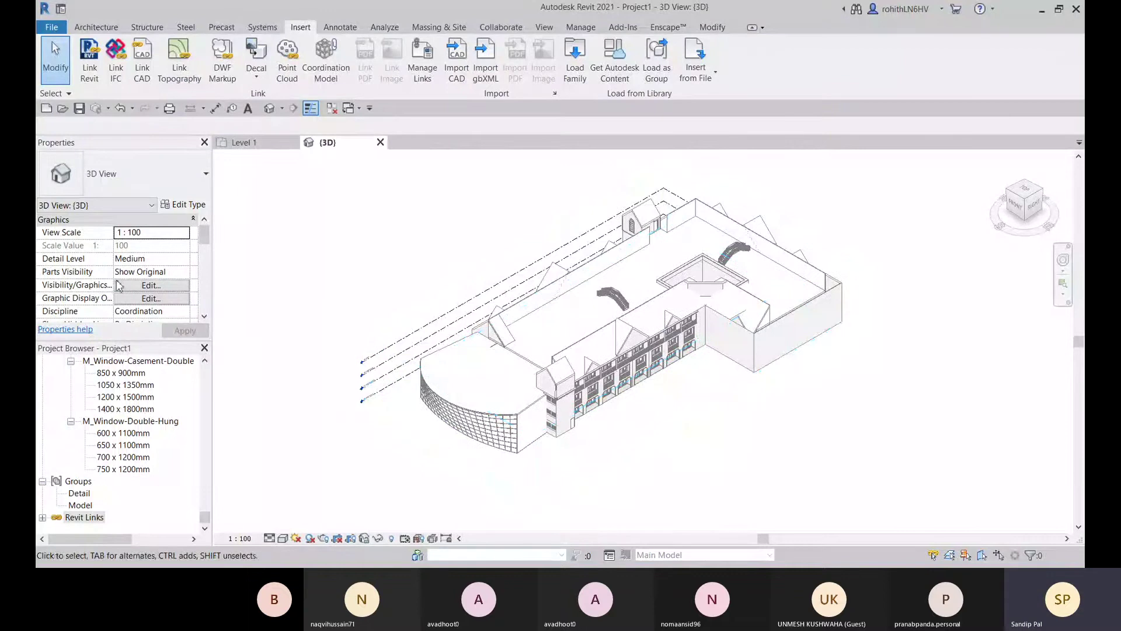
- Link MECHANICAL.rvt from the same folder, keeping the project base point positioning
{"action": "left_click", "coordinate": [90, 59]}
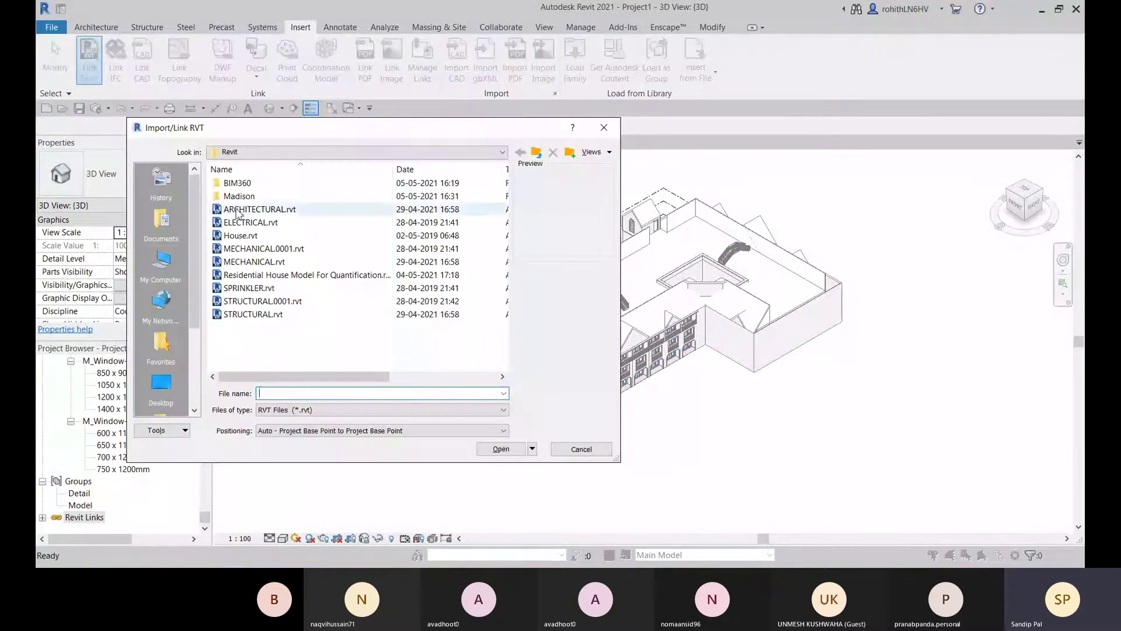
{"action": "double_click", "coordinate": [244, 267]}
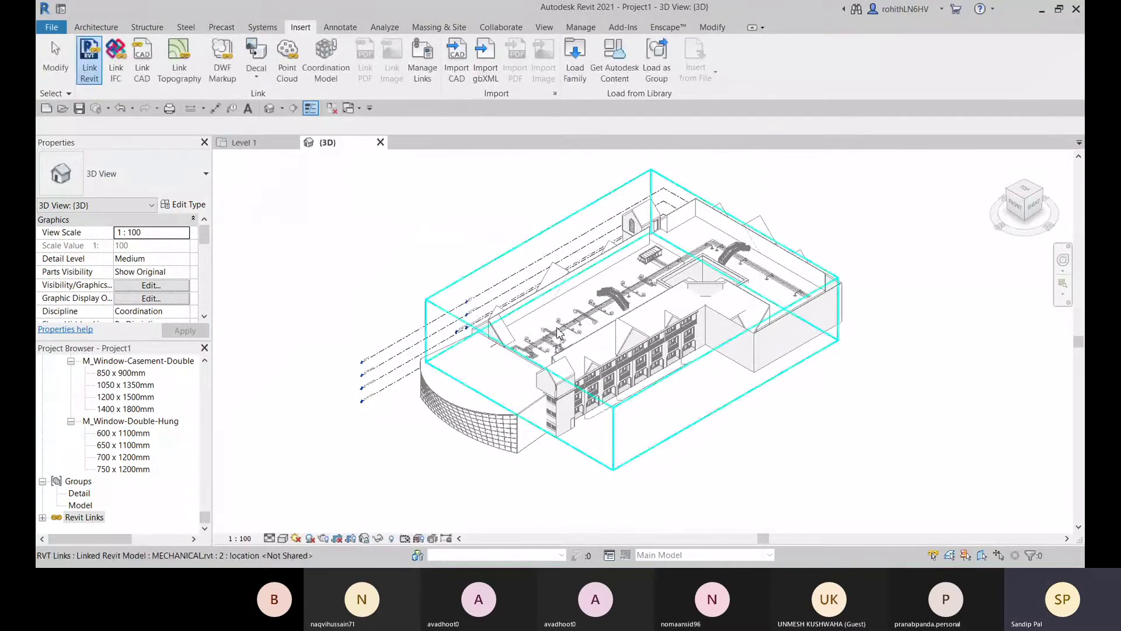
{"action": "scroll", "coordinate": [559, 332], "scroll_direction": "up", "scroll_amount": 4}
{"action": "scroll", "coordinate": [711, 363], "scroll_direction": "down", "scroll_amount": 2}
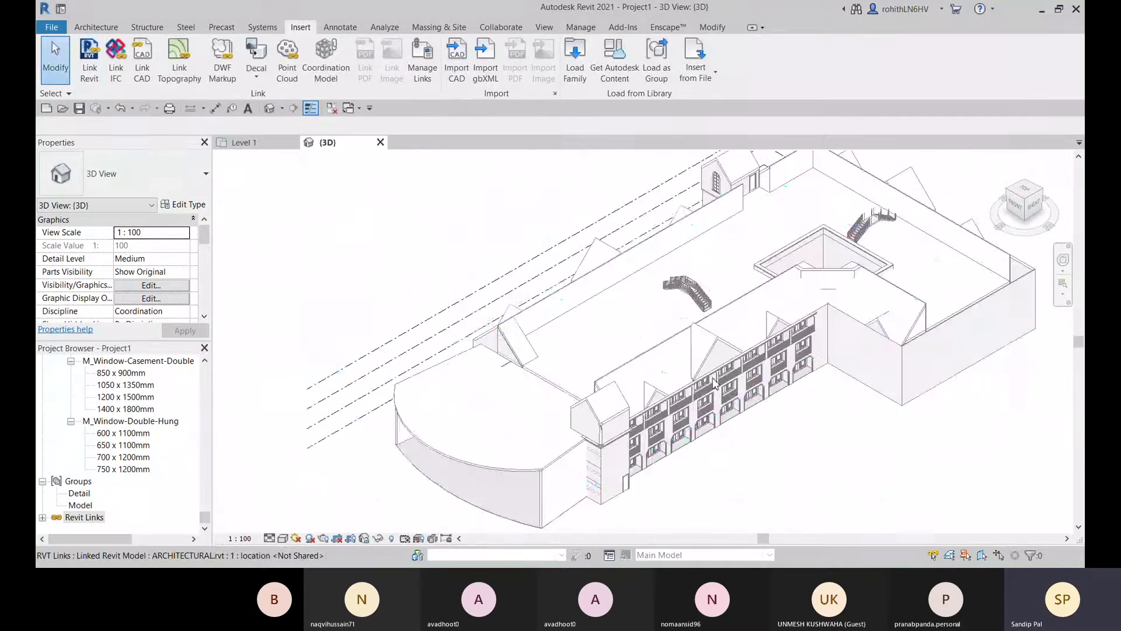
{"action": "middle_click_drag", "start_coordinate": [708, 393], "coordinate": [666, 367]}
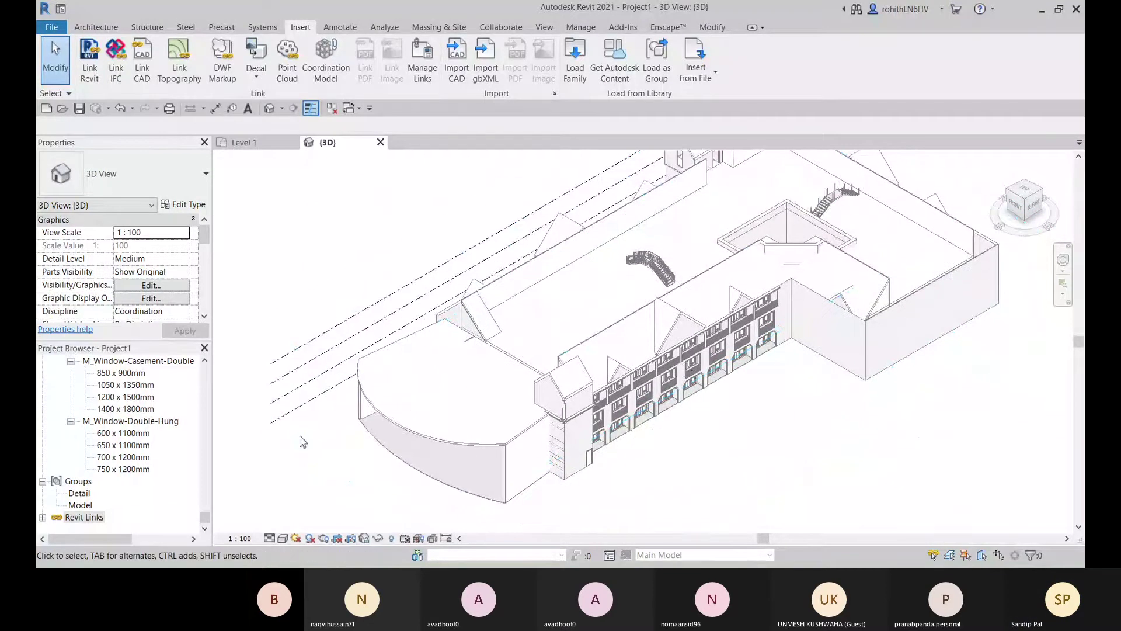
- Link STRUCTURAL.rvt from the same folder, keeping the project base point positioning
{"action": "left_click", "coordinate": [90, 58]}
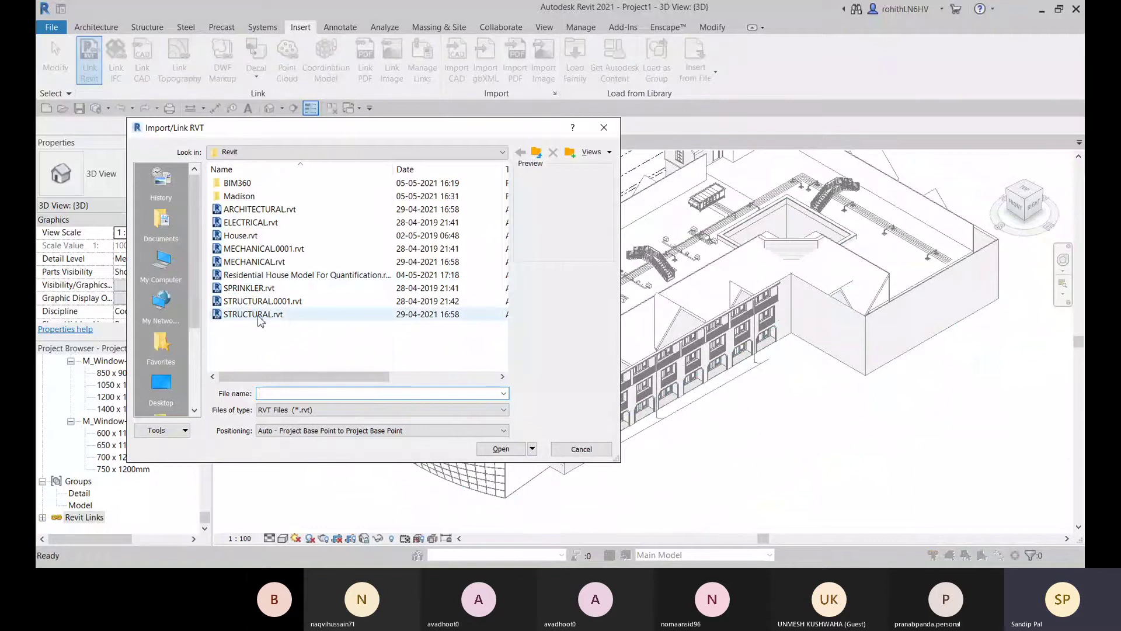
{"action": "left_click", "coordinate": [261, 319]}
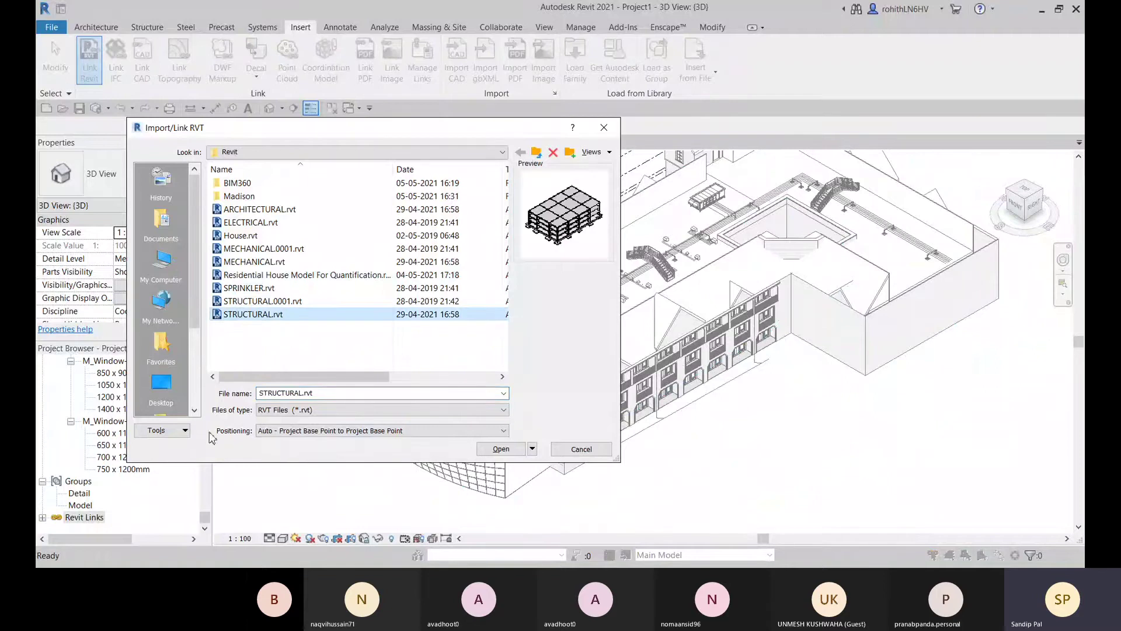
{"action": "left_click", "coordinate": [498, 450]}
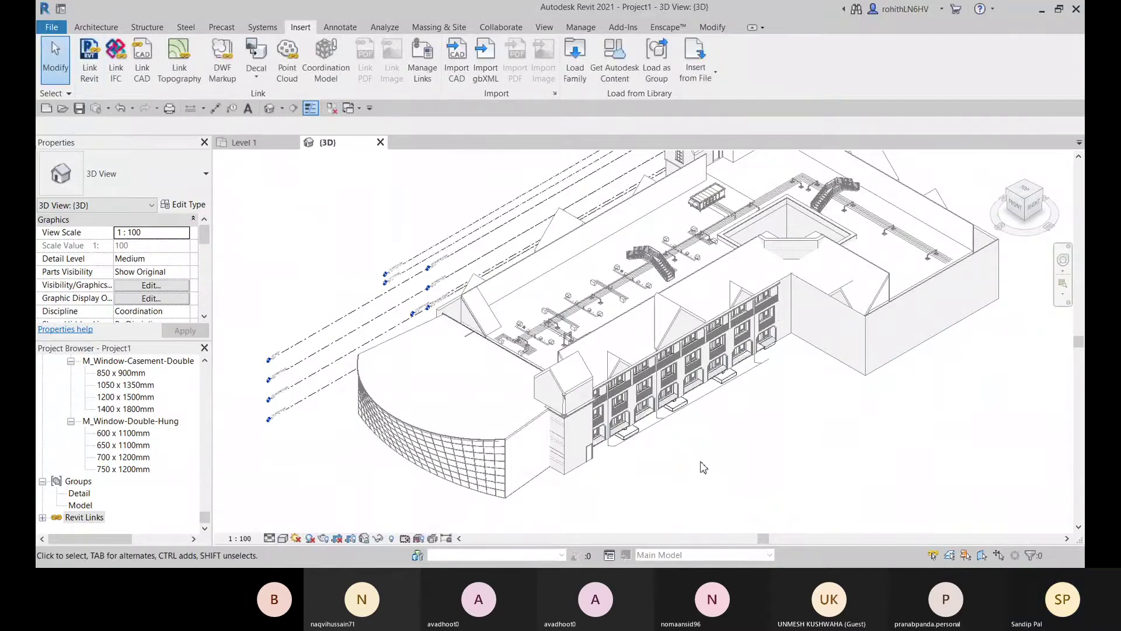
- Examine the combined linked models in 3D from the side, from below and from above, including the foundations and rooftop ductwork
{"action": "middle_click_drag", "start_coordinate": [704, 467], "coordinate": [613, 345], "text": "shift"}
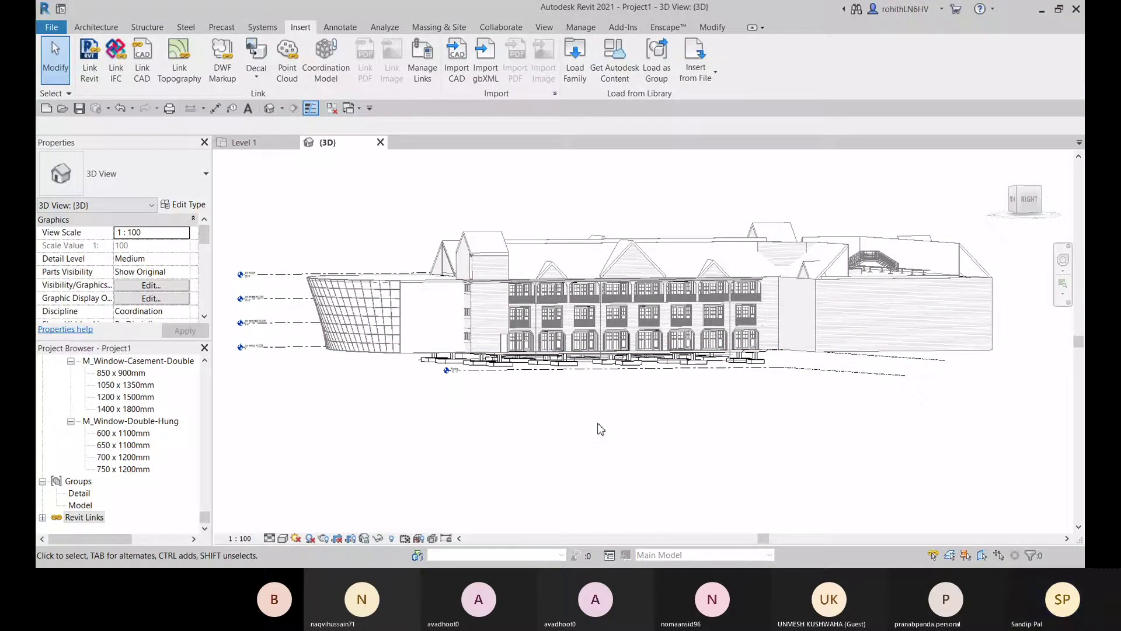
{"action": "middle_click_drag", "start_coordinate": [593, 401], "coordinate": [645, 408]}
{"action": "key", "text": "alt"}
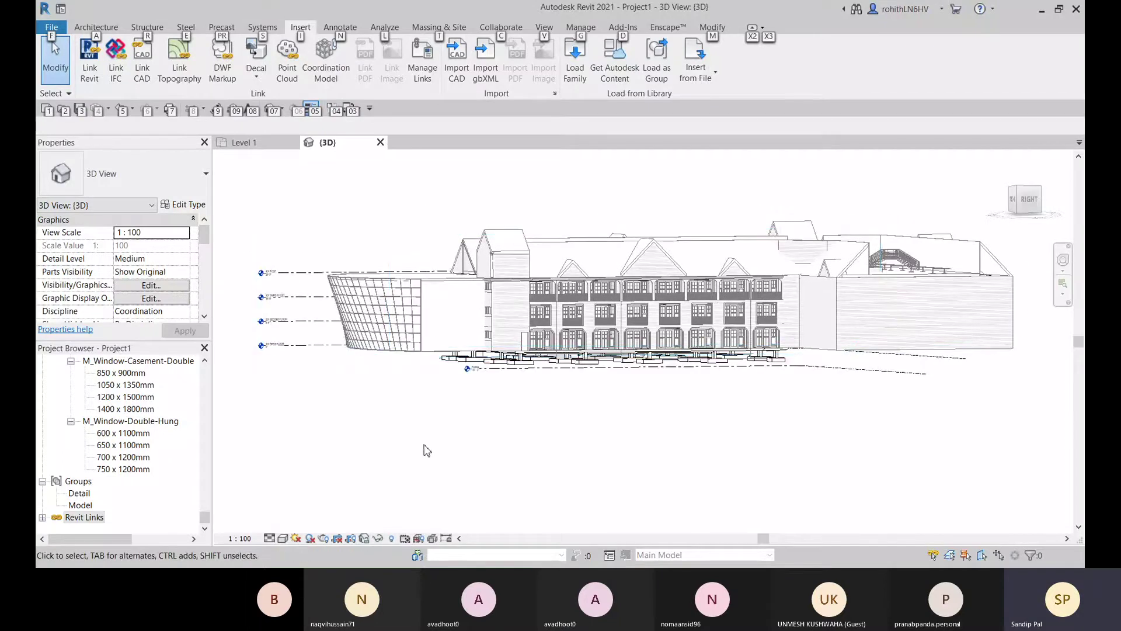
{"action": "middle_click_drag", "start_coordinate": [543, 448], "coordinate": [571, 393], "text": "shift"}
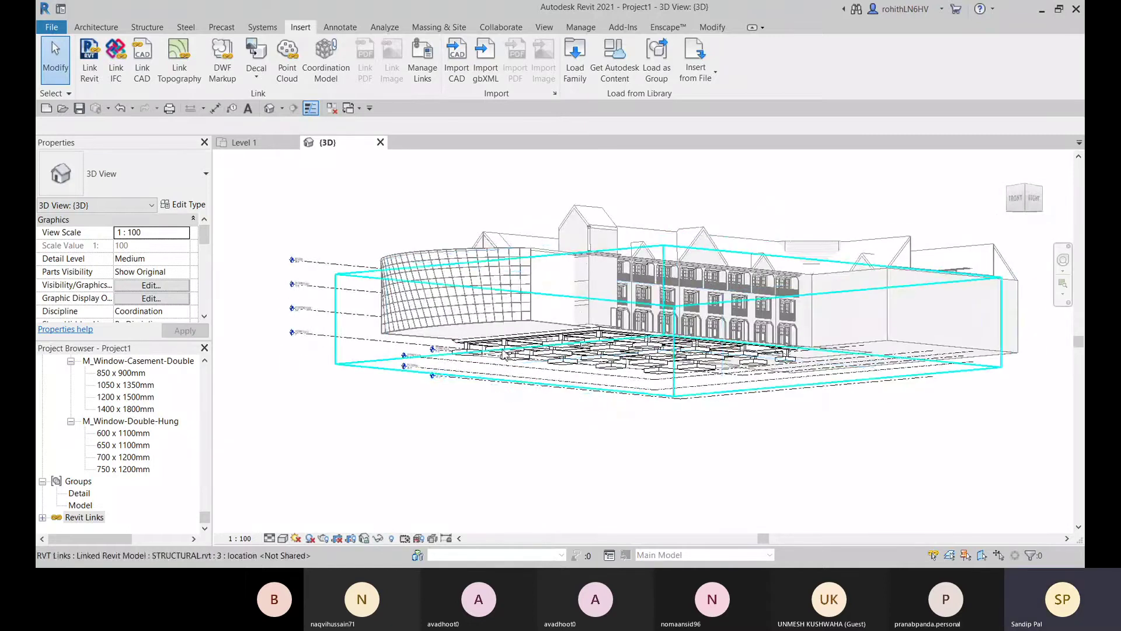
{"action": "middle_click_drag", "start_coordinate": [504, 354], "coordinate": [664, 254], "text": "shift"}
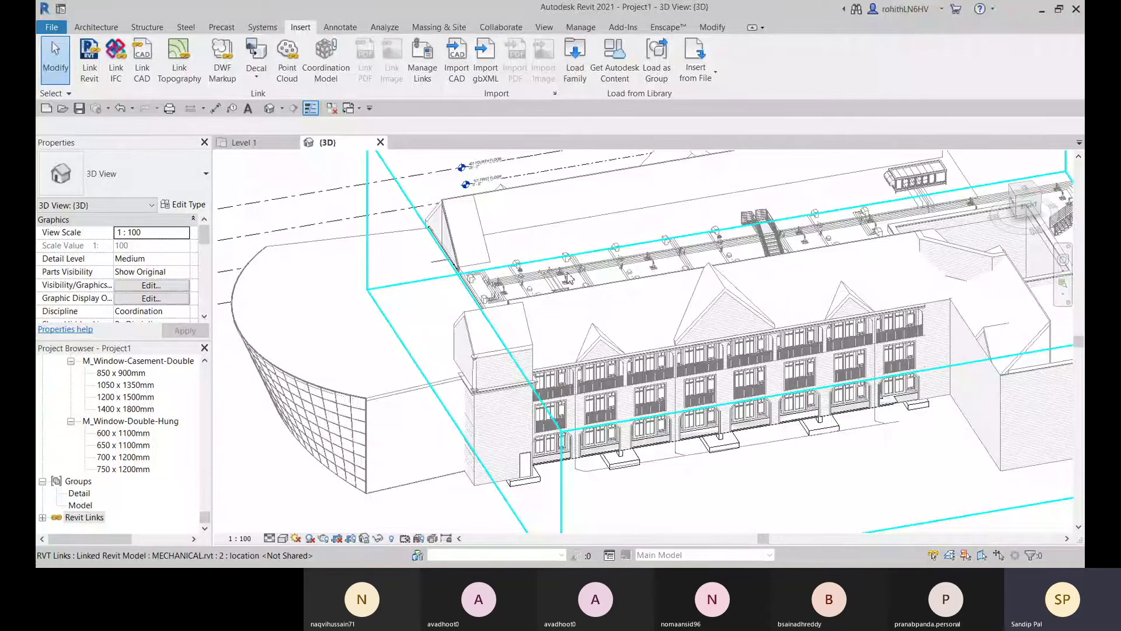
{"action": "scroll", "coordinate": [563, 279], "scroll_direction": "down", "scroll_amount": 4}
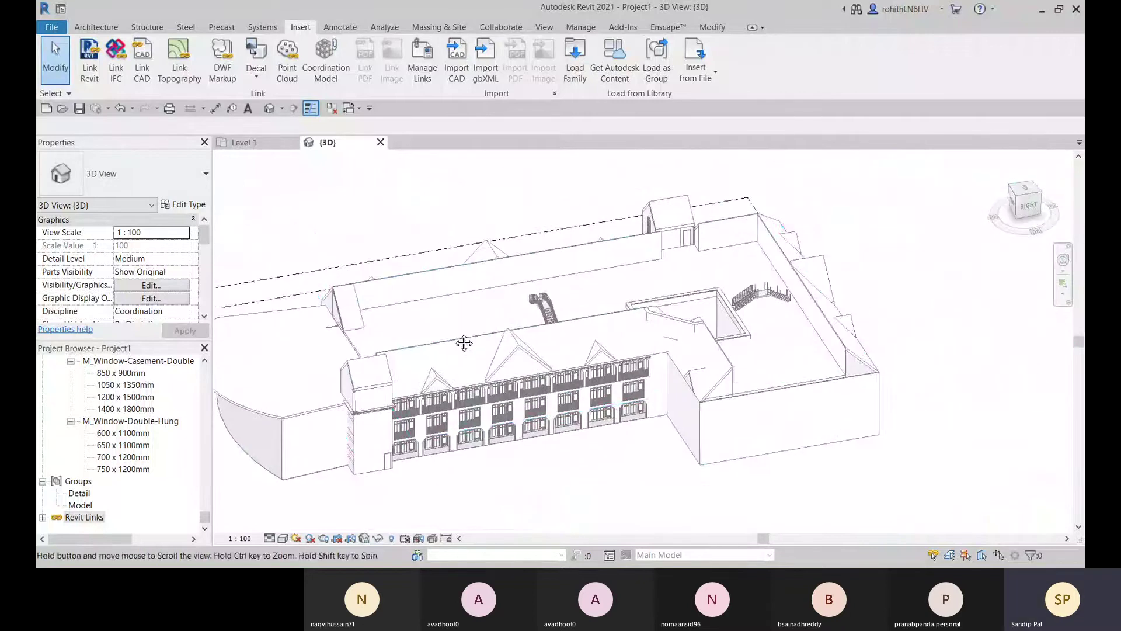
{"action": "middle_click_drag", "start_coordinate": [533, 310], "coordinate": [433, 407], "text": "shift"}
- Expand the Revit Links branch of the Project Browser to list the linked models
{"action": "left_click", "coordinate": [44, 519]}
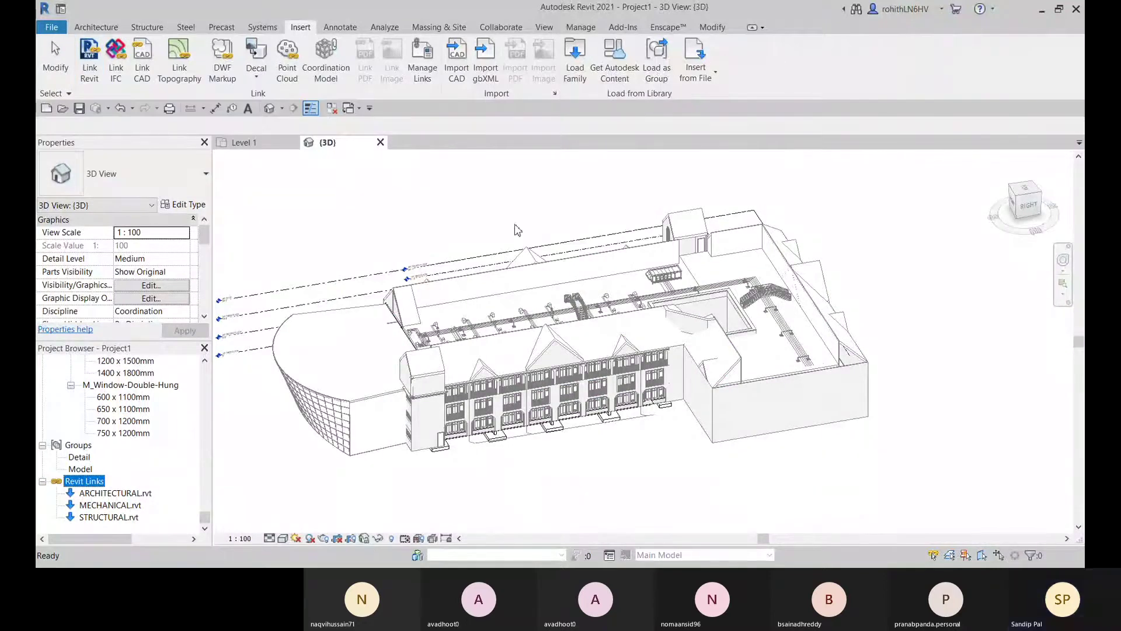
{"action": "scroll", "coordinate": [578, 450], "scroll_direction": "down", "scroll_amount": 2}
{"action": "left_click", "coordinate": [601, 476]}
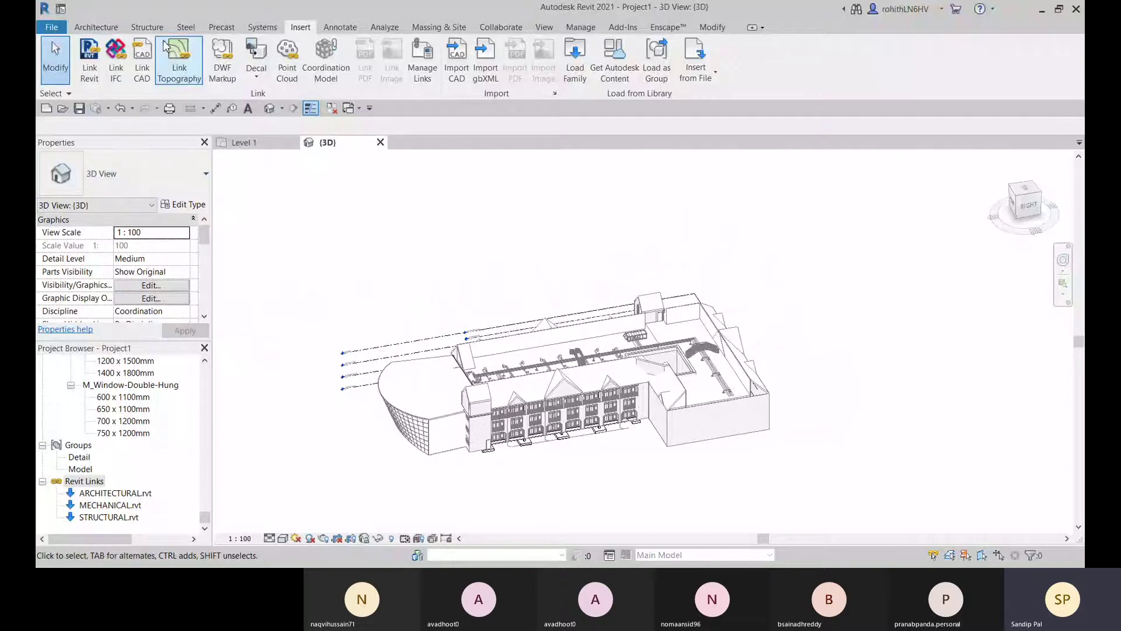
- In the 3D view's visibility/graphic overrides, switch the display settings of the ARCHITECTURAL.rvt link to Custom
{"action": "middle_click_drag", "start_coordinate": [665, 453], "coordinate": [682, 447]}
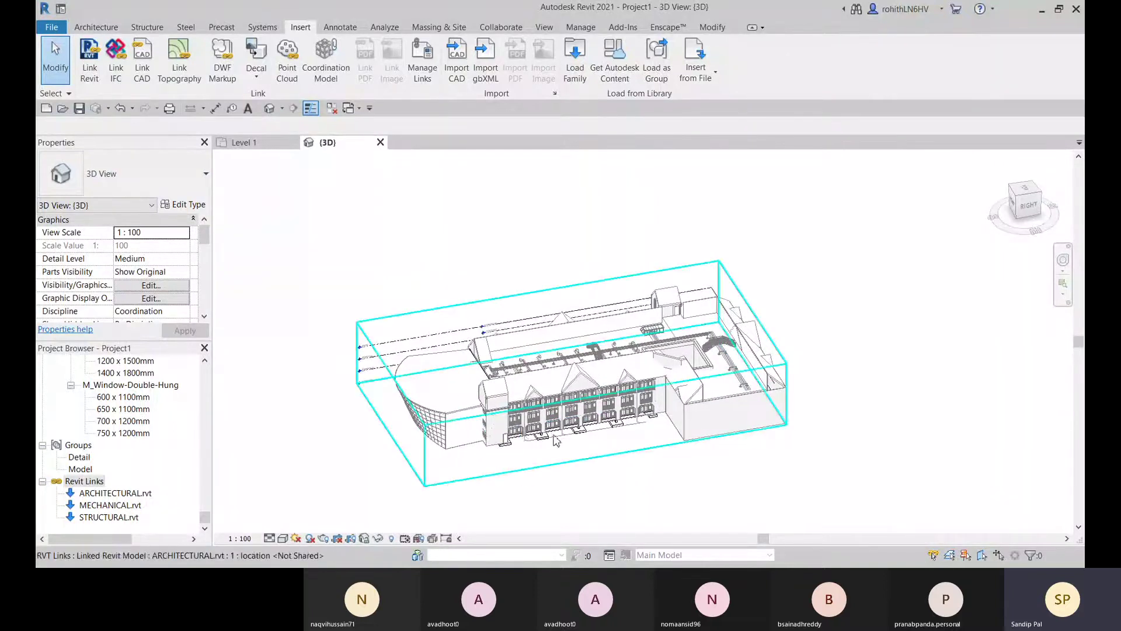
{"action": "scroll", "coordinate": [557, 441], "scroll_direction": "up", "scroll_amount": 2}
{"action": "middle_click_drag", "start_coordinate": [527, 441], "coordinate": [595, 431]}
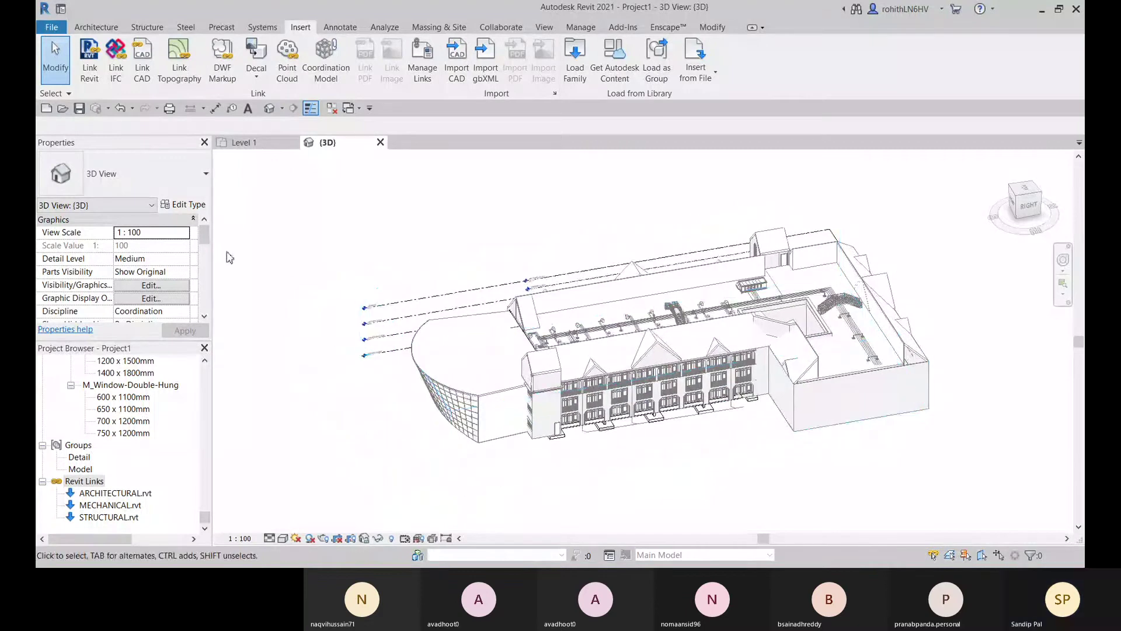
{"action": "scroll", "coordinate": [225, 256], "scroll_direction": "up", "scroll_amount": 2}
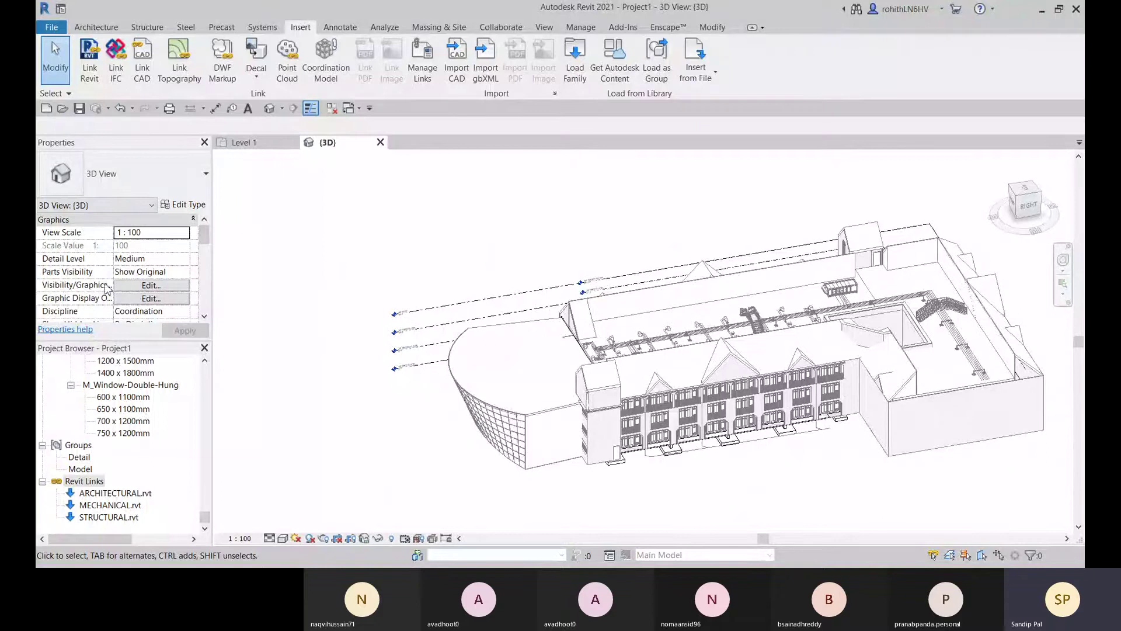
{"action": "left_click", "coordinate": [138, 287]}
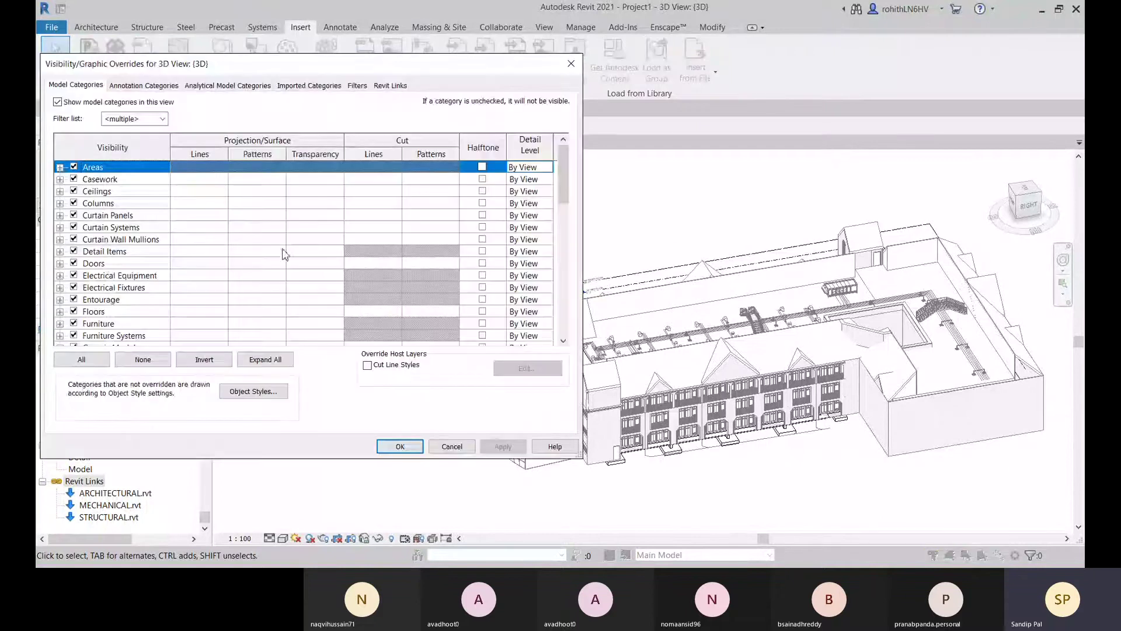
{"action": "left_click", "coordinate": [391, 87]}
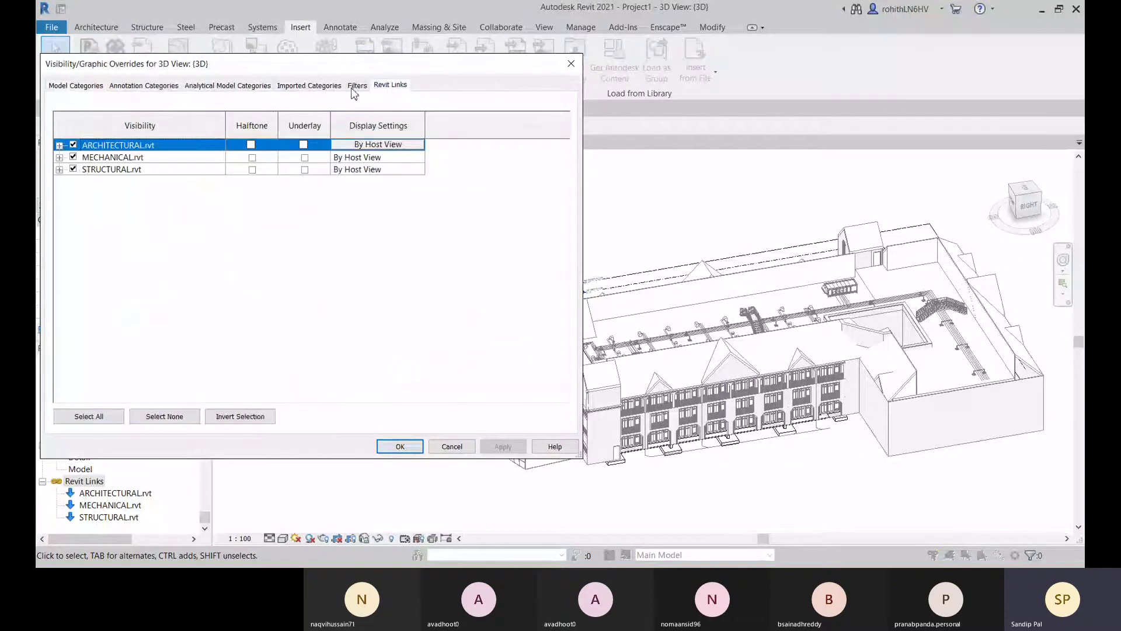
{"action": "left_click", "coordinate": [354, 146]}
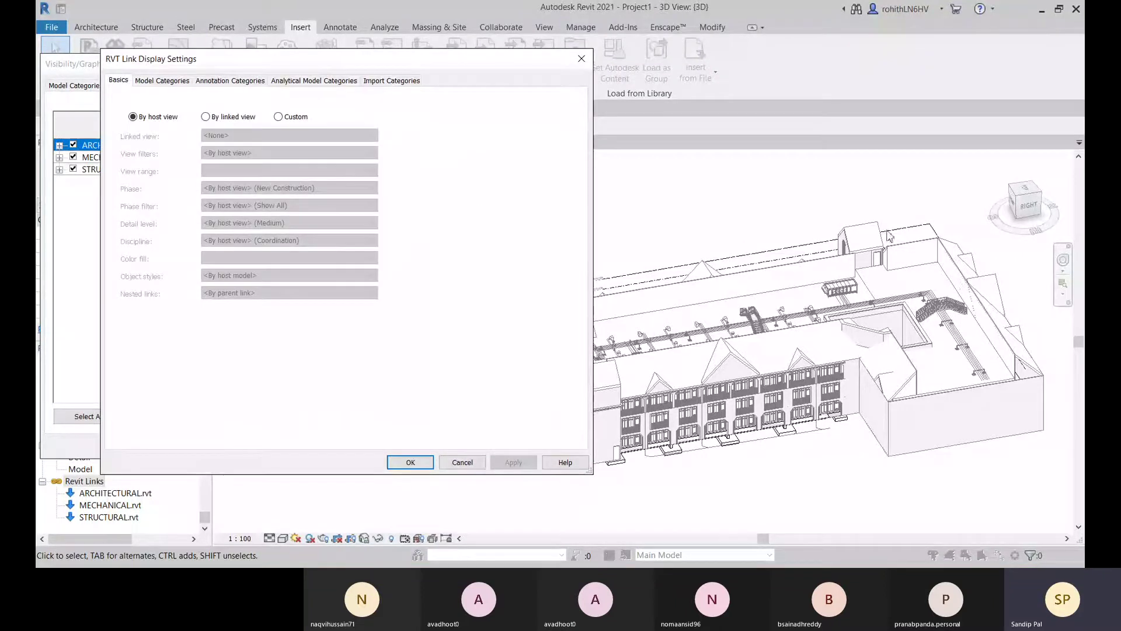
{"action": "left_click", "coordinate": [279, 118]}
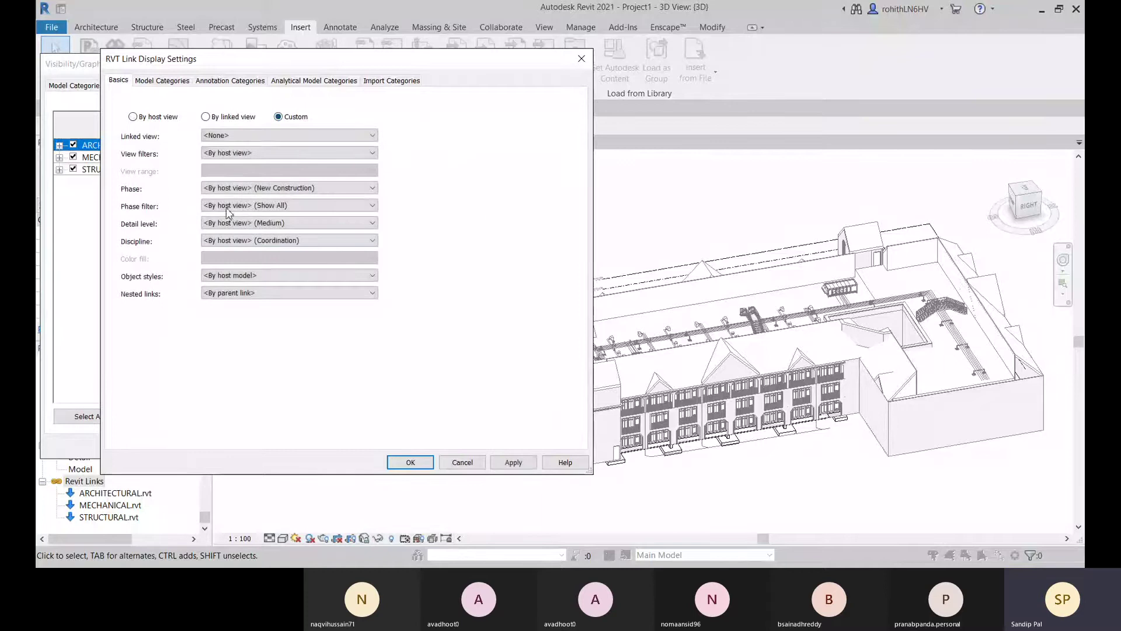
- Set the model categories of the ARCHITECTURAL.rvt link to Custom and review the category list
{"action": "left_click", "coordinate": [162, 80]}
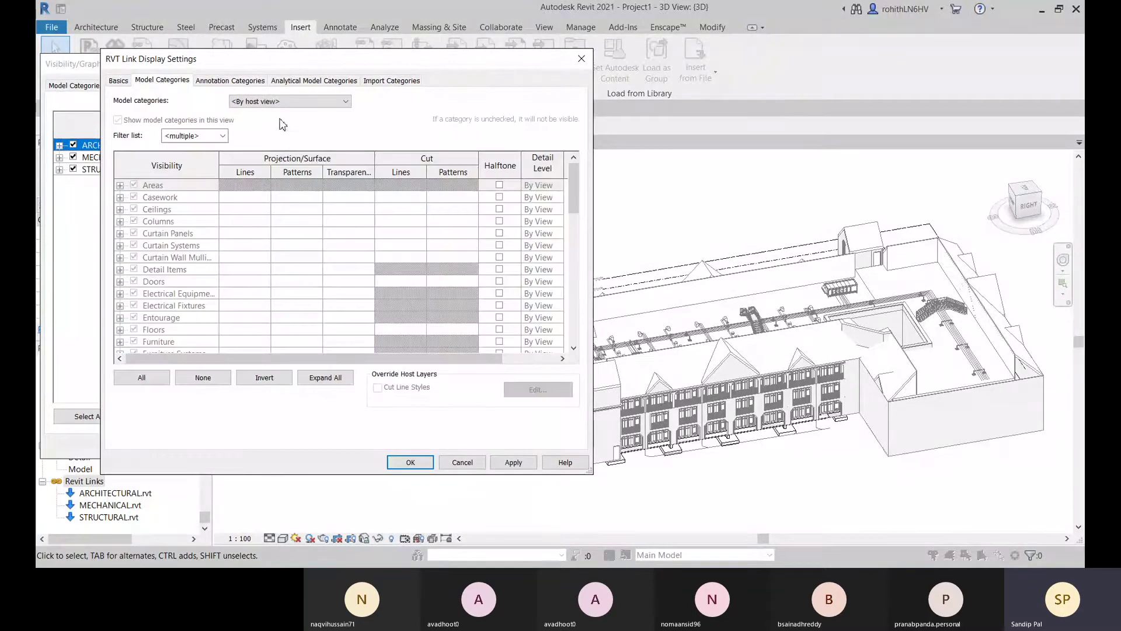
{"action": "left_click", "coordinate": [267, 102]}
{"action": "left_click", "coordinate": [259, 122]}
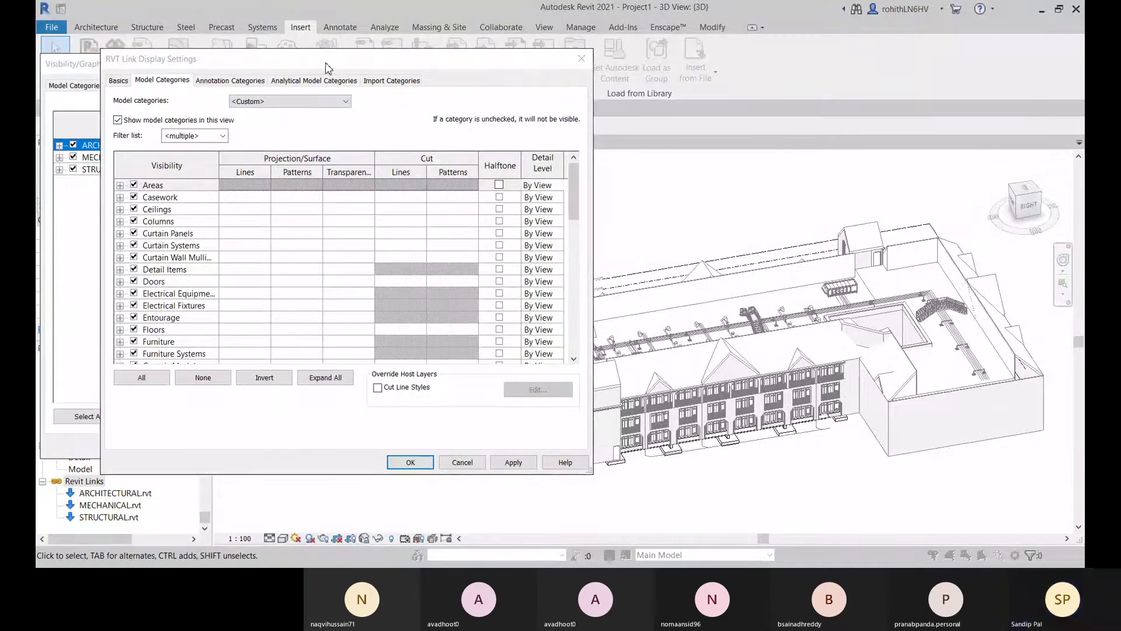
{"action": "left_click_drag", "start_coordinate": [325, 66], "coordinate": [497, 43]}
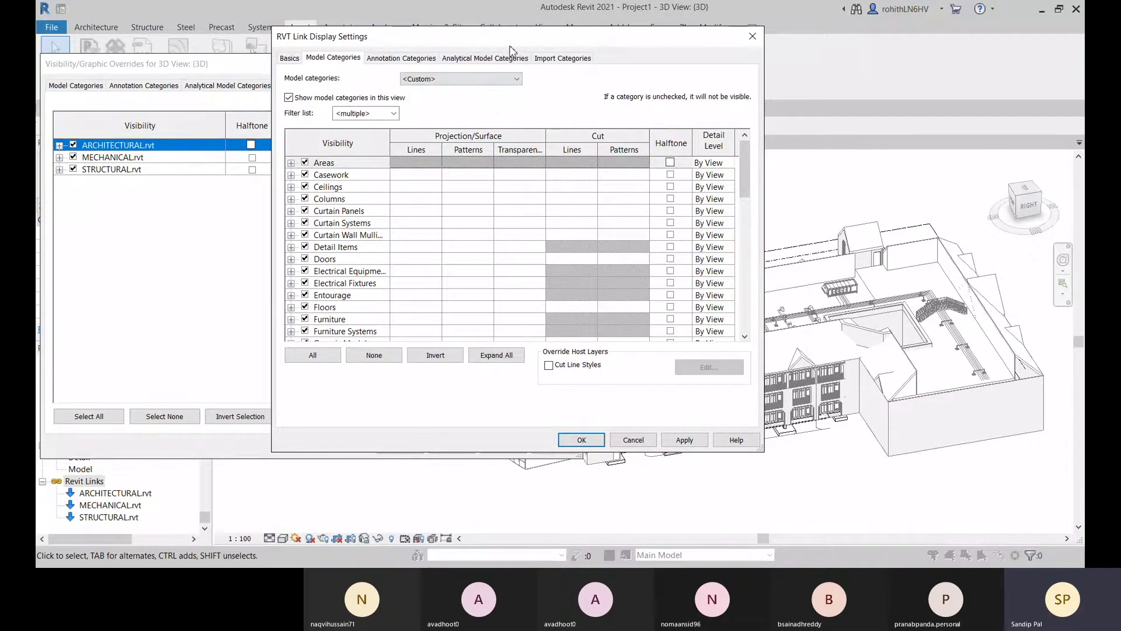
{"action": "left_click_drag", "start_coordinate": [508, 47], "coordinate": [403, 32]}
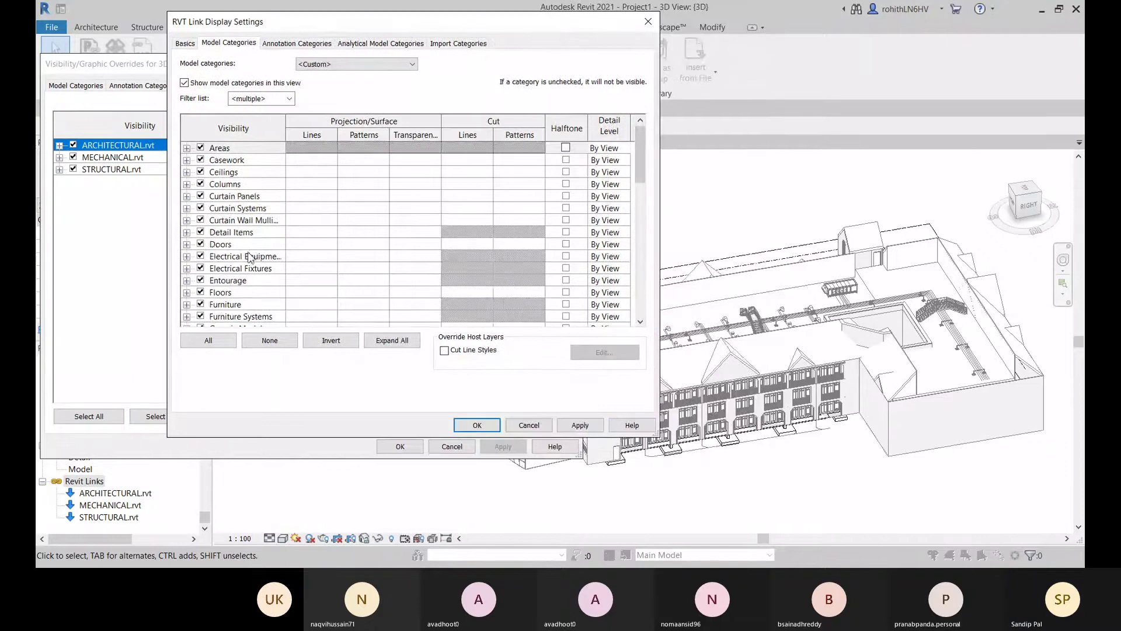
{"action": "scroll", "coordinate": [251, 258], "scroll_direction": "down", "scroll_amount": 2}
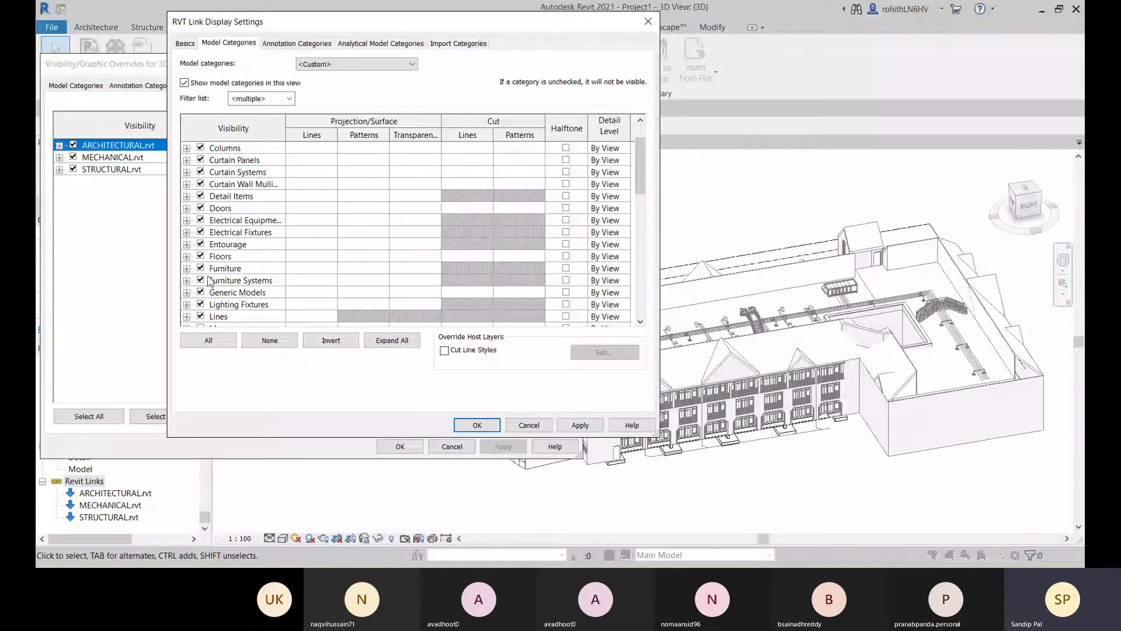
{"action": "scroll", "coordinate": [209, 281], "scroll_direction": "down", "scroll_amount": 1}
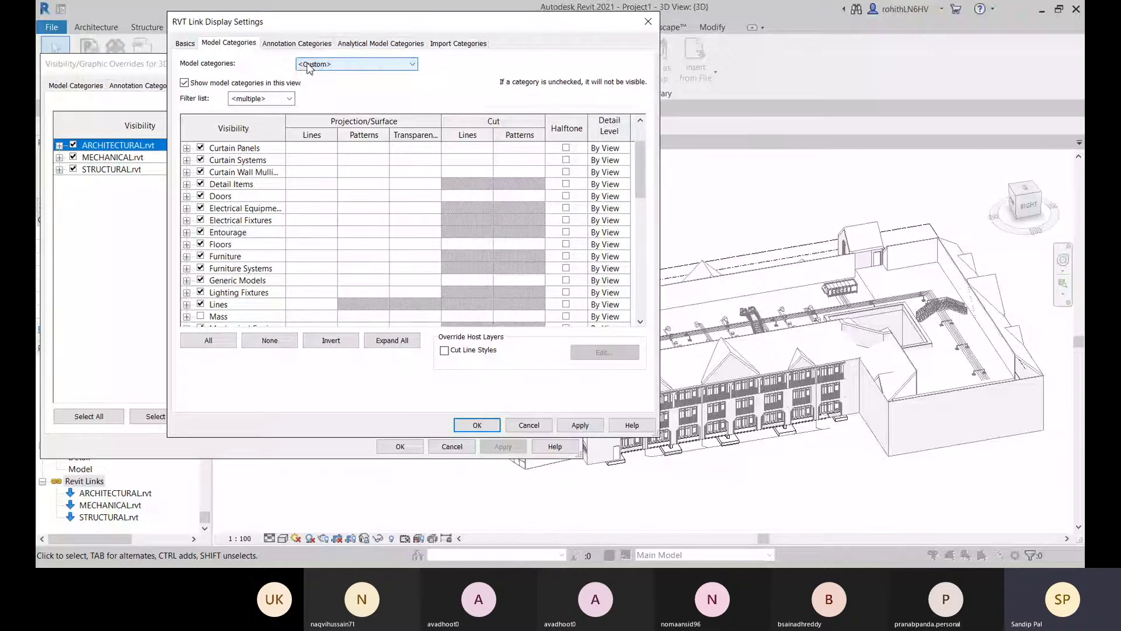
- Switch the link's model categories to By host view and back to Custom to compare the two modes
{"action": "left_click", "coordinate": [310, 66]}
{"action": "left_click", "coordinate": [315, 76]}
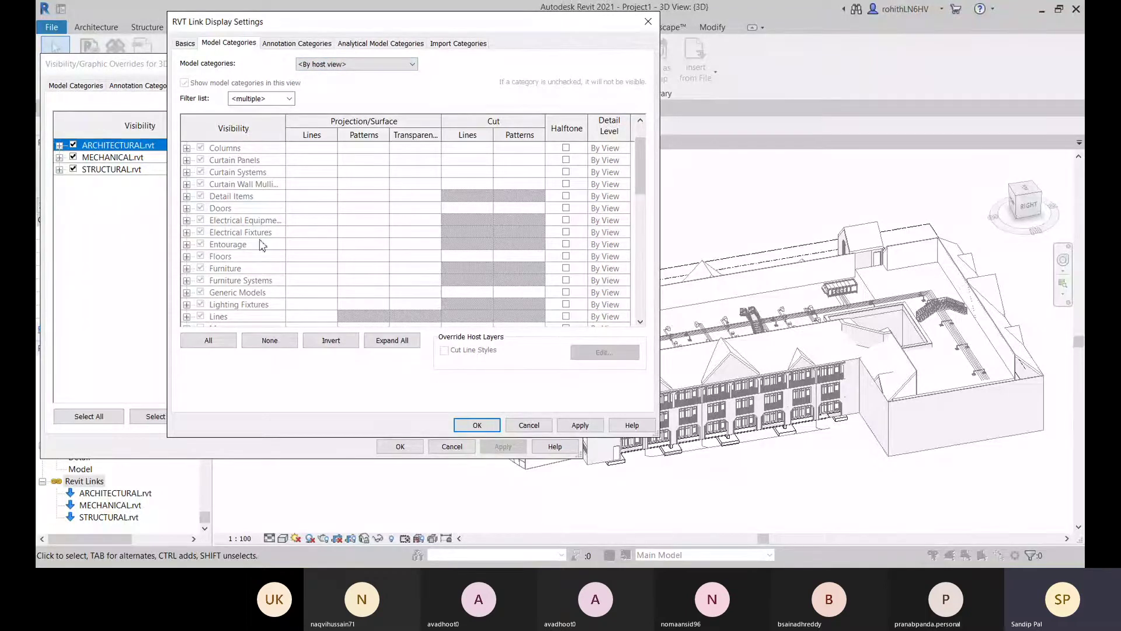
{"action": "left_click", "coordinate": [334, 64]}
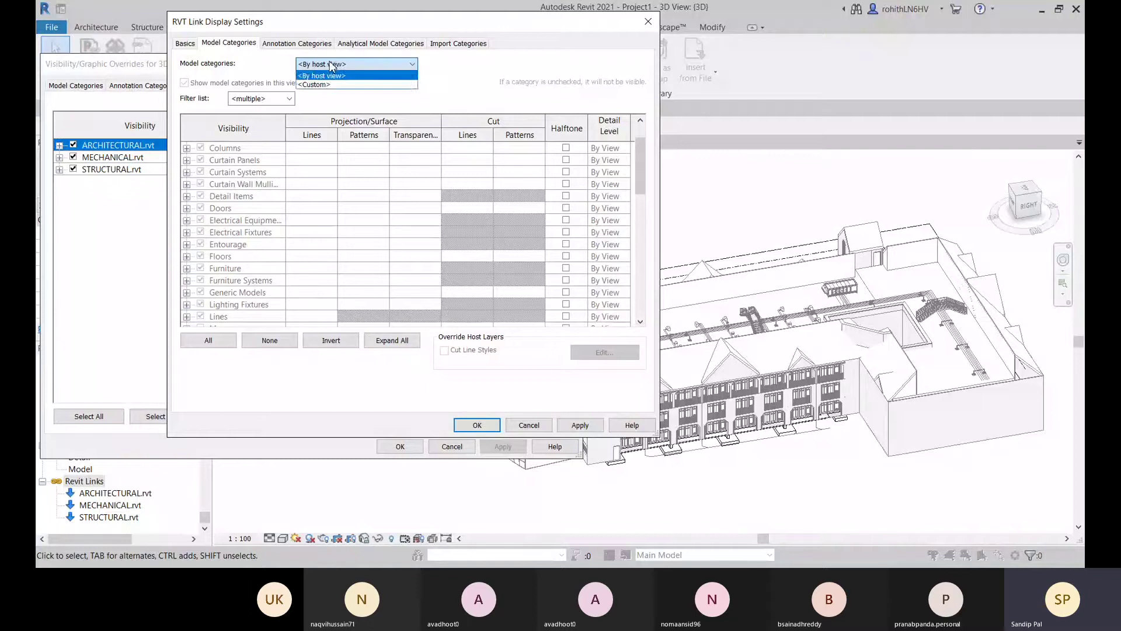
{"action": "left_click", "coordinate": [329, 85]}
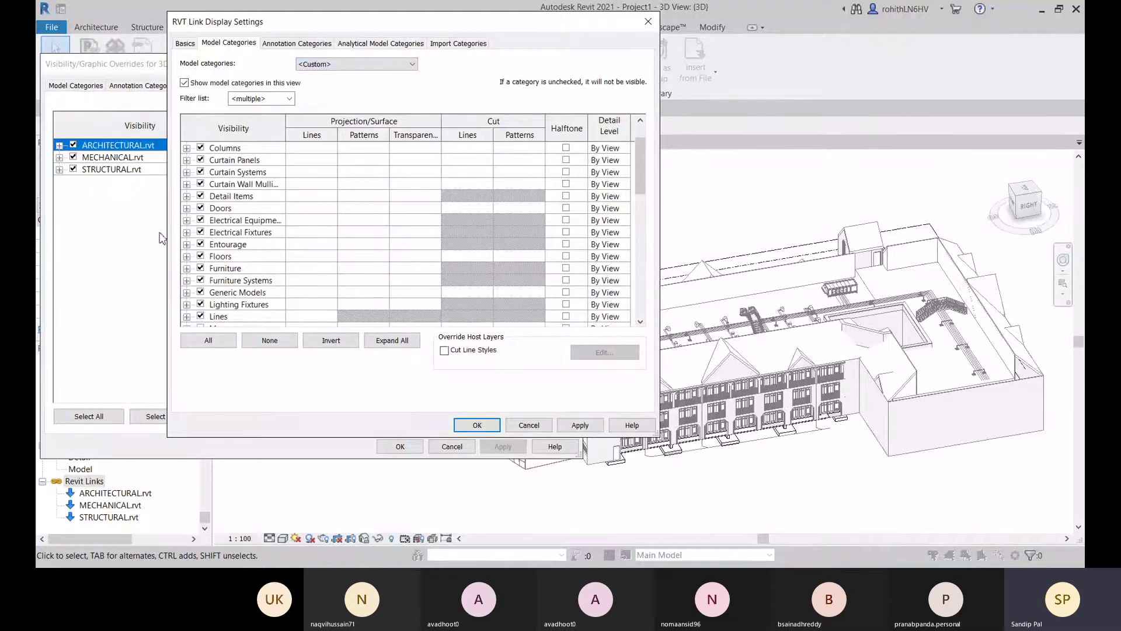
- Hide the Curtain Panels category of the ARCHITECTURAL.rvt link and apply the overrides to the 3D view
{"action": "scroll", "coordinate": [212, 270], "scroll_direction": "down", "scroll_amount": 2}
{"action": "scroll", "coordinate": [240, 309], "scroll_direction": "down", "scroll_amount": 2}
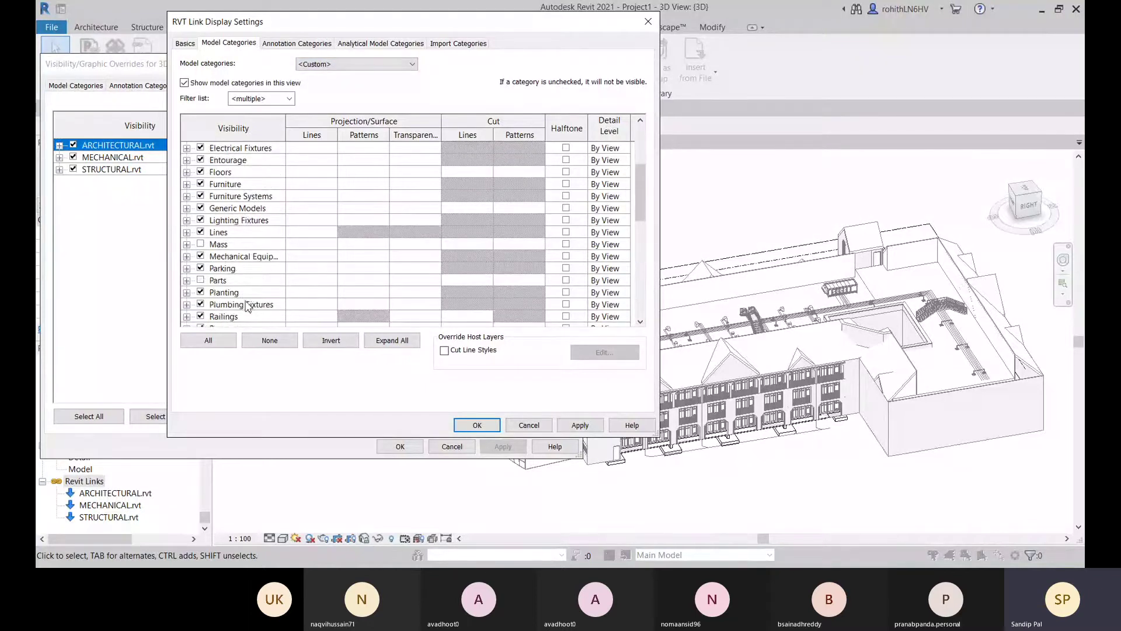
{"action": "scroll", "coordinate": [221, 289], "scroll_direction": "down", "scroll_amount": 1}
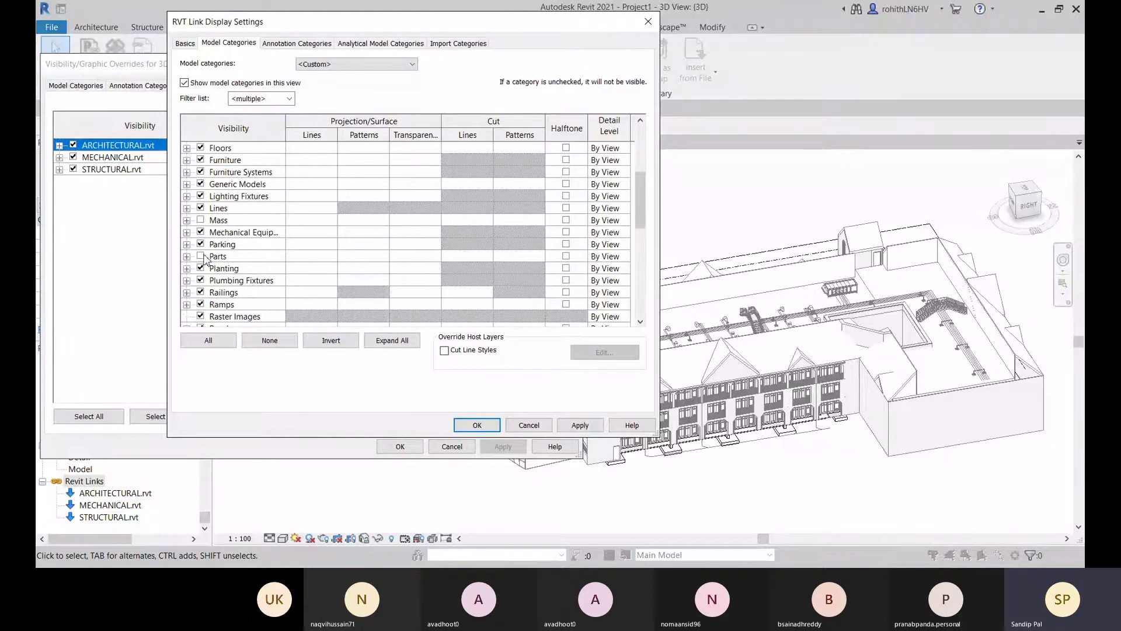
{"action": "scroll", "coordinate": [280, 276], "scroll_direction": "down", "scroll_amount": 3}
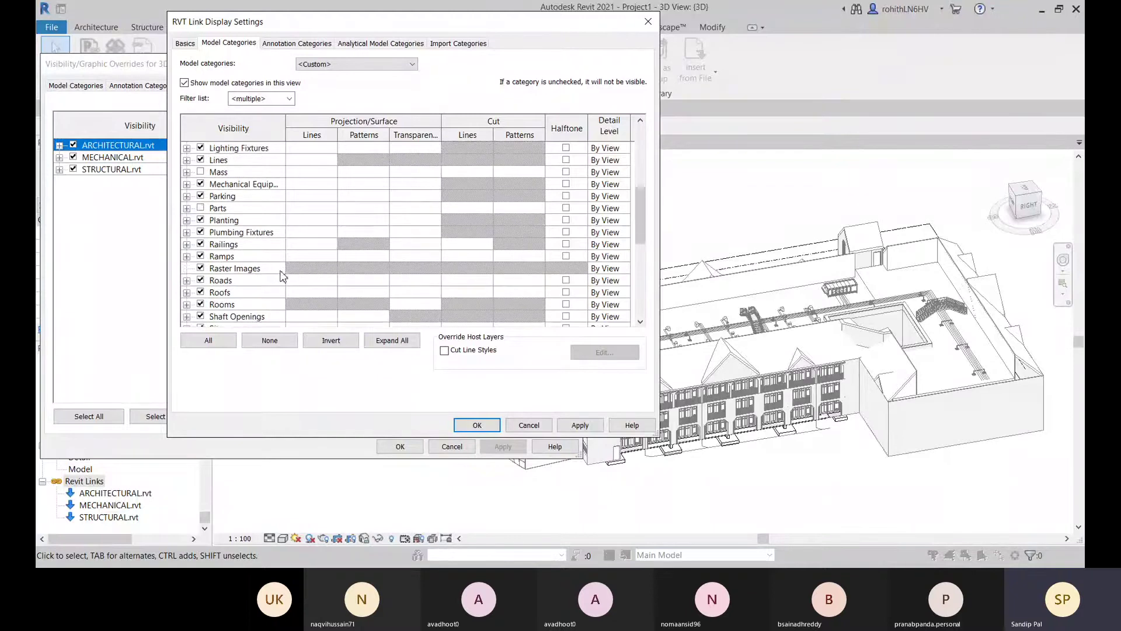
{"action": "scroll", "coordinate": [243, 292], "scroll_direction": "up", "scroll_amount": 6}
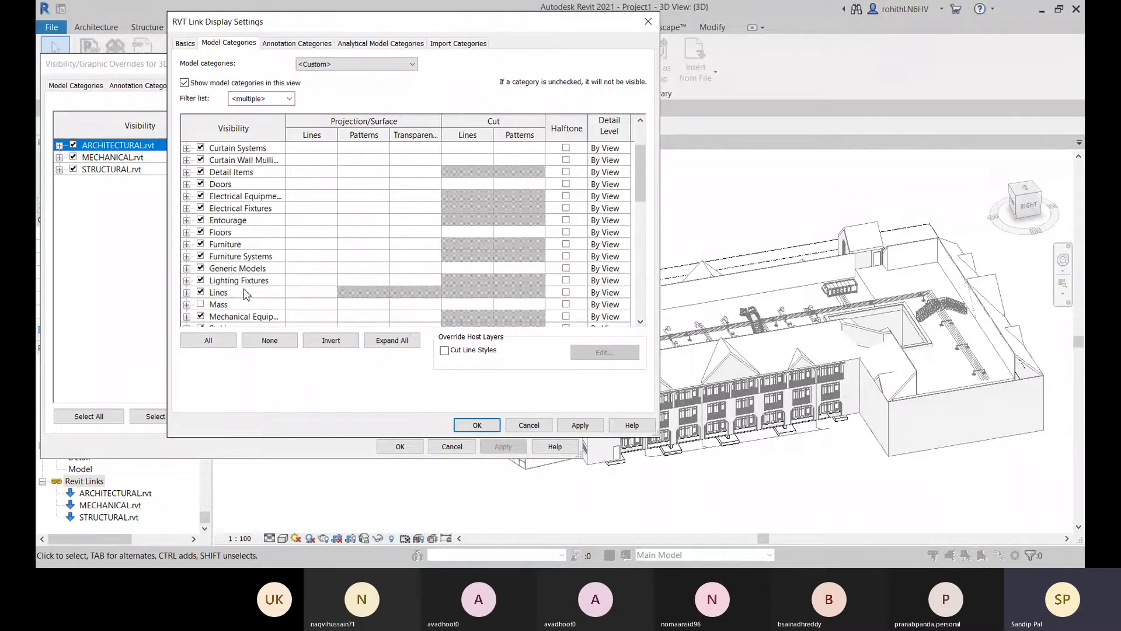
{"action": "left_click", "coordinate": [200, 172]}
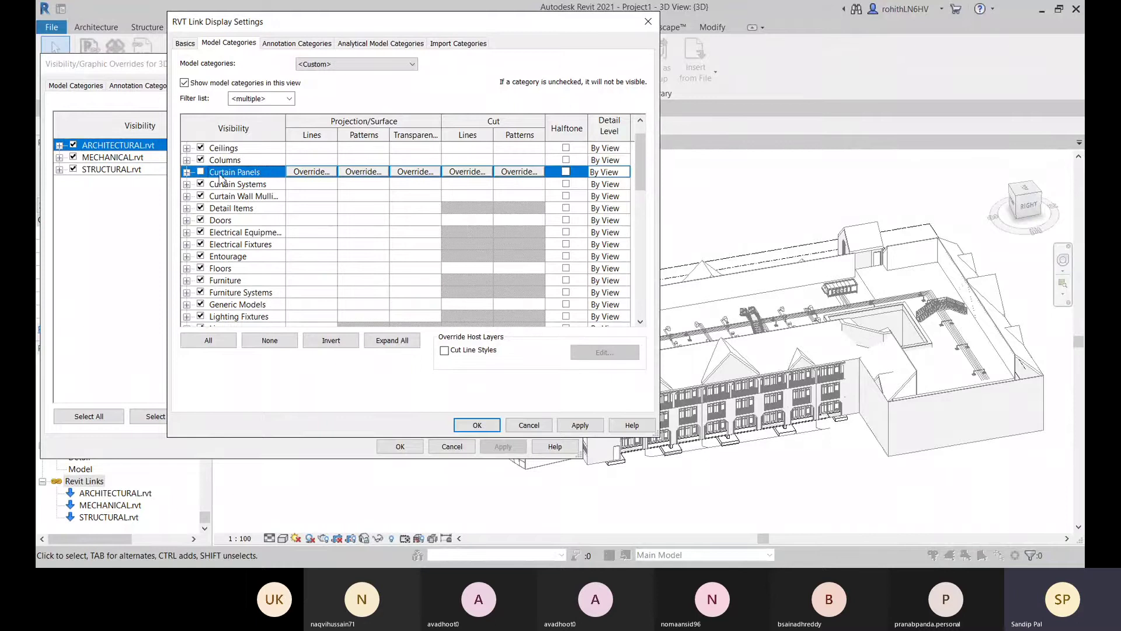
{"action": "left_click", "coordinate": [579, 425]}
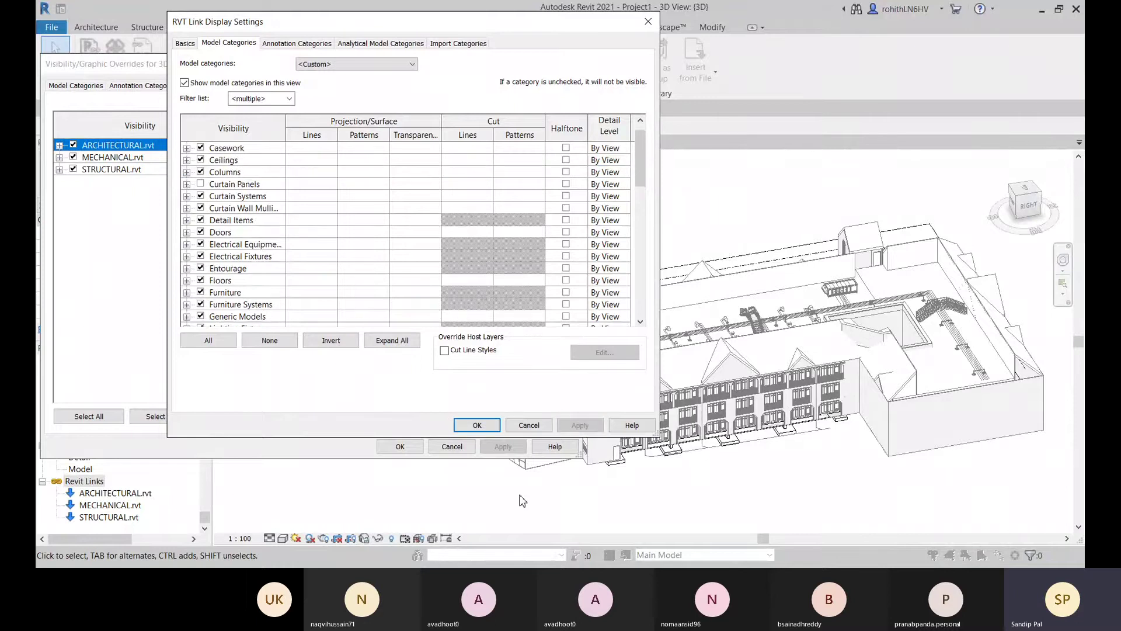
{"action": "left_click", "coordinate": [477, 425]}
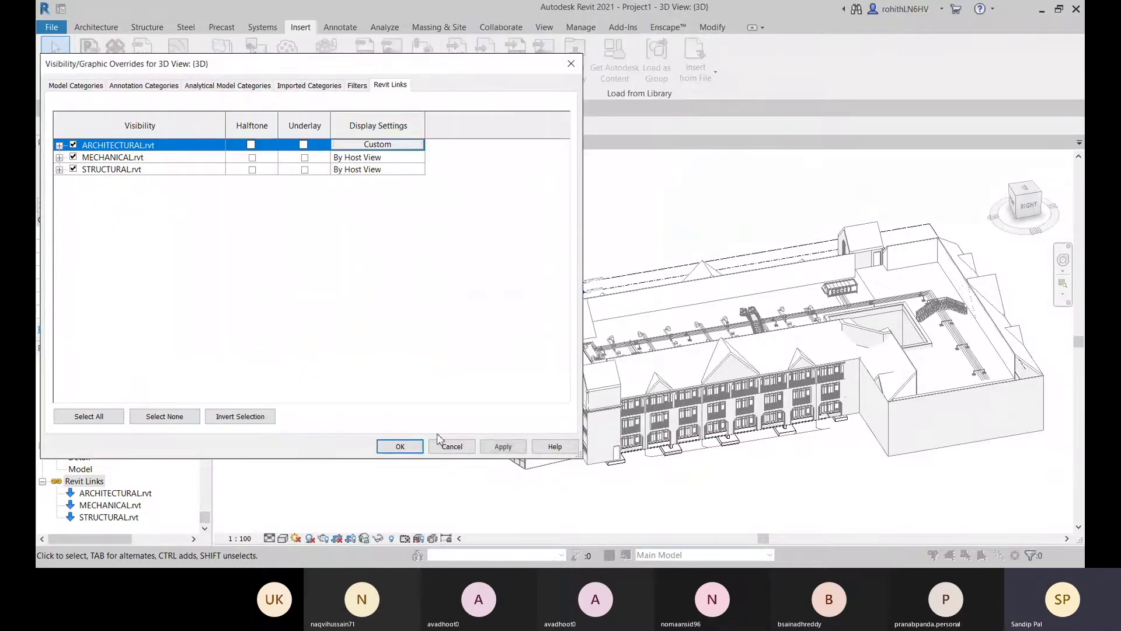
{"action": "left_click", "coordinate": [499, 447]}
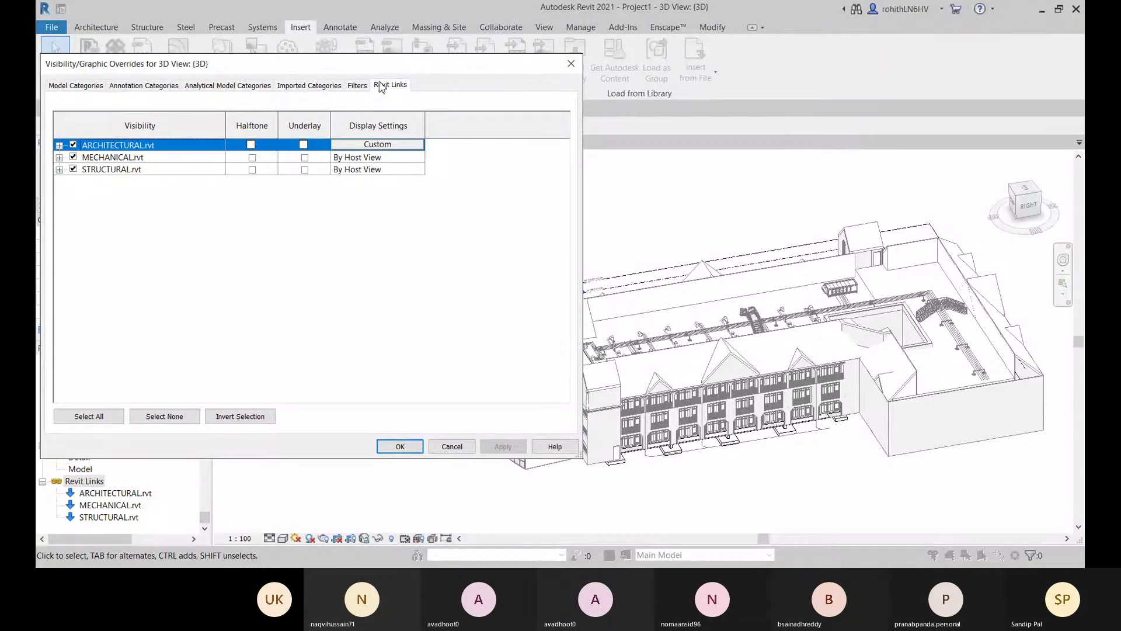
{"action": "left_click_drag", "start_coordinate": [436, 68], "coordinate": [355, 29]}
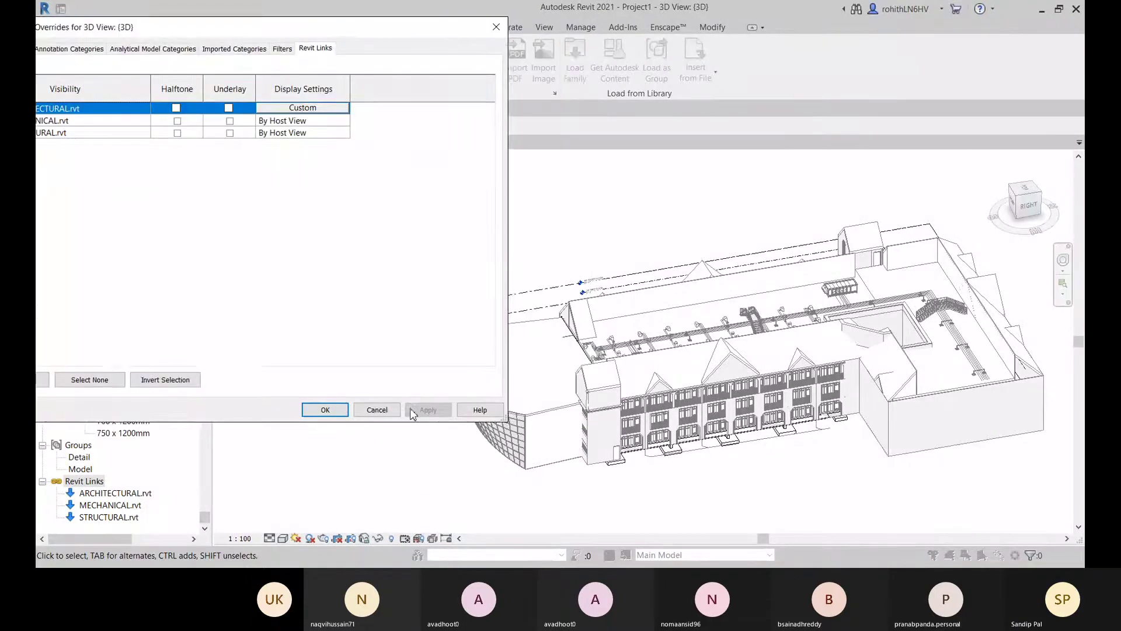
{"action": "left_click", "coordinate": [327, 410]}
- Inspect the curved curtain wall, reload the ARCHITECTURAL.rvt link, and clear the selection
{"action": "middle_click_drag", "start_coordinate": [590, 479], "coordinate": [549, 412]}
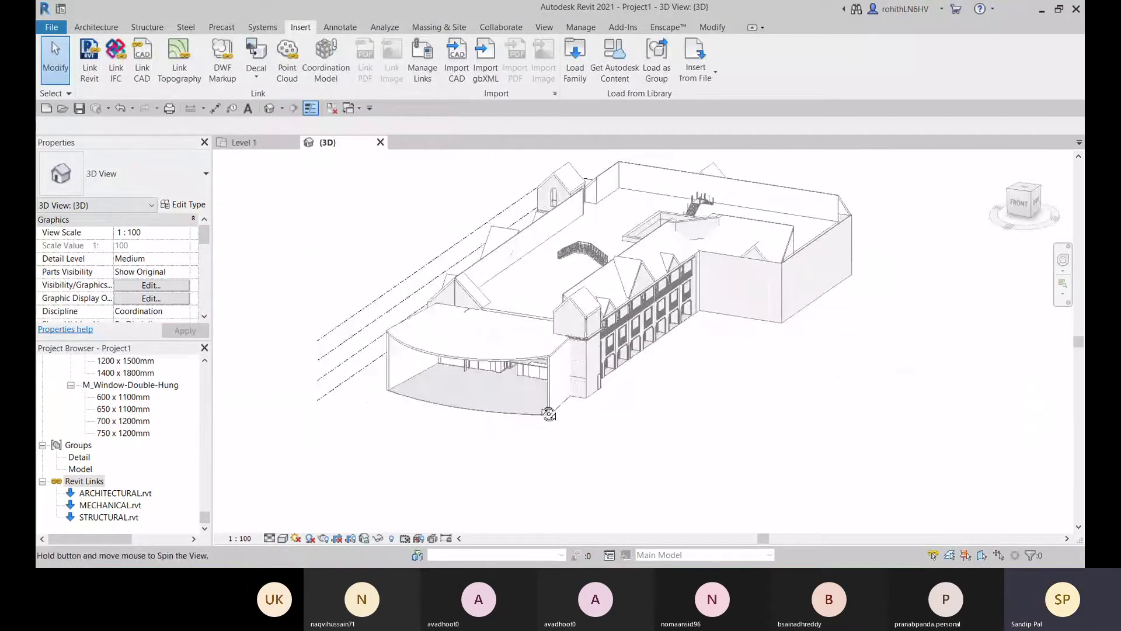
{"action": "scroll", "coordinate": [653, 386], "scroll_direction": "up", "scroll_amount": 3}
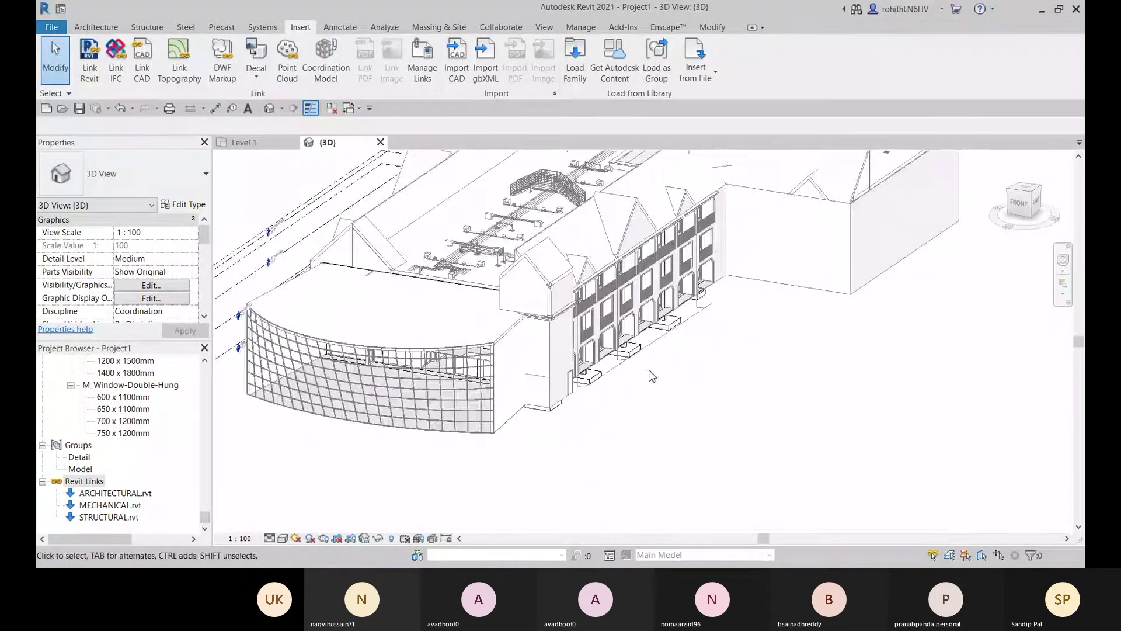
{"action": "middle_click_drag", "start_coordinate": [646, 375], "coordinate": [630, 397]}
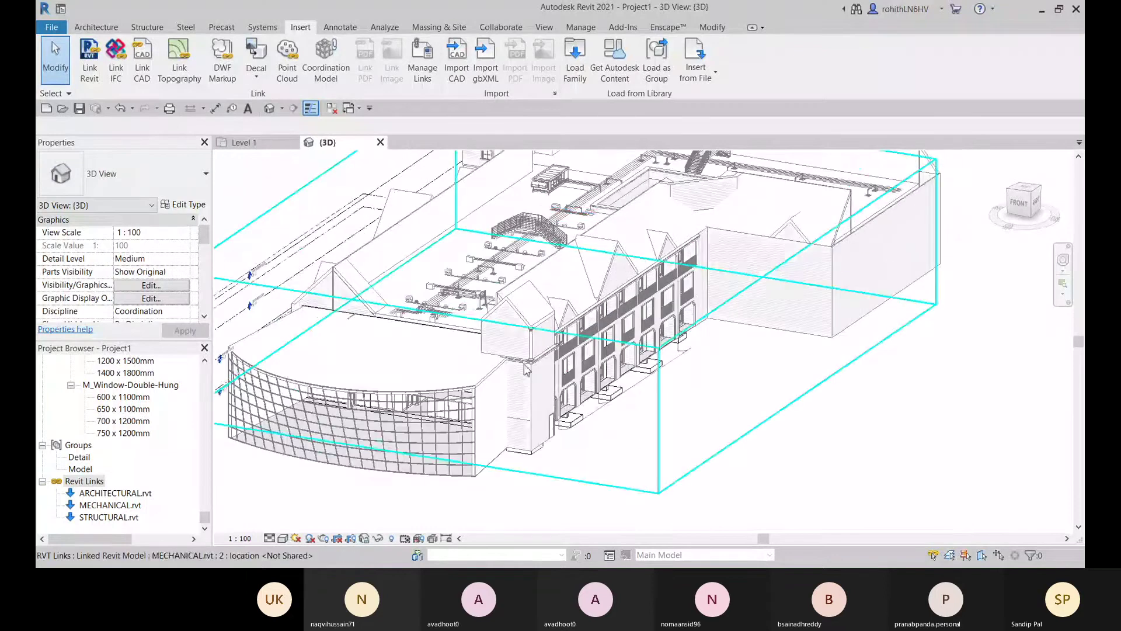
{"action": "left_click", "coordinate": [502, 306]}
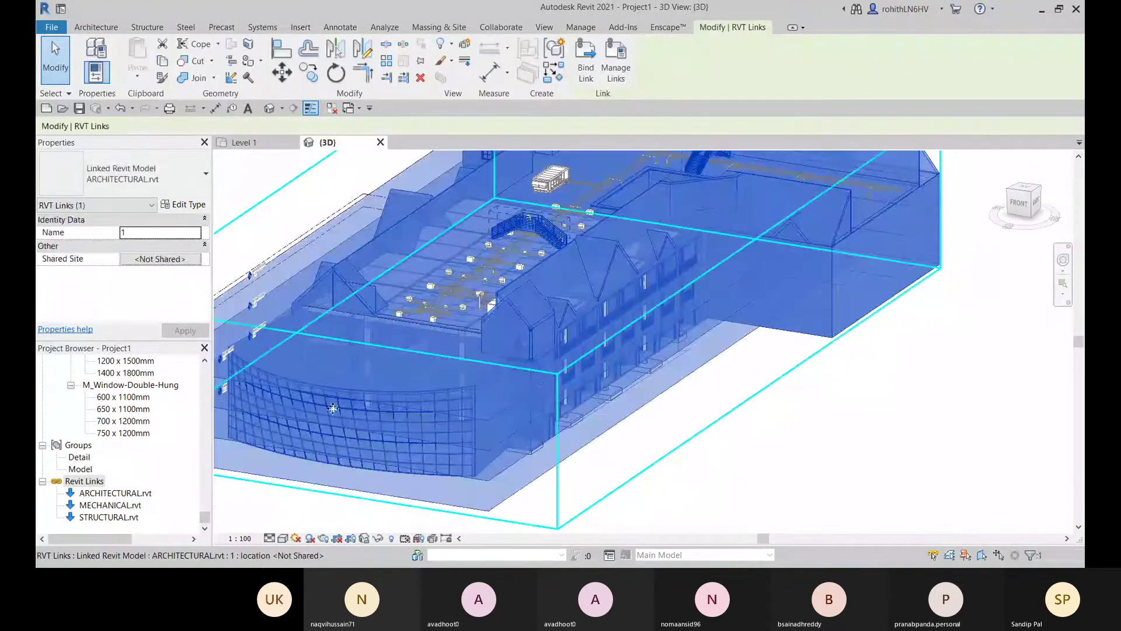
{"action": "left_click", "coordinate": [615, 59]}
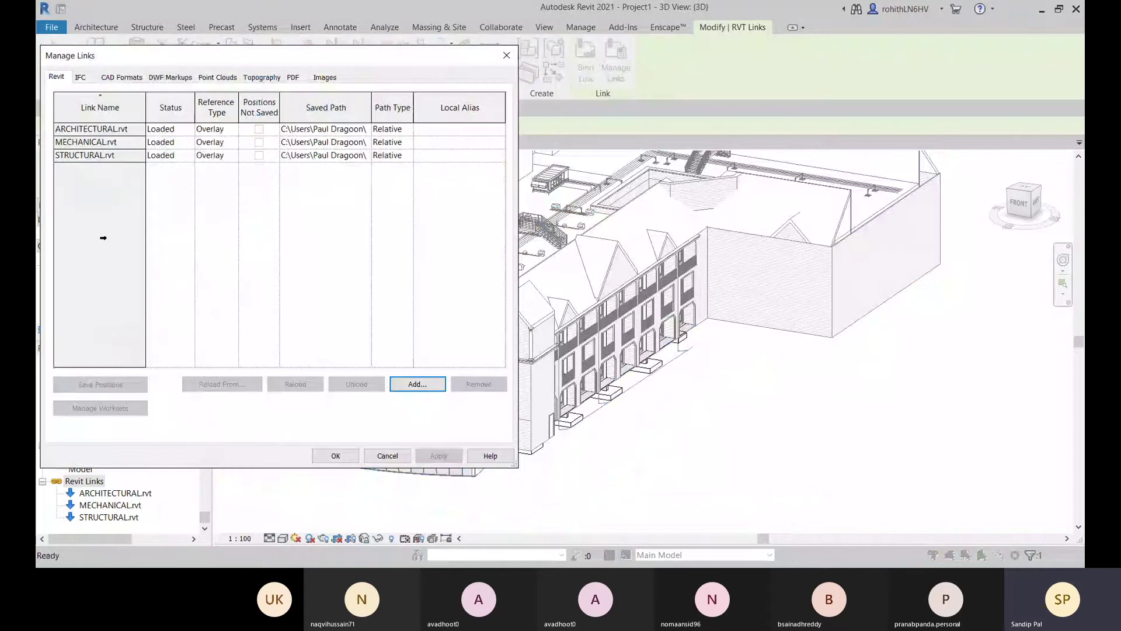
{"action": "left_click", "coordinate": [96, 130]}
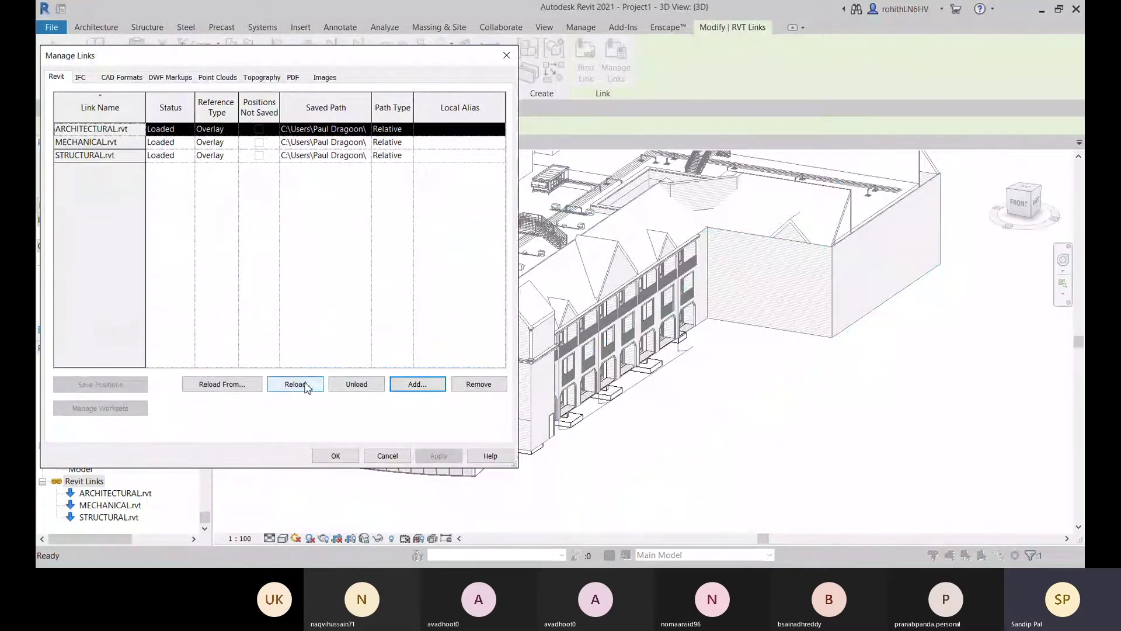
{"action": "left_click", "coordinate": [304, 384]}
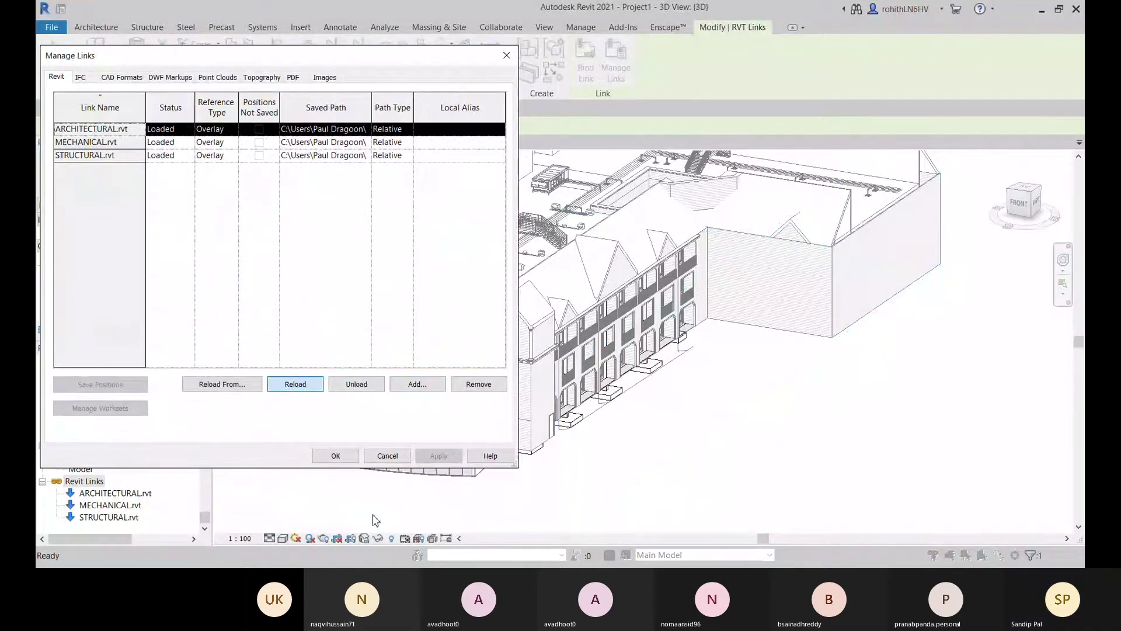
{"action": "left_click", "coordinate": [334, 460]}
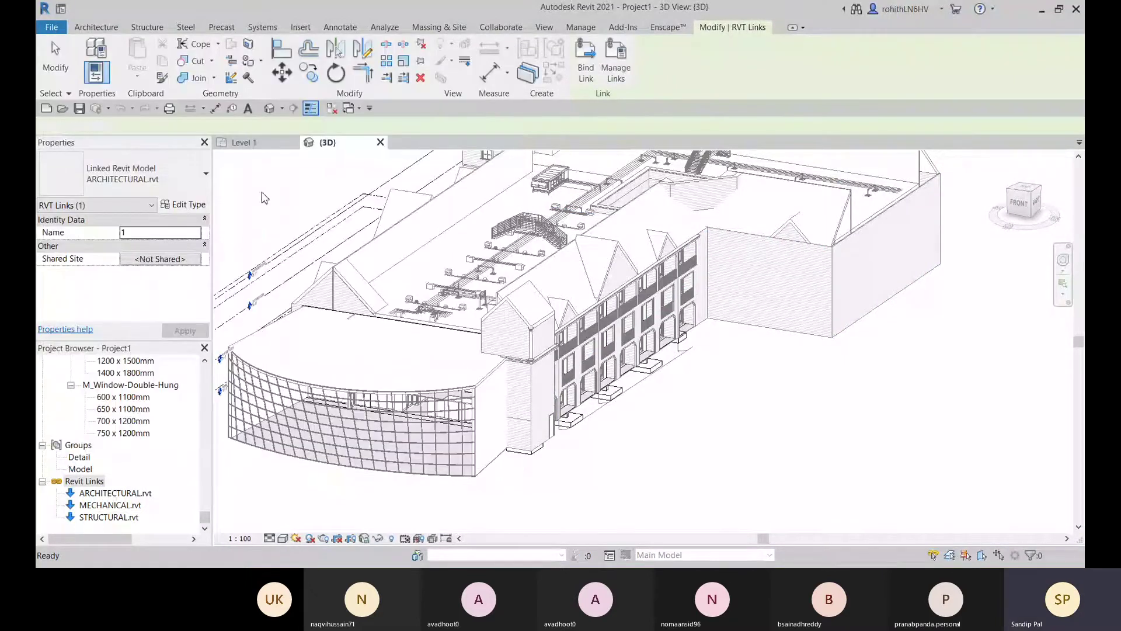
{"action": "left_click", "coordinate": [264, 197]}
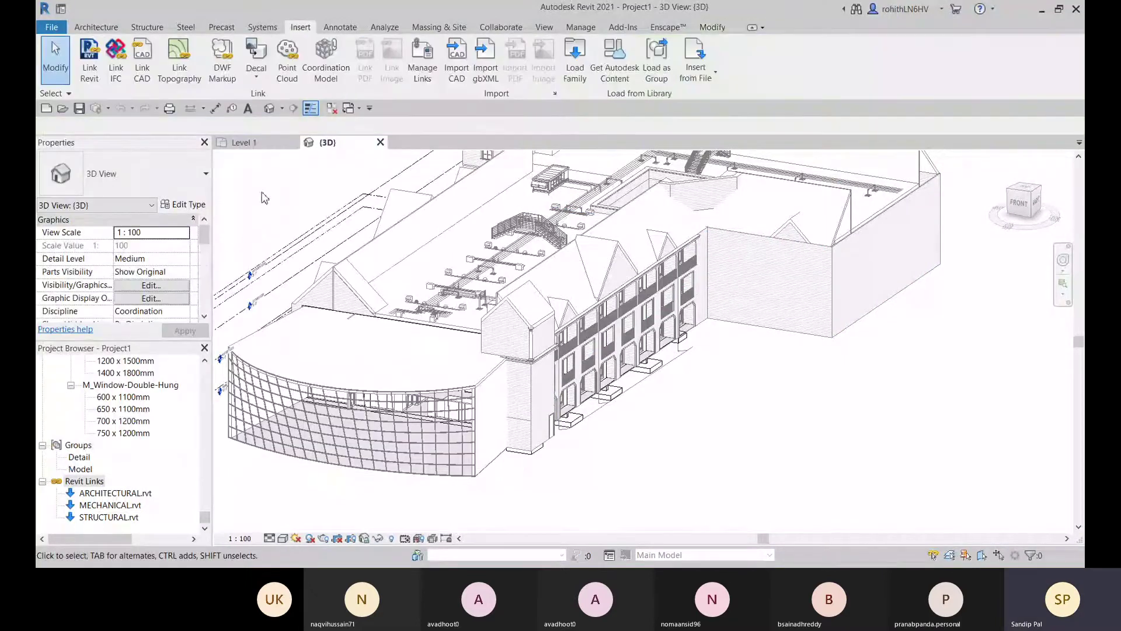
- In the 3D view's visibility overrides, set the ARCHITECTURAL.rvt link's custom linked view to 3D View: {3D} and apply it
{"action": "left_click", "coordinate": [154, 288]}
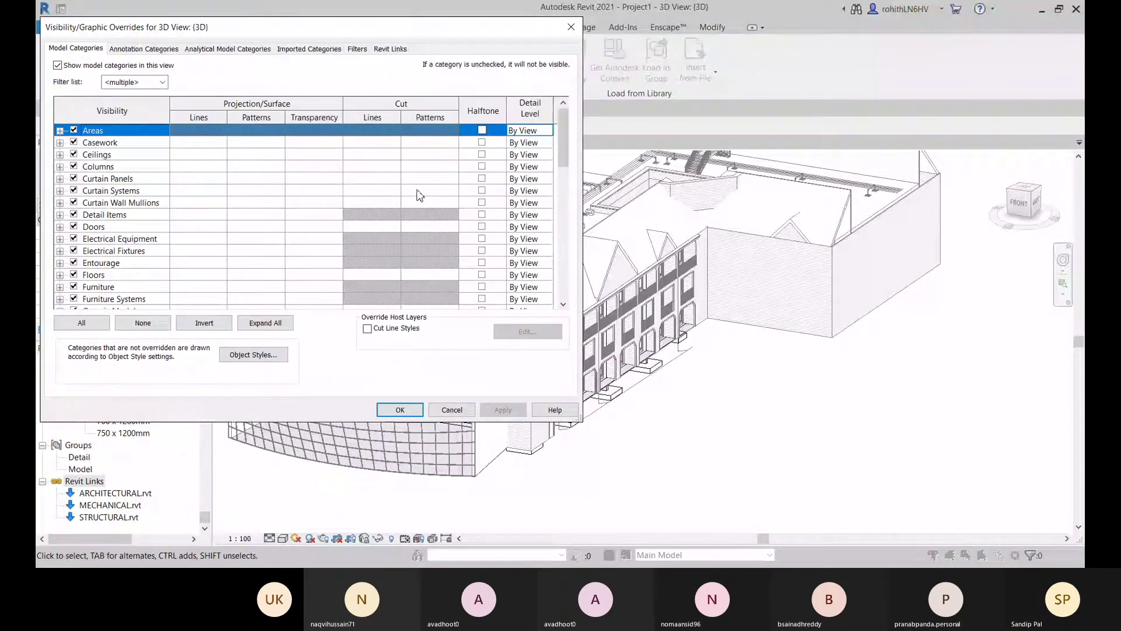
{"action": "left_click", "coordinate": [390, 49]}
{"action": "left_click", "coordinate": [373, 108]}
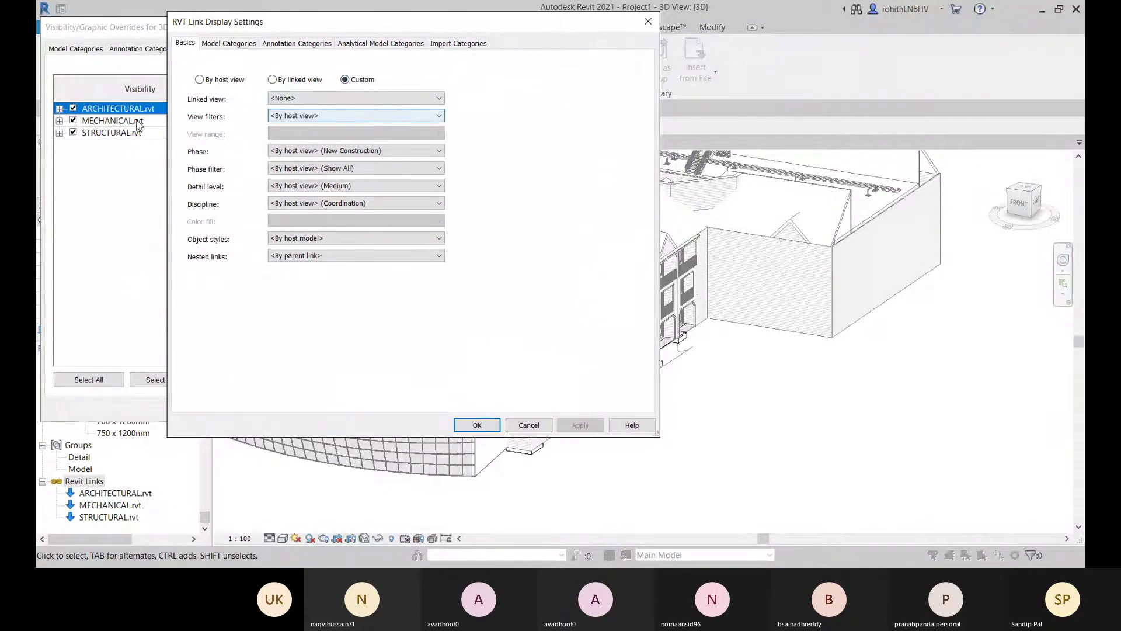
{"action": "left_click", "coordinate": [318, 117]}
{"action": "left_click", "coordinate": [319, 119]}
{"action": "left_click", "coordinate": [291, 99]}
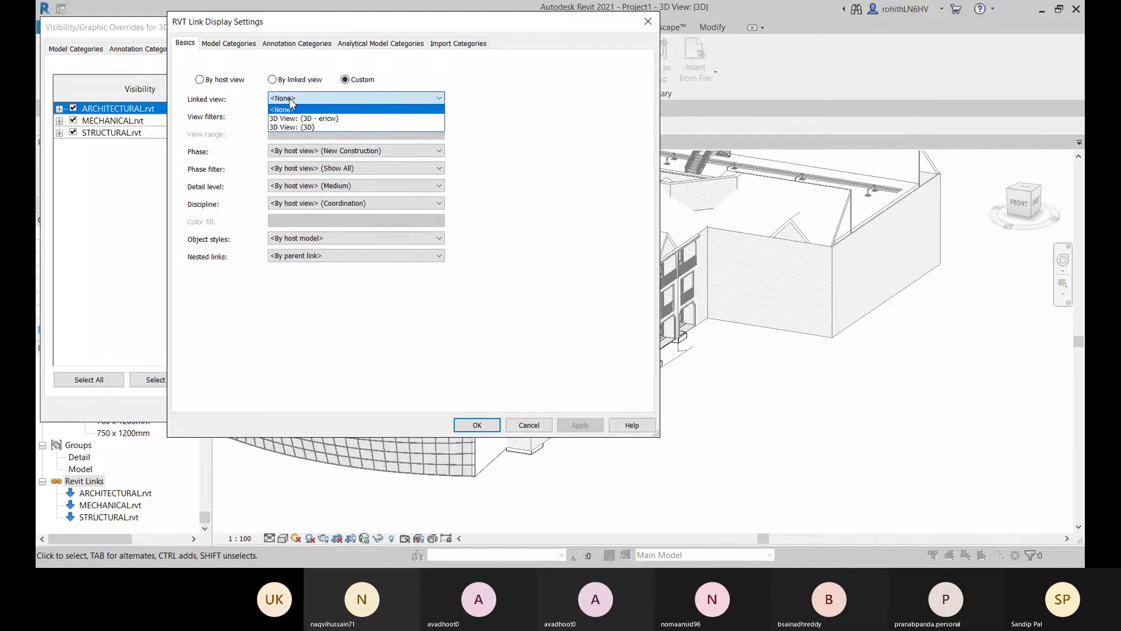
{"action": "left_click", "coordinate": [297, 127]}
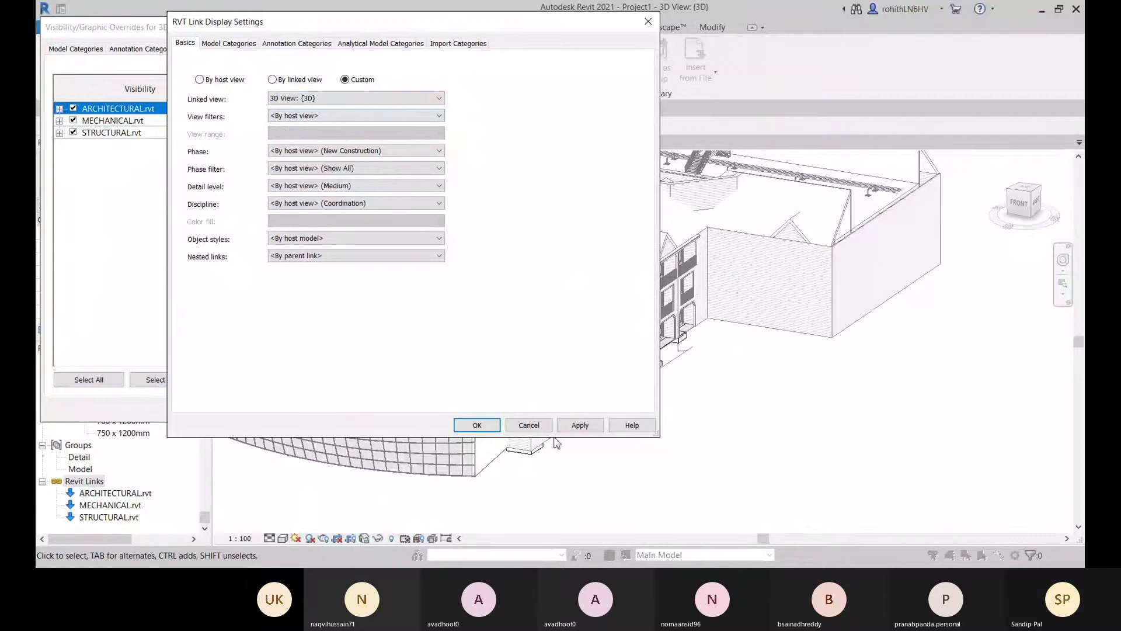
{"action": "left_click", "coordinate": [580, 425]}
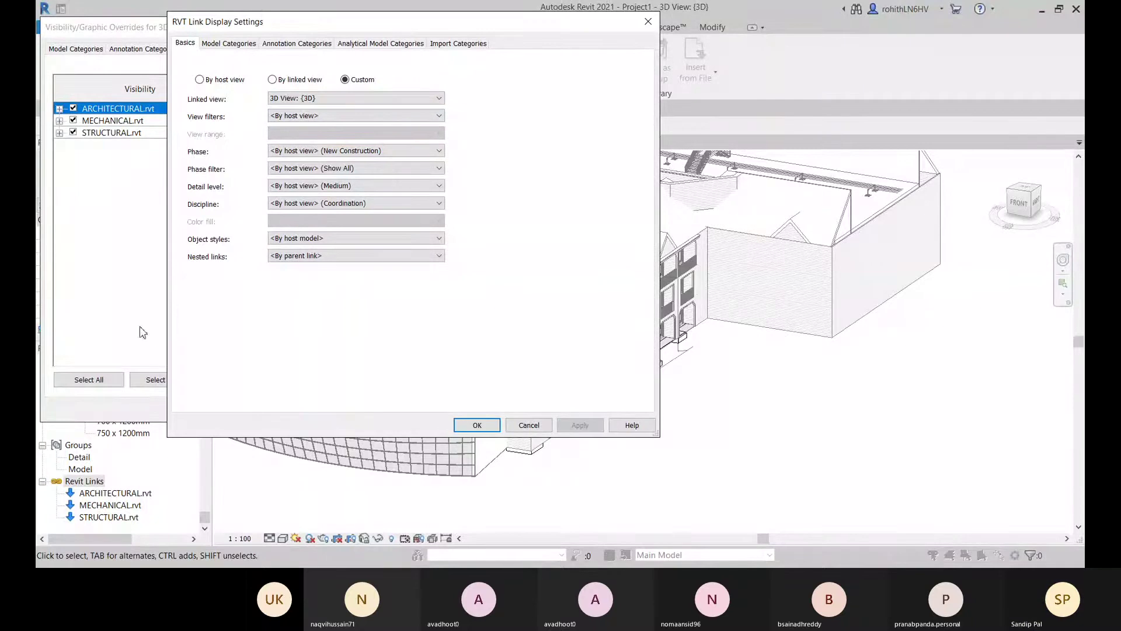
- Show Curtain Panels but hide Curtain Wall Mullions and Curtain Systems for the ARCHITECTURAL.rvt link, and apply the overrides to the 3D view
{"action": "left_click", "coordinate": [234, 46]}
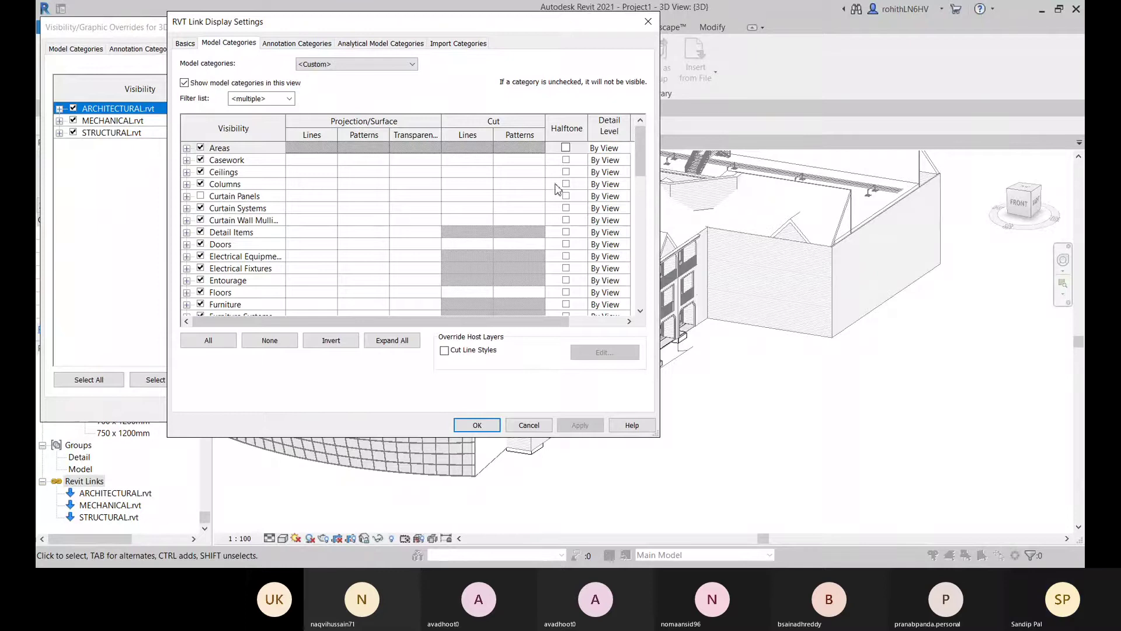
{"action": "left_click", "coordinate": [200, 197]}
{"action": "left_click", "coordinate": [200, 196]}
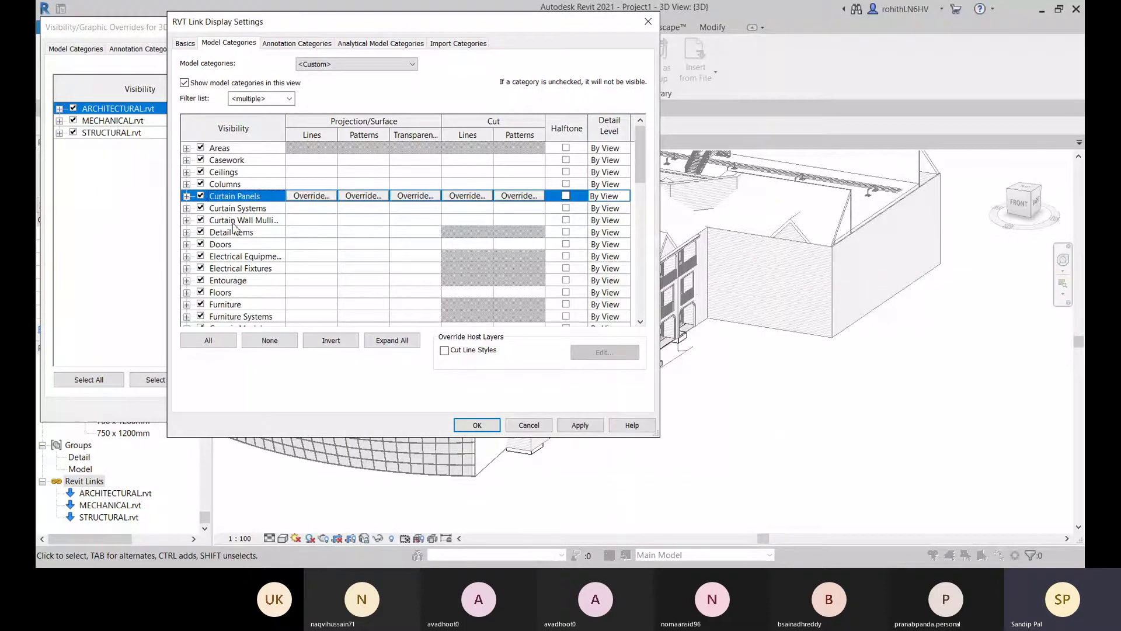
{"action": "left_click", "coordinate": [200, 221]}
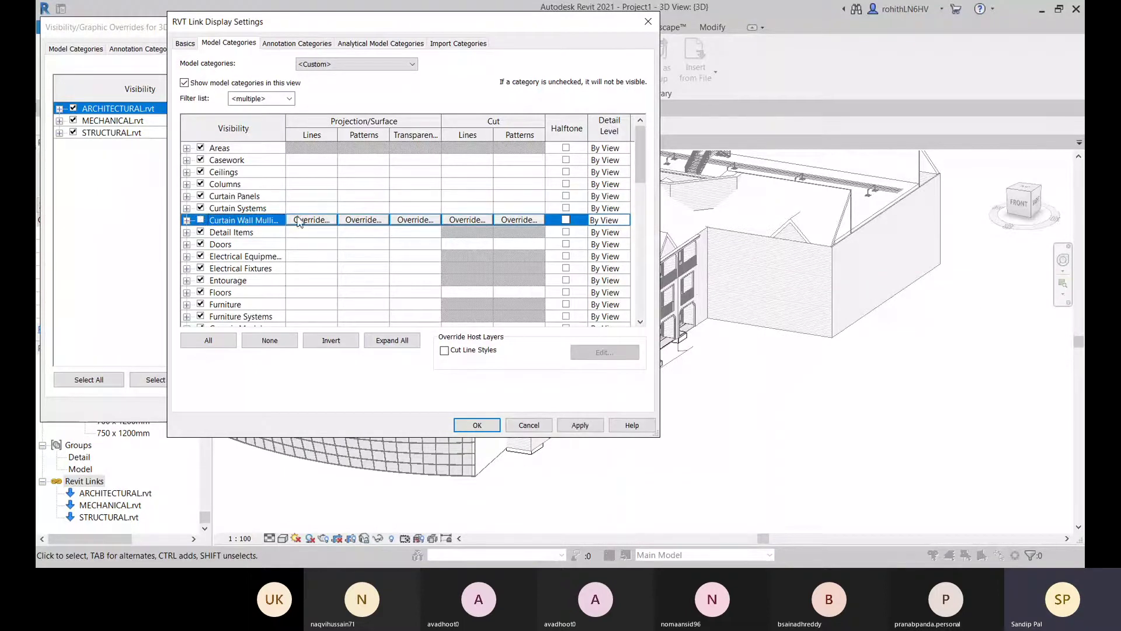
{"action": "left_click", "coordinate": [200, 208]}
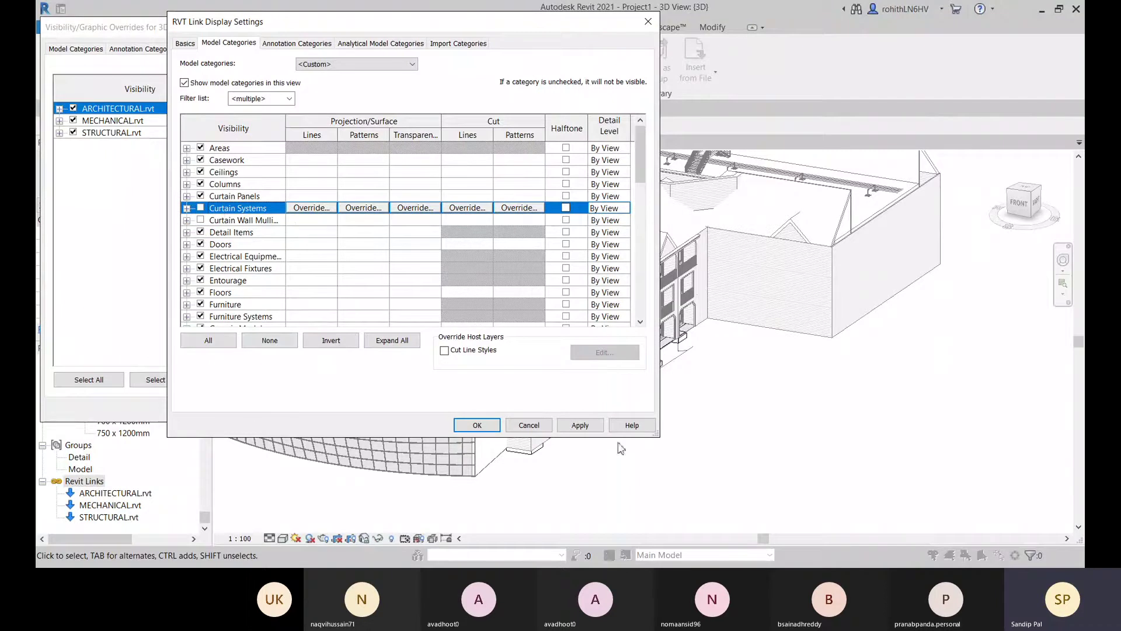
{"action": "left_click", "coordinate": [587, 427]}
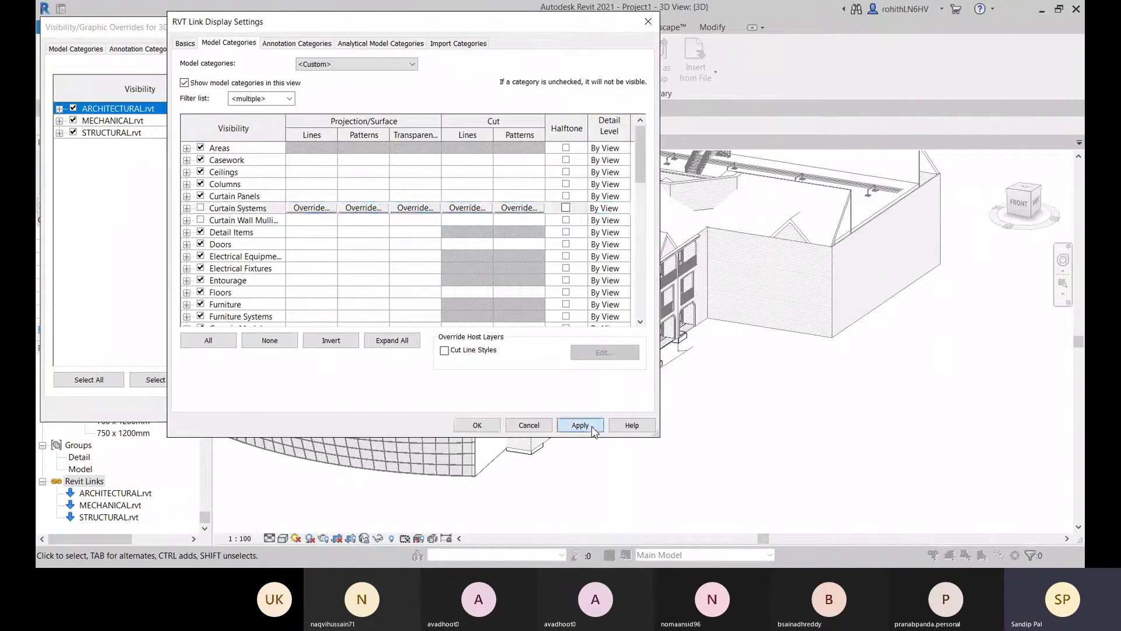
{"action": "left_click", "coordinate": [476, 426]}
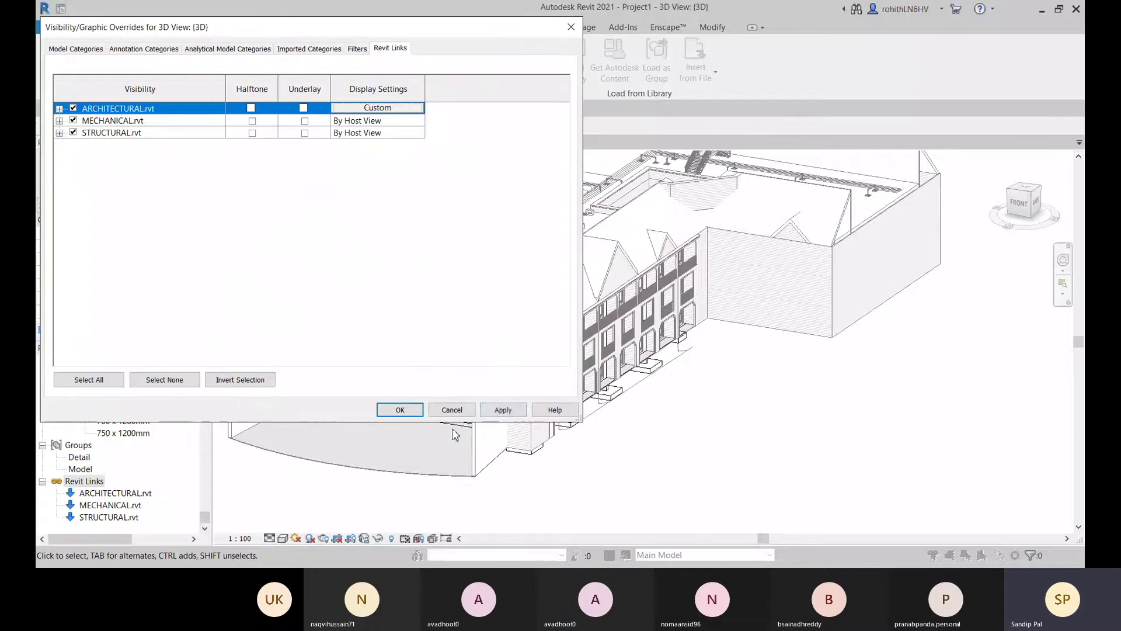
{"action": "left_click", "coordinate": [503, 410]}
{"action": "left_click", "coordinate": [400, 410]}
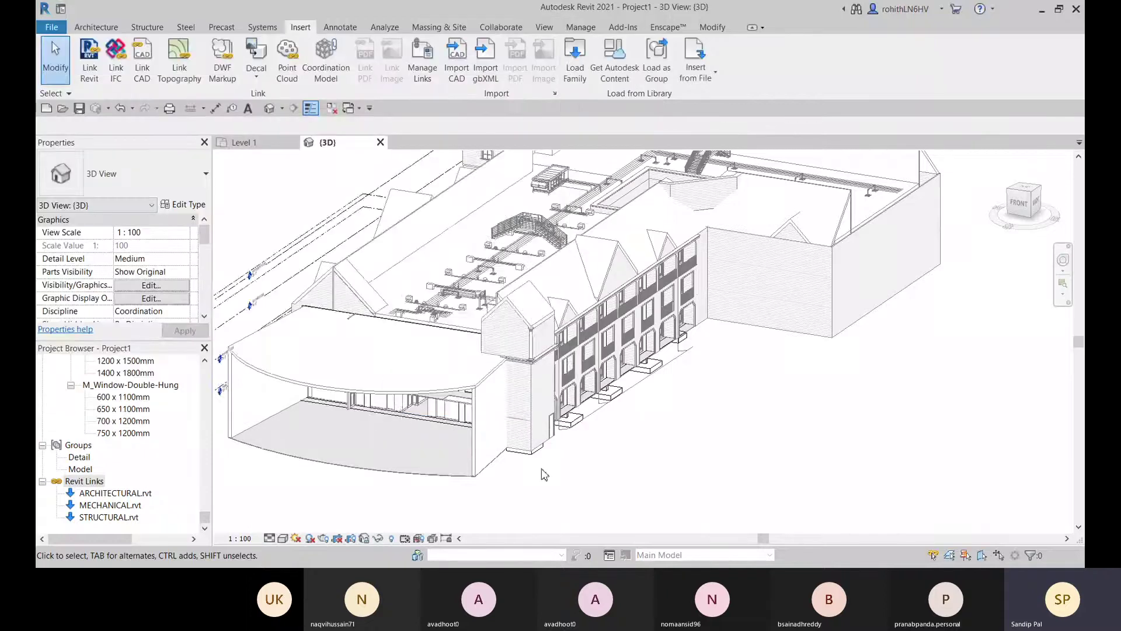
- Inspect the curved front and the whole linked building from several angles, and check the 3D view's own model category list
{"action": "middle_click_drag", "start_coordinate": [543, 474], "coordinate": [543, 437], "text": "shift"}
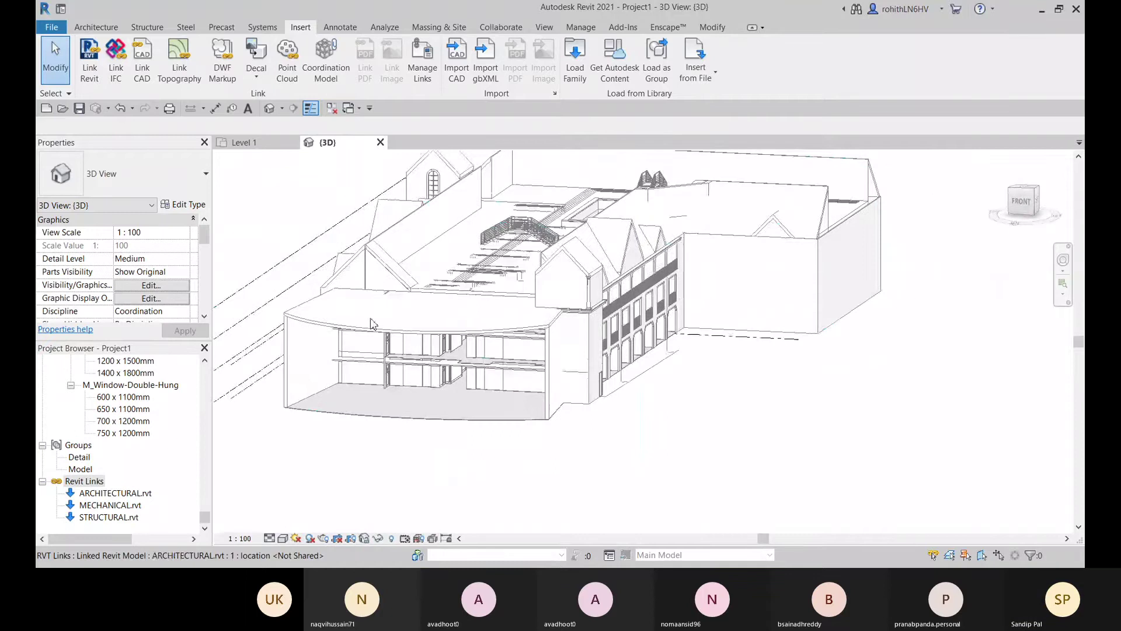
{"action": "middle_click_drag", "start_coordinate": [399, 344], "coordinate": [425, 402], "text": "shift"}
{"action": "scroll", "coordinate": [456, 401], "scroll_direction": "down", "scroll_amount": 2}
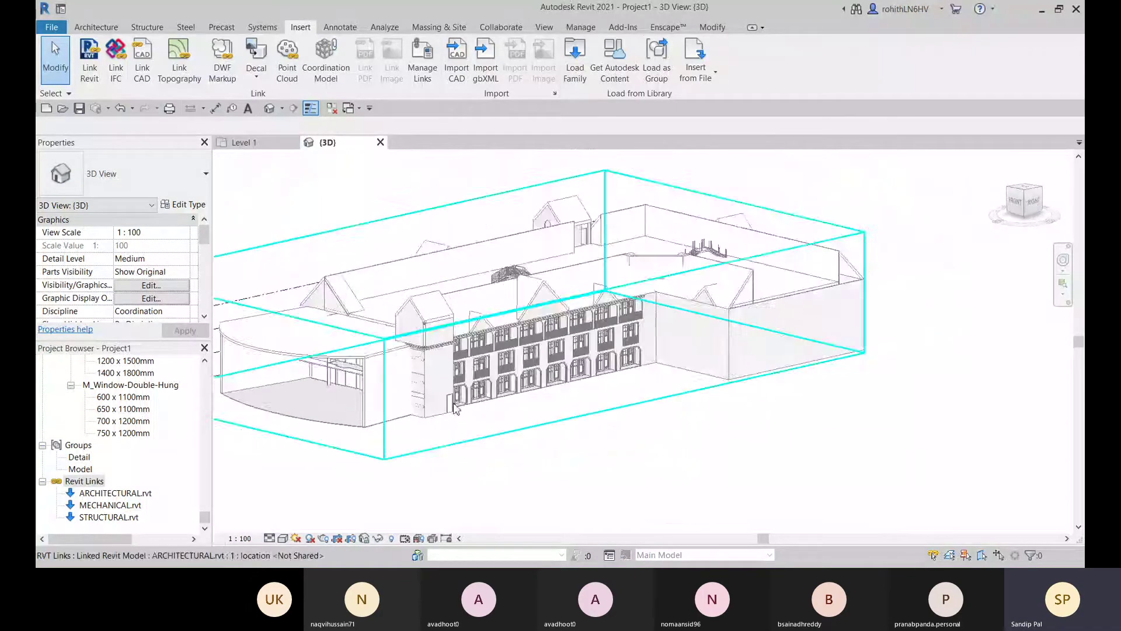
{"action": "scroll", "coordinate": [477, 425], "scroll_direction": "up", "scroll_amount": 1}
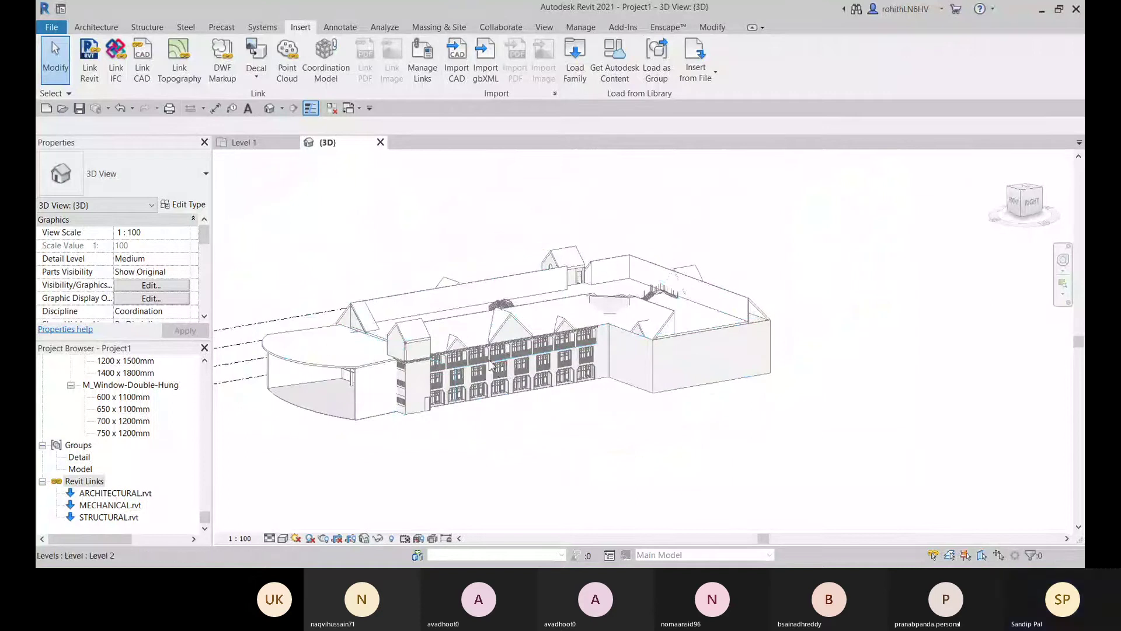
{"action": "middle_click_drag", "start_coordinate": [479, 428], "coordinate": [565, 347], "text": "shift"}
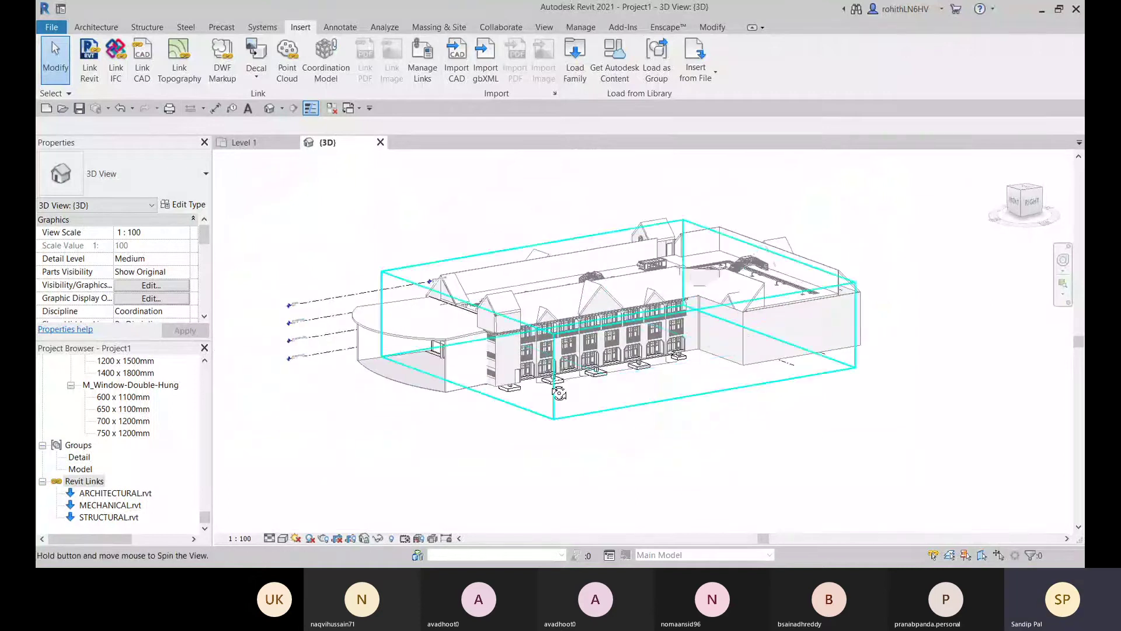
{"action": "middle_click_drag", "start_coordinate": [558, 388], "coordinate": [555, 405], "text": "shift"}
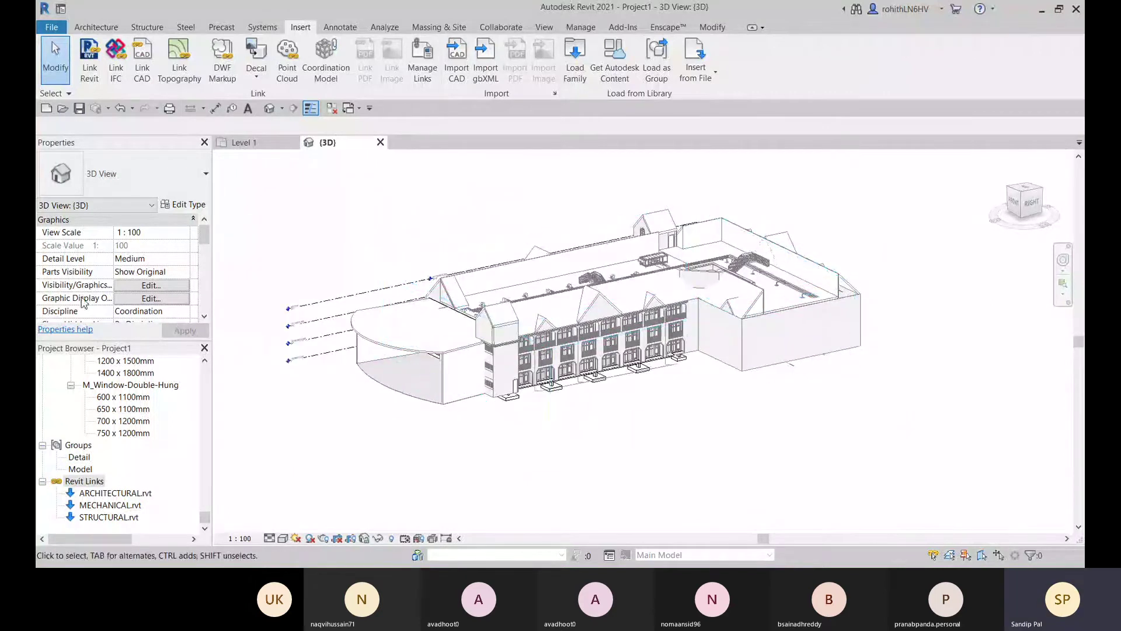
{"action": "left_click", "coordinate": [150, 285]}
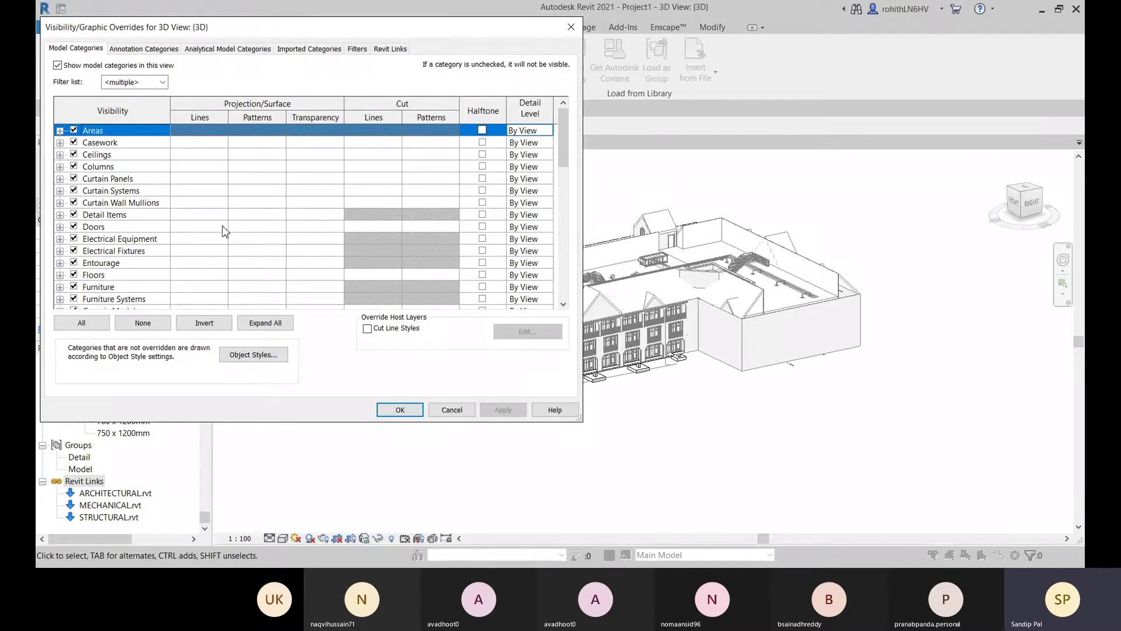
{"action": "left_click", "coordinate": [571, 27]}
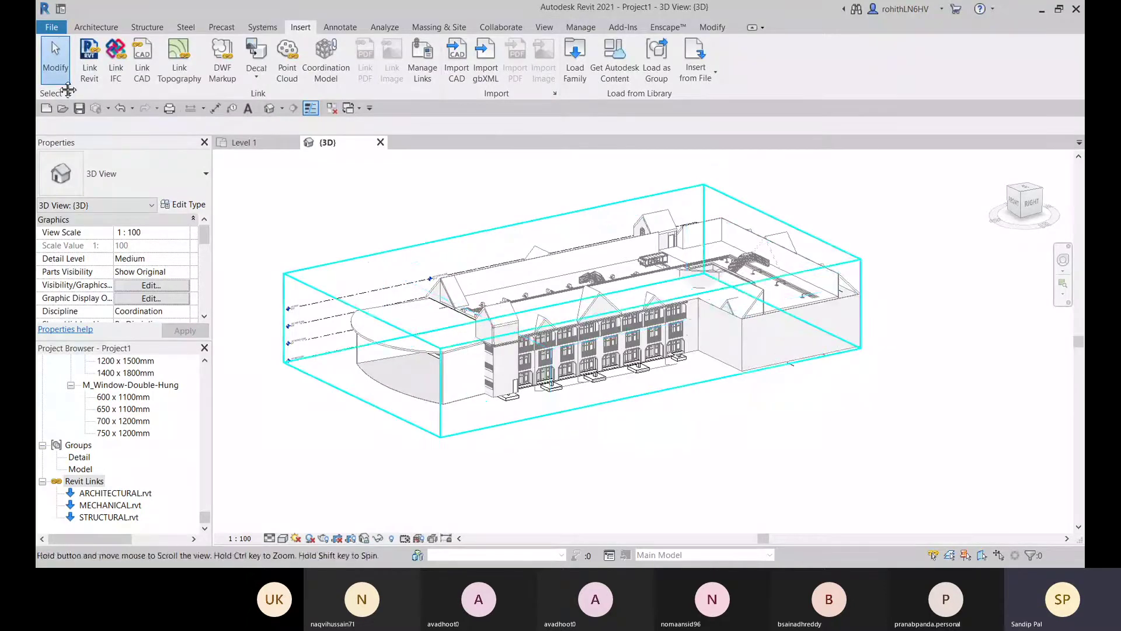
- Create a new project from the Metric-Architectural Template and close the open views of Project1
{"action": "left_click", "coordinate": [51, 27]}
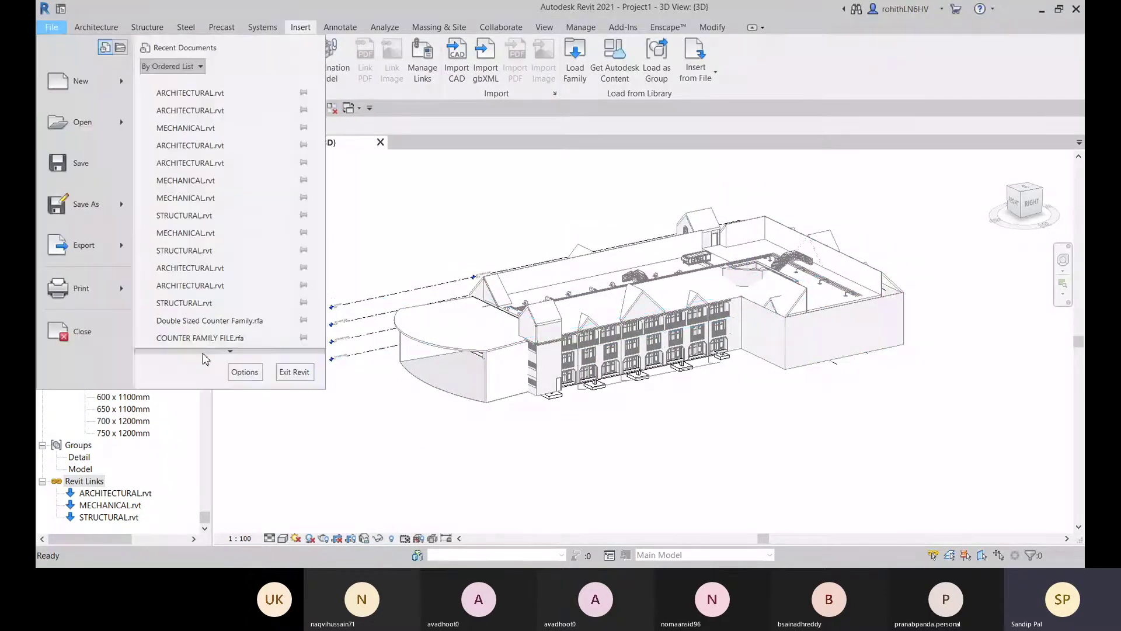
{"action": "left_click", "coordinate": [90, 85]}
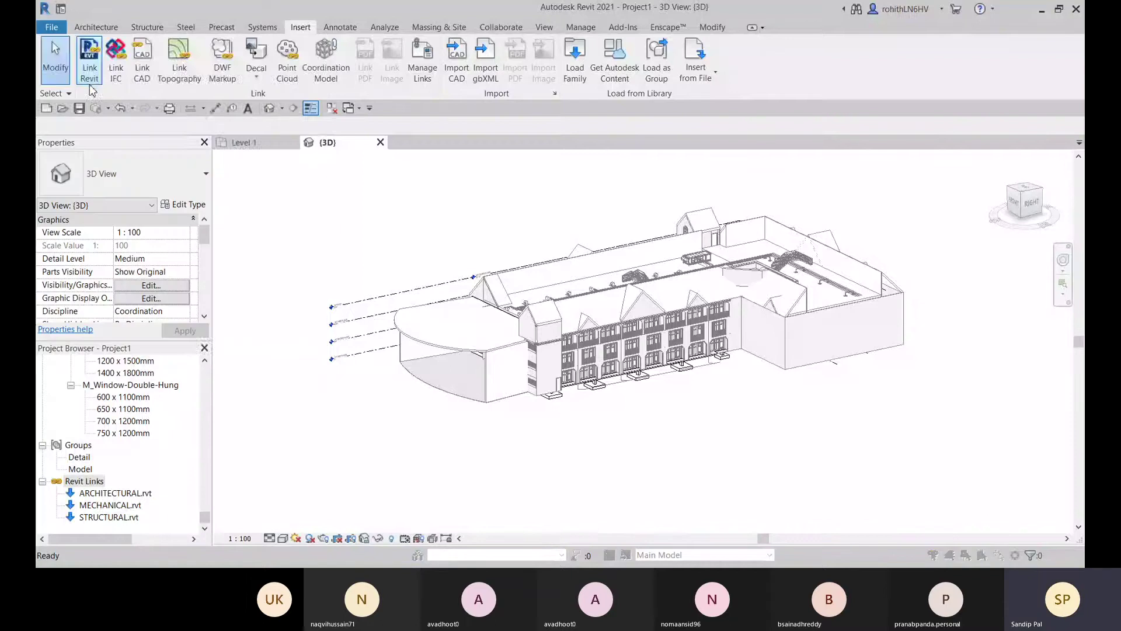
{"action": "left_click", "coordinate": [480, 199]}
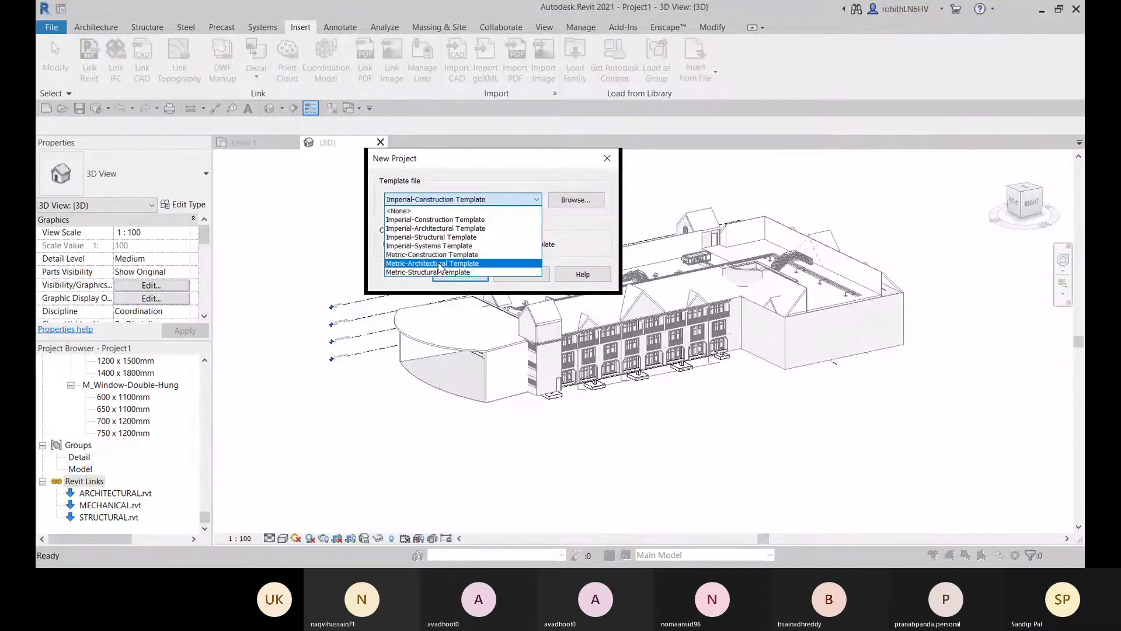
{"action": "left_click", "coordinate": [461, 260]}
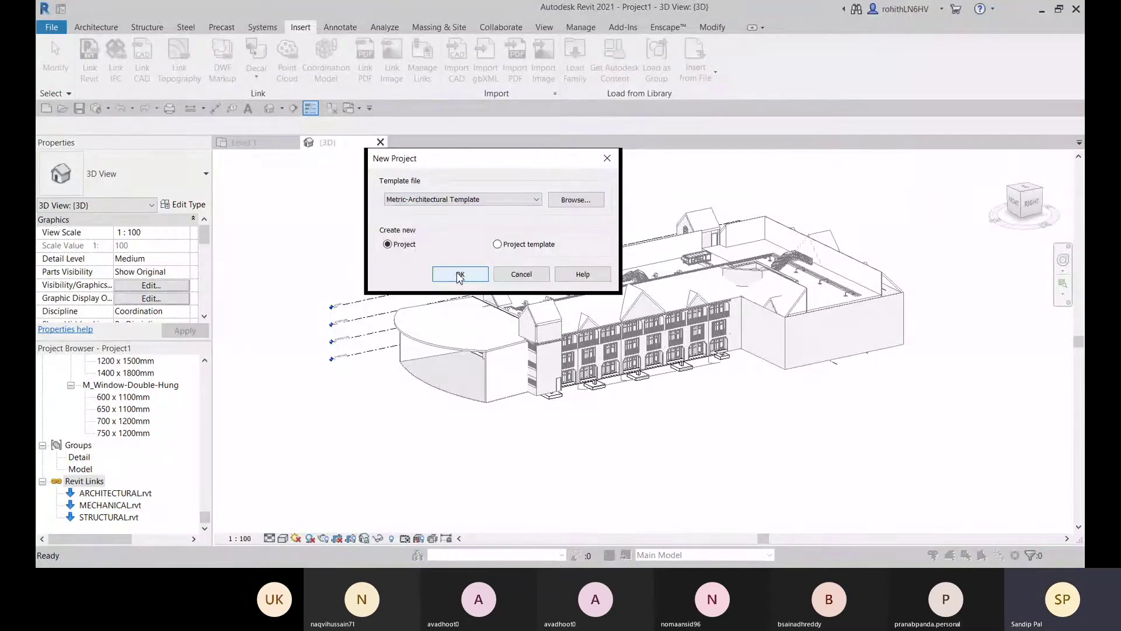
{"action": "left_click", "coordinate": [459, 275]}
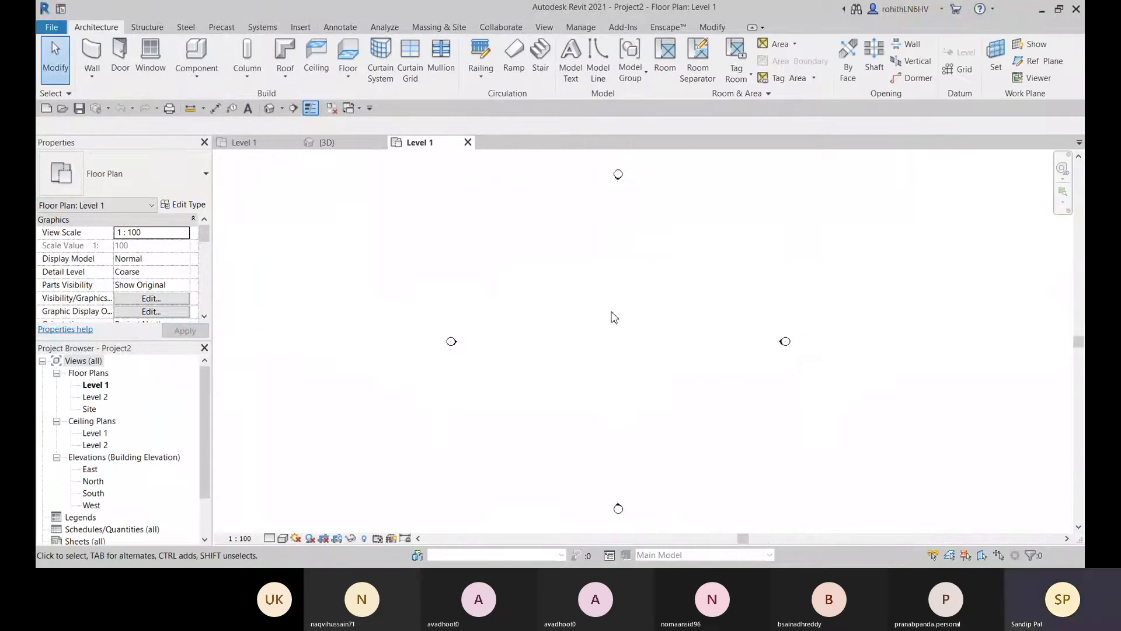
{"action": "left_click", "coordinate": [381, 143]}
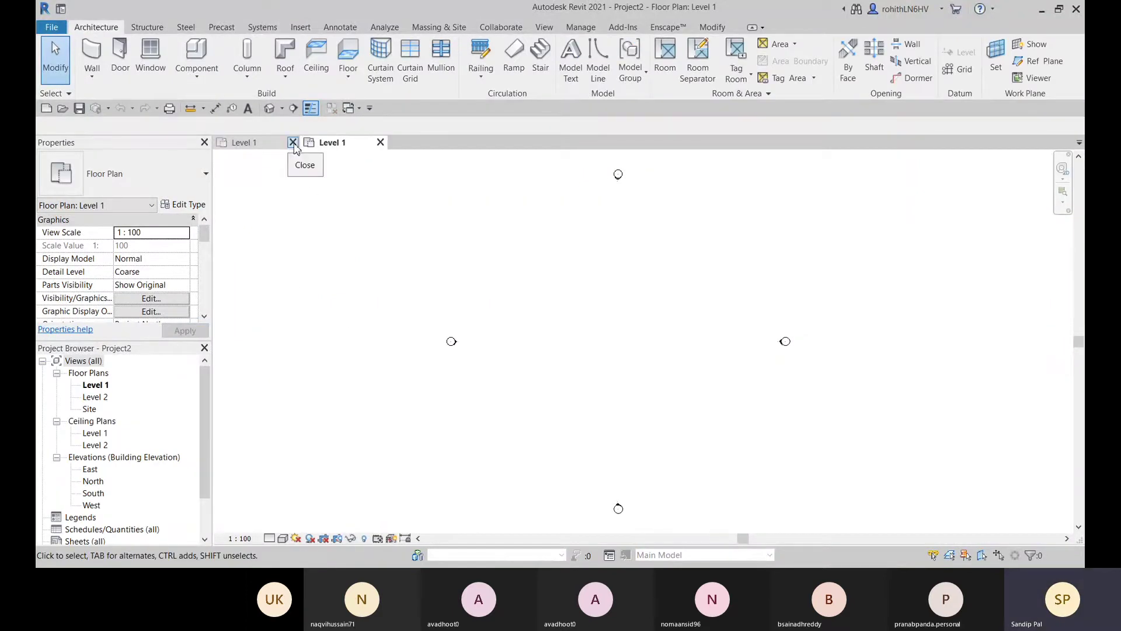
{"action": "left_click", "coordinate": [293, 142]}
{"action": "left_click", "coordinate": [593, 292]}
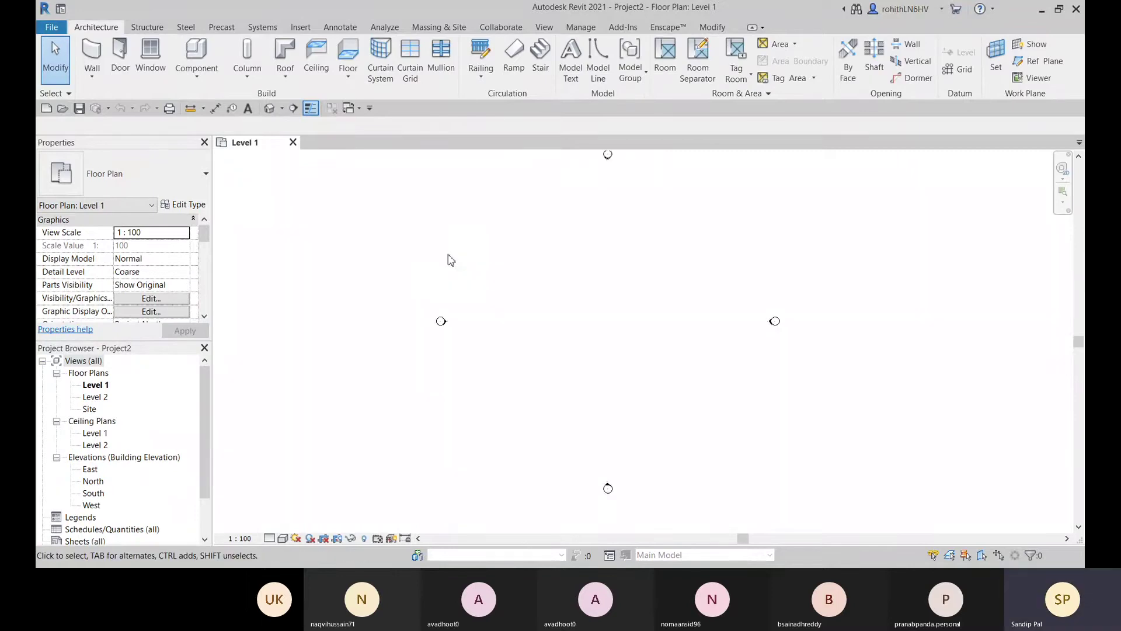
- Draw one vertical grid line and one horizontal grid line crossing it near its upper end in the Level 1 plan
{"action": "left_click", "coordinate": [961, 70]}
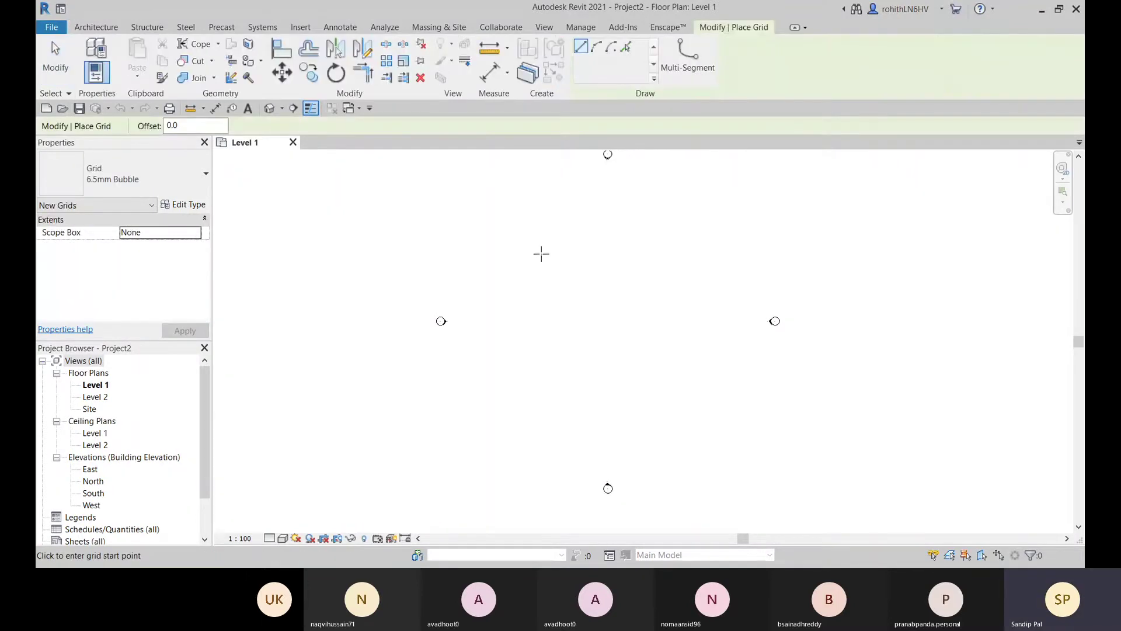
{"action": "left_click", "coordinate": [505, 217]}
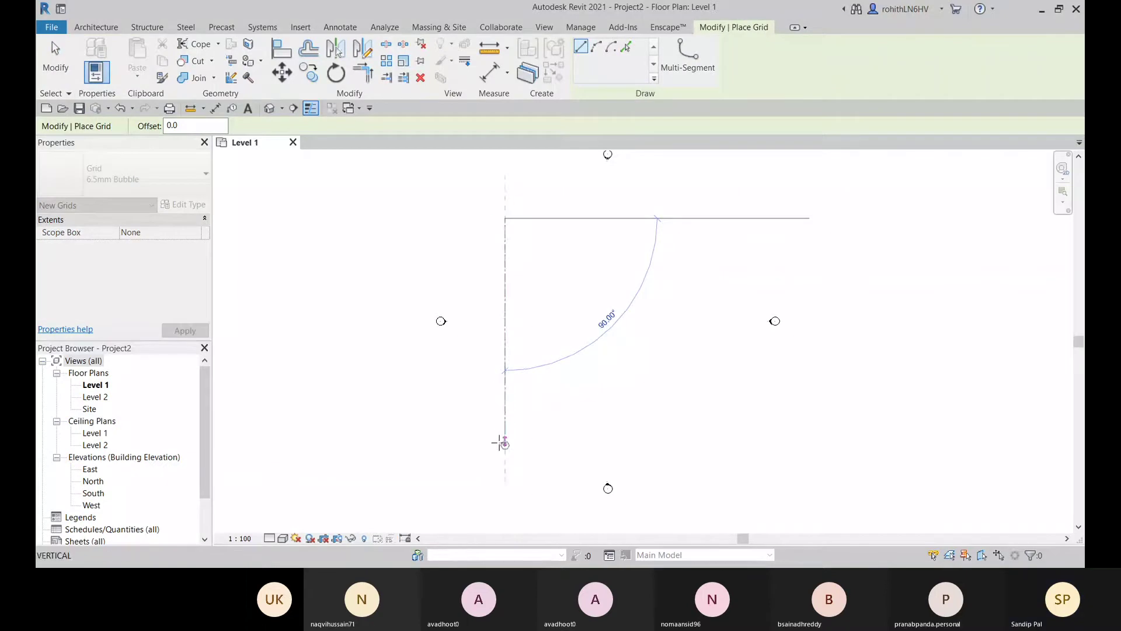
{"action": "left_click", "coordinate": [503, 442]}
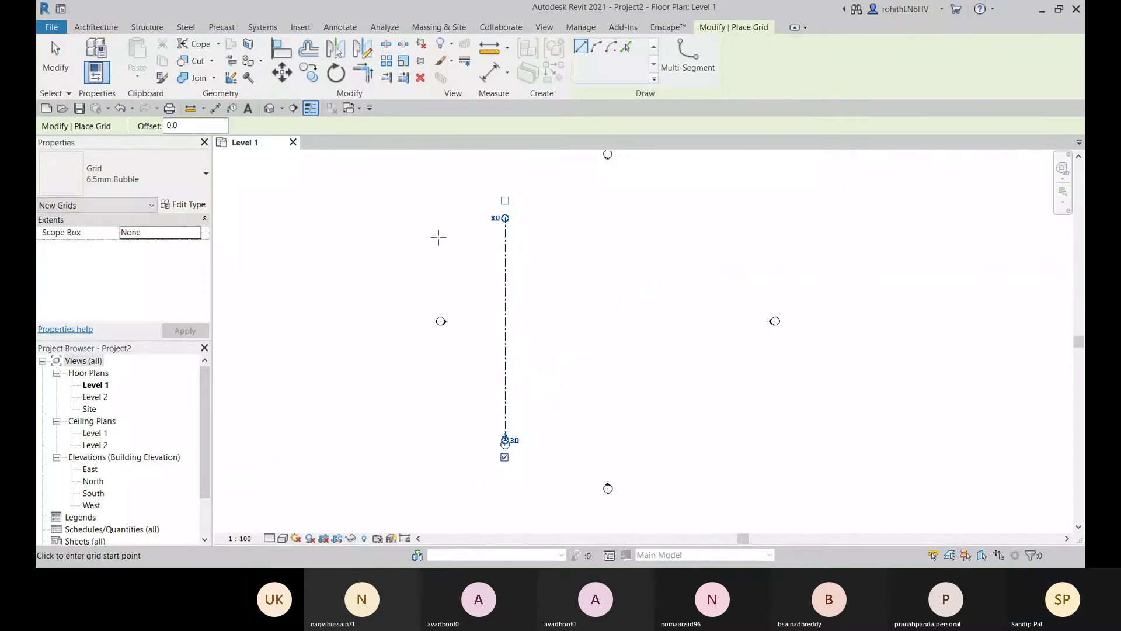
{"action": "left_click", "coordinate": [457, 237]}
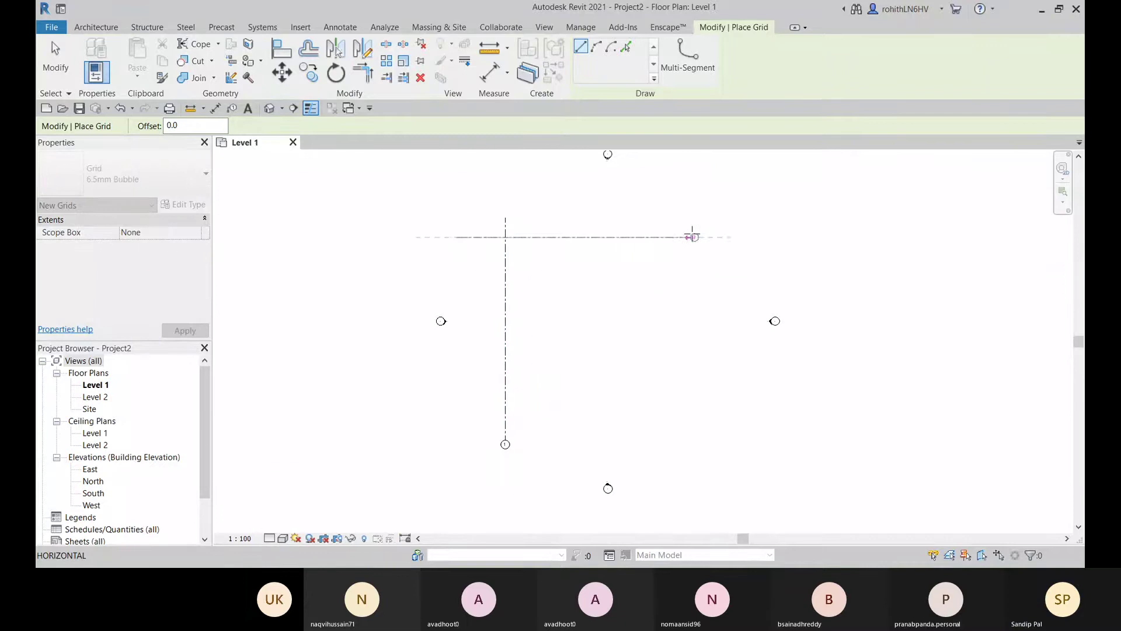
{"action": "left_click", "coordinate": [698, 237]}
{"action": "scroll", "coordinate": [601, 261], "scroll_direction": "up", "scroll_amount": 3}
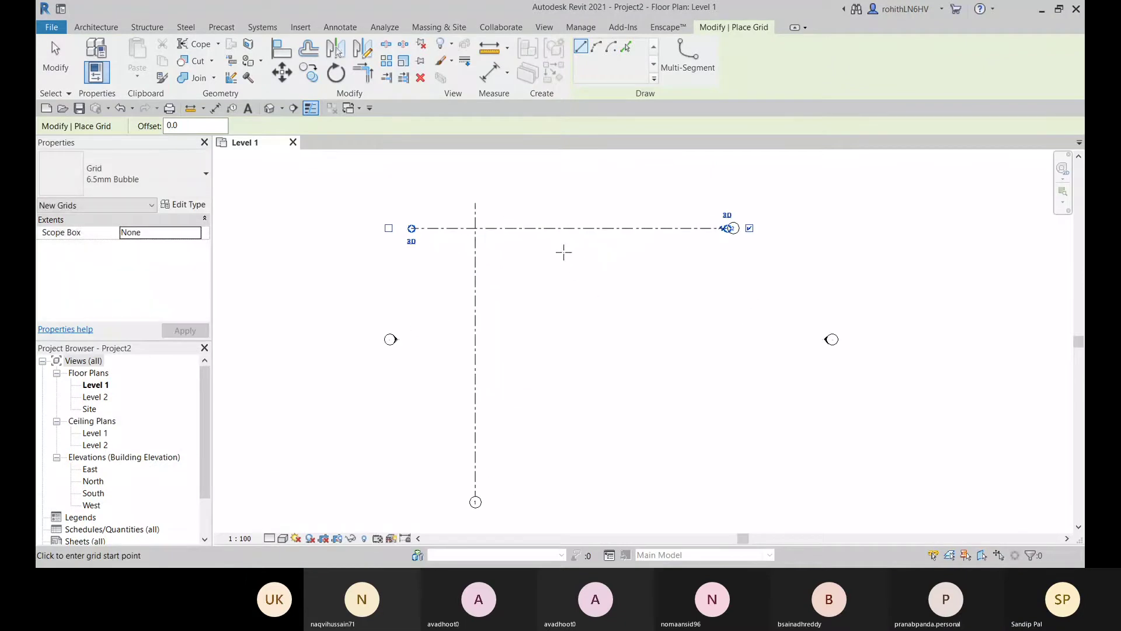
{"action": "middle_click_drag", "start_coordinate": [562, 212], "coordinate": [553, 238]}
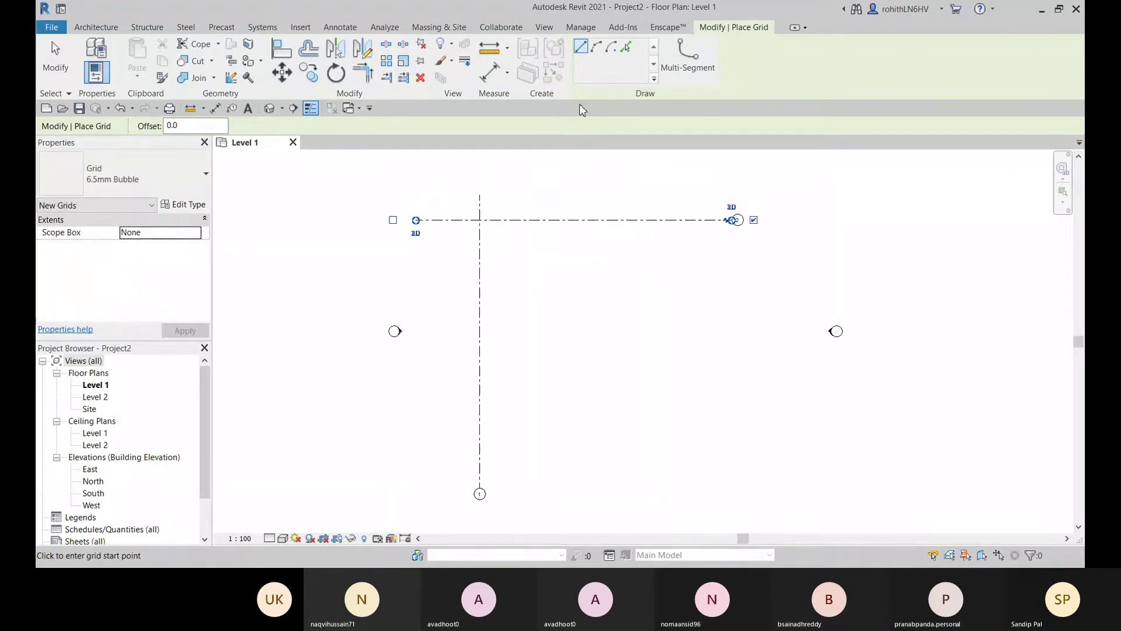
{"action": "left_click", "coordinate": [629, 48]}
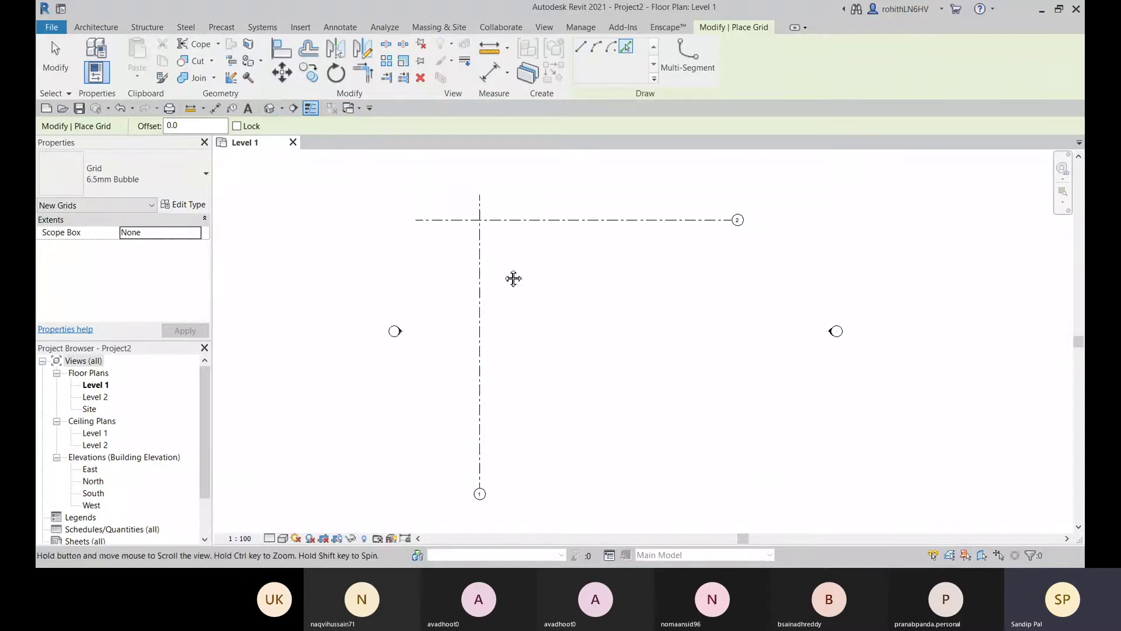
{"action": "middle_click_drag", "start_coordinate": [512, 277], "coordinate": [505, 240]}
{"action": "key", "text": "Escape"}
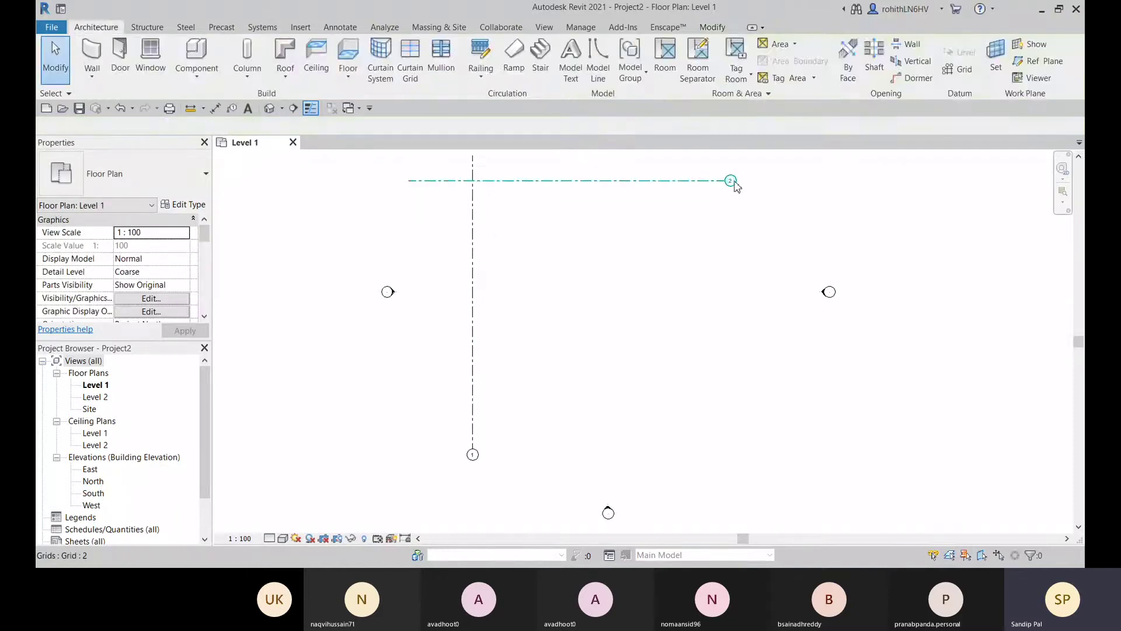
- Rename the horizontal grid line as A
{"action": "left_click", "coordinate": [731, 182]}
{"action": "left_click", "coordinate": [733, 181]}
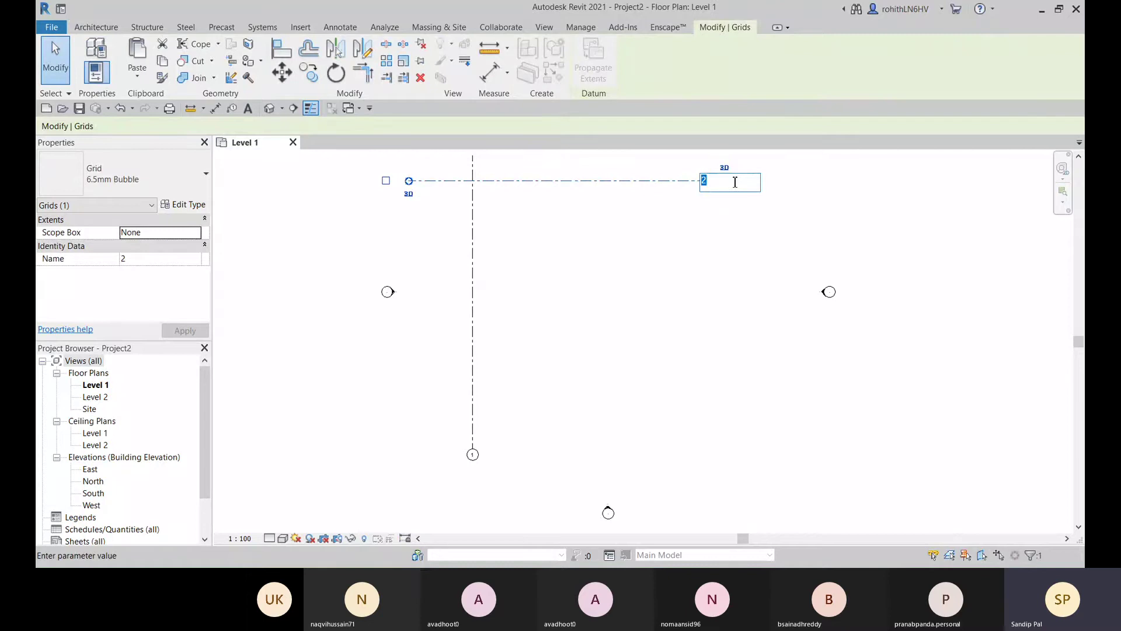
{"action": "type", "text": "A"}
{"action": "left_click", "coordinate": [519, 275]}
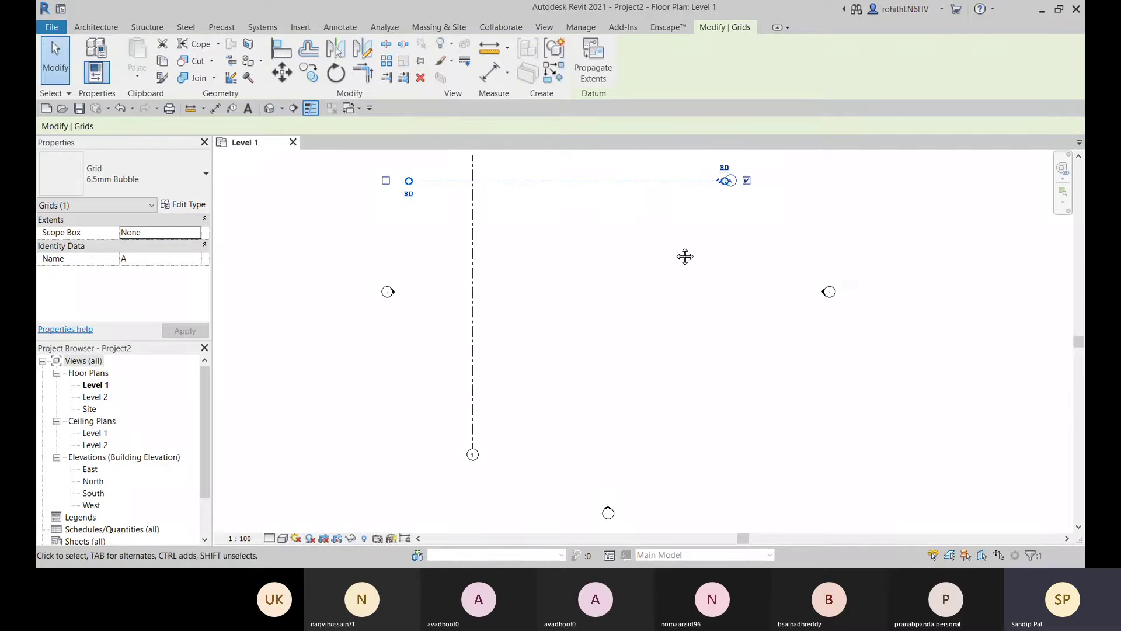
{"action": "middle_click_drag", "start_coordinate": [685, 256], "coordinate": [665, 261]}
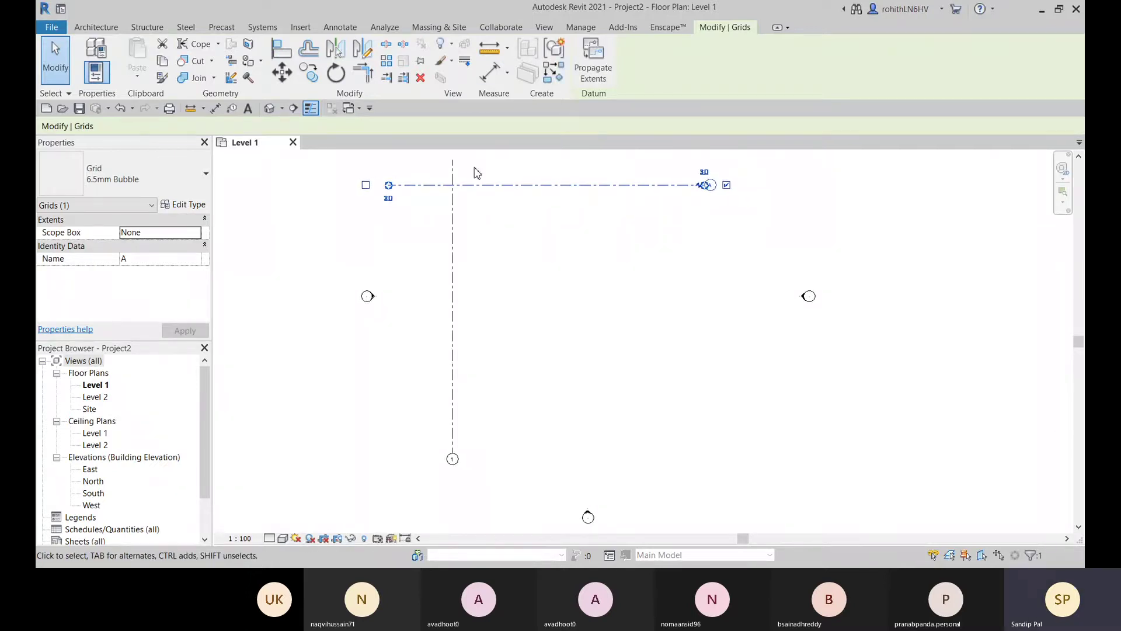
- Add a horizontal grid line below grid A by picking that line with an offset of 3660 mm
{"action": "key", "text": "g"}
{"action": "key", "text": "r"}
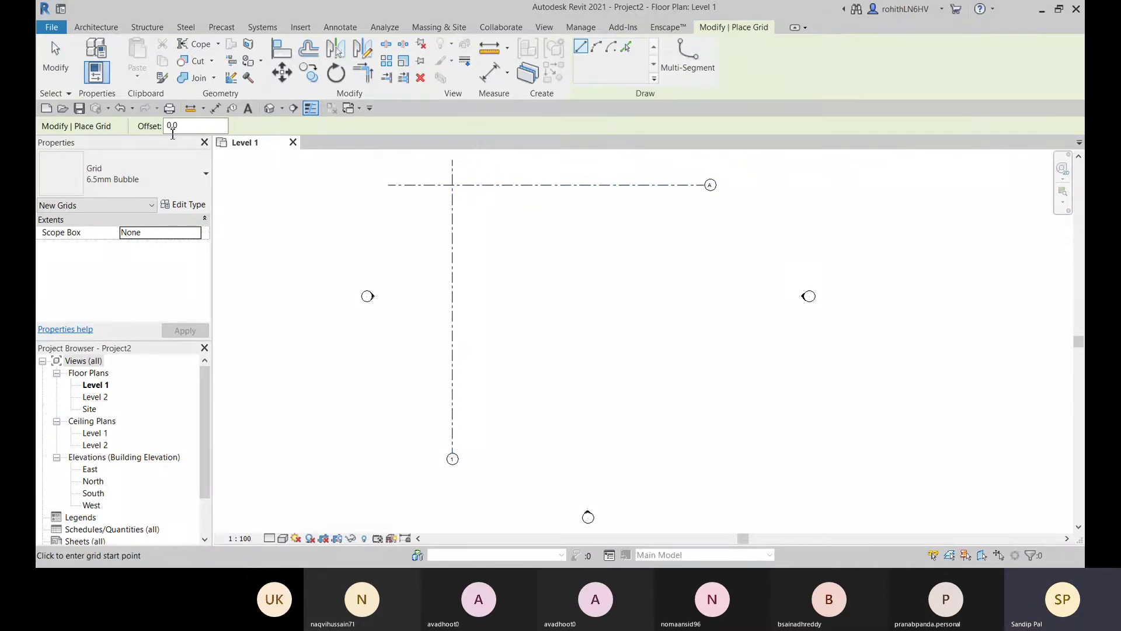
{"action": "left_click_drag", "start_coordinate": [196, 129], "coordinate": [151, 131]}
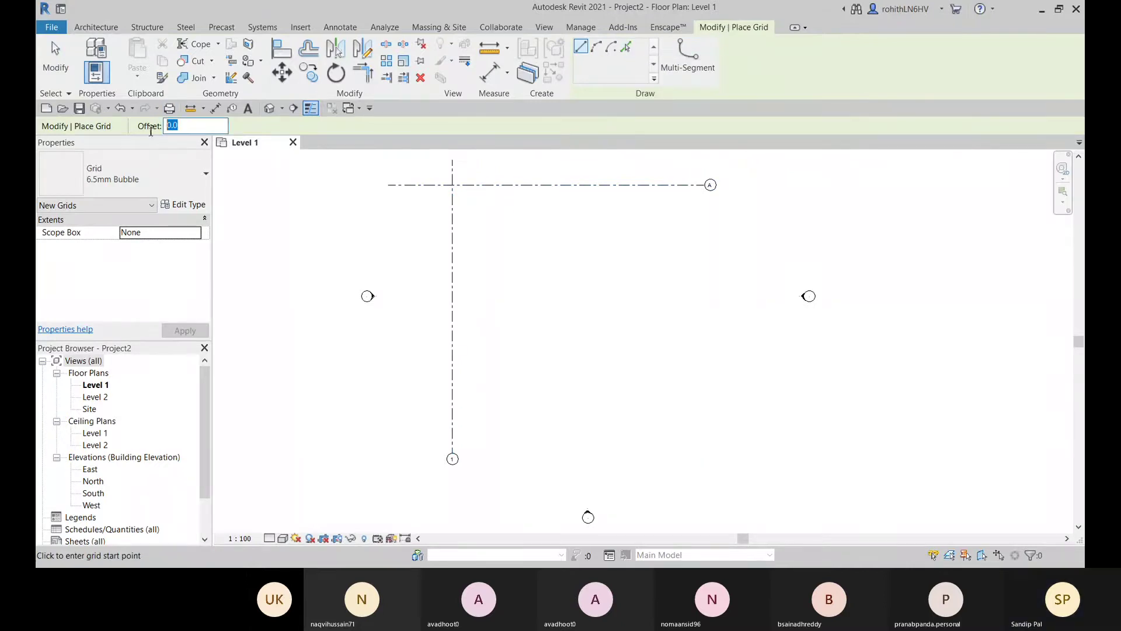
{"action": "type", "text": "366"}
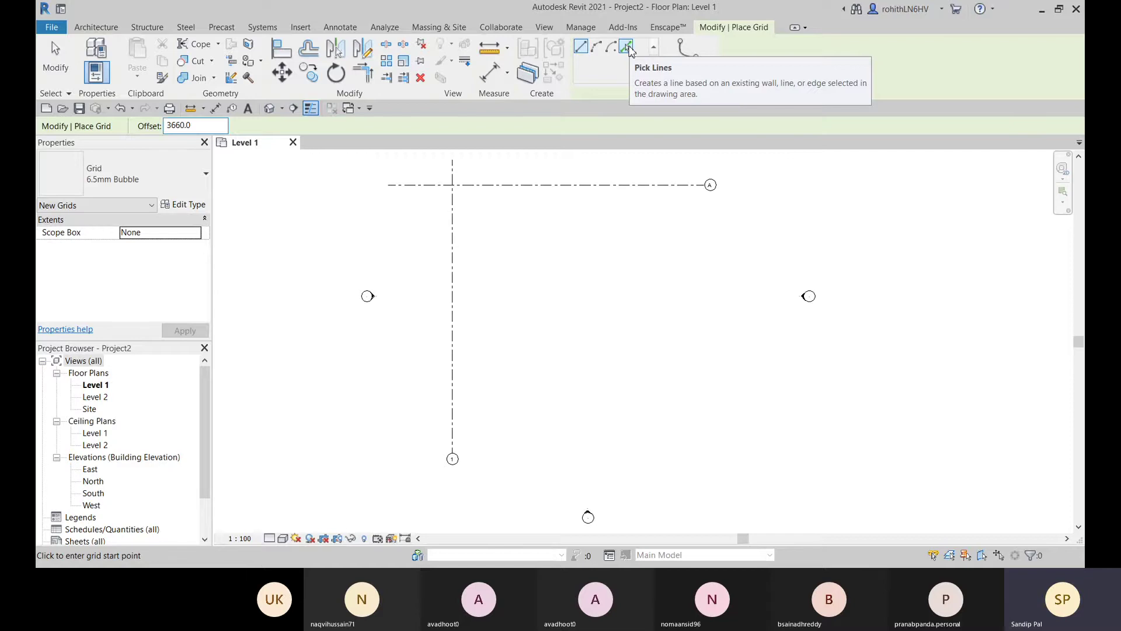
{"action": "left_click", "coordinate": [629, 48]}
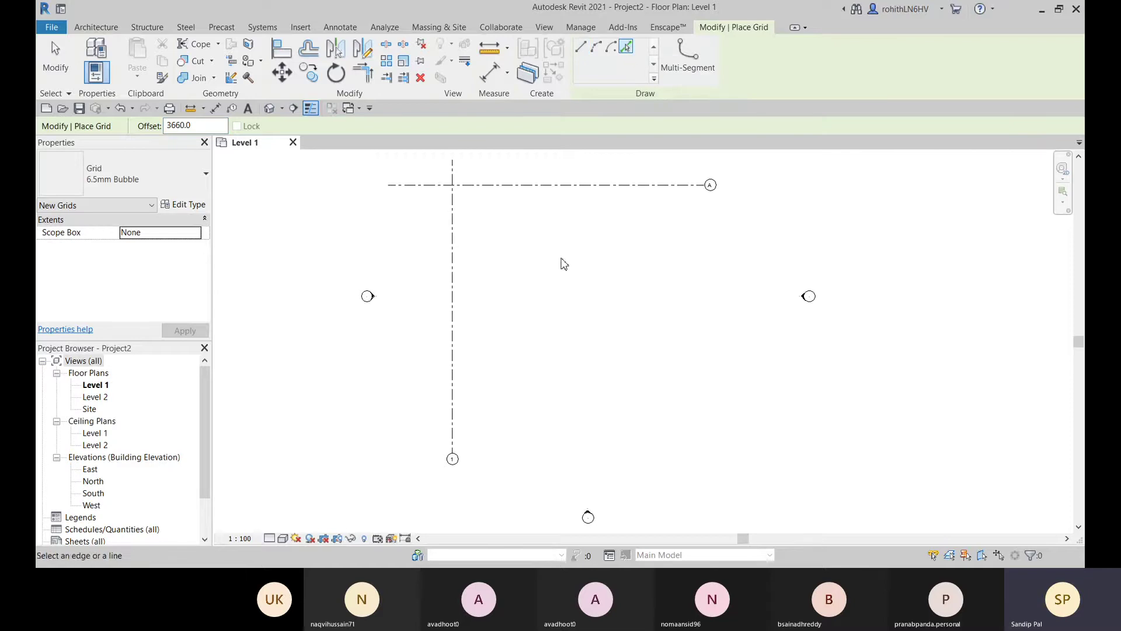
{"action": "left_click", "coordinate": [541, 197]}
{"action": "scroll", "coordinate": [716, 221], "scroll_direction": "up", "scroll_amount": 4}
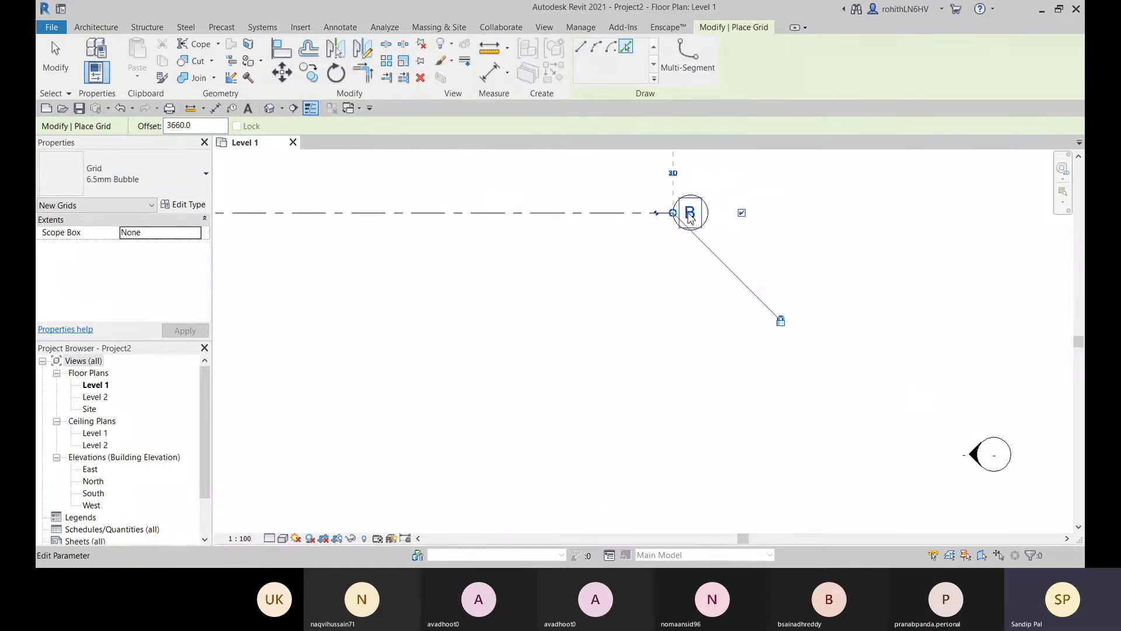
{"action": "scroll", "coordinate": [692, 219], "scroll_direction": "down", "scroll_amount": 5}
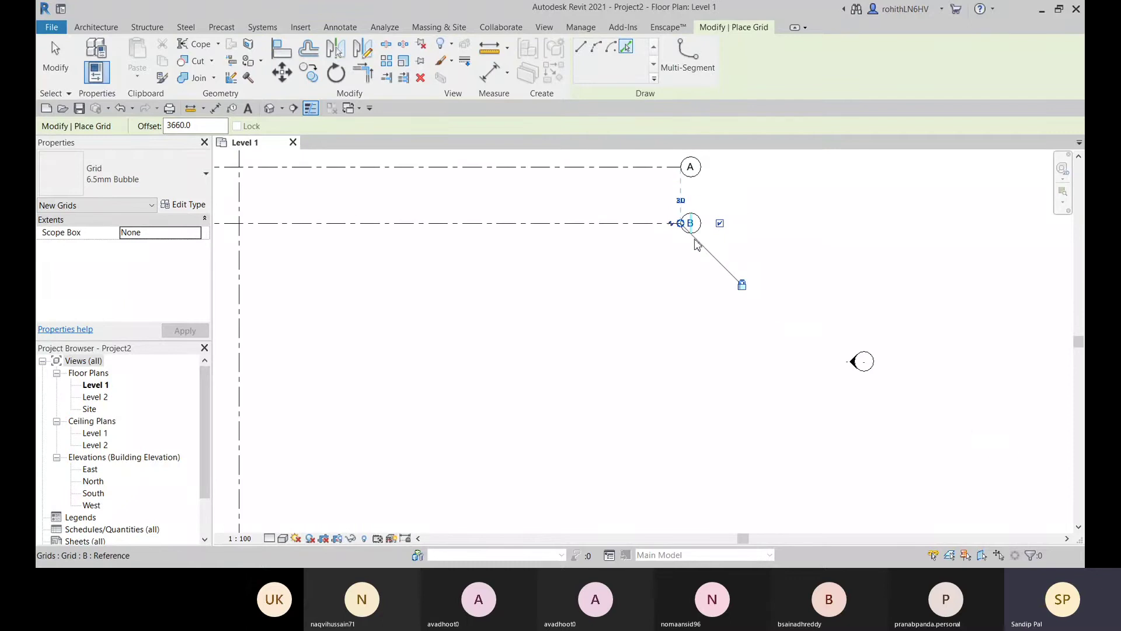
- Add a vertical grid line offset 3000 mm to the right of grid 1 and number it 2
{"action": "scroll", "coordinate": [558, 289], "scroll_direction": "up", "scroll_amount": 3}
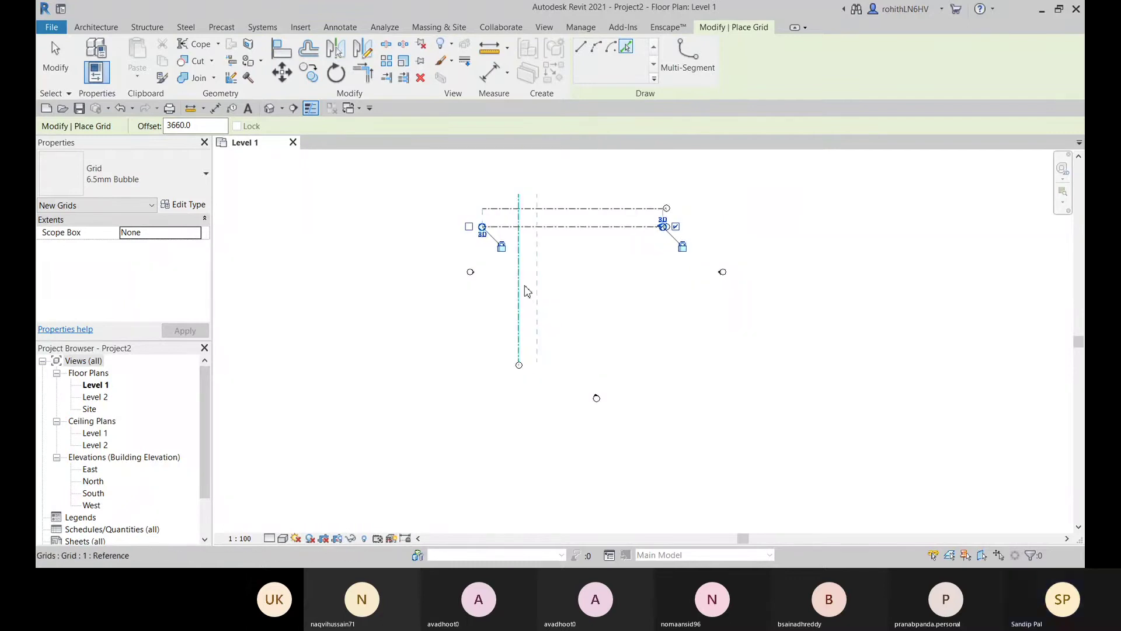
{"action": "double_click", "coordinate": [197, 126]}
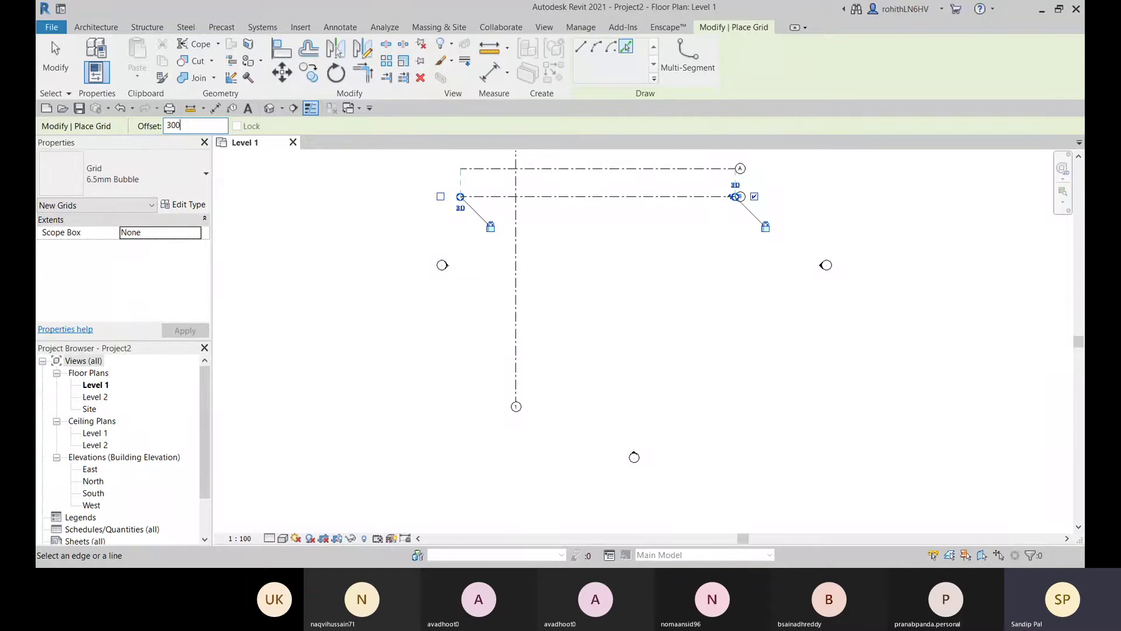
{"action": "key", "text": "Return"}
{"action": "left_click", "coordinate": [523, 264]}
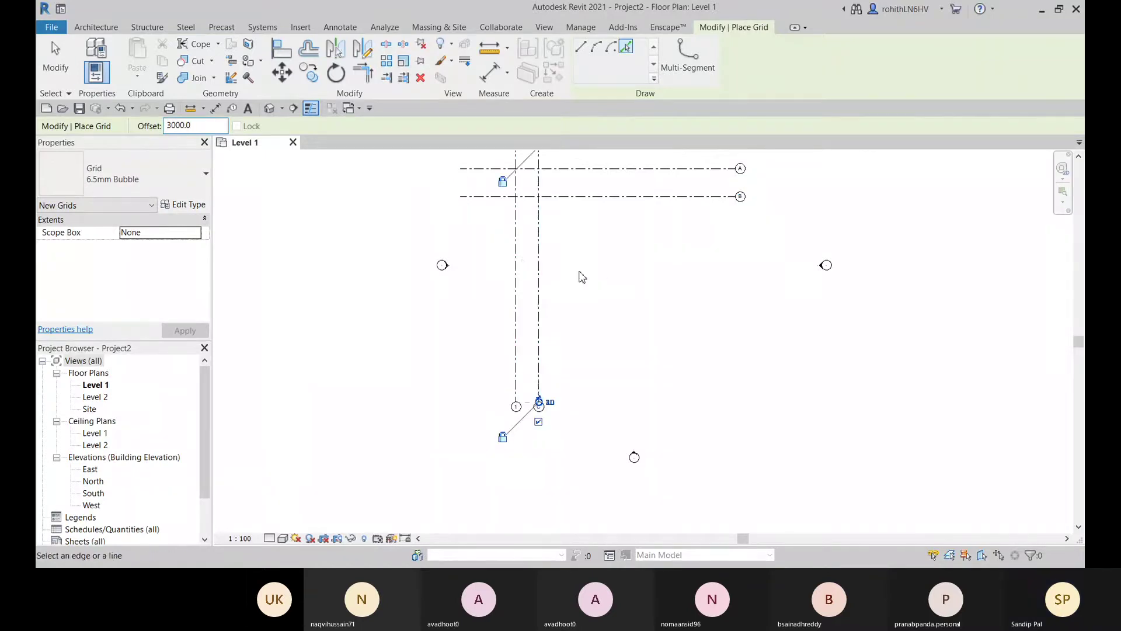
{"action": "scroll", "coordinate": [538, 410], "scroll_direction": "up", "scroll_amount": 5}
{"action": "scroll", "coordinate": [546, 415], "scroll_direction": "up", "scroll_amount": 2}
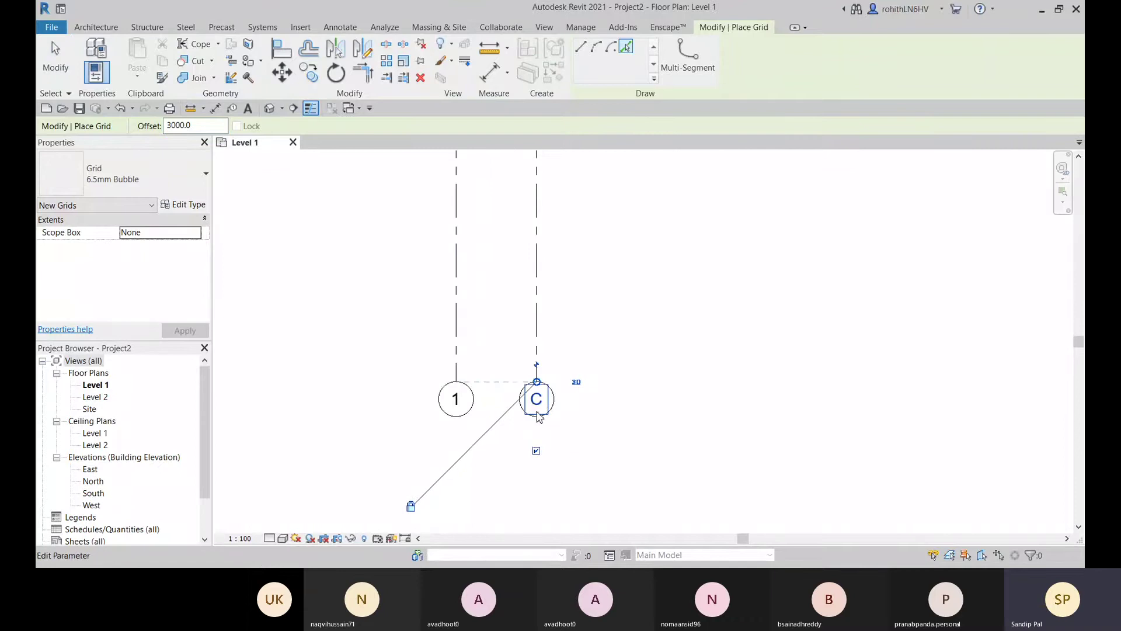
{"action": "left_click", "coordinate": [536, 400]}
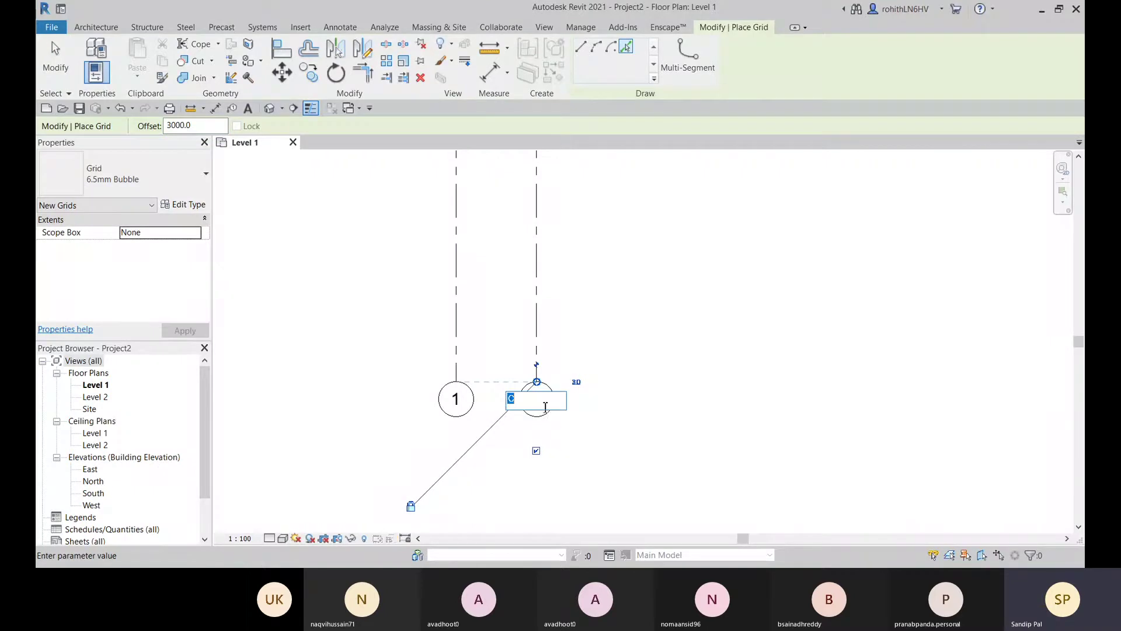
{"action": "left_click", "coordinate": [591, 401]}
{"action": "scroll", "coordinate": [571, 317], "scroll_direction": "down", "scroll_amount": 3}
{"action": "middle_click_drag", "start_coordinate": [649, 281], "coordinate": [461, 405]}
{"action": "middle_click_drag", "start_coordinate": [496, 351], "coordinate": [563, 335]}
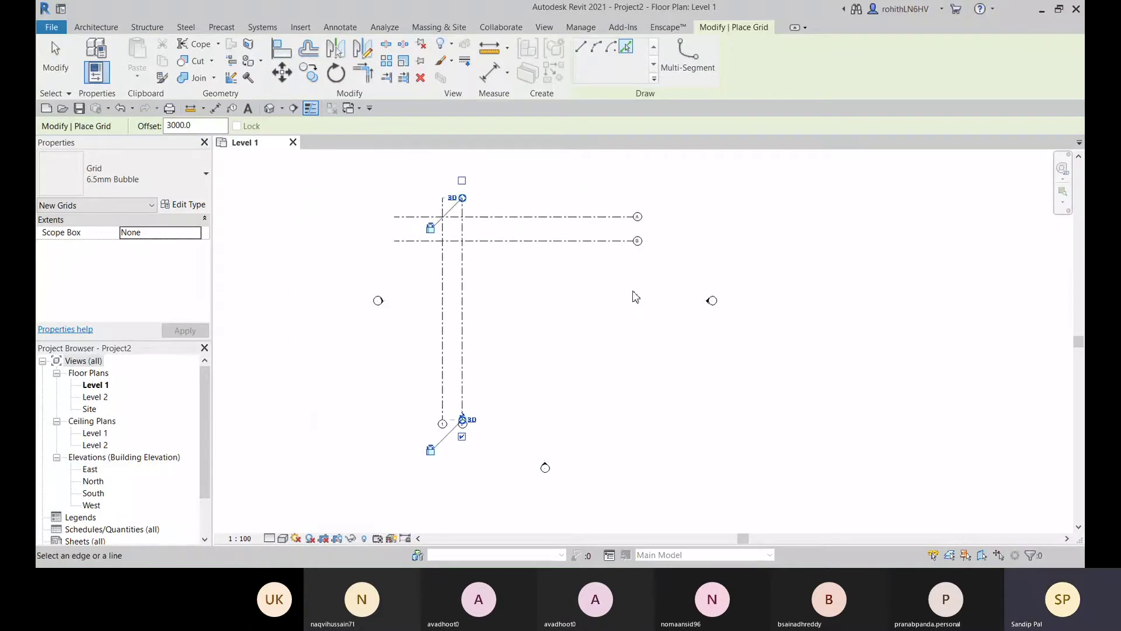
- Add another vertical grid line to the right of grid 2 at an offset of 3200 mm
{"action": "scroll", "coordinate": [601, 256], "scroll_direction": "up", "scroll_amount": 2}
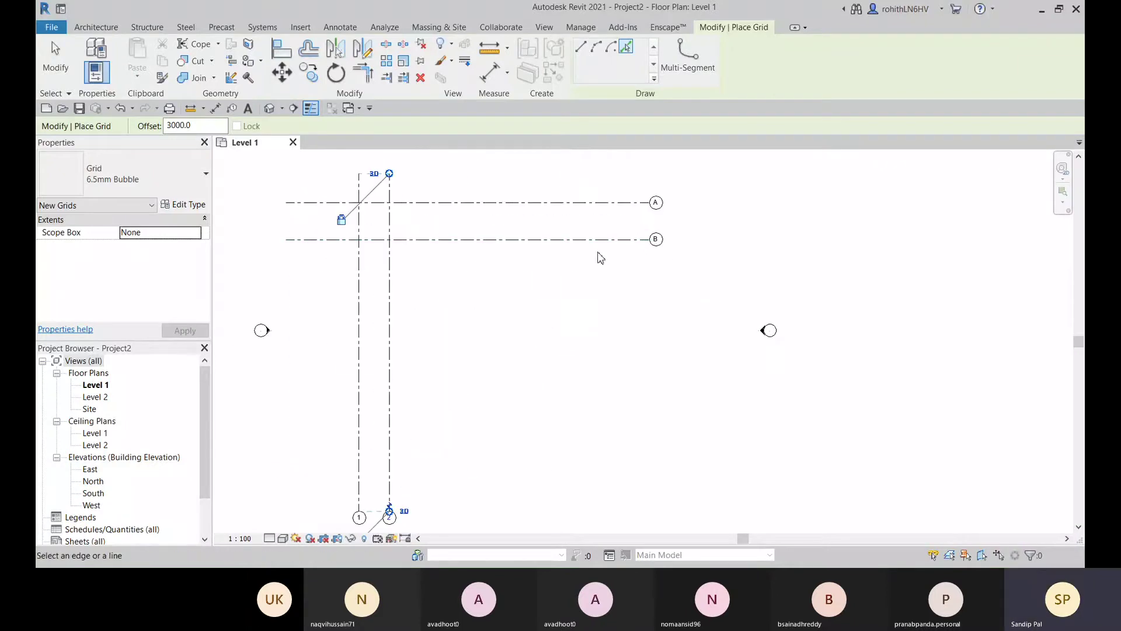
{"action": "middle_click_drag", "start_coordinate": [469, 506], "coordinate": [436, 452]}
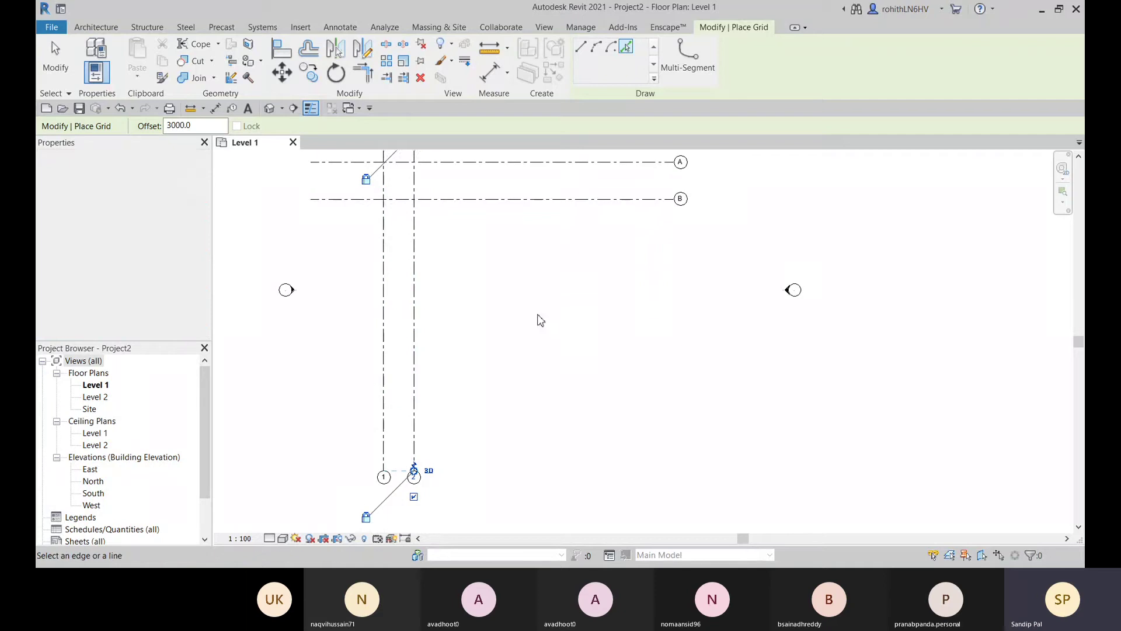
{"action": "middle_click_drag", "start_coordinate": [468, 338], "coordinate": [505, 328]}
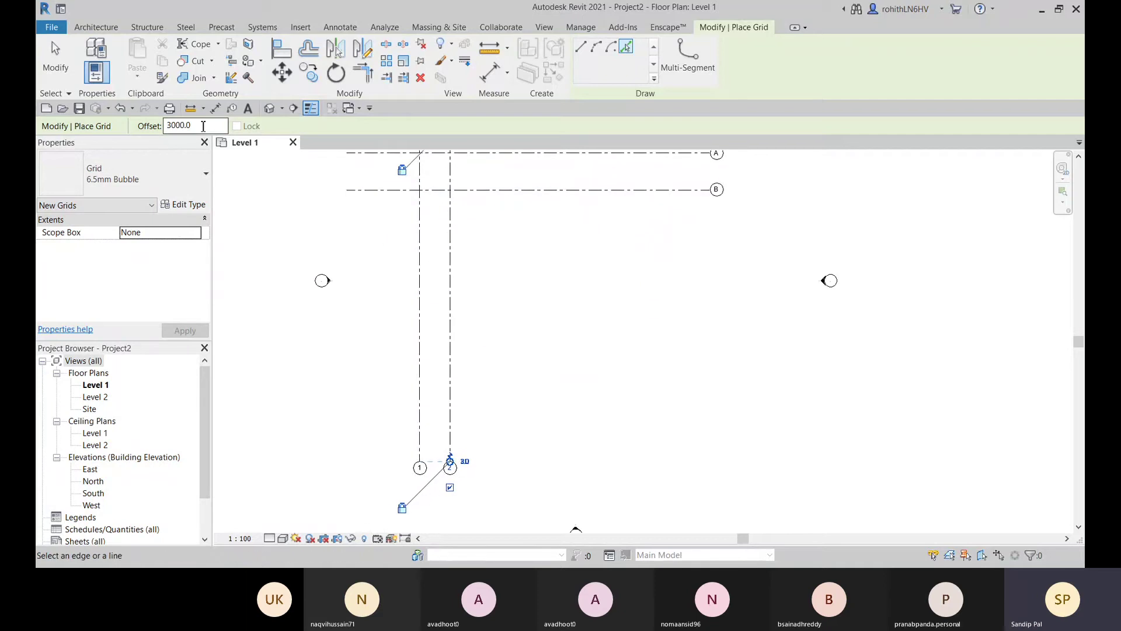
{"action": "left_click_drag", "start_coordinate": [203, 126], "coordinate": [147, 138]}
{"action": "left_click", "coordinate": [454, 264]}
{"action": "scroll", "coordinate": [480, 479], "scroll_direction": "up", "scroll_amount": 5}
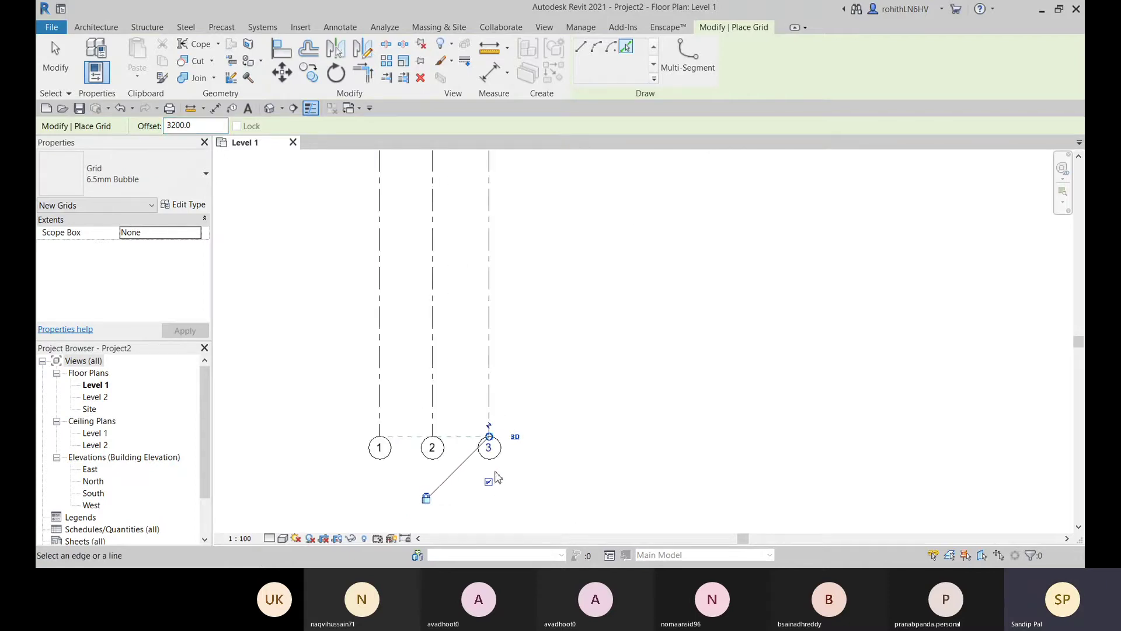
{"action": "scroll", "coordinate": [531, 373], "scroll_direction": "down", "scroll_amount": 6}
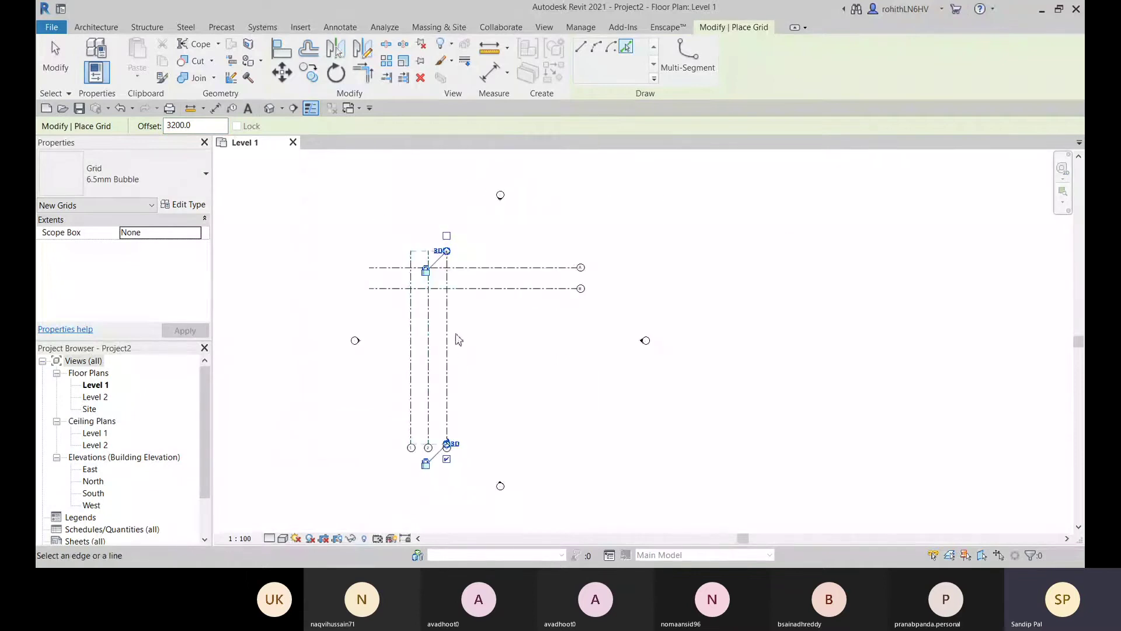
{"action": "scroll", "coordinate": [481, 310], "scroll_direction": "up", "scroll_amount": 2}
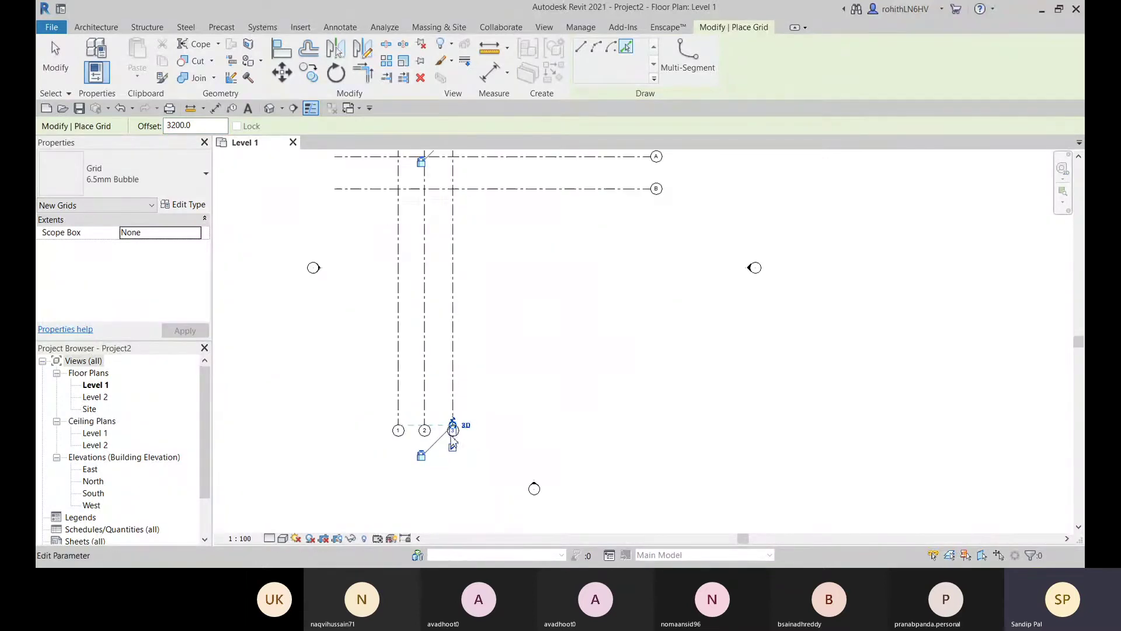
- Try to add a horizontal grid line 3200 mm below grid B, and undo it
{"action": "middle_click_drag", "start_coordinate": [490, 292], "coordinate": [498, 333]}
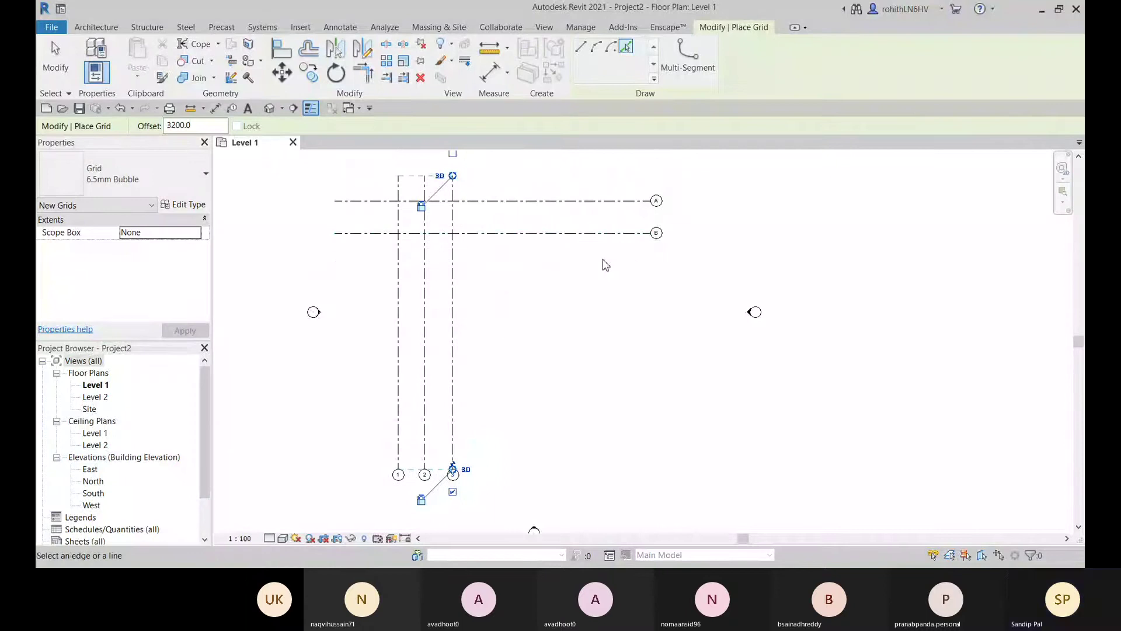
{"action": "left_click", "coordinate": [584, 232]}
{"action": "scroll", "coordinate": [660, 257], "scroll_direction": "up", "scroll_amount": 3}
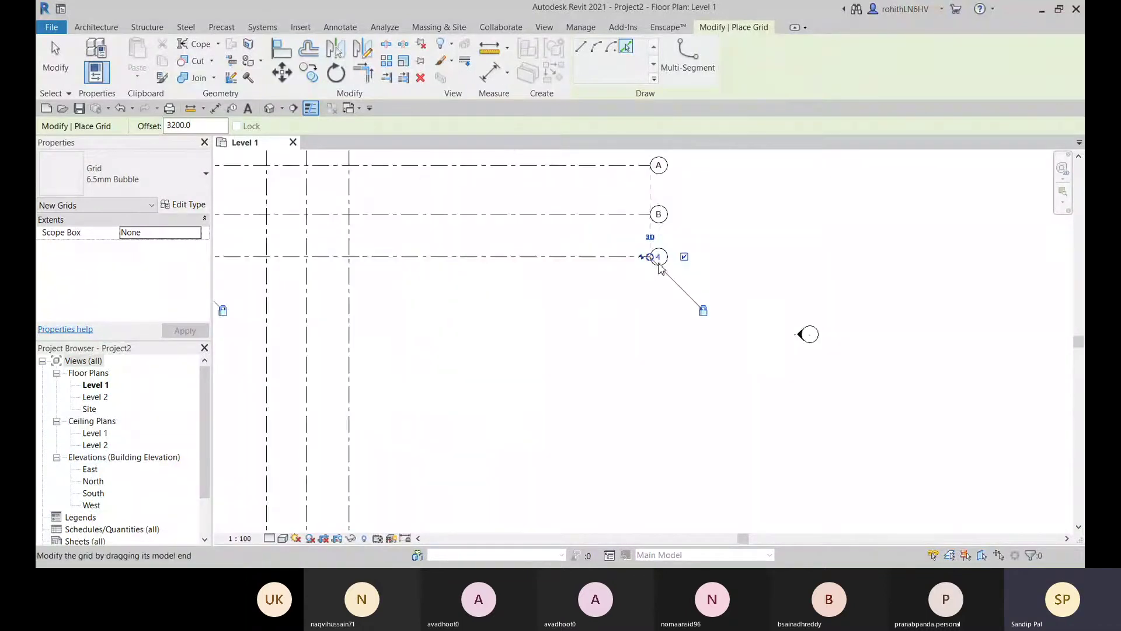
{"action": "scroll", "coordinate": [654, 287], "scroll_direction": "down", "scroll_amount": 2}
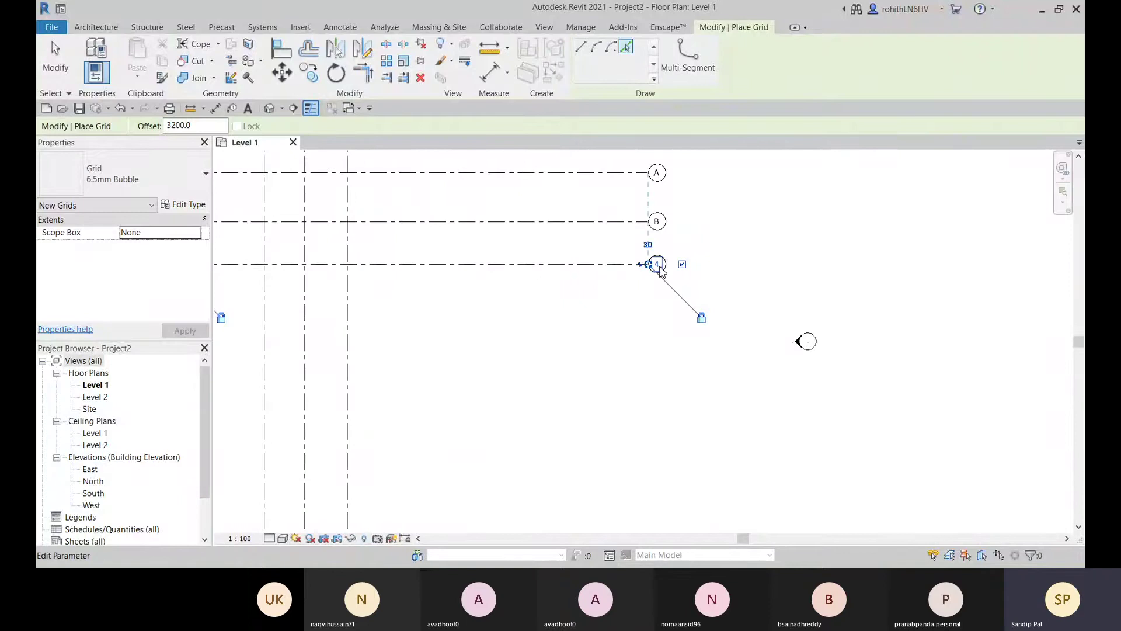
{"action": "key", "text": "ctrl+z"}
{"action": "scroll", "coordinate": [646, 339], "scroll_direction": "down", "scroll_amount": 2}
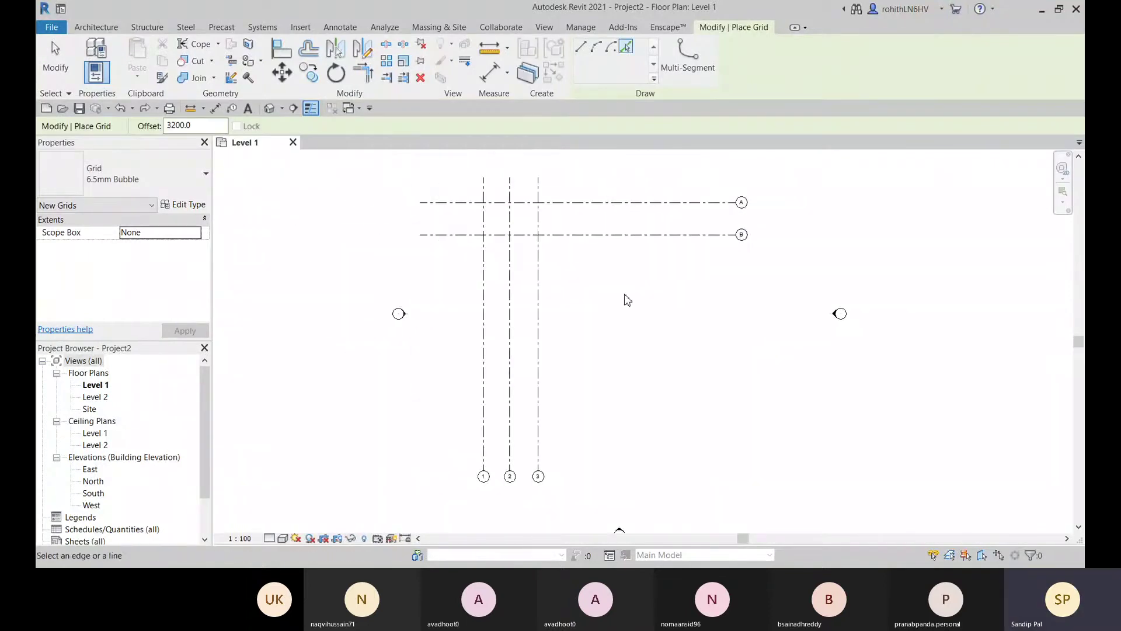
- Copy grid B 4000 mm straight down with the Constrain and Multiple options on
{"action": "key", "text": "Escape"}
{"action": "key", "text": "Escape"}
{"action": "left_click", "coordinate": [708, 235]}
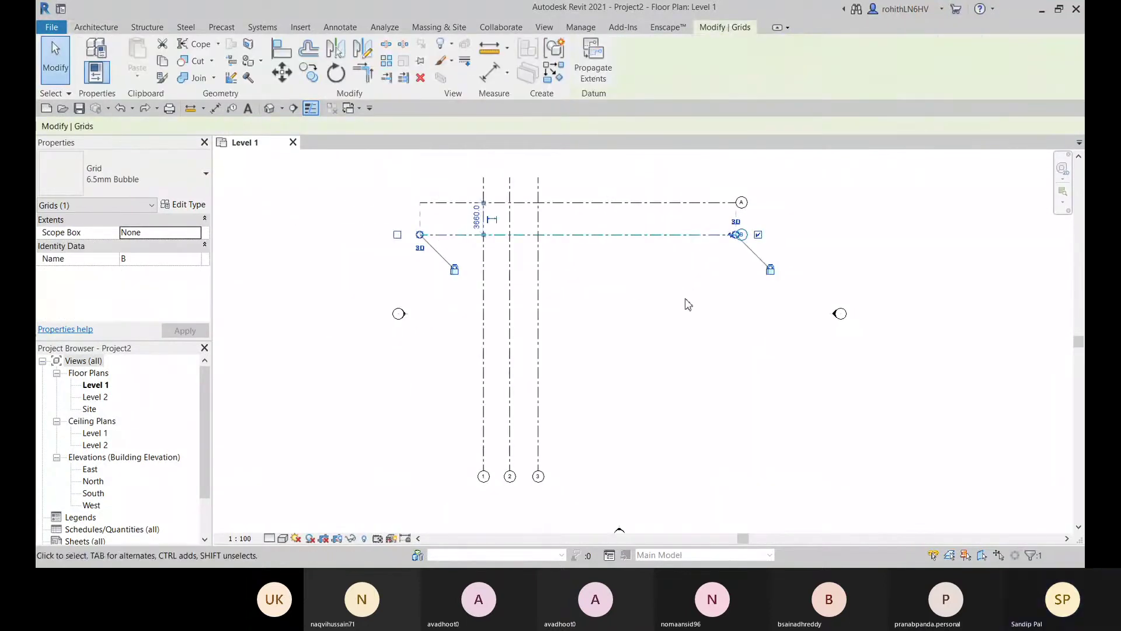
{"action": "middle_click_drag", "start_coordinate": [685, 303], "coordinate": [636, 289]}
{"action": "middle_click_drag", "start_coordinate": [593, 240], "coordinate": [565, 264]}
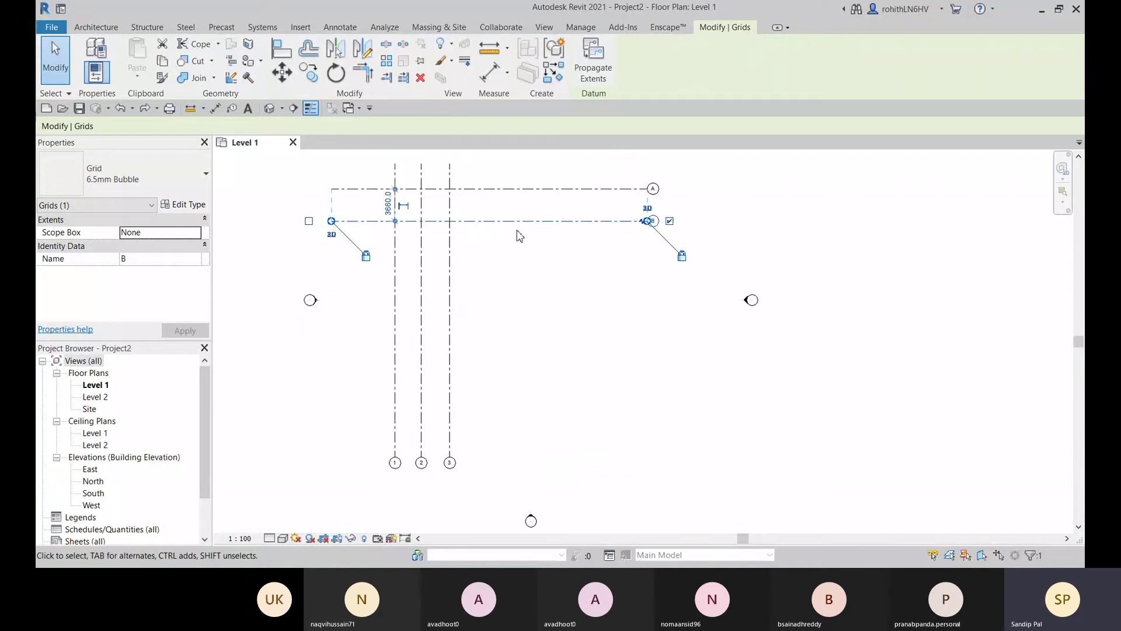
{"action": "scroll", "coordinate": [438, 232], "scroll_direction": "up", "scroll_amount": 2}
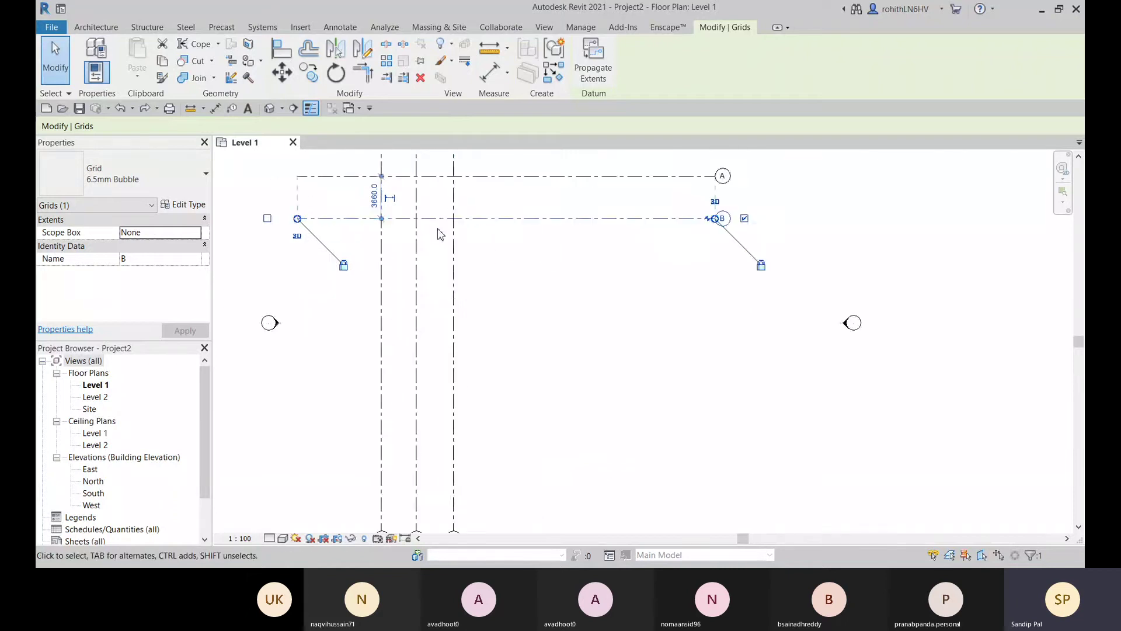
{"action": "middle_click_drag", "start_coordinate": [442, 267], "coordinate": [500, 310]}
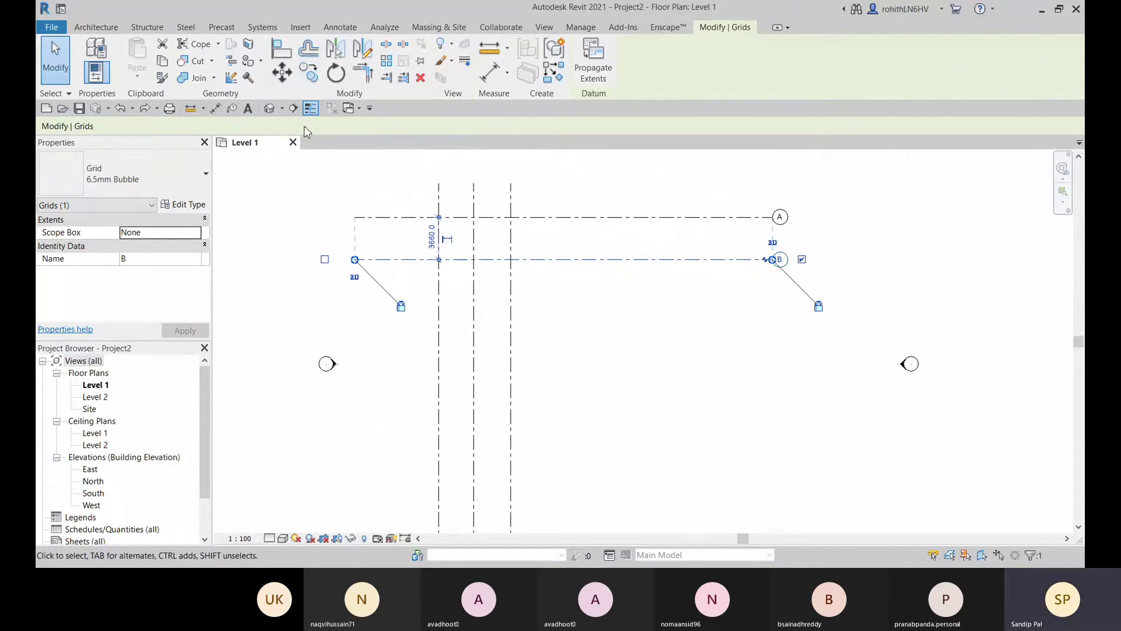
{"action": "left_click", "coordinate": [309, 73]}
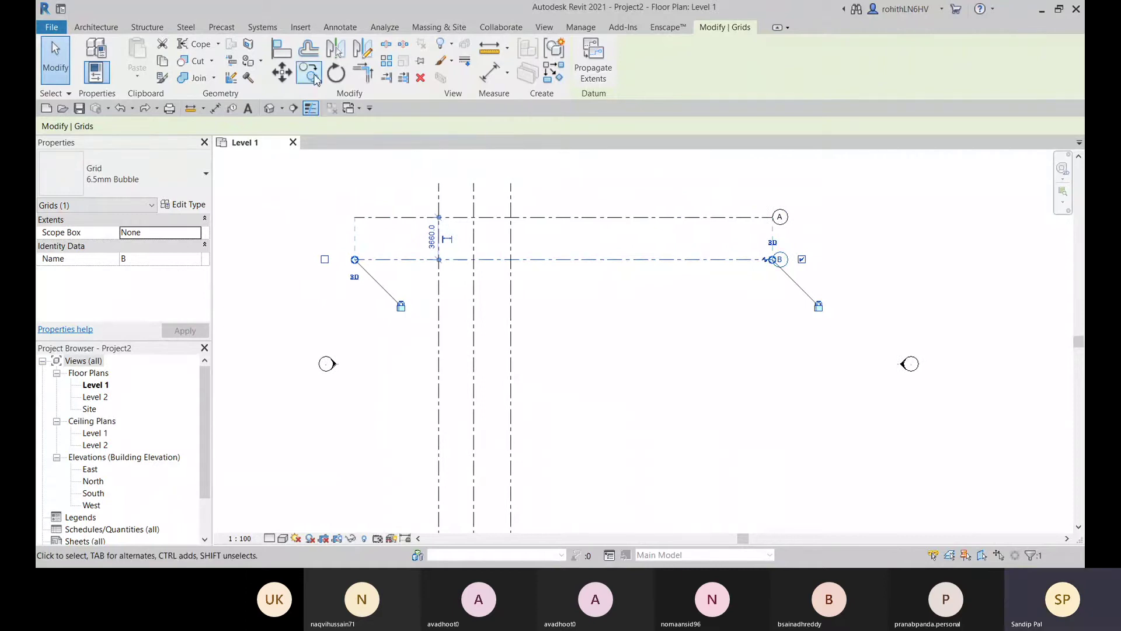
{"action": "left_click", "coordinate": [356, 260]}
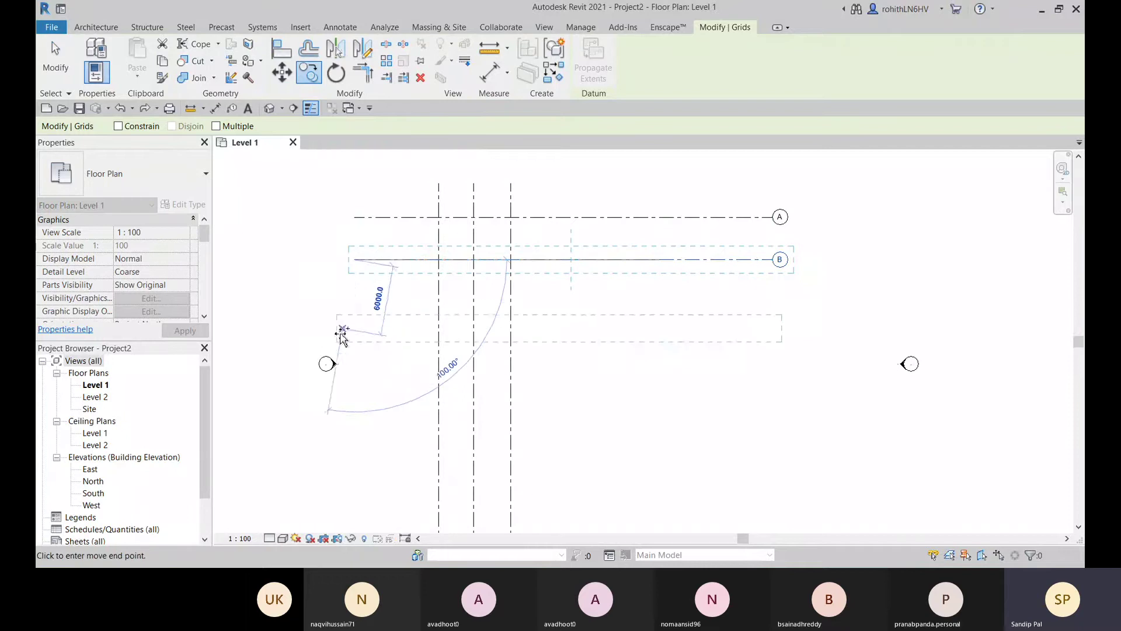
{"action": "left_click", "coordinate": [119, 127]}
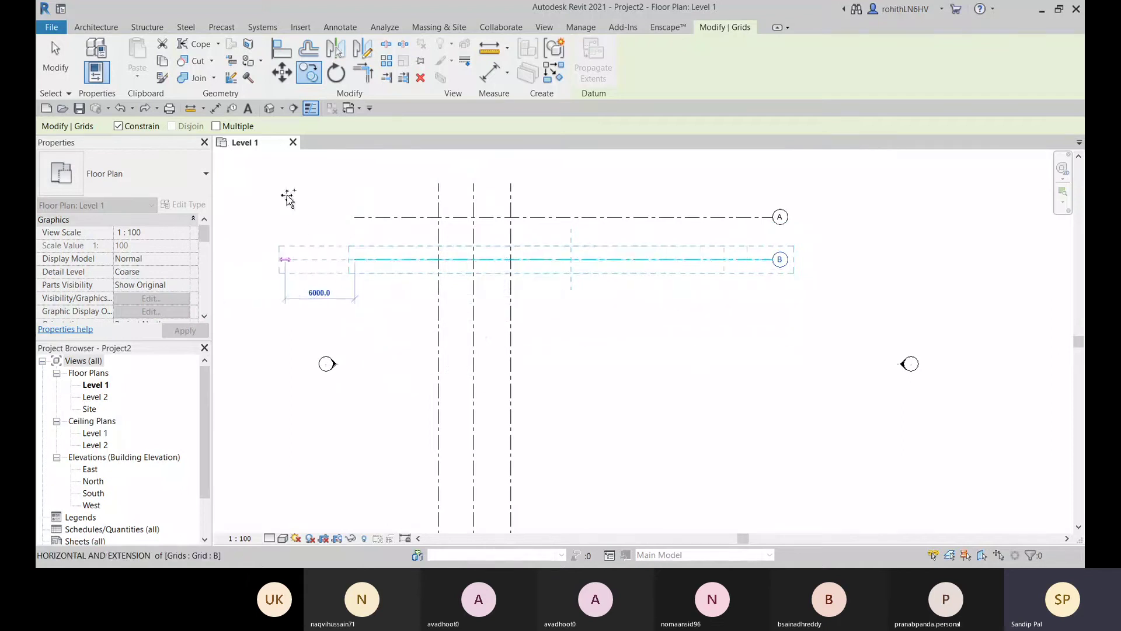
{"action": "left_click", "coordinate": [216, 126]}
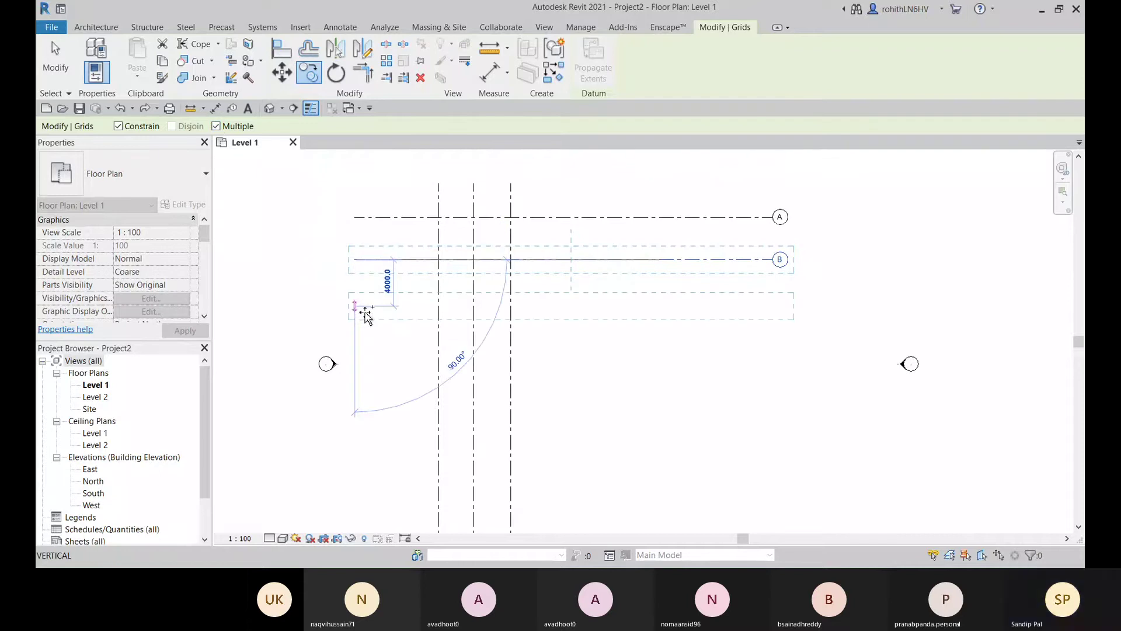
{"action": "left_click", "coordinate": [366, 314]}
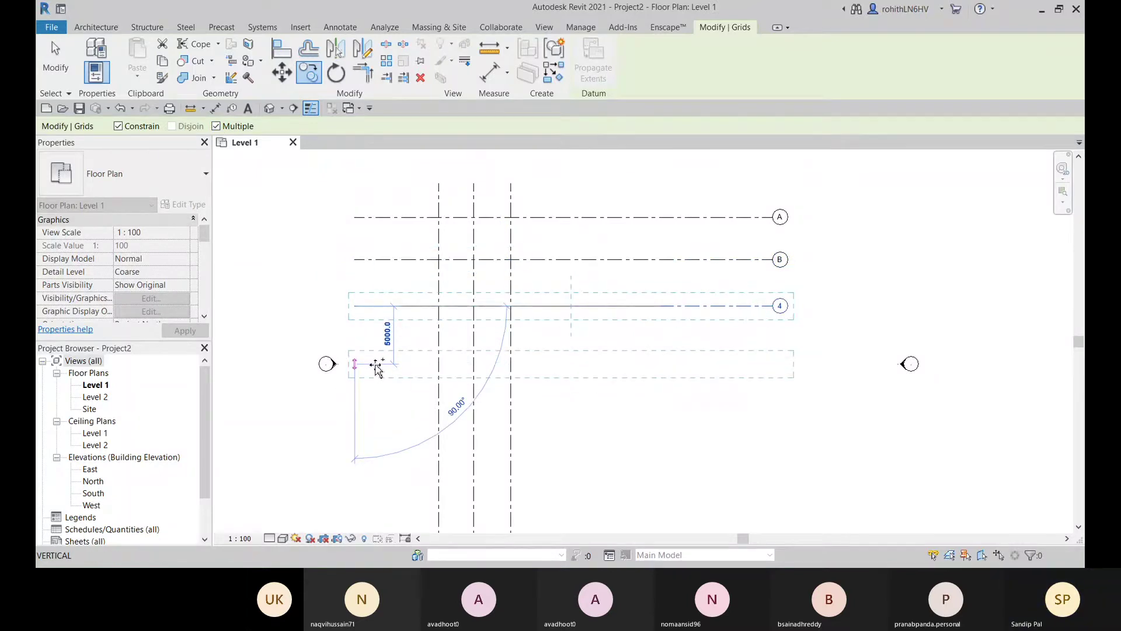
- Place another constrained copy of the grid 5000 mm below the first copy and finish copying
{"action": "left_click", "coordinate": [375, 365]}
{"action": "middle_click_drag", "start_coordinate": [418, 413], "coordinate": [418, 368]}
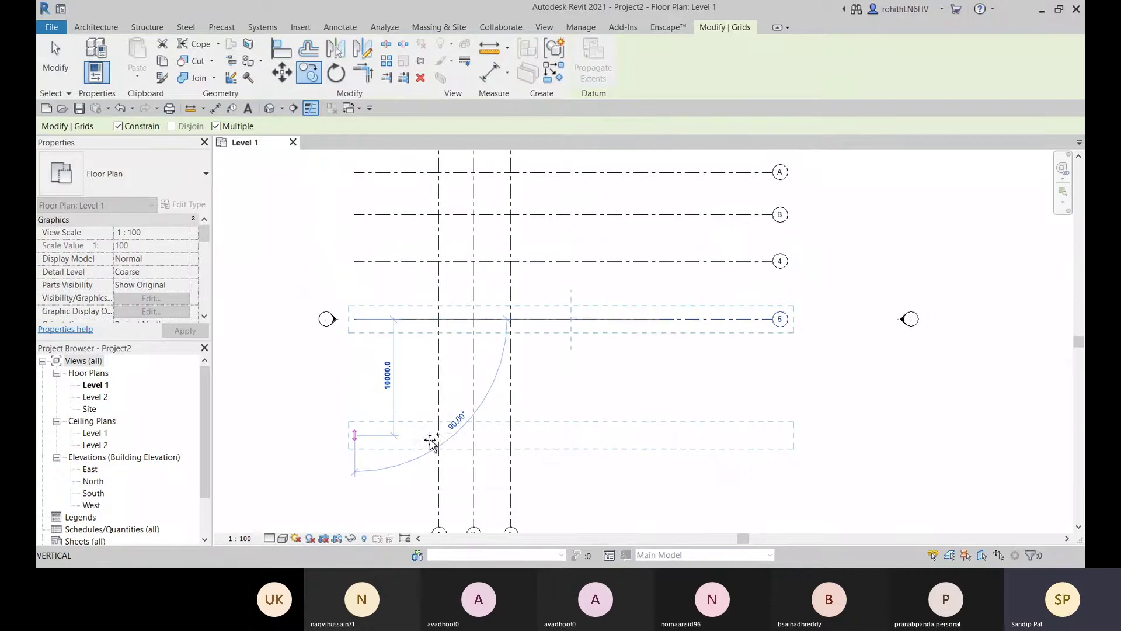
{"action": "key", "text": "Escape"}
{"action": "key", "text": "Escape"}
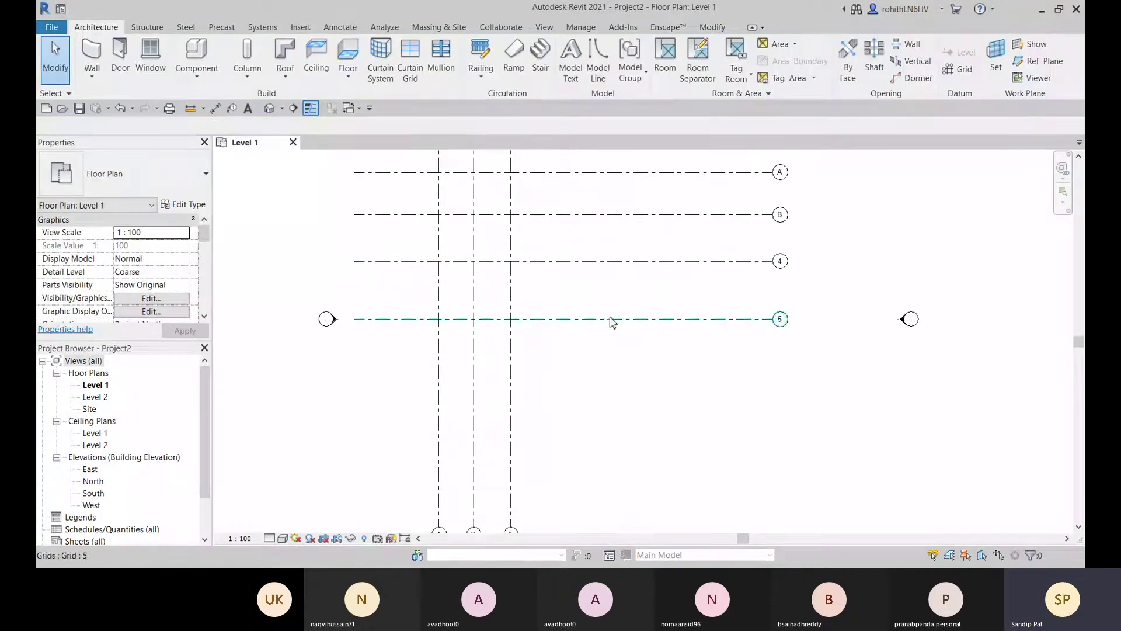
- Rename the two copied grid lines below grid B as C and D, in order from the upper one
{"action": "middle_click_drag", "start_coordinate": [610, 318], "coordinate": [585, 383]}
{"action": "left_click", "coordinate": [753, 327]}
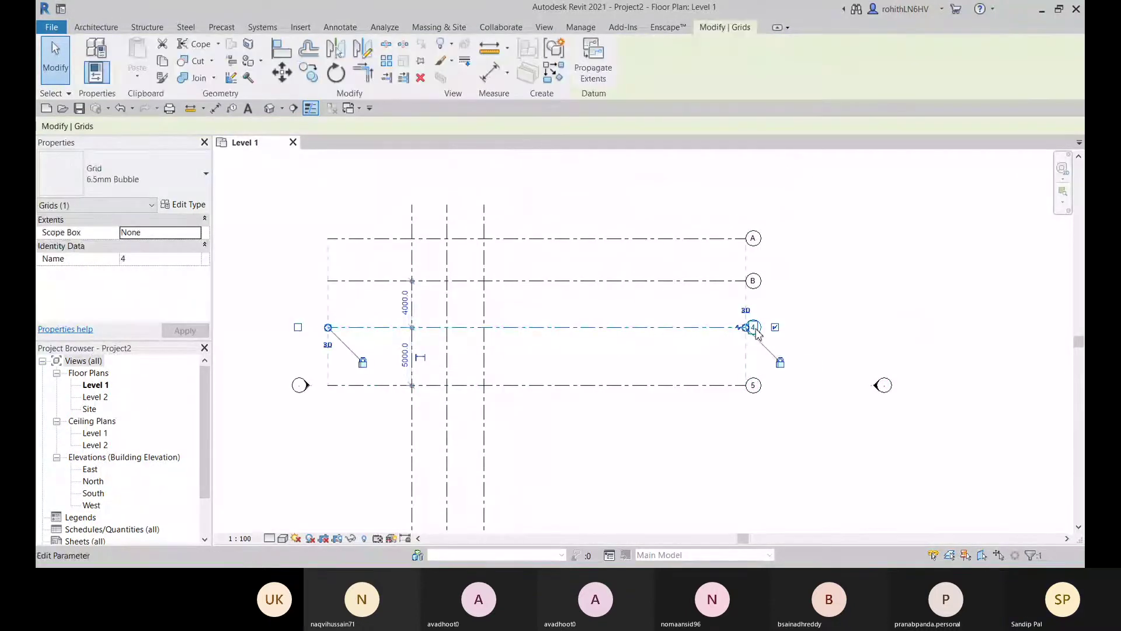
{"action": "left_click", "coordinate": [758, 329]}
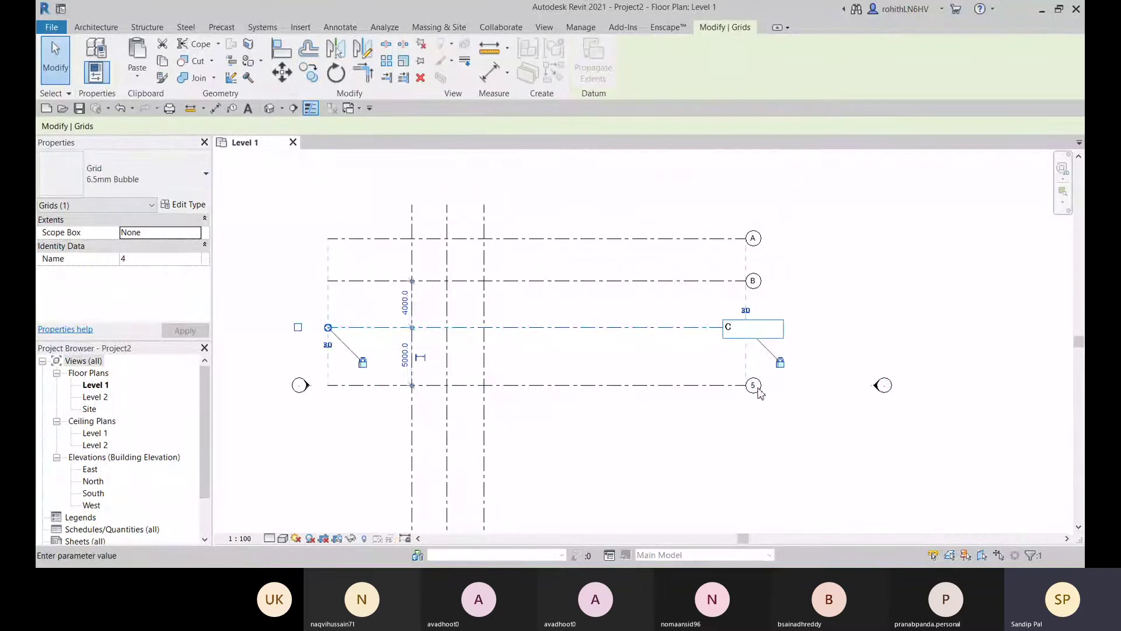
{"action": "left_click", "coordinate": [759, 390]}
{"action": "left_click", "coordinate": [754, 386]}
{"action": "left_click", "coordinate": [757, 388]}
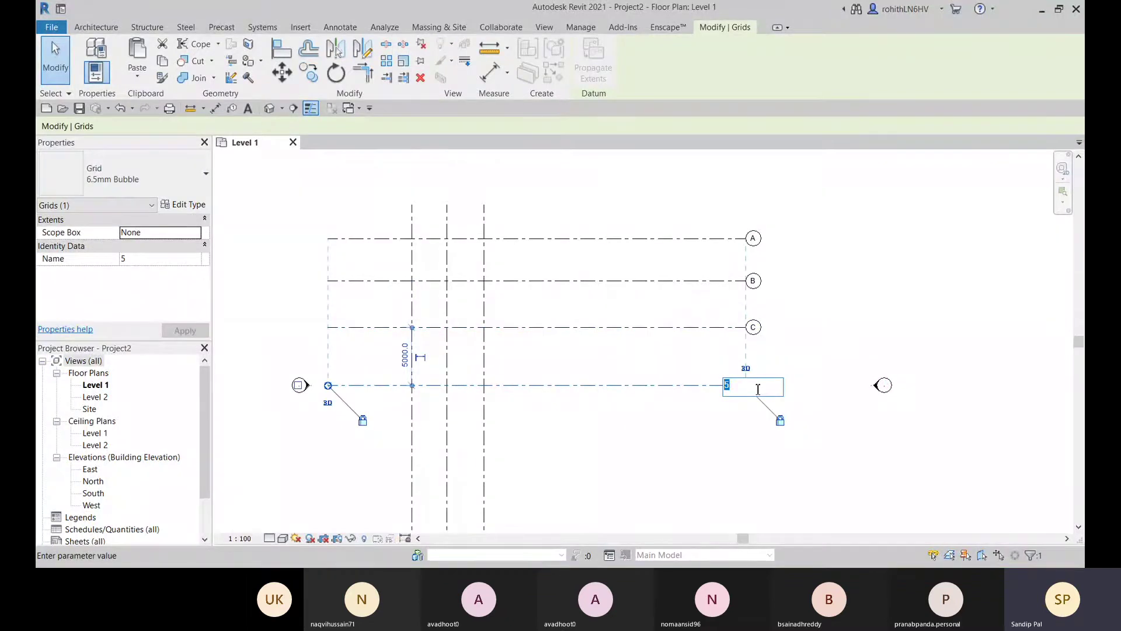
{"action": "left_click", "coordinate": [648, 424]}
{"action": "middle_click_drag", "start_coordinate": [442, 428], "coordinate": [503, 423]}
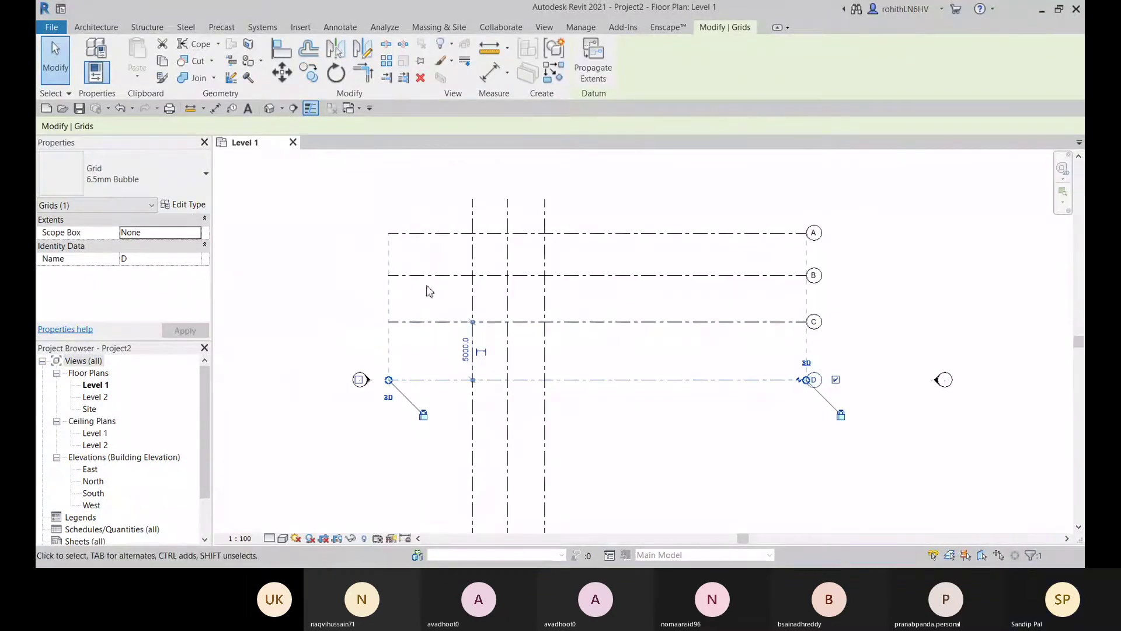
{"action": "left_click", "coordinate": [545, 378]}
- Delete grid D, the lowest horizontal grid line
{"action": "middle_click_drag", "start_coordinate": [609, 385], "coordinate": [595, 401]}
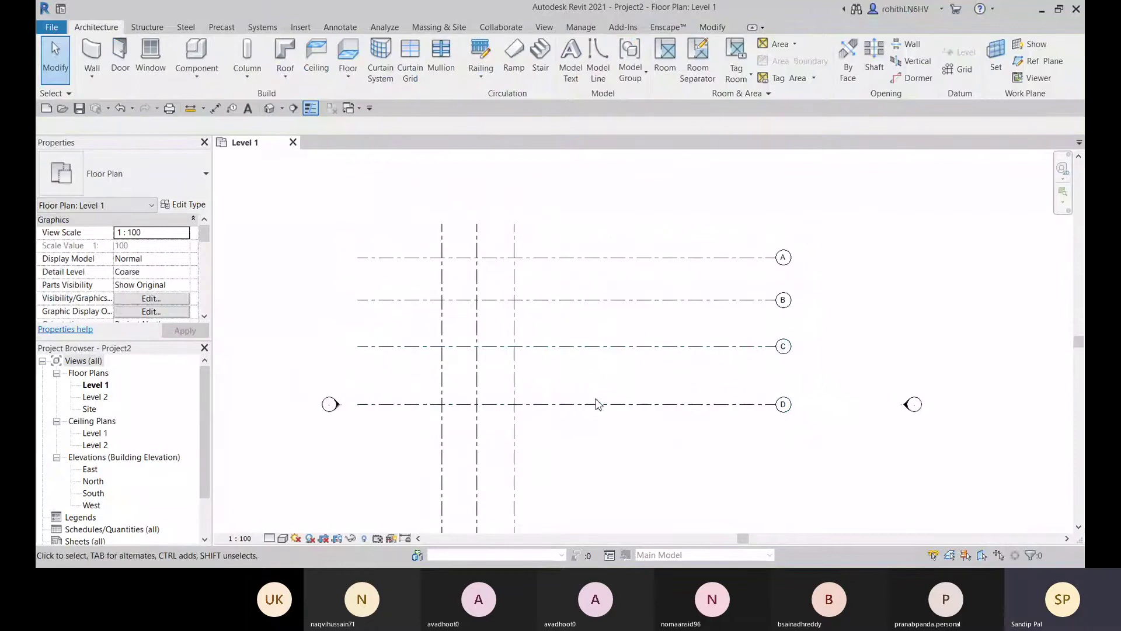
{"action": "scroll", "coordinate": [546, 391], "scroll_direction": "up", "scroll_amount": 1}
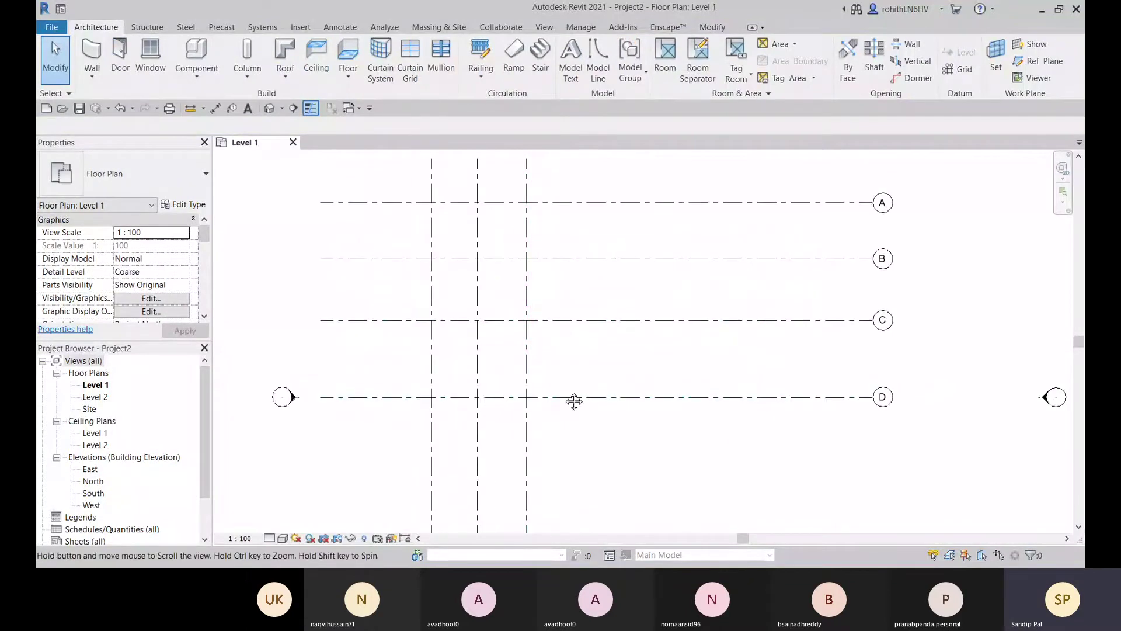
{"action": "left_click", "coordinate": [565, 399]}
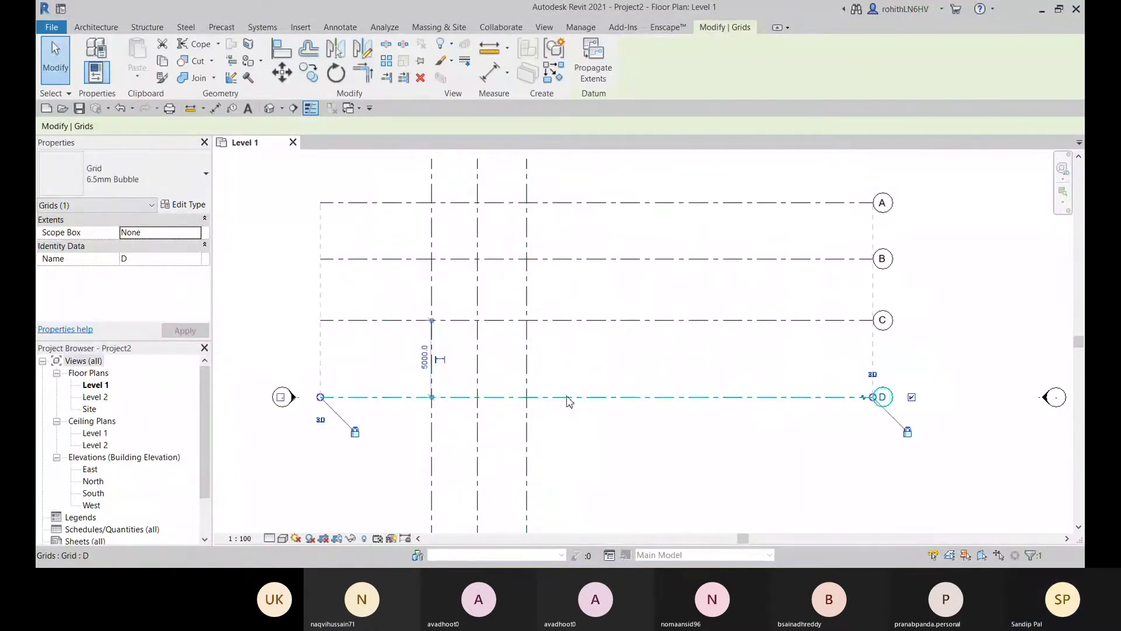
{"action": "middle_click_drag", "start_coordinate": [653, 435], "coordinate": [632, 409]}
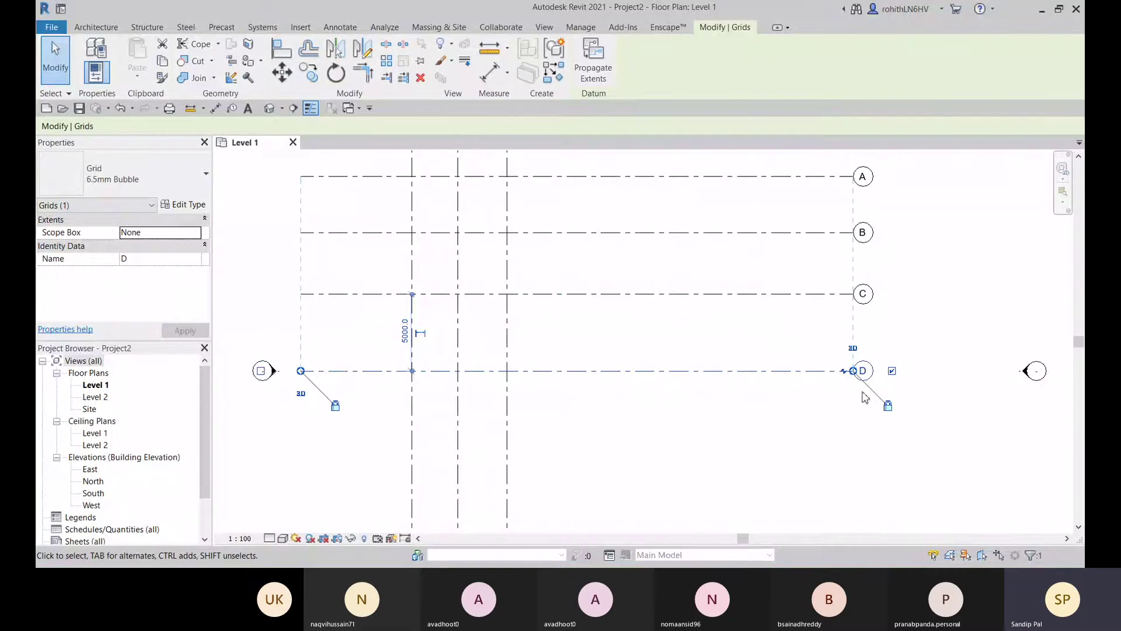
{"action": "key", "text": "Delete"}
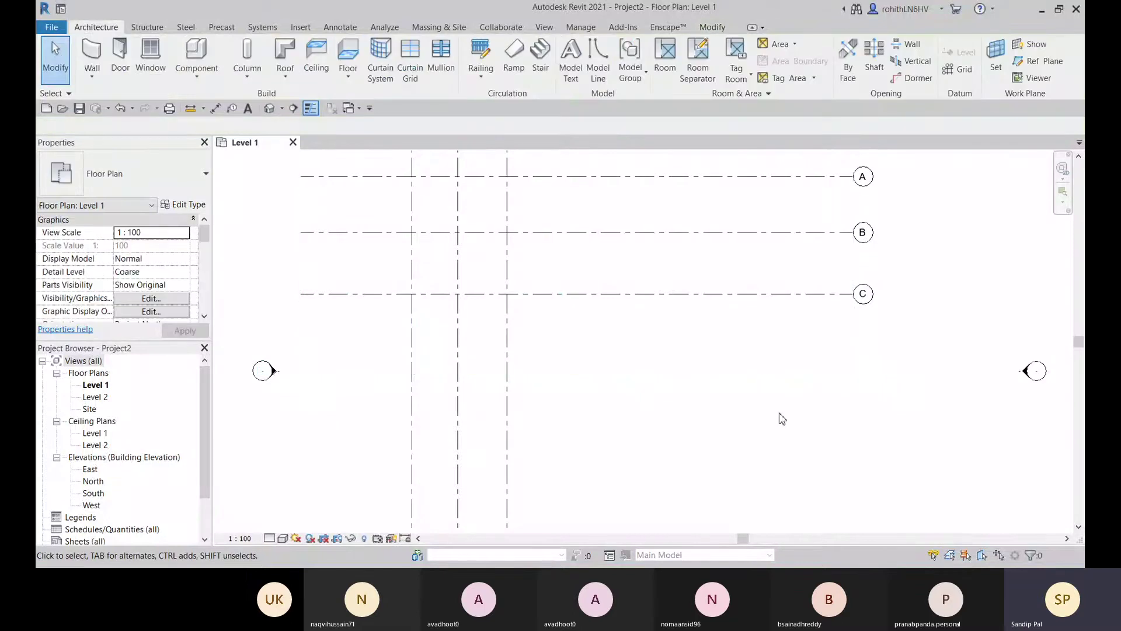
- Start placing a grid line with the Start-End-Radius Arc method
{"action": "left_click", "coordinate": [961, 69]}
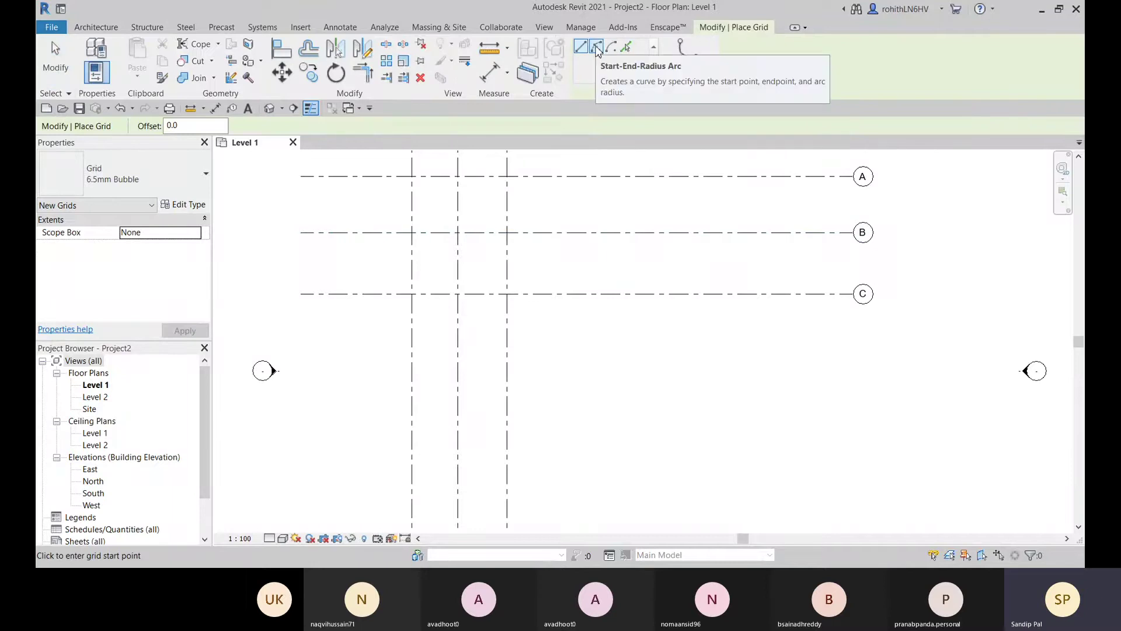
{"action": "left_click", "coordinate": [301, 343]}
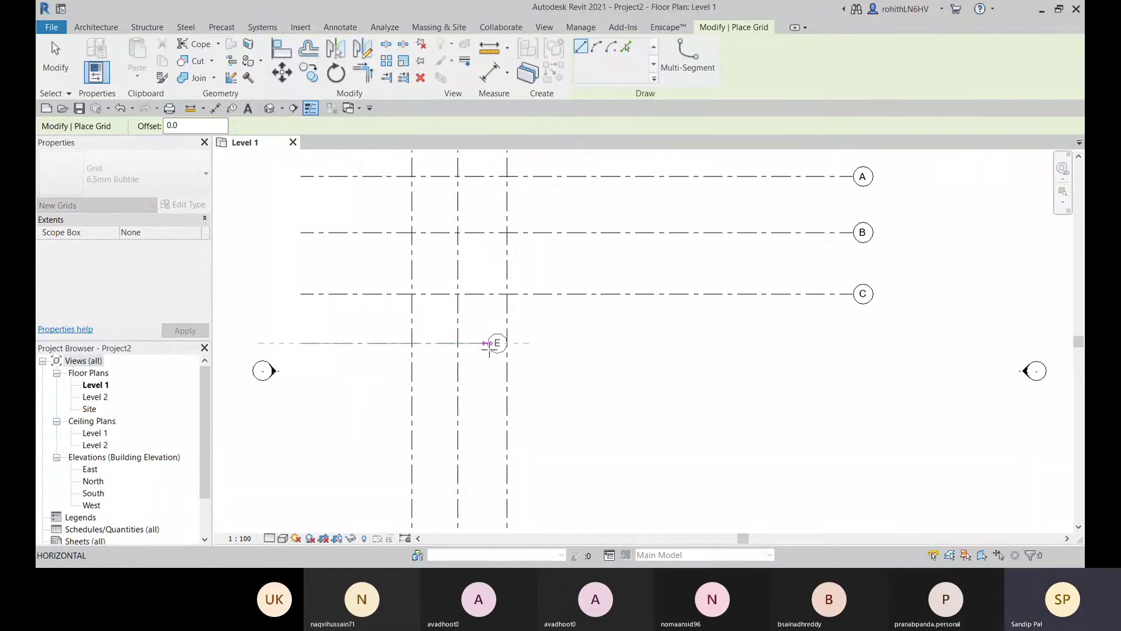
{"action": "left_click", "coordinate": [600, 50]}
{"action": "left_click", "coordinate": [600, 50]}
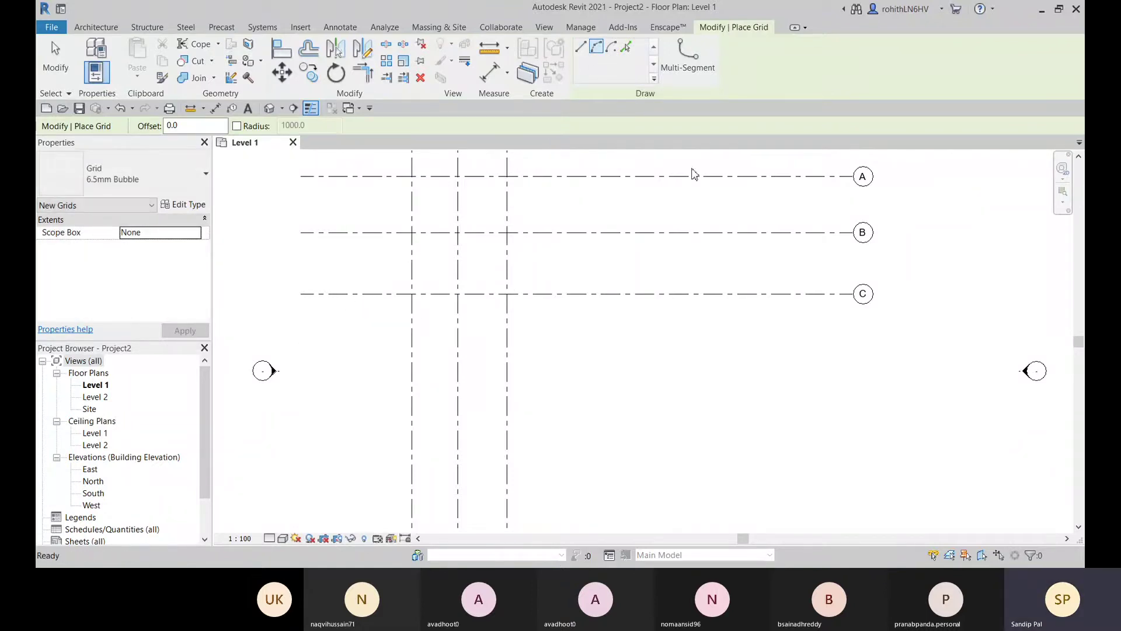
{"action": "left_click", "coordinate": [444, 343]}
{"action": "left_click", "coordinate": [605, 343]}
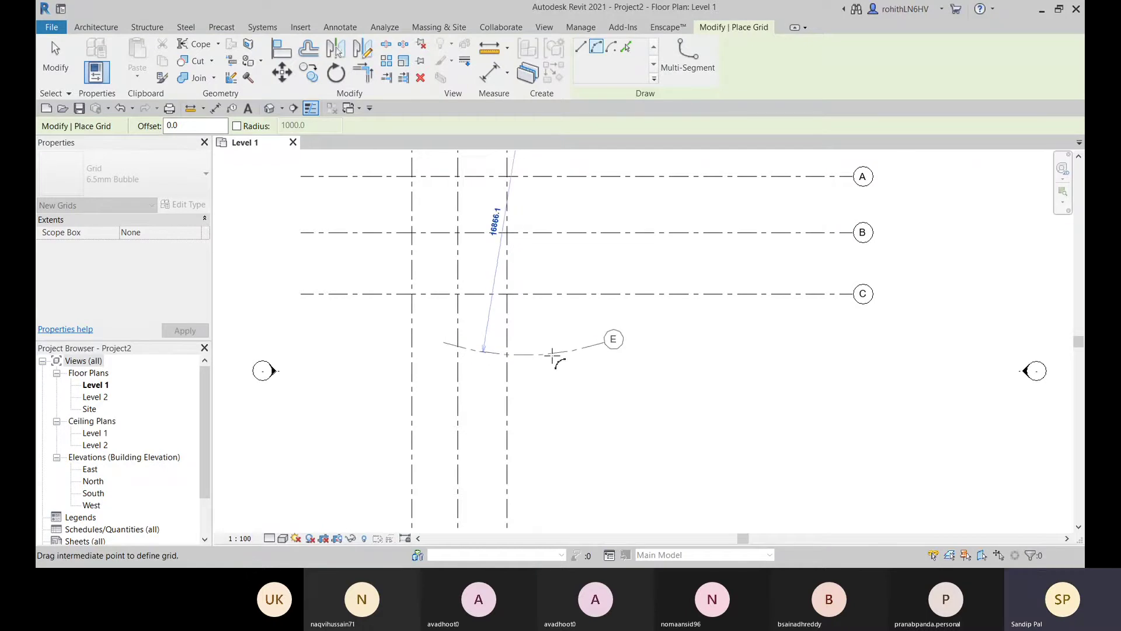
{"action": "key", "text": "Escape"}
- Draw a downward-bowing arc grid line below grid C, from under its left end to past the third vertical grid
{"action": "left_click", "coordinate": [301, 339]}
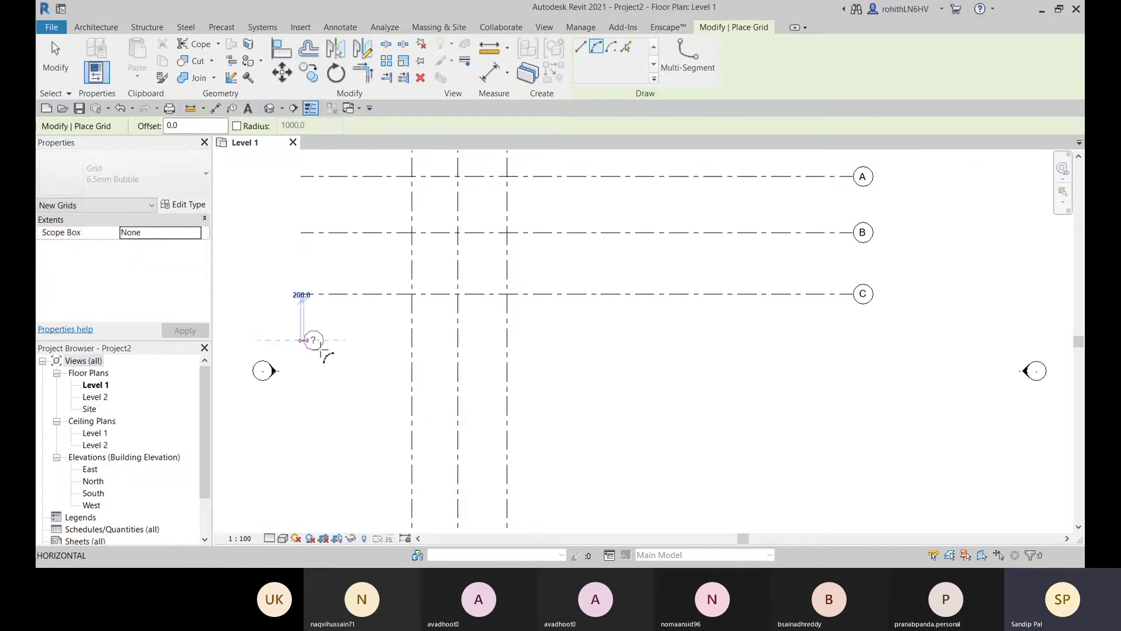
{"action": "left_click", "coordinate": [609, 342]}
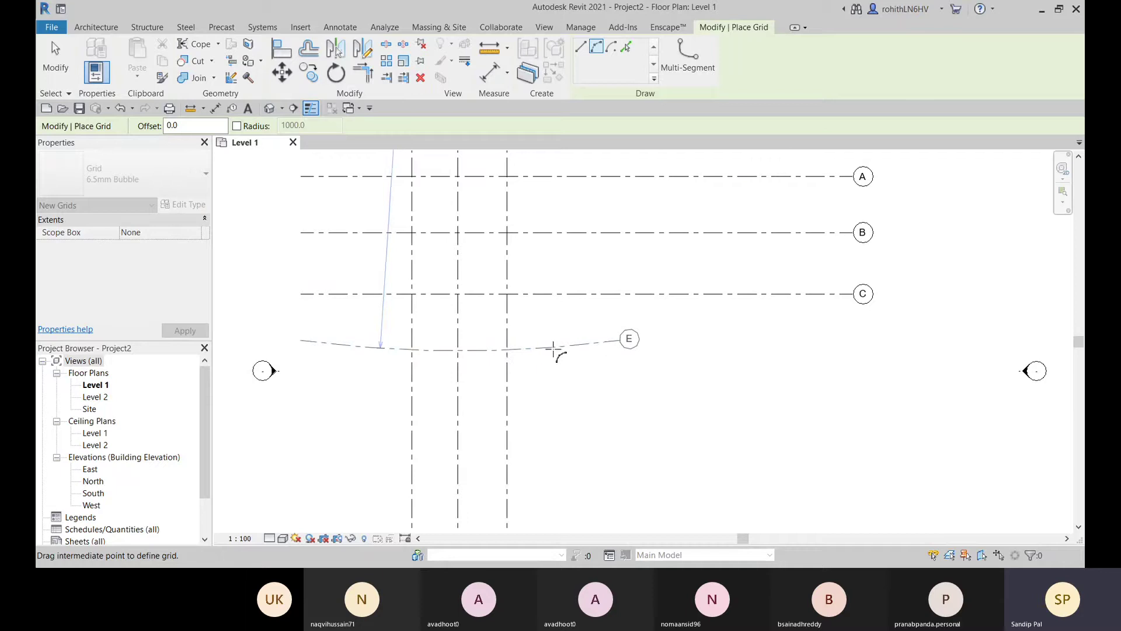
{"action": "left_click", "coordinate": [488, 359]}
{"action": "middle_click_drag", "start_coordinate": [518, 393], "coordinate": [570, 463]}
{"action": "middle_click_drag", "start_coordinate": [408, 432], "coordinate": [545, 435]}
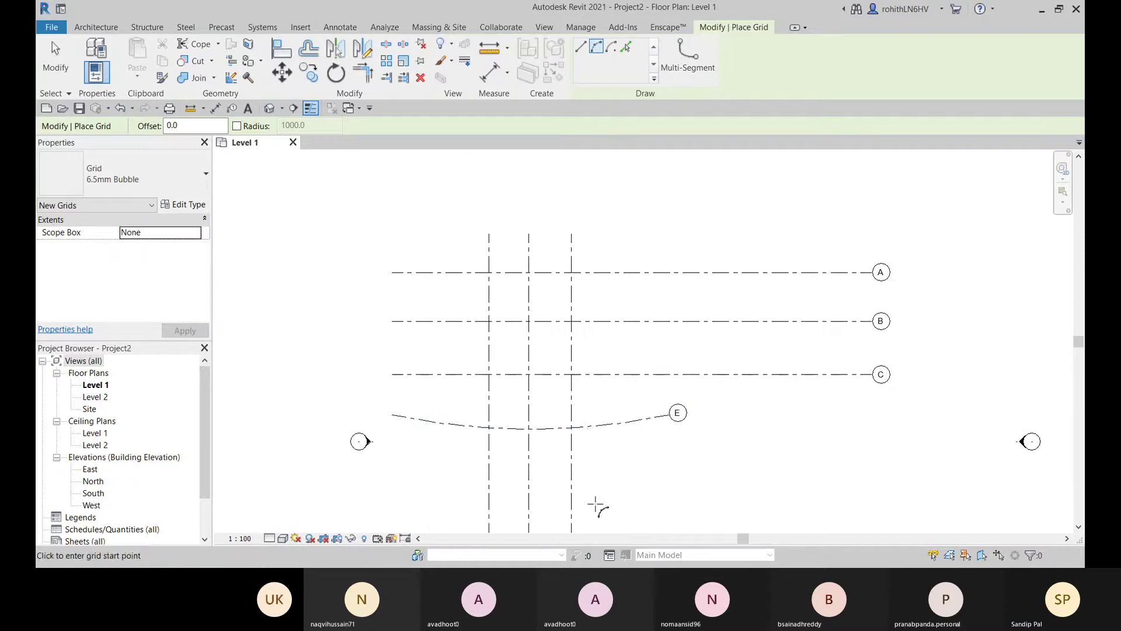
{"action": "middle_click_drag", "start_coordinate": [595, 505], "coordinate": [482, 485]}
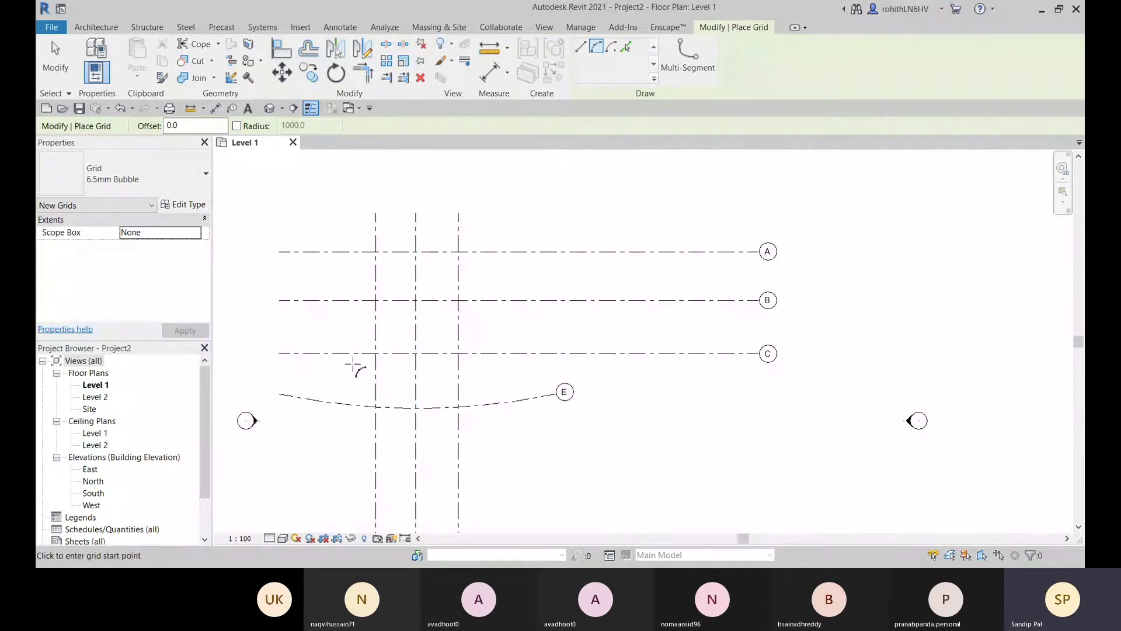
{"action": "middle_click_drag", "start_coordinate": [353, 366], "coordinate": [420, 343]}
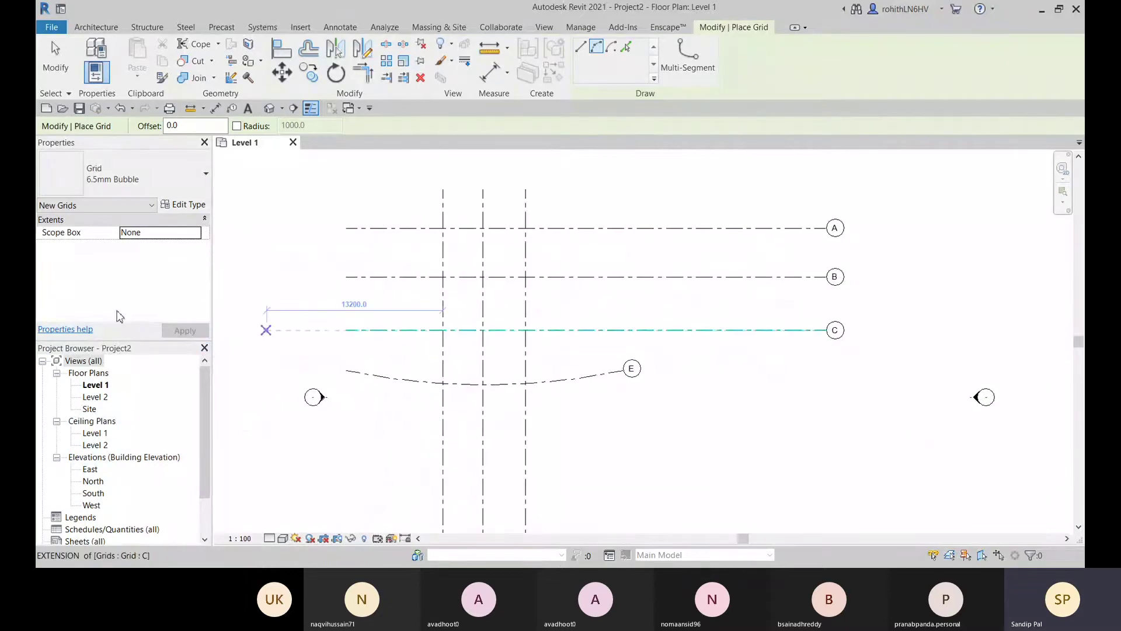
{"action": "left_click", "coordinate": [100, 27]}
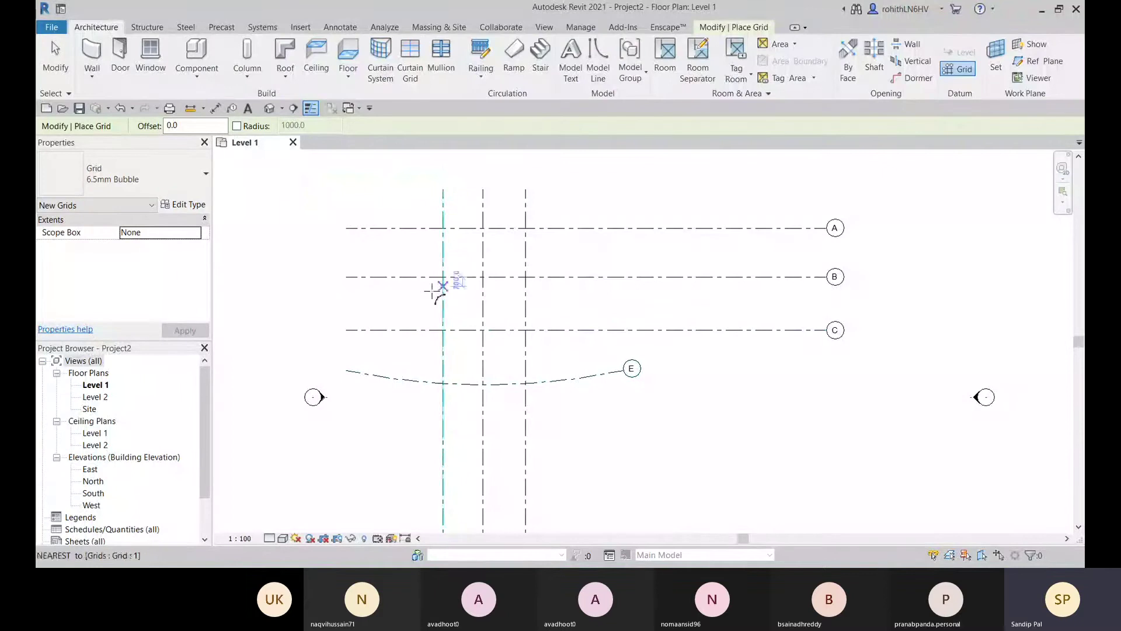
{"action": "key", "text": "Escape"}
{"action": "key", "text": "Escape"}
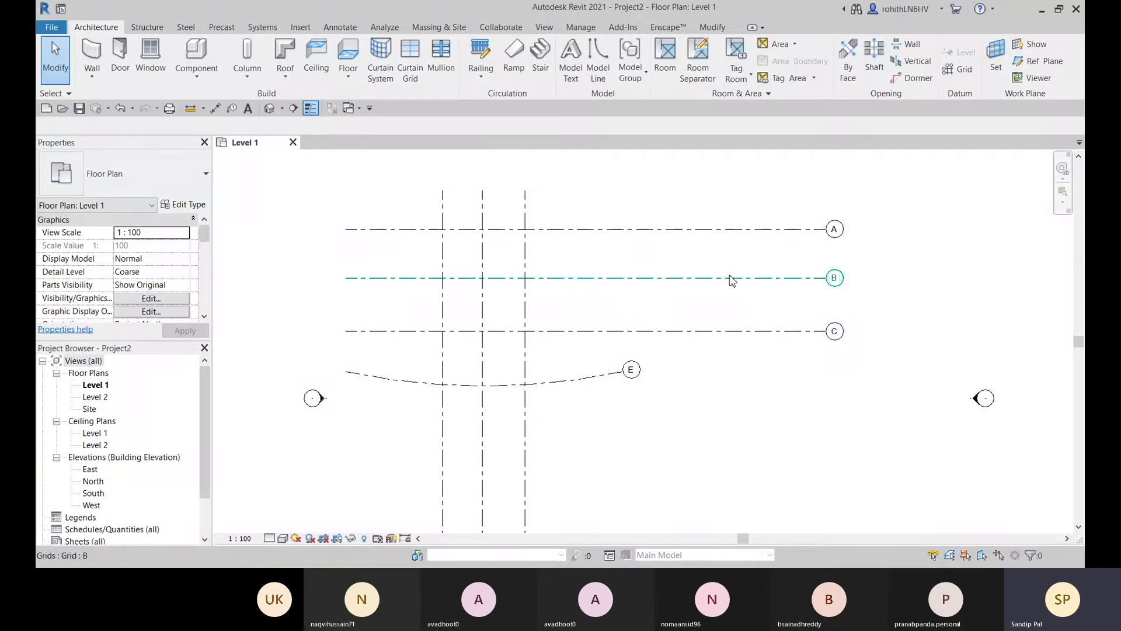
{"action": "key", "text": "w"}
{"action": "key", "text": "a"}
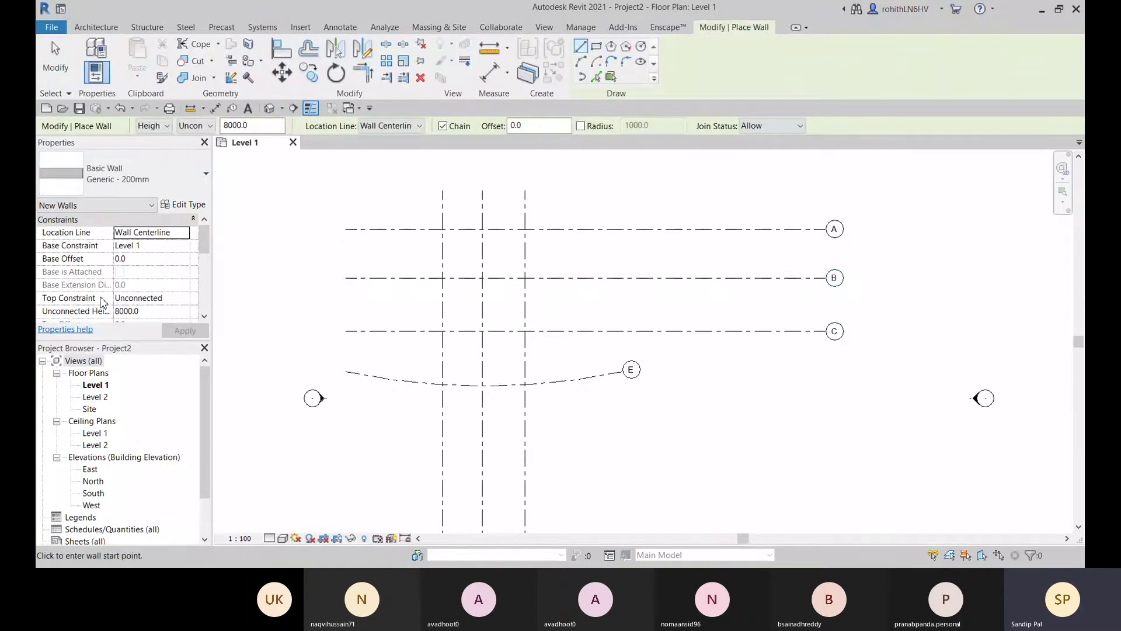
{"action": "key", "text": "Escape"}
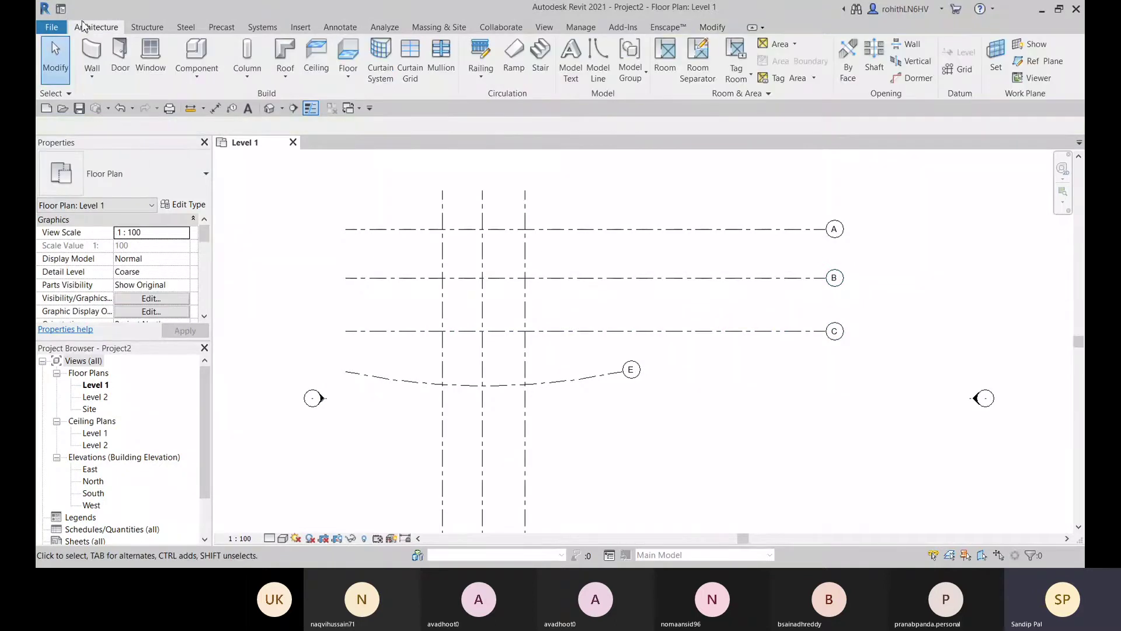
- Start a structural wall and review its constraint and structural properties, leaving the command without placing anything
{"action": "left_click", "coordinate": [92, 73]}
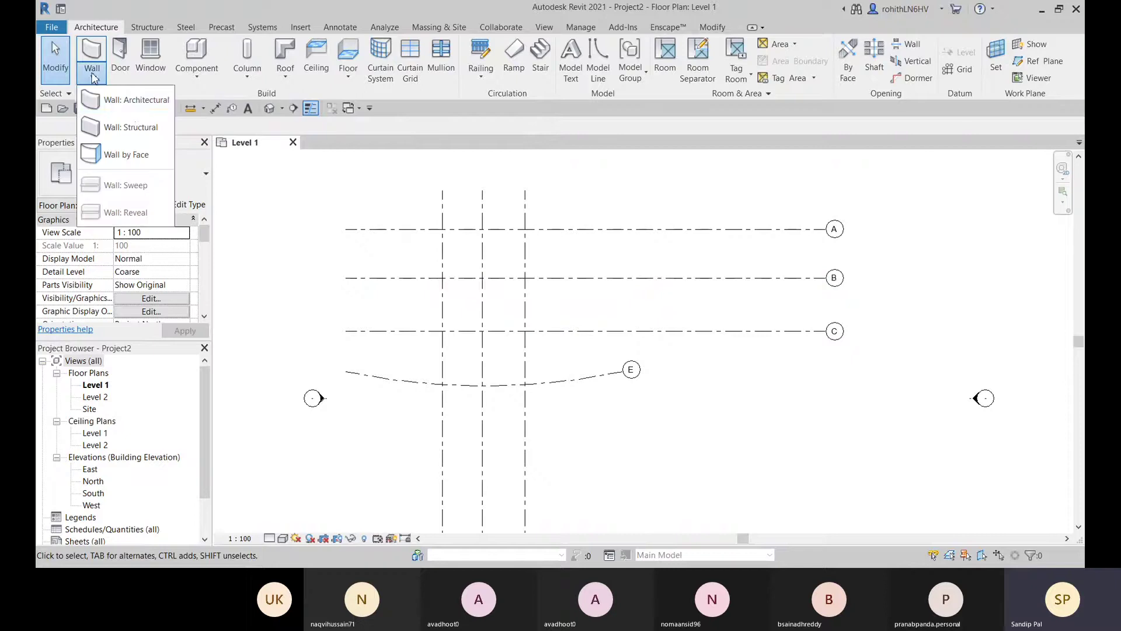
{"action": "left_click", "coordinate": [140, 128]}
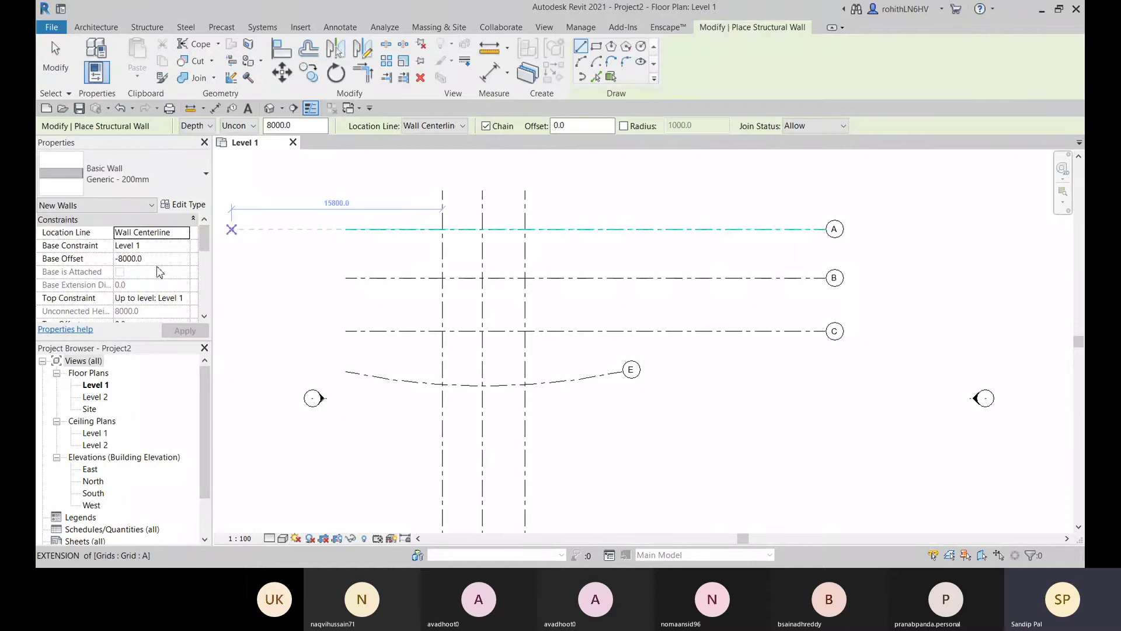
{"action": "scroll", "coordinate": [160, 272], "scroll_direction": "down", "scroll_amount": 1}
{"action": "scroll", "coordinate": [180, 269], "scroll_direction": "down", "scroll_amount": 1}
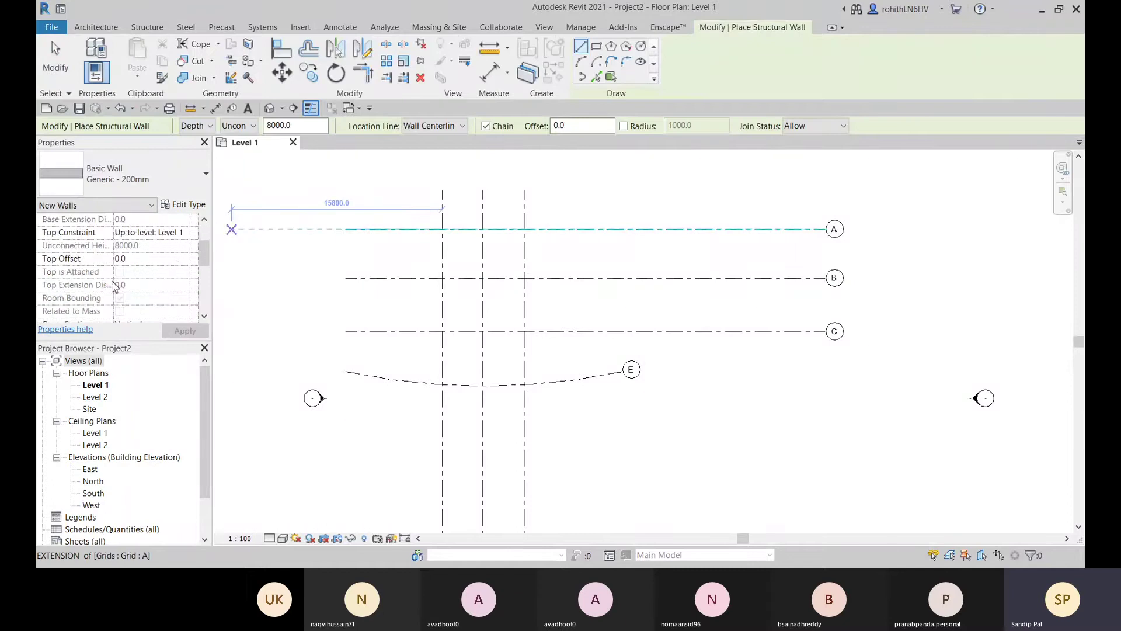
{"action": "scroll", "coordinate": [115, 286], "scroll_direction": "down", "scroll_amount": 3}
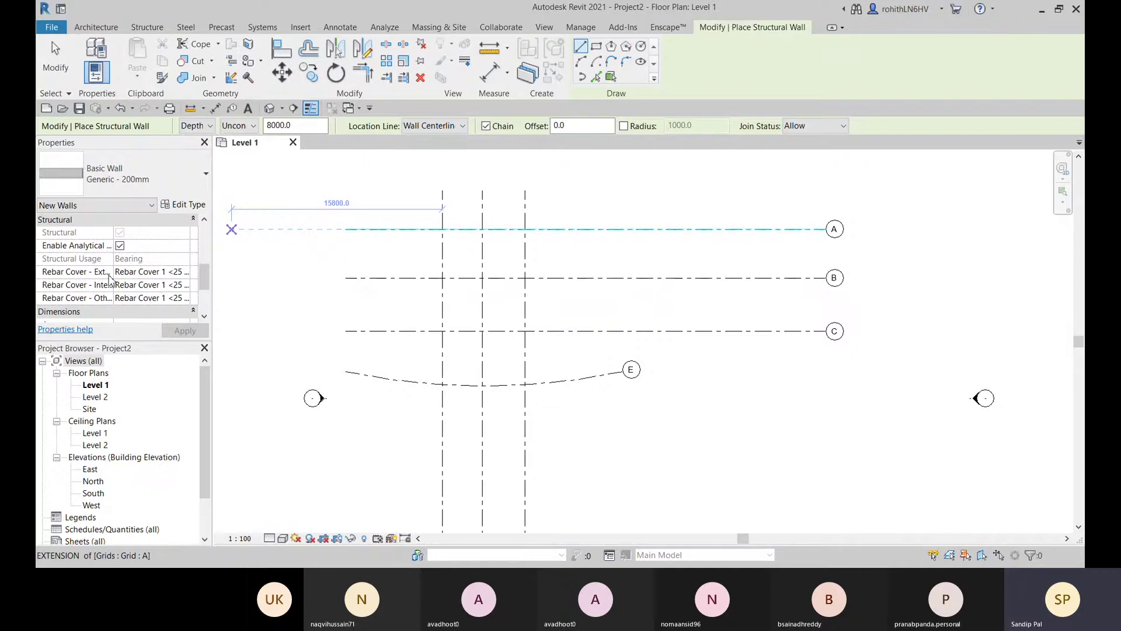
{"action": "key", "text": "Escape"}
{"action": "key", "text": "Escape"}
- Start an architectural wall with its base constraint at Level 1 and its height up to Level 2
{"action": "left_click", "coordinate": [93, 79]}
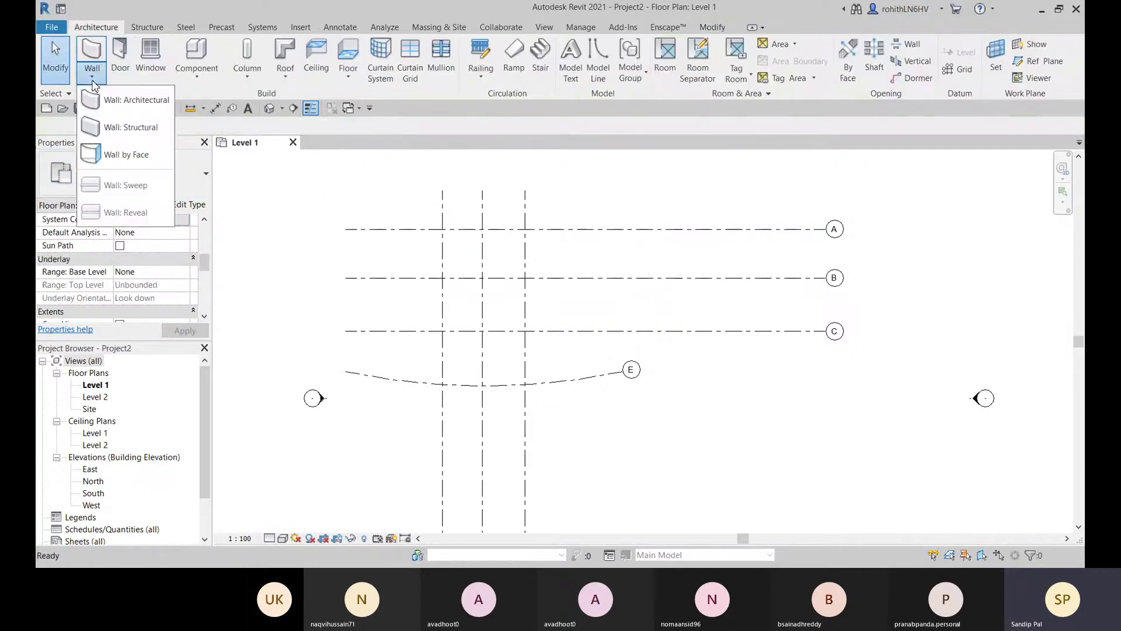
{"action": "left_click", "coordinate": [131, 99]}
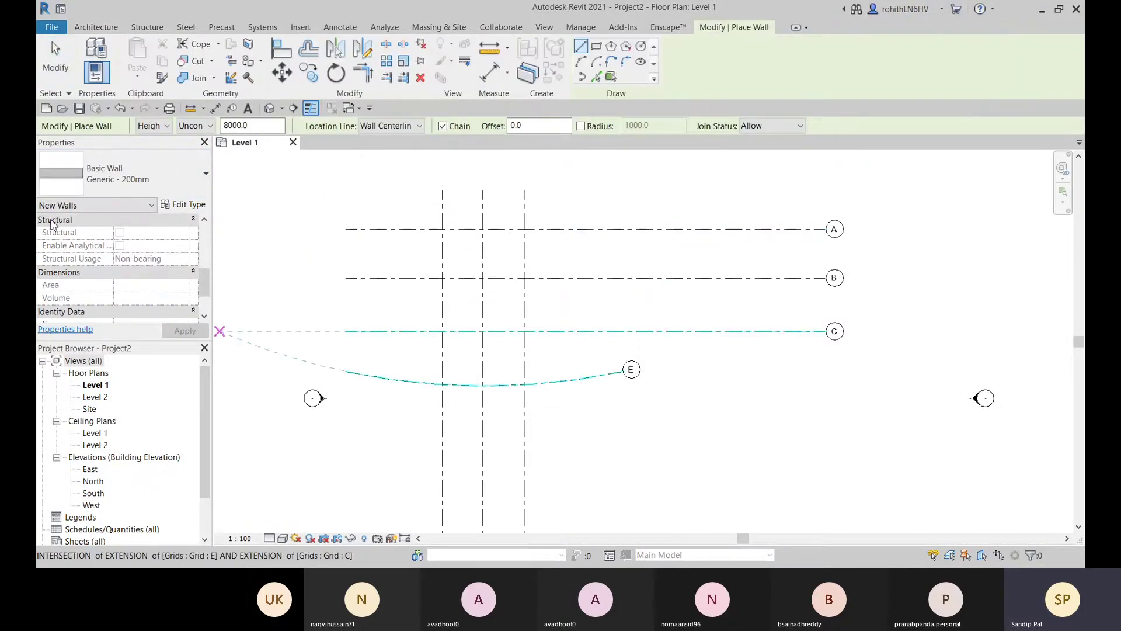
{"action": "scroll", "coordinate": [146, 291], "scroll_direction": "up", "scroll_amount": 5}
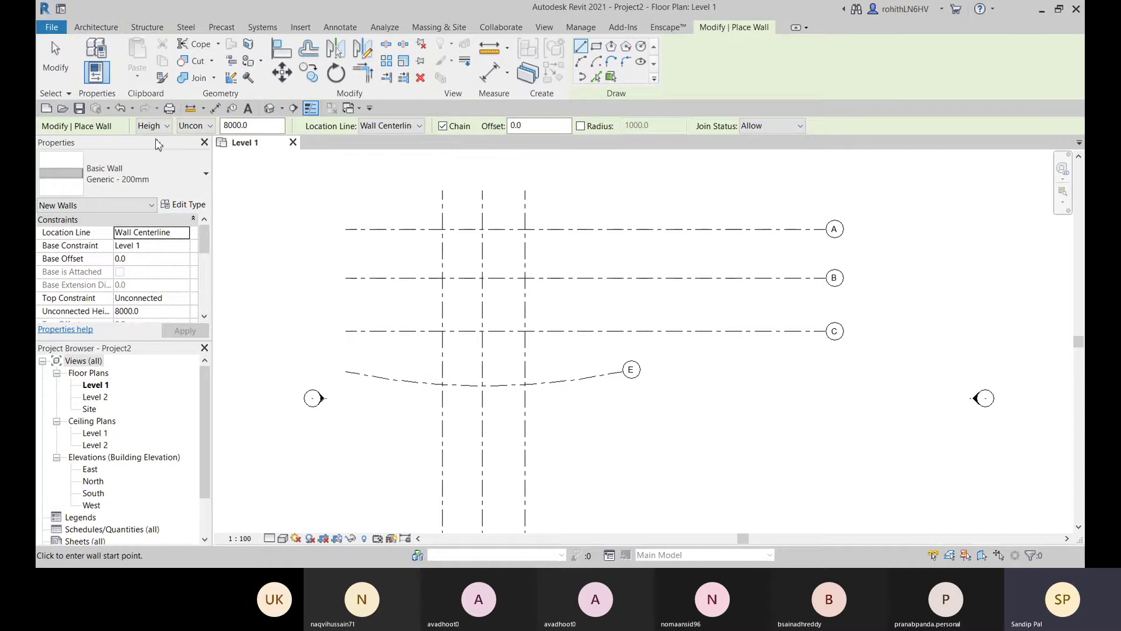
{"action": "left_click", "coordinate": [198, 126]}
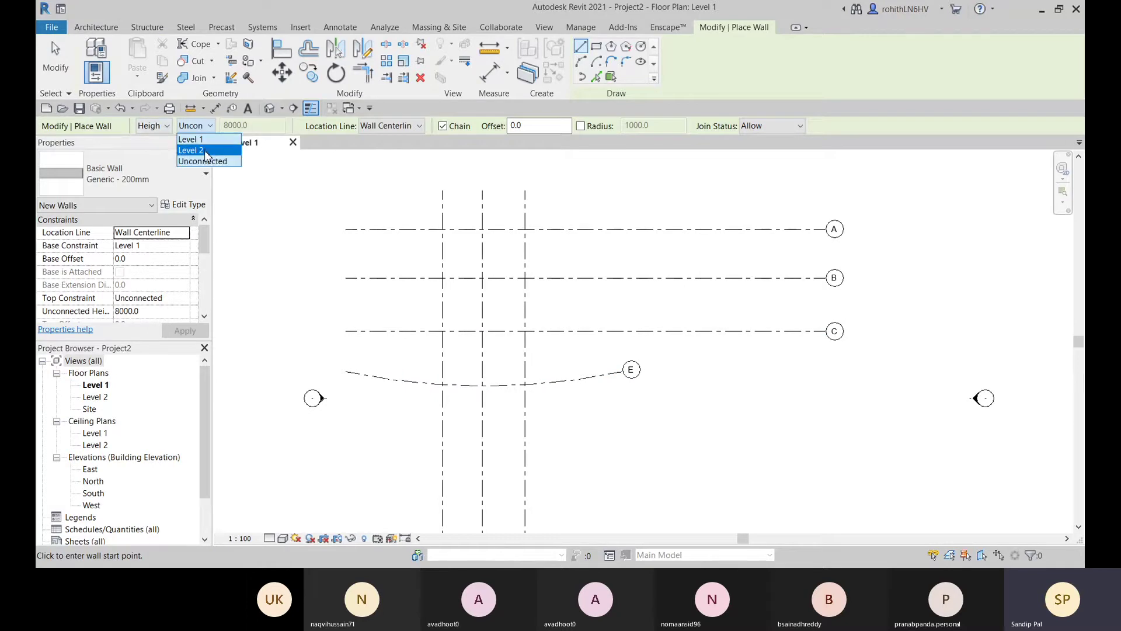
{"action": "left_click", "coordinate": [206, 150]}
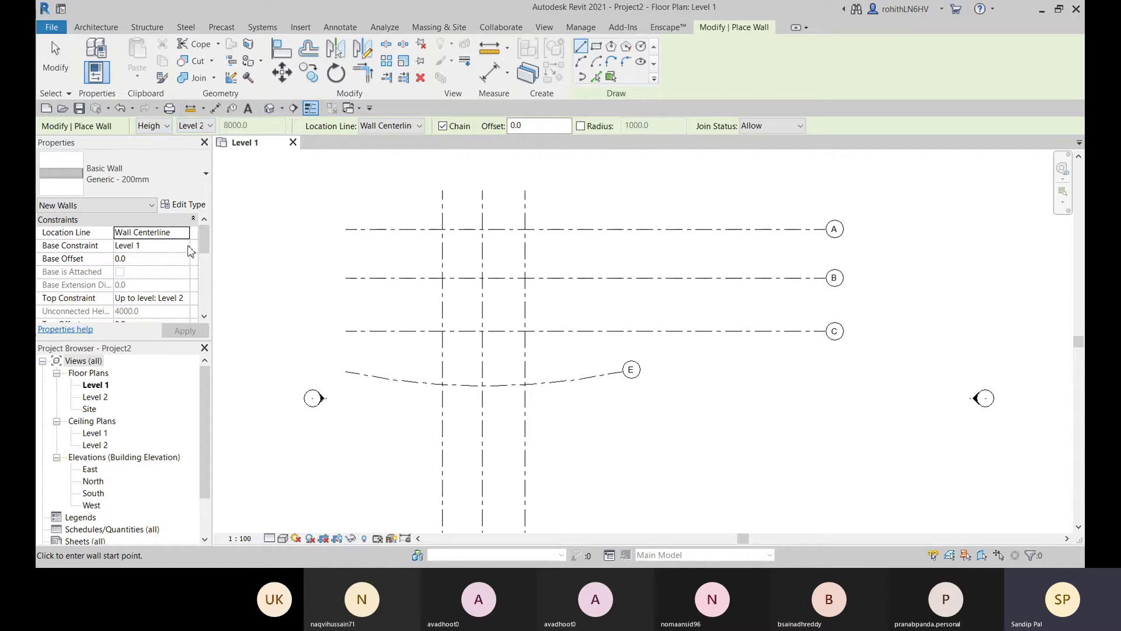
{"action": "left_click", "coordinate": [158, 247]}
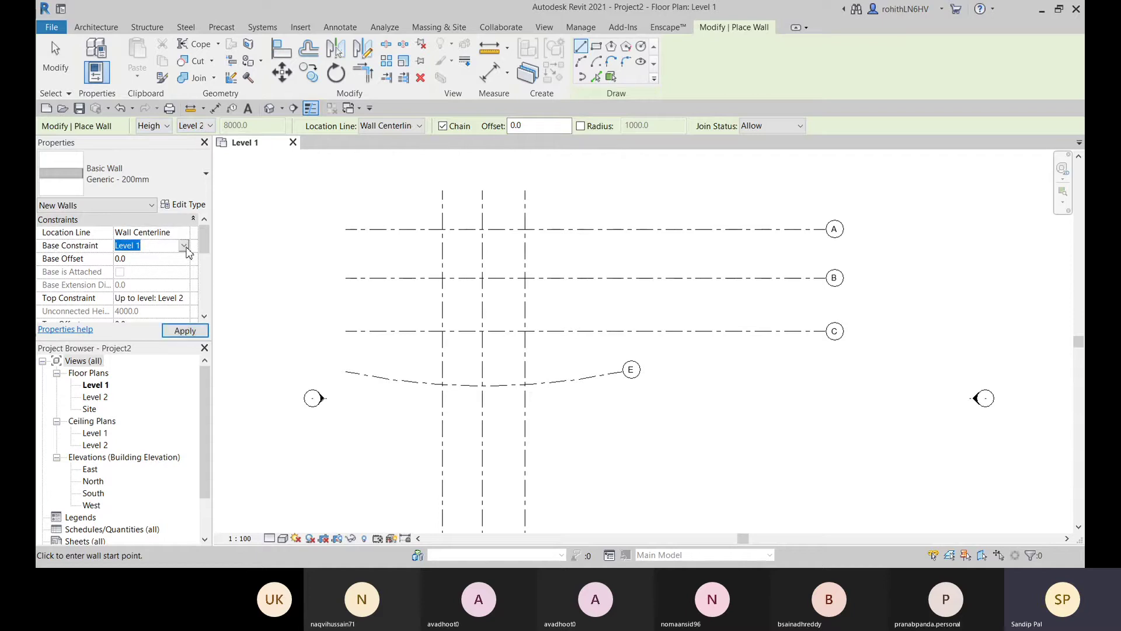
{"action": "key", "text": "Return"}
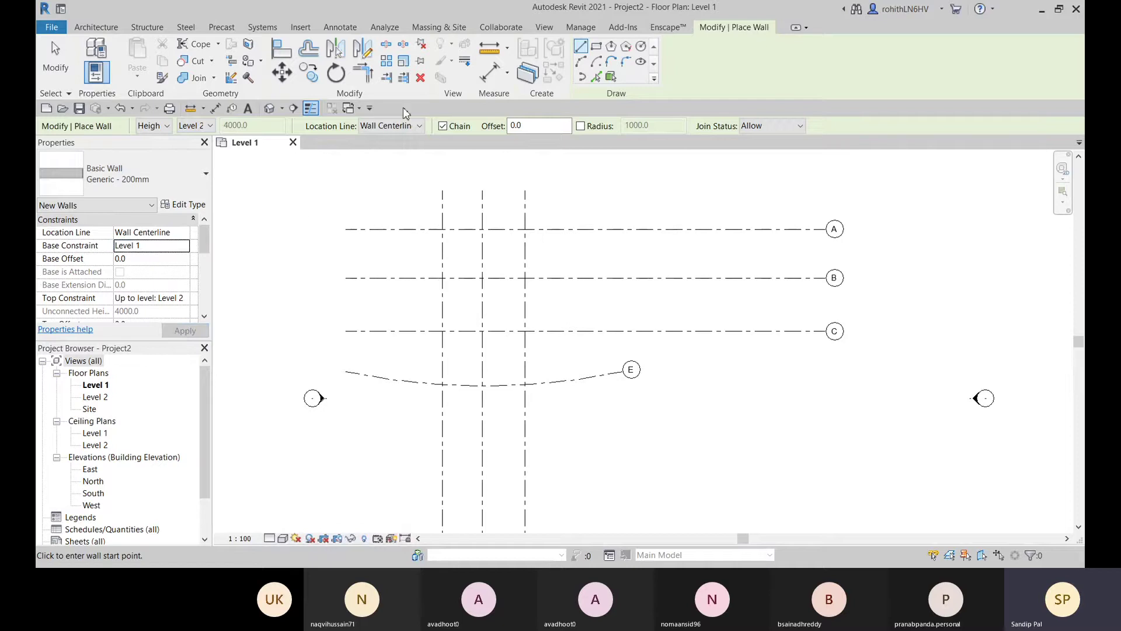
- Set the new wall's location line to Finish Face: Exterior
{"action": "scroll", "coordinate": [456, 243], "scroll_direction": "up", "scroll_amount": 2}
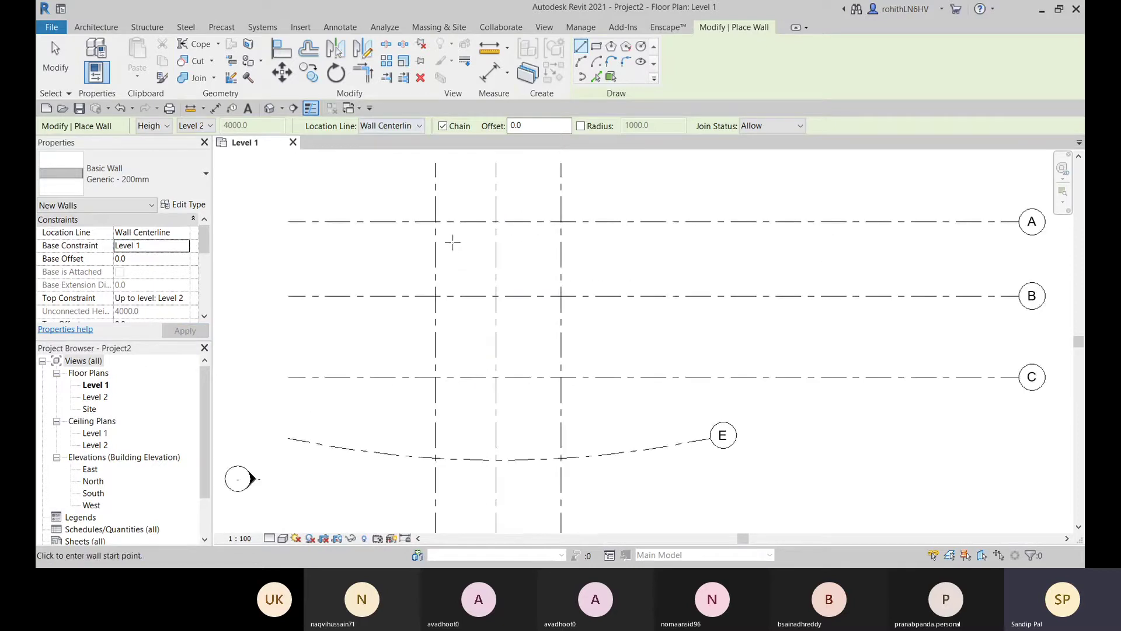
{"action": "left_click", "coordinate": [385, 128]}
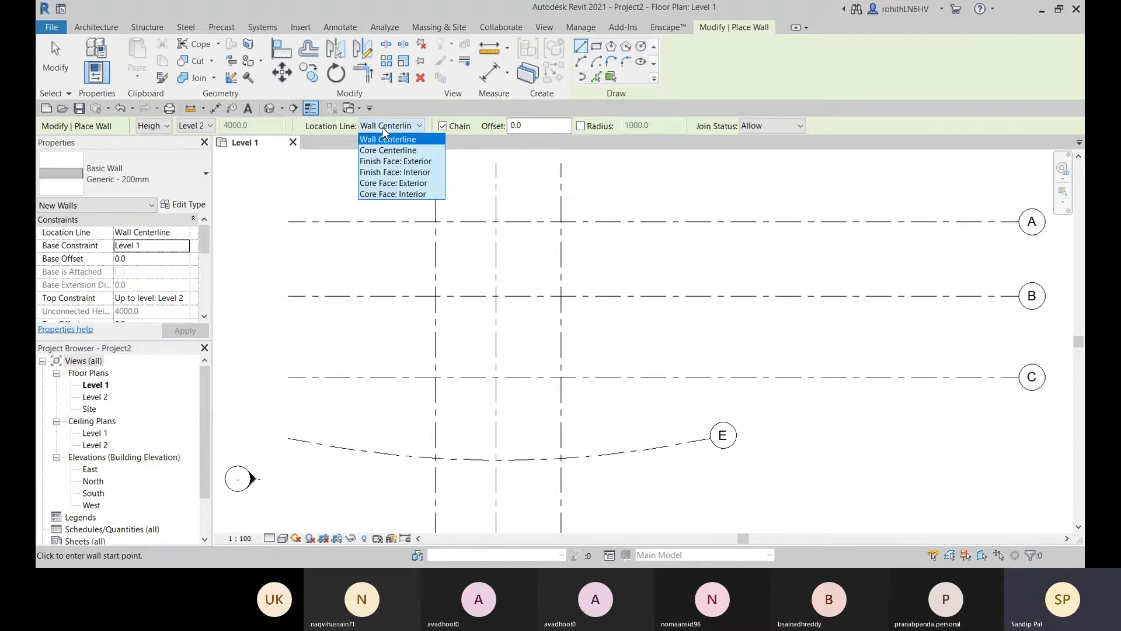
{"action": "left_click", "coordinate": [385, 162]}
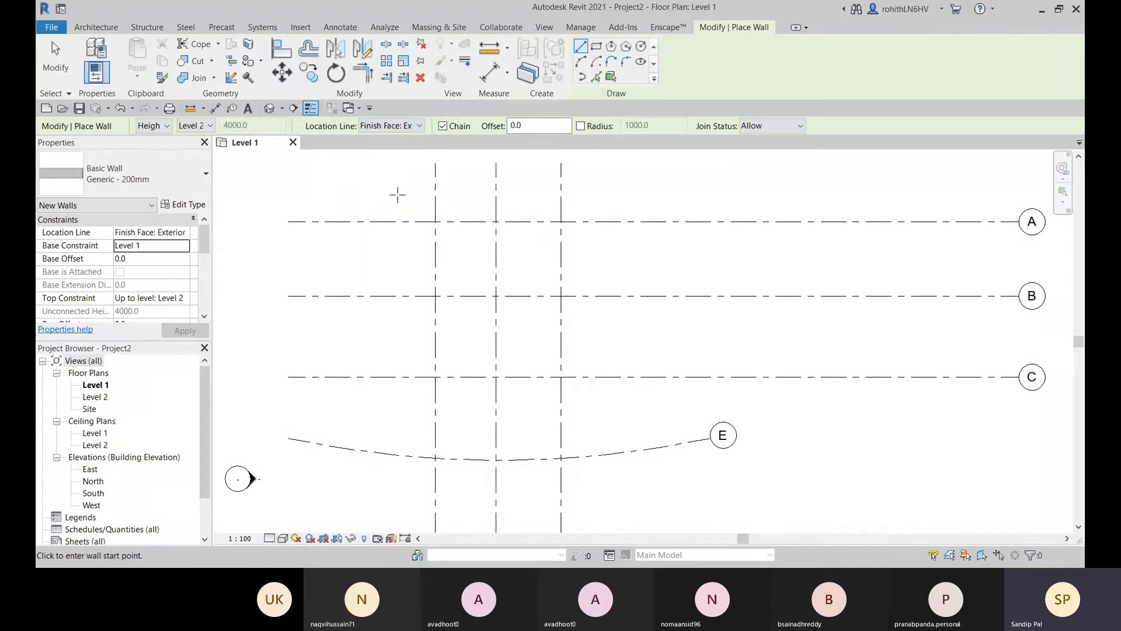
- Draw a straight Generic - 200mm wall down the first vertical grid from grid A to the curved grid E
{"action": "left_click", "coordinate": [435, 222]}
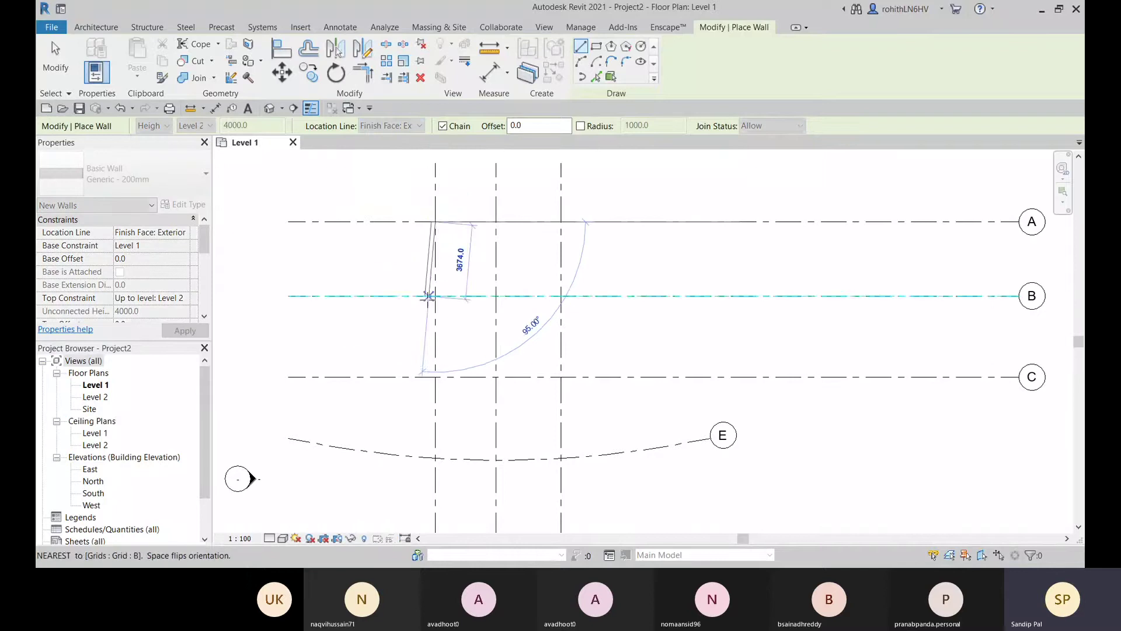
{"action": "scroll", "coordinate": [436, 259], "scroll_direction": "up", "scroll_amount": 2}
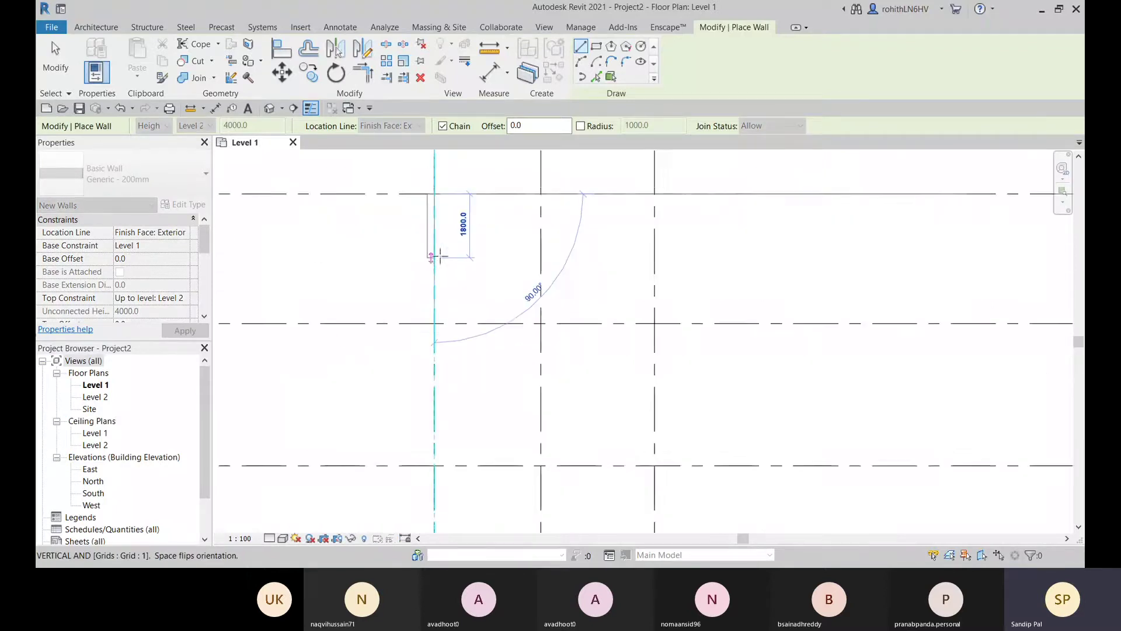
{"action": "middle_click_drag", "start_coordinate": [448, 255], "coordinate": [456, 218]}
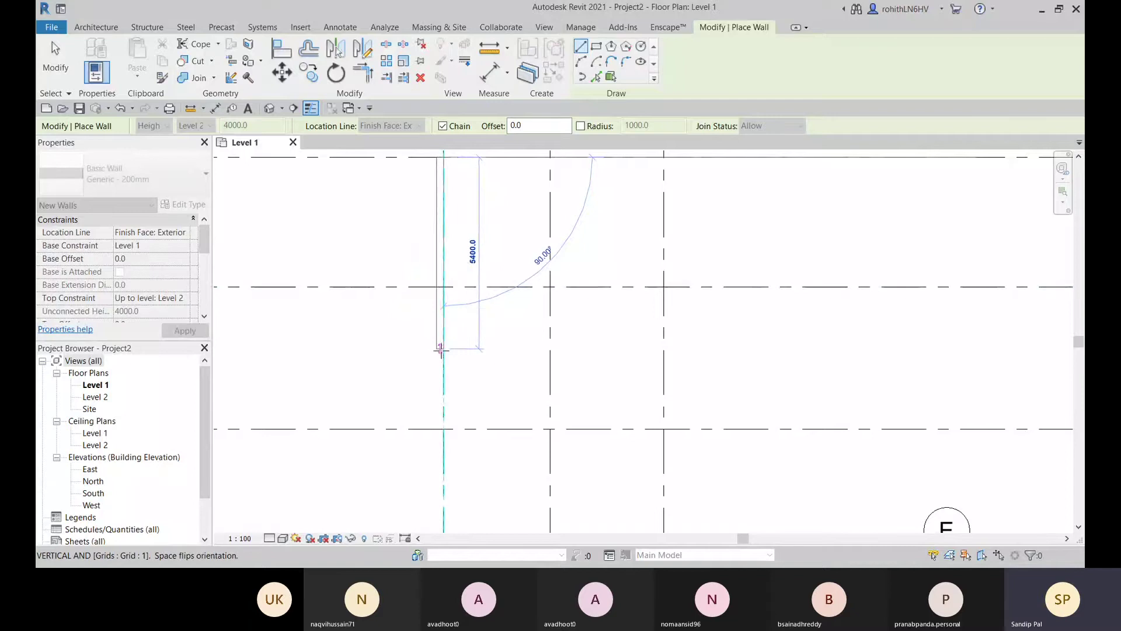
{"action": "scroll", "coordinate": [441, 368], "scroll_direction": "down", "scroll_amount": 2}
{"action": "scroll", "coordinate": [446, 399], "scroll_direction": "down", "scroll_amount": 2}
{"action": "middle_click_drag", "start_coordinate": [460, 413], "coordinate": [468, 301]}
{"action": "scroll", "coordinate": [453, 352], "scroll_direction": "up", "scroll_amount": 1}
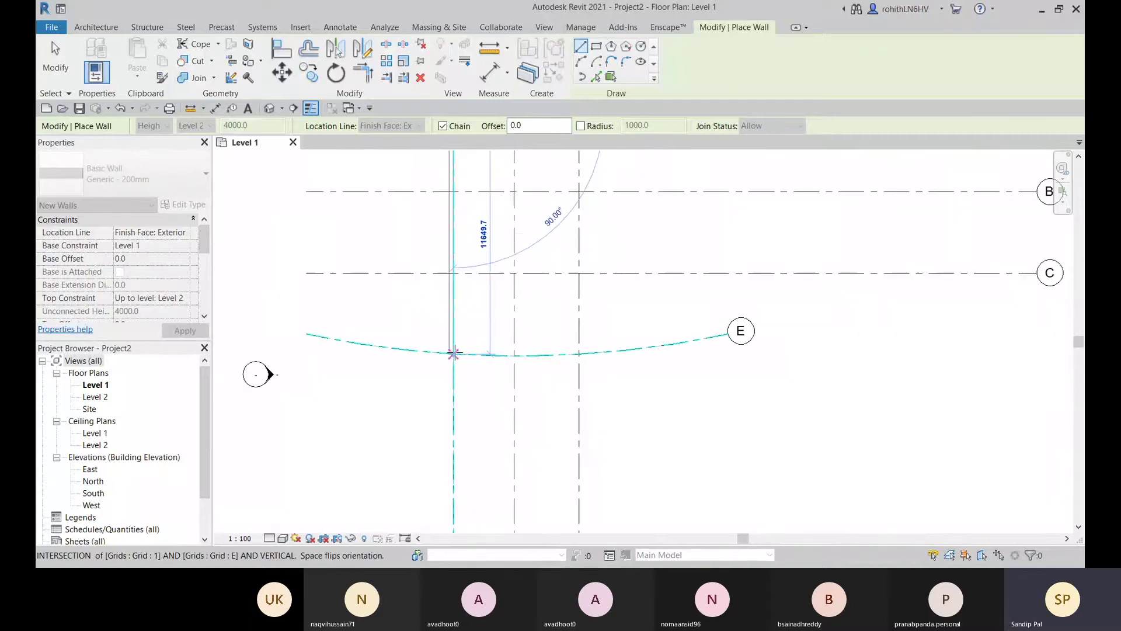
{"action": "left_click", "coordinate": [453, 353]}
- Continue with a Start-End-Radius Arc wall along curved grid E from the first to the third vertical grid
{"action": "scroll", "coordinate": [505, 360], "scroll_direction": "up", "scroll_amount": 1}
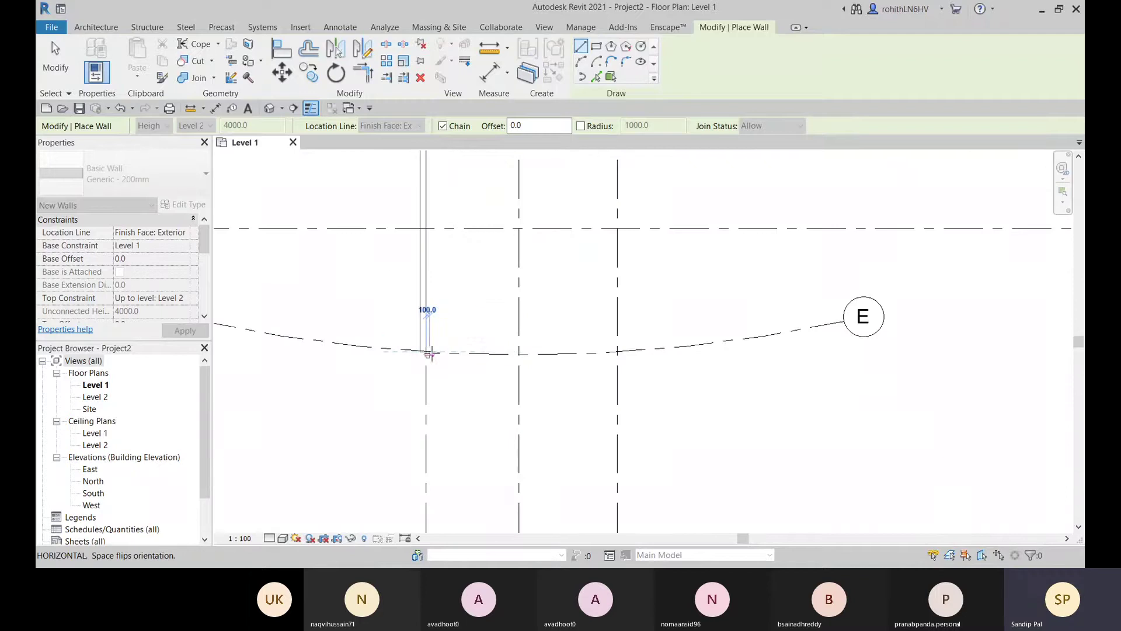
{"action": "scroll", "coordinate": [430, 354], "scroll_direction": "up", "scroll_amount": 1}
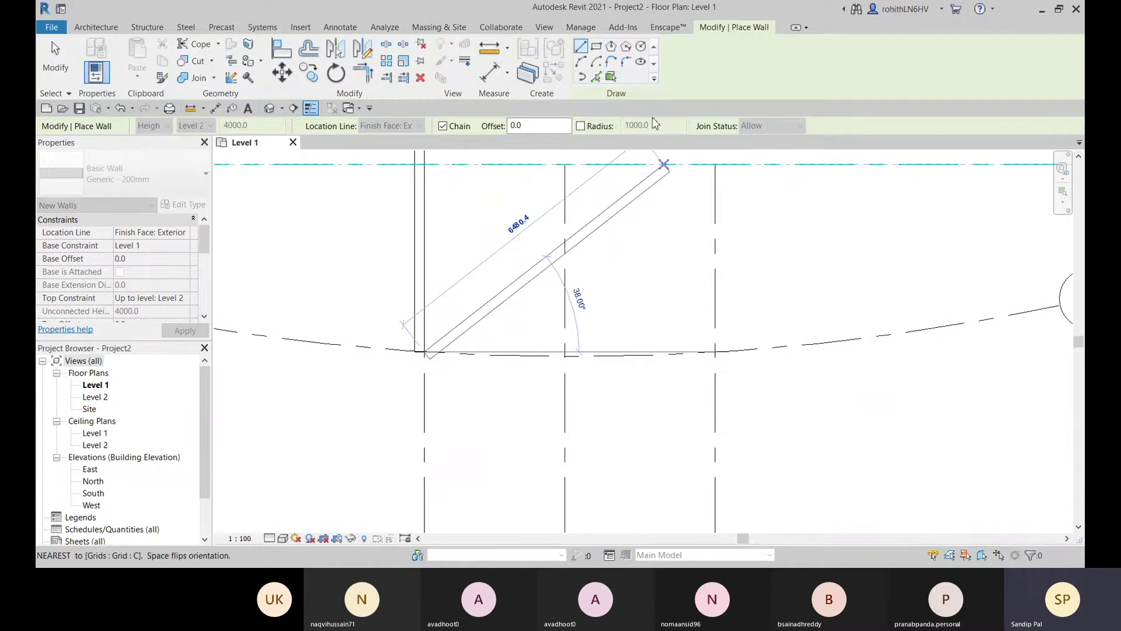
{"action": "left_click", "coordinate": [581, 62]}
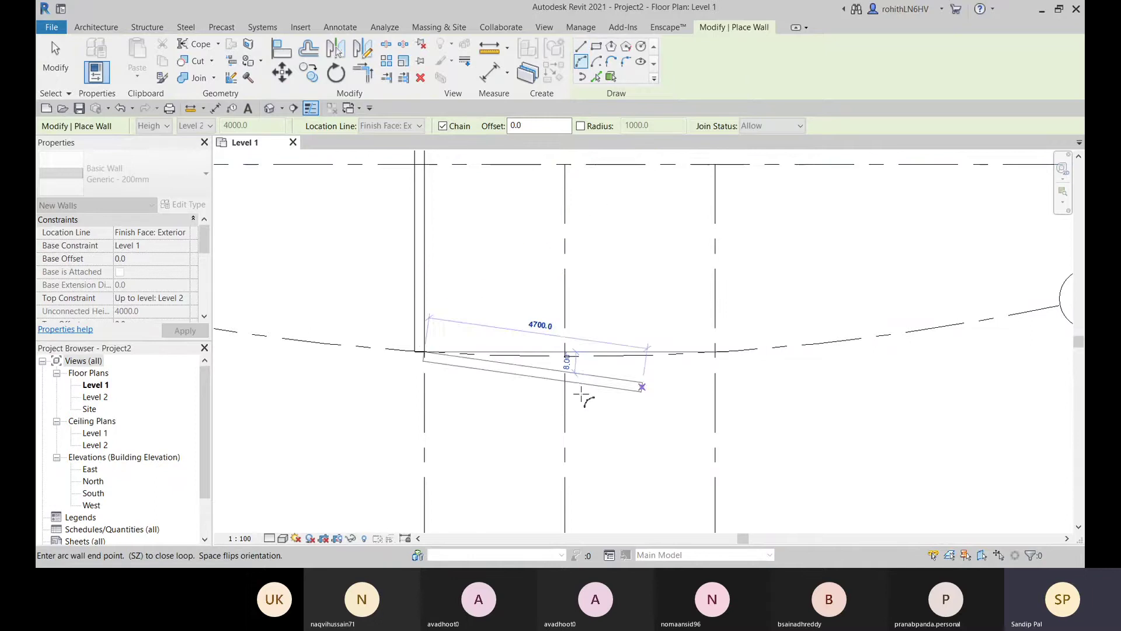
{"action": "left_click", "coordinate": [424, 353]}
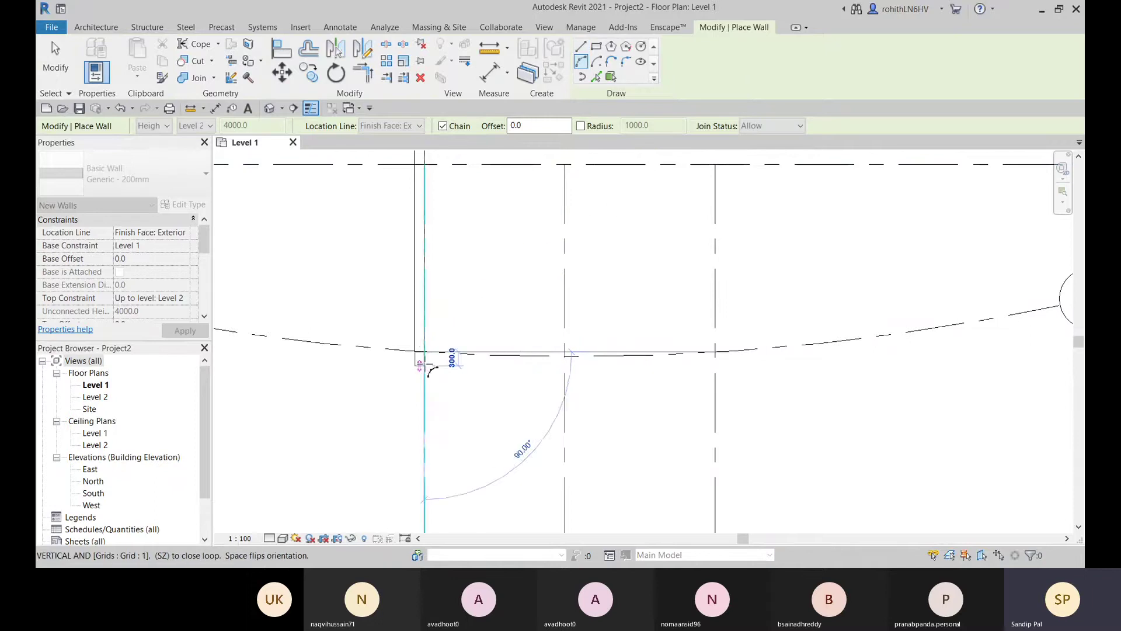
{"action": "left_click", "coordinate": [716, 352]}
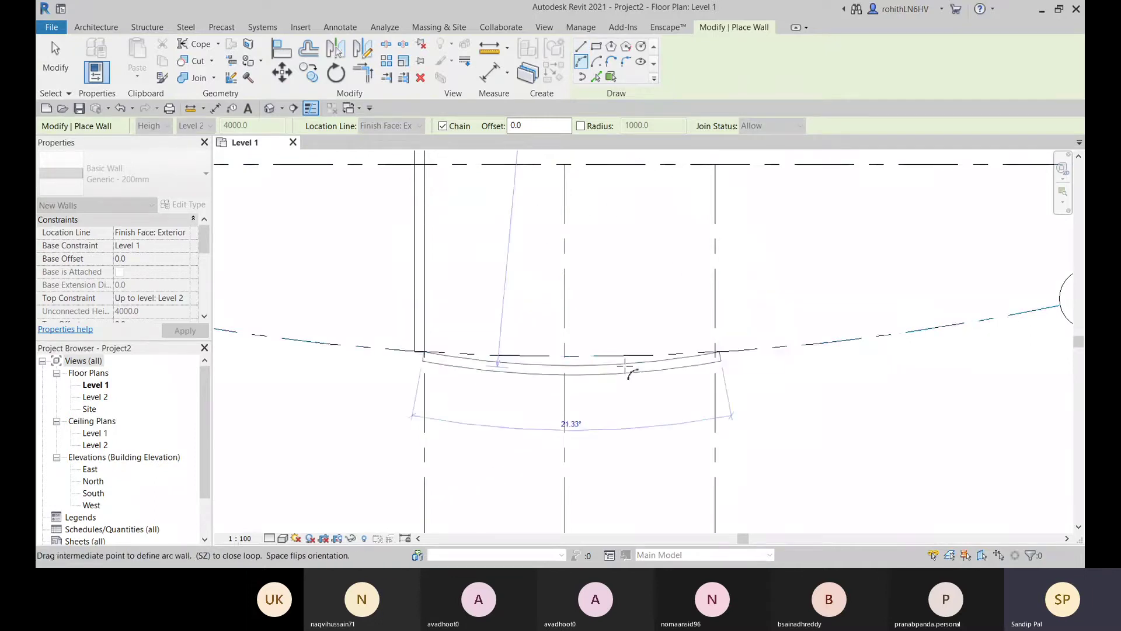
{"action": "left_click", "coordinate": [565, 356]}
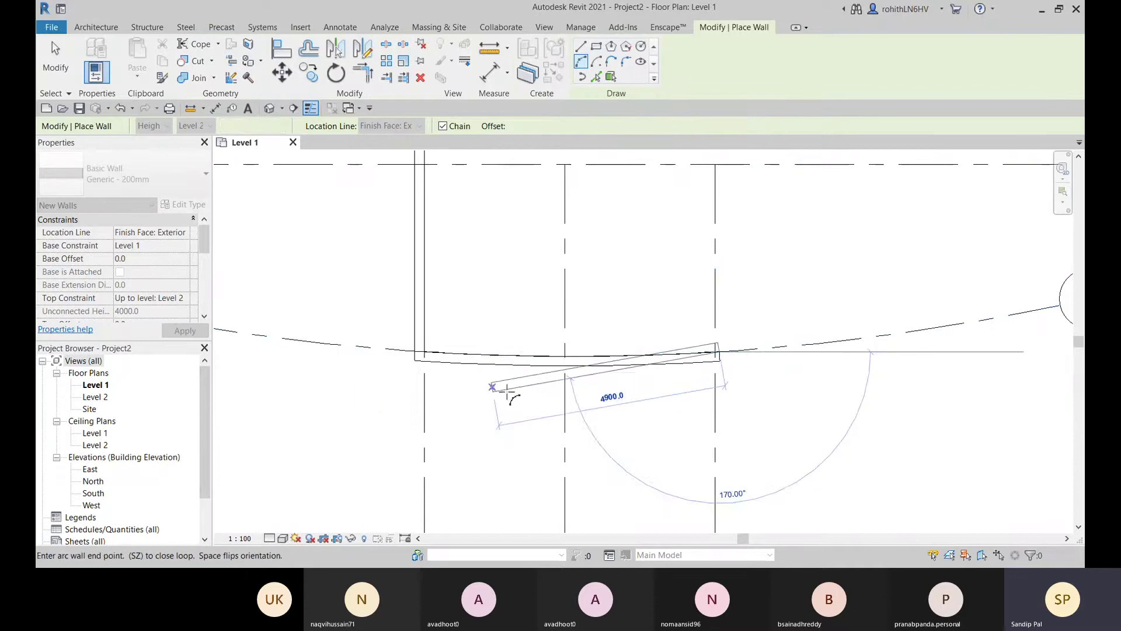
- Try to draw a straight wall up the third vertical grid from the arc wall's end towards grid A
{"action": "middle_click_drag", "start_coordinate": [659, 365], "coordinate": [565, 500]}
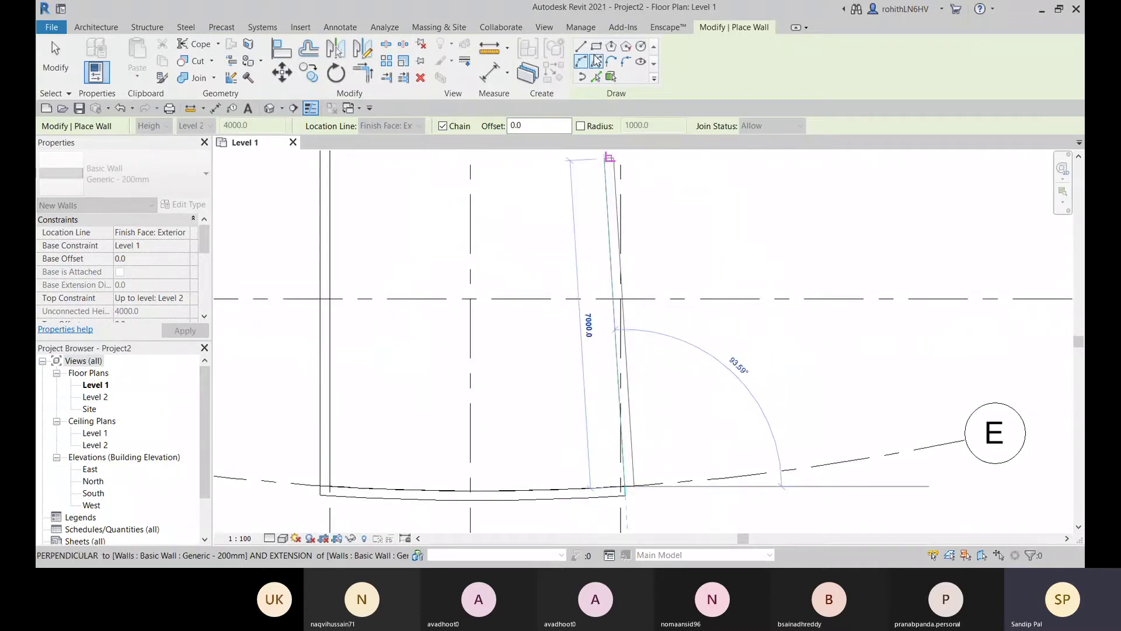
{"action": "middle_click_drag", "start_coordinate": [684, 297], "coordinate": [616, 312]}
{"action": "scroll", "coordinate": [615, 313], "scroll_direction": "down", "scroll_amount": 3}
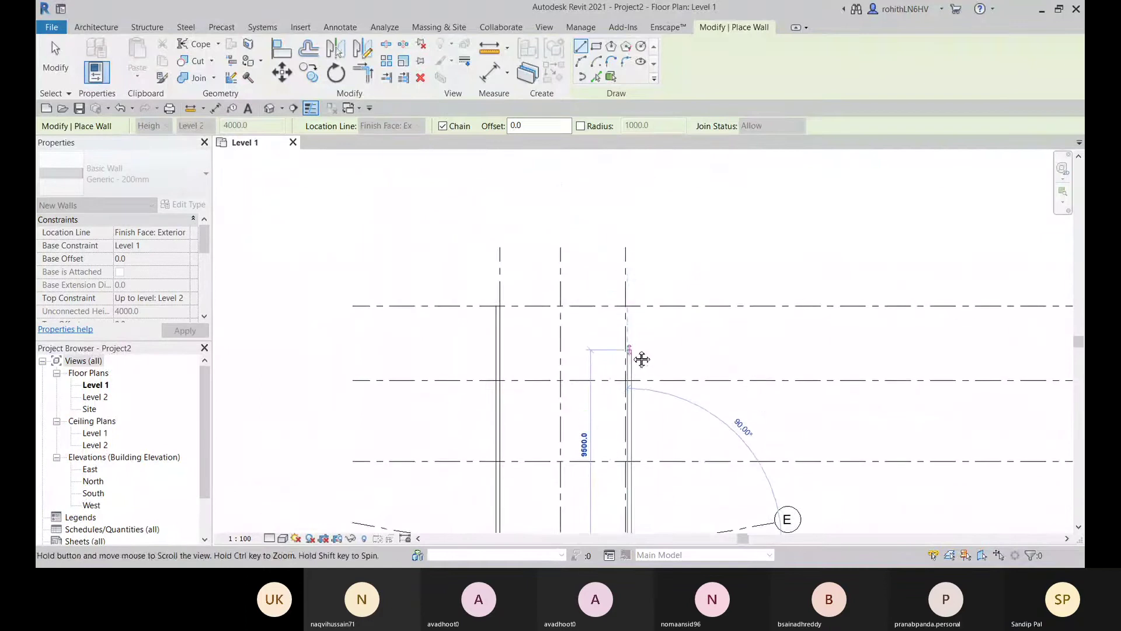
{"action": "scroll", "coordinate": [627, 310], "scroll_direction": "up", "scroll_amount": 4}
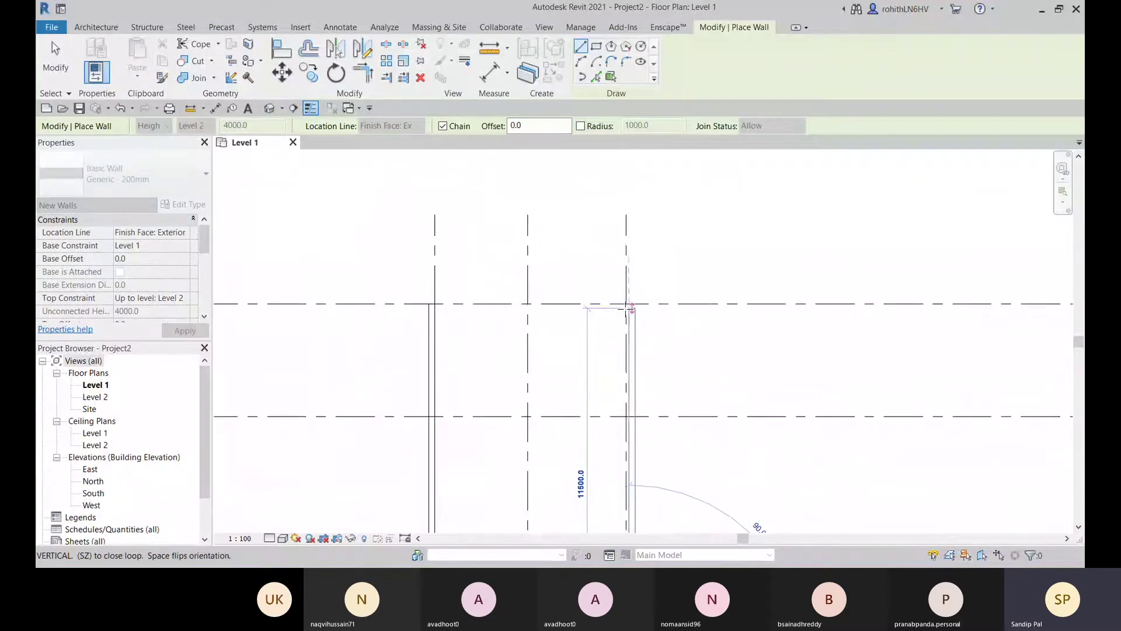
{"action": "scroll", "coordinate": [629, 301], "scroll_direction": "down", "scroll_amount": 4}
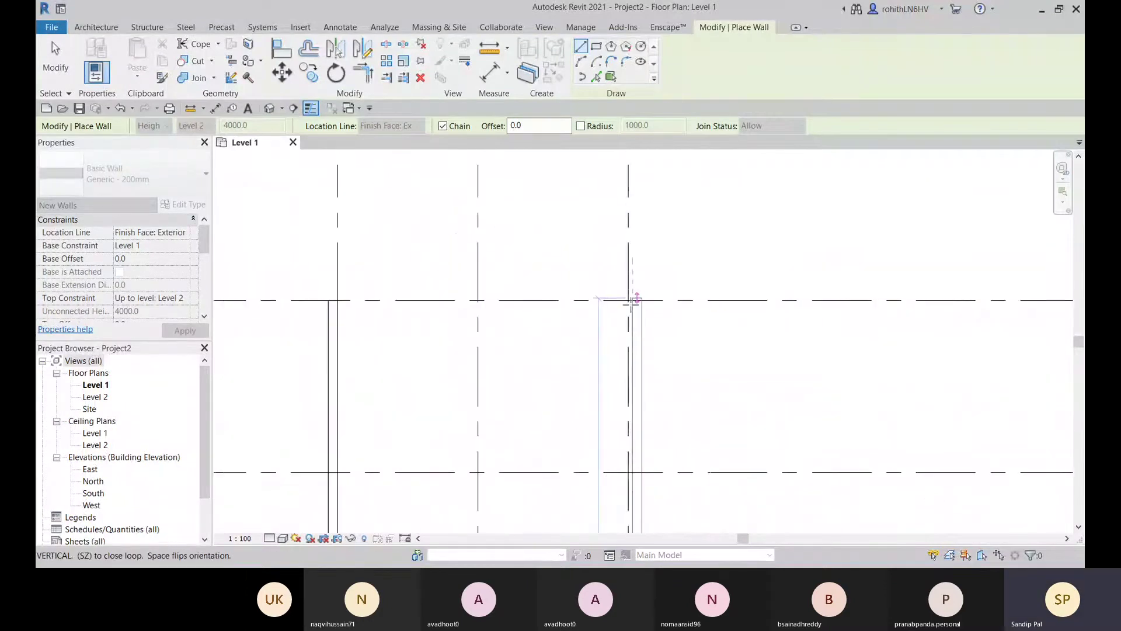
{"action": "scroll", "coordinate": [654, 368], "scroll_direction": "down", "scroll_amount": 1}
{"action": "middle_click_drag", "start_coordinate": [641, 367], "coordinate": [611, 111]}
{"action": "scroll", "coordinate": [606, 331], "scroll_direction": "up", "scroll_amount": 2}
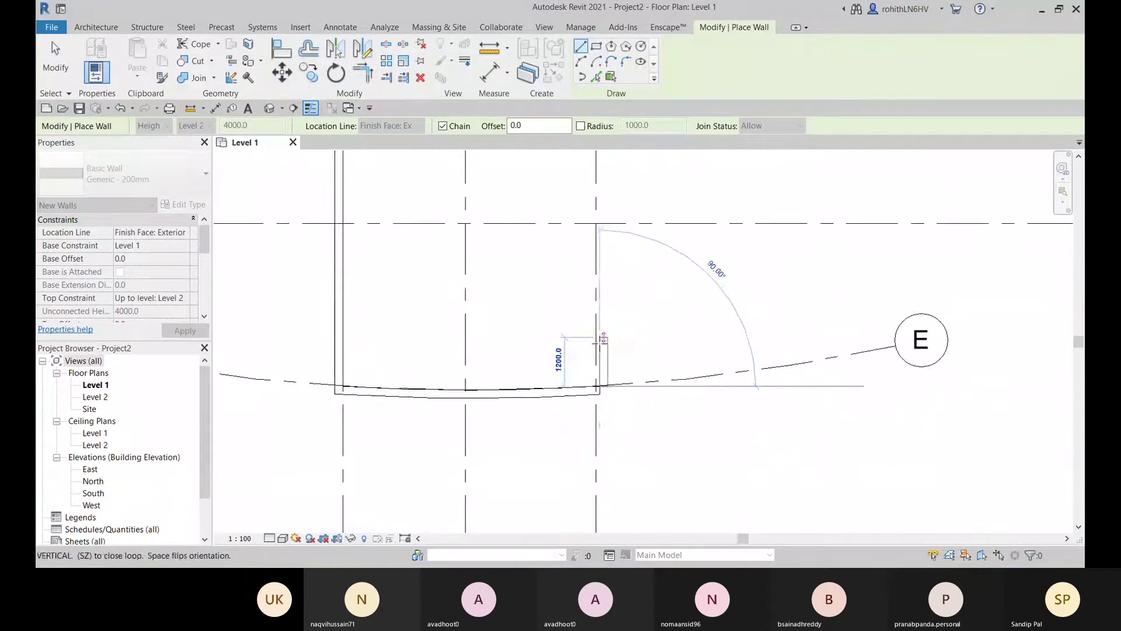
{"action": "middle_click_drag", "start_coordinate": [599, 366], "coordinate": [591, 267]}
{"action": "scroll", "coordinate": [594, 286], "scroll_direction": "up", "scroll_amount": 4}
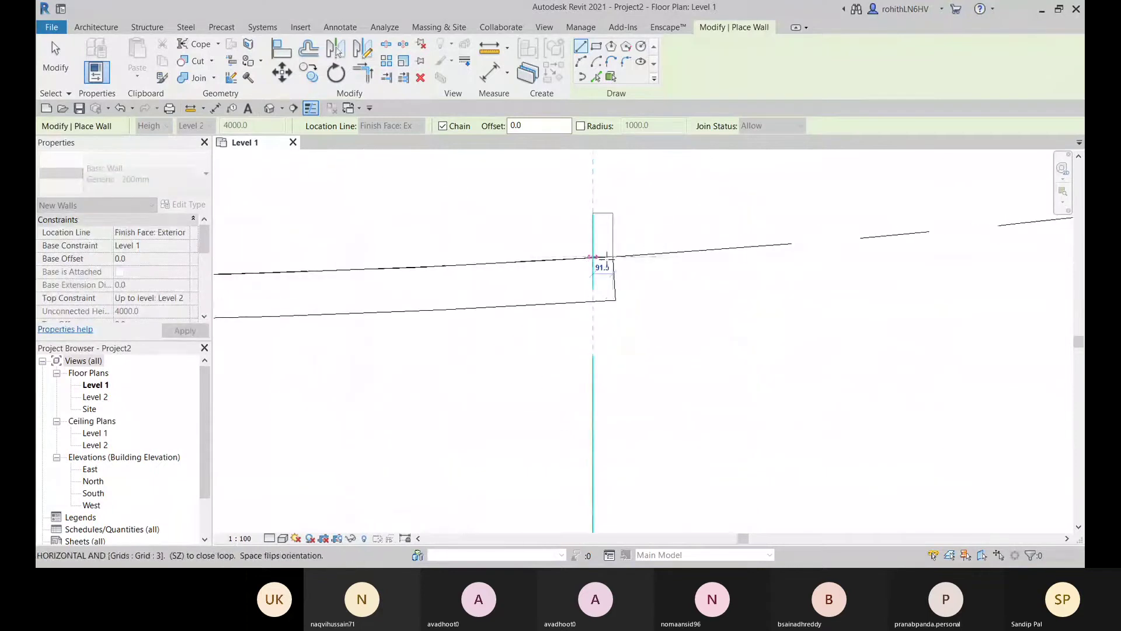
{"action": "left_click", "coordinate": [612, 258]}
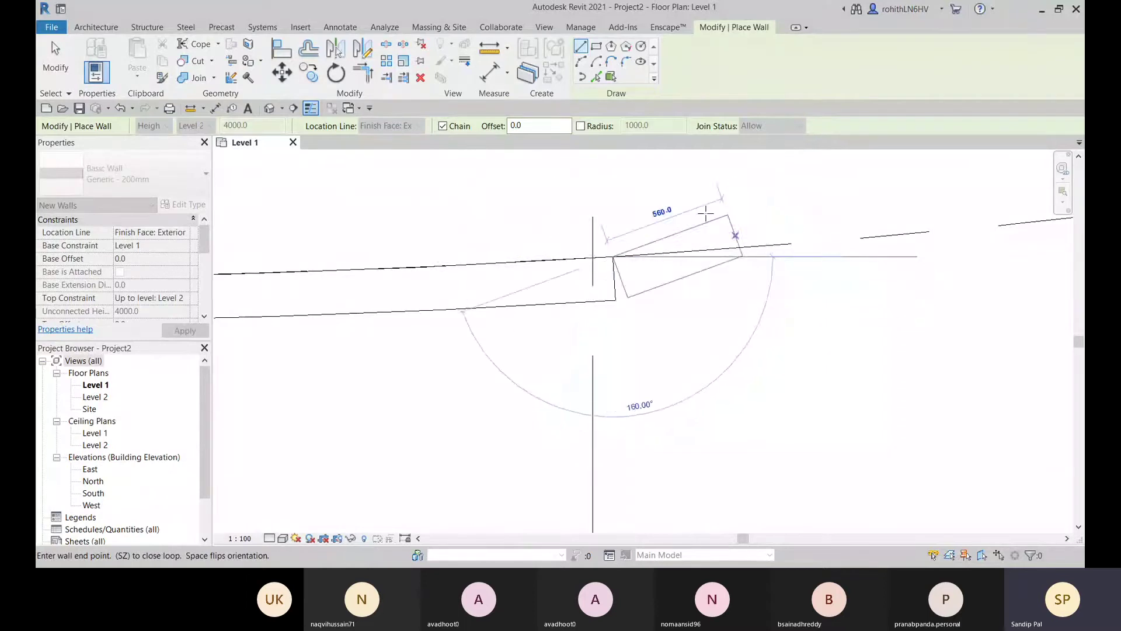
{"action": "right_click", "coordinate": [646, 188]}
{"action": "left_click", "coordinate": [663, 197]}
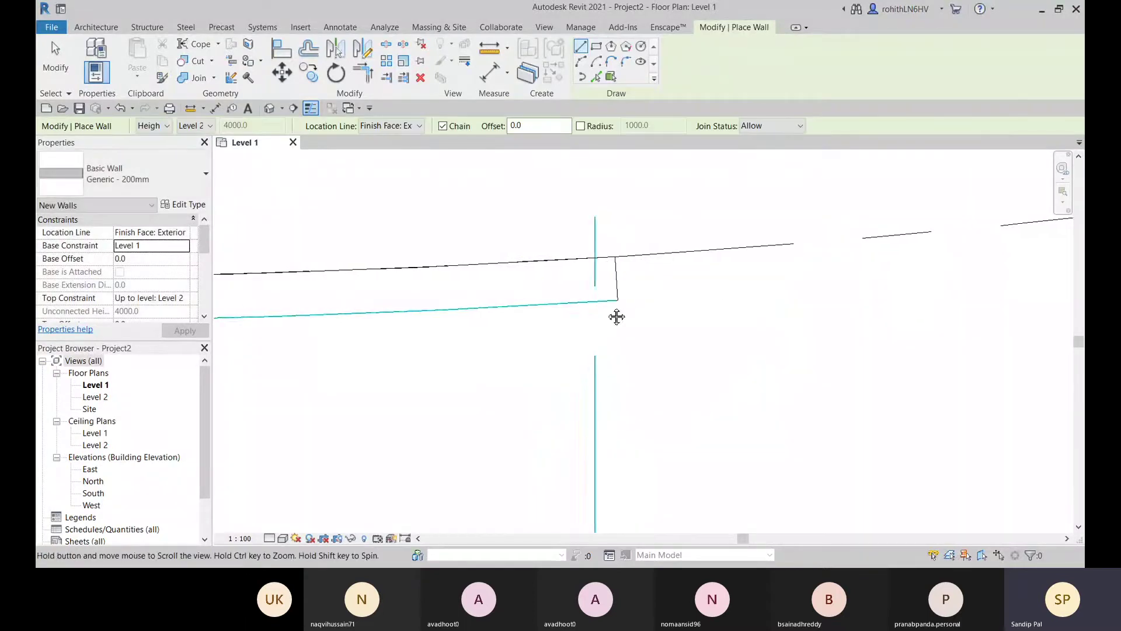
{"action": "middle_click_drag", "start_coordinate": [616, 317], "coordinate": [654, 328]}
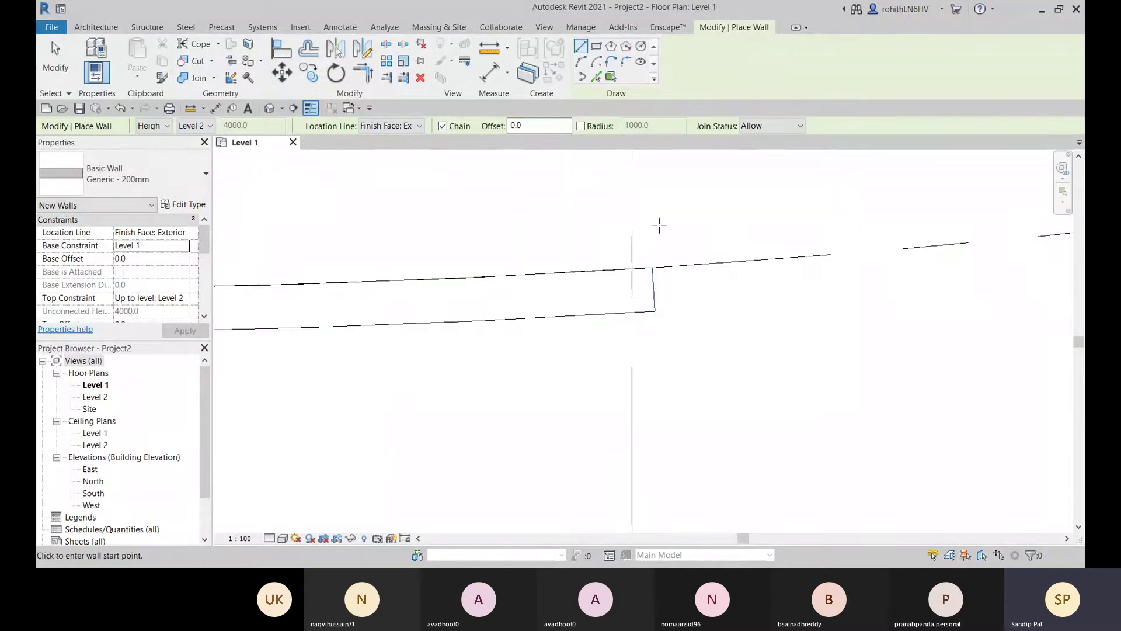
{"action": "middle_click_drag", "start_coordinate": [650, 225], "coordinate": [639, 276]}
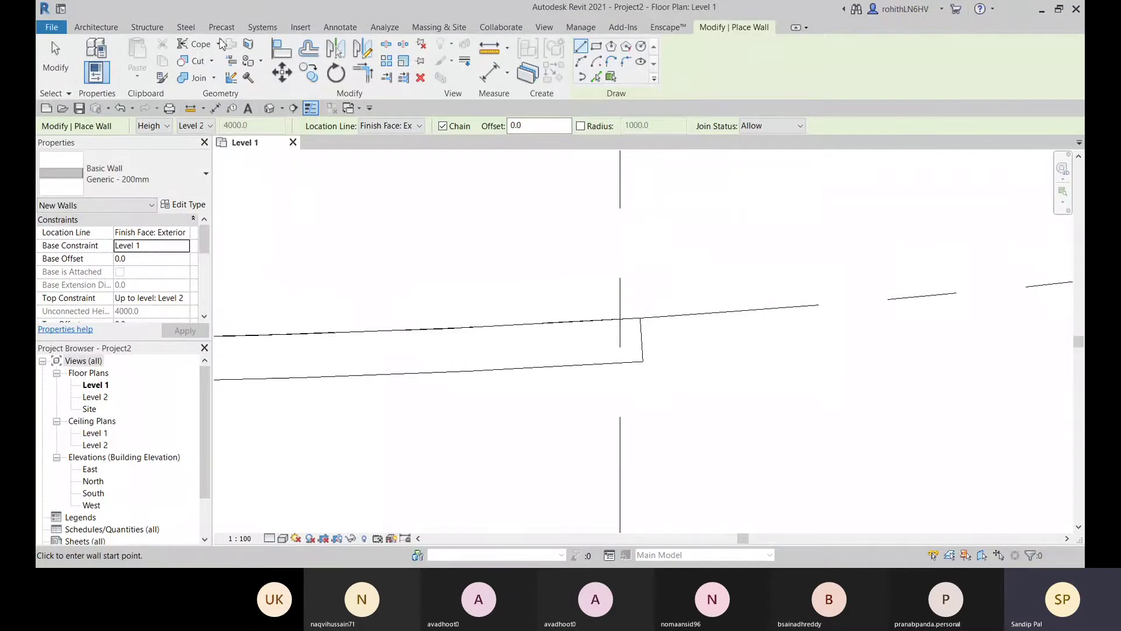
{"action": "middle_click_drag", "start_coordinate": [686, 297], "coordinate": [699, 283]}
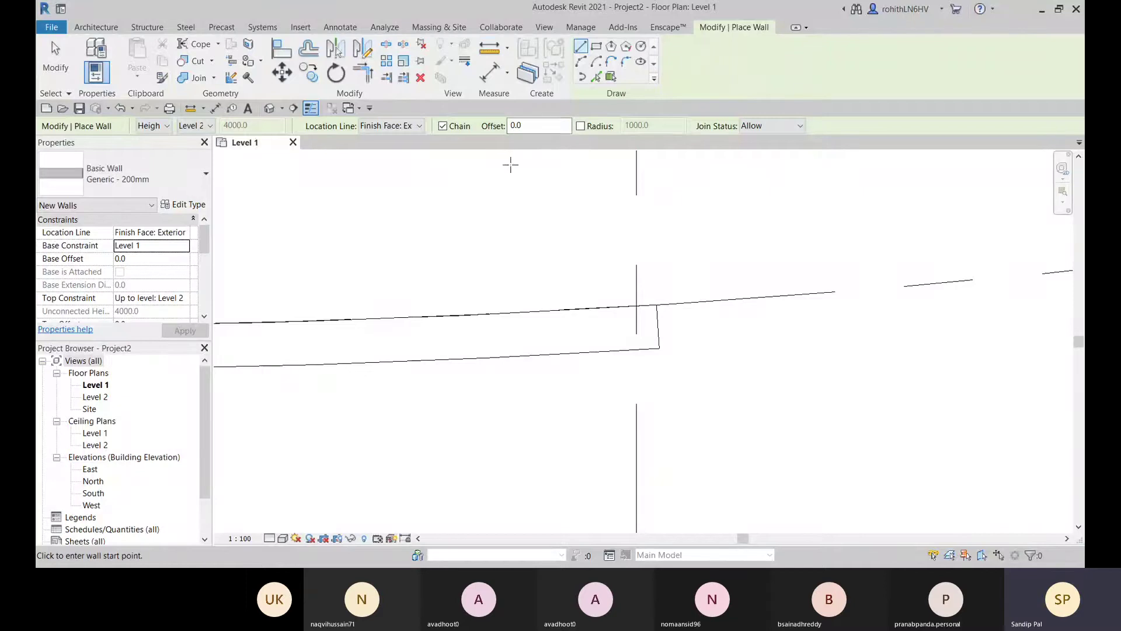
- Pull the arc wall's end back along curved grid E so it finishes on the third vertical grid
{"action": "key", "text": "Escape"}
{"action": "key", "text": "Escape"}
{"action": "left_click", "coordinate": [657, 319]}
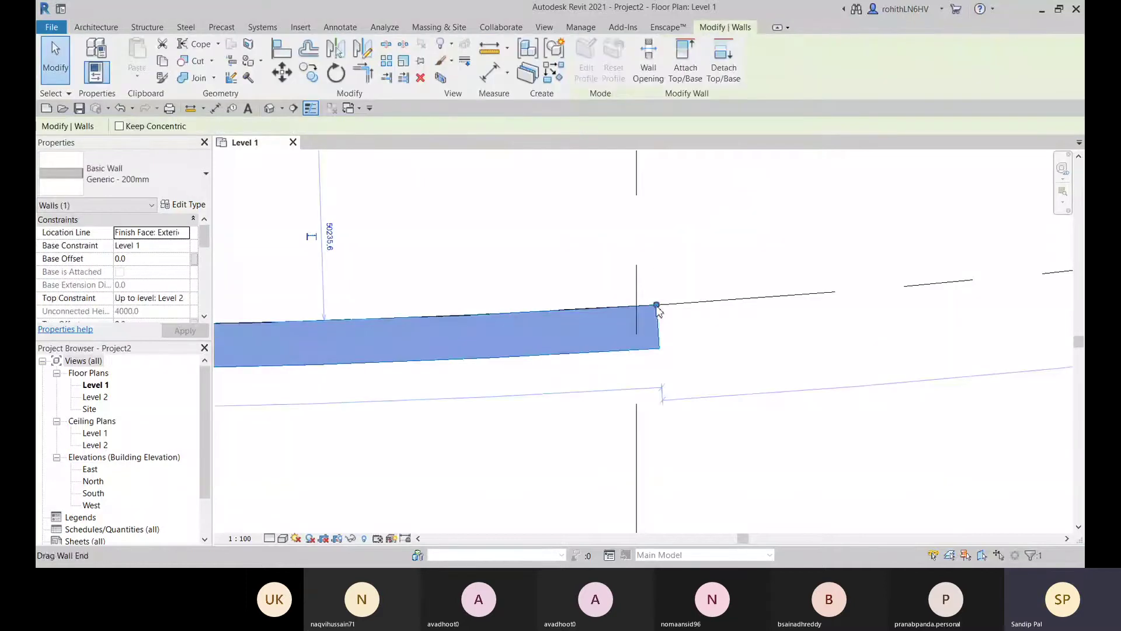
{"action": "mouse_move", "coordinate": [656, 305]}
{"action": "left_mouse_down"}
{"action": "mouse_move", "coordinate": [630, 308]}
{"action": "mouse_move", "coordinate": [693, 305]}
{"action": "mouse_move", "coordinate": [624, 307]}
{"action": "mouse_move", "coordinate": [648, 304]}
{"action": "mouse_move", "coordinate": [636, 307]}
{"action": "left_mouse_up"}
{"action": "scroll", "coordinate": [643, 316], "scroll_direction": "up", "scroll_amount": 4}
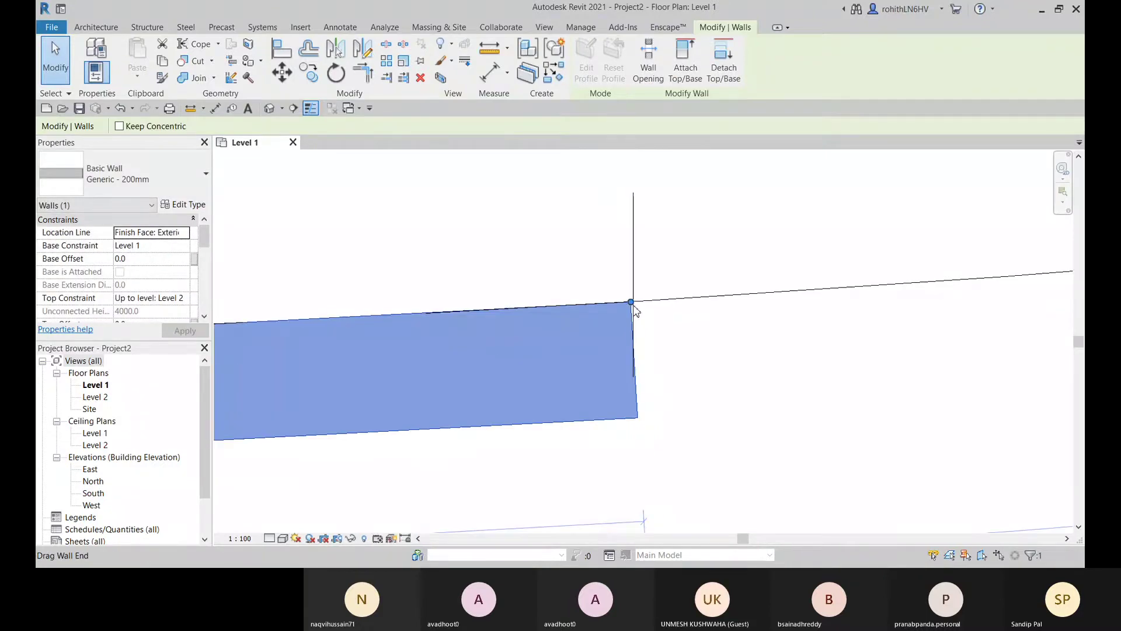
{"action": "left_click_drag", "start_coordinate": [632, 303], "coordinate": [642, 308]}
{"action": "scroll", "coordinate": [643, 308], "scroll_direction": "down", "scroll_amount": 6}
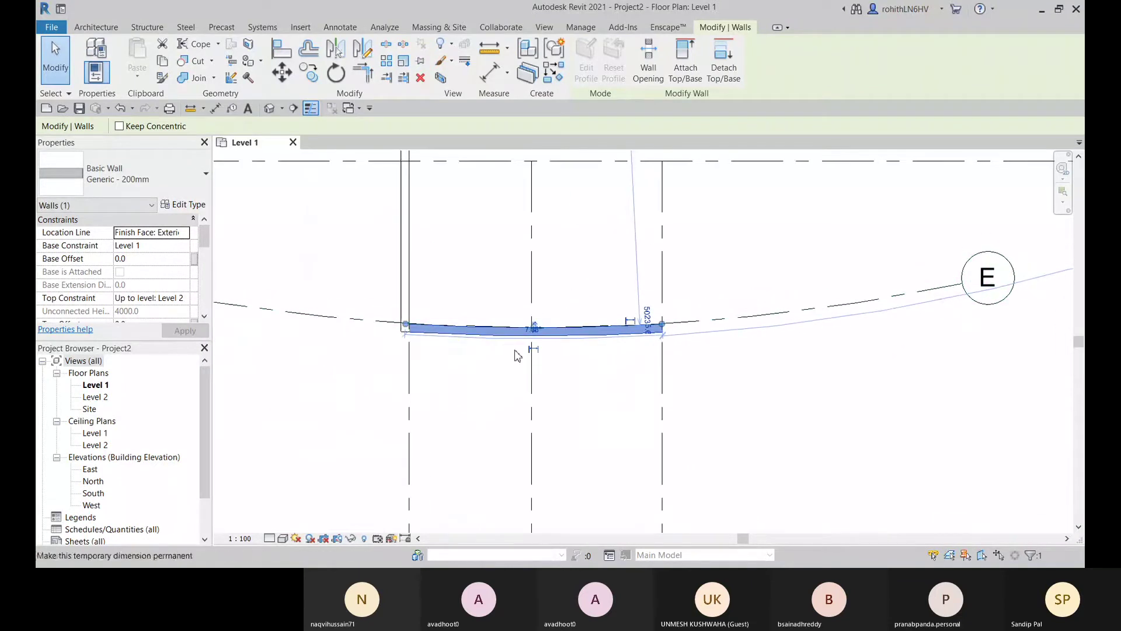
{"action": "scroll", "coordinate": [467, 341], "scroll_direction": "up", "scroll_amount": 4}
{"action": "scroll", "coordinate": [424, 300], "scroll_direction": "down", "scroll_amount": 3}
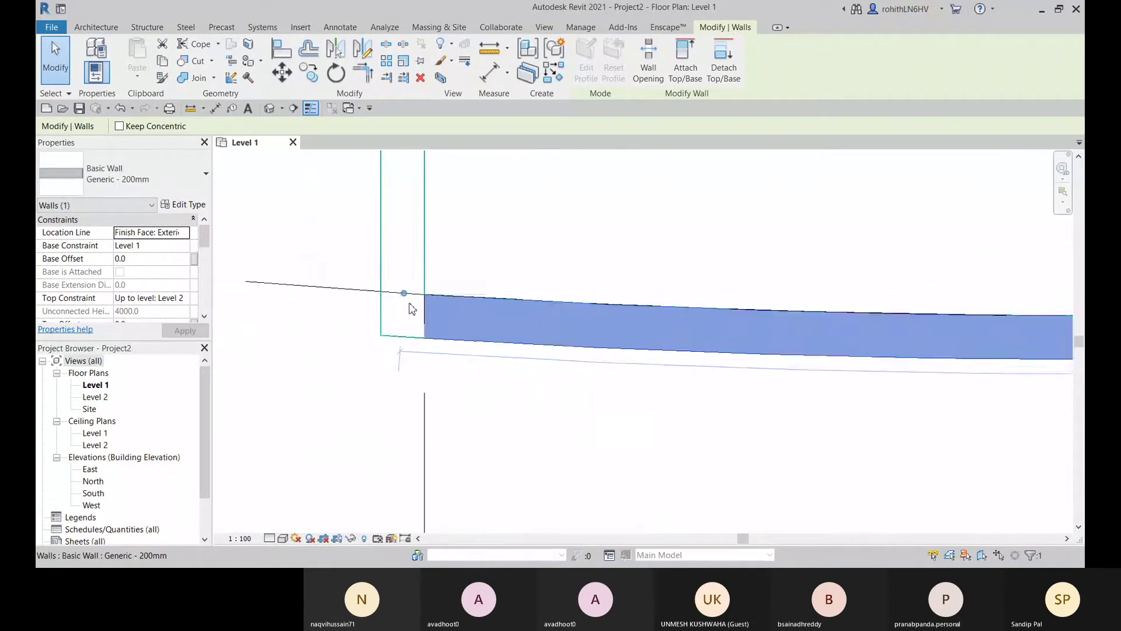
{"action": "scroll", "coordinate": [425, 299], "scroll_direction": "down", "scroll_amount": 3}
{"action": "middle_click_drag", "start_coordinate": [623, 329], "coordinate": [456, 403]}
{"action": "middle_click_drag", "start_coordinate": [528, 373], "coordinate": [705, 372]}
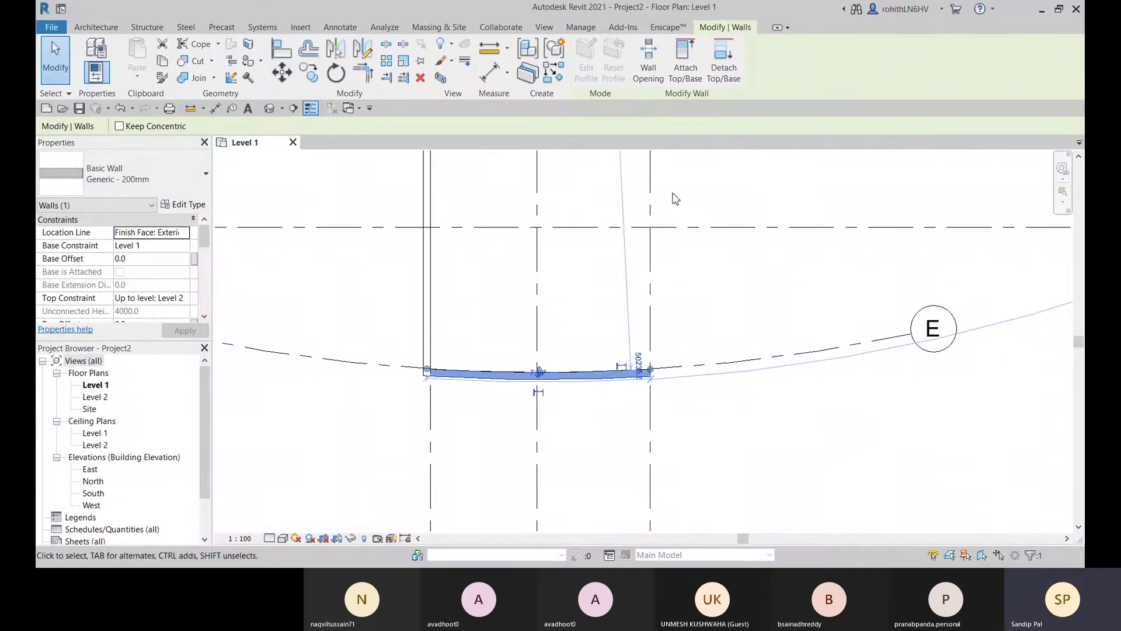
{"action": "key", "text": "w"}
{"action": "key", "text": "a"}
{"action": "scroll", "coordinate": [648, 374], "scroll_direction": "up", "scroll_amount": 3}
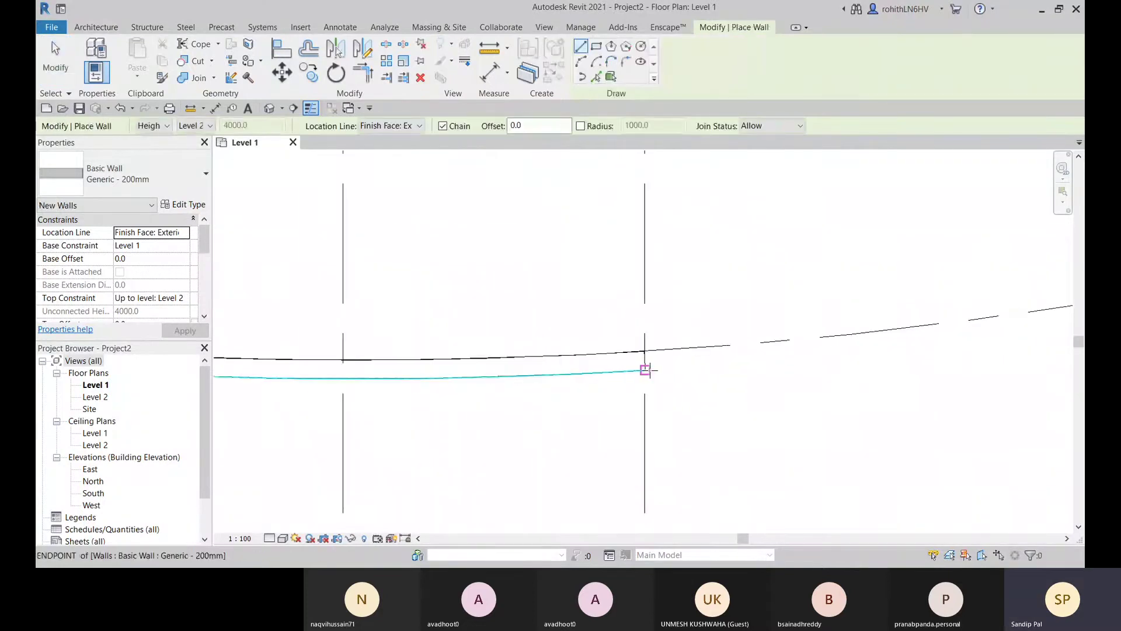
{"action": "left_click", "coordinate": [646, 370]}
{"action": "key", "text": "Escape"}
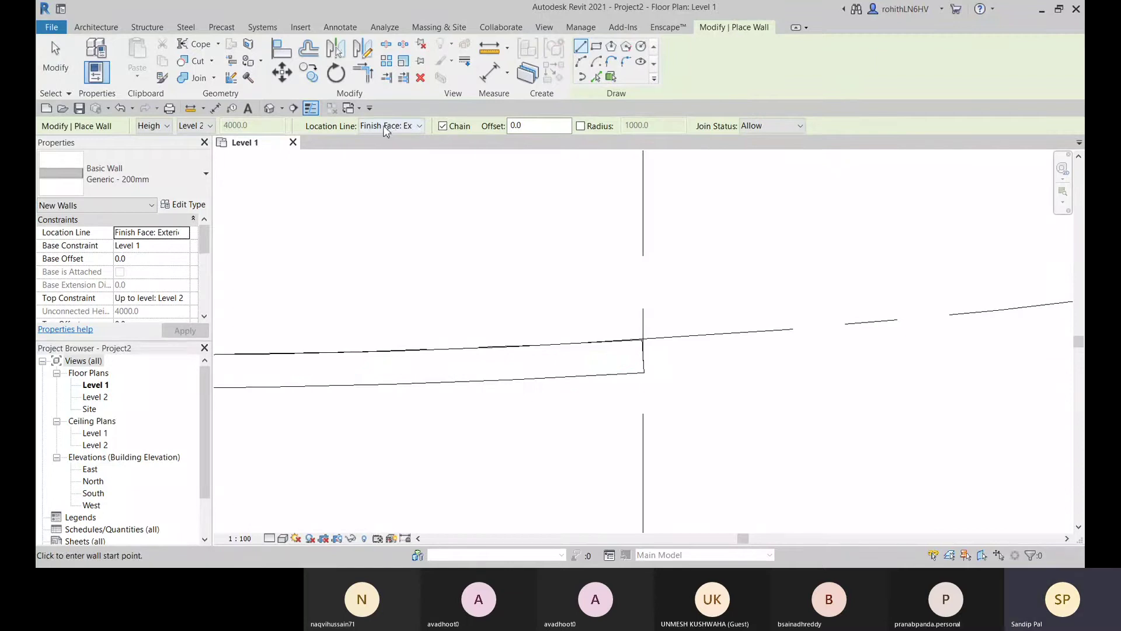
{"action": "left_click", "coordinate": [642, 339]}
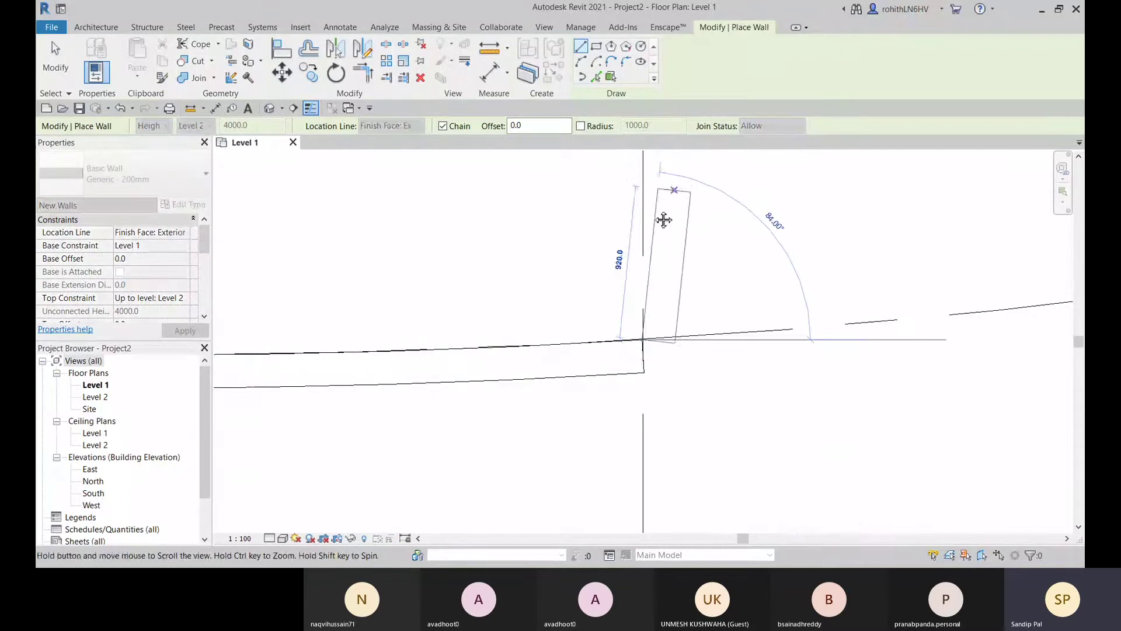
{"action": "middle_click_drag", "start_coordinate": [663, 220], "coordinate": [637, 431]}
{"action": "scroll", "coordinate": [626, 314], "scroll_direction": "down", "scroll_amount": 4}
{"action": "key", "text": "Escape"}
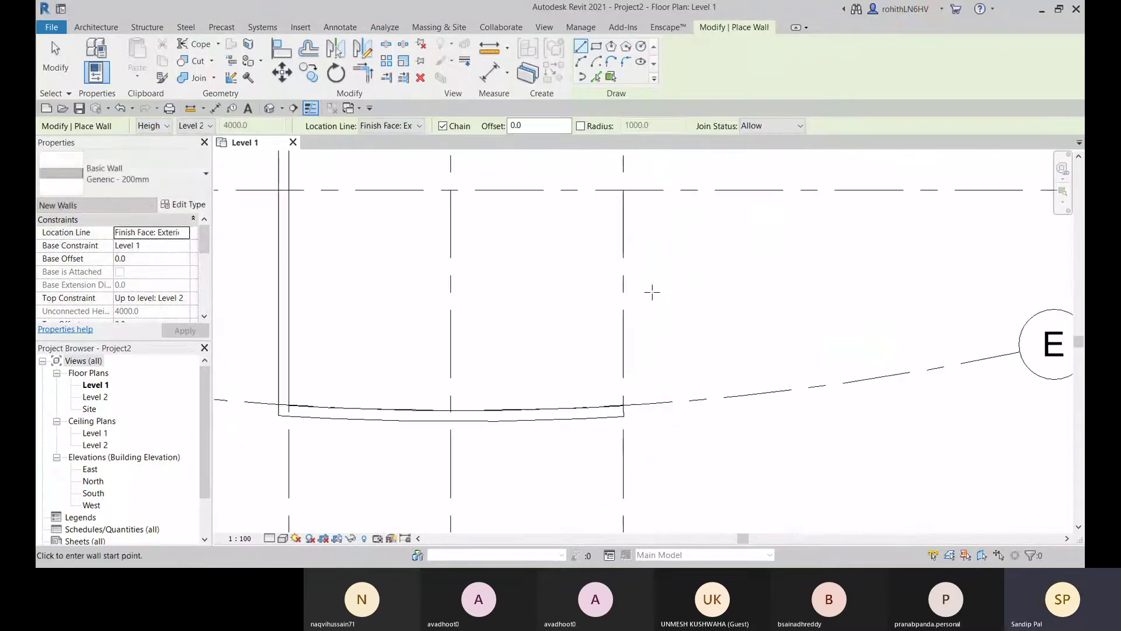
- Draw a straight Generic - 200mm wall along grid A from the first to the third vertical grid
{"action": "scroll", "coordinate": [653, 292], "scroll_direction": "down", "scroll_amount": 4}
{"action": "middle_click_drag", "start_coordinate": [588, 300], "coordinate": [573, 308]}
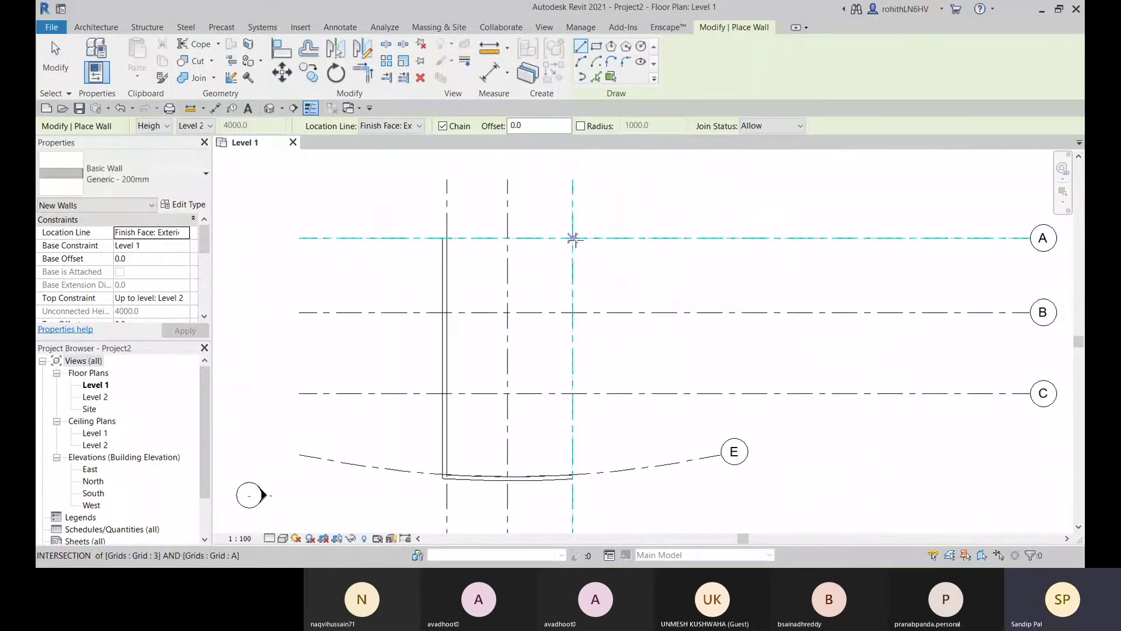
{"action": "scroll", "coordinate": [439, 237], "scroll_direction": "up", "scroll_amount": 5}
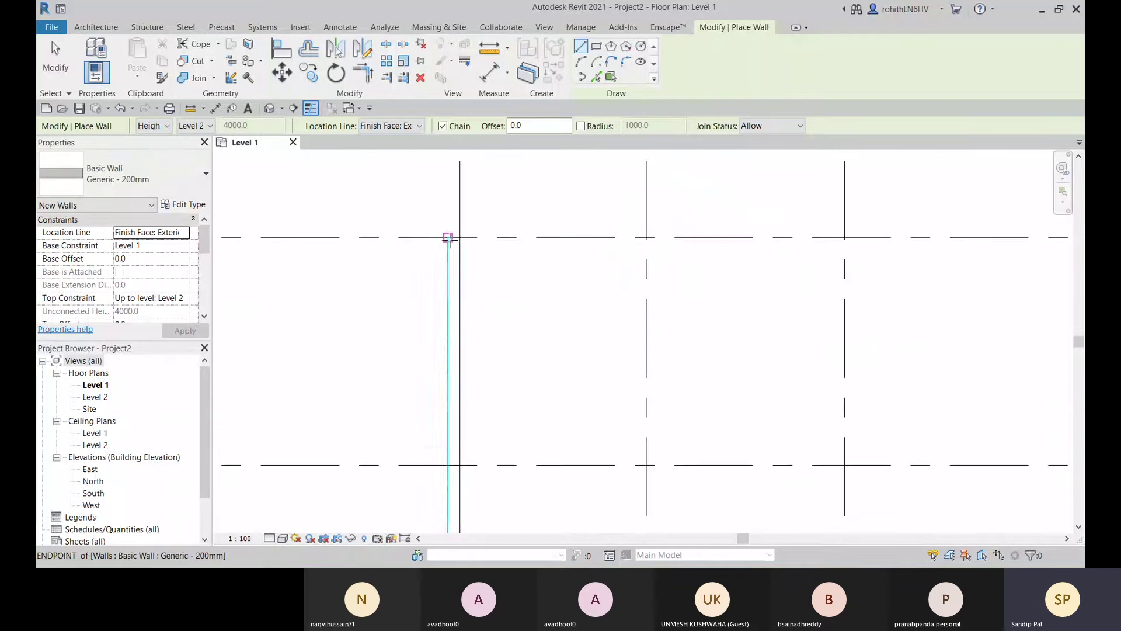
{"action": "left_click", "coordinate": [460, 238]}
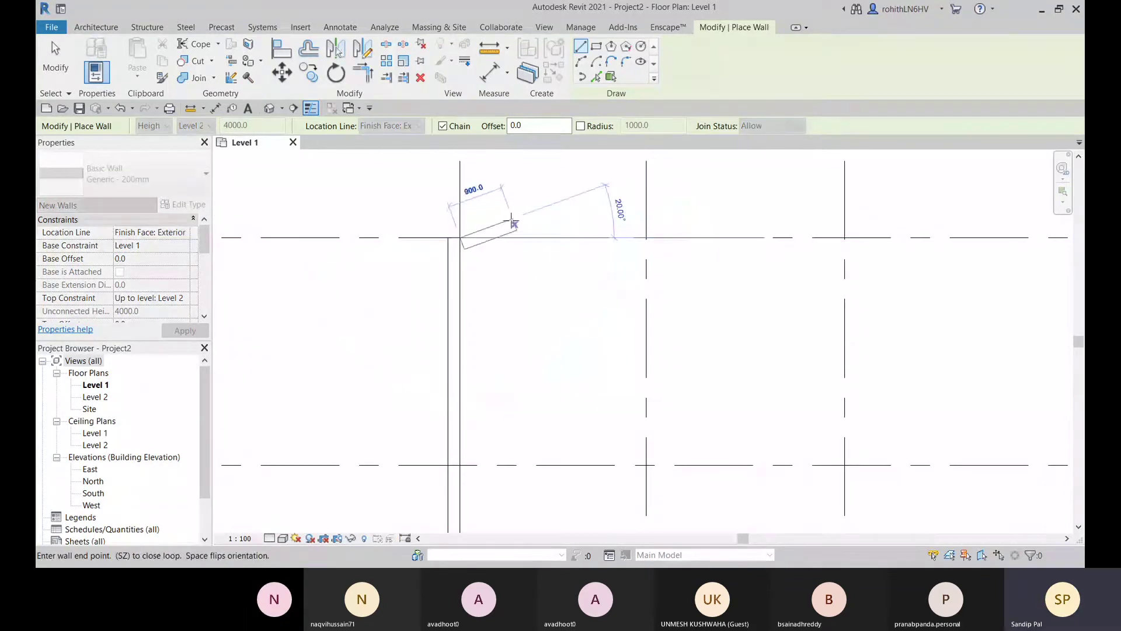
{"action": "key", "text": "Escape"}
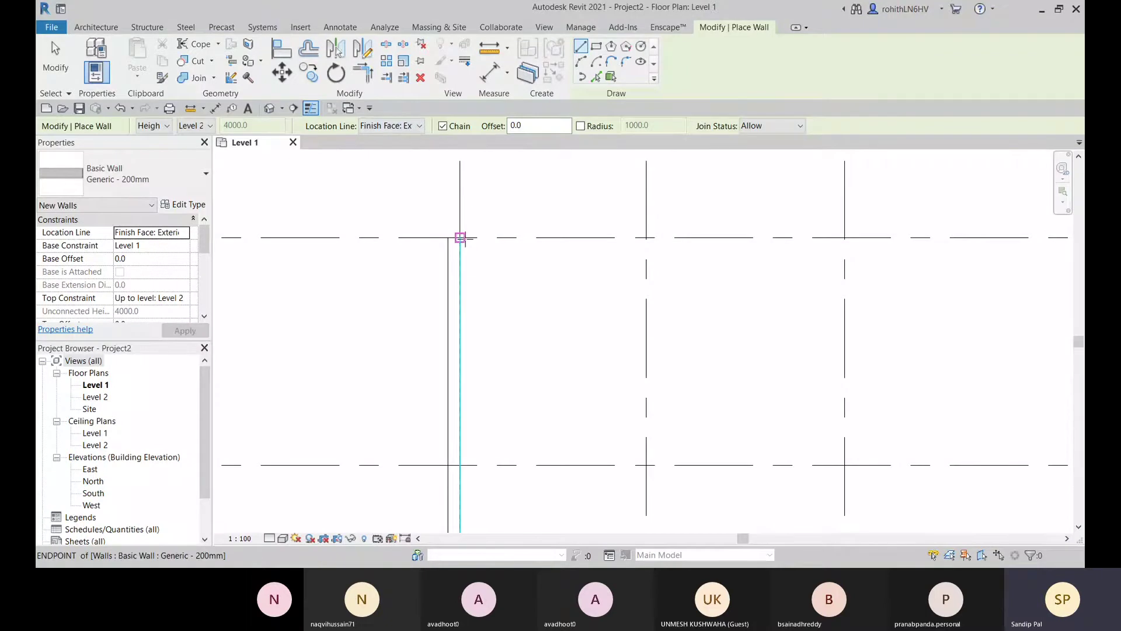
{"action": "left_click", "coordinate": [460, 237]}
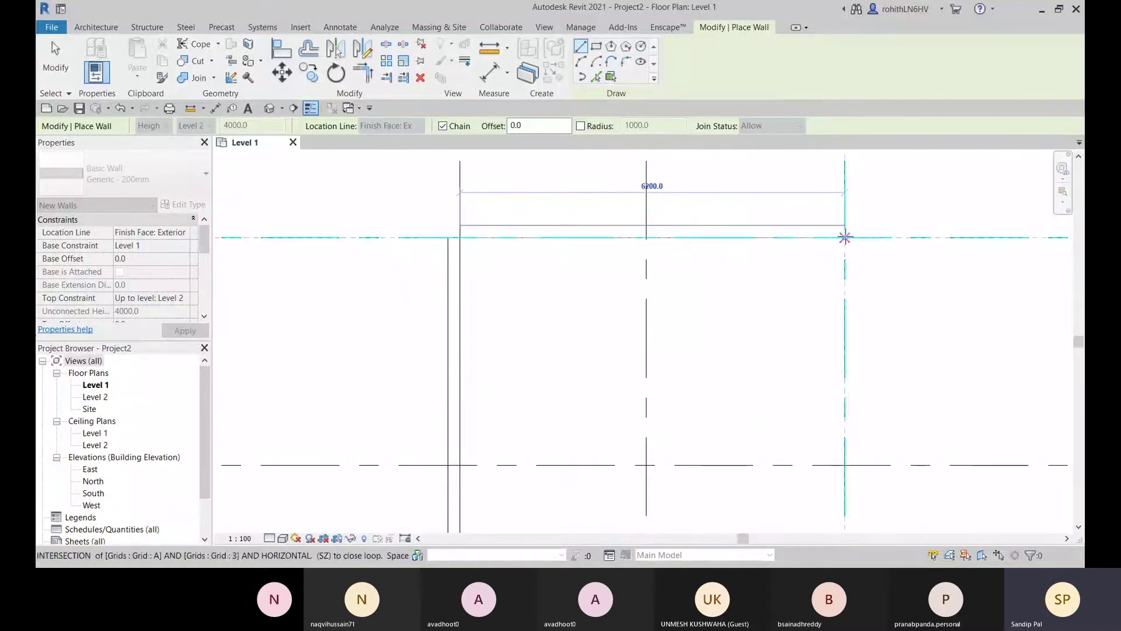
{"action": "left_click", "coordinate": [845, 237]}
- Continue with a straight wall down the third vertical grid to the arc wall's end, closing the outline and ending the chain
{"action": "scroll", "coordinate": [847, 327], "scroll_direction": "down", "scroll_amount": 2}
{"action": "middle_click_drag", "start_coordinate": [847, 327], "coordinate": [778, 216]}
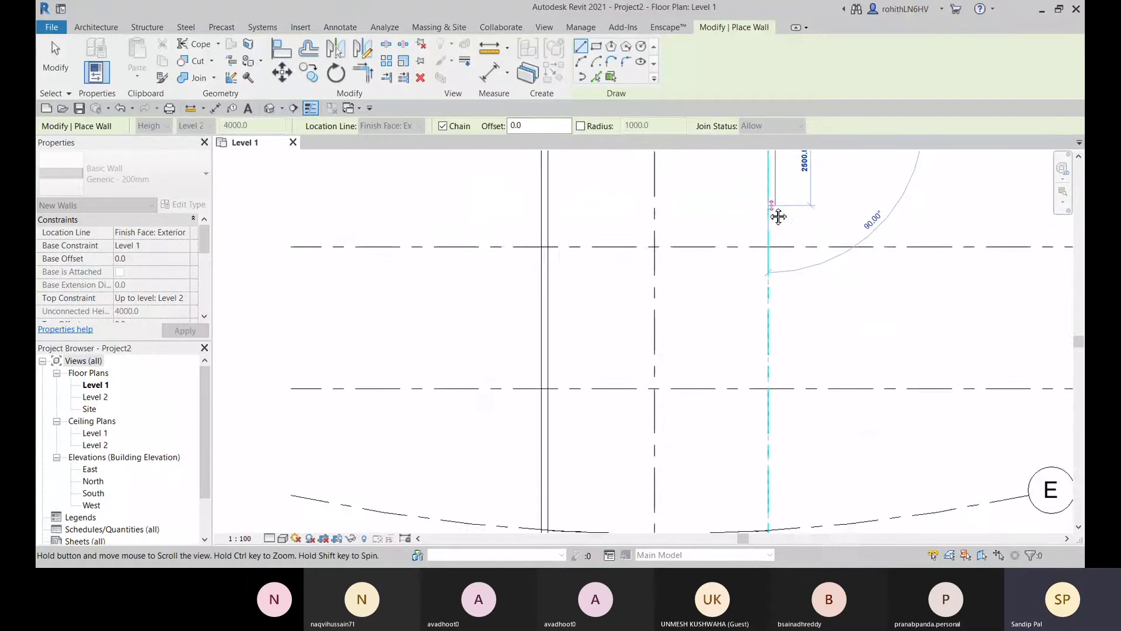
{"action": "middle_click_drag", "start_coordinate": [769, 383], "coordinate": [758, 243]}
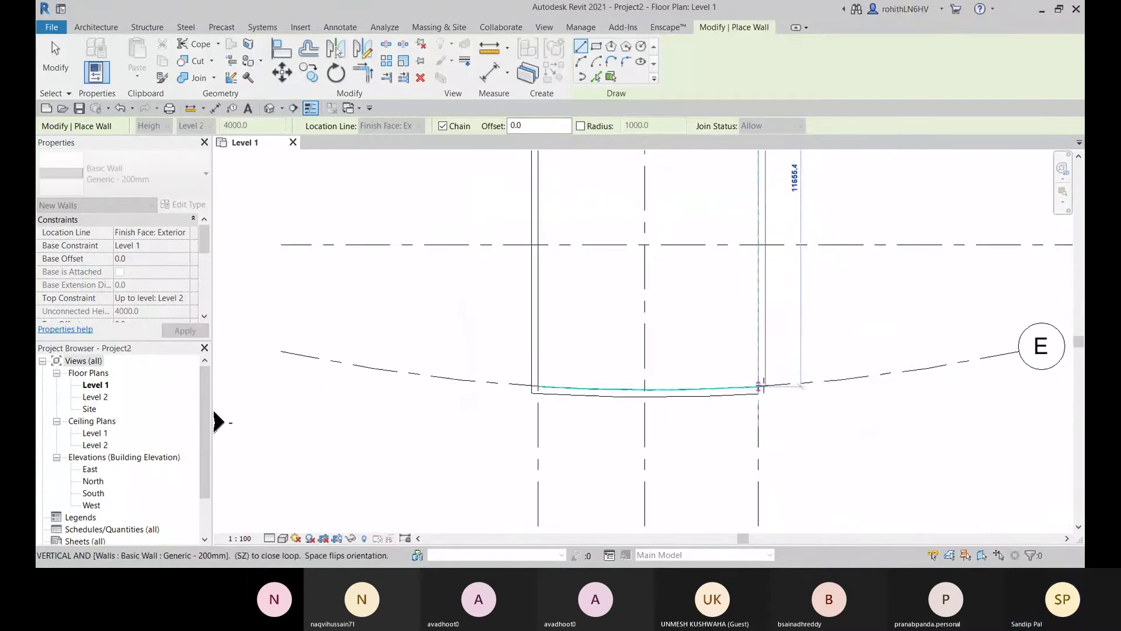
{"action": "left_click", "coordinate": [759, 385]}
{"action": "scroll", "coordinate": [759, 385], "scroll_direction": "up", "scroll_amount": 4}
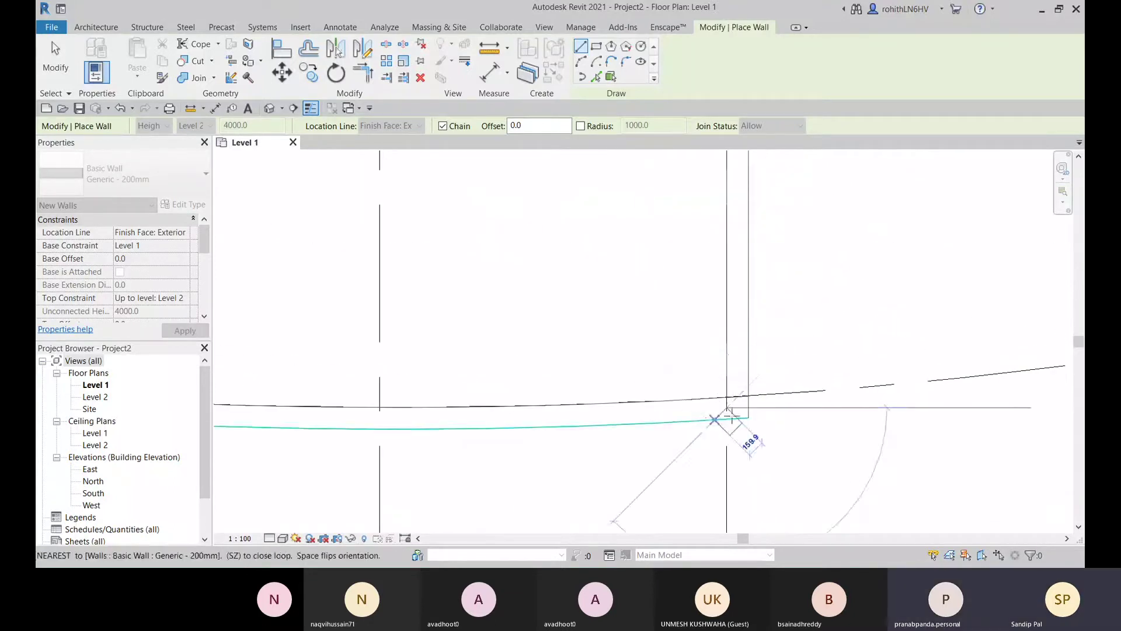
{"action": "right_click", "coordinate": [785, 252]}
{"action": "left_click", "coordinate": [806, 267]}
{"action": "scroll", "coordinate": [807, 272], "scroll_direction": "down", "scroll_amount": 4}
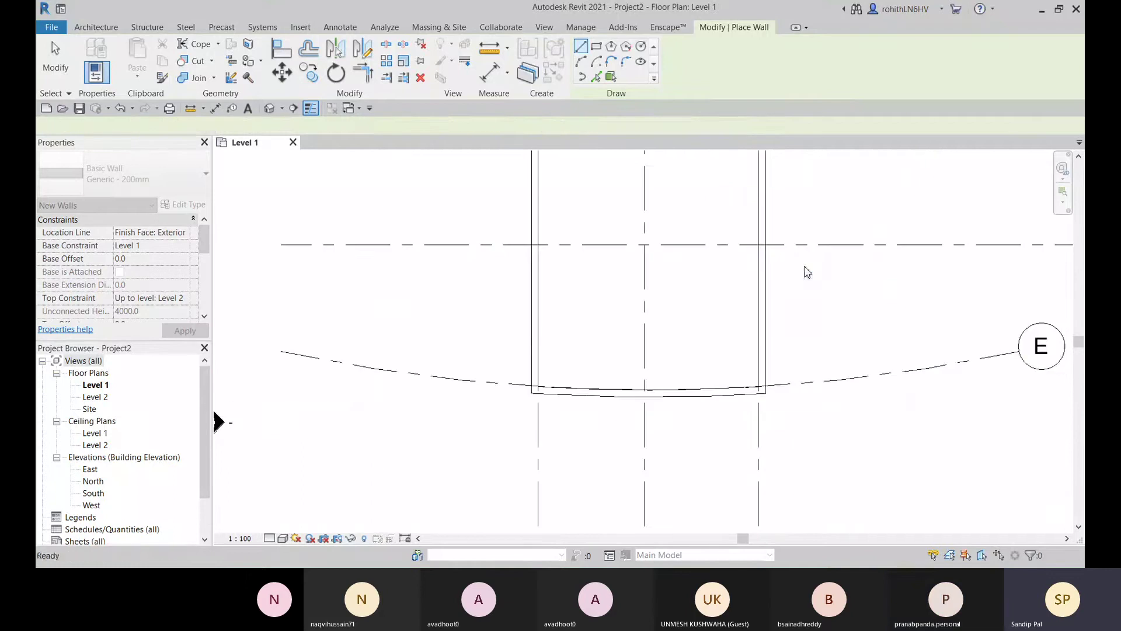
- Restart the Wall command and look through the available basic, curtain and stacked wall types
{"action": "key", "text": "w"}
{"action": "key", "text": "a"}
{"action": "middle_click_drag", "start_coordinate": [740, 343], "coordinate": [596, 535]}
{"action": "middle_click_drag", "start_coordinate": [541, 338], "coordinate": [547, 442]}
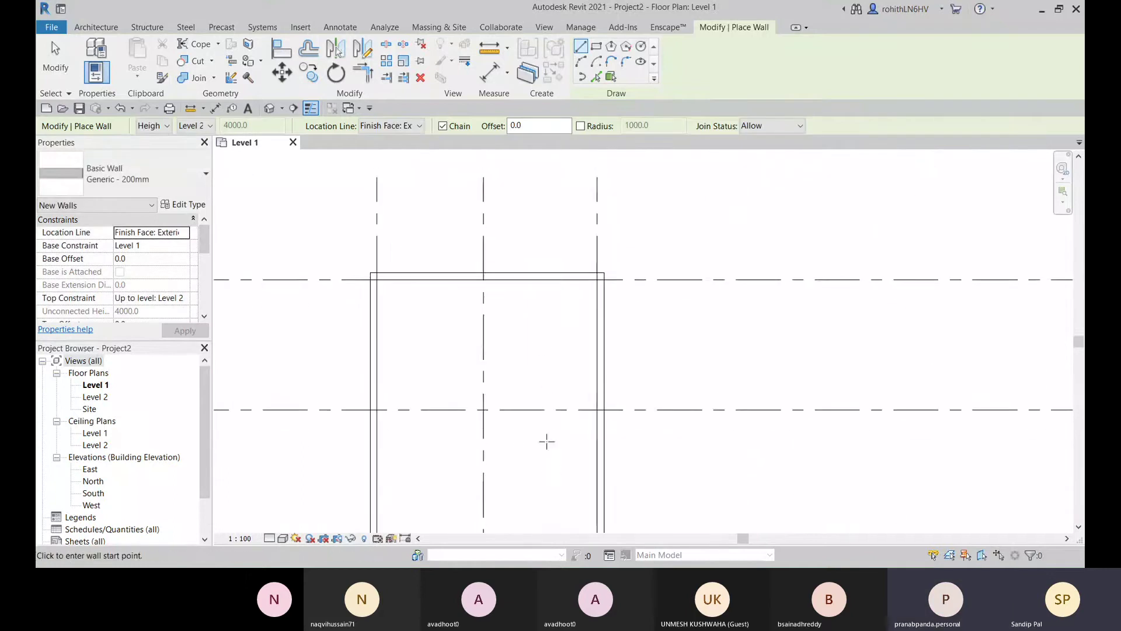
{"action": "scroll", "coordinate": [560, 380], "scroll_direction": "down", "scroll_amount": 2}
{"action": "middle_click_drag", "start_coordinate": [566, 388], "coordinate": [570, 294]}
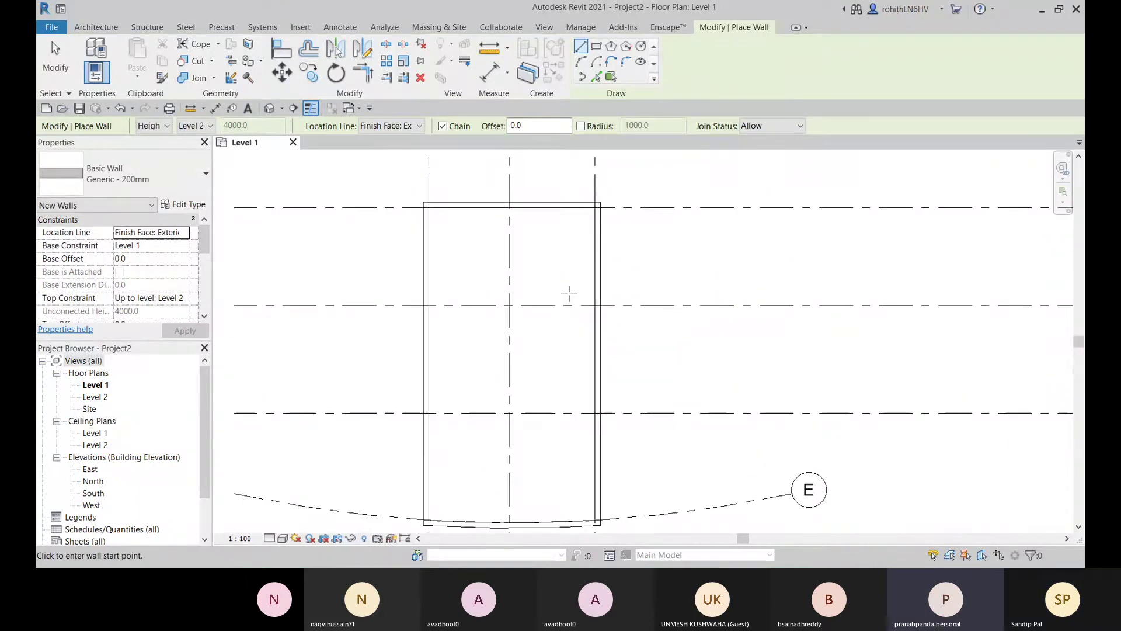
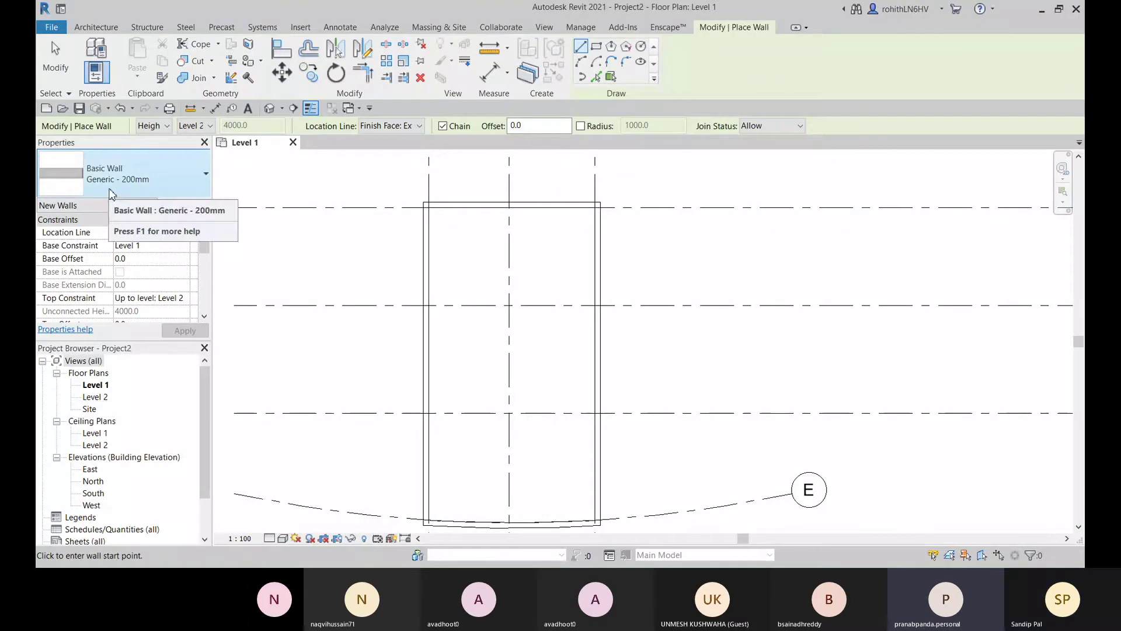
{"action": "left_click", "coordinate": [174, 186]}
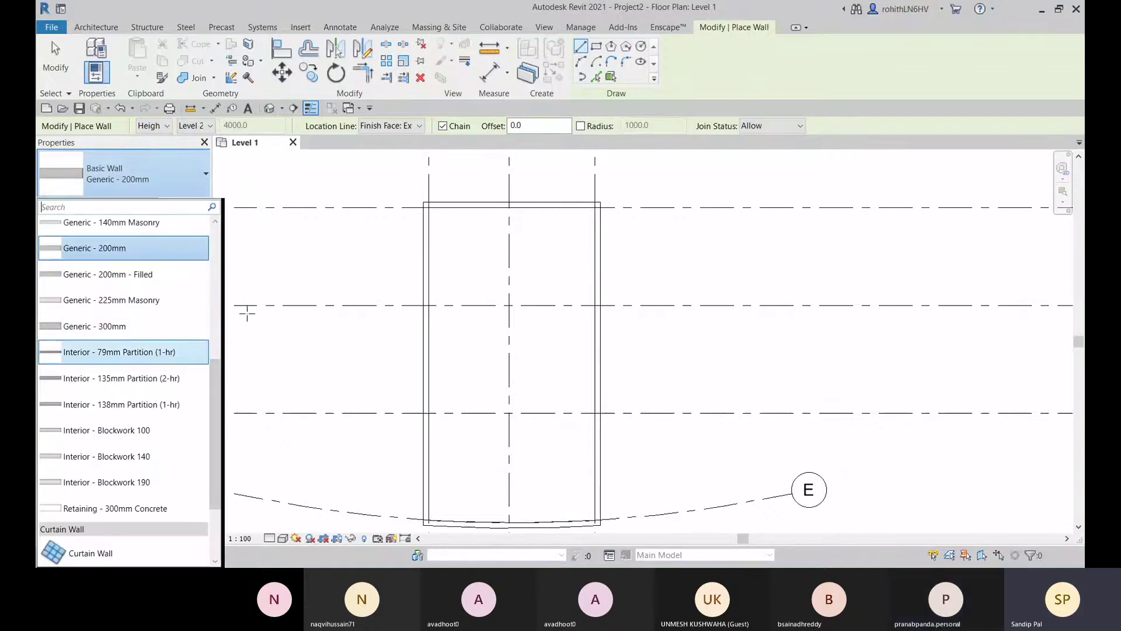
{"action": "scroll", "coordinate": [128, 250], "scroll_direction": "up", "scroll_amount": 2}
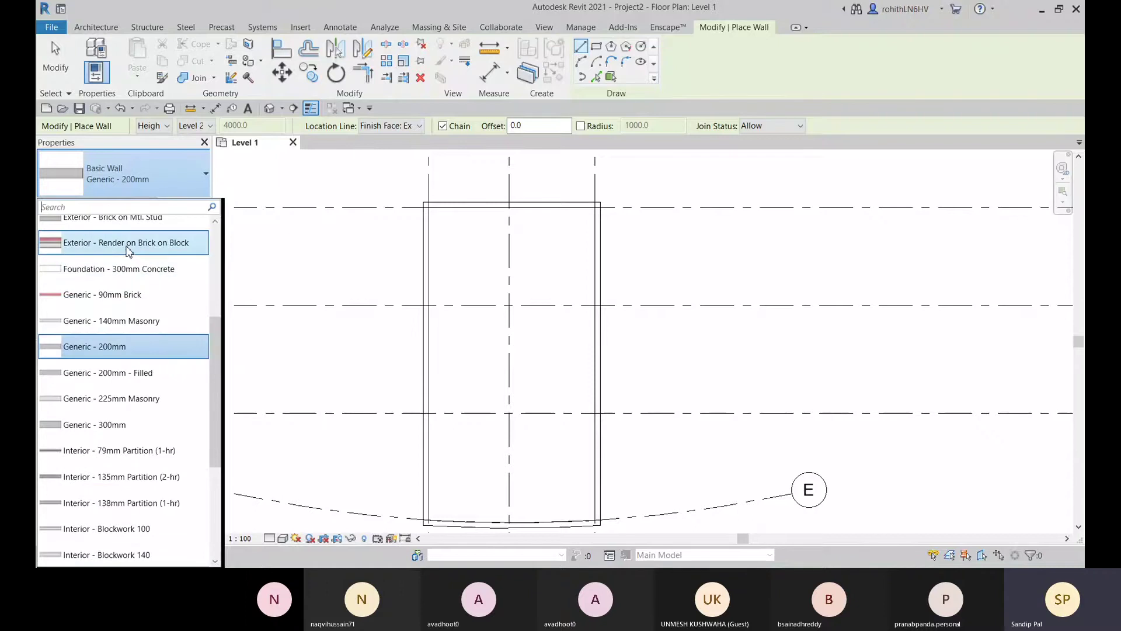
{"action": "scroll", "coordinate": [128, 250], "scroll_direction": "up", "scroll_amount": 4}
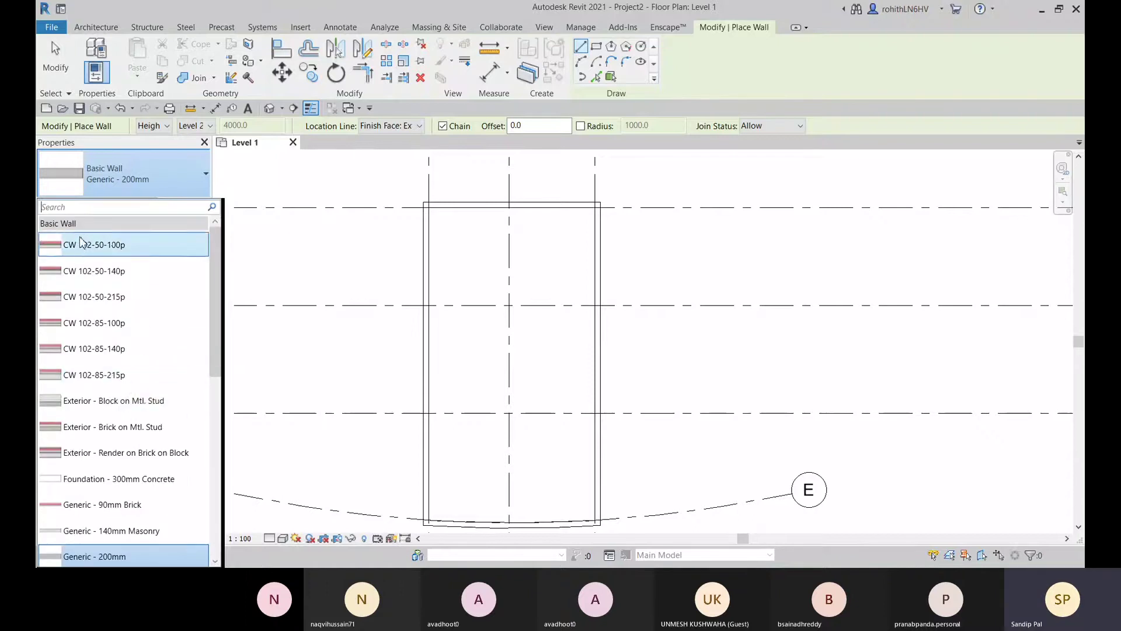
{"action": "scroll", "coordinate": [88, 321], "scroll_direction": "down", "scroll_amount": 7}
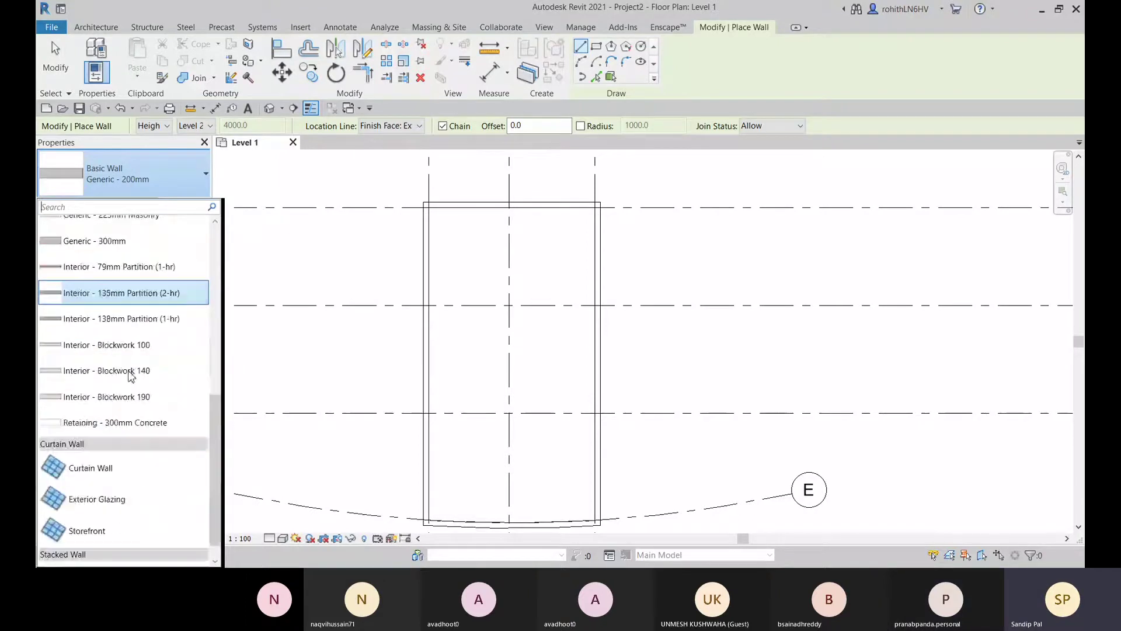
{"action": "scroll", "coordinate": [131, 376], "scroll_direction": "down", "scroll_amount": 1}
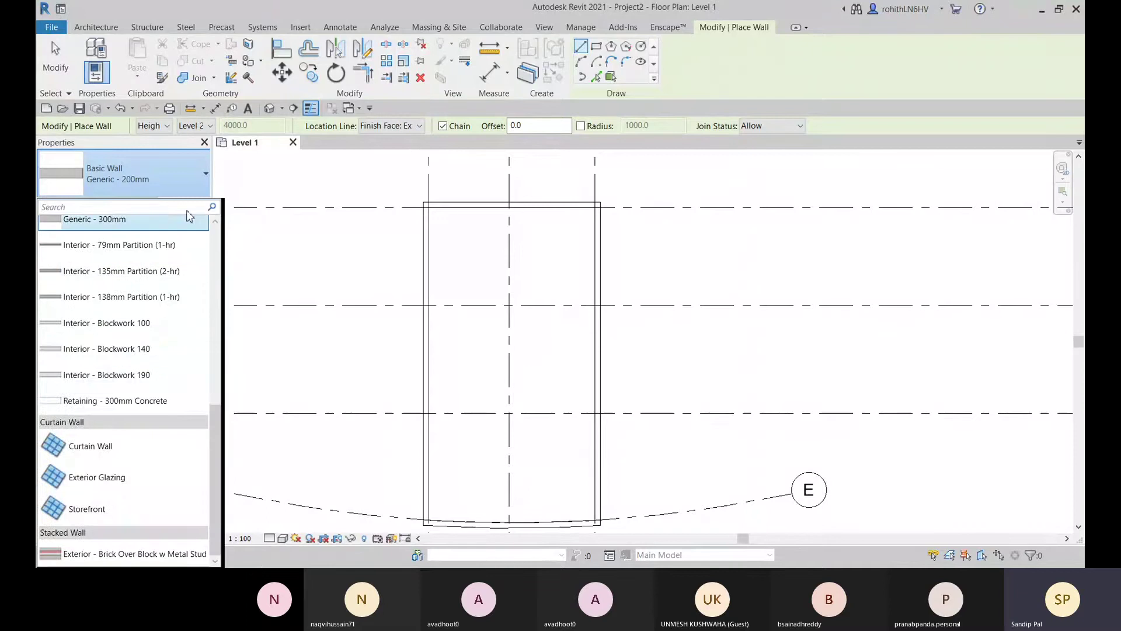
{"action": "left_click", "coordinate": [206, 177]}
- Set the new wall's location line to Wall Centerline
{"action": "scroll", "coordinate": [541, 225], "scroll_direction": "down", "scroll_amount": 3}
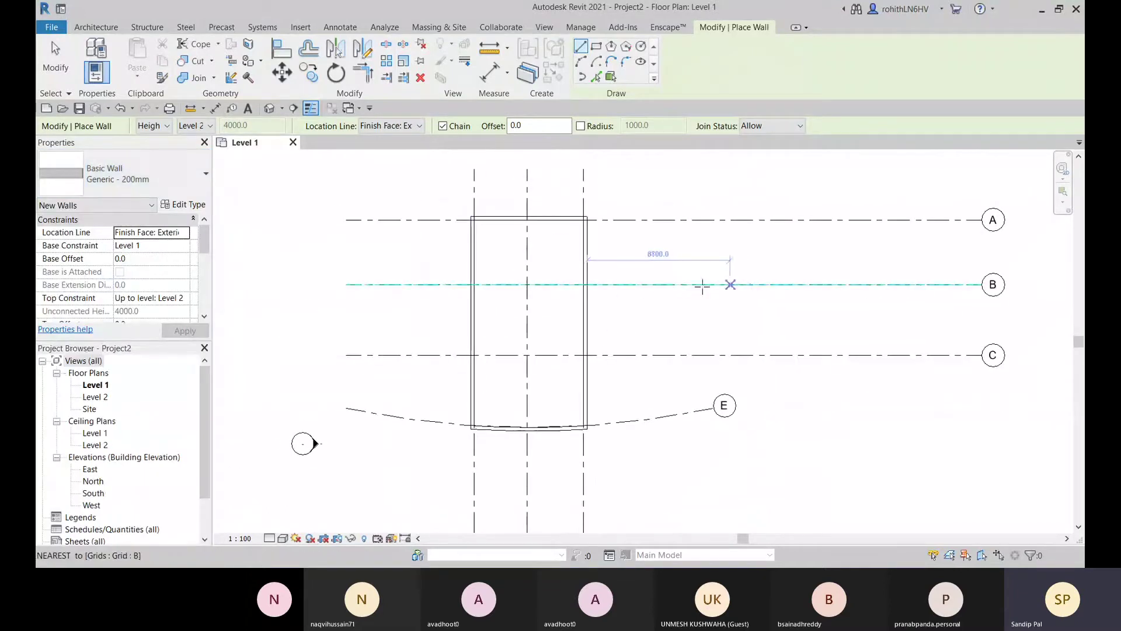
{"action": "scroll", "coordinate": [544, 308], "scroll_direction": "up", "scroll_amount": 2}
{"action": "scroll", "coordinate": [529, 309], "scroll_direction": "up", "scroll_amount": 2}
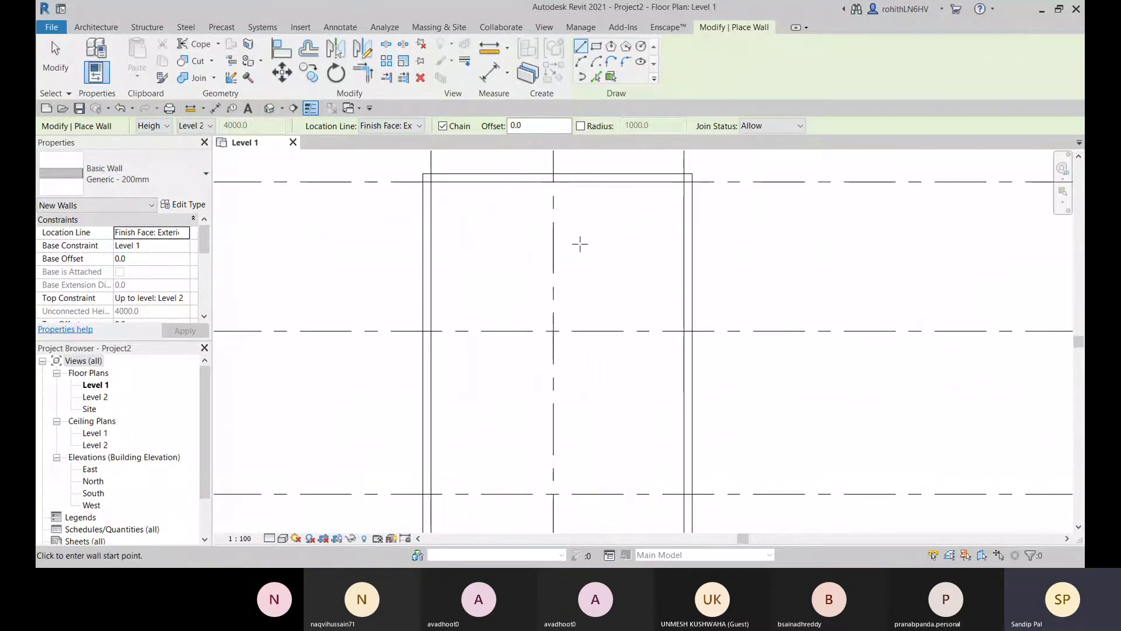
{"action": "left_click", "coordinate": [386, 127]}
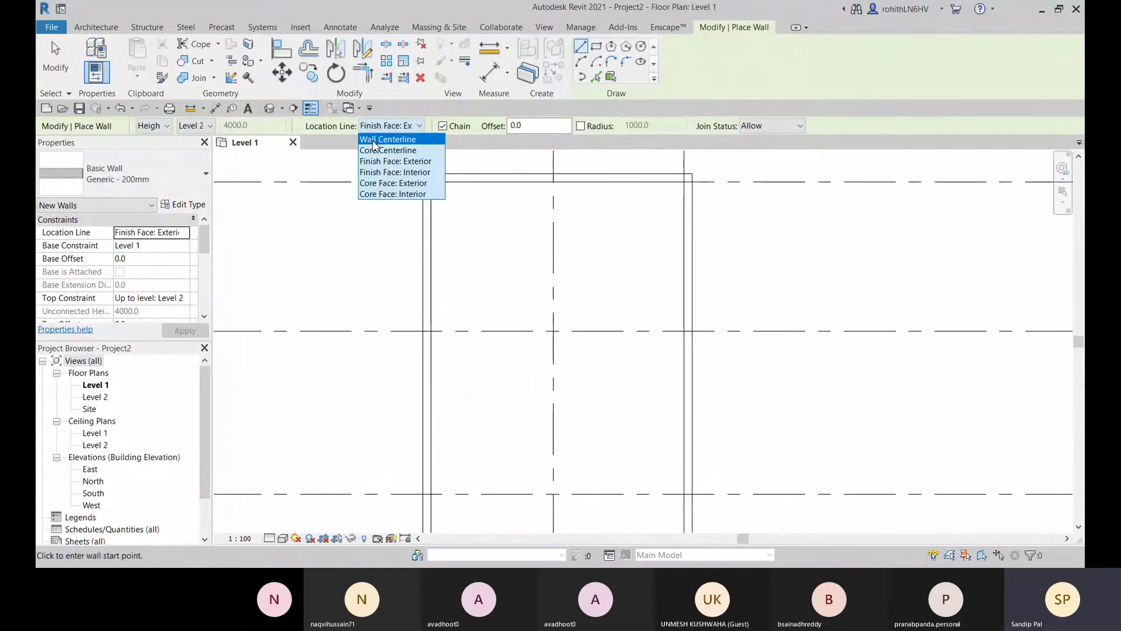
{"action": "left_click", "coordinate": [375, 139]}
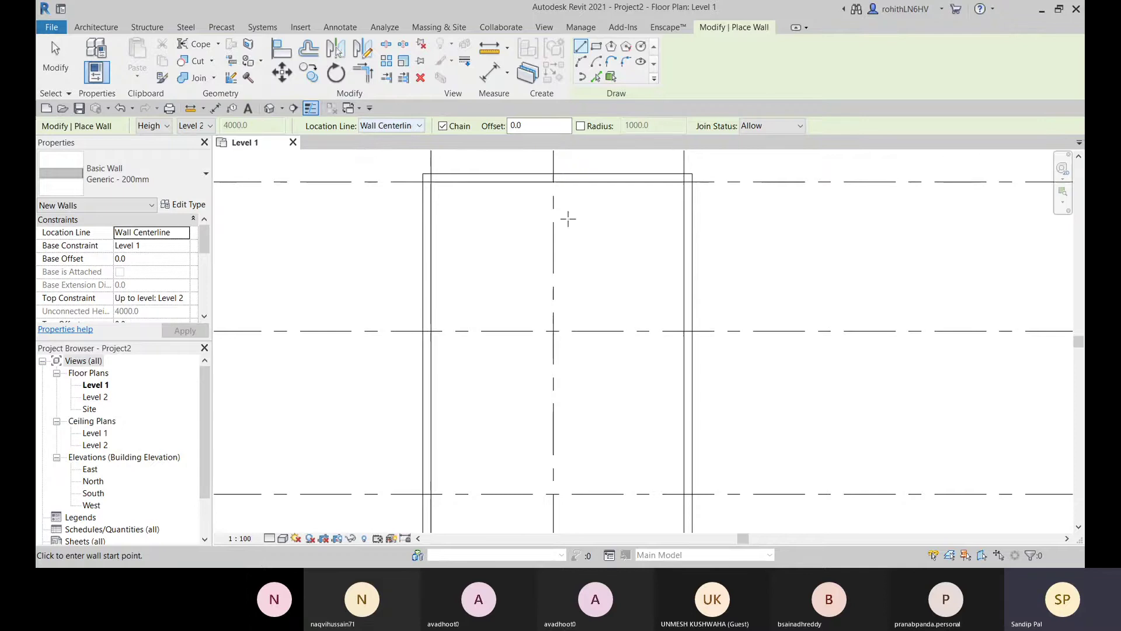
- Draw a straight Generic - 200mm wall down the middle vertical grid from the grid A wall to the arc wall, ending the chain
{"action": "left_click", "coordinate": [552, 180]}
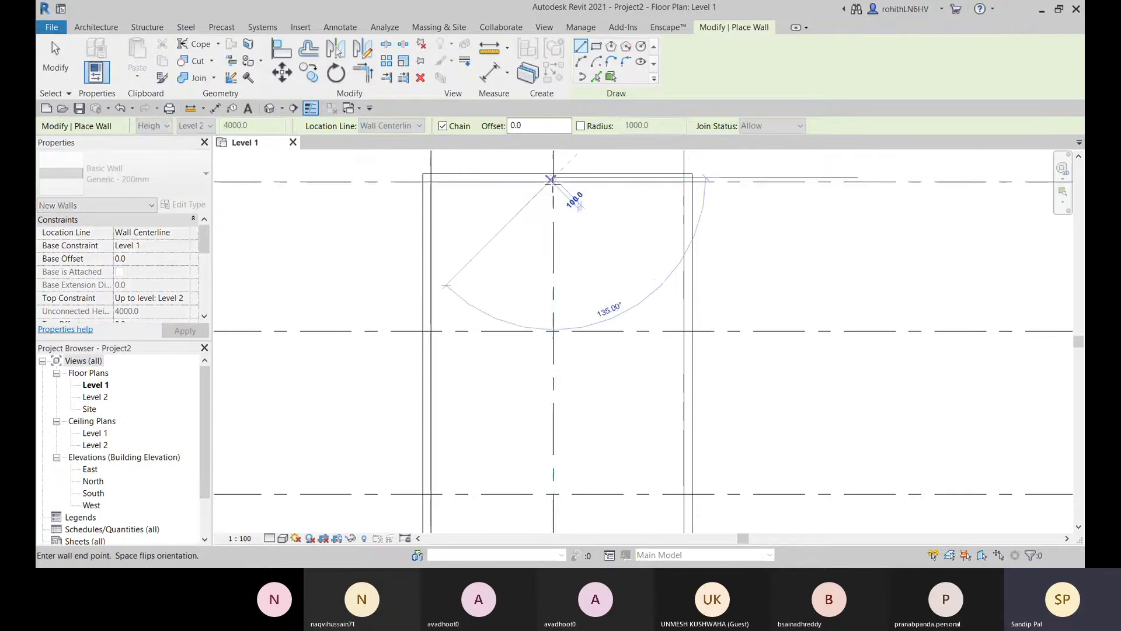
{"action": "scroll", "coordinate": [551, 370], "scroll_direction": "down", "scroll_amount": 1}
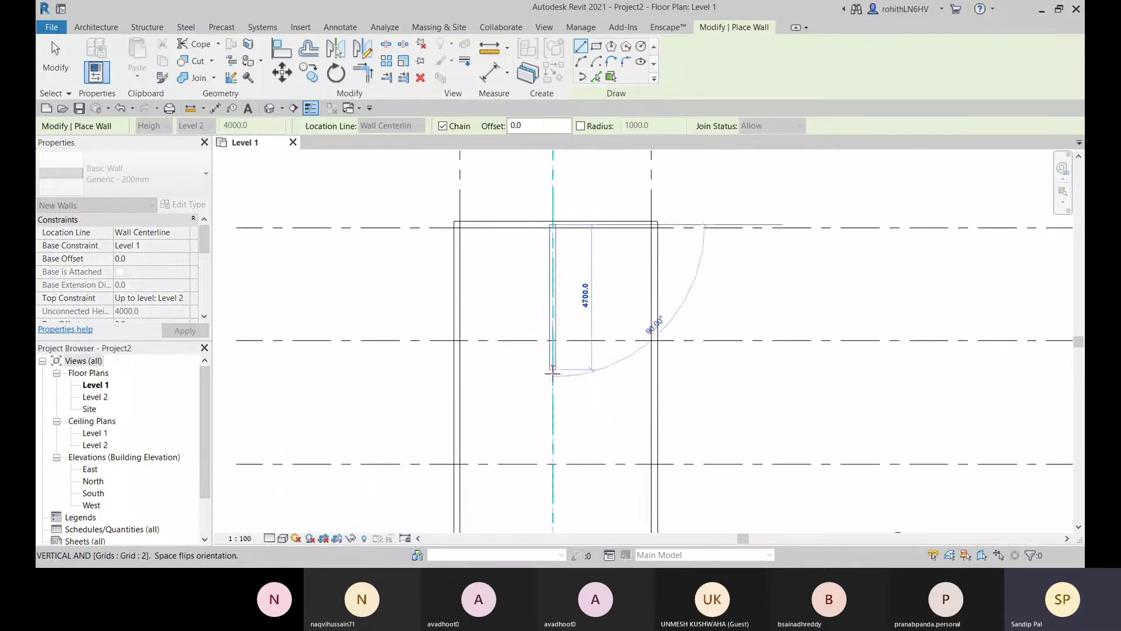
{"action": "middle_click_drag", "start_coordinate": [552, 371], "coordinate": [570, 257]}
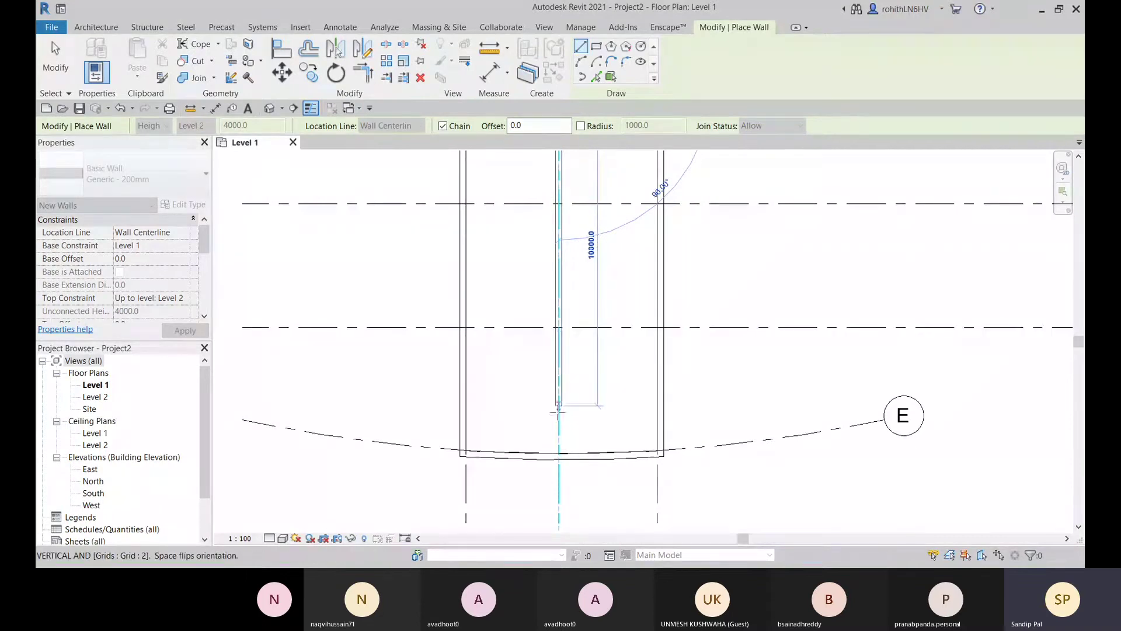
{"action": "left_click", "coordinate": [558, 452]}
{"action": "middle_click_drag", "start_coordinate": [580, 393], "coordinate": [562, 470]}
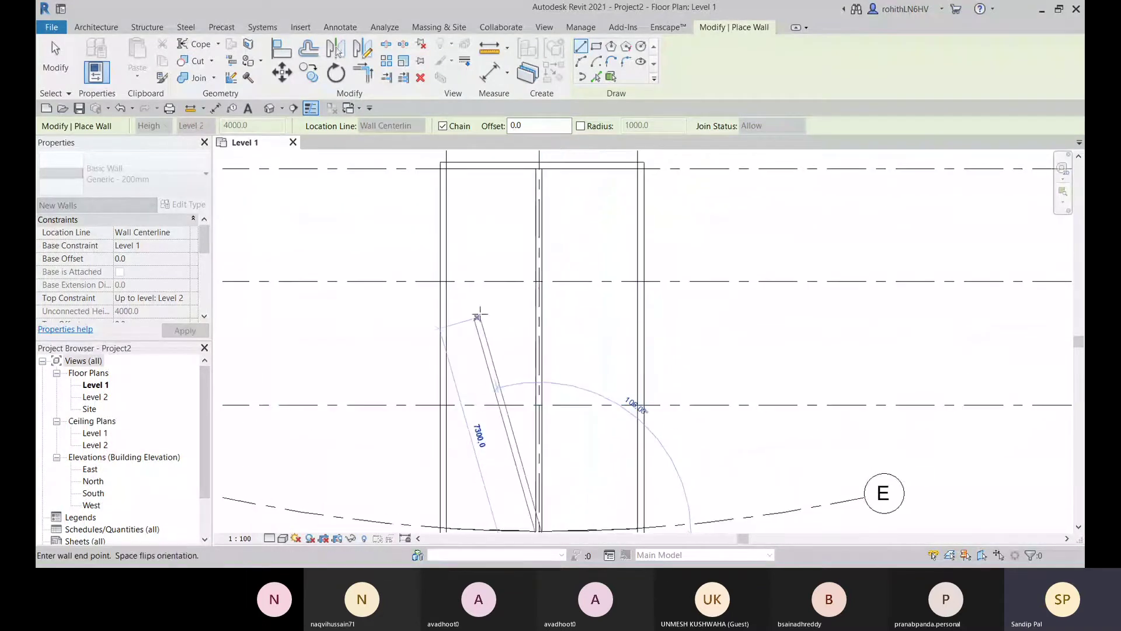
{"action": "right_click", "coordinate": [478, 312]}
{"action": "left_click", "coordinate": [504, 308]}
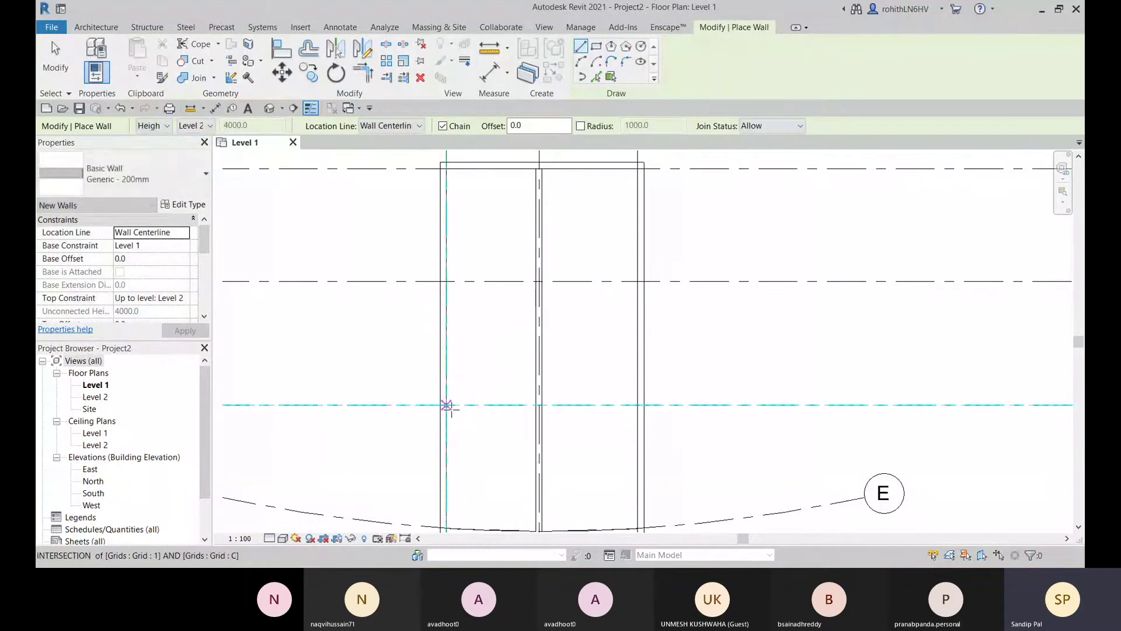
- Draw a straight Generic - 200mm wall along grid C from grid 1 to grid 3, ending the chain
{"action": "left_click", "coordinate": [447, 404]}
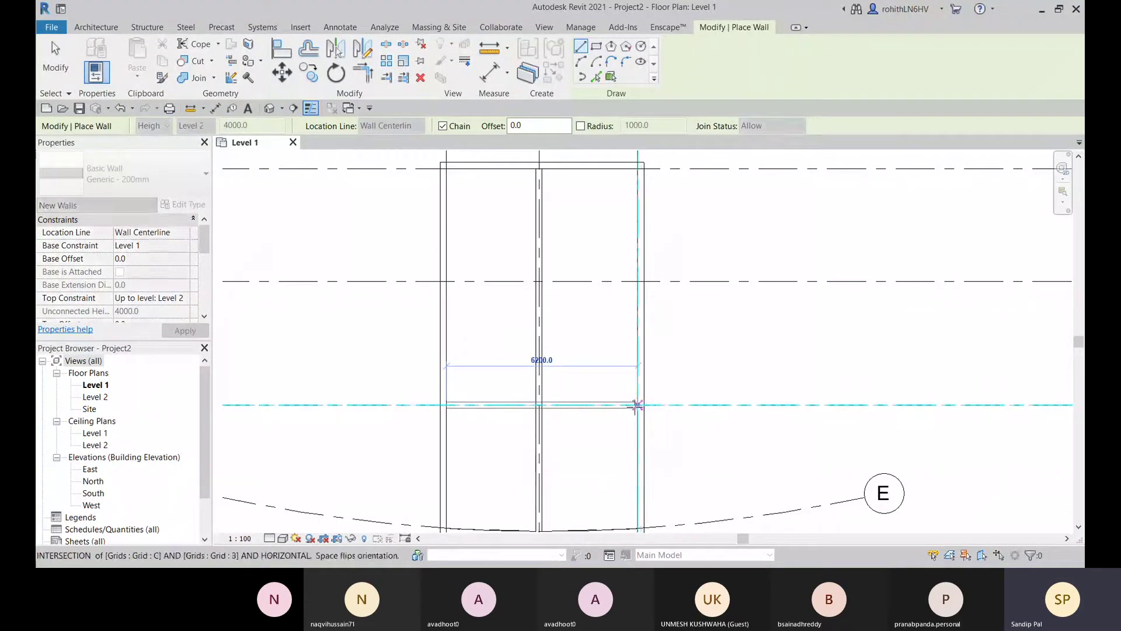
{"action": "left_click", "coordinate": [636, 404]}
{"action": "right_click", "coordinate": [576, 305]}
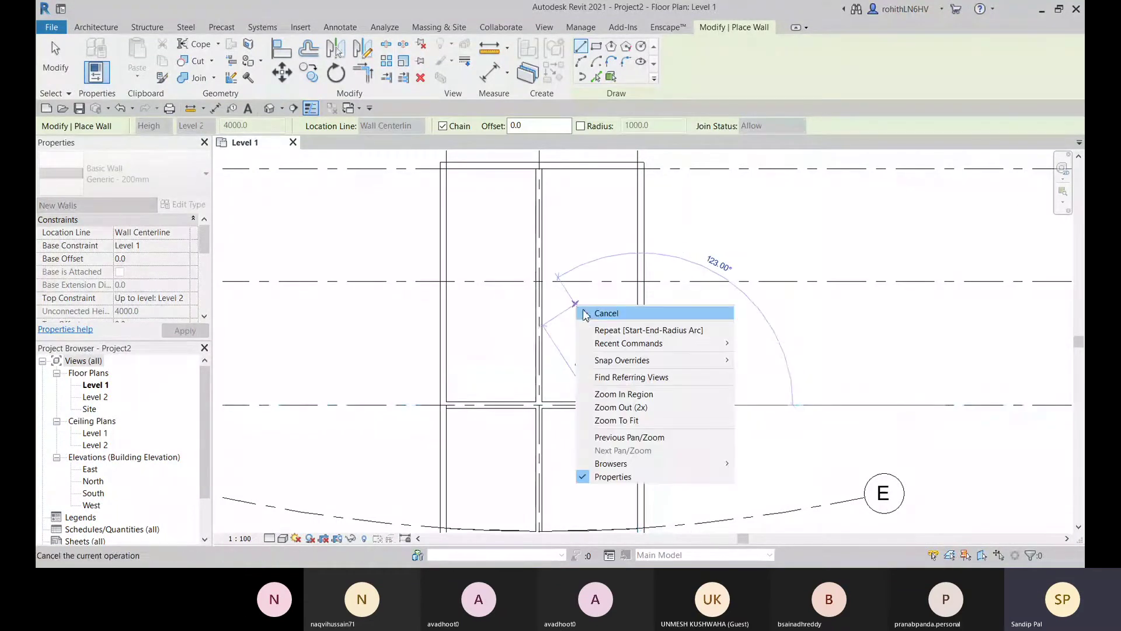
{"action": "left_click", "coordinate": [585, 314]}
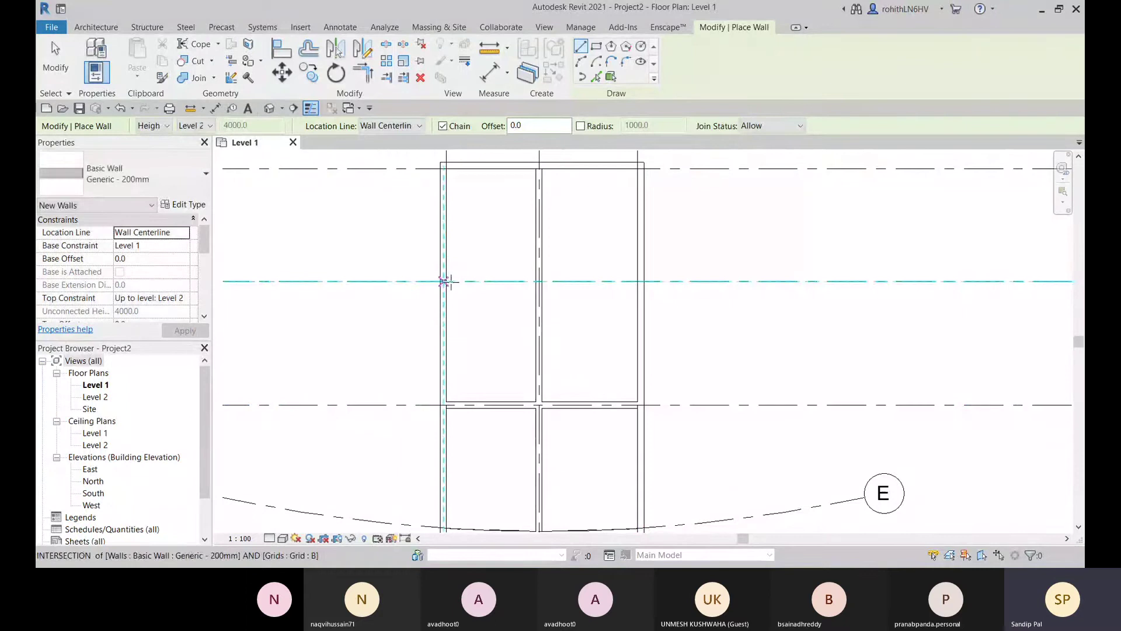
- Draw a matching wall along grid B between the two outer vertical walls, ending the chain and the Wall command
{"action": "left_click", "coordinate": [444, 281]}
{"action": "scroll", "coordinate": [444, 281], "scroll_direction": "up", "scroll_amount": 2}
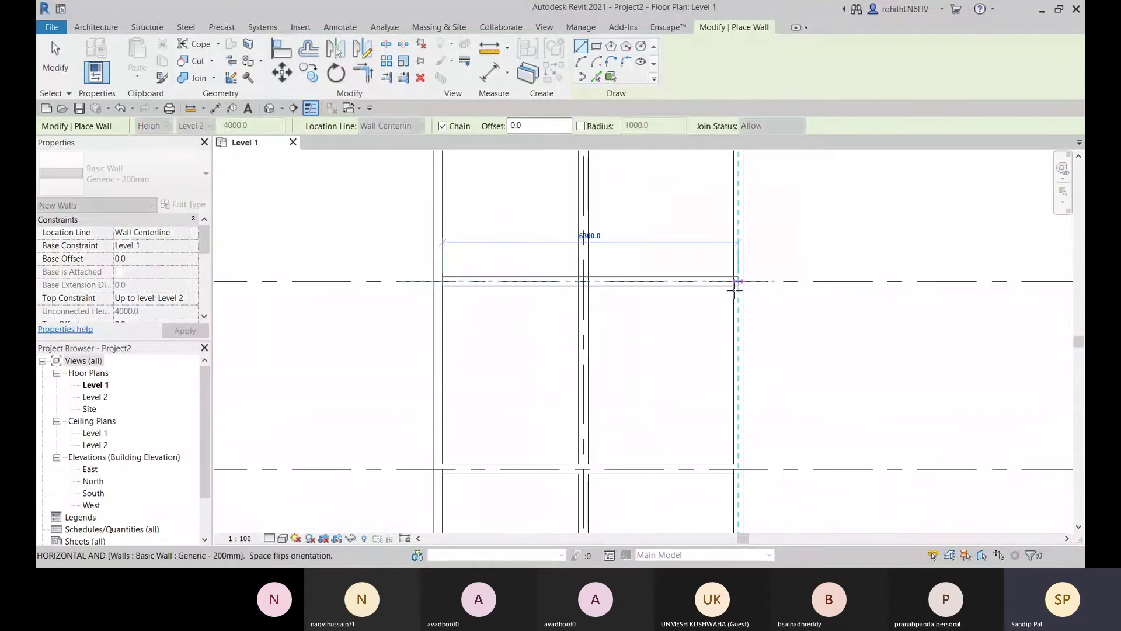
{"action": "left_click", "coordinate": [737, 282]}
{"action": "right_click", "coordinate": [681, 241]}
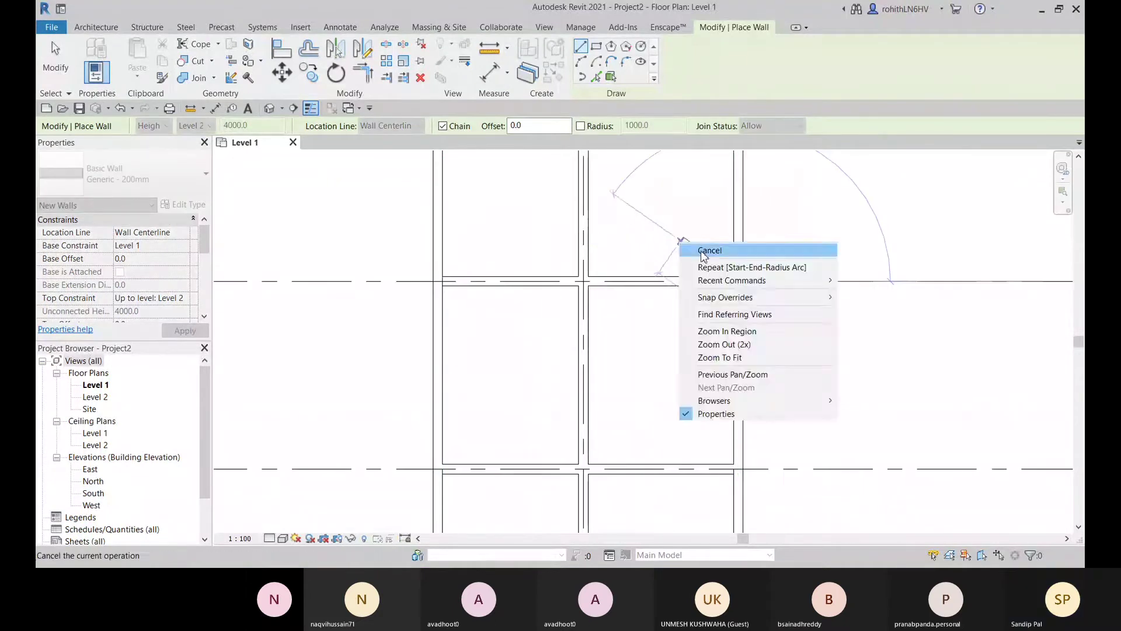
{"action": "left_click", "coordinate": [704, 251]}
{"action": "right_click", "coordinate": [520, 241]}
{"action": "left_click", "coordinate": [534, 251]}
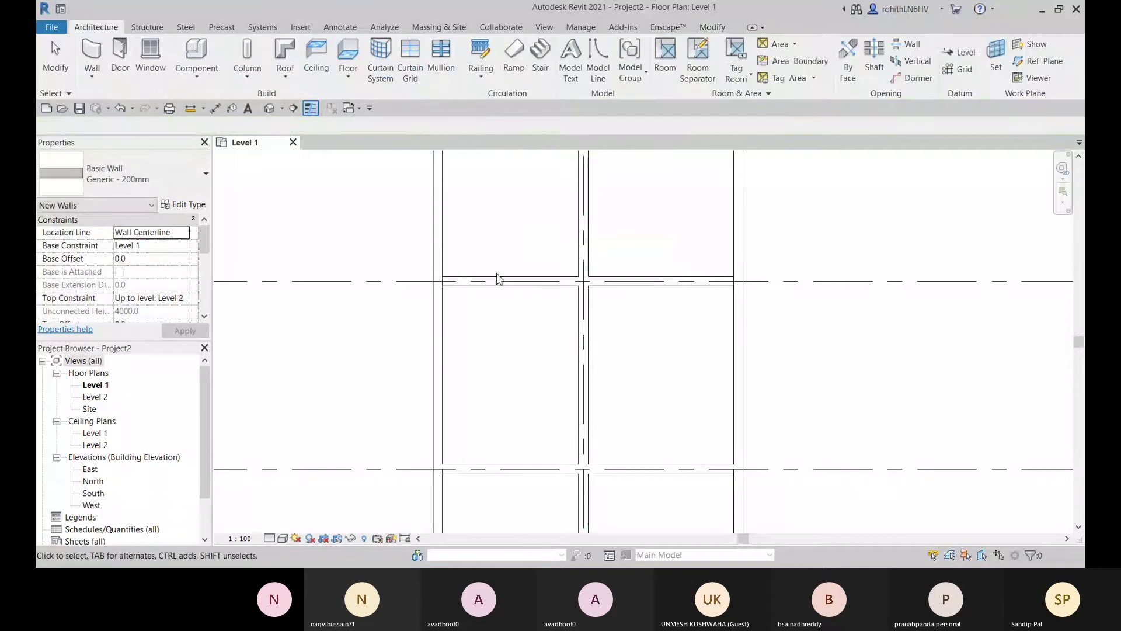
- Select the outer vertical walls and the grid B wall in turn to compare their location lines and end points
{"action": "scroll", "coordinate": [420, 315], "scroll_direction": "up", "scroll_amount": 1}
{"action": "left_click", "coordinate": [416, 308]}
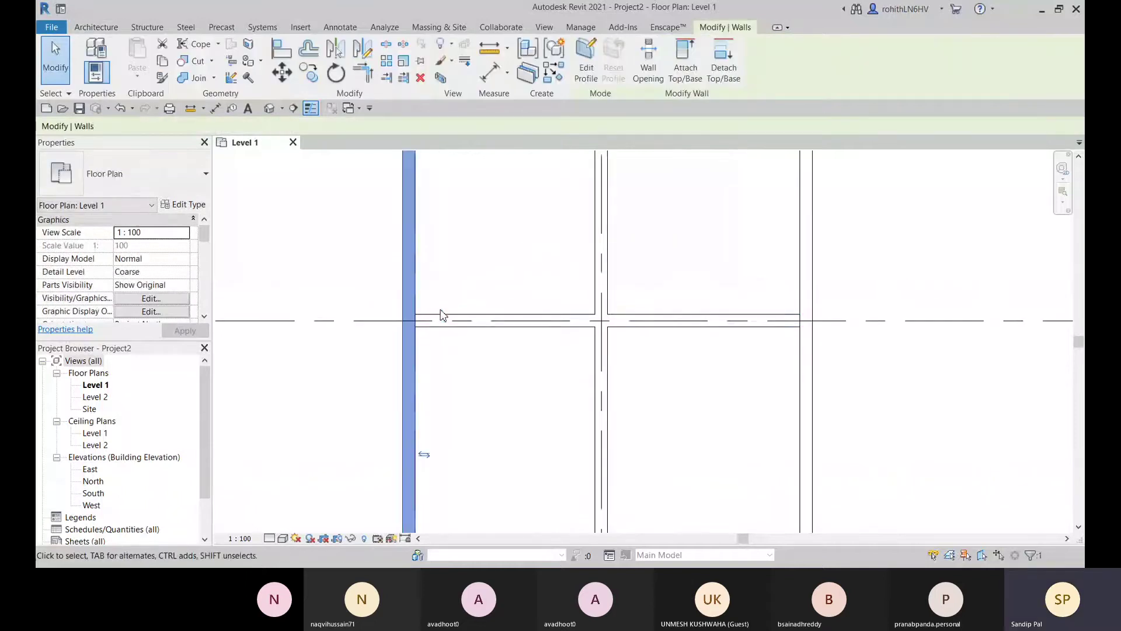
{"action": "left_click", "coordinate": [464, 323]}
{"action": "left_click", "coordinate": [809, 299]}
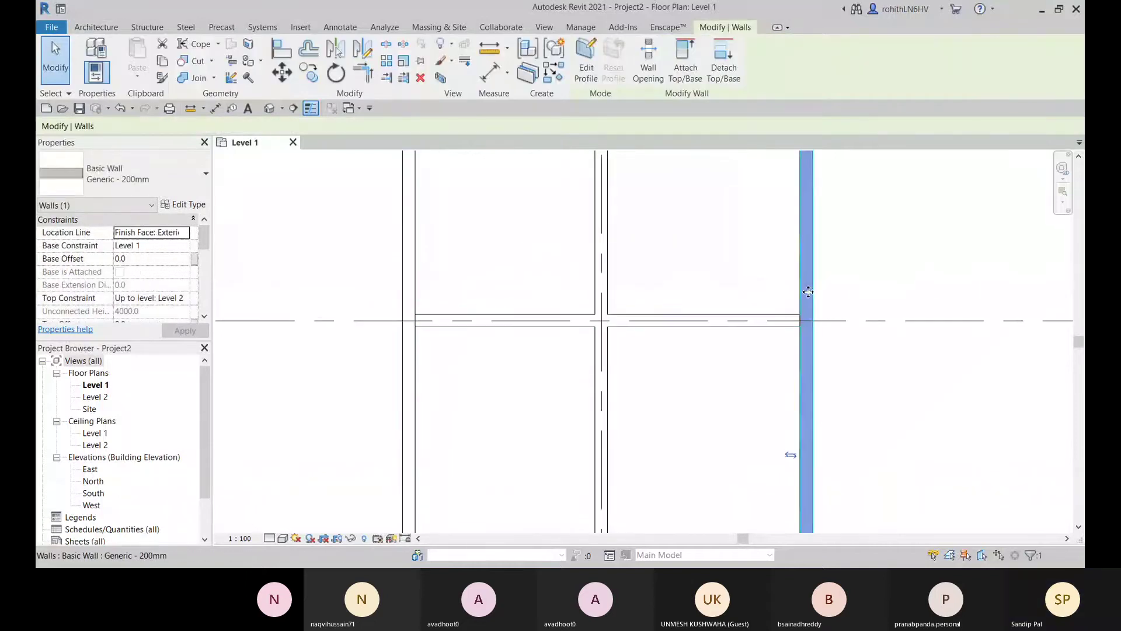
{"action": "left_click", "coordinate": [520, 325]}
{"action": "scroll", "coordinate": [421, 327], "scroll_direction": "up", "scroll_amount": 4}
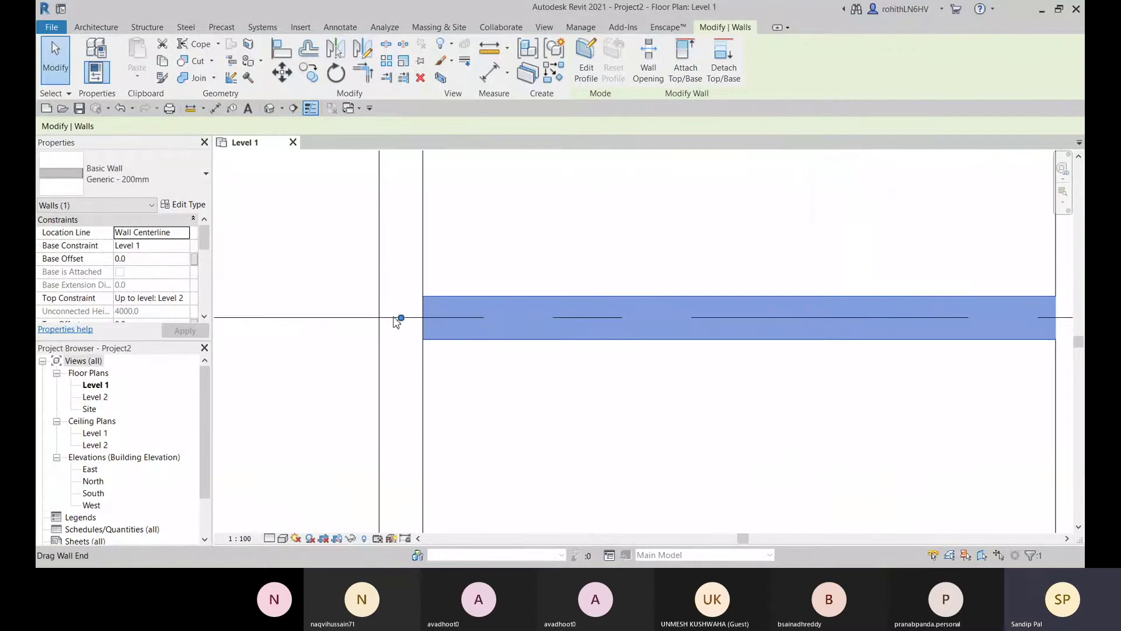
- Set the Level 1 plan's visual style to Wireframe and its detail level to Fine
{"action": "left_click", "coordinate": [283, 538]}
{"action": "left_click", "coordinate": [303, 470]}
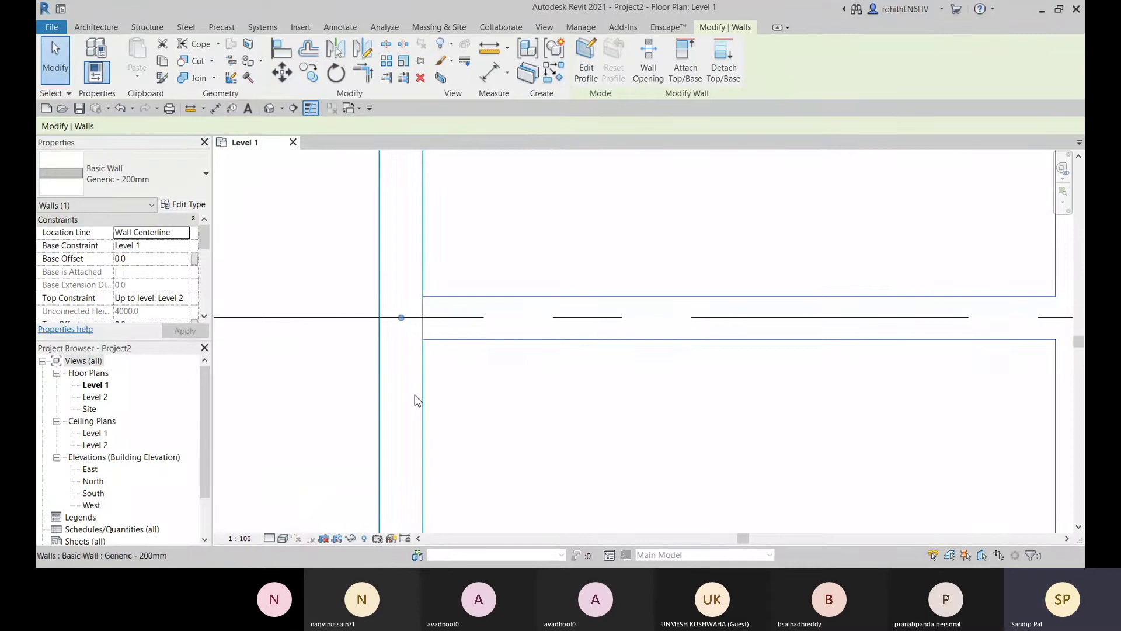
{"action": "scroll", "coordinate": [426, 400], "scroll_direction": "down", "scroll_amount": 5}
{"action": "scroll", "coordinate": [545, 277], "scroll_direction": "up", "scroll_amount": 2}
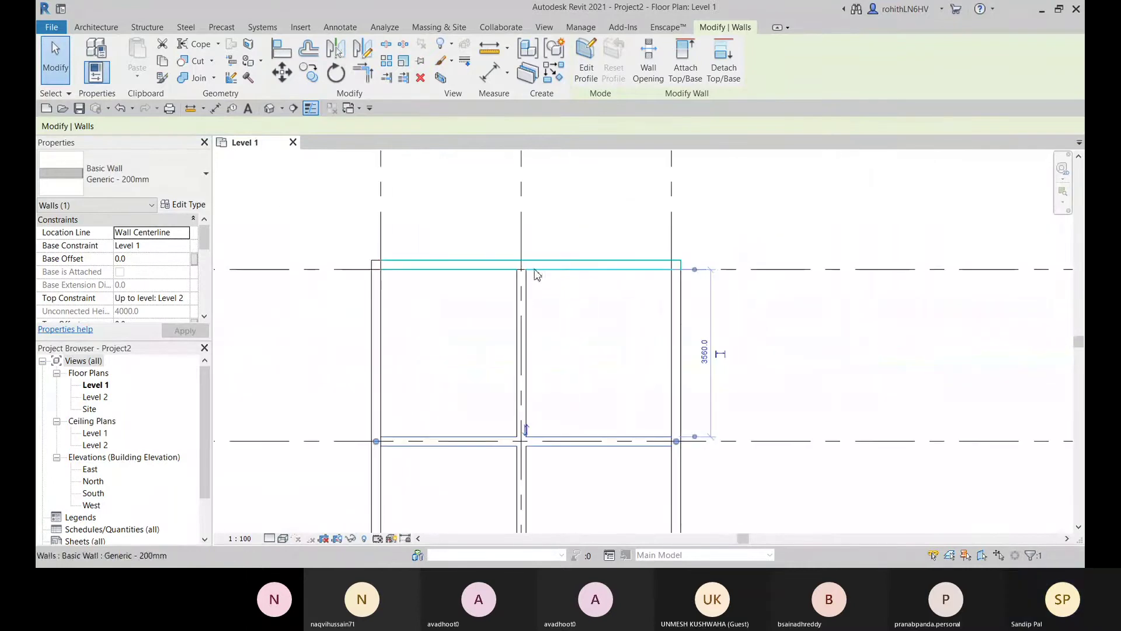
{"action": "left_click", "coordinate": [535, 264]}
{"action": "left_click", "coordinate": [269, 538]}
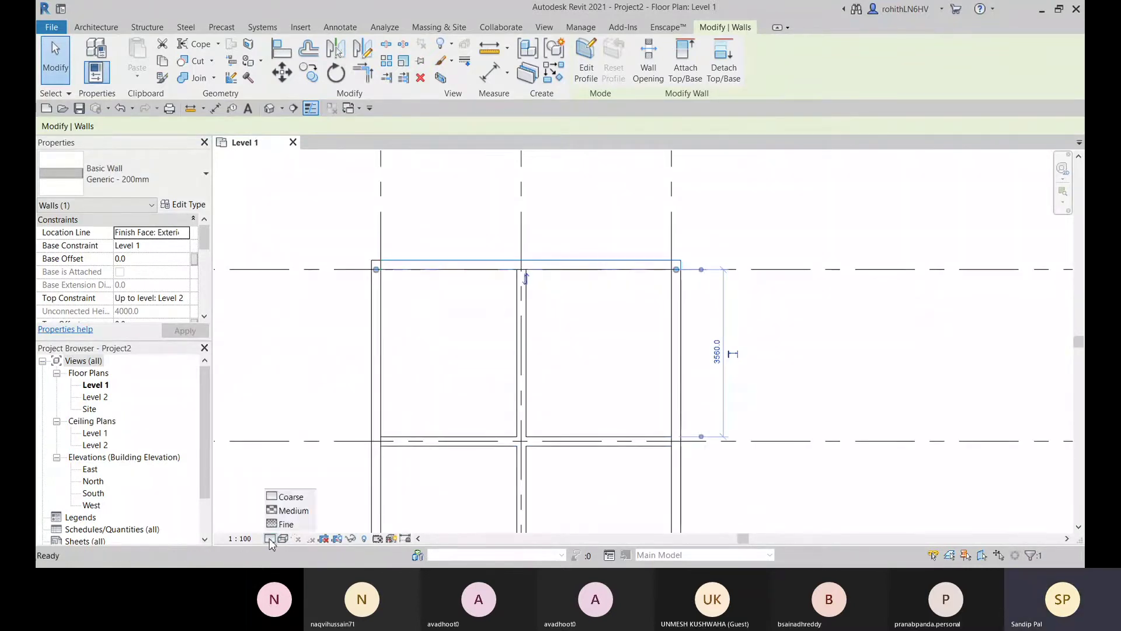
{"action": "left_click", "coordinate": [282, 524]}
{"action": "left_click", "coordinate": [511, 365]}
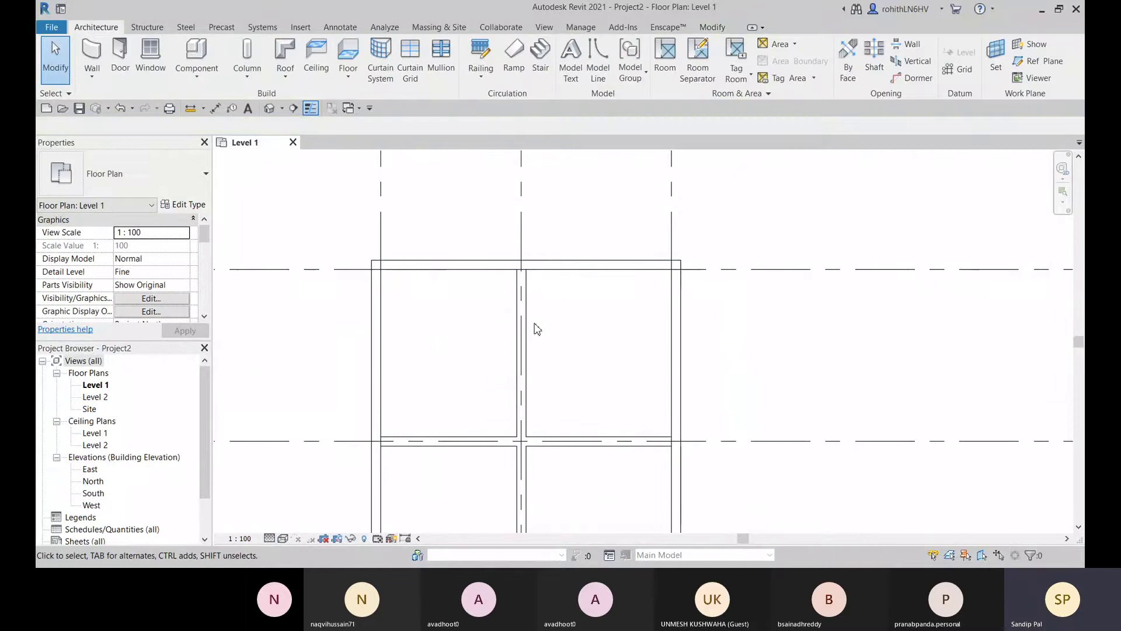
- Try to pull the middle vertical wall's upper end back to the inner face of the grid A wall
{"action": "left_click", "coordinate": [524, 329]}
{"action": "scroll", "coordinate": [520, 292], "scroll_direction": "up", "scroll_amount": 4}
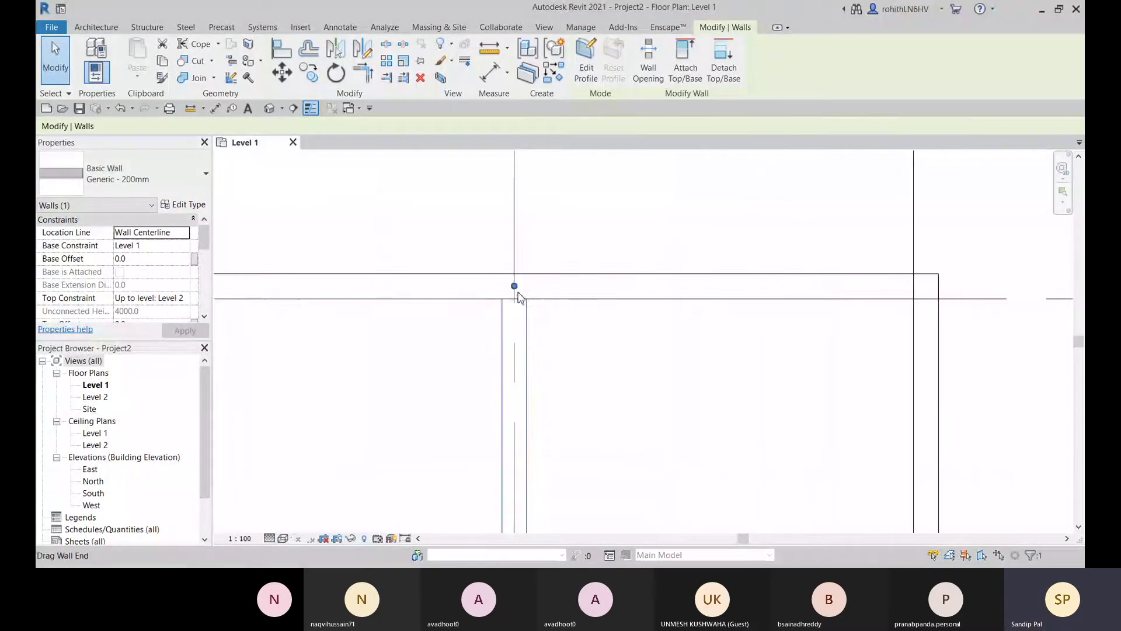
{"action": "left_click_drag", "start_coordinate": [517, 294], "coordinate": [514, 287]}
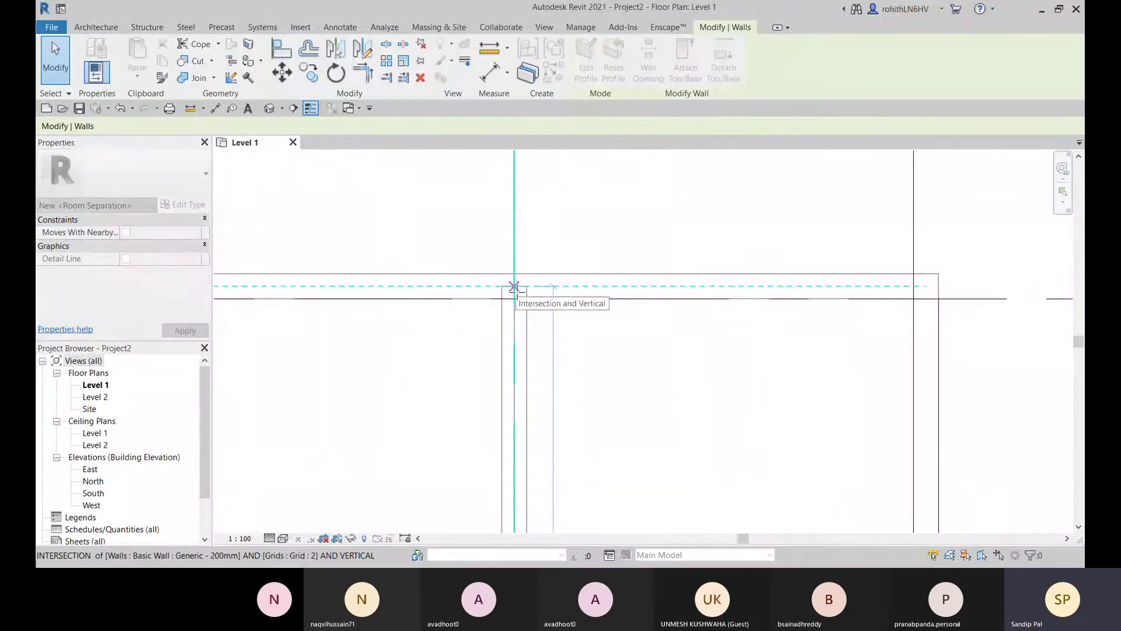
{"action": "left_click_drag", "start_coordinate": [514, 285], "coordinate": [514, 286]}
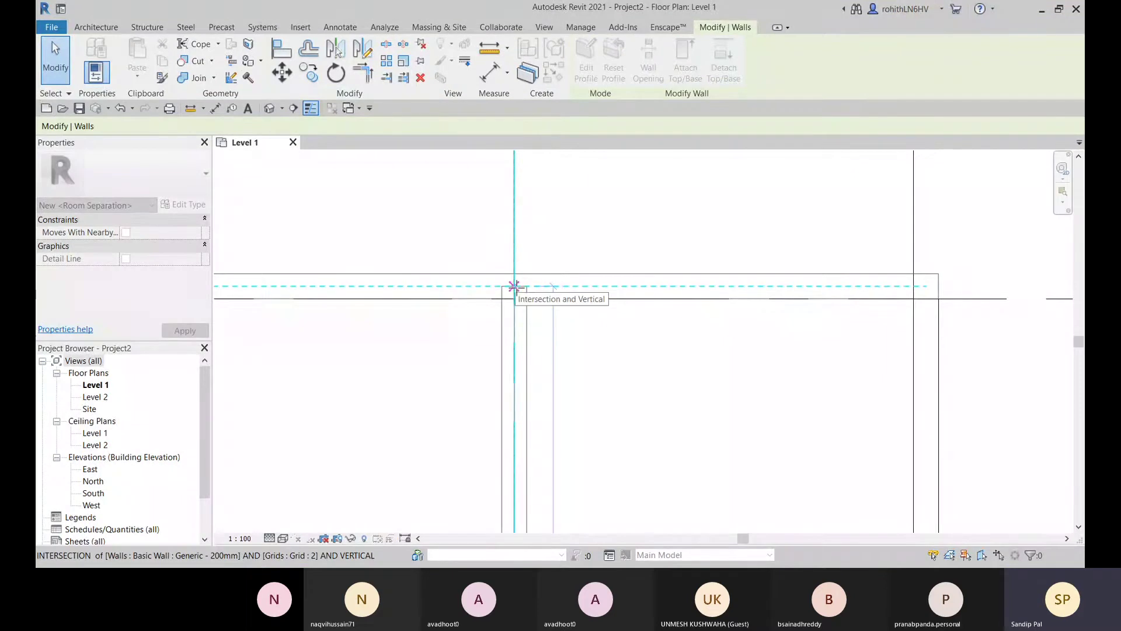
{"action": "left_click_drag", "start_coordinate": [514, 286], "coordinate": [514, 301]}
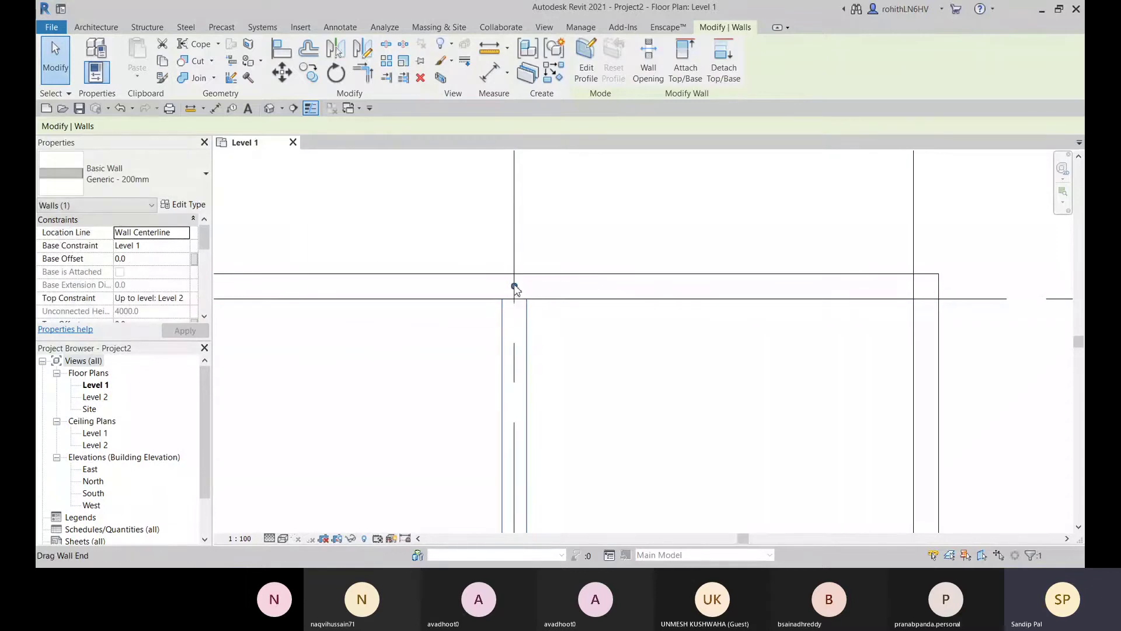
{"action": "right_click", "coordinate": [514, 286]}
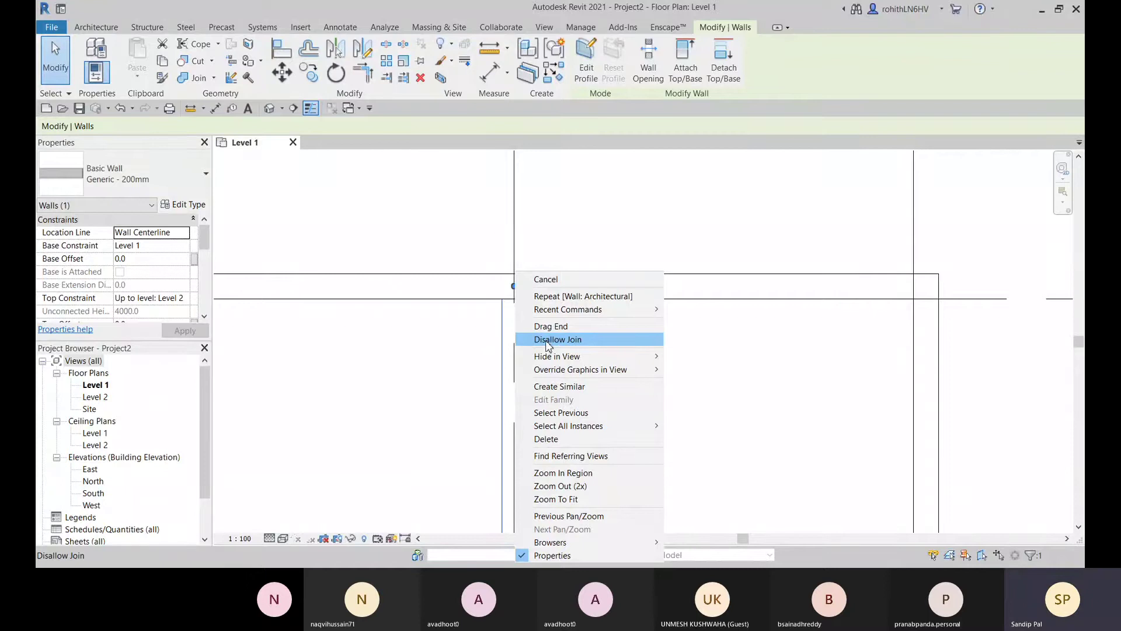
{"action": "left_click", "coordinate": [472, 328]}
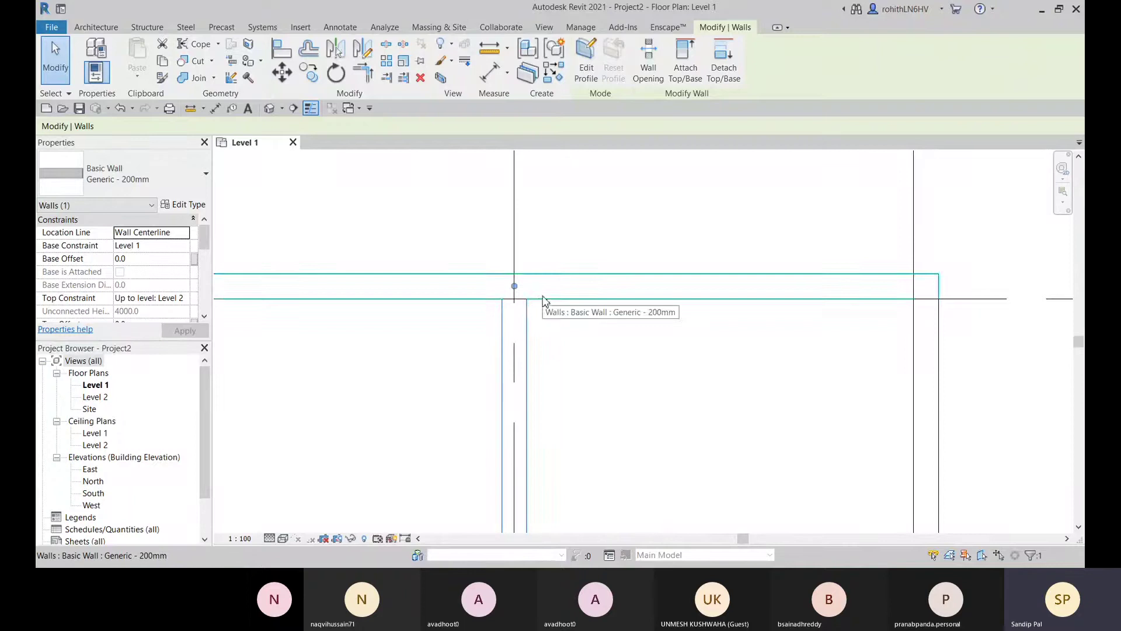
- Disallow the join at the middle wall's grid A end and pull that end back to the grid A wall's inner face
{"action": "scroll", "coordinate": [513, 306], "scroll_direction": "up", "scroll_amount": 1}
{"action": "right_click", "coordinate": [514, 275]}
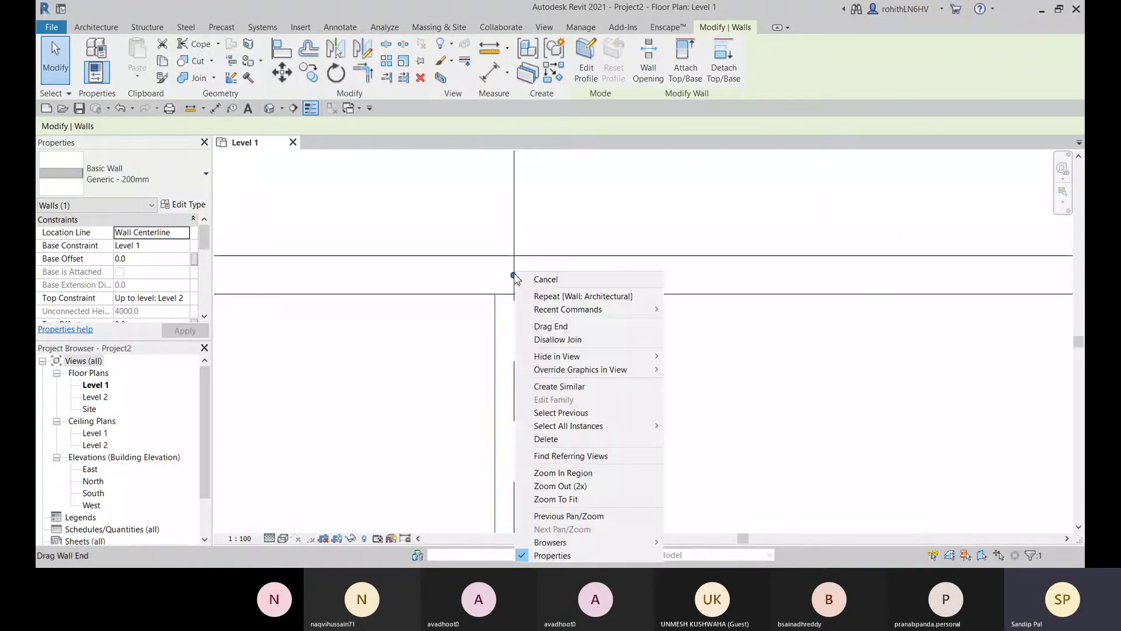
{"action": "left_click", "coordinate": [560, 340]}
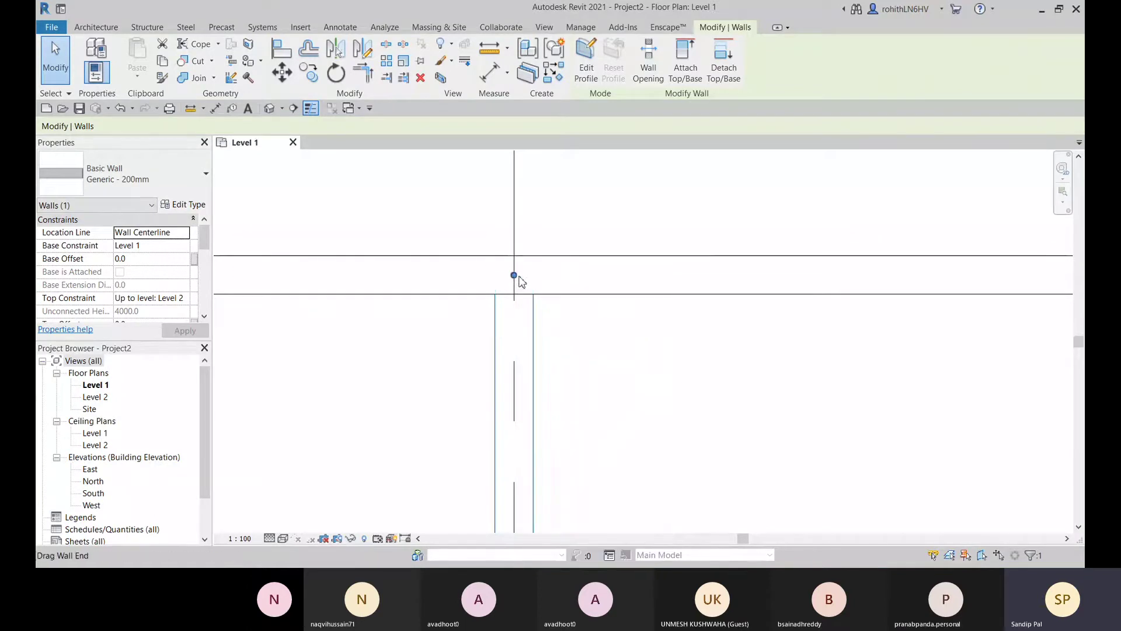
{"action": "left_click_drag", "start_coordinate": [515, 282], "coordinate": [513, 294]}
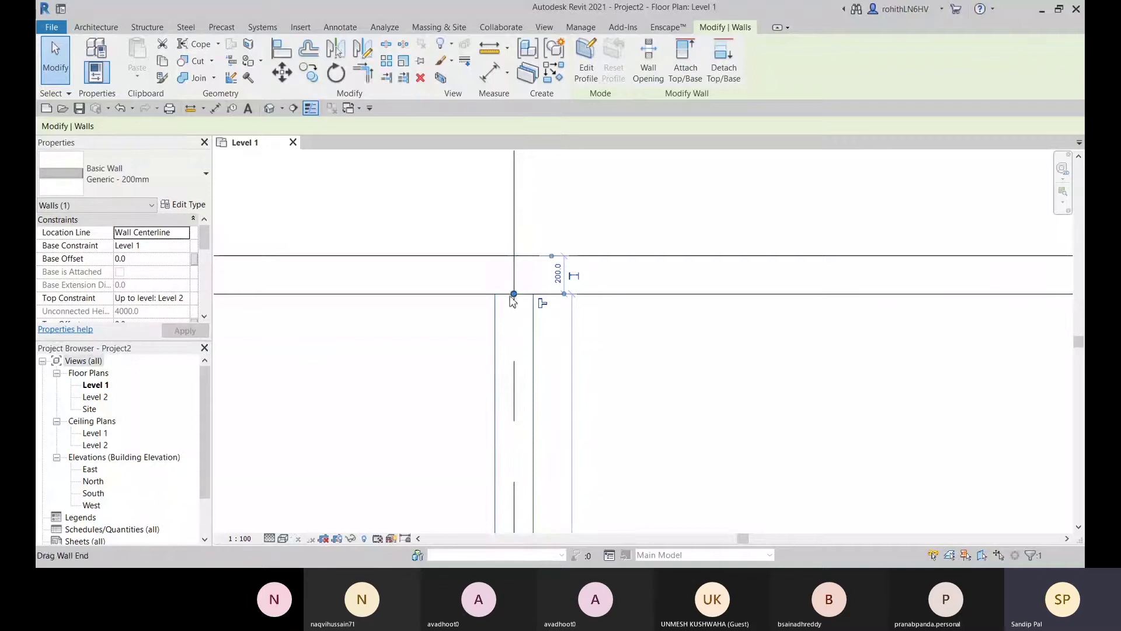
{"action": "left_click", "coordinate": [555, 336]}
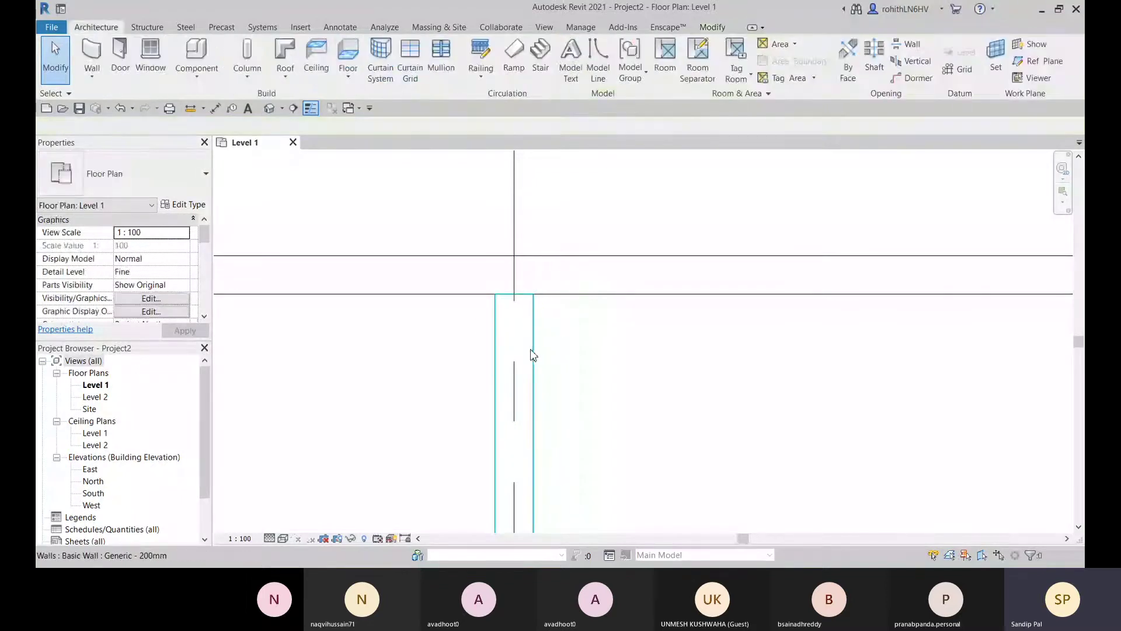
- Select the middle vertical wall again and apply Disallow Join to its end at the arc wall
{"action": "left_click", "coordinate": [532, 354]}
{"action": "scroll", "coordinate": [575, 388], "scroll_direction": "down", "scroll_amount": 5}
{"action": "middle_click_drag", "start_coordinate": [573, 346], "coordinate": [560, 190]}
{"action": "middle_click_drag", "start_coordinate": [543, 437], "coordinate": [515, 345]}
{"action": "scroll", "coordinate": [498, 326], "scroll_direction": "up", "scroll_amount": 5}
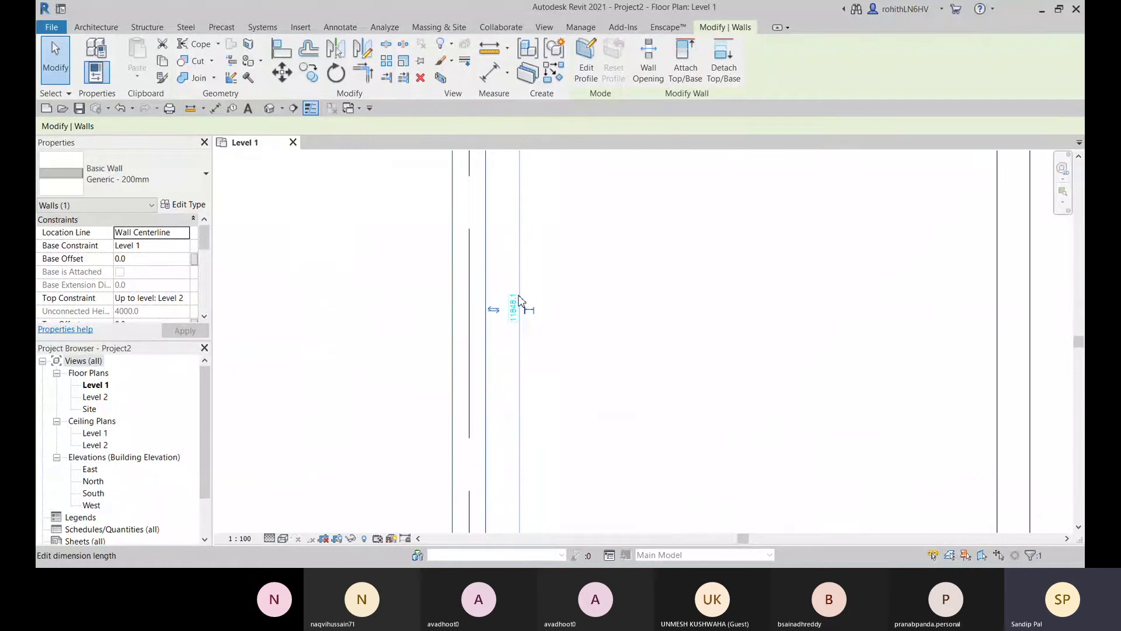
{"action": "scroll", "coordinate": [518, 301], "scroll_direction": "up", "scroll_amount": 3}
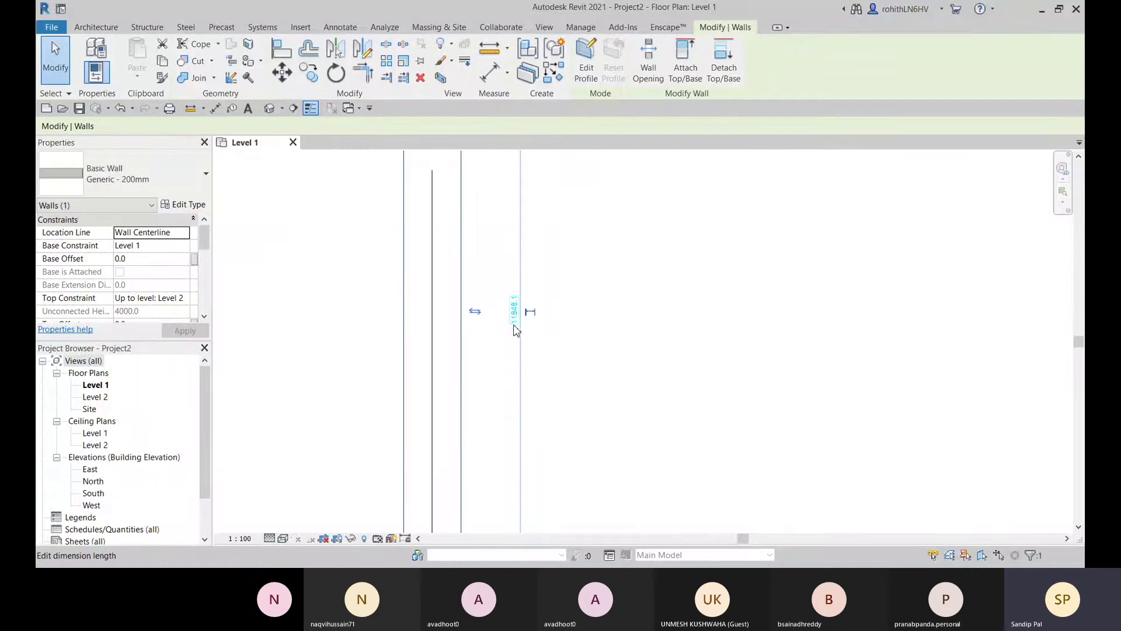
{"action": "scroll", "coordinate": [538, 300], "scroll_direction": "down", "scroll_amount": 4}
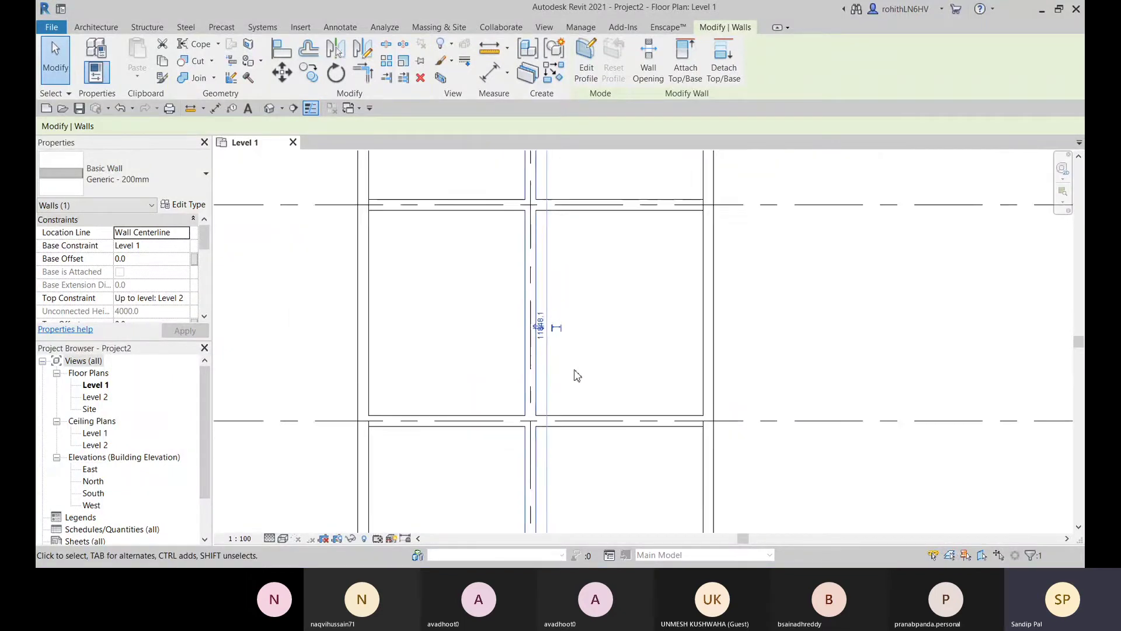
{"action": "middle_click_drag", "start_coordinate": [570, 436], "coordinate": [536, 243]}
{"action": "scroll", "coordinate": [520, 350], "scroll_direction": "up", "scroll_amount": 8}
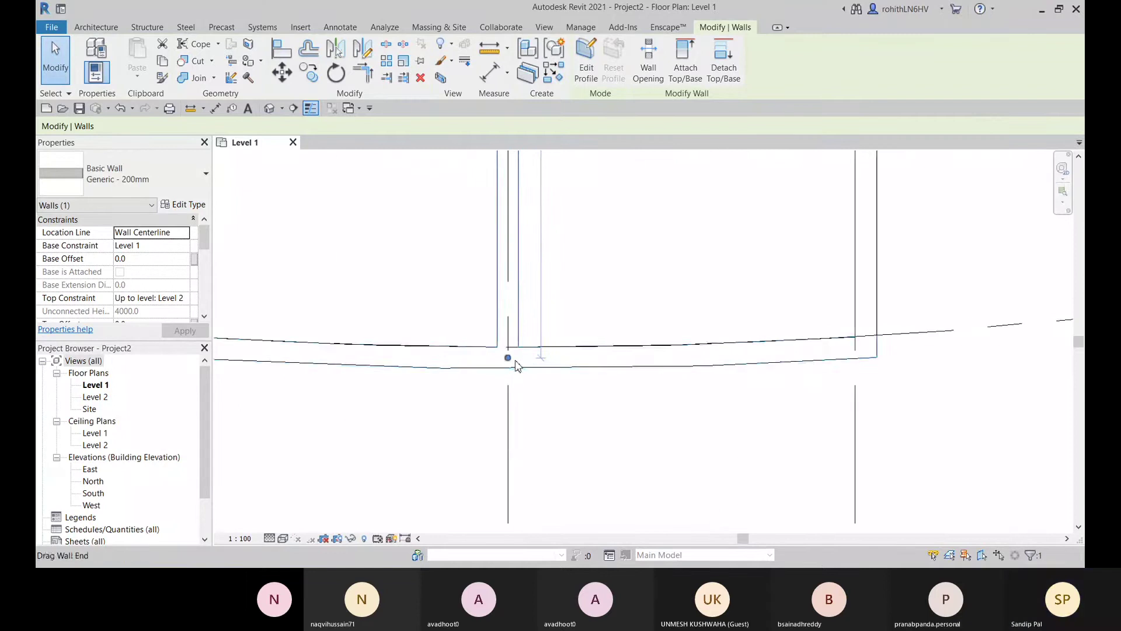
{"action": "right_click", "coordinate": [501, 357]}
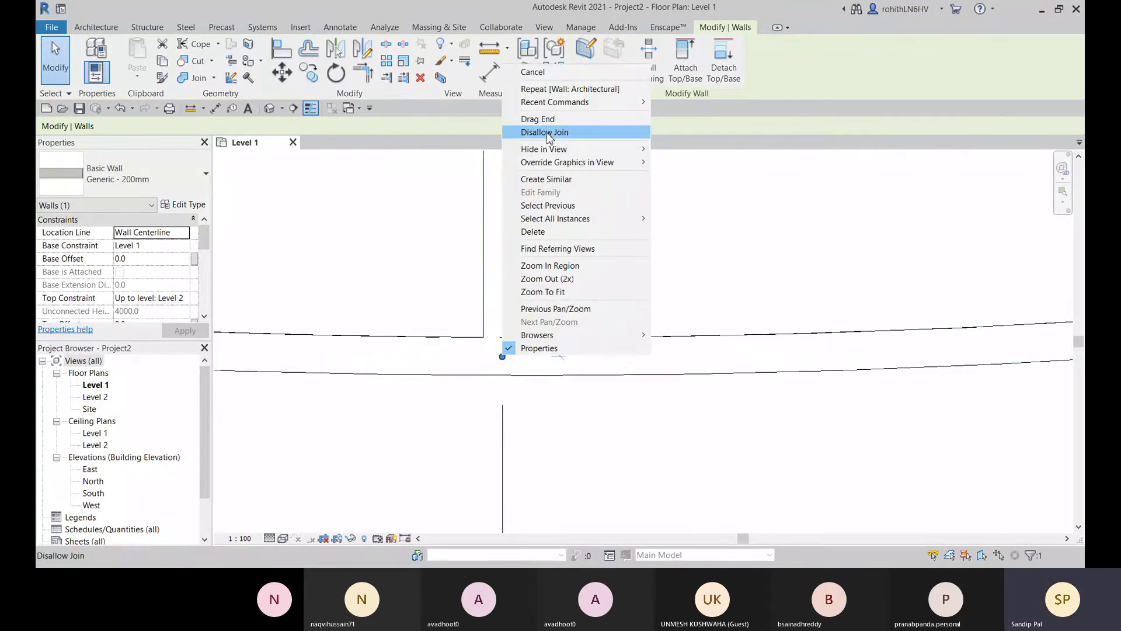
{"action": "left_click", "coordinate": [549, 133]}
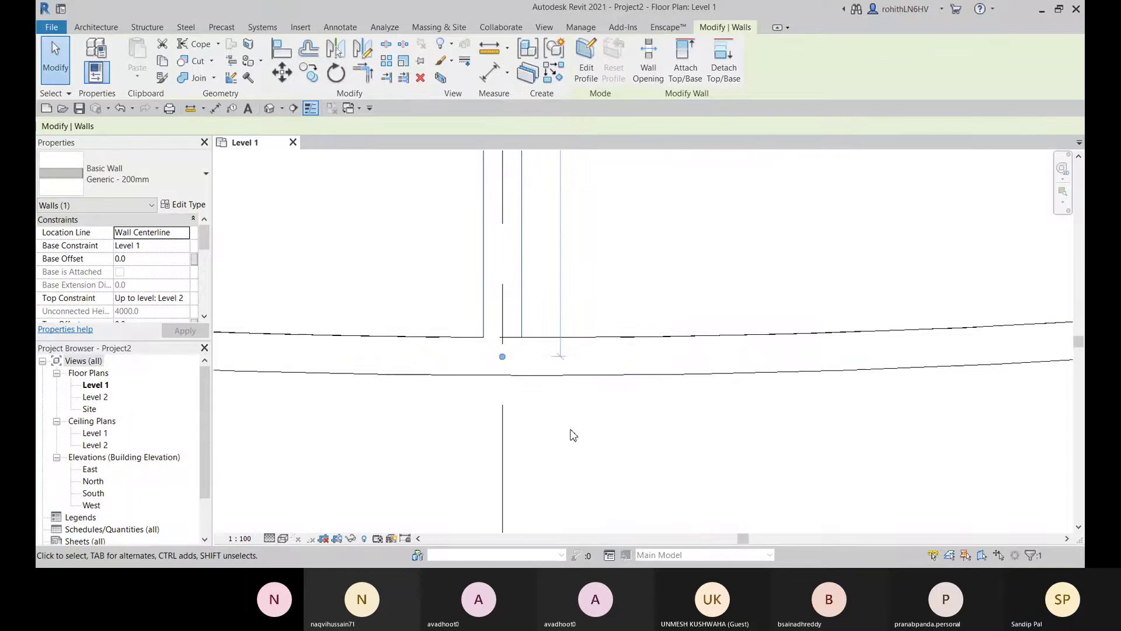
- Try to pull the middle wall's lower end back along grid 2 to the arc wall's inner face
{"action": "left_click", "coordinate": [502, 356]}
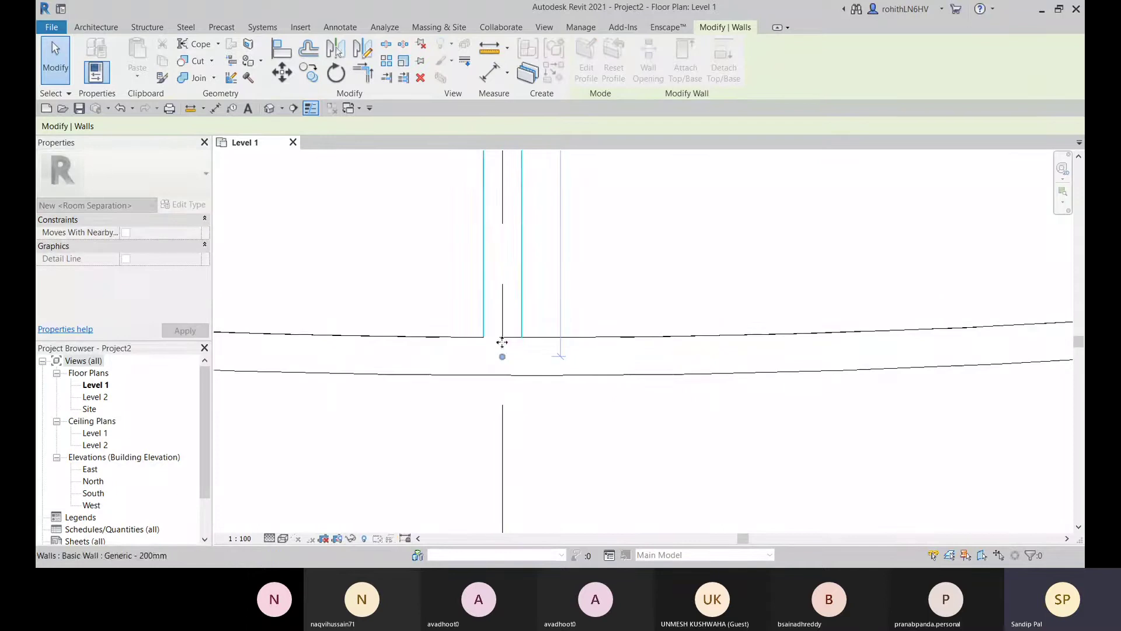
{"action": "left_click", "coordinate": [502, 342]}
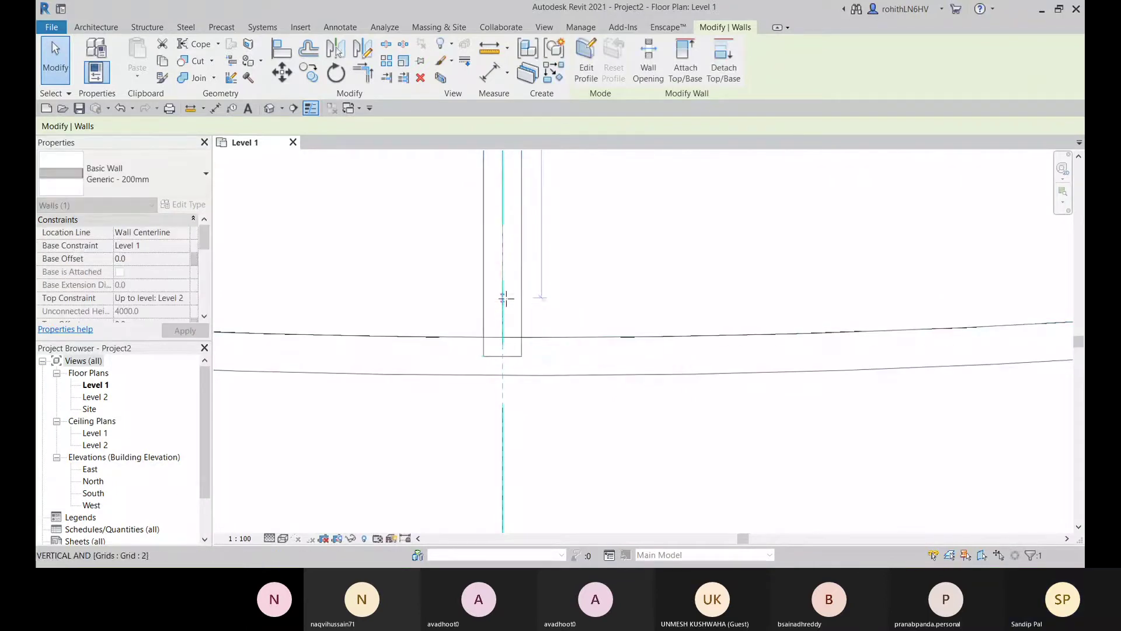
{"action": "left_click_drag", "start_coordinate": [506, 298], "coordinate": [503, 333]}
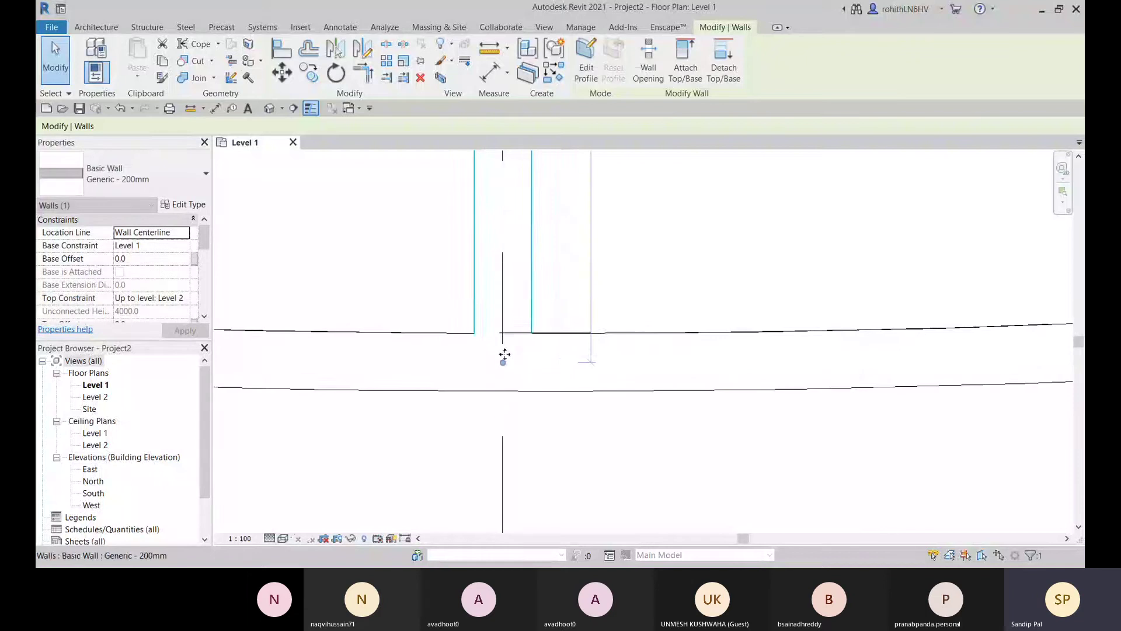
- Reapply Disallow Join at the middle wall's arc end and move that end to the arc wall's inner face on grid 2
{"action": "right_click", "coordinate": [503, 365]}
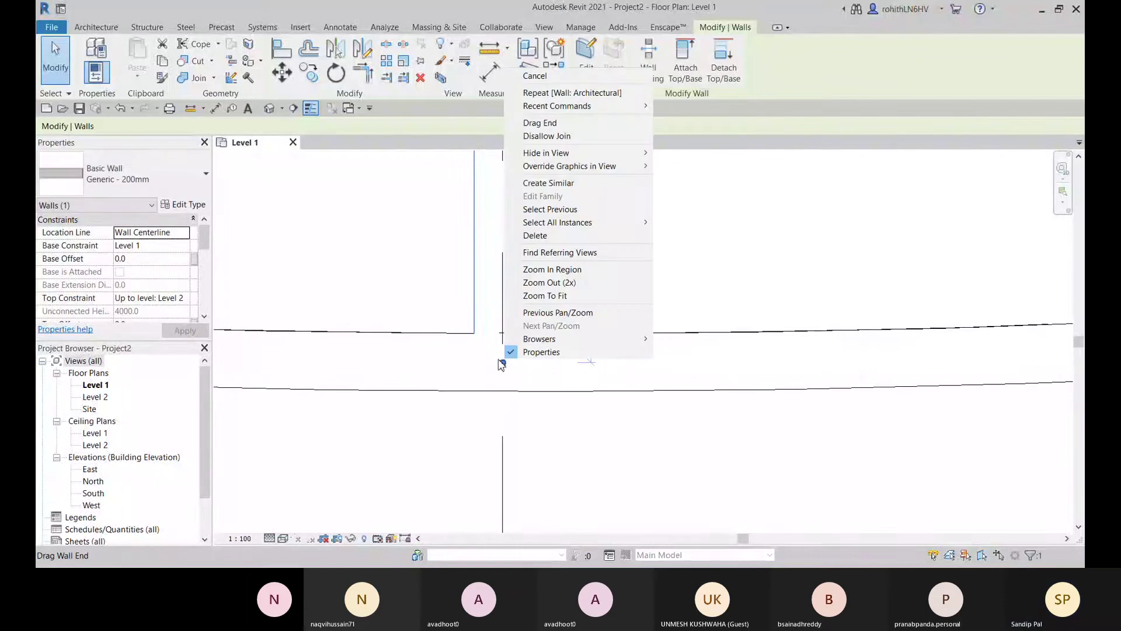
{"action": "left_click", "coordinate": [551, 136]}
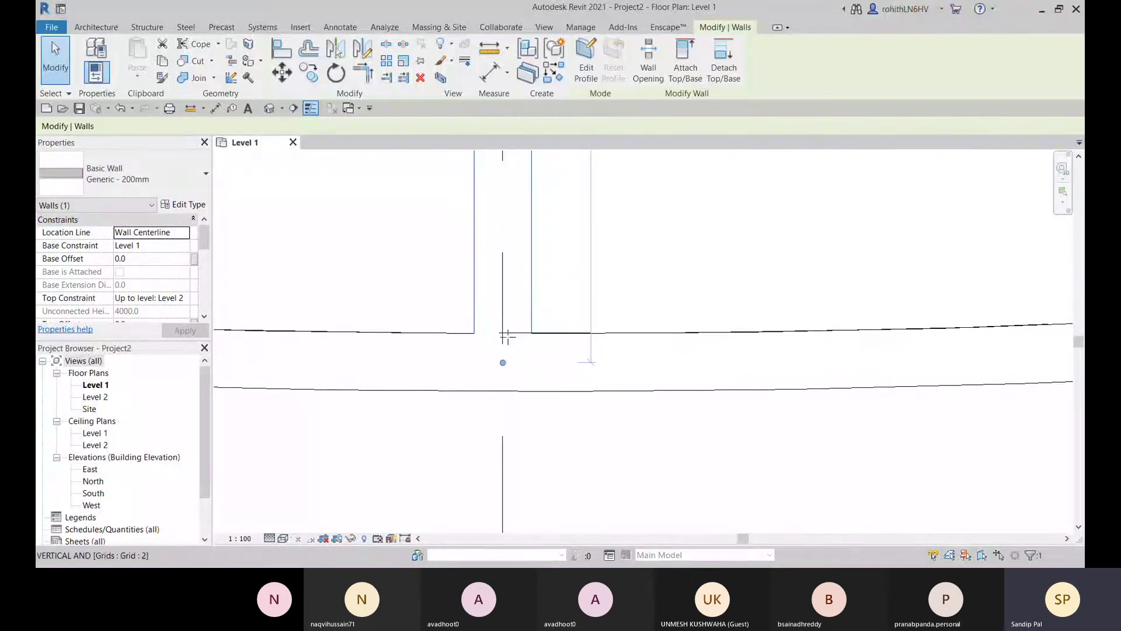
{"action": "mouse_move", "coordinate": [507, 337]}
{"action": "left_mouse_down"}
{"action": "mouse_move", "coordinate": [505, 296]}
{"action": "mouse_move", "coordinate": [503, 332]}
{"action": "left_mouse_up"}
{"action": "scroll", "coordinate": [519, 349], "scroll_direction": "up", "scroll_amount": 5}
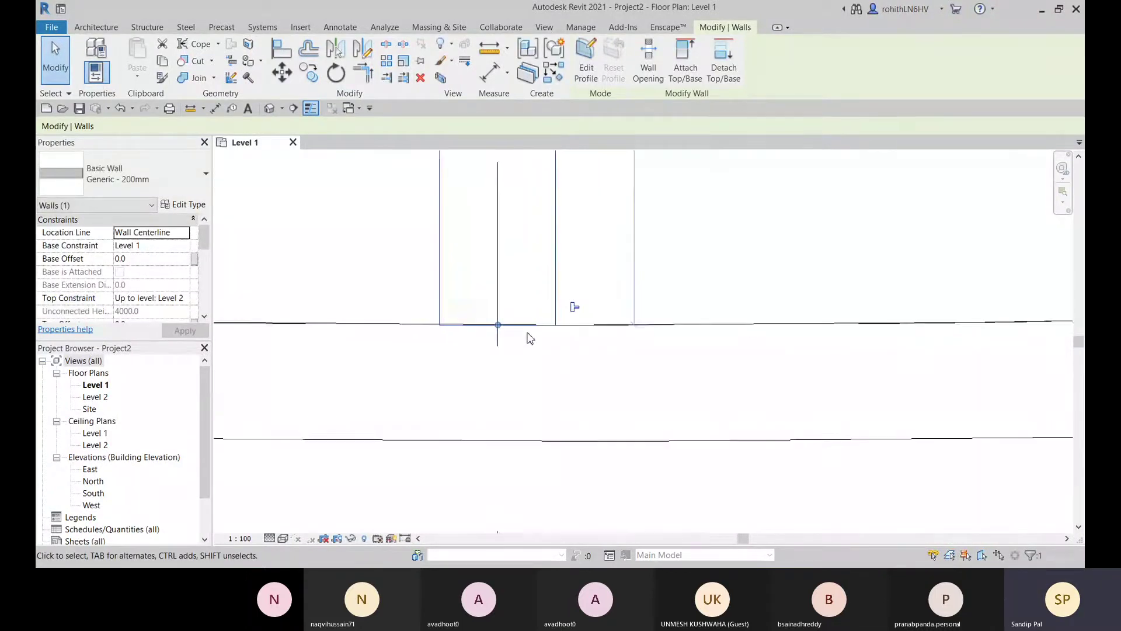
- Examine closely how the middle wall's lower end meets the arc wall's inner face along grid 2
{"action": "scroll", "coordinate": [582, 323], "scroll_direction": "up", "scroll_amount": 2}
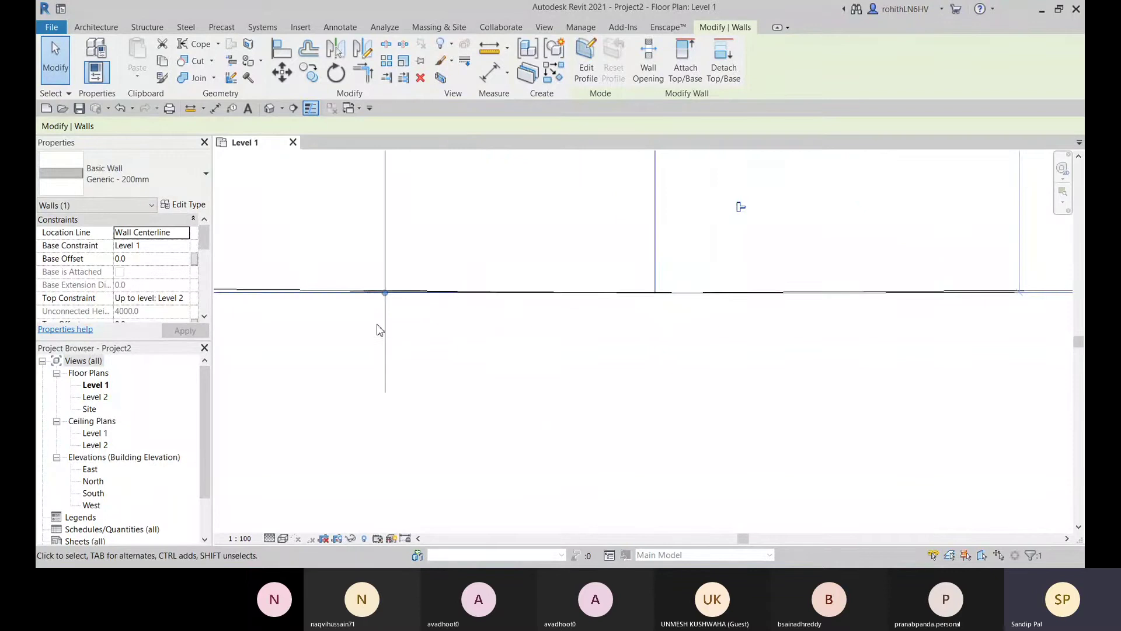
{"action": "middle_click_drag", "start_coordinate": [383, 330], "coordinate": [655, 341]}
{"action": "left_click", "coordinate": [384, 299]}
{"action": "scroll", "coordinate": [385, 299], "scroll_direction": "up", "scroll_amount": 2}
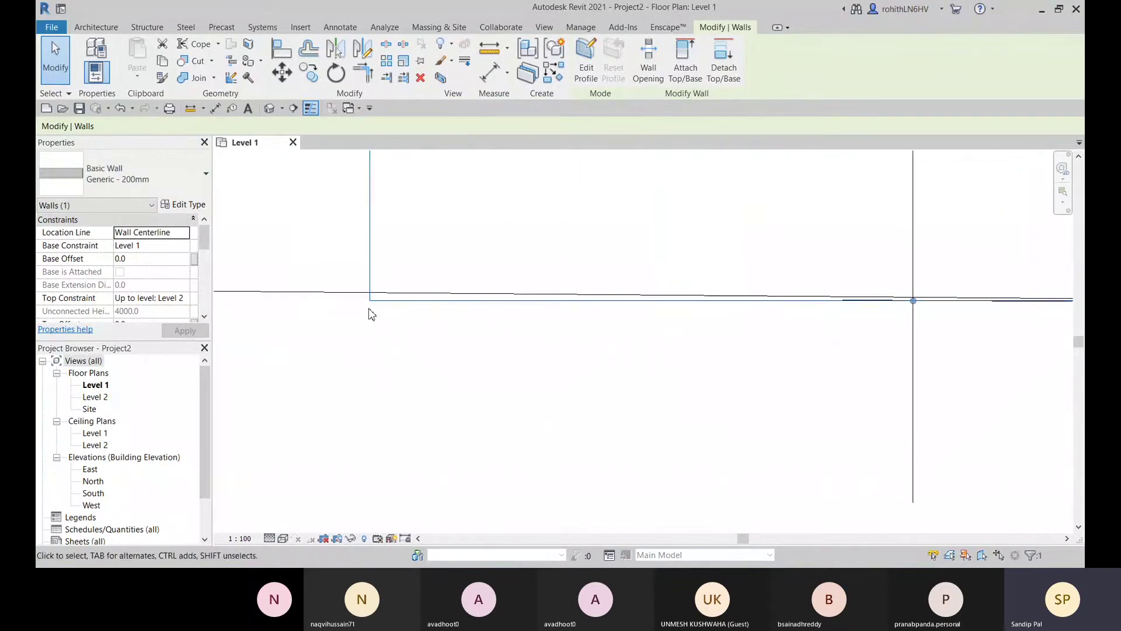
{"action": "scroll", "coordinate": [467, 299], "scroll_direction": "down", "scroll_amount": 2}
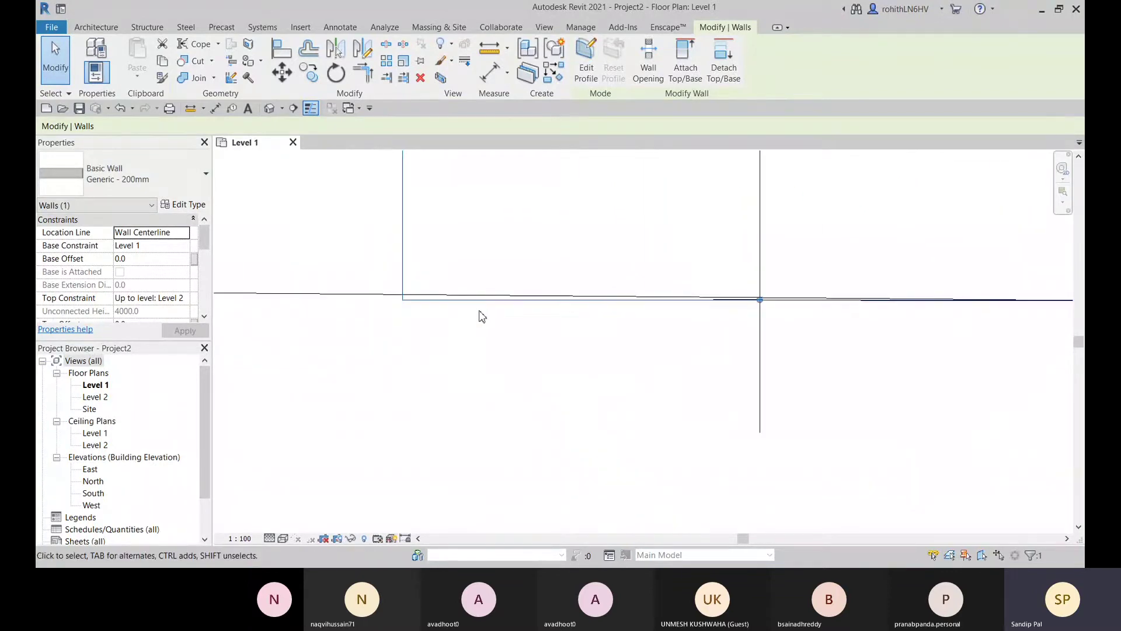
{"action": "scroll", "coordinate": [467, 330], "scroll_direction": "down", "scroll_amount": 2}
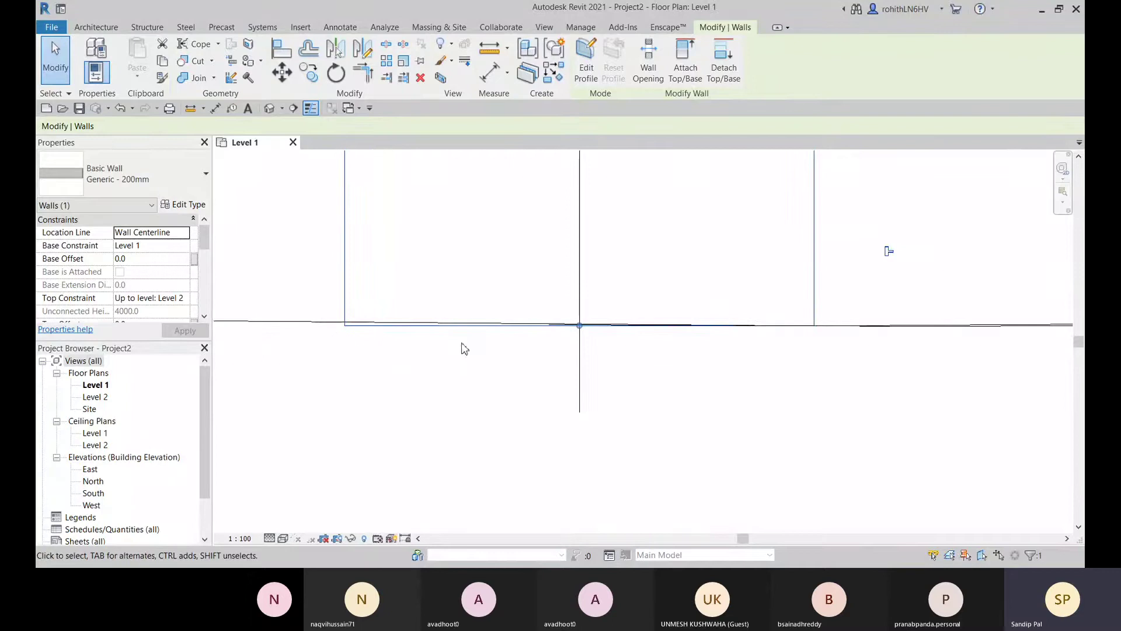
{"action": "scroll", "coordinate": [365, 327], "scroll_direction": "down", "scroll_amount": 1}
{"action": "scroll", "coordinate": [502, 344], "scroll_direction": "down", "scroll_amount": 3}
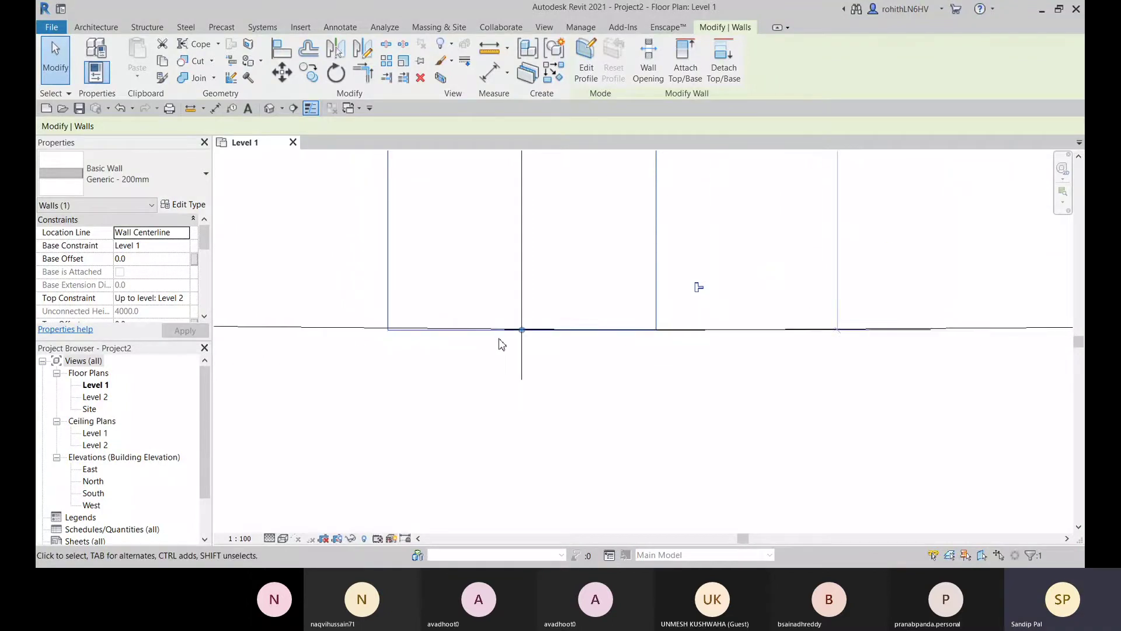
{"action": "scroll", "coordinate": [512, 385], "scroll_direction": "up", "scroll_amount": 3}
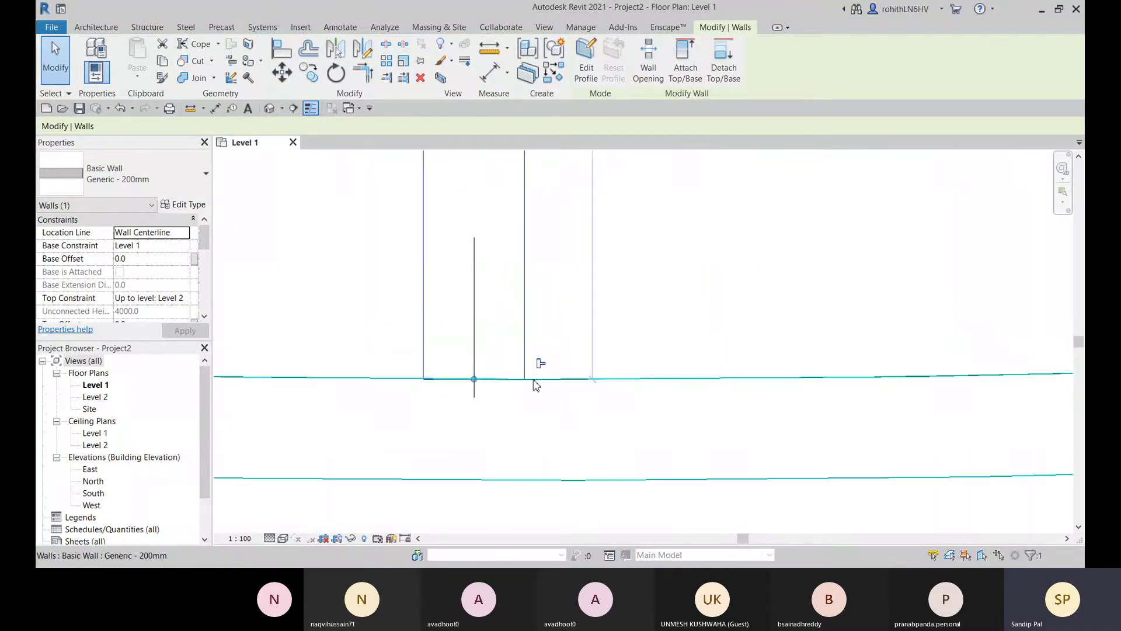
{"action": "middle_click_drag", "start_coordinate": [411, 384], "coordinate": [450, 341]}
{"action": "scroll", "coordinate": [388, 333], "scroll_direction": "up", "scroll_amount": 1}
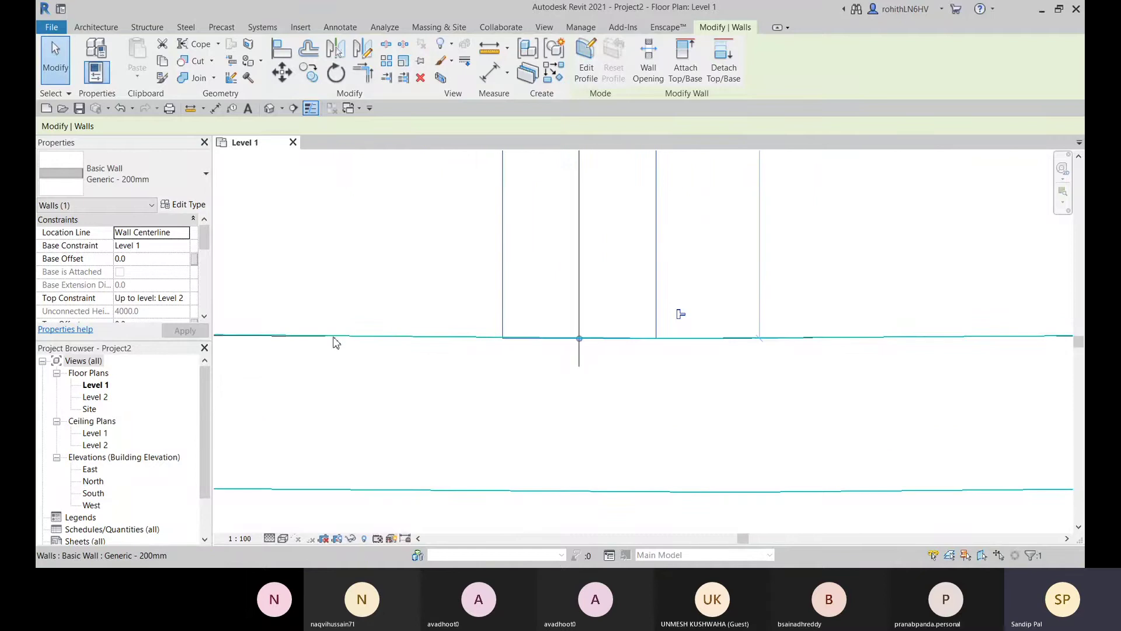
{"action": "middle_click_drag", "start_coordinate": [606, 354], "coordinate": [387, 310]}
{"action": "scroll", "coordinate": [300, 315], "scroll_direction": "up", "scroll_amount": 1}
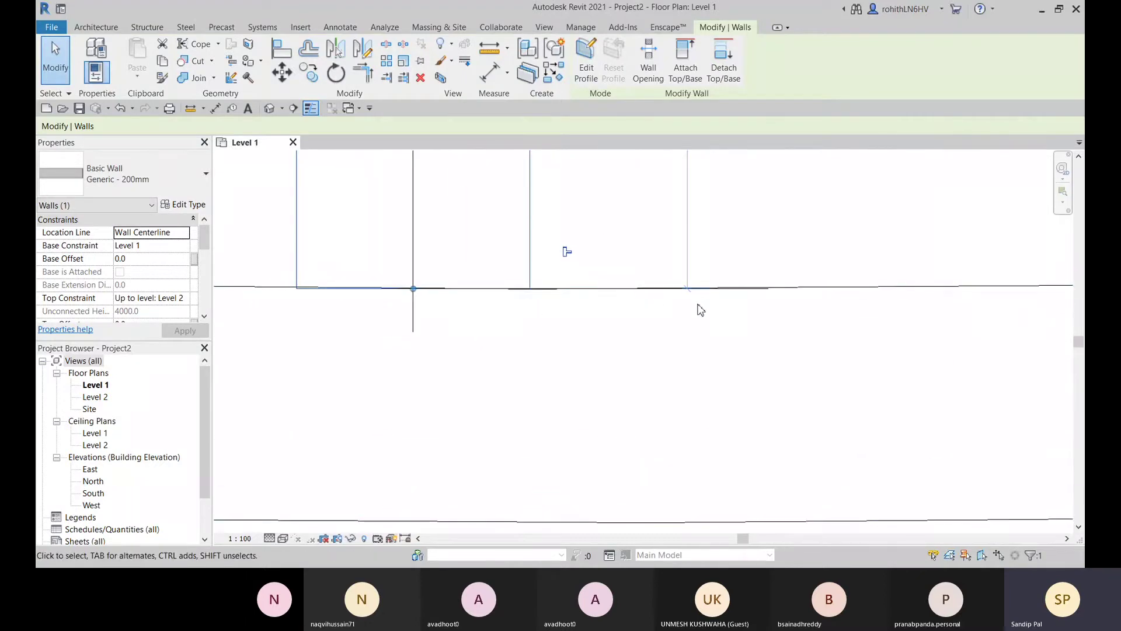
{"action": "scroll", "coordinate": [508, 288], "scroll_direction": "down", "scroll_amount": 1}
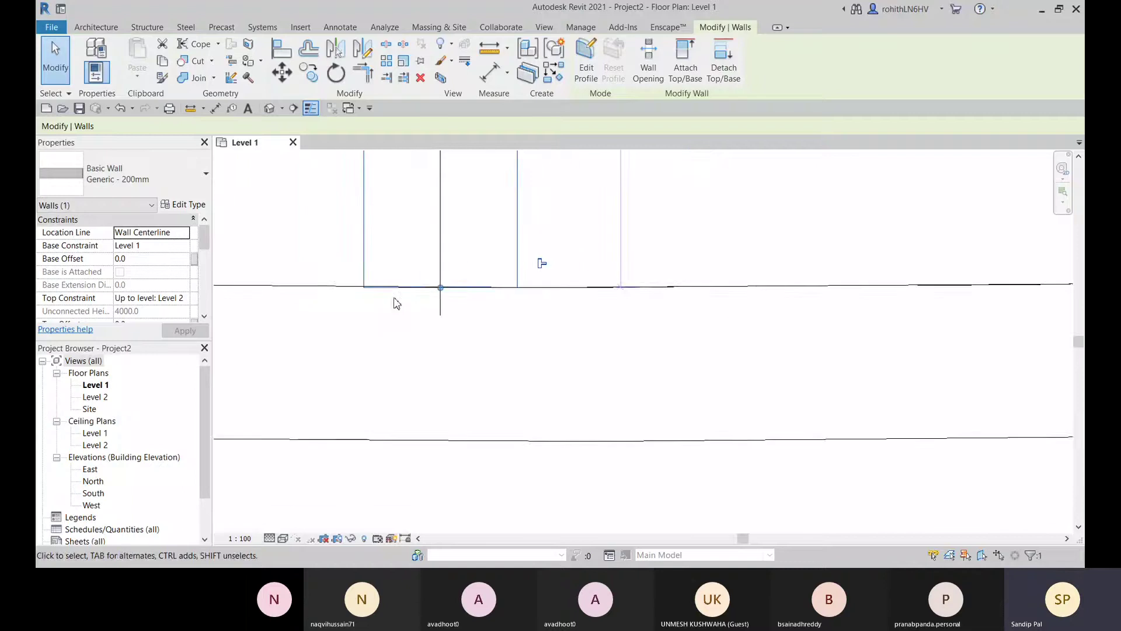
{"action": "scroll", "coordinate": [393, 302], "scroll_direction": "up", "scroll_amount": 1}
{"action": "scroll", "coordinate": [347, 288], "scroll_direction": "up", "scroll_amount": 4}
{"action": "scroll", "coordinate": [469, 281], "scroll_direction": "down", "scroll_amount": 3}
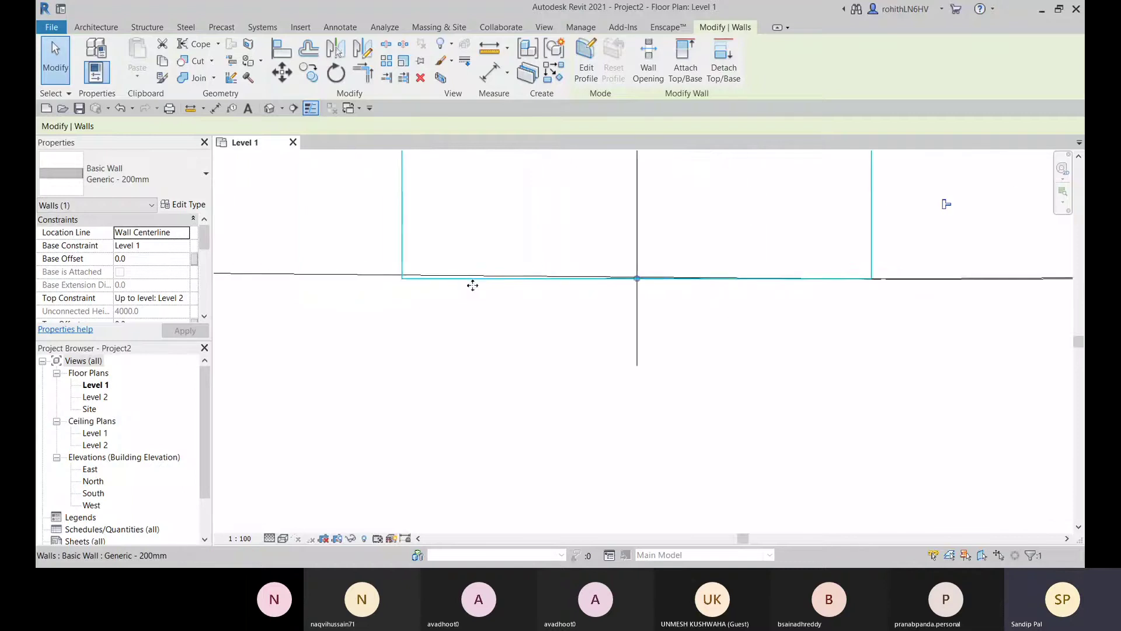
{"action": "middle_click_drag", "start_coordinate": [517, 321], "coordinate": [415, 409]}
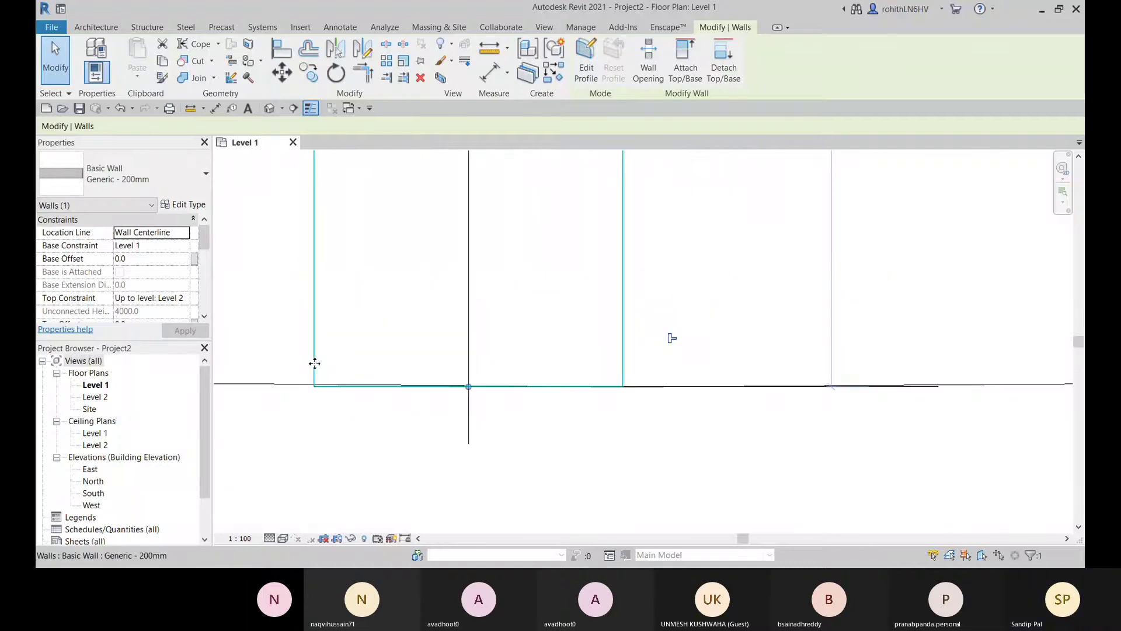
{"action": "scroll", "coordinate": [461, 280], "scroll_direction": "down", "scroll_amount": 3}
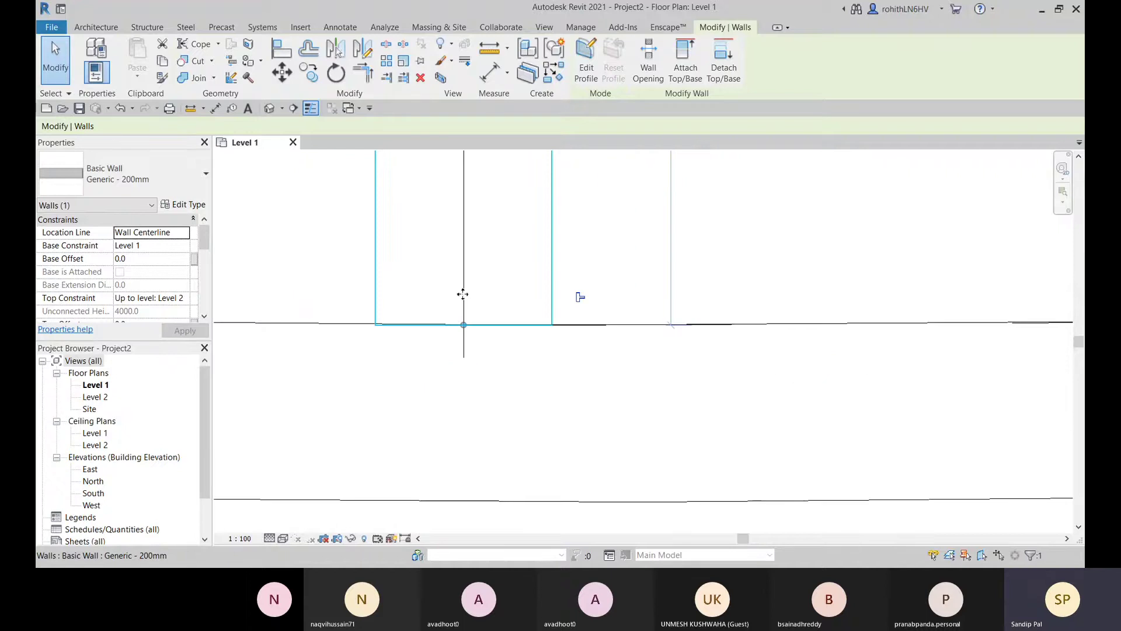
{"action": "scroll", "coordinate": [493, 304], "scroll_direction": "up", "scroll_amount": 4}
{"action": "left_click", "coordinate": [586, 72]}
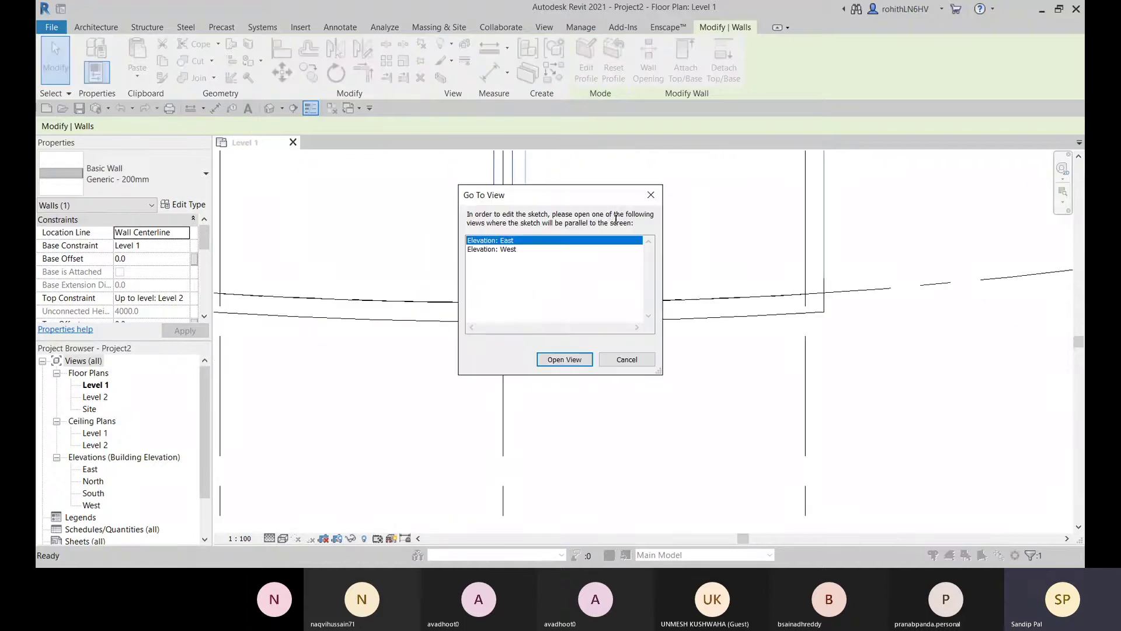
{"action": "left_click", "coordinate": [626, 359]}
- Review the junction between the middle wall and the arc wall, and clear the wall selection
{"action": "scroll", "coordinate": [573, 350], "scroll_direction": "up", "scroll_amount": 5}
{"action": "middle_click_drag", "start_coordinate": [470, 405], "coordinate": [544, 243]}
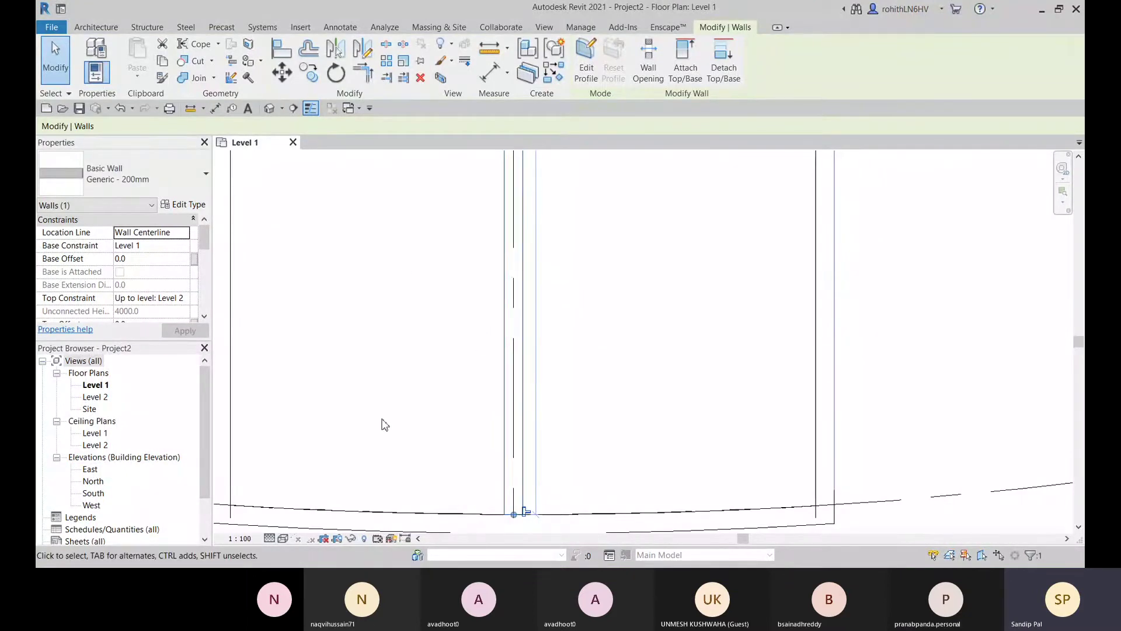
{"action": "middle_click_drag", "start_coordinate": [367, 369], "coordinate": [384, 329]}
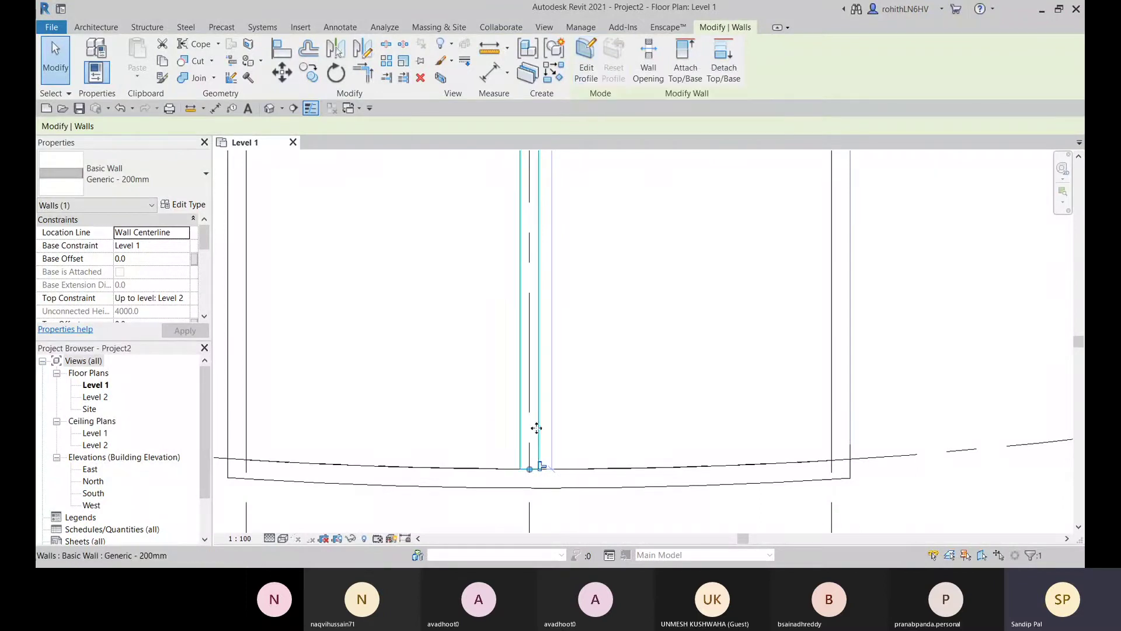
{"action": "scroll", "coordinate": [578, 507], "scroll_direction": "up", "scroll_amount": 2}
{"action": "middle_click_drag", "start_coordinate": [578, 506], "coordinate": [591, 463]}
{"action": "scroll", "coordinate": [529, 447], "scroll_direction": "up", "scroll_amount": 1}
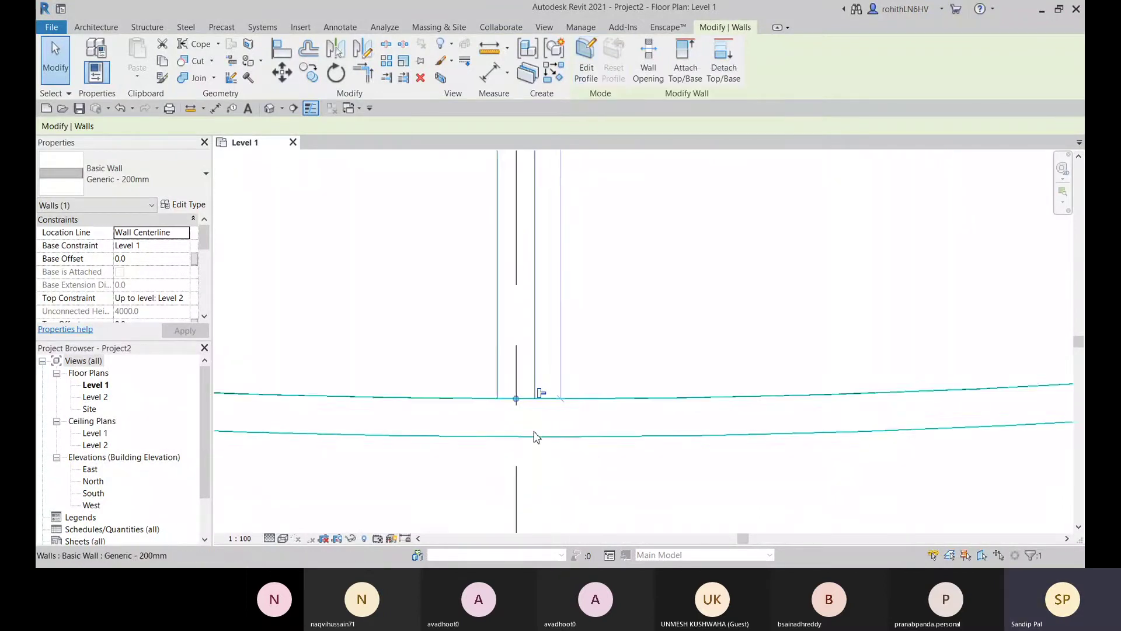
{"action": "scroll", "coordinate": [511, 438], "scroll_direction": "up", "scroll_amount": 1}
{"action": "left_click", "coordinate": [651, 343]}
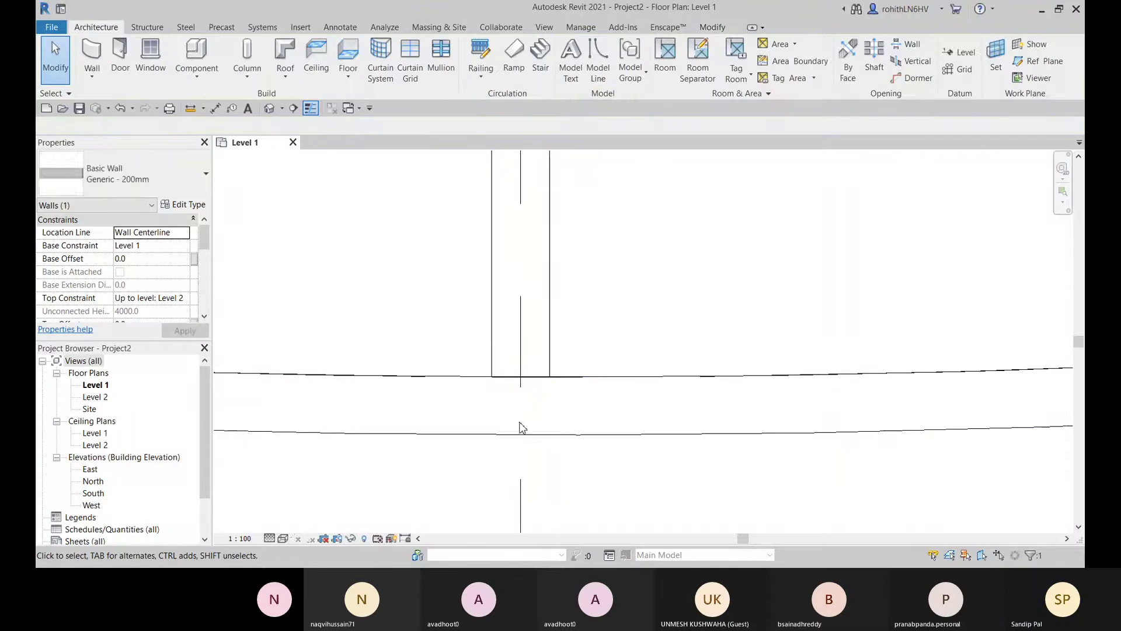
- Use Wall Joins to pick the middle wall's end at the arc wall and set it to Allow Join
{"action": "left_click", "coordinate": [713, 27]}
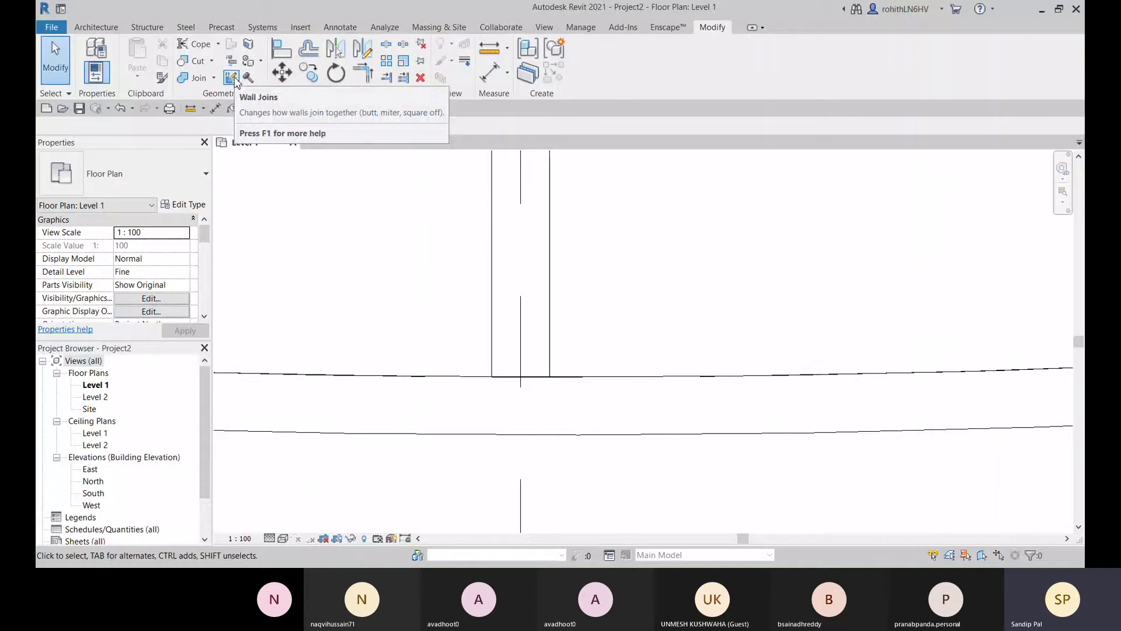
{"action": "left_click", "coordinate": [232, 78]}
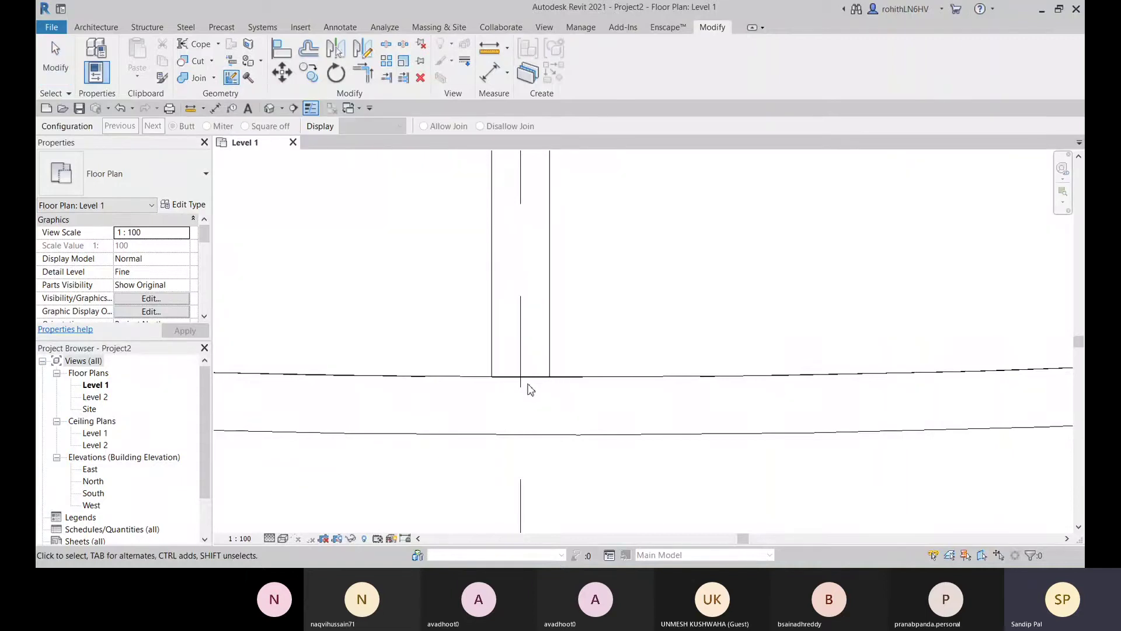
{"action": "left_click", "coordinate": [538, 381]}
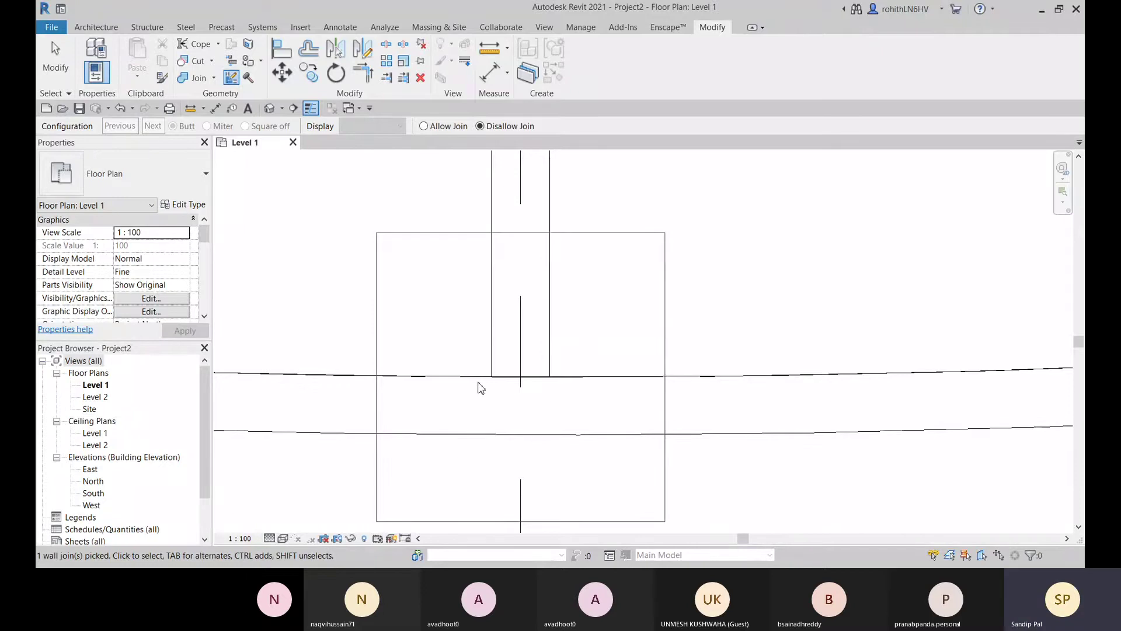
{"action": "key", "text": "Escape"}
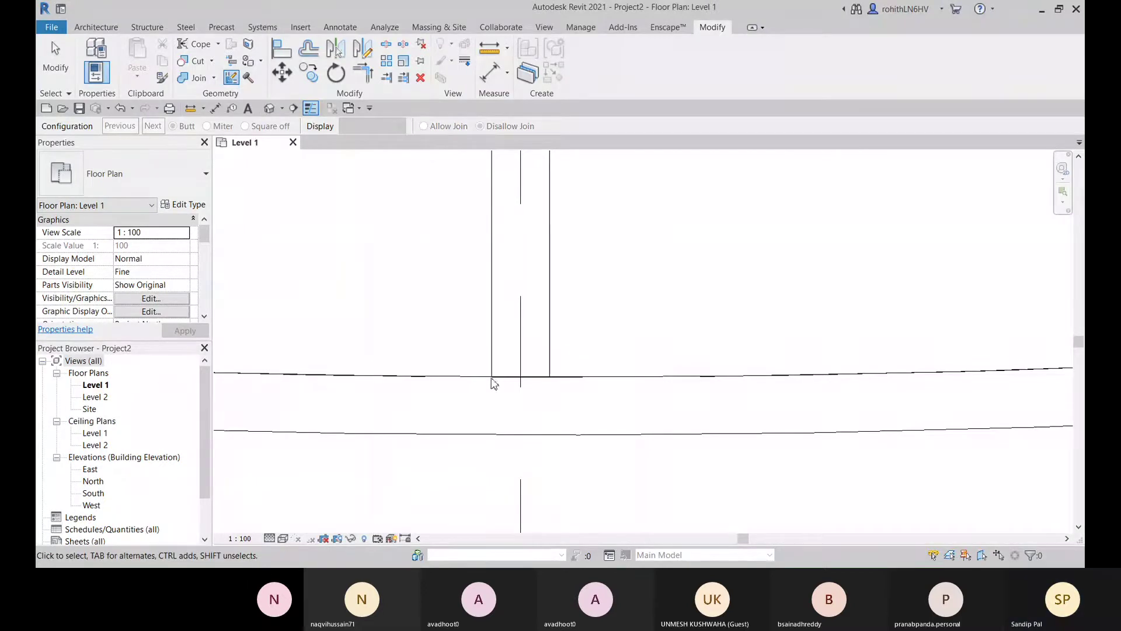
{"action": "left_click", "coordinate": [499, 379]}
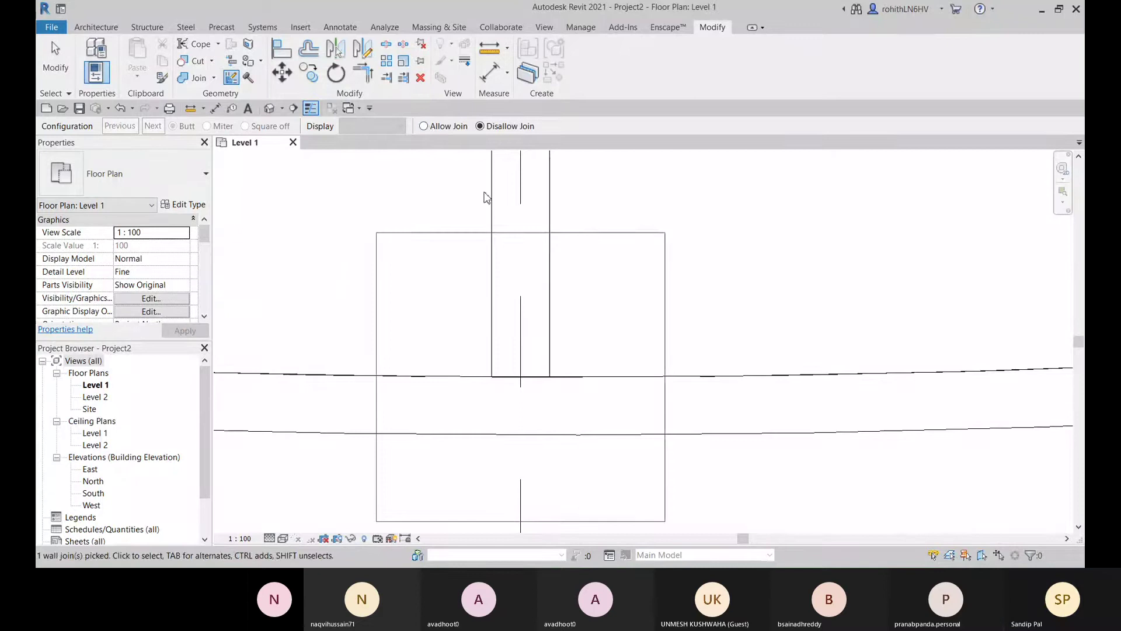
{"action": "left_click", "coordinate": [424, 126]}
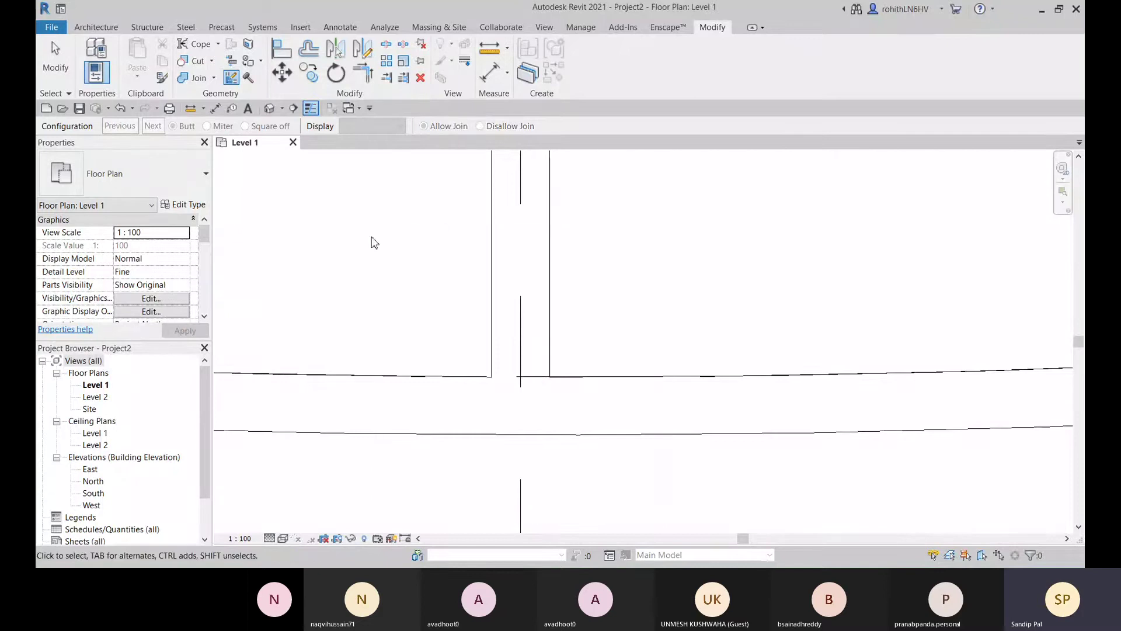
- Pick the middle wall's join with the arc wall again and set its display to Clean Join
{"action": "left_click", "coordinate": [499, 378]}
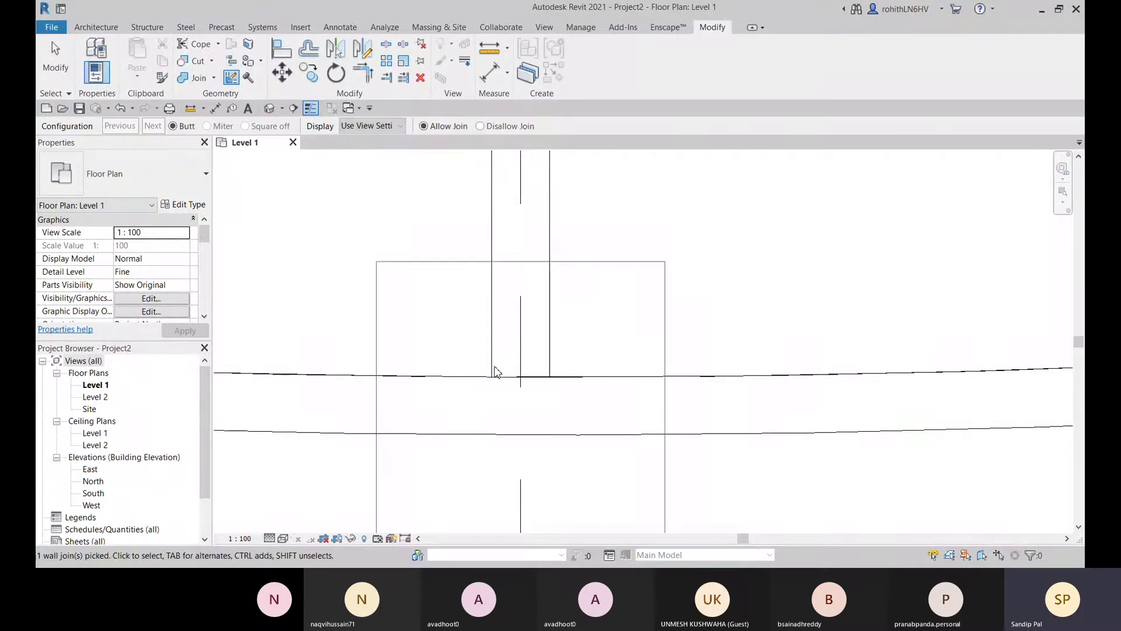
{"action": "middle_click_drag", "start_coordinate": [535, 450], "coordinate": [530, 374]}
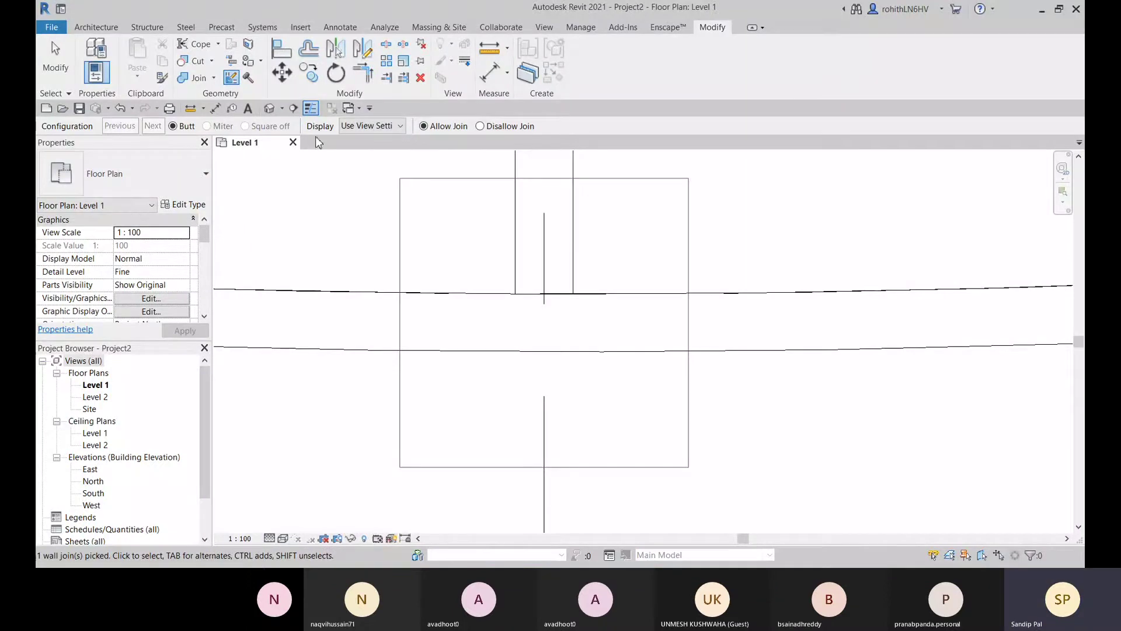
{"action": "left_click", "coordinate": [375, 126]}
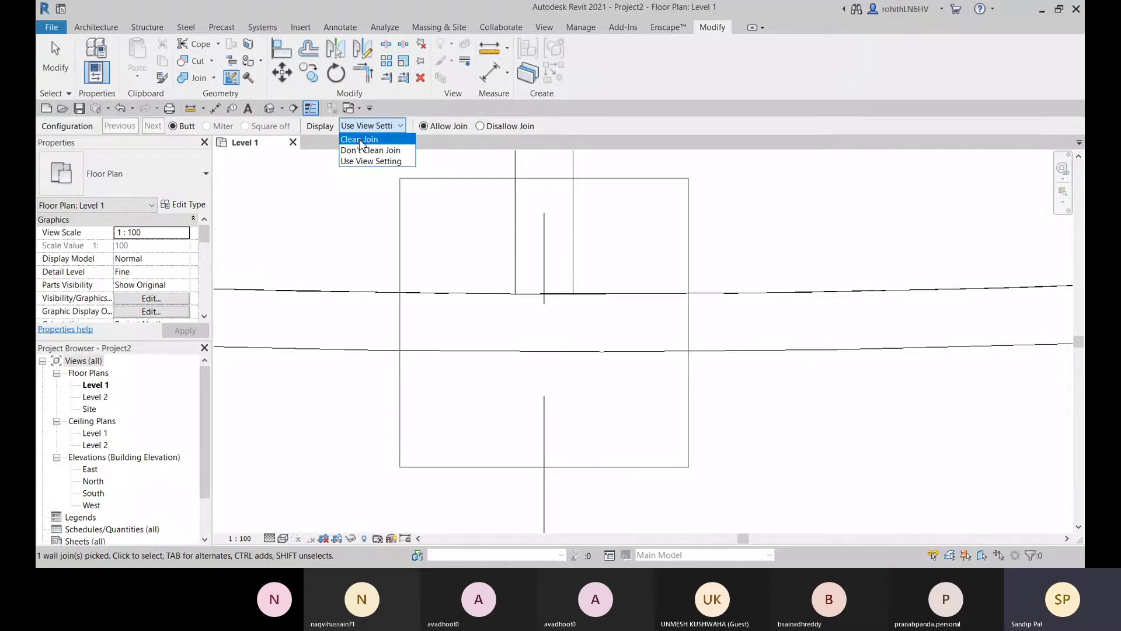
{"action": "left_click", "coordinate": [360, 140]}
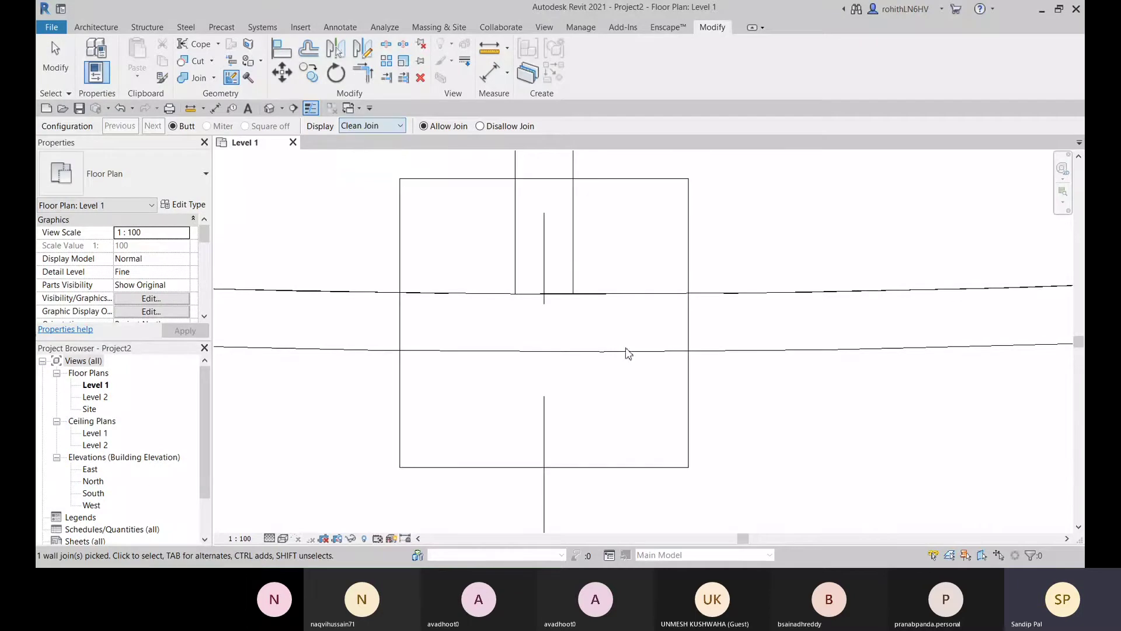
- Switch the join's display to Don't Clean Join and look closely at the wall corner on the arc
{"action": "left_click", "coordinate": [384, 125]}
{"action": "left_click", "coordinate": [369, 151]}
{"action": "scroll", "coordinate": [552, 303], "scroll_direction": "up", "scroll_amount": 6}
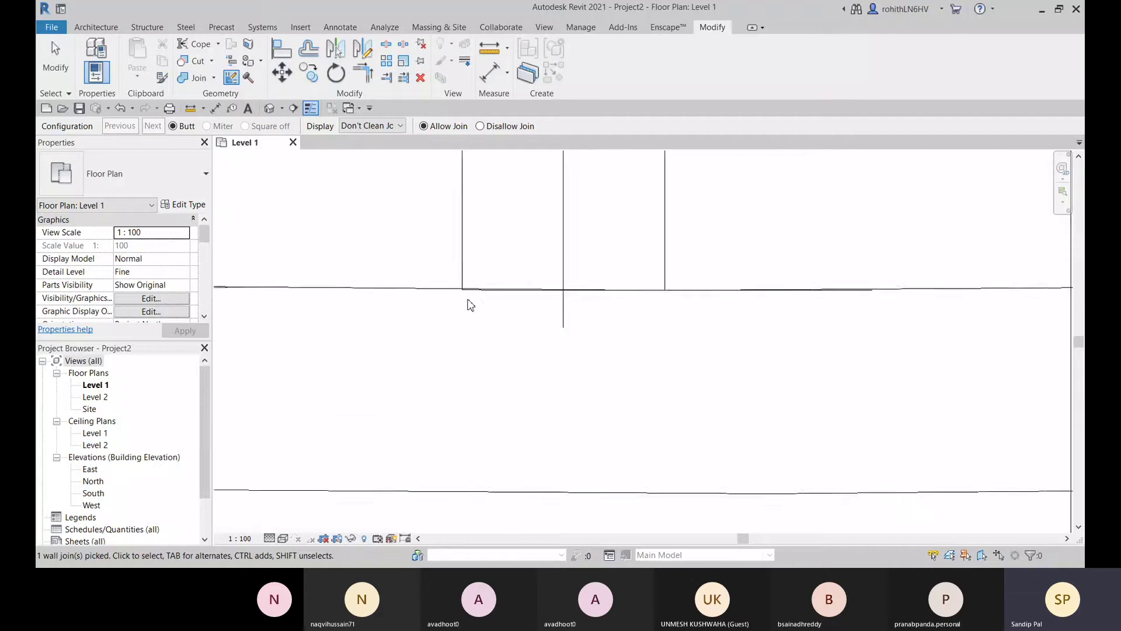
{"action": "scroll", "coordinate": [477, 295], "scroll_direction": "up", "scroll_amount": 2}
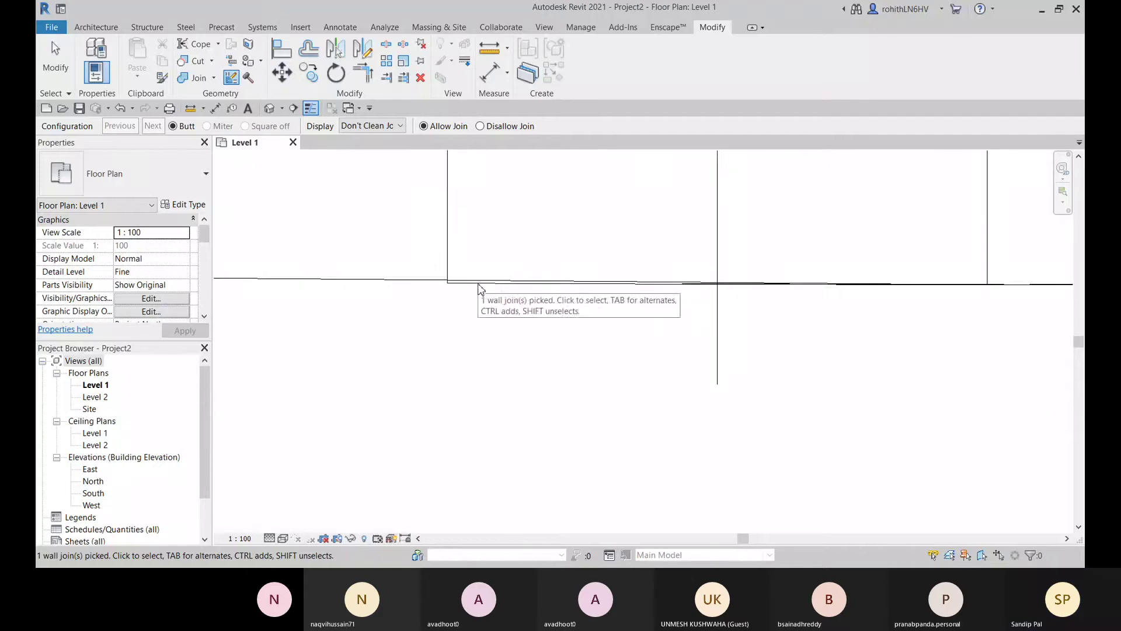
- Return the display of the middle wall's arc join to Clean Join
{"action": "left_click", "coordinate": [369, 128]}
{"action": "left_click", "coordinate": [367, 140]}
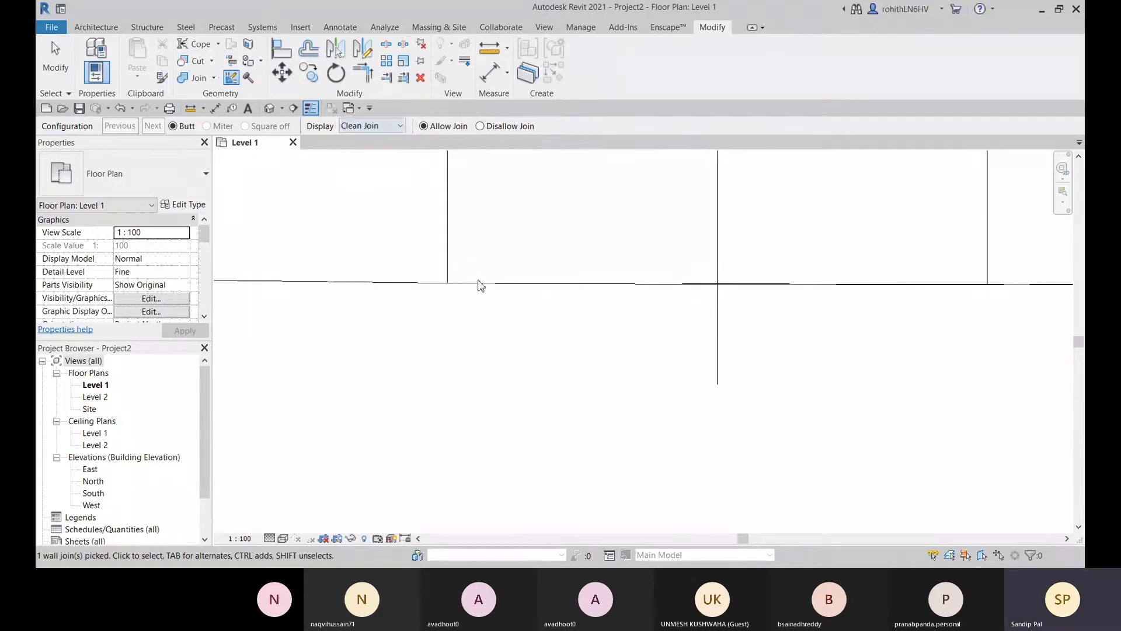
{"action": "scroll", "coordinate": [484, 289], "scroll_direction": "down", "scroll_amount": 4}
{"action": "scroll", "coordinate": [514, 301], "scroll_direction": "down", "scroll_amount": 4}
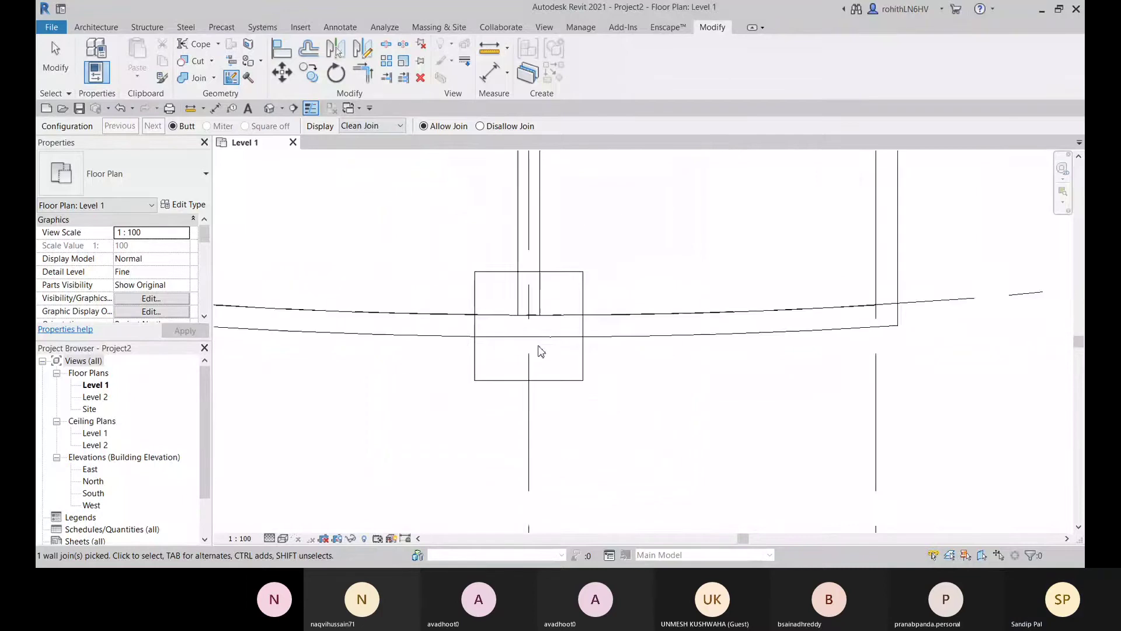
{"action": "scroll", "coordinate": [491, 321], "scroll_direction": "up", "scroll_amount": 1}
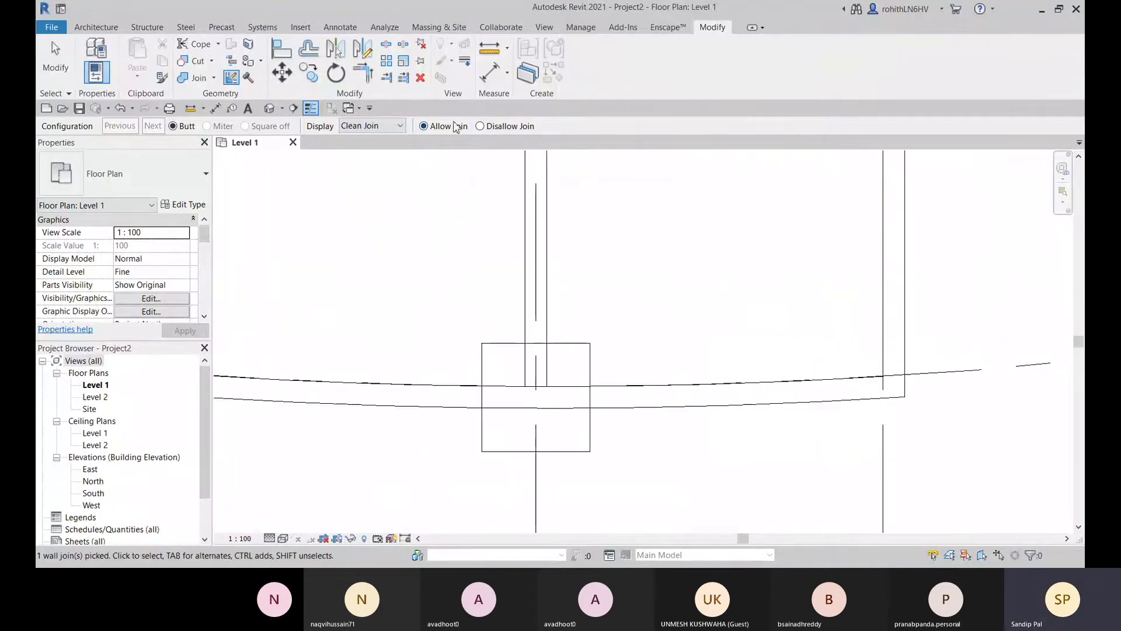
- Apply Disallow Join to the middle wall's arc end, pick the join again and restore Allow Join
{"action": "left_click", "coordinate": [480, 126]}
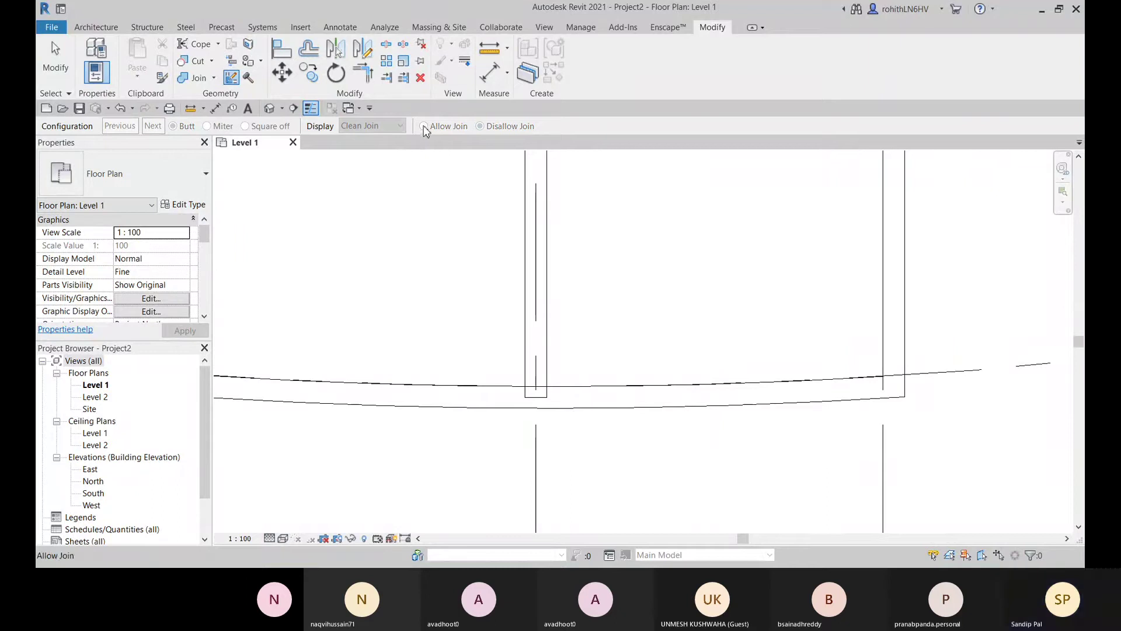
{"action": "left_click", "coordinate": [544, 414]}
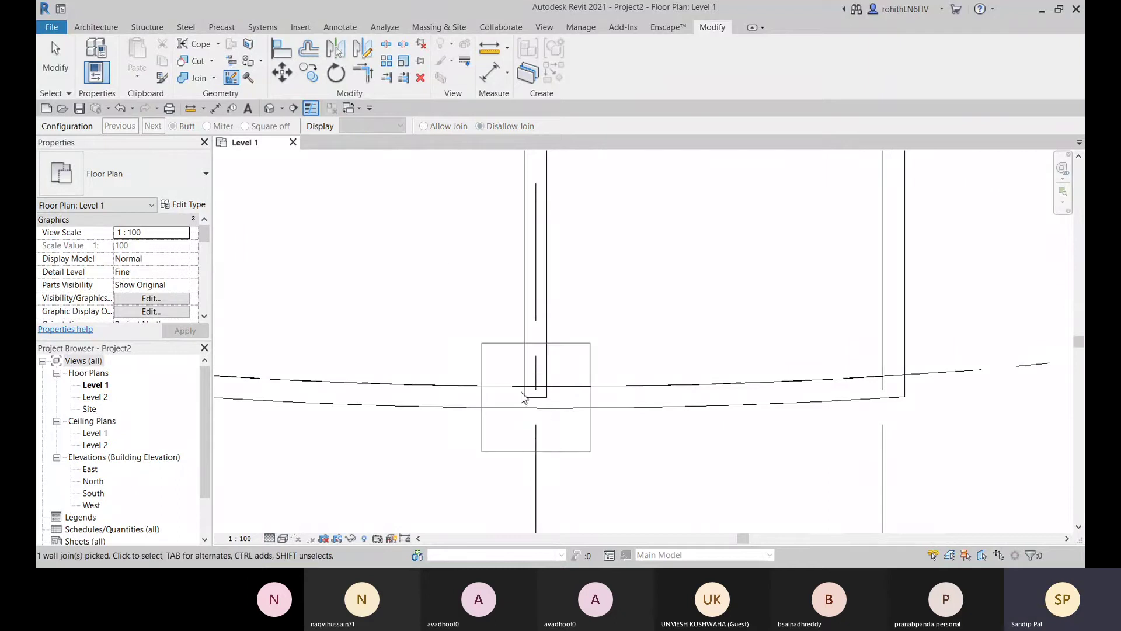
{"action": "left_click", "coordinate": [424, 127]}
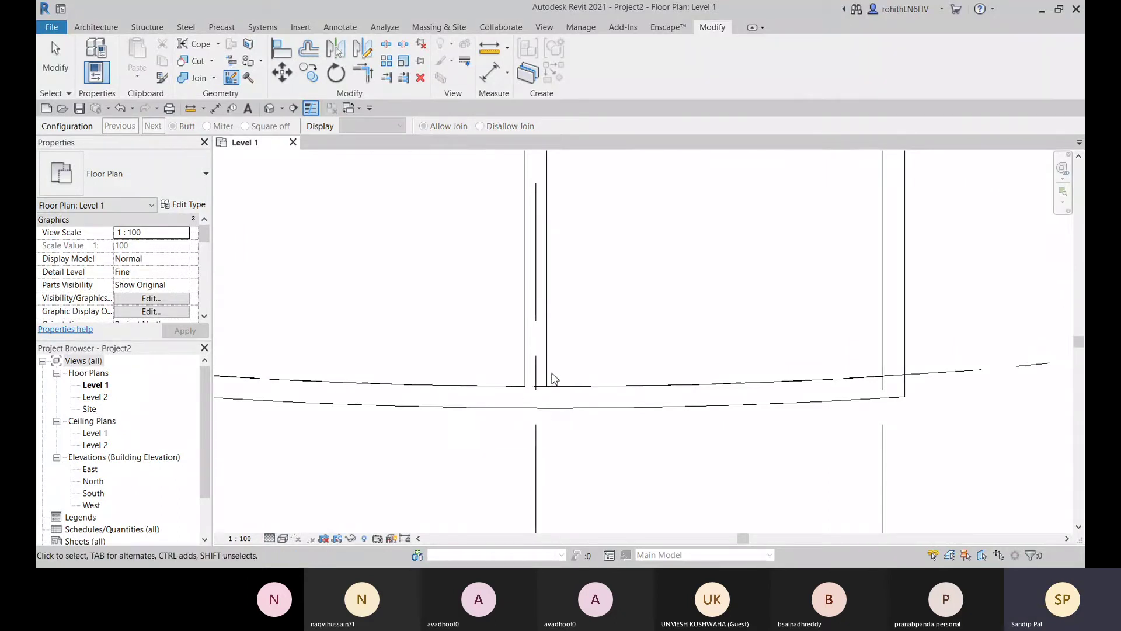
- Pick the middle wall's join with the arc wall and examine which join configurations are offered for it
{"action": "scroll", "coordinate": [538, 401], "scroll_direction": "up", "scroll_amount": 3}
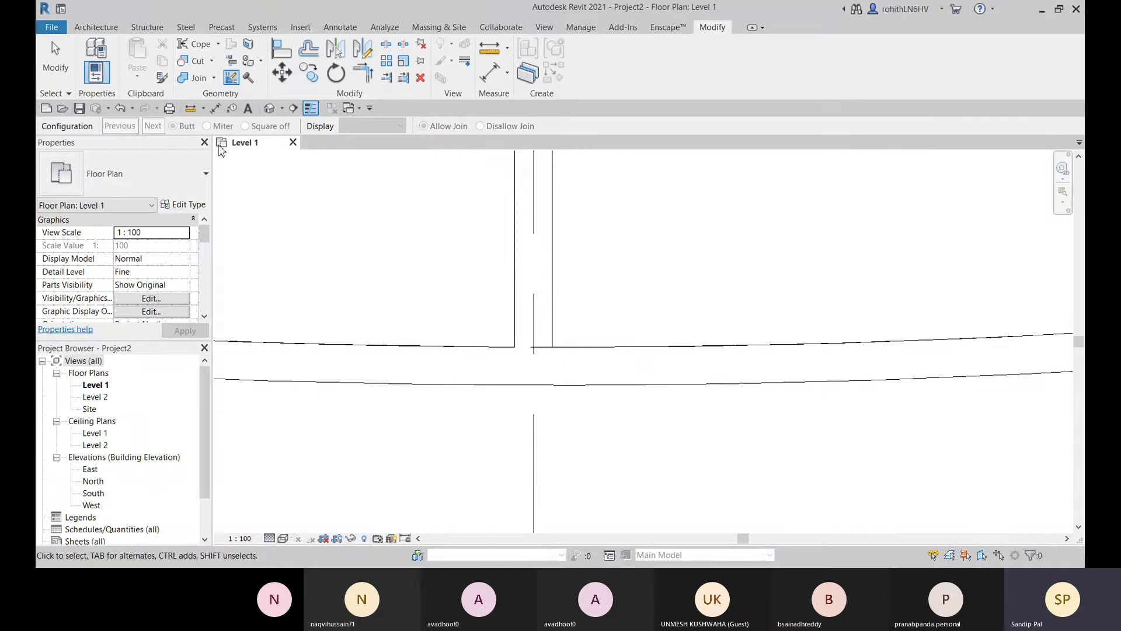
{"action": "left_click", "coordinate": [534, 355]}
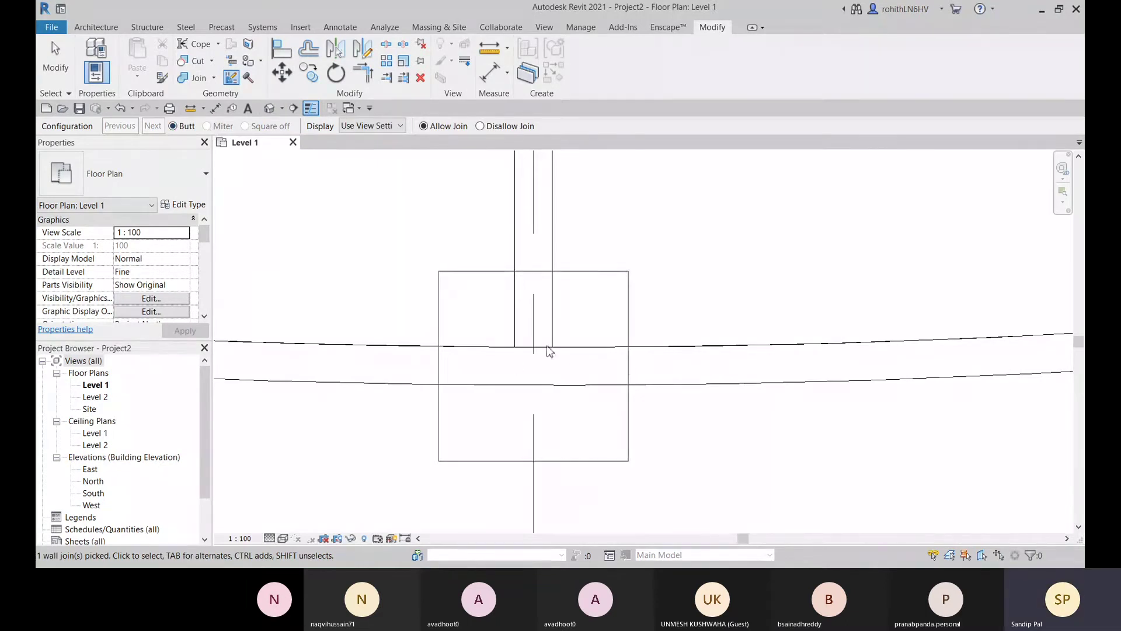
{"action": "scroll", "coordinate": [549, 351], "scroll_direction": "down", "scroll_amount": 1}
{"action": "scroll", "coordinate": [398, 305], "scroll_direction": "down", "scroll_amount": 4}
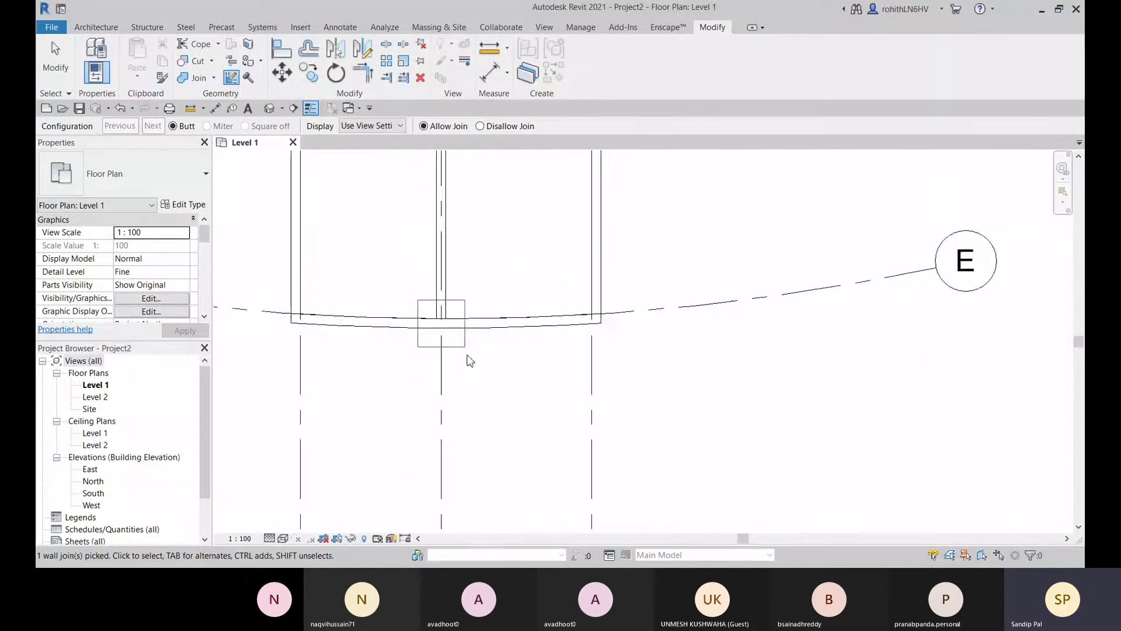
{"action": "middle_click_drag", "start_coordinate": [456, 373], "coordinate": [568, 380]}
{"action": "scroll", "coordinate": [414, 332], "scroll_direction": "up", "scroll_amount": 1}
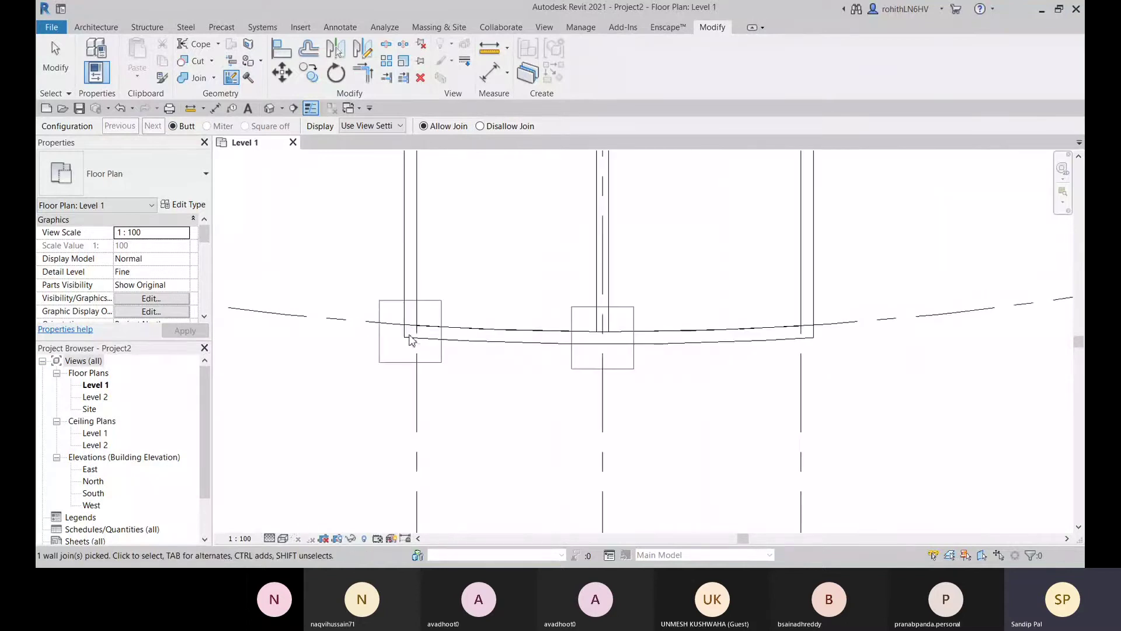
- Compare Miter, Square off and Butt on the join where the left exterior wall meets the arc wall, and leave it set to Miter
{"action": "left_click", "coordinate": [410, 341]}
{"action": "middle_click_drag", "start_coordinate": [417, 358], "coordinate": [386, 391]}
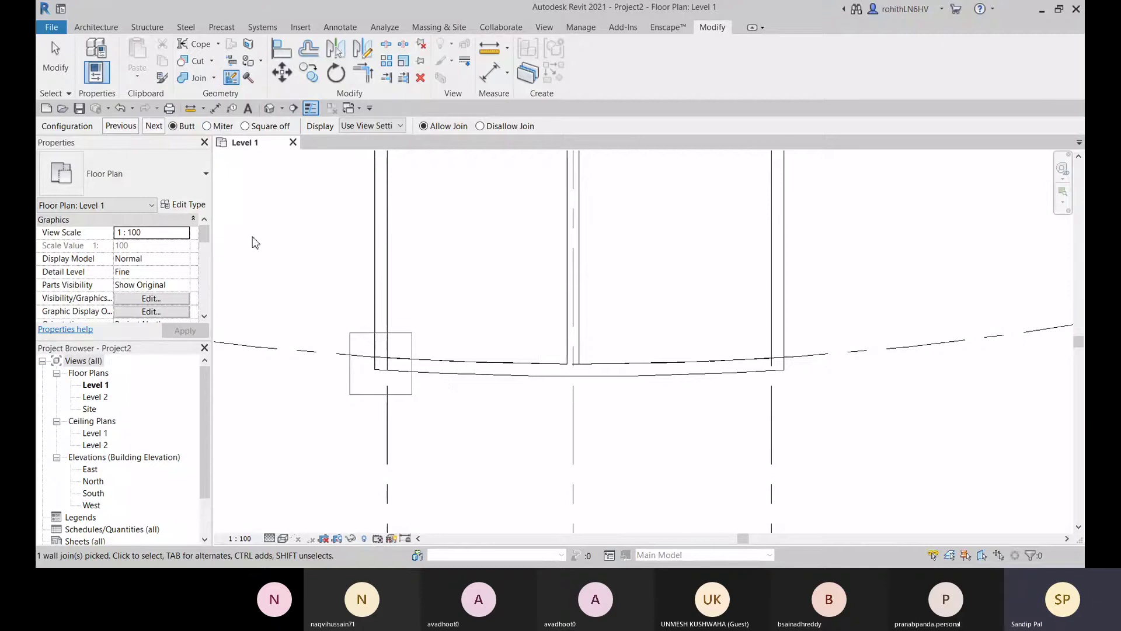
{"action": "left_click", "coordinate": [209, 126]}
{"action": "scroll", "coordinate": [385, 361], "scroll_direction": "up", "scroll_amount": 5}
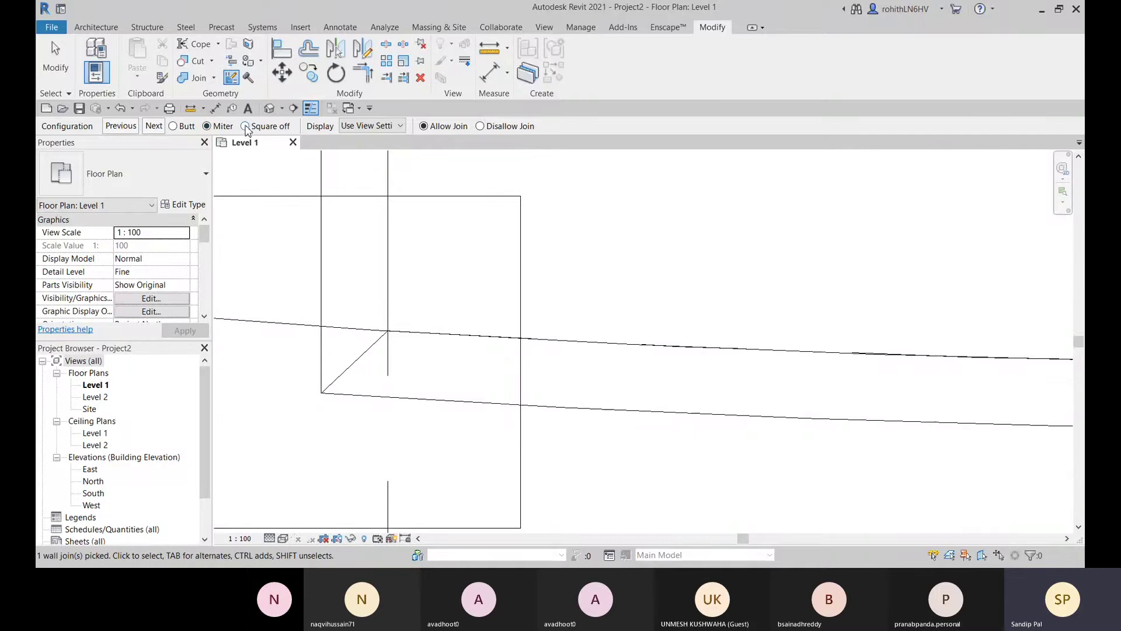
{"action": "left_click", "coordinate": [246, 127]}
{"action": "middle_click_drag", "start_coordinate": [403, 393], "coordinate": [370, 450]}
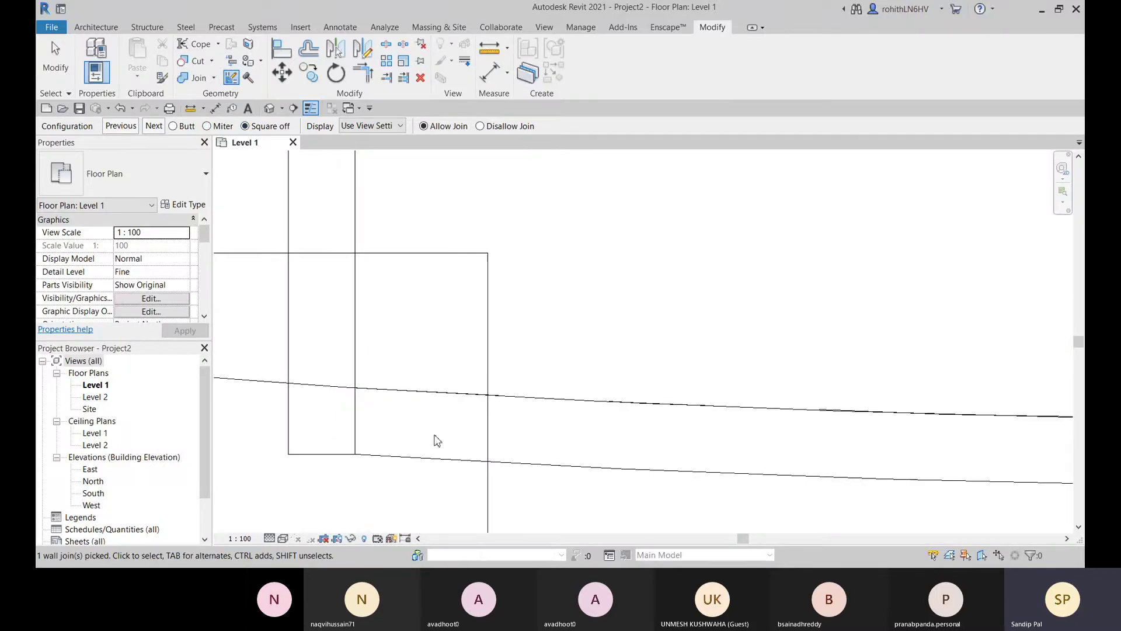
{"action": "left_click", "coordinate": [173, 126]}
{"action": "left_click", "coordinate": [207, 127]}
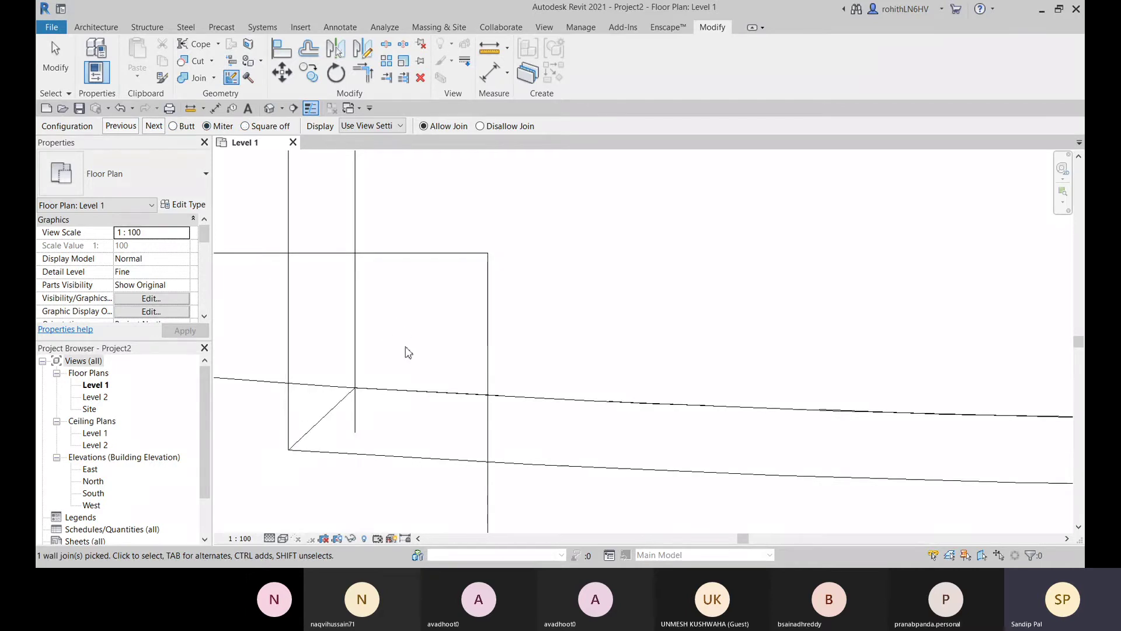
{"action": "scroll", "coordinate": [407, 352], "scroll_direction": "down", "scroll_amount": 6}
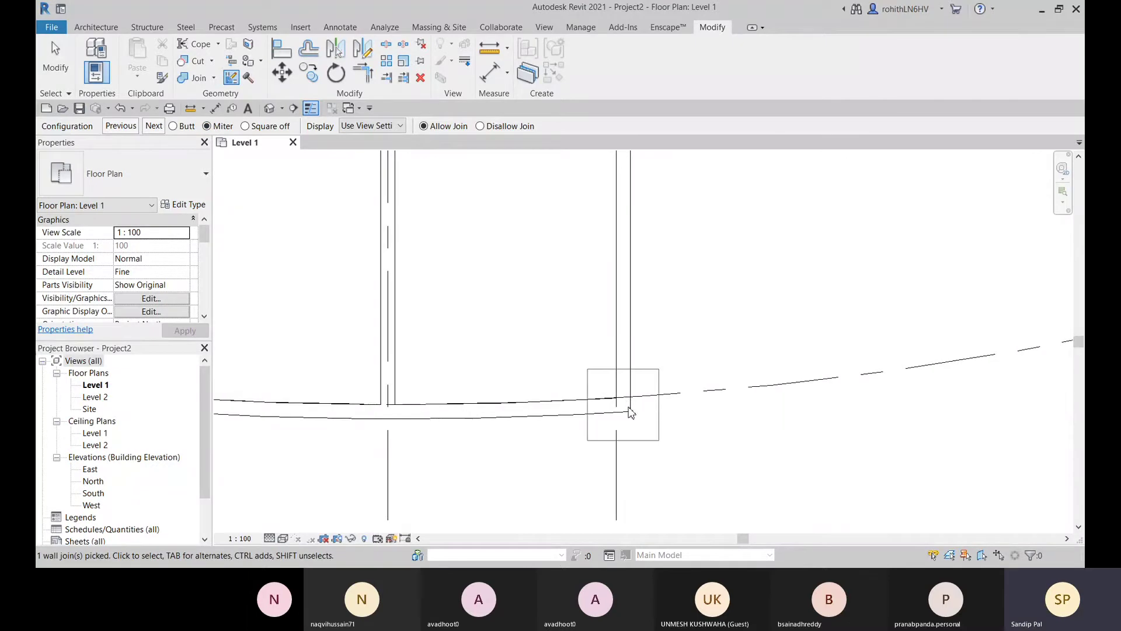
- Set the right exterior wall's join with the arc wall to Butt and back to Miter, and release the pick
{"action": "scroll", "coordinate": [630, 411], "scroll_direction": "up", "scroll_amount": 4}
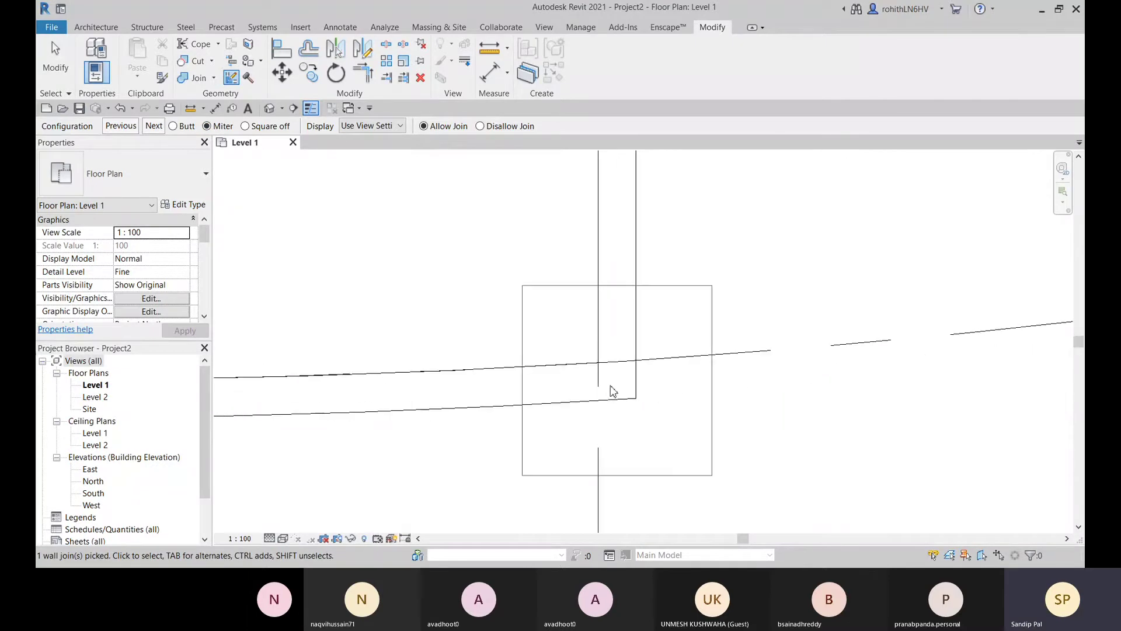
{"action": "left_click", "coordinate": [173, 127]}
{"action": "left_click", "coordinate": [207, 126]}
{"action": "scroll", "coordinate": [642, 373], "scroll_direction": "down", "scroll_amount": 4}
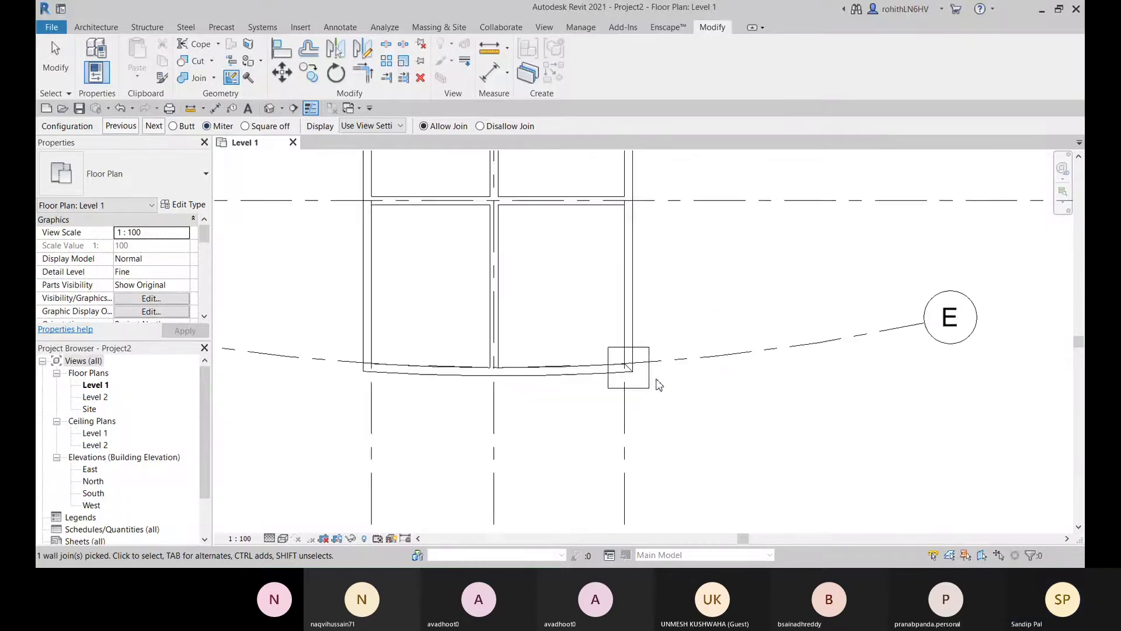
{"action": "middle_click_drag", "start_coordinate": [668, 403], "coordinate": [650, 445]}
{"action": "scroll", "coordinate": [653, 399], "scroll_direction": "up", "scroll_amount": 3}
{"action": "left_click", "coordinate": [655, 387]}
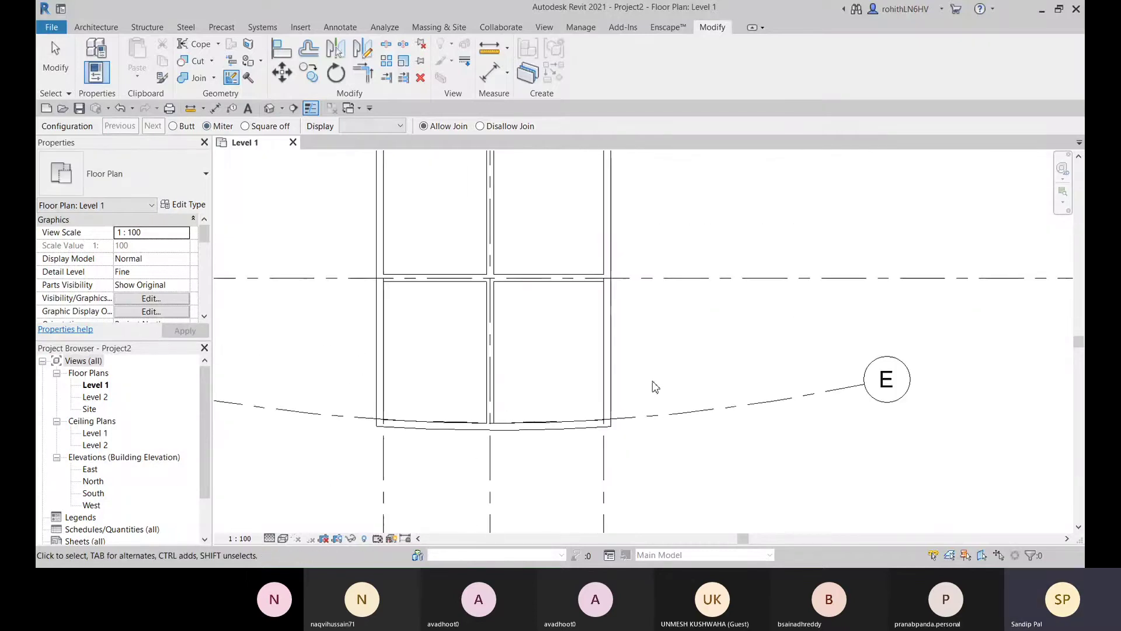
- Pick the middle wall's arc join again, examine it and the interior wall crossings, and release the pick
{"action": "scroll", "coordinate": [484, 430], "scroll_direction": "up", "scroll_amount": 2}
{"action": "left_click", "coordinate": [500, 445]}
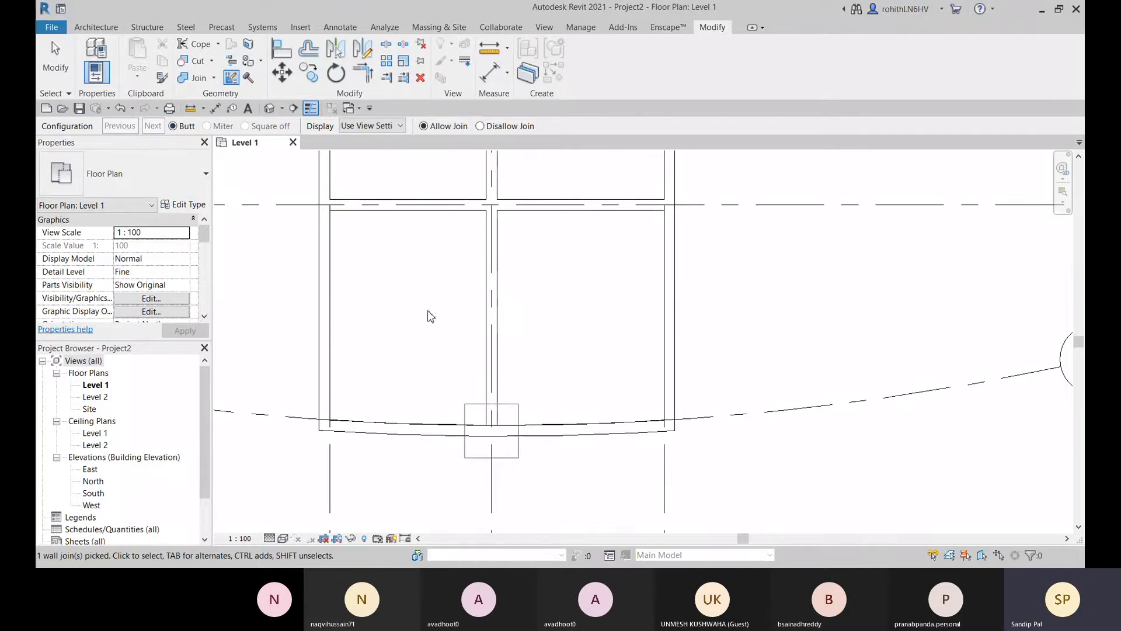
{"action": "scroll", "coordinate": [499, 437], "scroll_direction": "up", "scroll_amount": 2}
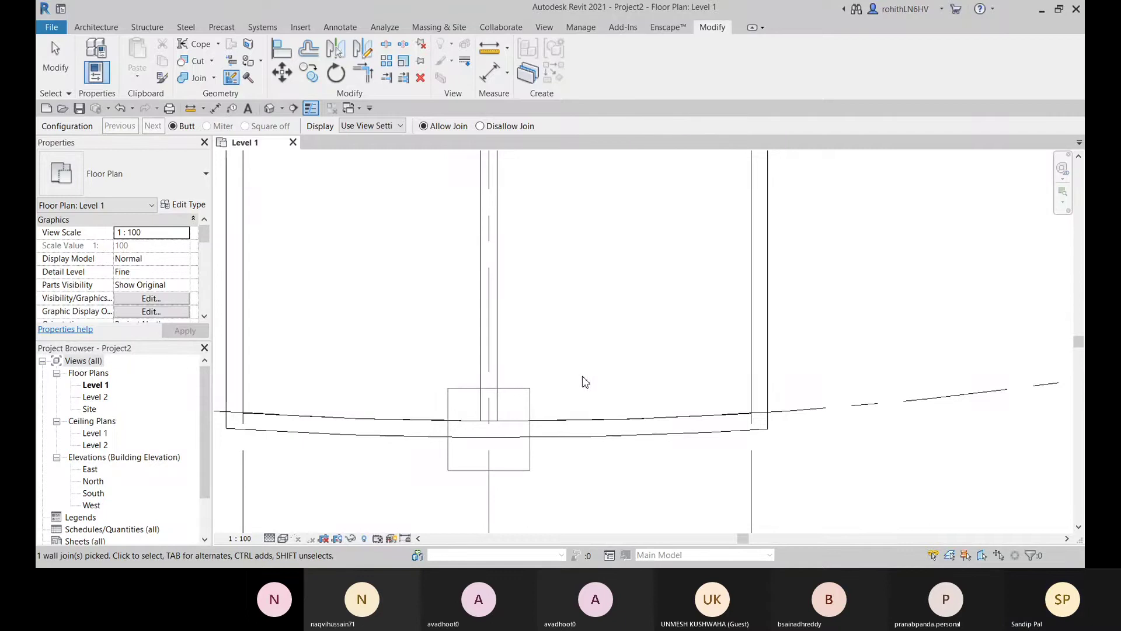
{"action": "scroll", "coordinate": [590, 395], "scroll_direction": "down", "scroll_amount": 3}
{"action": "middle_click_drag", "start_coordinate": [593, 395], "coordinate": [533, 459]}
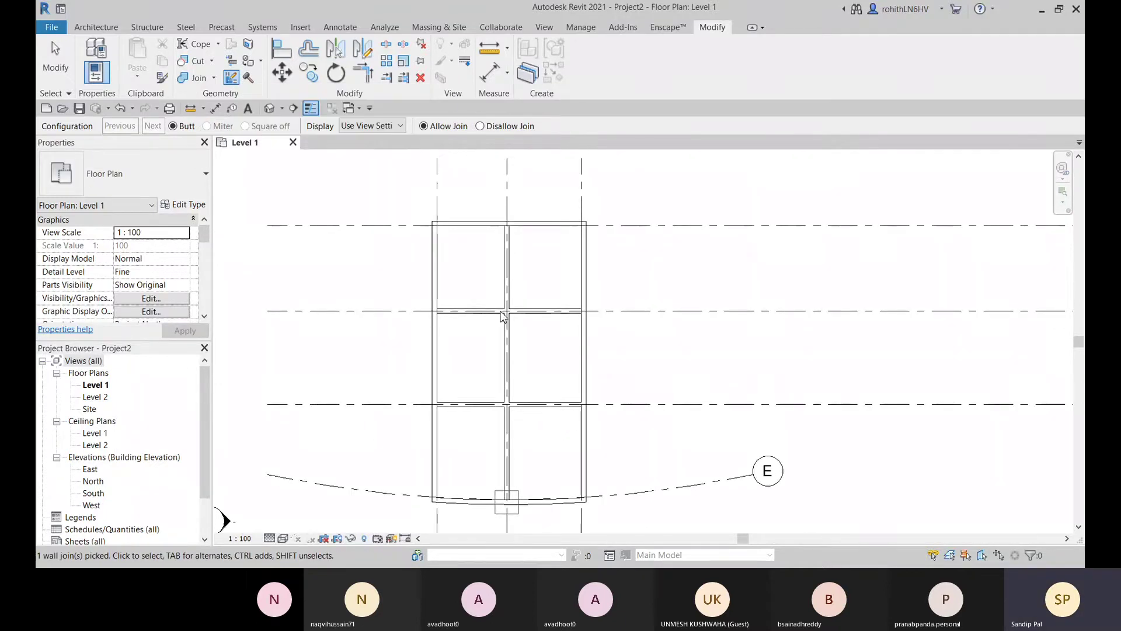
{"action": "scroll", "coordinate": [507, 320], "scroll_direction": "up", "scroll_amount": 3}
{"action": "middle_click_drag", "start_coordinate": [520, 325], "coordinate": [525, 303]}
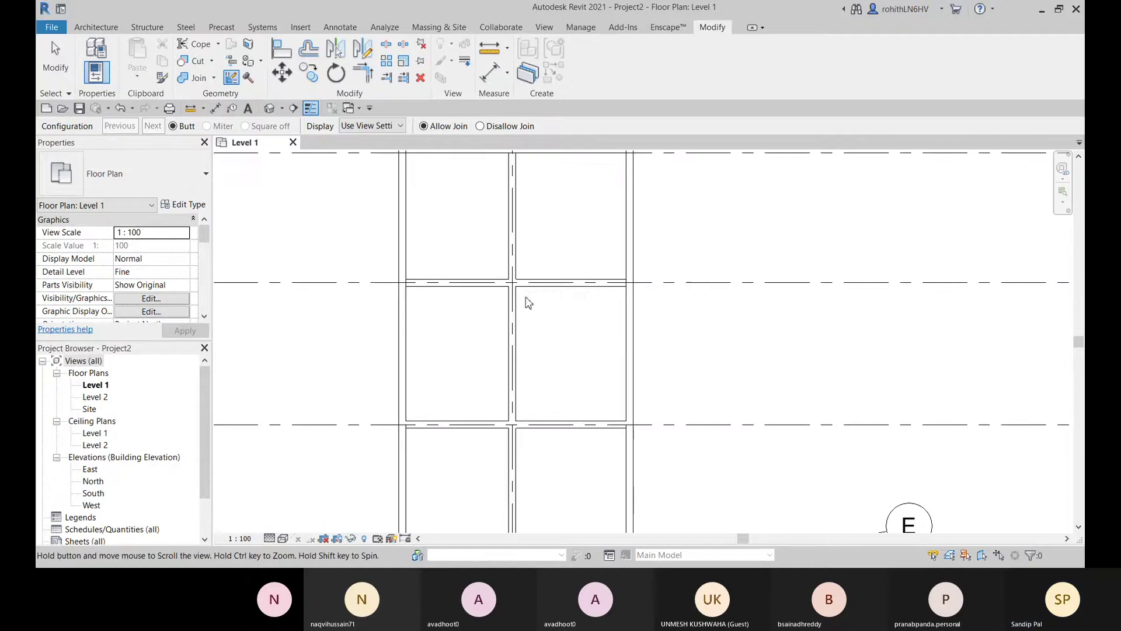
{"action": "right_click", "coordinate": [441, 330]}
{"action": "left_click", "coordinate": [445, 335]}
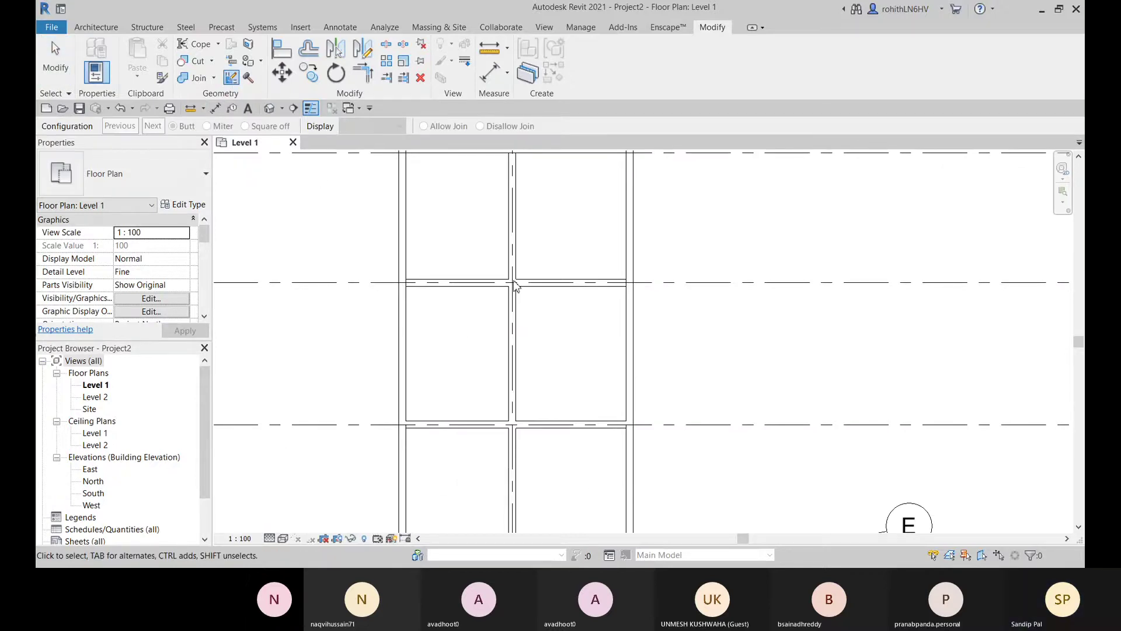
- Pick the exterior walls' corner join at grids 1 and A, examine its configuration options and leave the Wall Joins command
{"action": "middle_click_drag", "start_coordinate": [441, 188], "coordinate": [430, 307]}
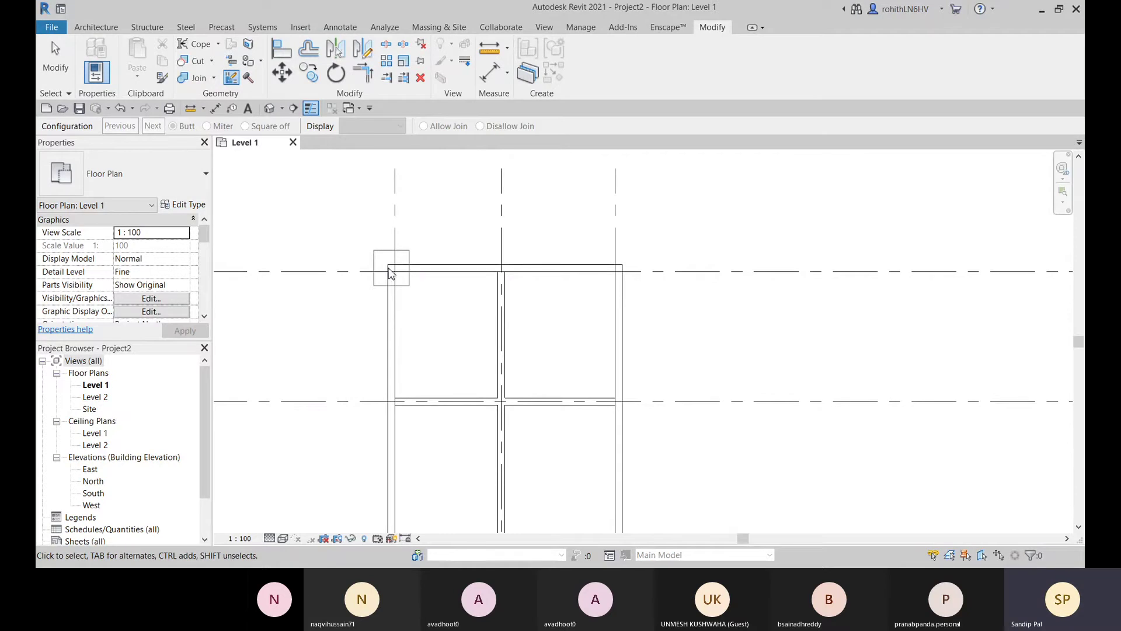
{"action": "left_click", "coordinate": [390, 273]}
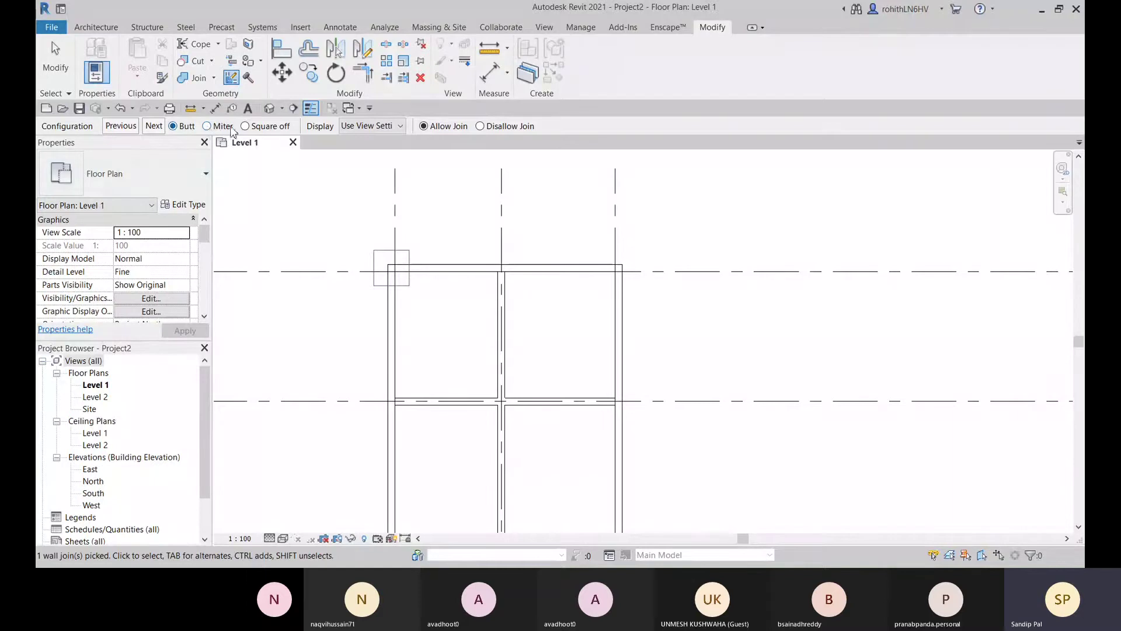
{"action": "scroll", "coordinate": [403, 271], "scroll_direction": "up", "scroll_amount": 2}
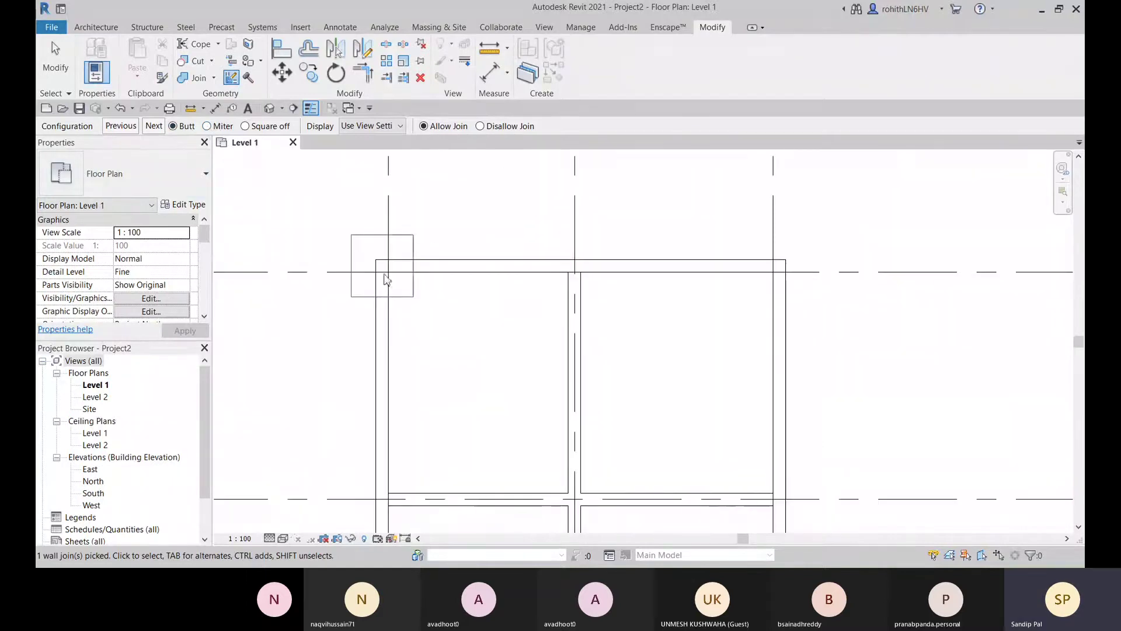
{"action": "scroll", "coordinate": [385, 274], "scroll_direction": "up", "scroll_amount": 2}
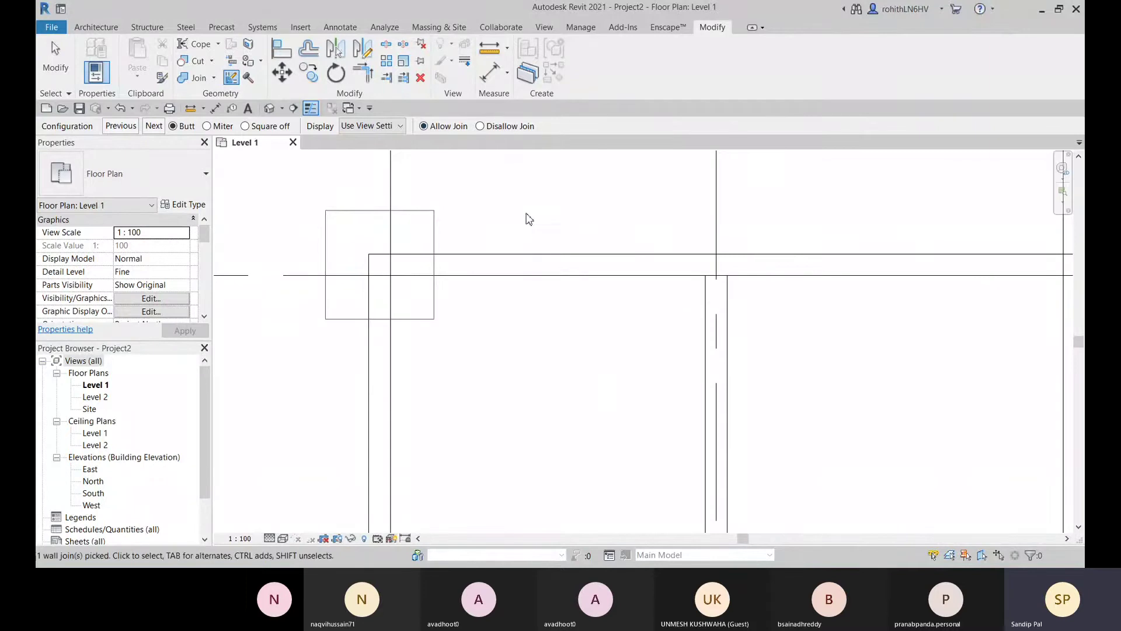
{"action": "right_click", "coordinate": [526, 214]}
{"action": "left_click", "coordinate": [531, 224]}
- Start placing a structural column and check which column types are available in the project
{"action": "scroll", "coordinate": [461, 287], "scroll_direction": "down", "scroll_amount": 3}
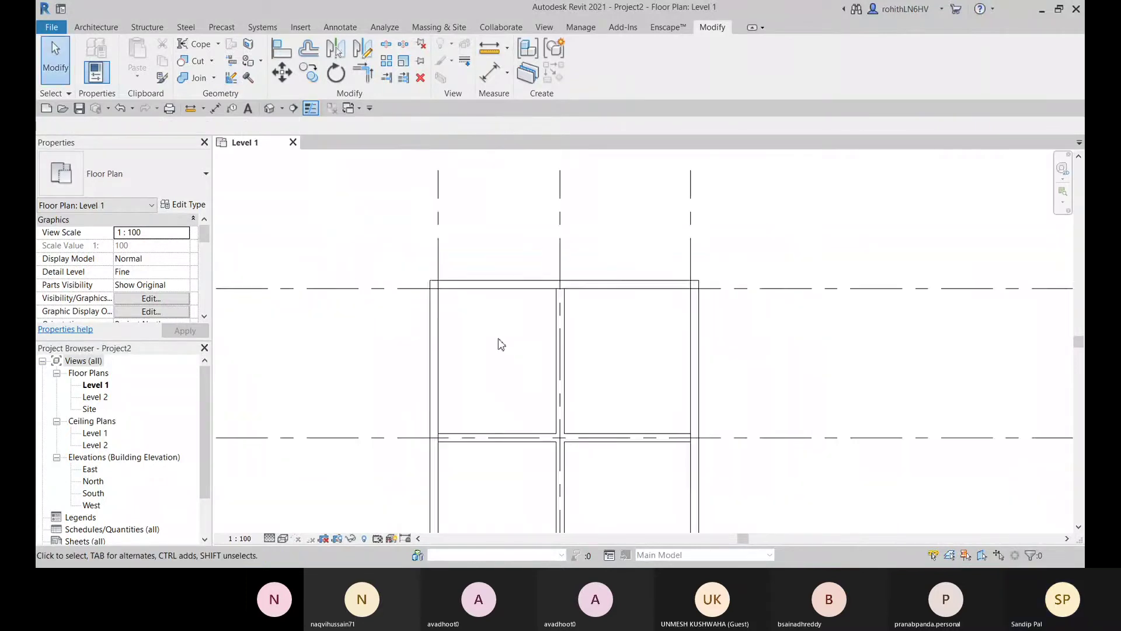
{"action": "scroll", "coordinate": [501, 345], "scroll_direction": "down", "scroll_amount": 4}
{"action": "scroll", "coordinate": [390, 434], "scroll_direction": "down", "scroll_amount": 1}
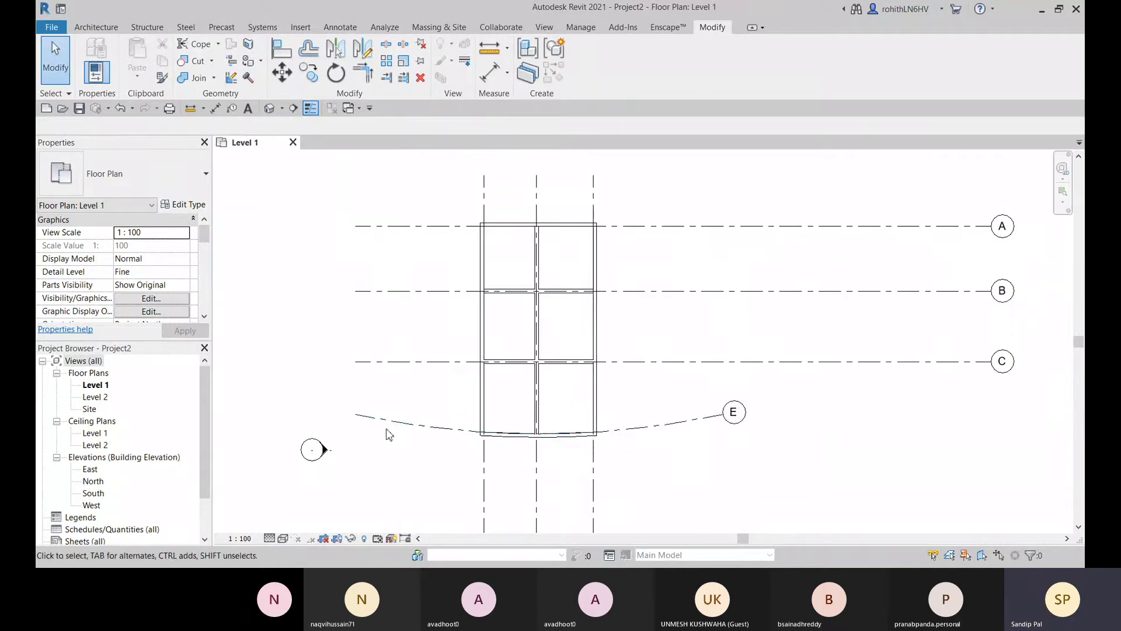
{"action": "middle_click_drag", "start_coordinate": [630, 430], "coordinate": [584, 440]}
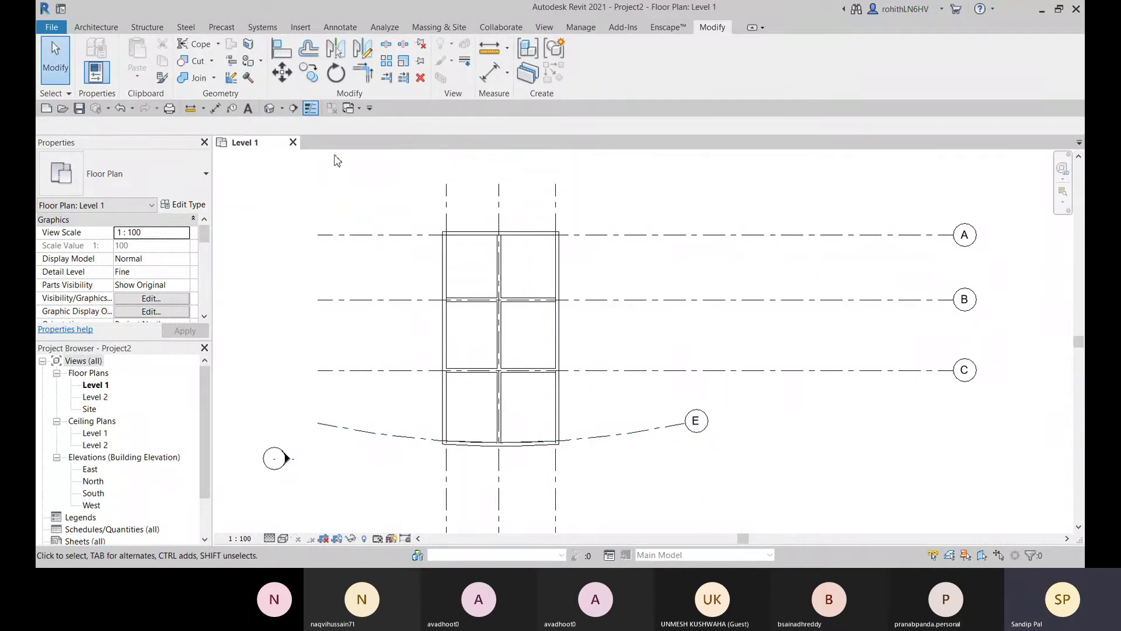
{"action": "scroll", "coordinate": [450, 240], "scroll_direction": "up", "scroll_amount": 3}
{"action": "scroll", "coordinate": [457, 242], "scroll_direction": "up", "scroll_amount": 2}
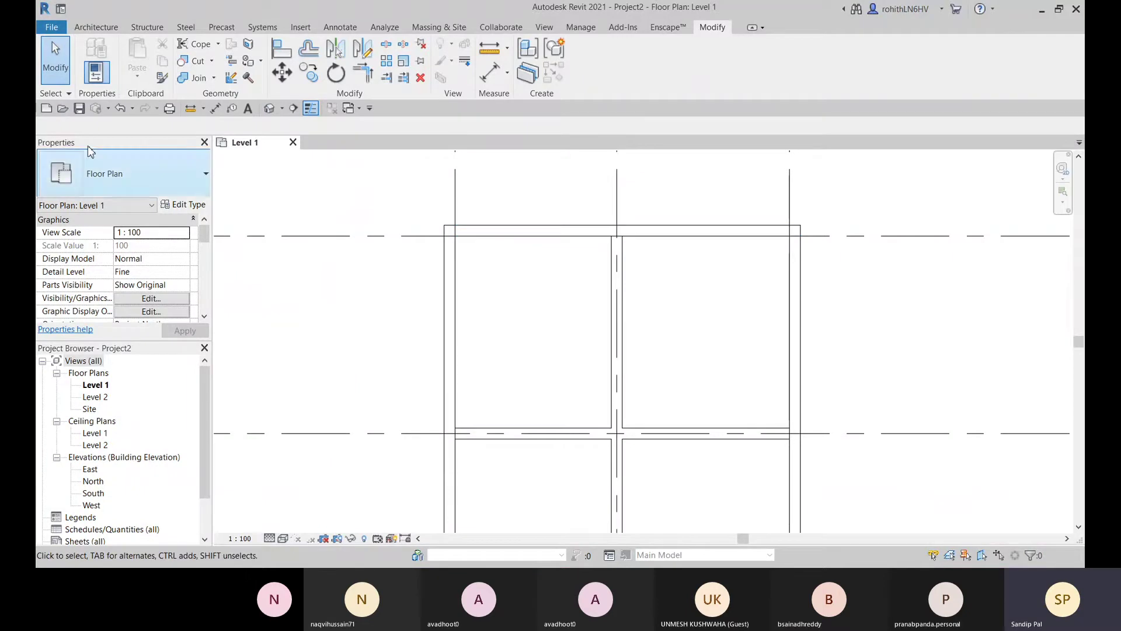
{"action": "left_click", "coordinate": [151, 32]}
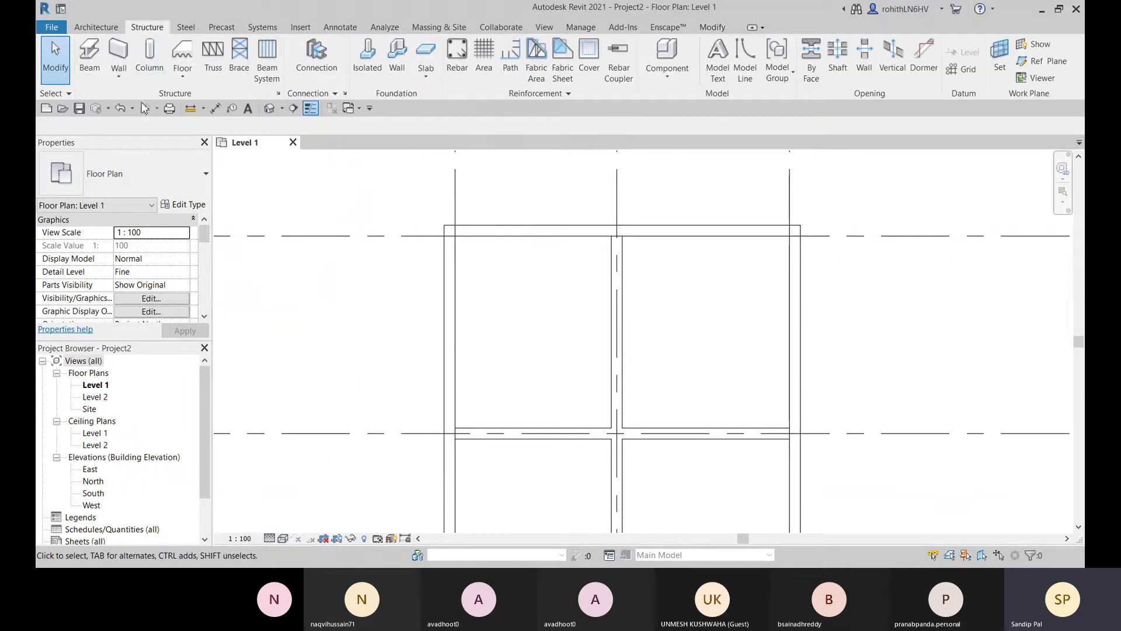
{"action": "left_click", "coordinate": [155, 65]}
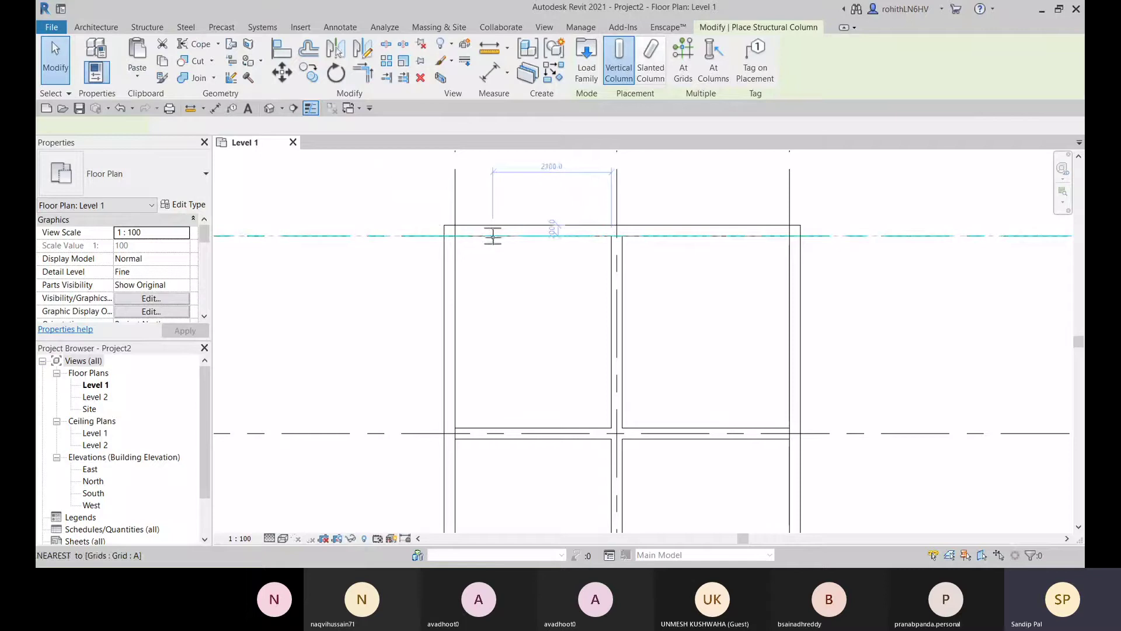
{"action": "left_click", "coordinate": [177, 189]}
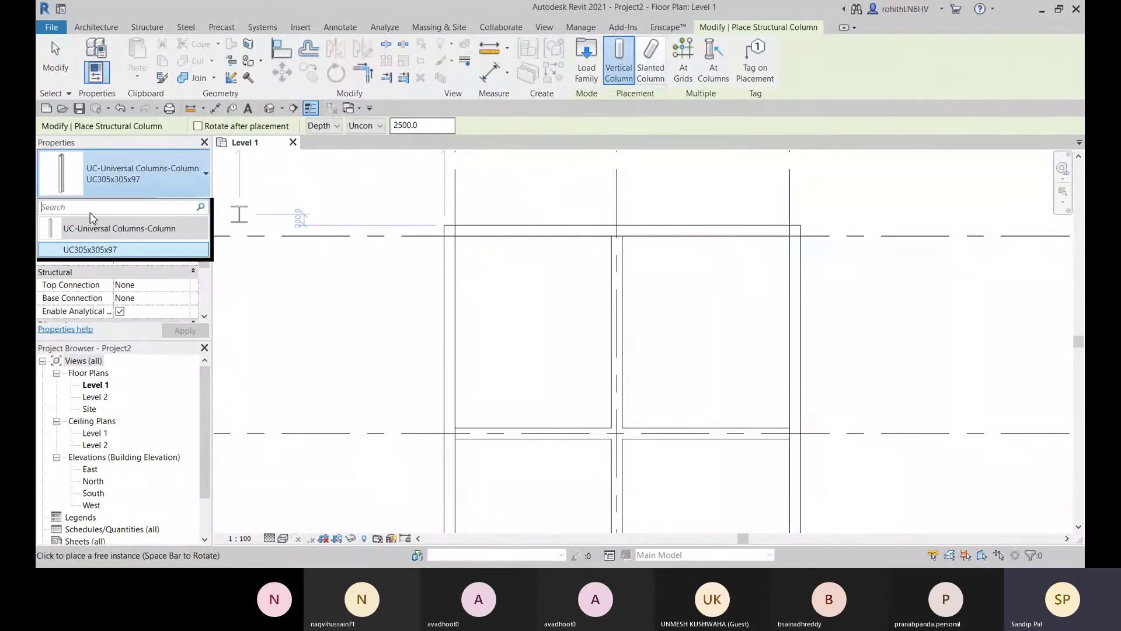
- Try an architectural column of type M_Rectangular Column 457 x 475mm at the intersection of grids 1 and A, and leave the command without placing it
{"action": "left_click", "coordinate": [96, 27]}
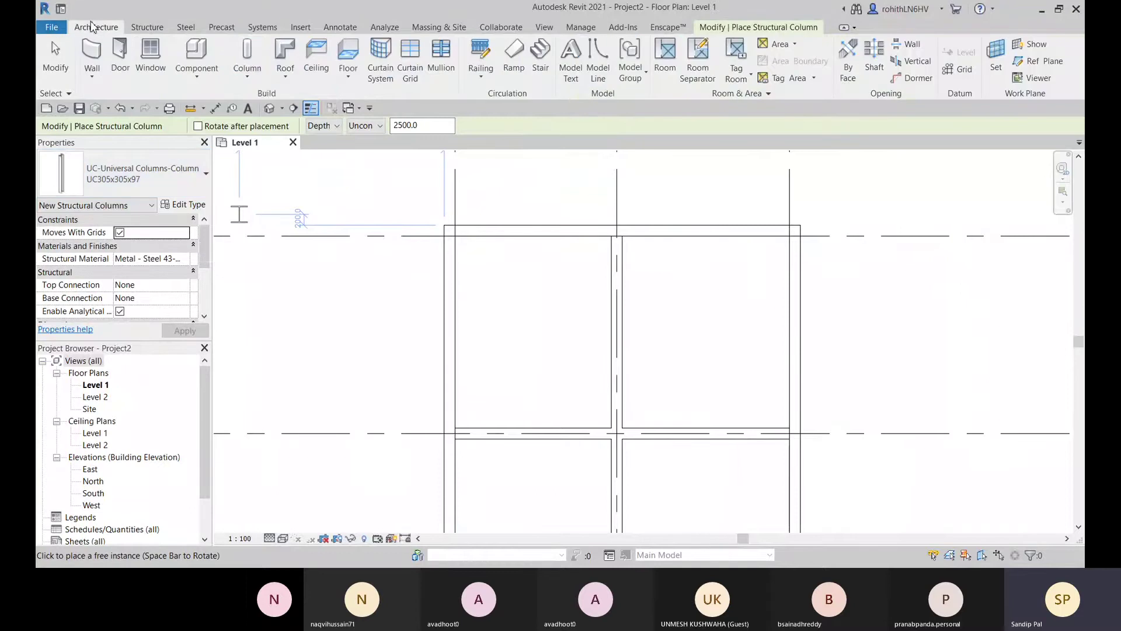
{"action": "left_click", "coordinate": [247, 74]}
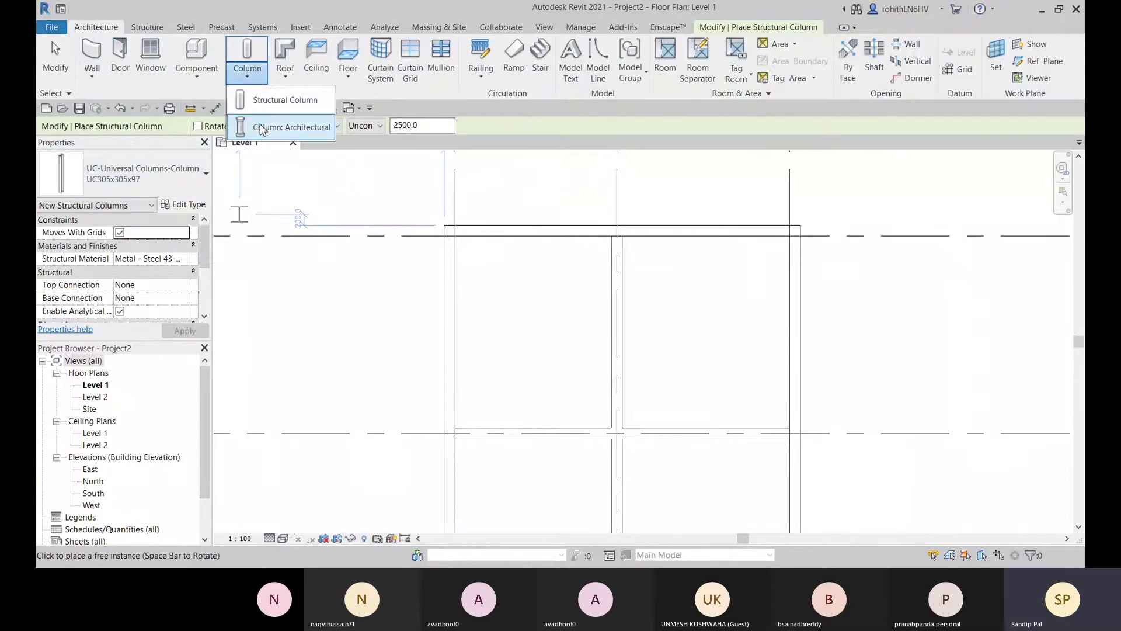
{"action": "left_click", "coordinate": [251, 125]}
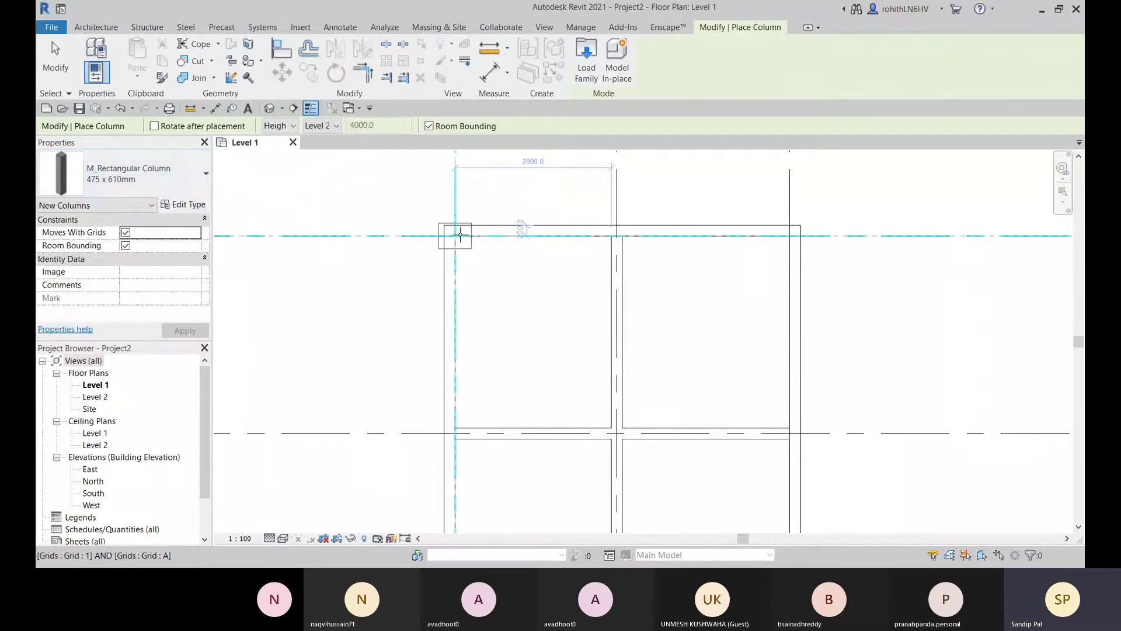
{"action": "scroll", "coordinate": [458, 233], "scroll_direction": "up", "scroll_amount": 2}
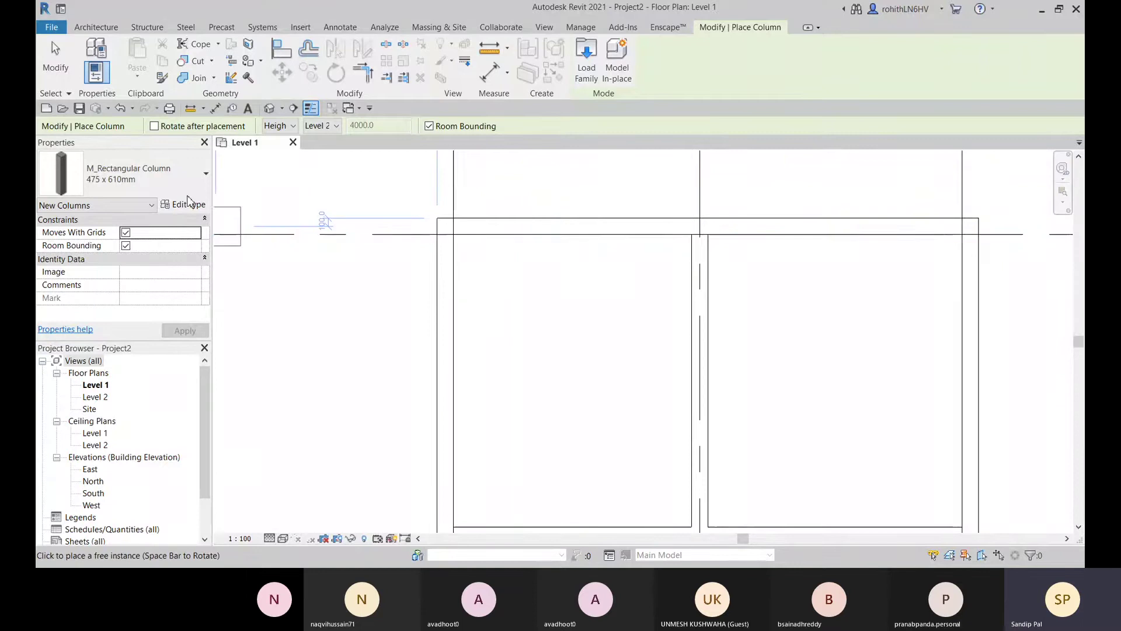
{"action": "left_click", "coordinate": [168, 178]}
{"action": "left_click", "coordinate": [88, 234]}
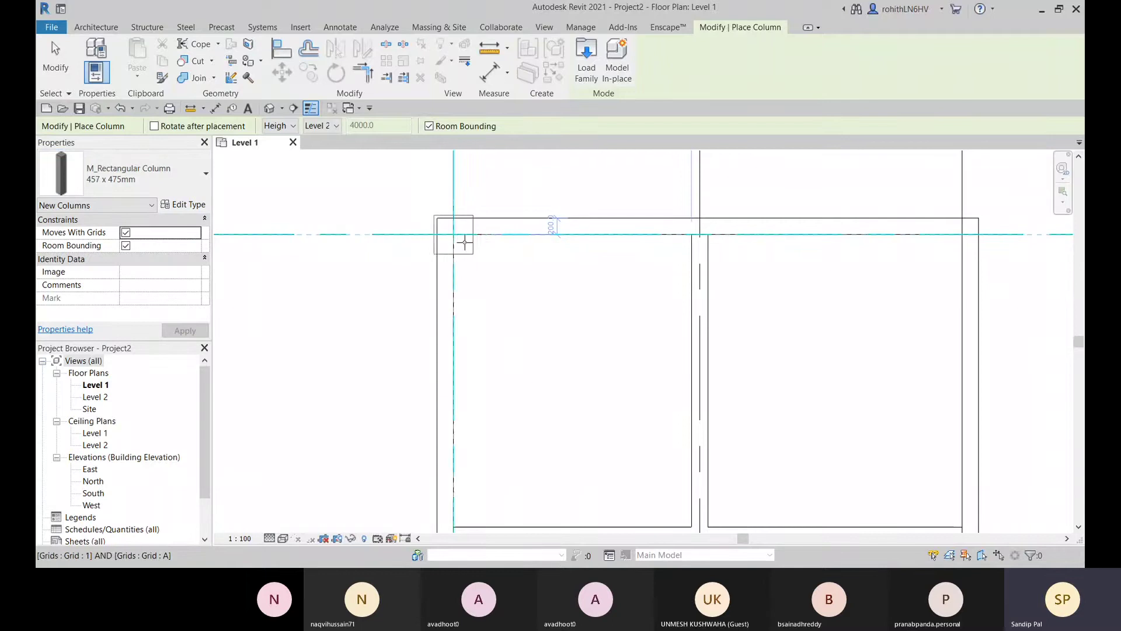
{"action": "right_click", "coordinate": [555, 181]}
{"action": "left_click", "coordinate": [569, 187]}
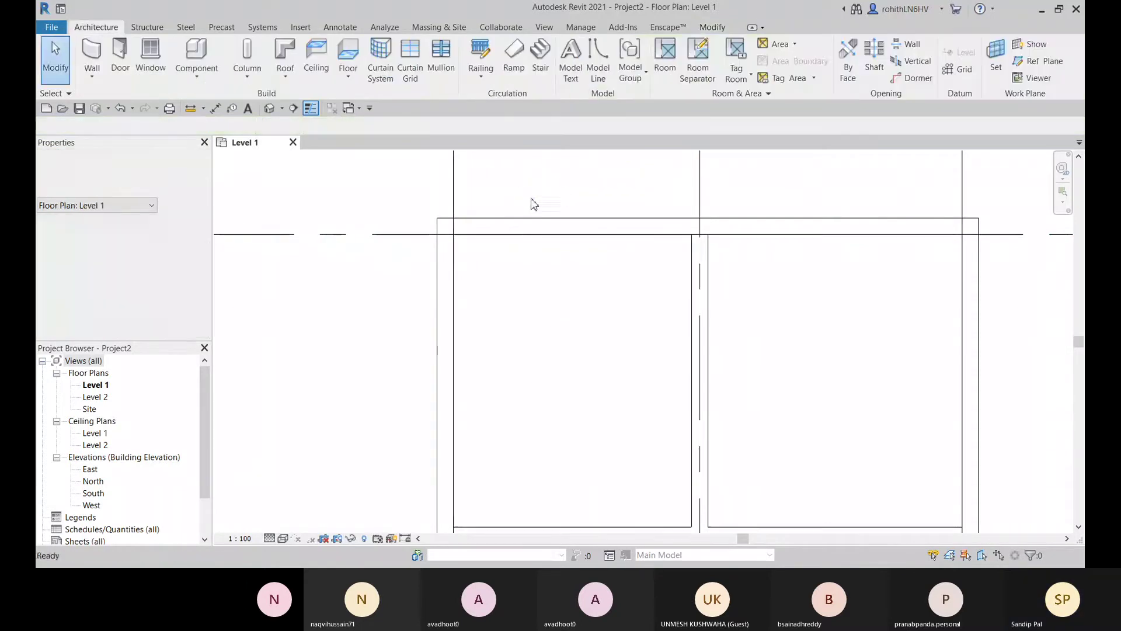
{"action": "scroll", "coordinate": [480, 245], "scroll_direction": "down", "scroll_amount": 3}
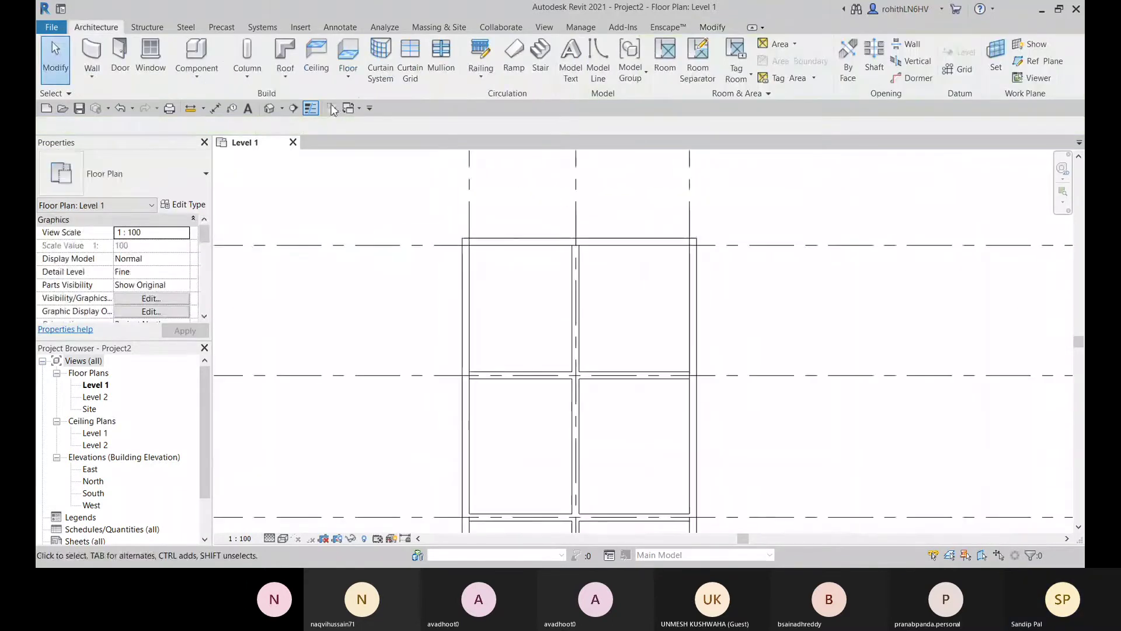
- Open the default 3D view of the walls and set its visual style to Realistic
{"action": "left_click", "coordinate": [269, 108]}
{"action": "middle_click_drag", "start_coordinate": [550, 433], "coordinate": [505, 483]}
{"action": "scroll", "coordinate": [551, 384], "scroll_direction": "up", "scroll_amount": 2}
{"action": "mouse_move", "coordinate": [551, 384]}
{"action": "middle_mouse_down"}
{"action": "mouse_move", "coordinate": [616, 372]}
{"action": "mouse_move", "coordinate": [605, 365]}
{"action": "mouse_move", "coordinate": [590, 222]}
{"action": "mouse_move", "coordinate": [716, 211]}
{"action": "mouse_move", "coordinate": [812, 252]}
{"action": "mouse_move", "coordinate": [573, 387]}
{"action": "middle_mouse_up"}
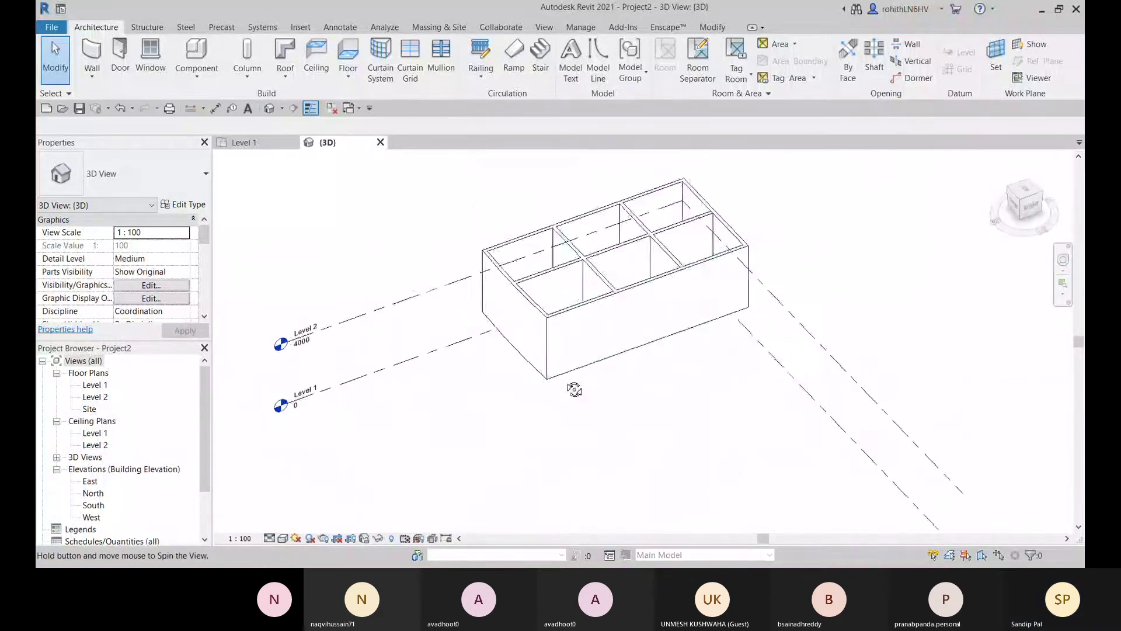
{"action": "scroll", "coordinate": [625, 272], "scroll_direction": "up", "scroll_amount": 5}
{"action": "middle_click_drag", "start_coordinate": [625, 272], "coordinate": [610, 275], "text": "shift"}
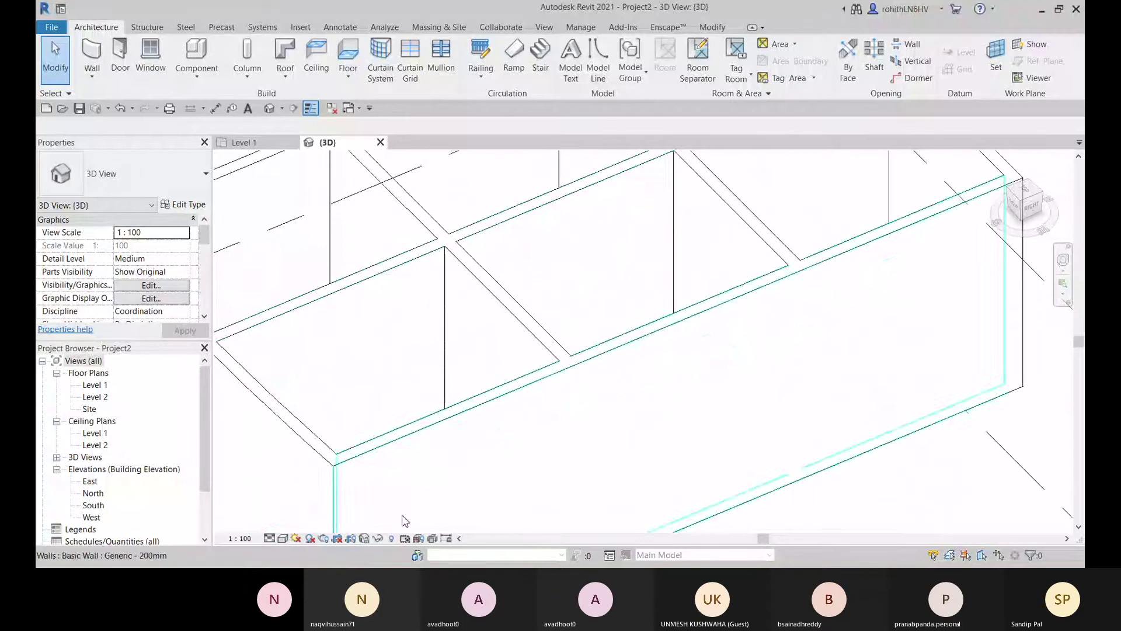
{"action": "left_click", "coordinate": [282, 538]}
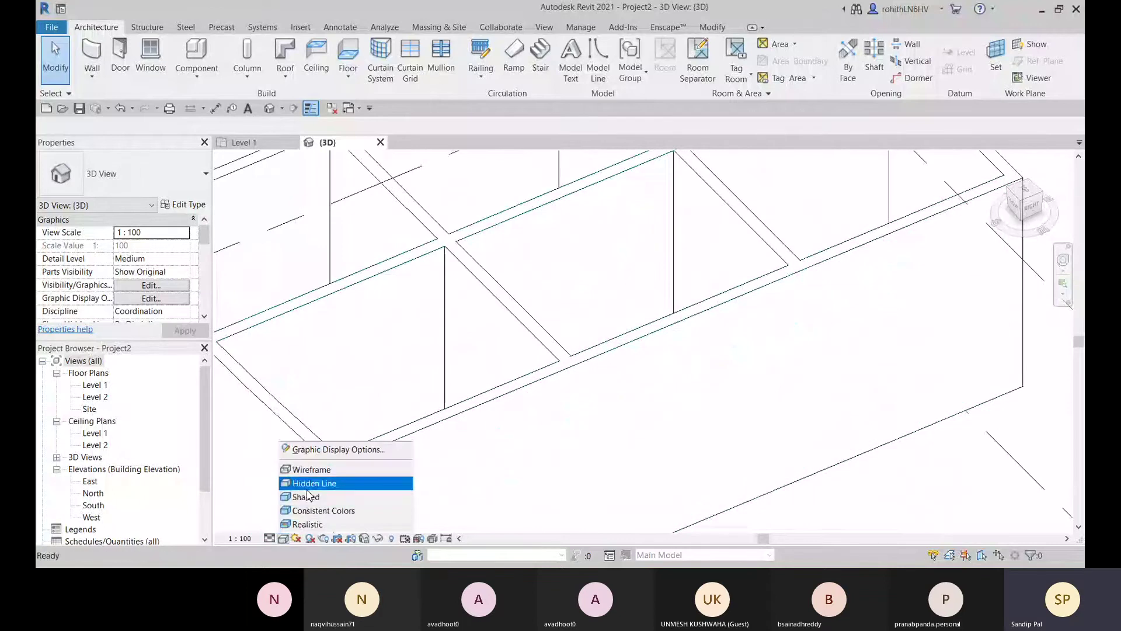
{"action": "left_click", "coordinate": [310, 523]}
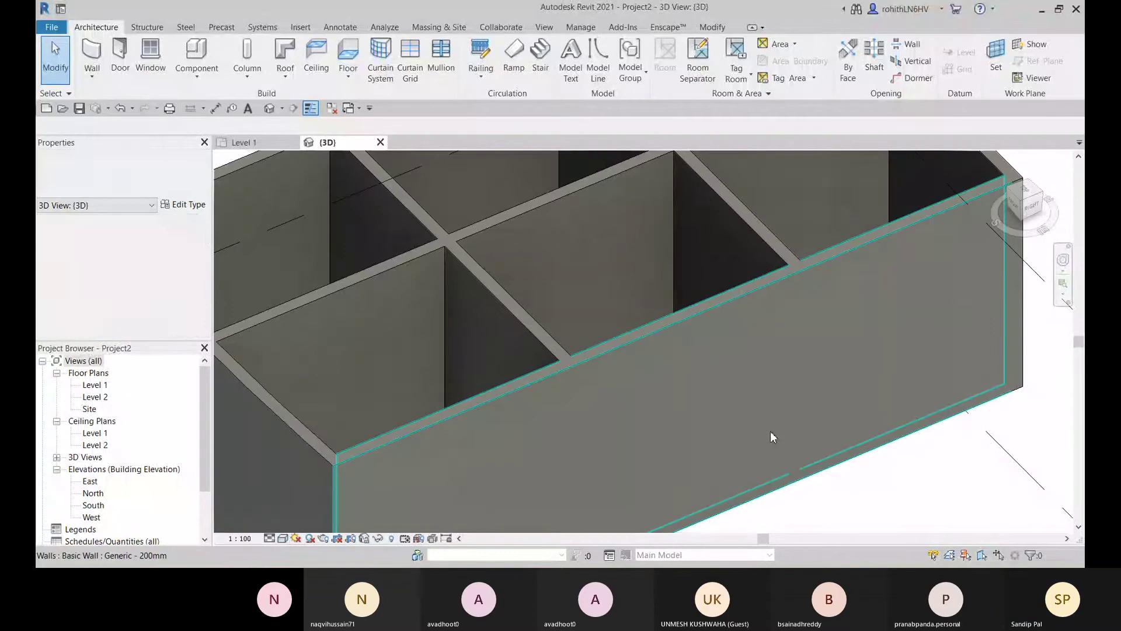
- Set the Base Offset of the interior cross wall nearest the building's back side to 250
{"action": "scroll", "coordinate": [703, 416], "scroll_direction": "down", "scroll_amount": 2}
{"action": "middle_click_drag", "start_coordinate": [703, 416], "coordinate": [429, 429], "text": "shift"}
{"action": "middle_click_drag", "start_coordinate": [952, 374], "coordinate": [753, 429]}
{"action": "middle_click_drag", "start_coordinate": [753, 429], "coordinate": [831, 397]}
{"action": "middle_click_drag", "start_coordinate": [294, 382], "coordinate": [576, 325]}
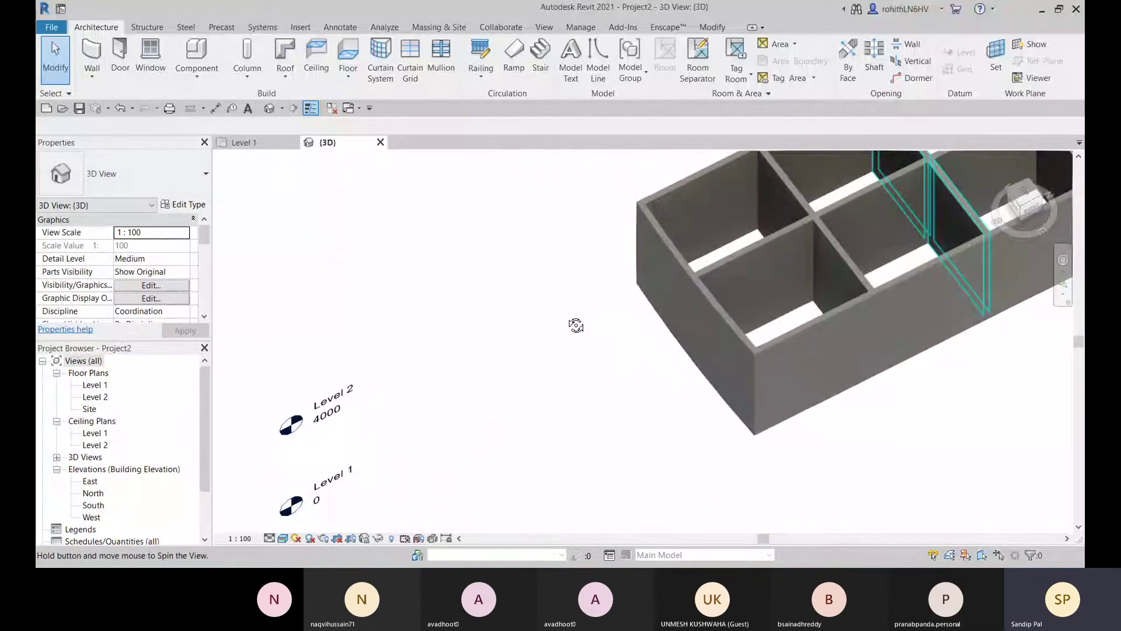
{"action": "middle_click_drag", "start_coordinate": [713, 387], "coordinate": [377, 499]}
{"action": "left_click", "coordinate": [569, 276]}
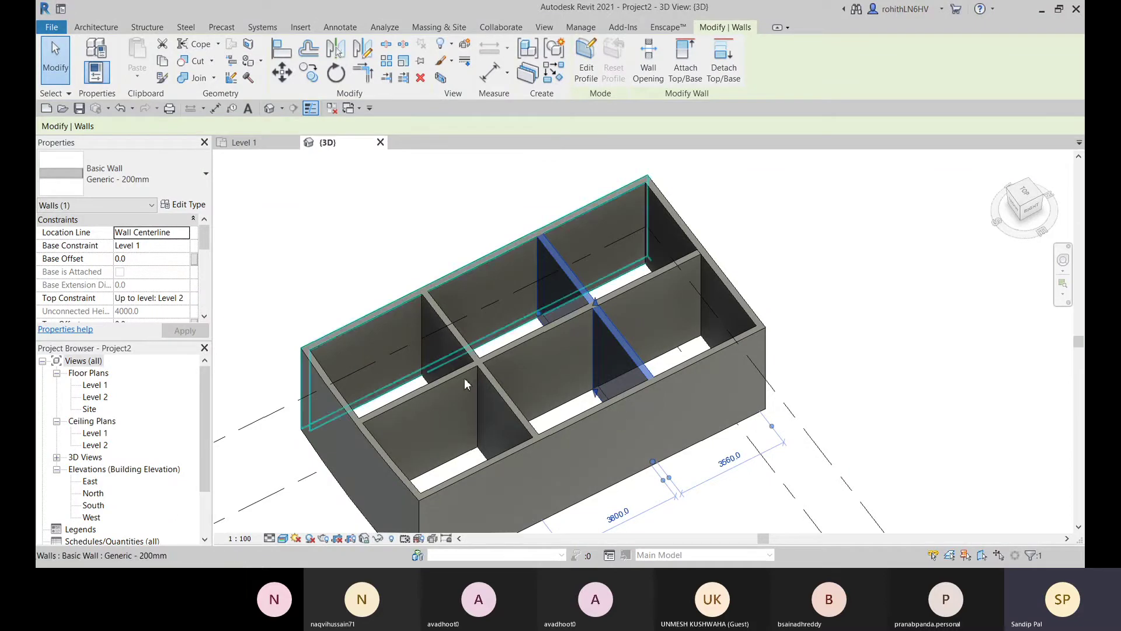
{"action": "middle_click_drag", "start_coordinate": [466, 383], "coordinate": [282, 345], "text": "shift"}
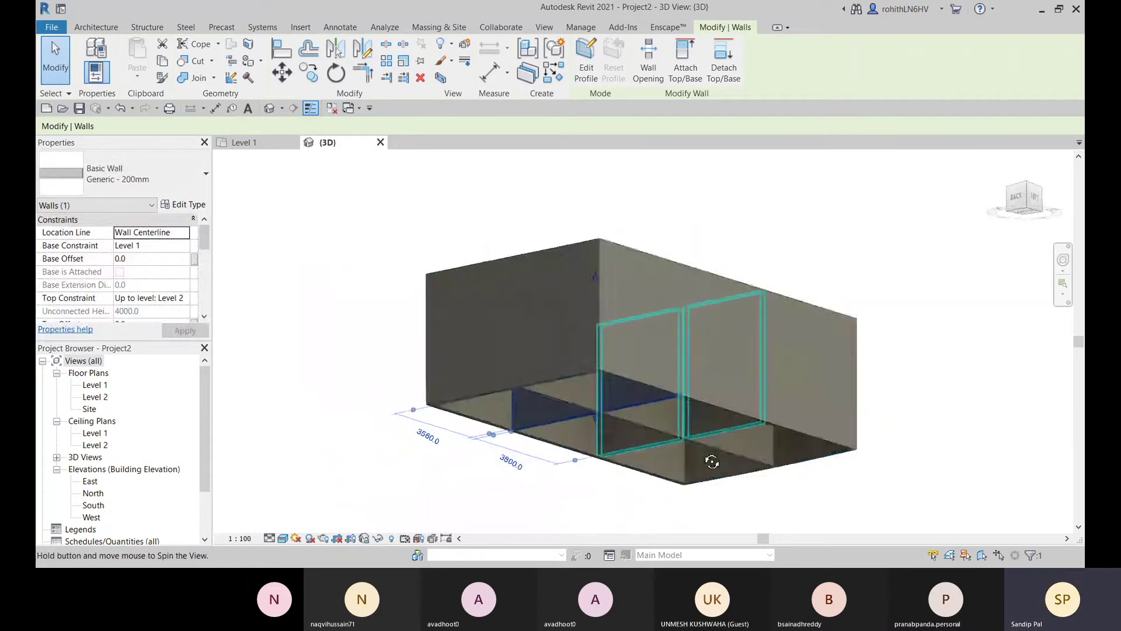
{"action": "middle_click_drag", "start_coordinate": [709, 458], "coordinate": [593, 438], "text": "shift"}
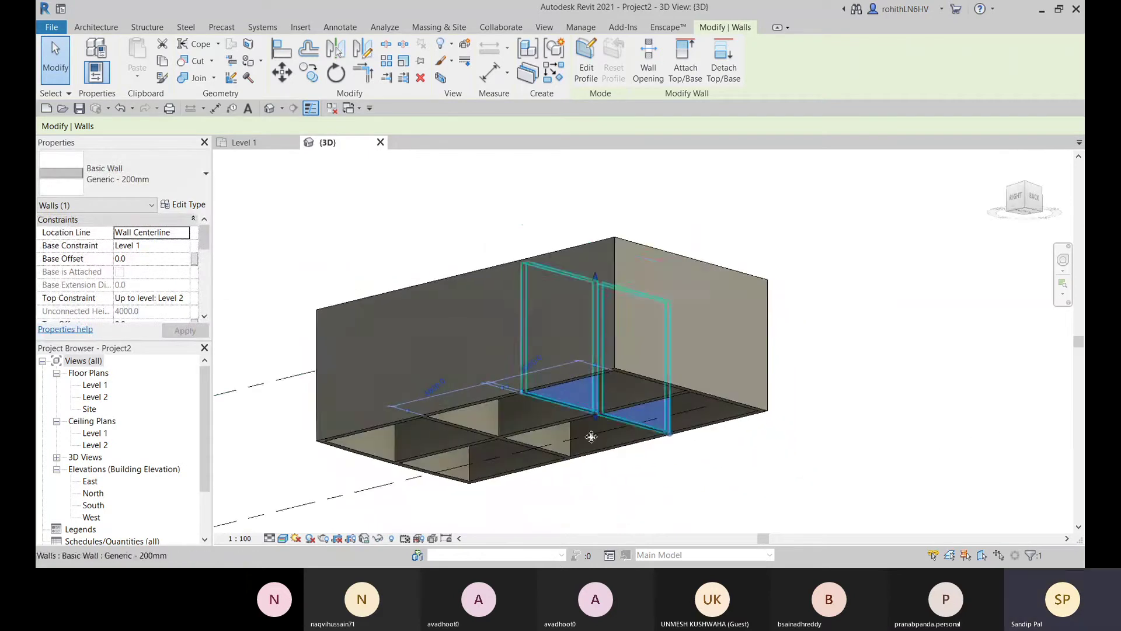
{"action": "left_click", "coordinate": [141, 259]}
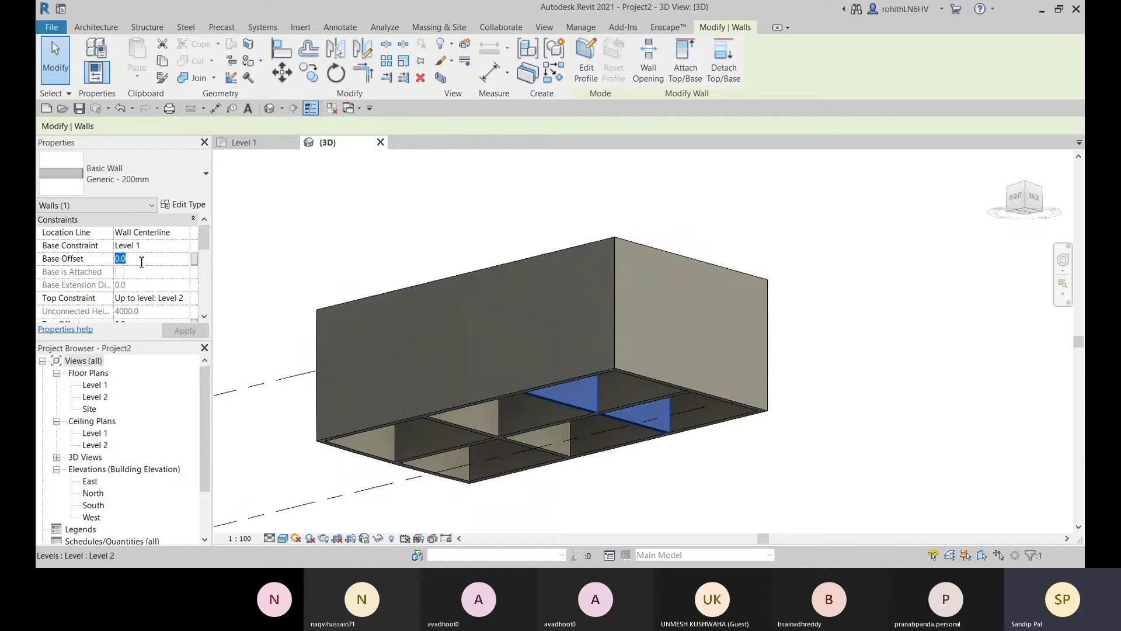
{"action": "type", "text": "250"}
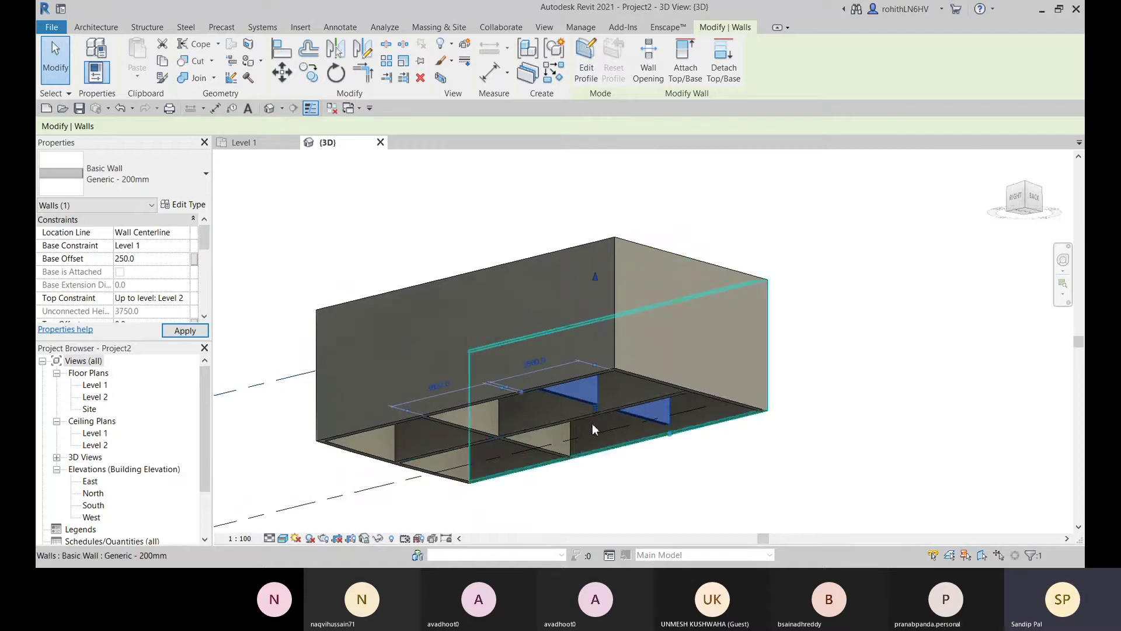
- Examine the selected cross wall's bottom and top edges from below and above, and review its top constraint and top offset
{"action": "scroll", "coordinate": [605, 419], "scroll_direction": "up", "scroll_amount": 3}
{"action": "scroll", "coordinate": [605, 416], "scroll_direction": "up", "scroll_amount": 3}
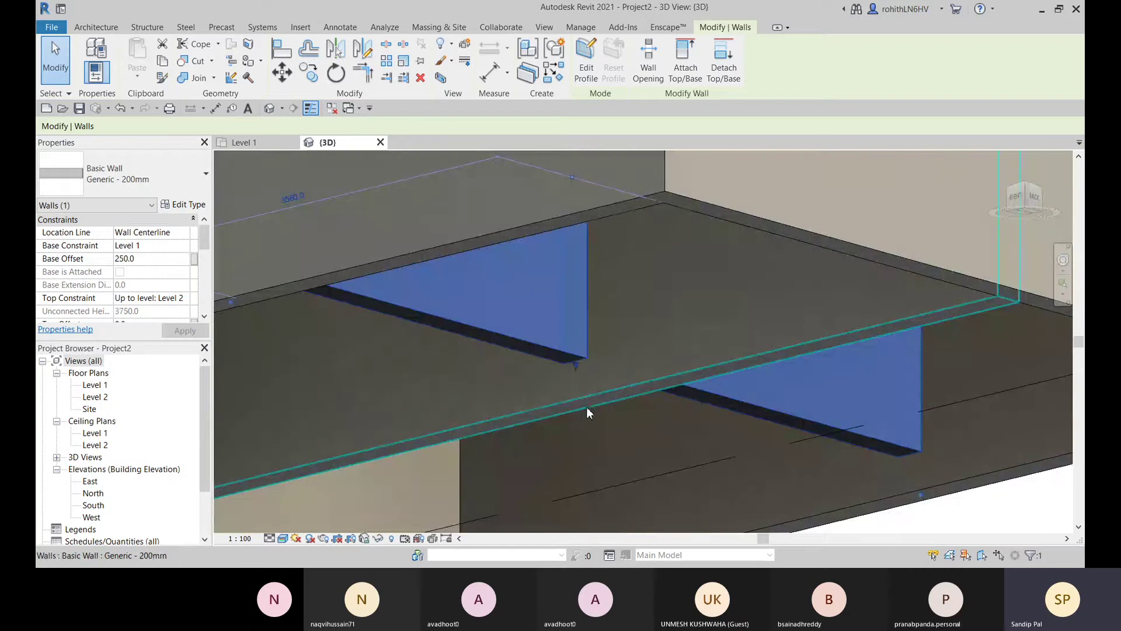
{"action": "left_click", "coordinate": [563, 363]}
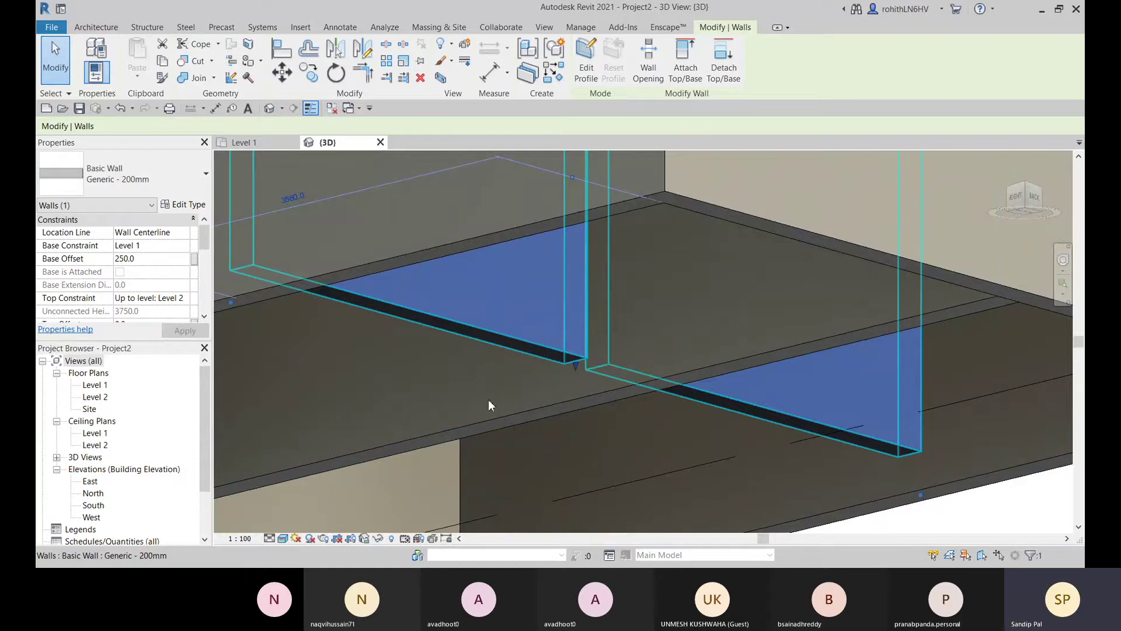
{"action": "middle_click_drag", "start_coordinate": [528, 344], "coordinate": [546, 508], "text": "shift"}
{"action": "scroll", "coordinate": [488, 304], "scroll_direction": "down", "scroll_amount": 2}
{"action": "scroll", "coordinate": [489, 304], "scroll_direction": "down", "scroll_amount": 1}
{"action": "middle_click_drag", "start_coordinate": [539, 381], "coordinate": [513, 328]}
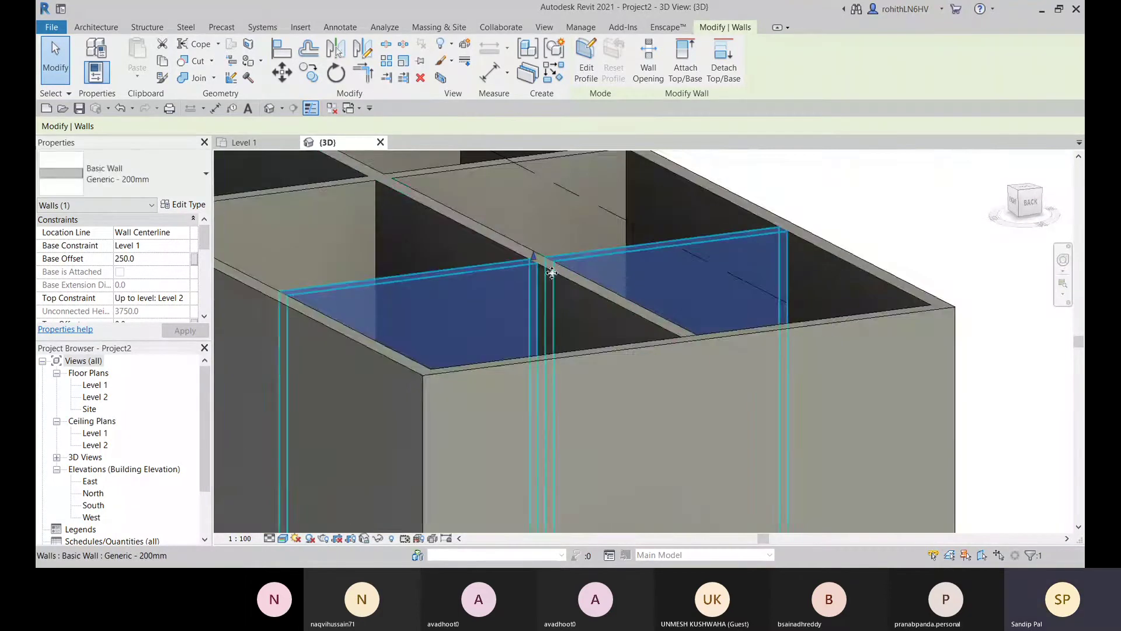
{"action": "scroll", "coordinate": [549, 264], "scroll_direction": "up", "scroll_amount": 4}
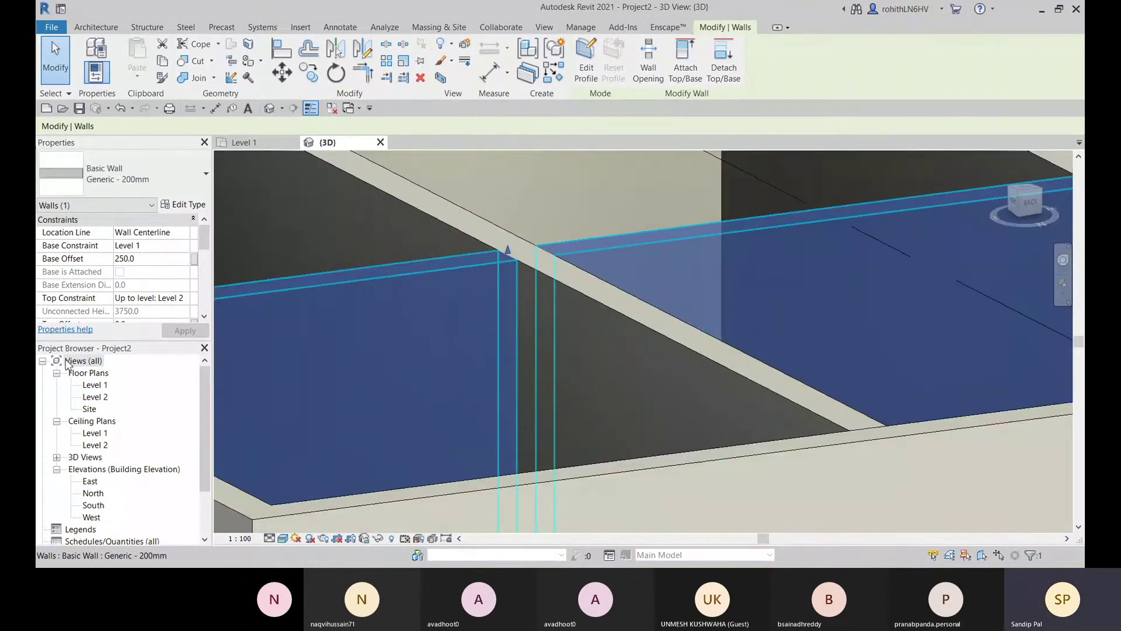
{"action": "scroll", "coordinate": [148, 299], "scroll_direction": "down", "scroll_amount": 2}
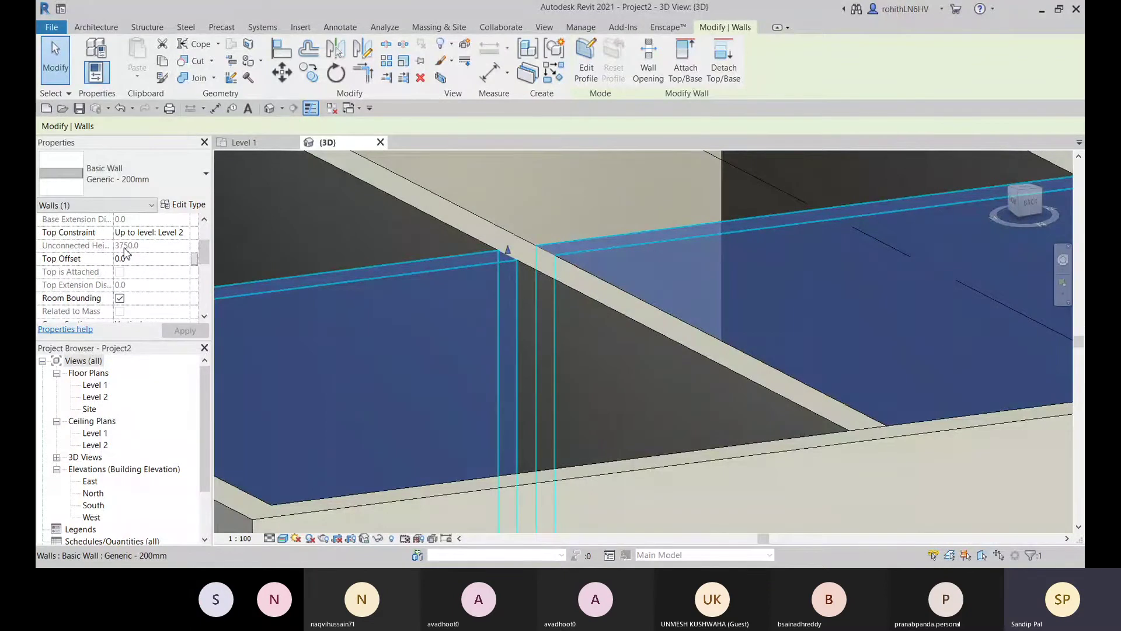
{"action": "scroll", "coordinate": [493, 289], "scroll_direction": "down", "scroll_amount": 5}
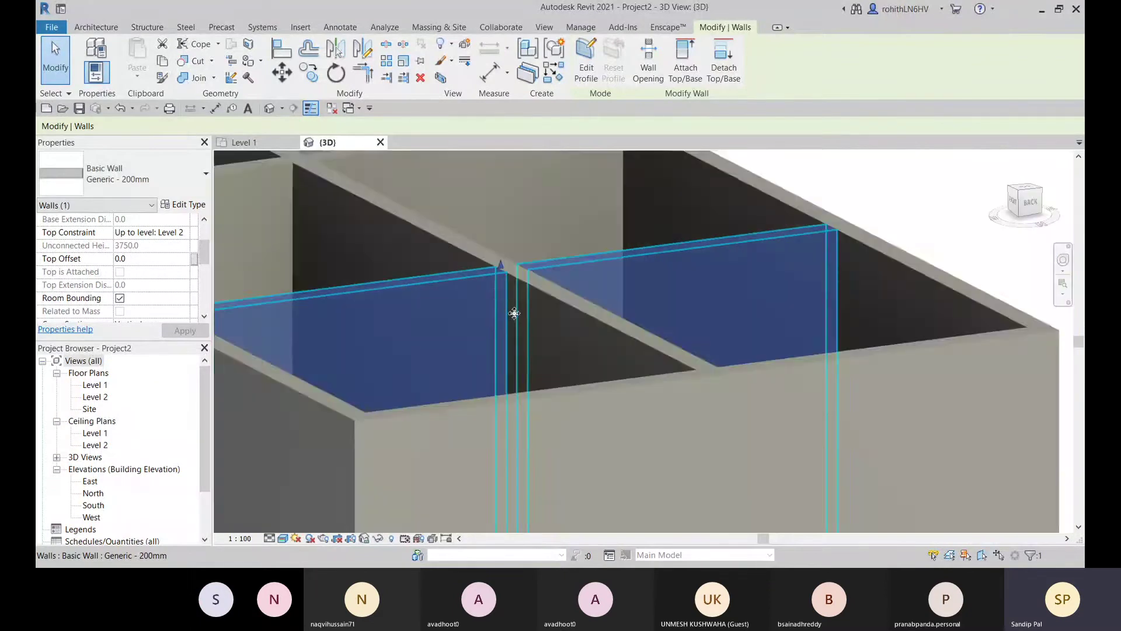
{"action": "middle_click_drag", "start_coordinate": [514, 327], "coordinate": [409, 350], "text": "shift"}
{"action": "scroll", "coordinate": [141, 239], "scroll_direction": "up", "scroll_amount": 2}
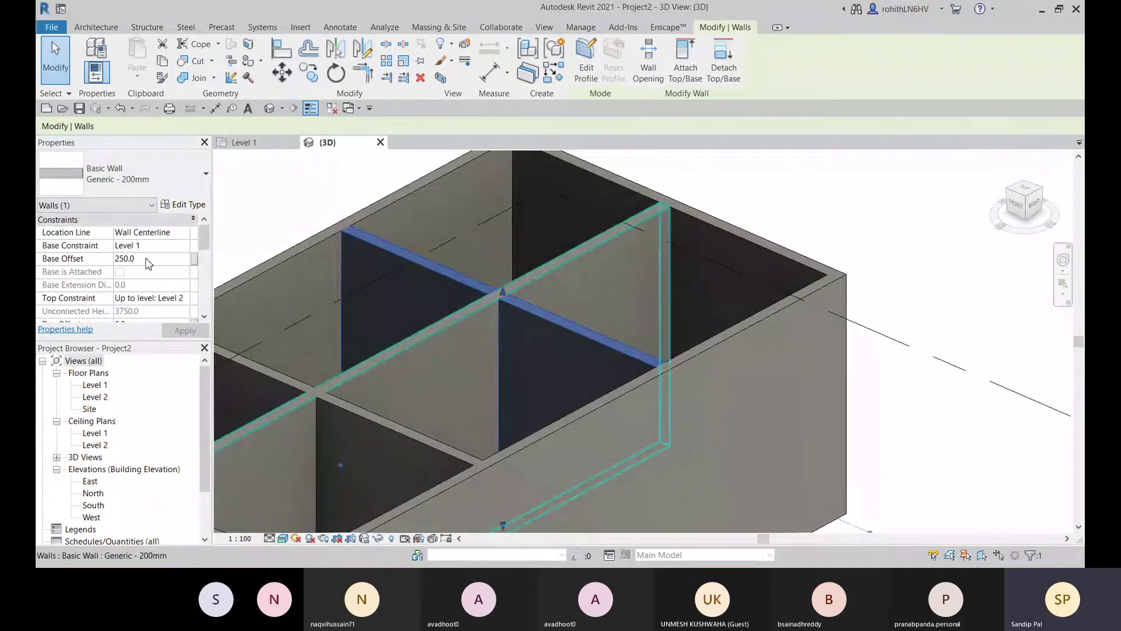
- Set the selected cross wall's Base Offset back to 0.0
{"action": "left_click", "coordinate": [146, 260]}
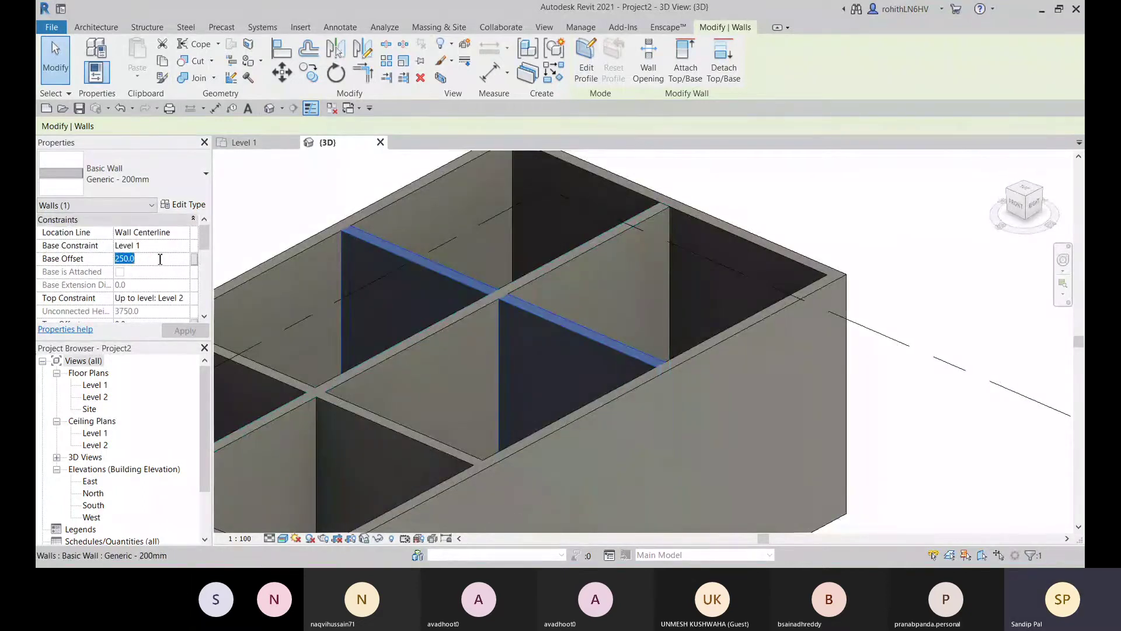
{"action": "type", "text": "0.0"}
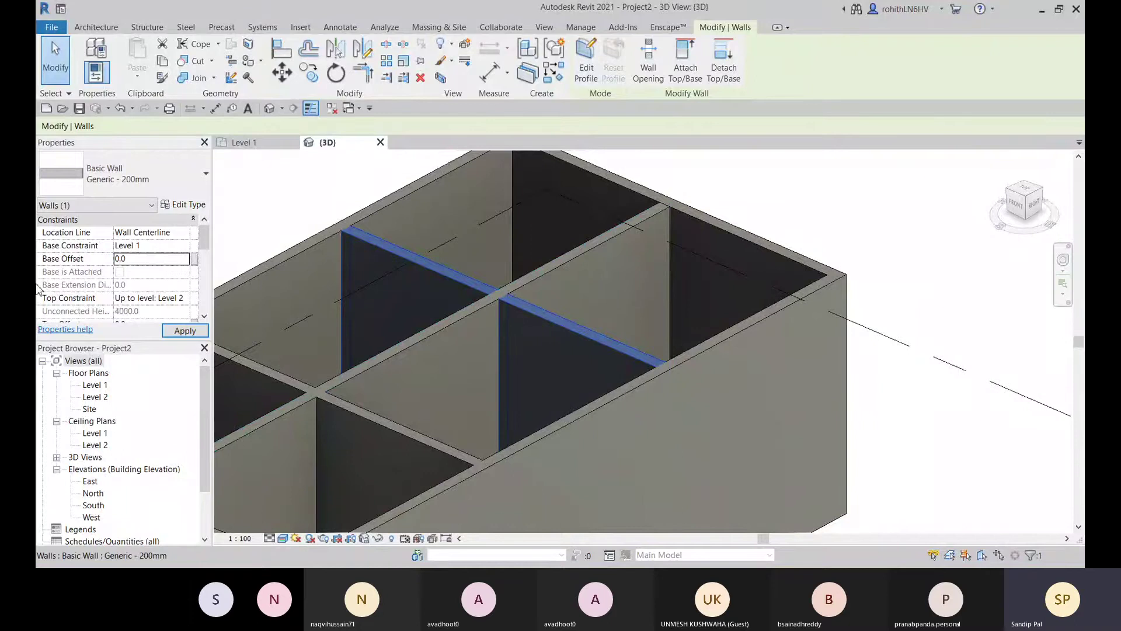
{"action": "key", "text": "Return"}
- Review the selected cross wall's room bounding, structural and dimension properties
{"action": "scroll", "coordinate": [175, 294], "scroll_direction": "down", "scroll_amount": 3}
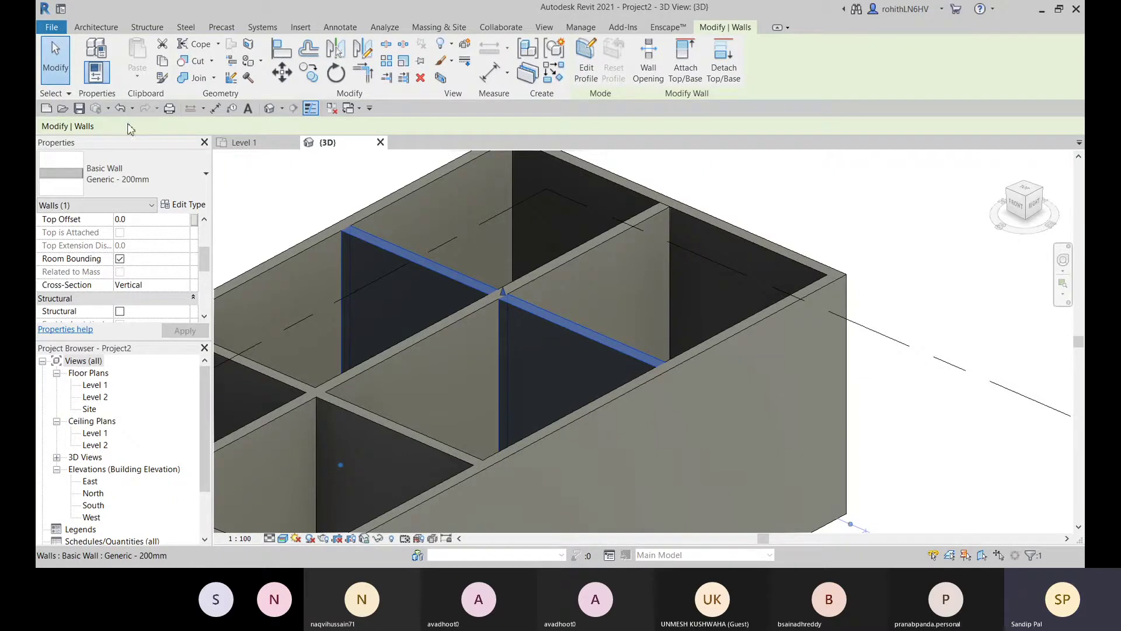
{"action": "left_click", "coordinate": [97, 28]}
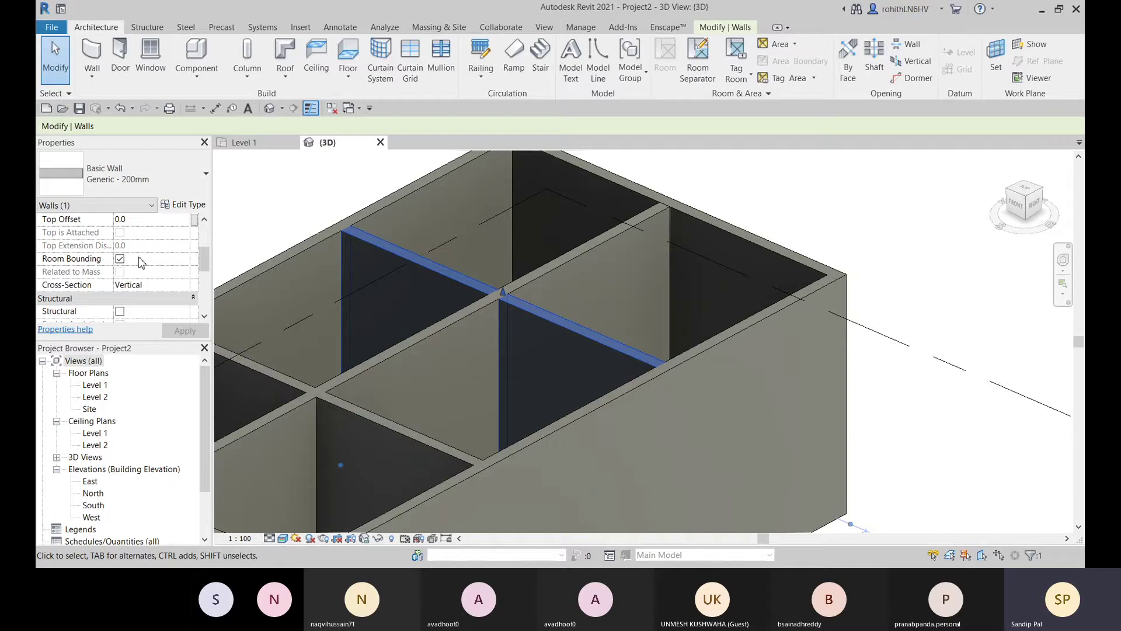
{"action": "scroll", "coordinate": [187, 255], "scroll_direction": "down", "scroll_amount": 3}
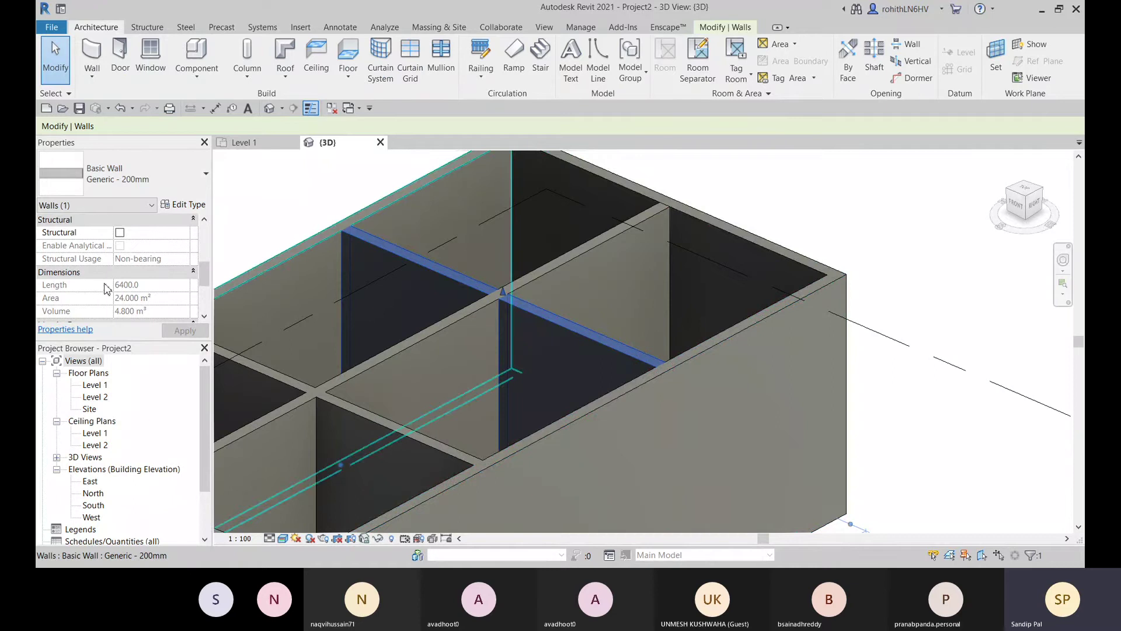
- Review the selected interior wall's instance properties, from its dimensions through the identity data and phasing
{"action": "scroll", "coordinate": [106, 288], "scroll_direction": "down", "scroll_amount": 1}
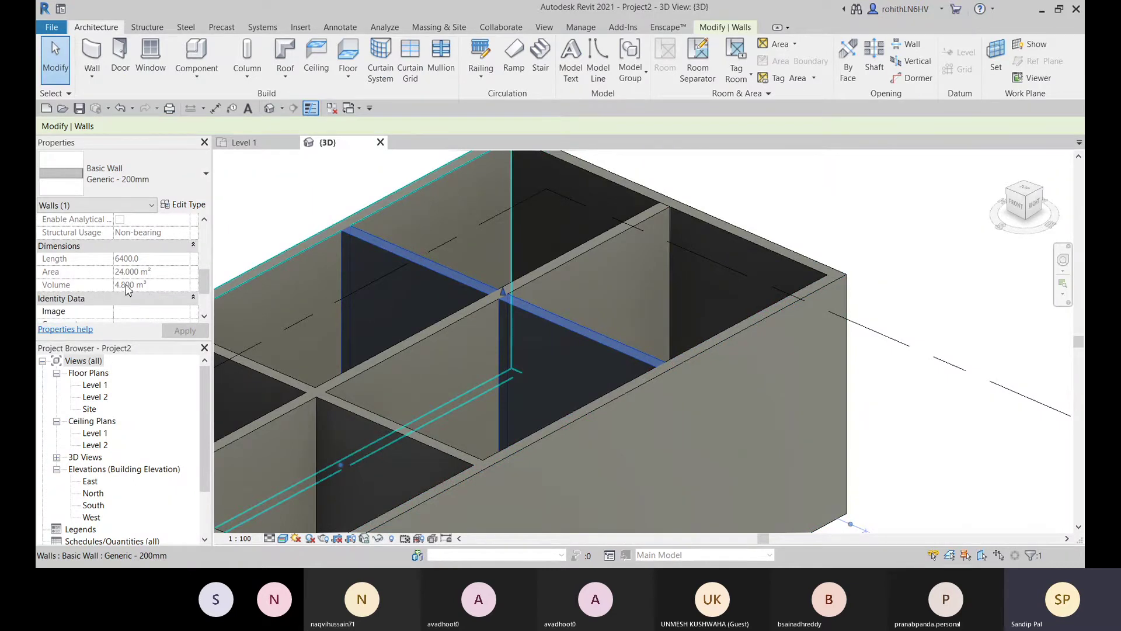
{"action": "scroll", "coordinate": [146, 292], "scroll_direction": "down", "scroll_amount": 1}
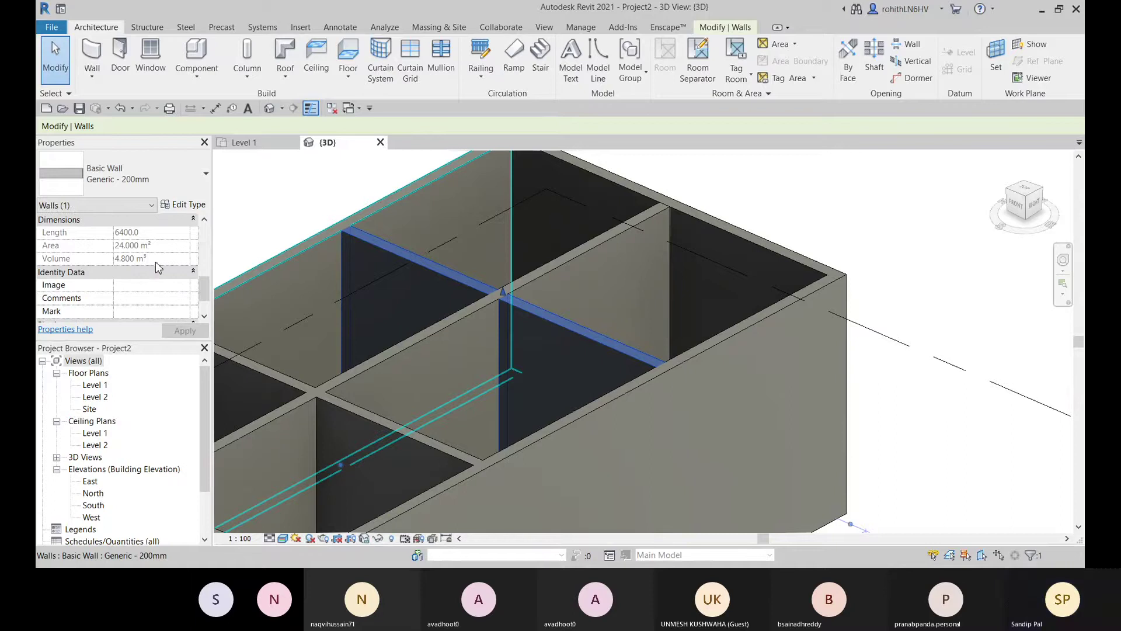
{"action": "scroll", "coordinate": [157, 278], "scroll_direction": "down", "scroll_amount": 1}
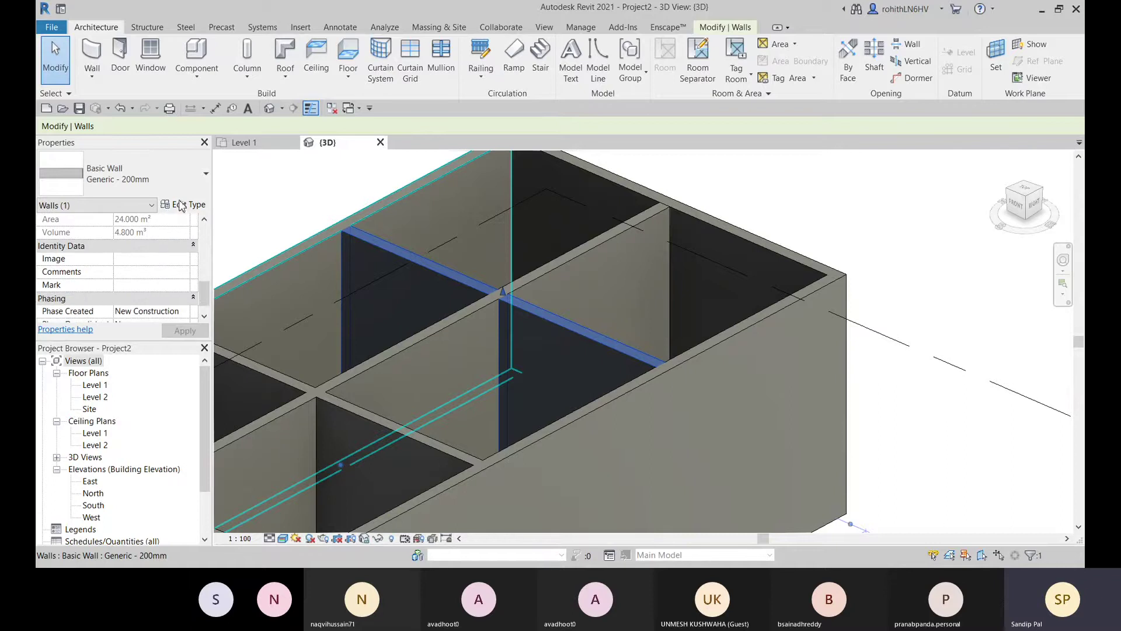
{"action": "scroll", "coordinate": [125, 299], "scroll_direction": "down", "scroll_amount": 1}
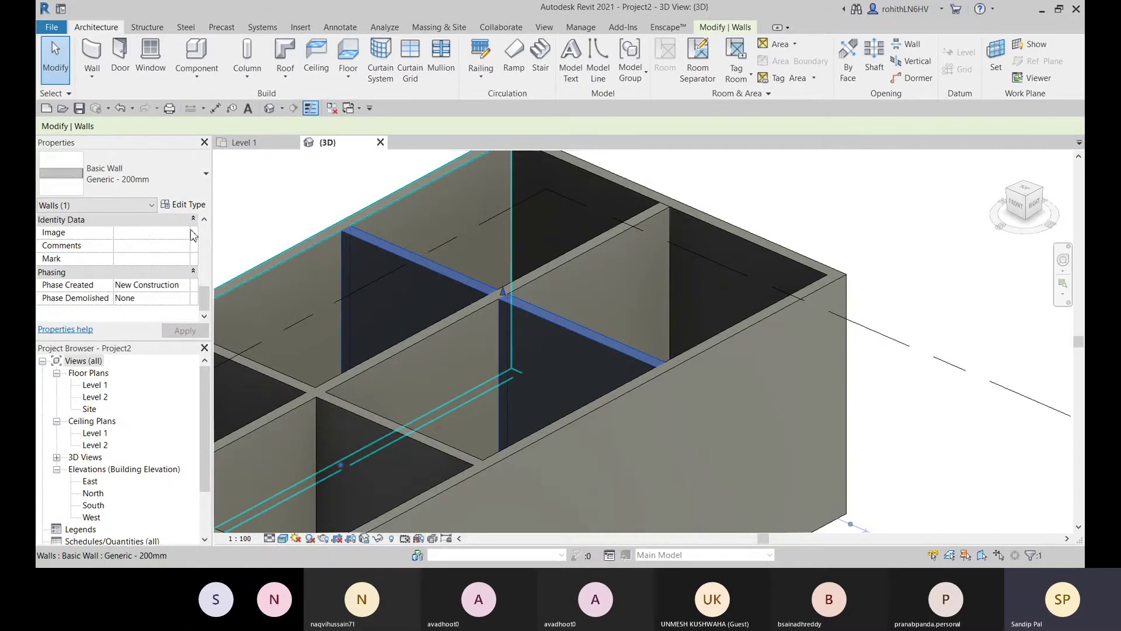
- Open the selected wall's type properties and review the Generic - 200mm parameters, keeping that type selected
{"action": "left_click", "coordinate": [188, 204]}
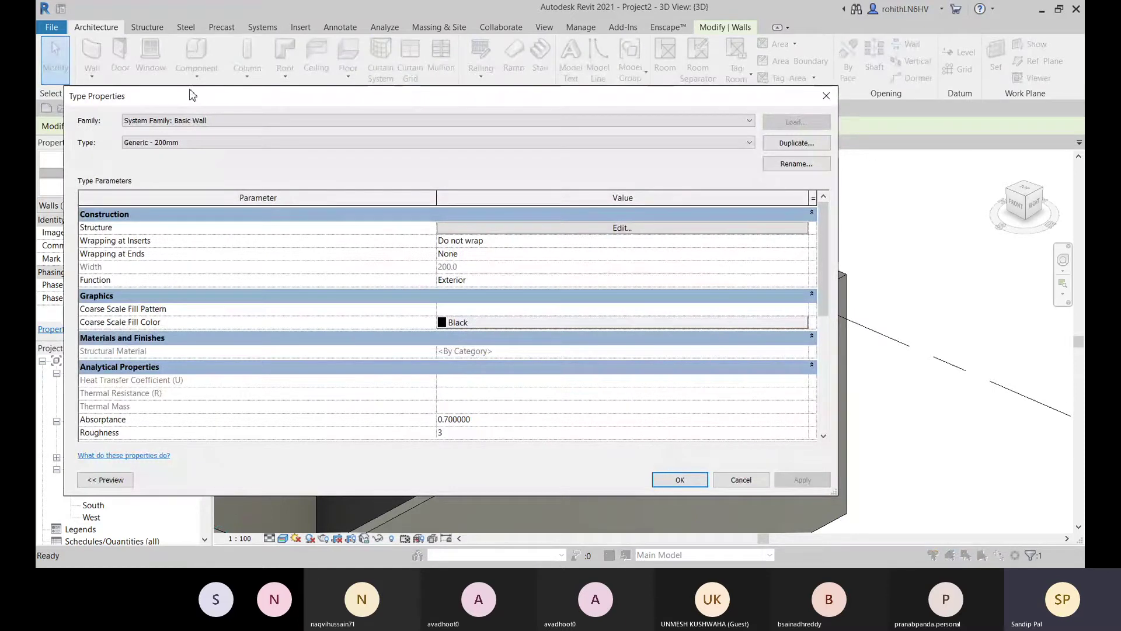
{"action": "left_click_drag", "start_coordinate": [193, 95], "coordinate": [213, 89]}
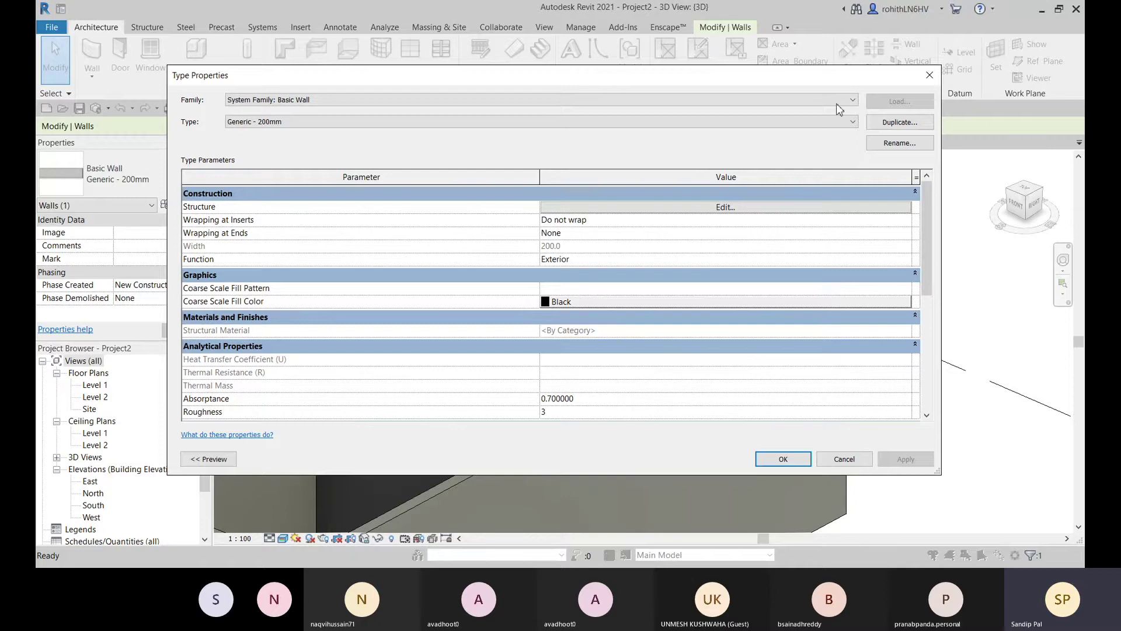
{"action": "left_click", "coordinate": [257, 124]}
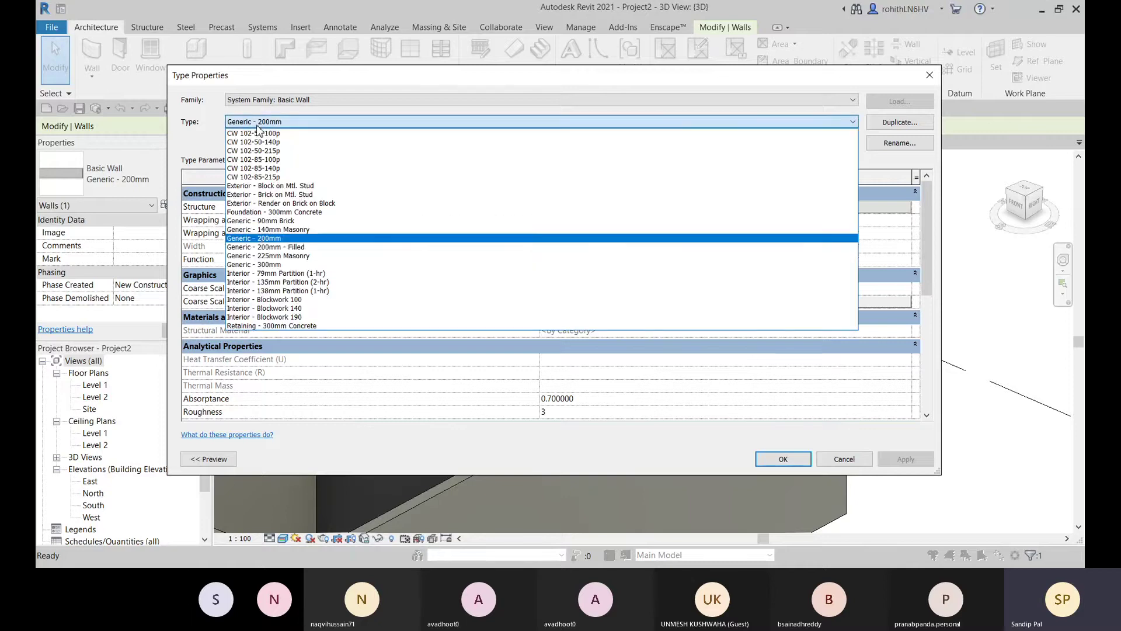
{"action": "left_click", "coordinate": [277, 239]}
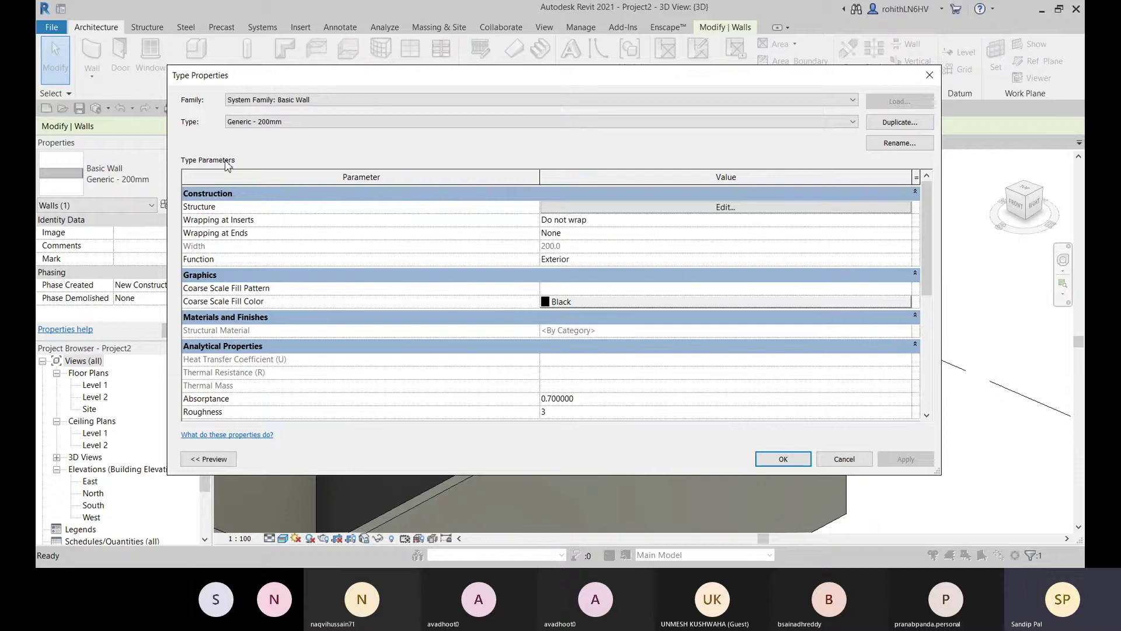
{"action": "scroll", "coordinate": [262, 294], "scroll_direction": "down", "scroll_amount": 5}
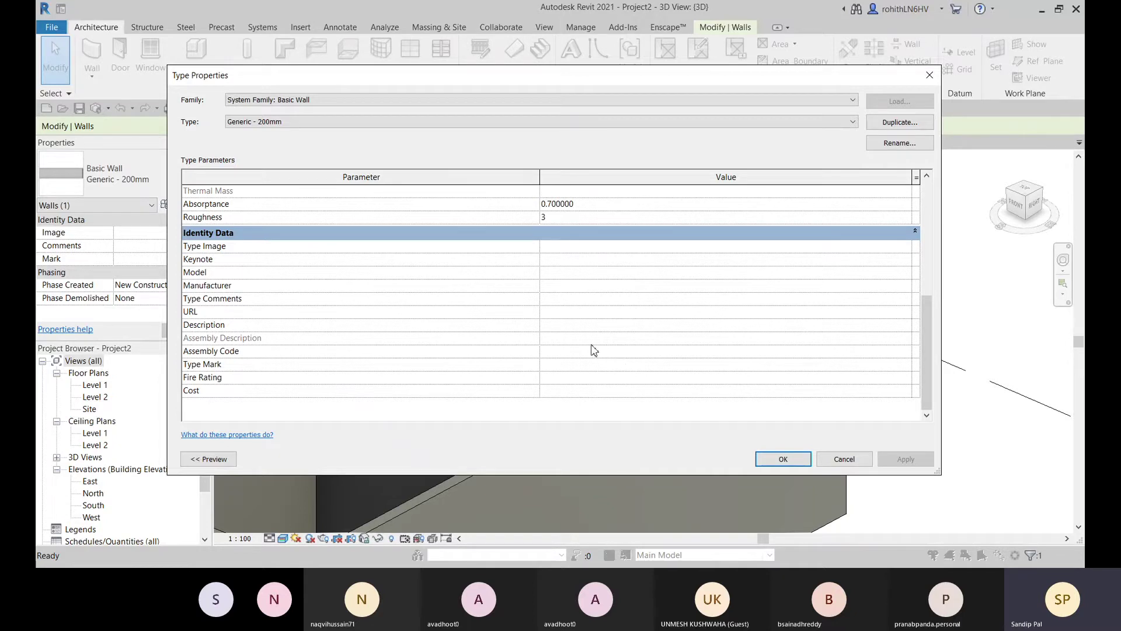
{"action": "scroll", "coordinate": [599, 345], "scroll_direction": "up", "scroll_amount": 5}
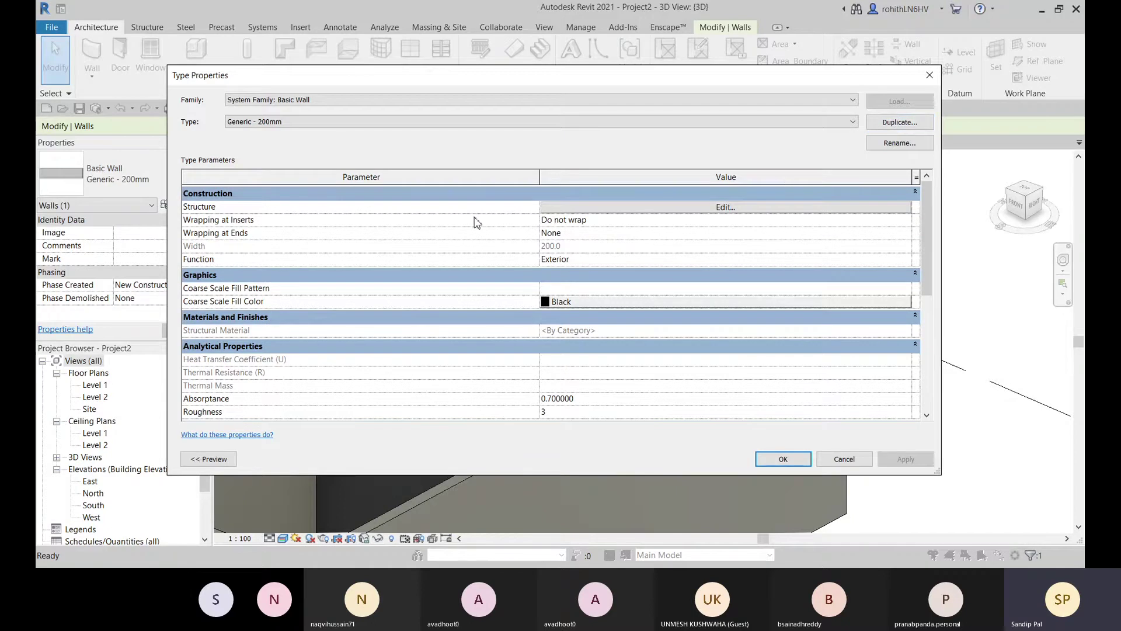
- Examine the layer structure of the Generic - 200mm wall type, including its function and material, along with its other type parameters
{"action": "left_click", "coordinate": [583, 208]}
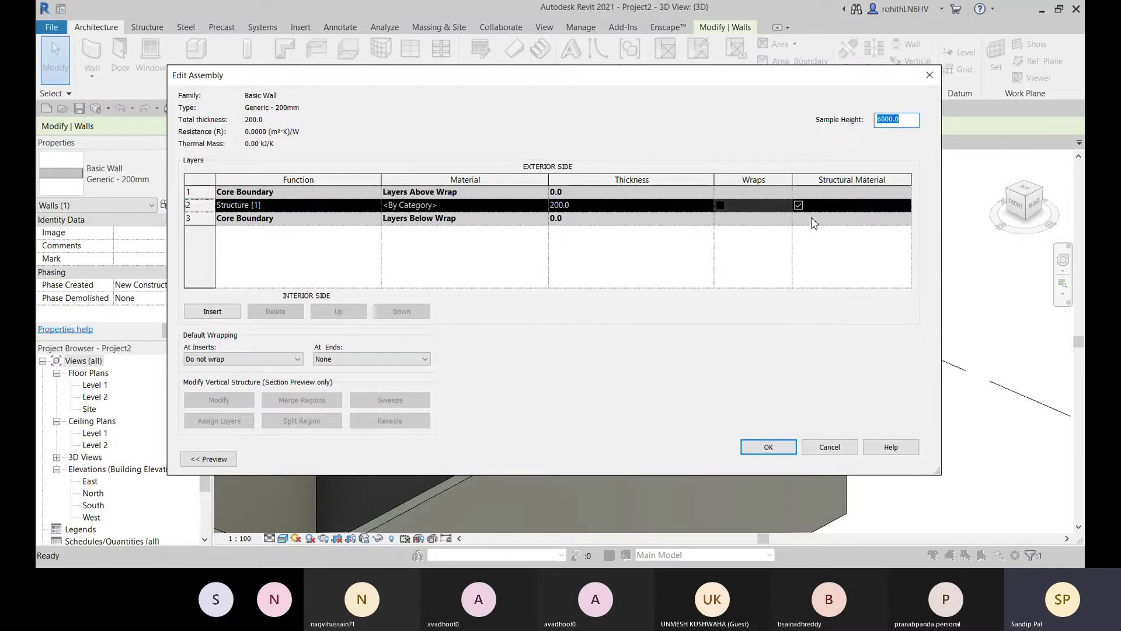
{"action": "left_click", "coordinate": [477, 206]}
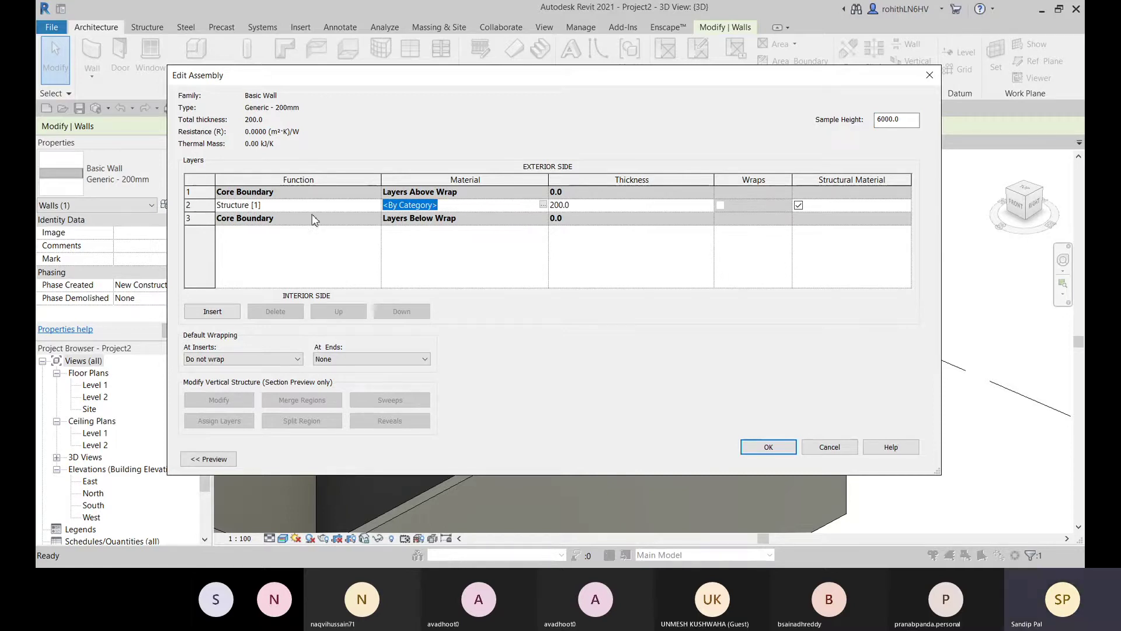
{"action": "left_click", "coordinate": [281, 208]}
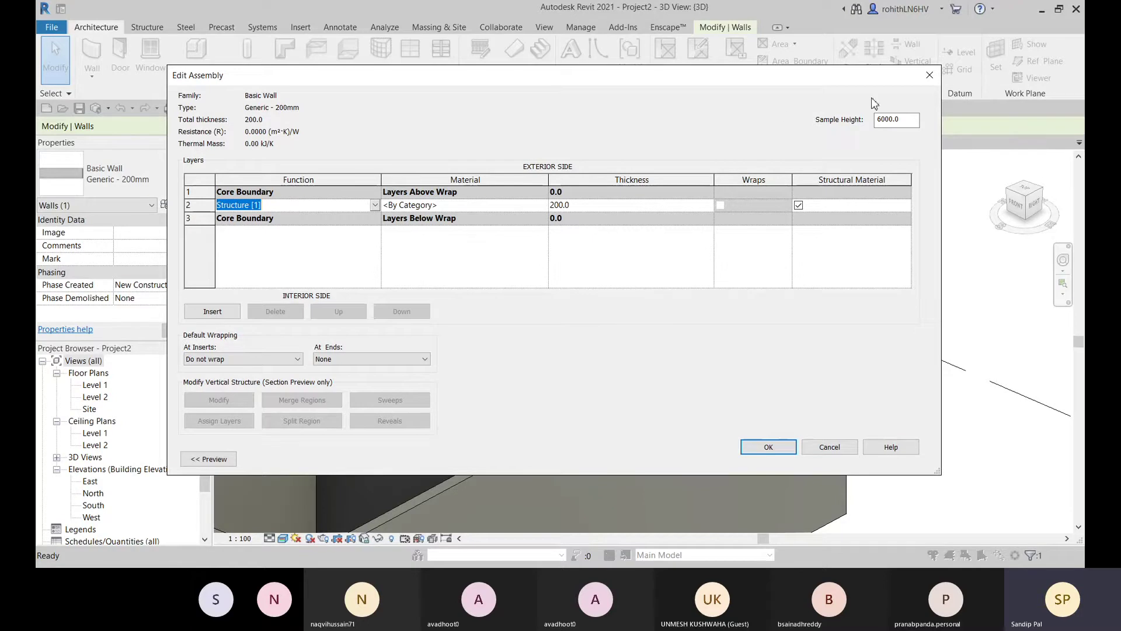
{"action": "left_click", "coordinate": [930, 75]}
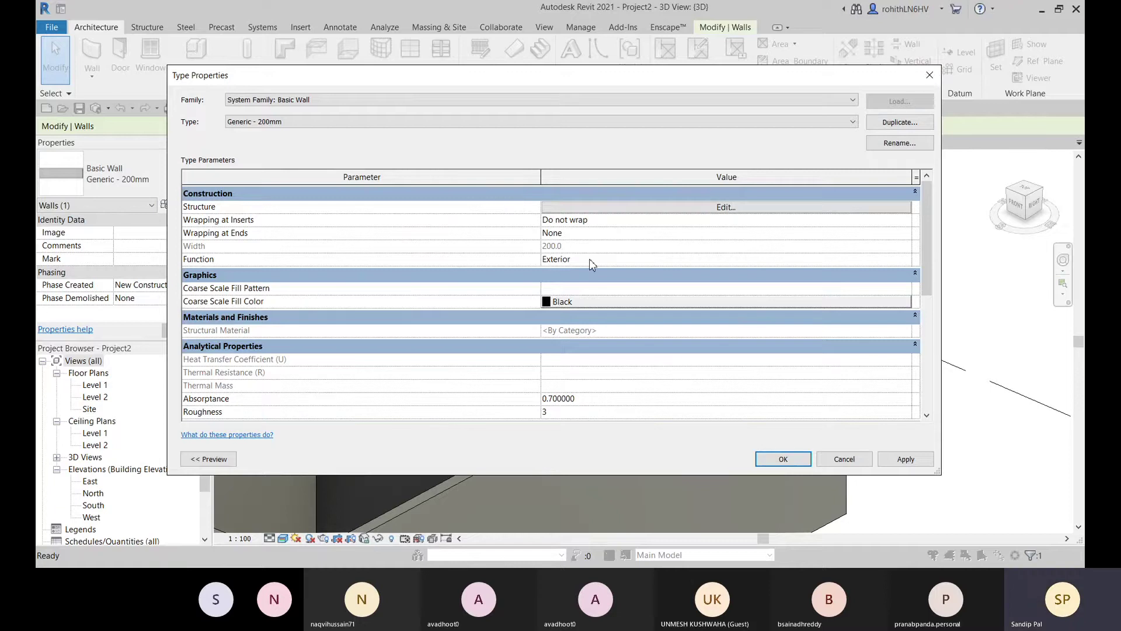
{"action": "scroll", "coordinate": [533, 362], "scroll_direction": "down", "scroll_amount": 4}
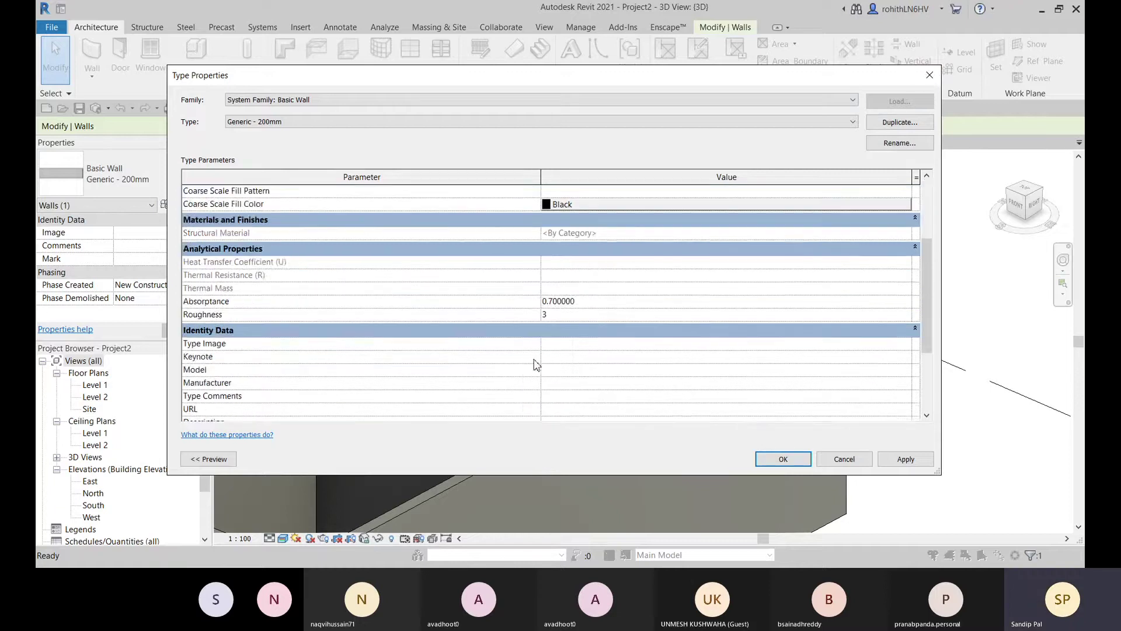
{"action": "scroll", "coordinate": [240, 345], "scroll_direction": "up", "scroll_amount": 4}
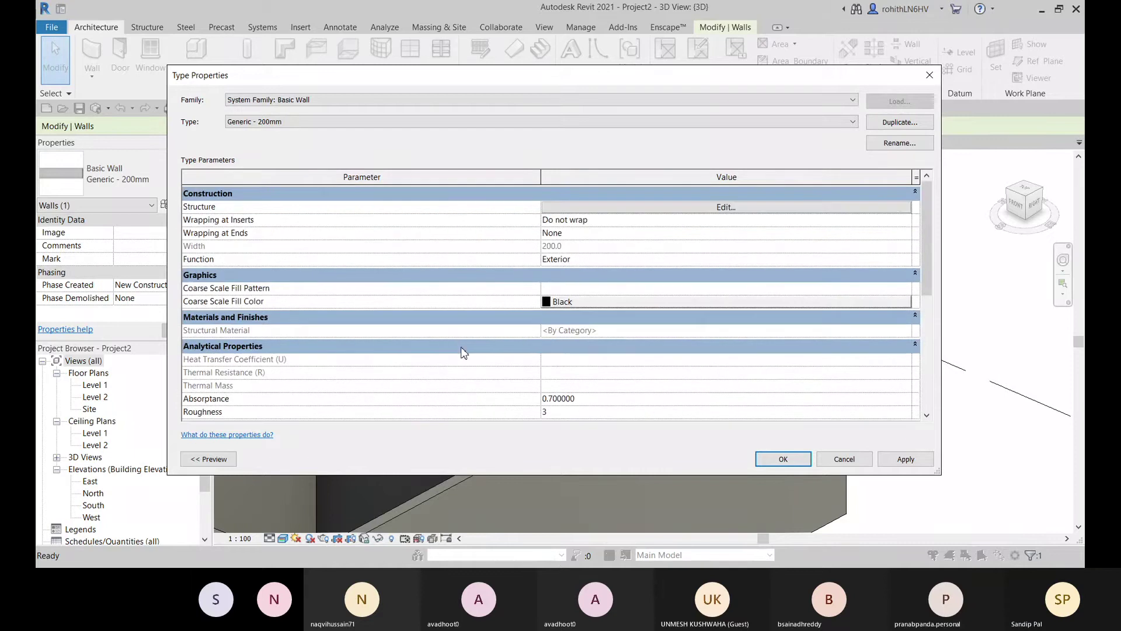
{"action": "left_click", "coordinate": [588, 208]}
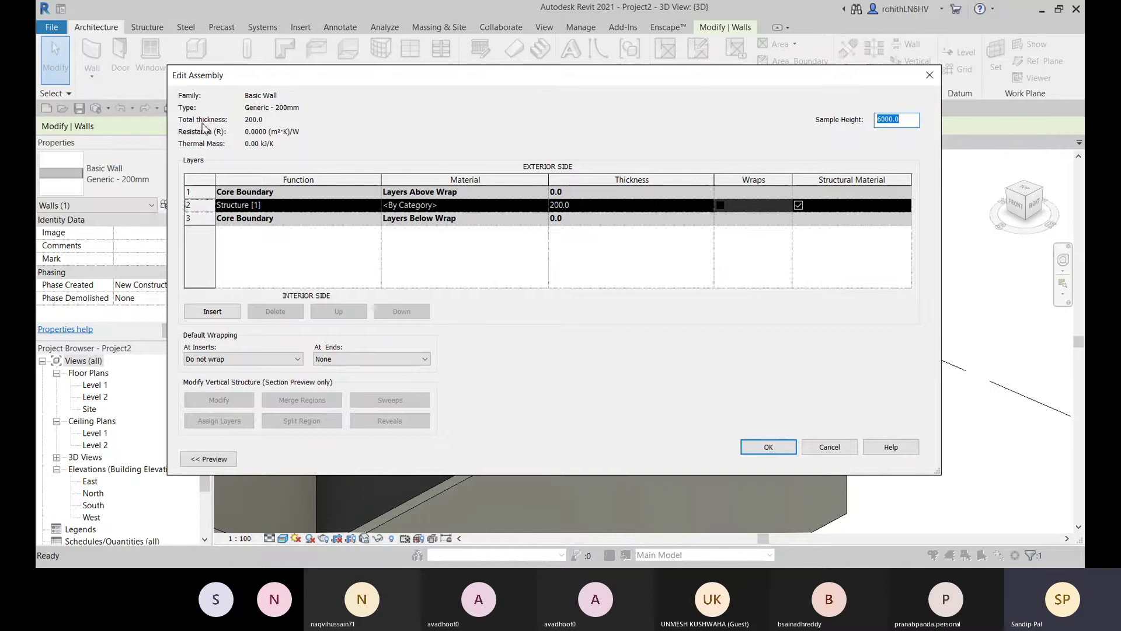
{"action": "left_click", "coordinate": [931, 76]}
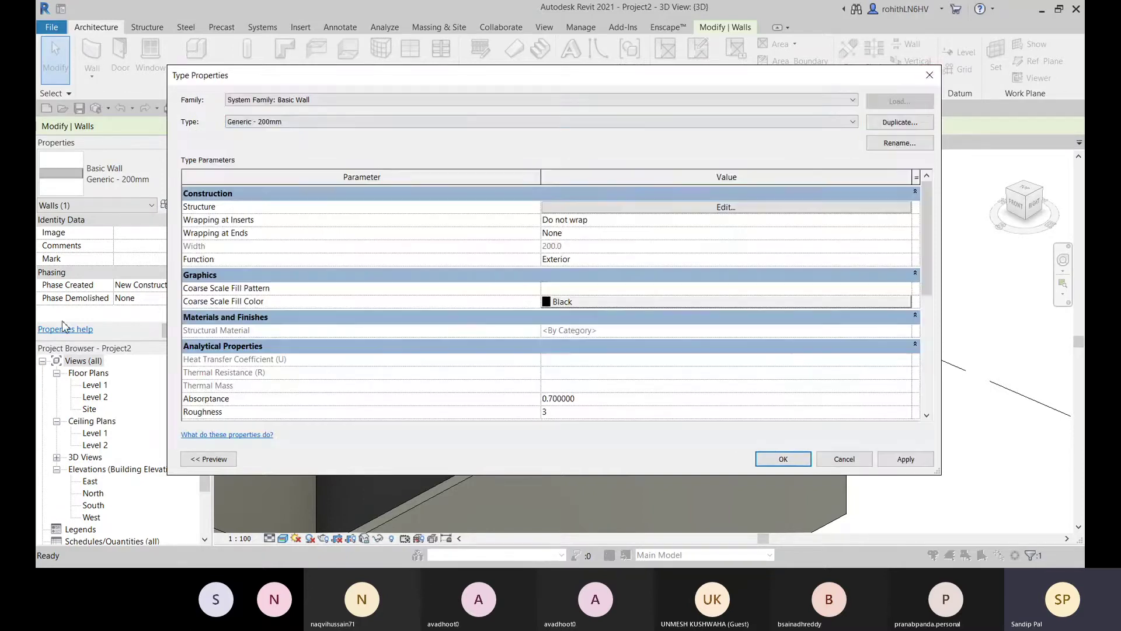
- Check the list of available Basic Wall types and close the type properties without changing anything
{"action": "left_click", "coordinate": [280, 122]}
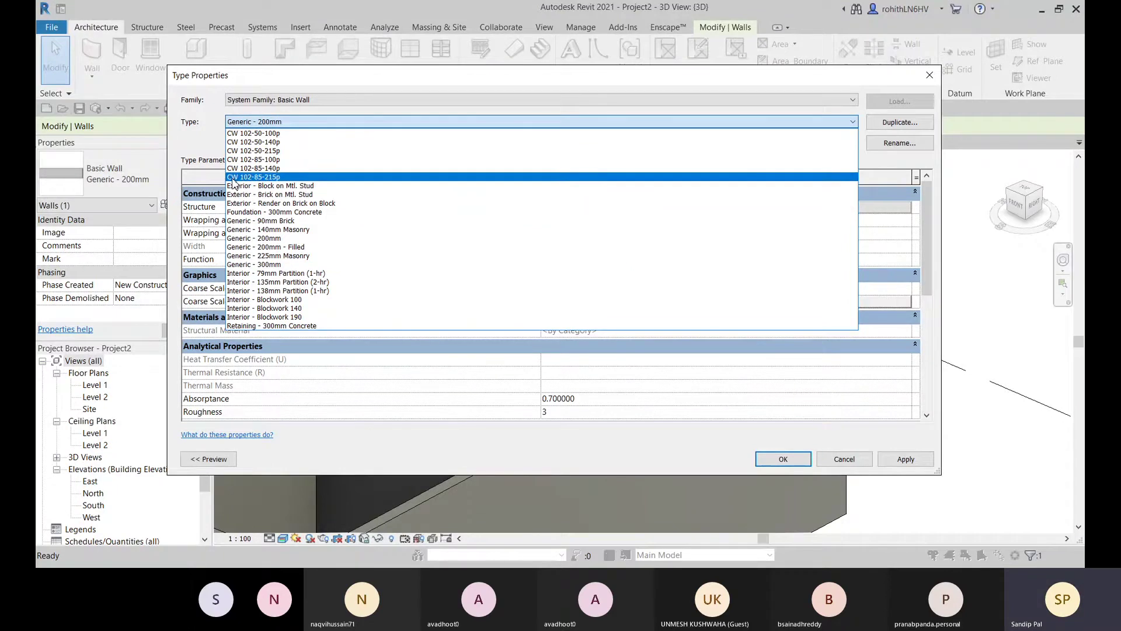
{"action": "left_click", "coordinate": [930, 73]}
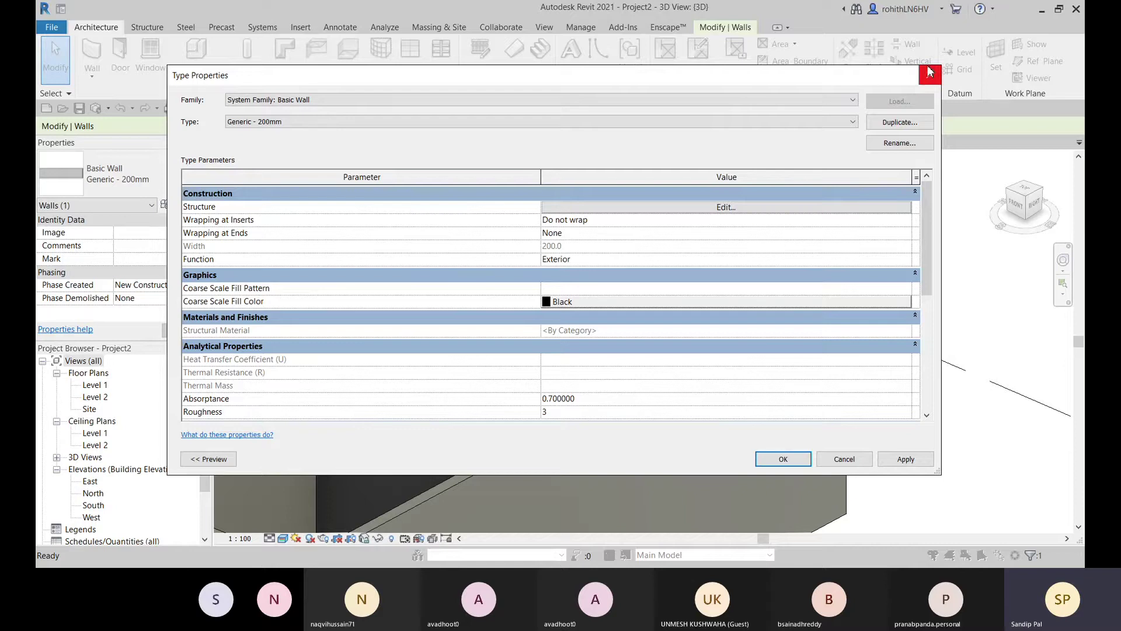
{"action": "left_click", "coordinate": [929, 72]}
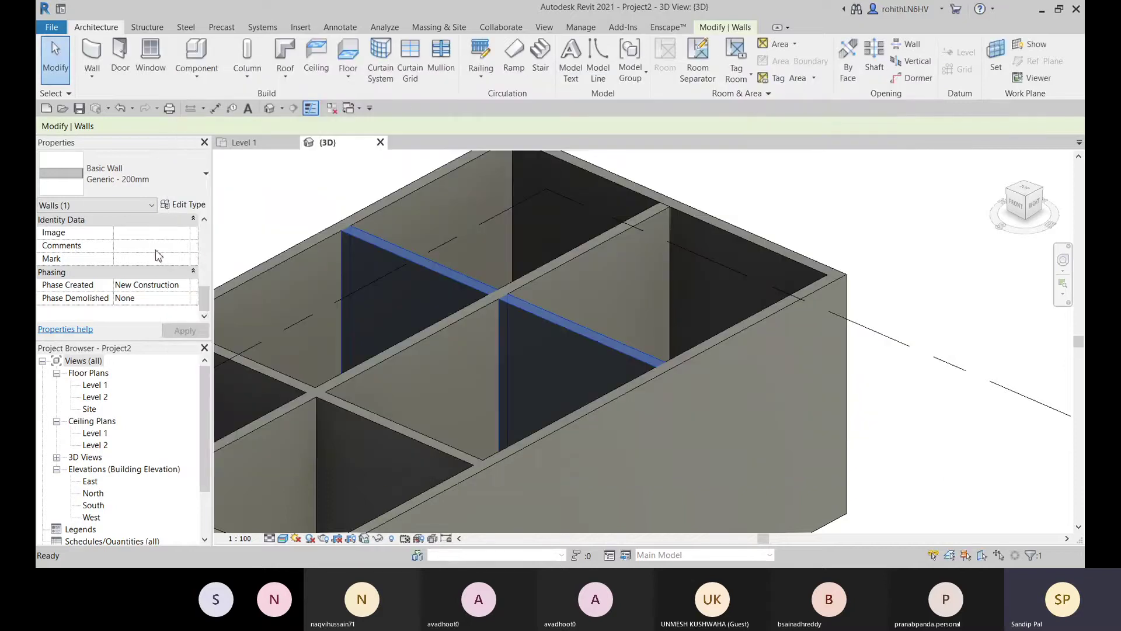
- Change the selected interior wall's type to CW 102-85-140p
{"action": "left_click", "coordinate": [129, 186]}
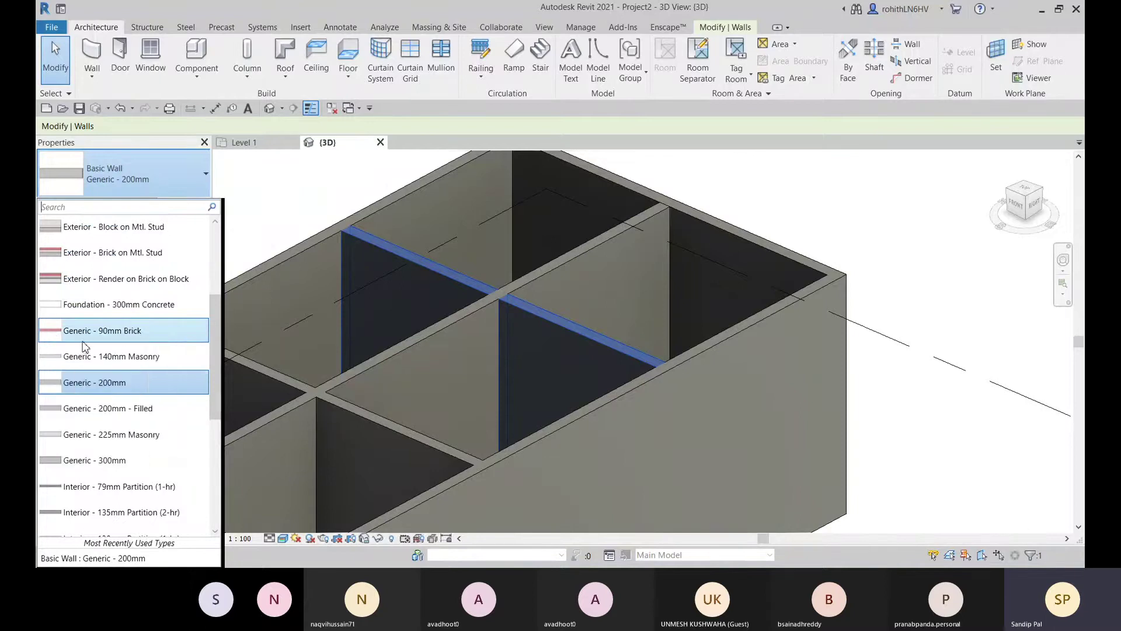
{"action": "scroll", "coordinate": [70, 357], "scroll_direction": "up", "scroll_amount": 3}
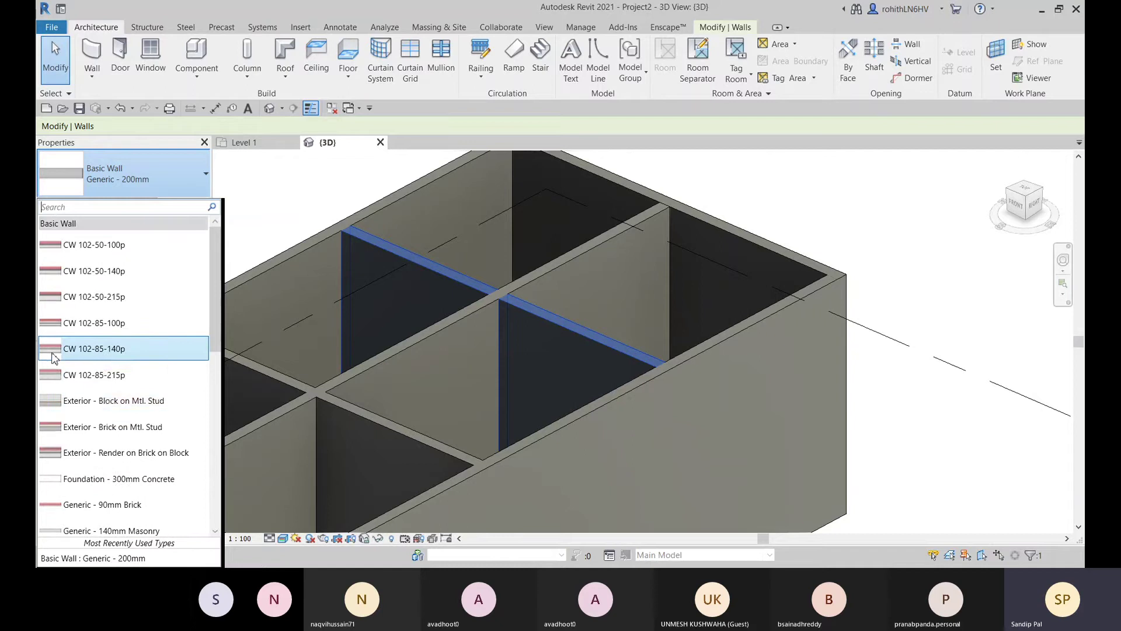
{"action": "mouse_move", "coordinate": [74, 357]}
{"action": "left_click", "coordinate": [117, 349]}
- Examine the CW 102-85-140p wall assembly, checking each layer's function, material and thickness from the exterior to the interior side
{"action": "left_click", "coordinate": [199, 205]}
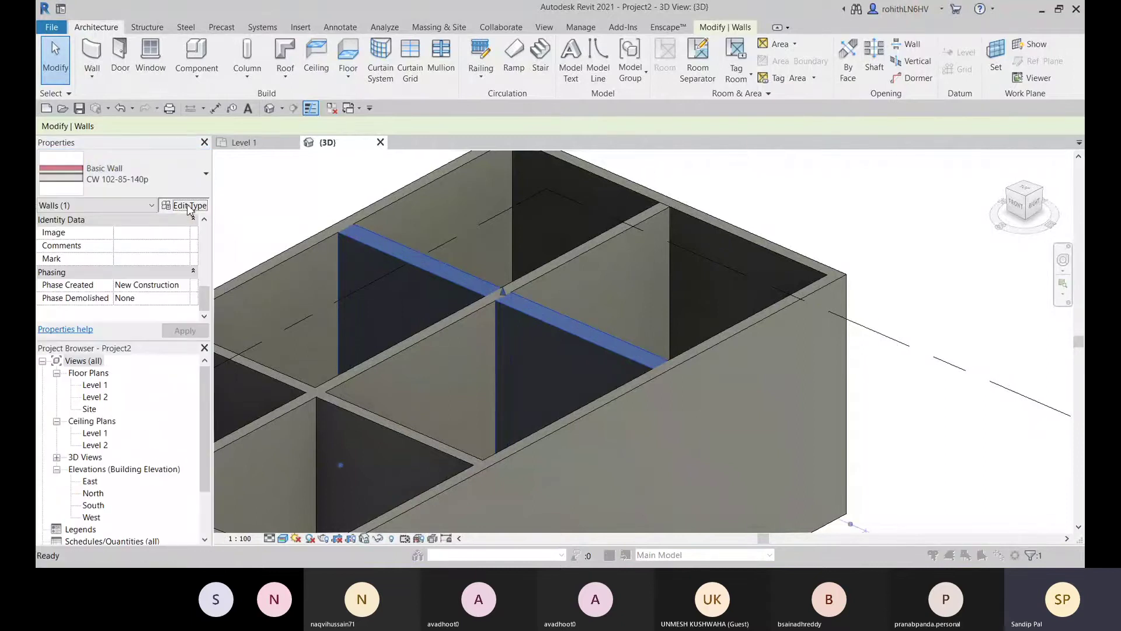
{"action": "left_click", "coordinate": [622, 208]}
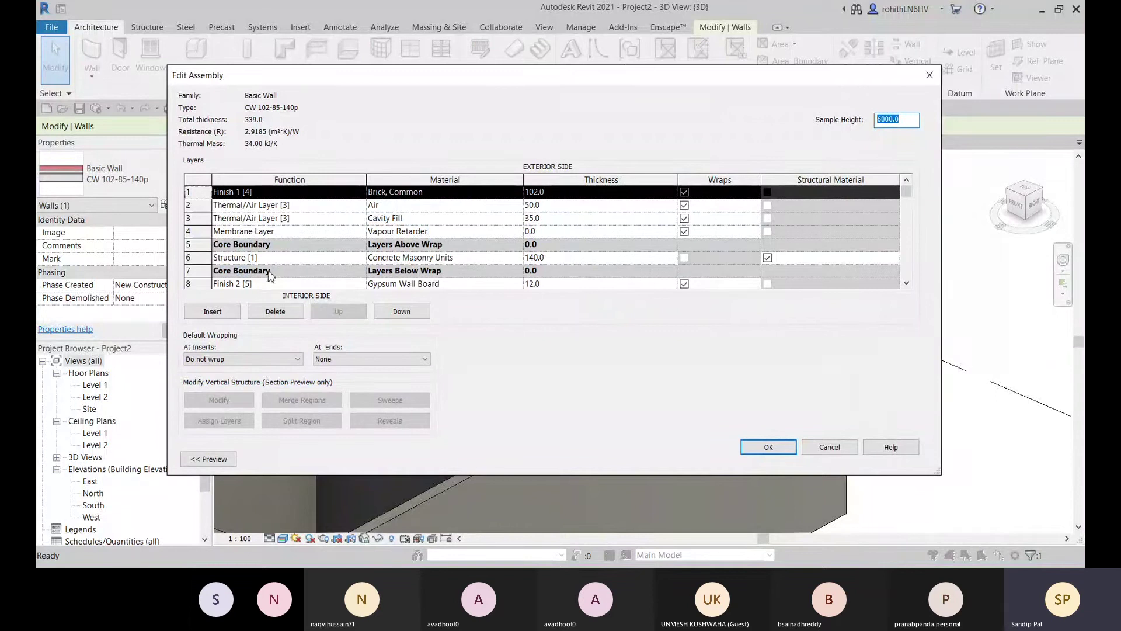
{"action": "scroll", "coordinate": [281, 239], "scroll_direction": "down", "scroll_amount": 1}
{"action": "scroll", "coordinate": [244, 251], "scroll_direction": "up", "scroll_amount": 1}
{"action": "scroll", "coordinate": [543, 260], "scroll_direction": "down", "scroll_amount": 1}
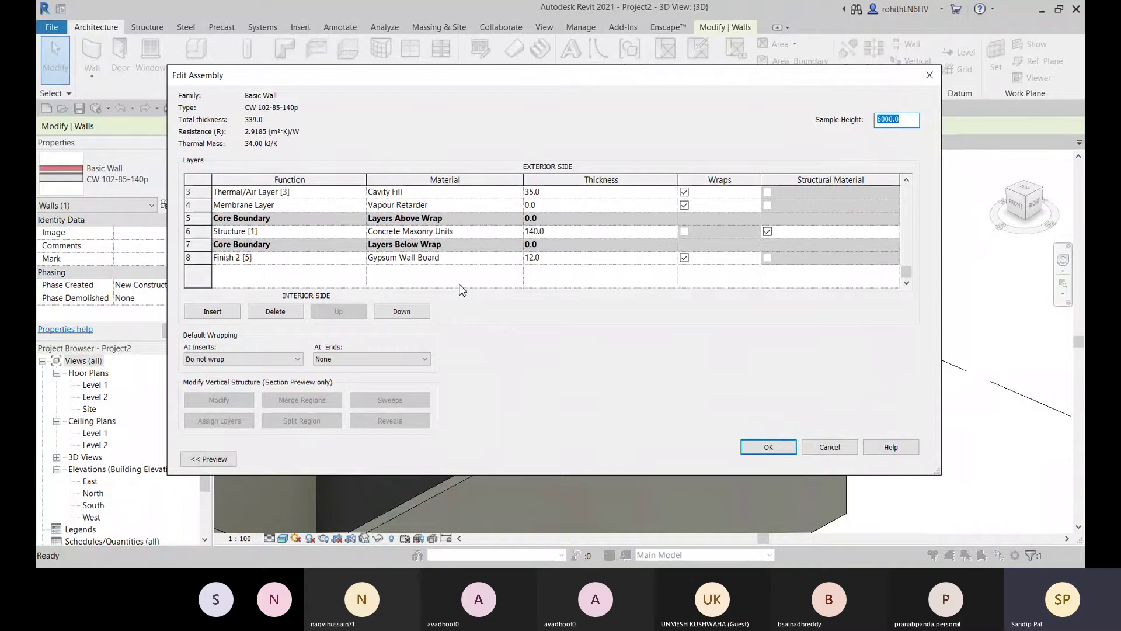
{"action": "scroll", "coordinate": [248, 270], "scroll_direction": "up", "scroll_amount": 1}
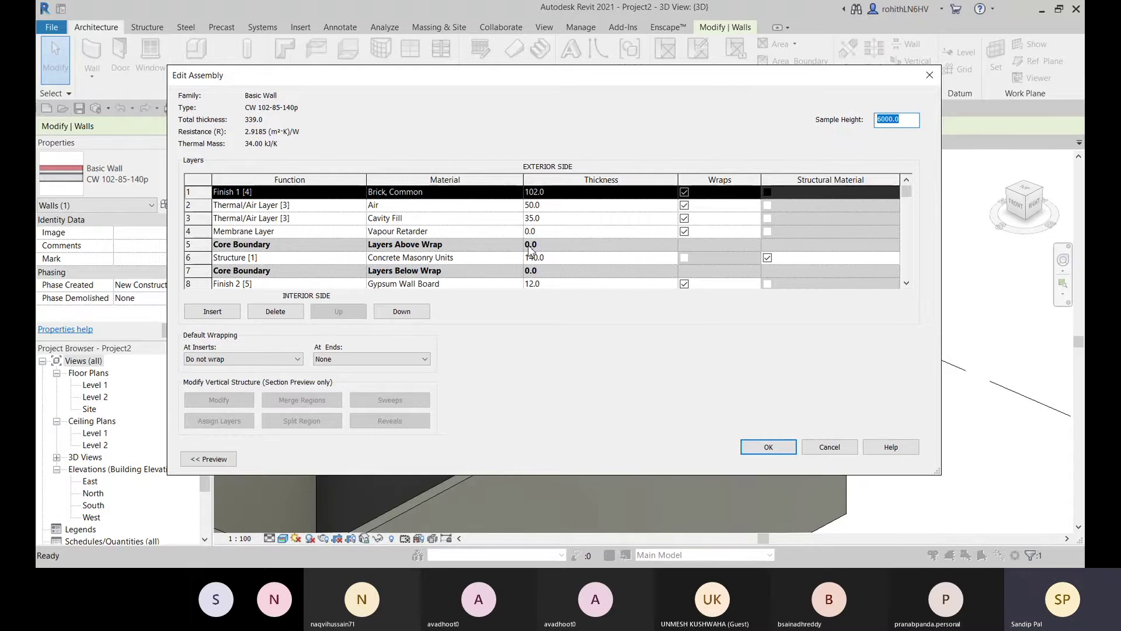
{"action": "scroll", "coordinate": [531, 249], "scroll_direction": "down", "scroll_amount": 2}
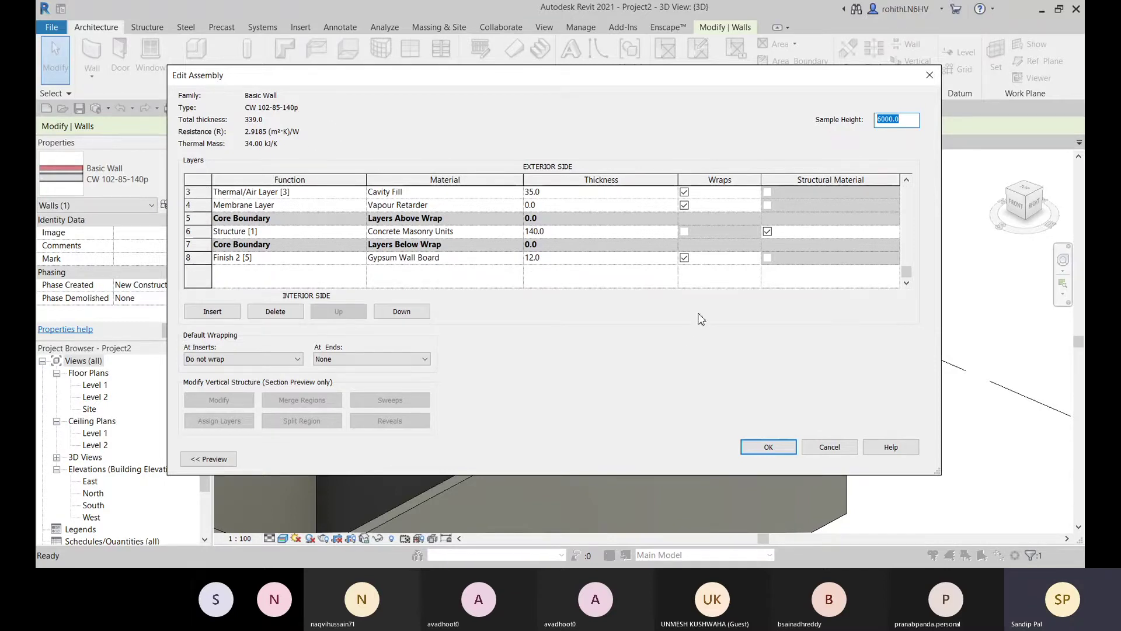
{"action": "scroll", "coordinate": [522, 265], "scroll_direction": "up", "scroll_amount": 2}
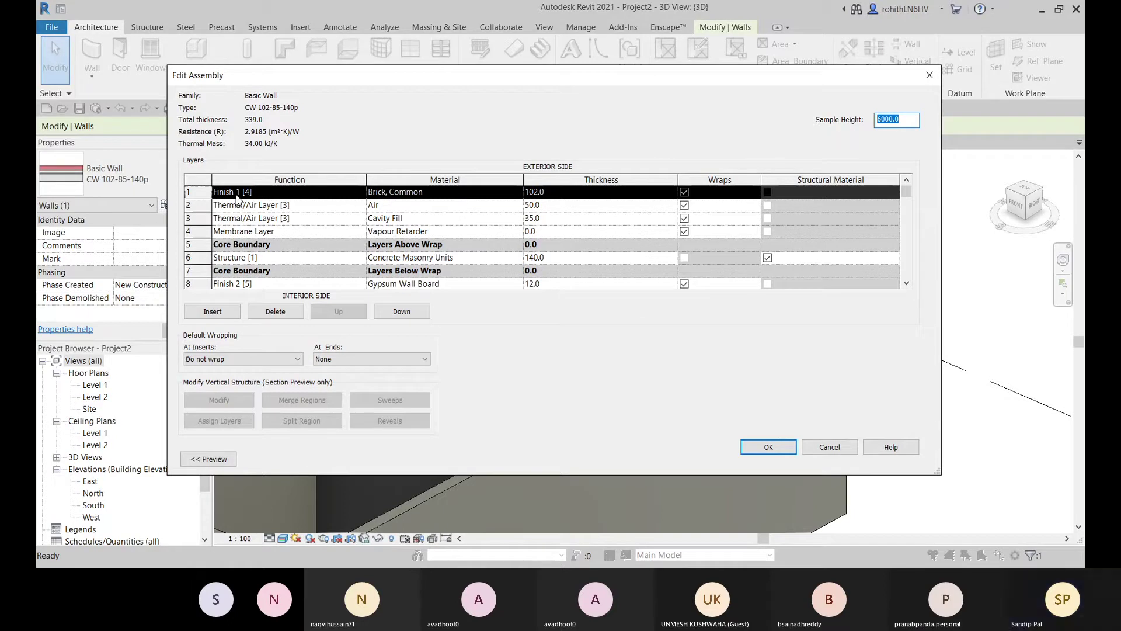
{"action": "scroll", "coordinate": [279, 275], "scroll_direction": "down", "scroll_amount": 1}
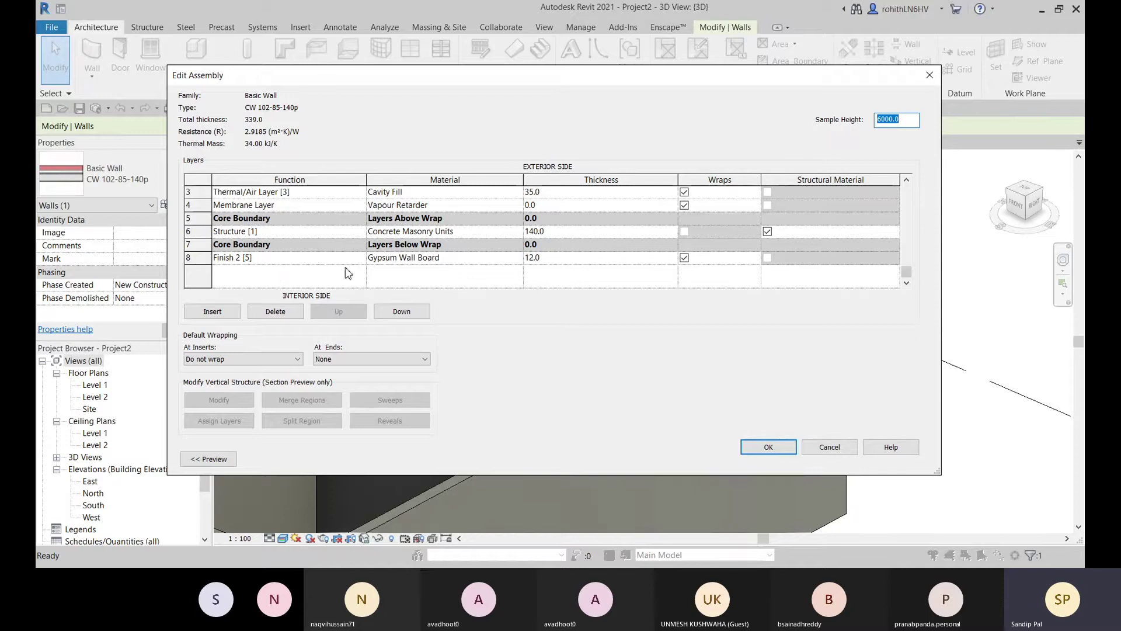
{"action": "scroll", "coordinate": [325, 242], "scroll_direction": "up", "scroll_amount": 1}
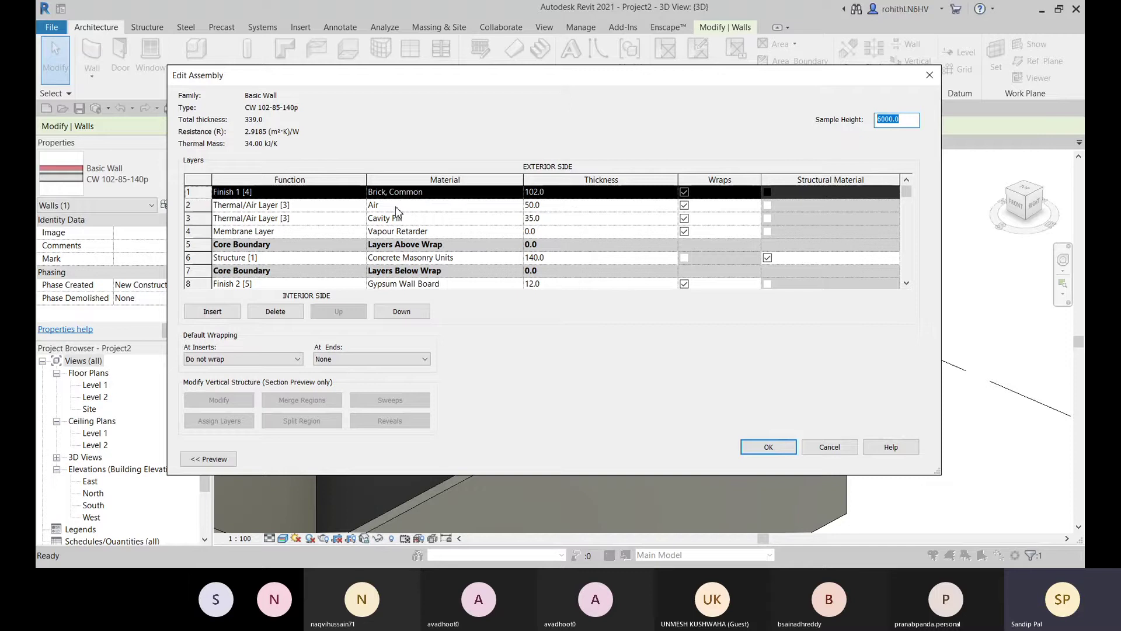
{"action": "scroll", "coordinate": [639, 210], "scroll_direction": "down", "scroll_amount": 1}
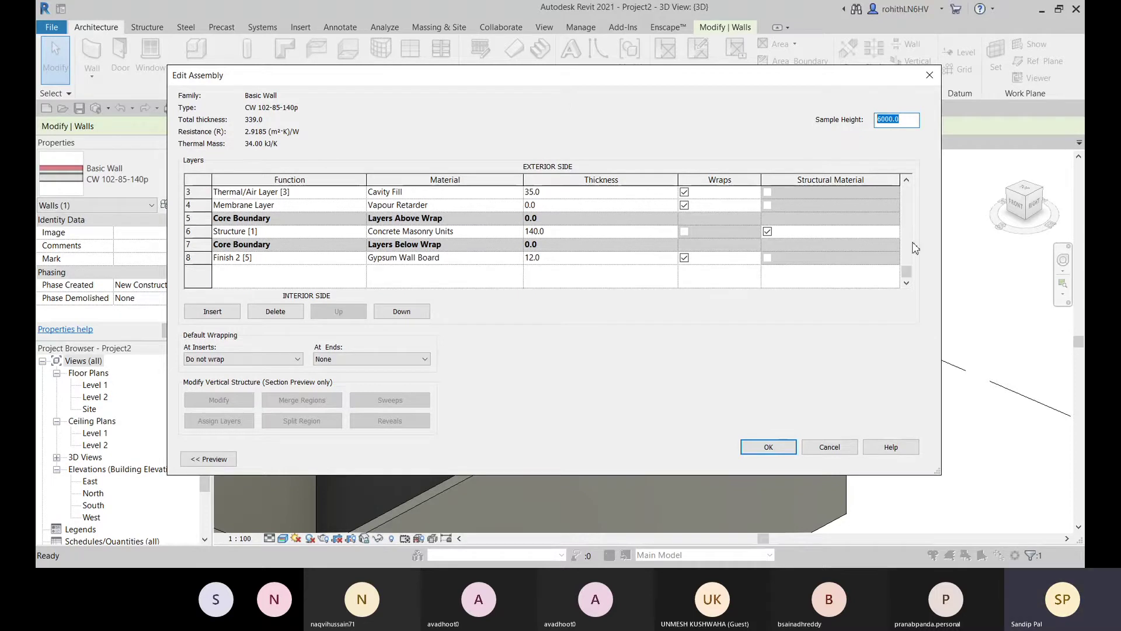
{"action": "left_click", "coordinate": [930, 76]}
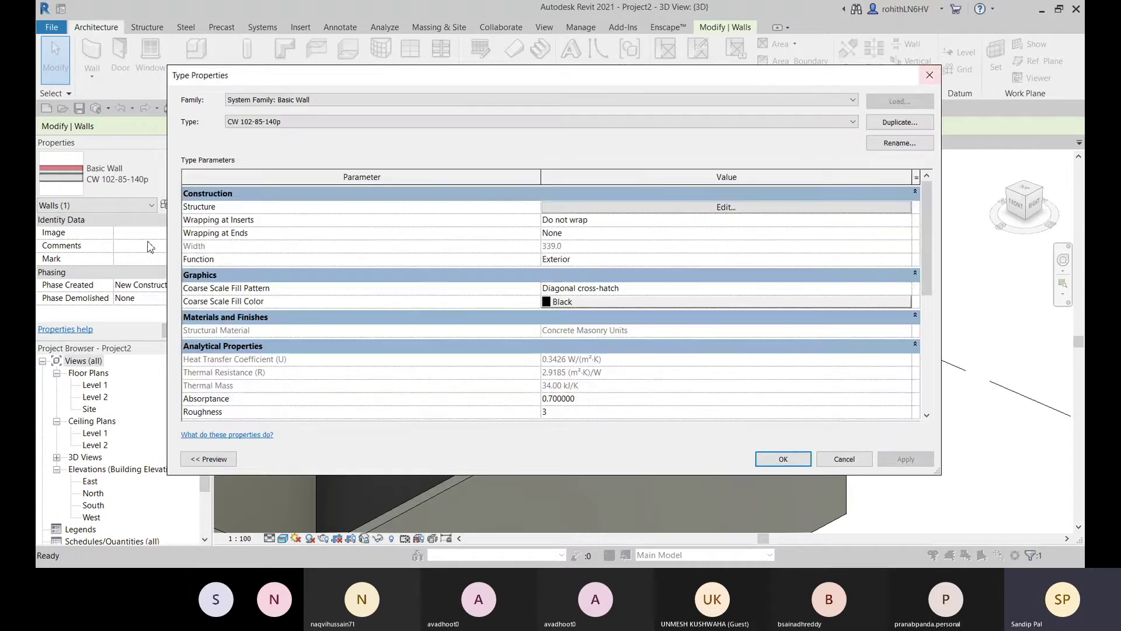
- Examine the layer structure of the Generic - 140mm Masonry wall type and close the type properties without applying it
{"action": "left_click", "coordinate": [632, 122]}
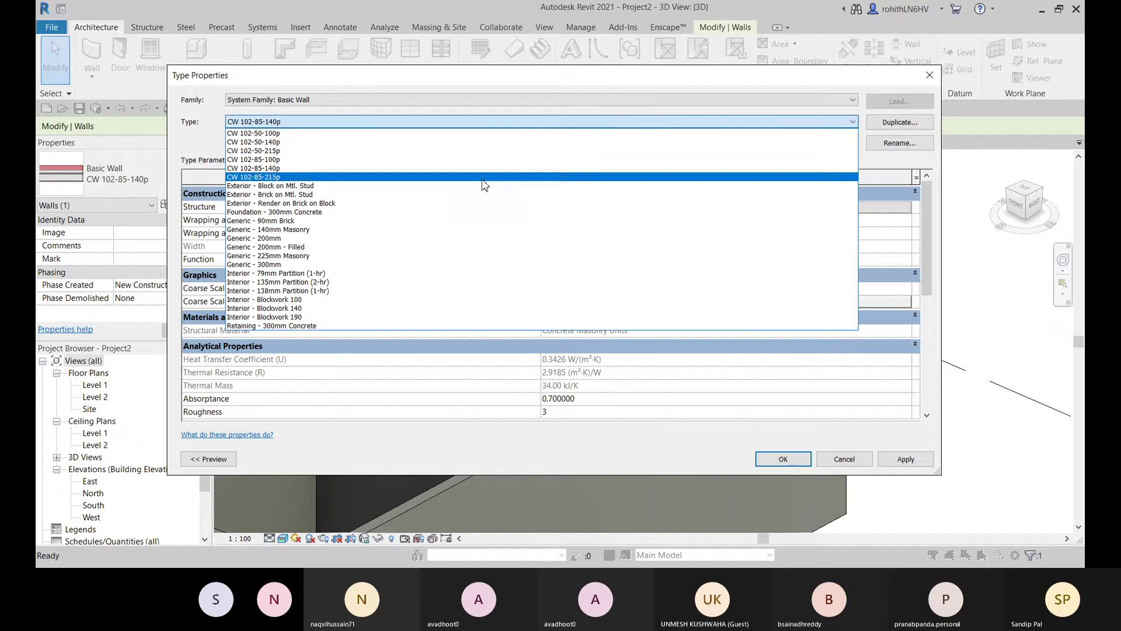
{"action": "left_click", "coordinate": [244, 229]}
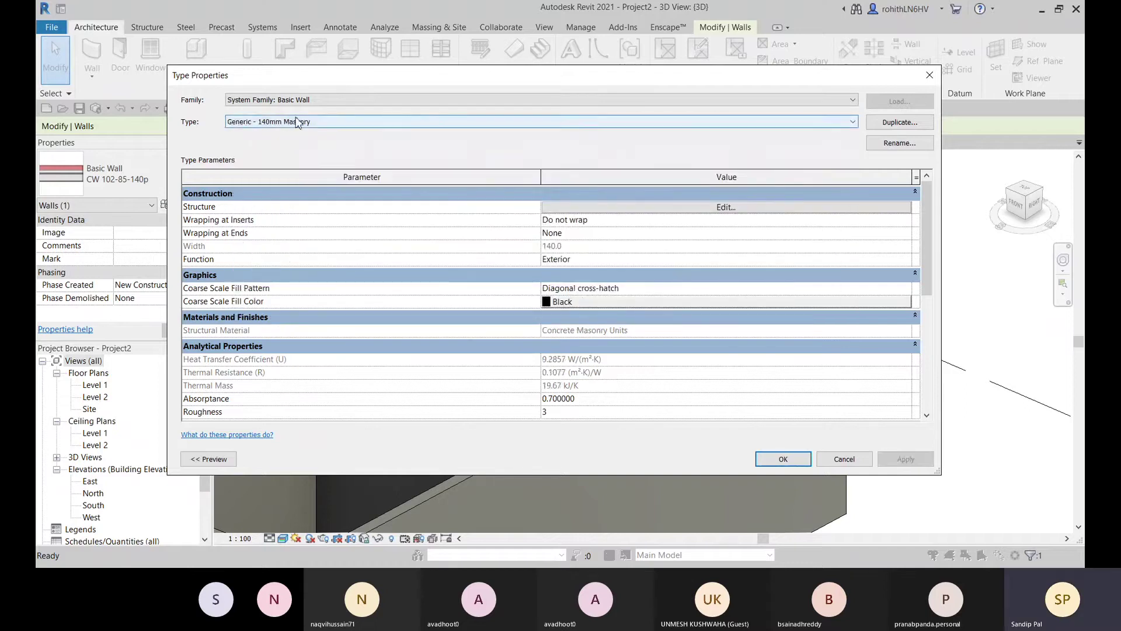
{"action": "left_click", "coordinate": [615, 209]}
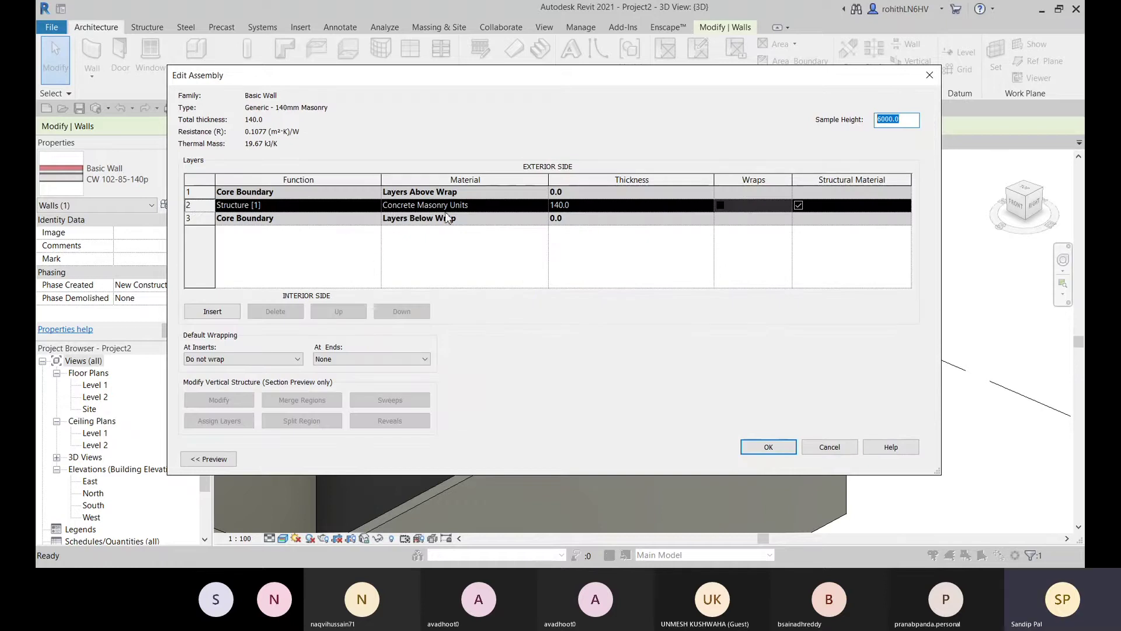
{"action": "left_click", "coordinate": [930, 75]}
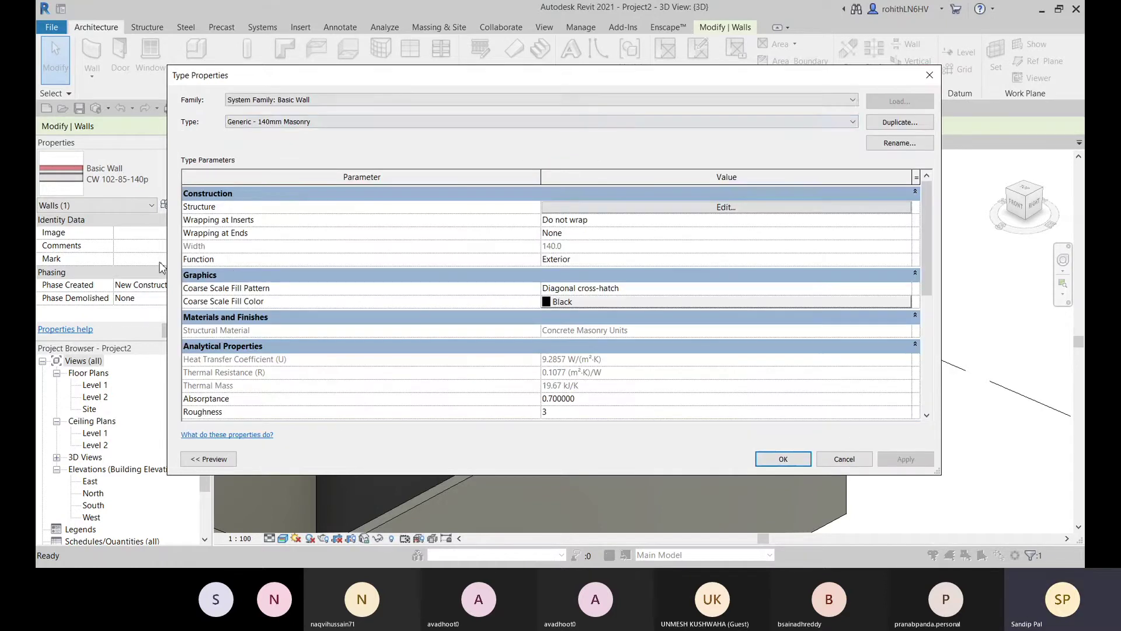
{"action": "key", "text": "Escape"}
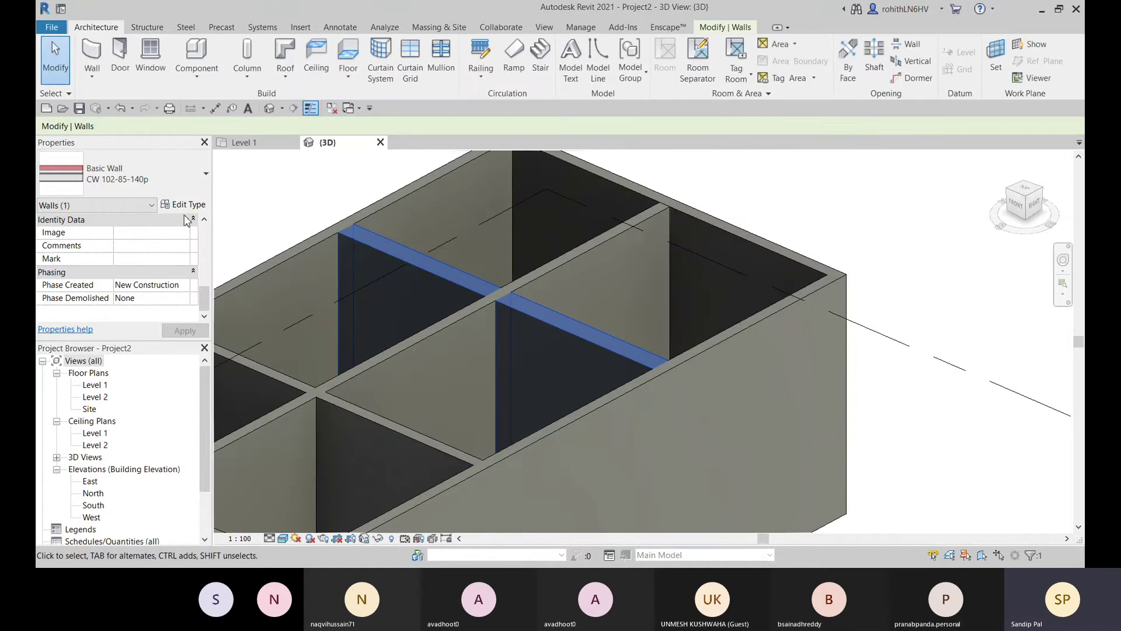
- Browse the available Basic, Curtain and Stacked Wall types and change the selected interior wall's type to Generic - 90mm Brick
{"action": "left_click", "coordinate": [189, 188]}
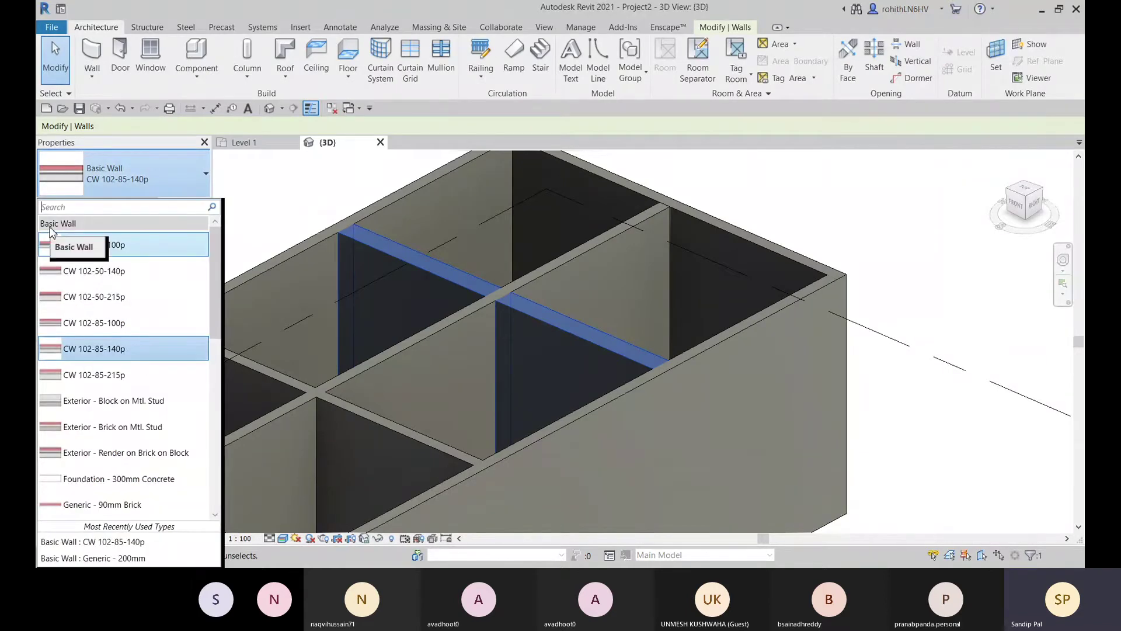
{"action": "scroll", "coordinate": [80, 320], "scroll_direction": "down", "scroll_amount": 6}
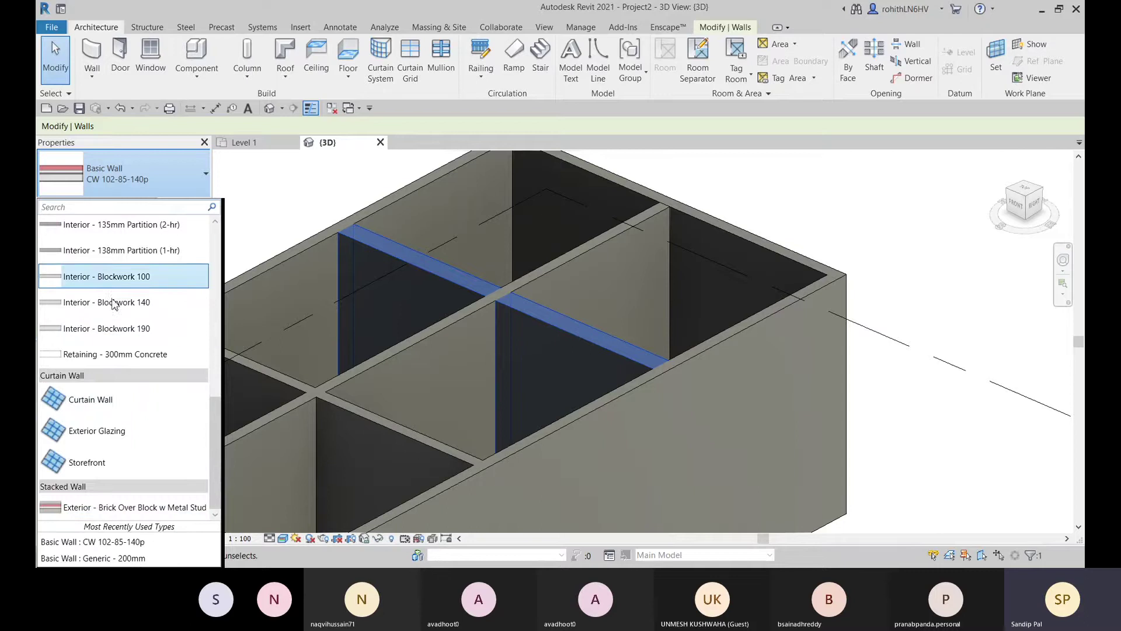
{"action": "scroll", "coordinate": [114, 304], "scroll_direction": "up", "scroll_amount": 3}
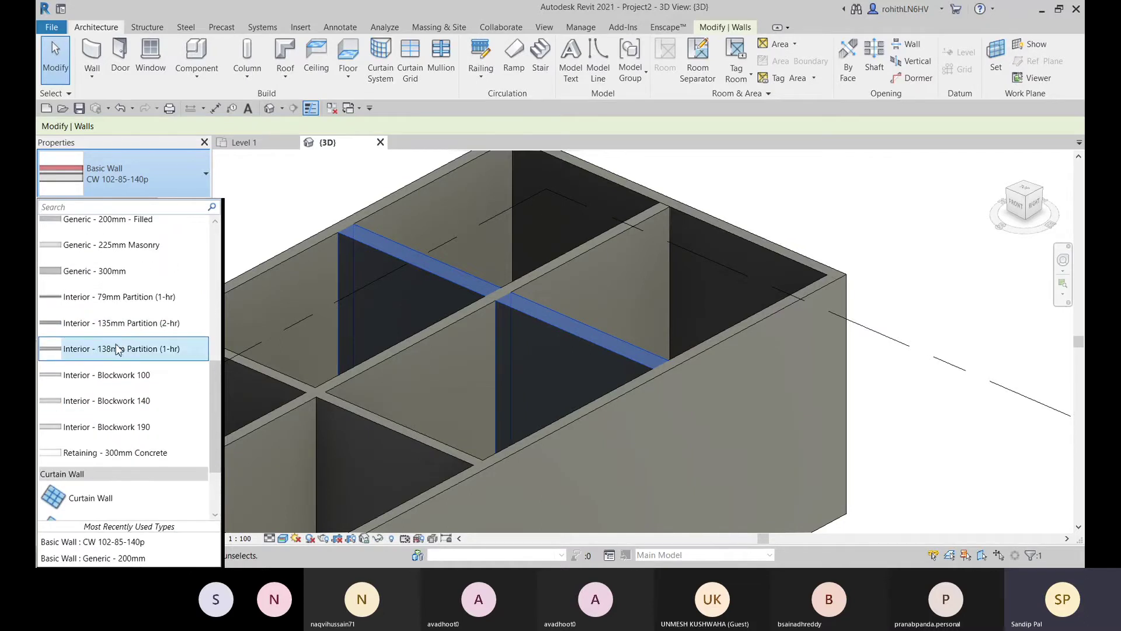
{"action": "scroll", "coordinate": [117, 349], "scroll_direction": "up", "scroll_amount": 10}
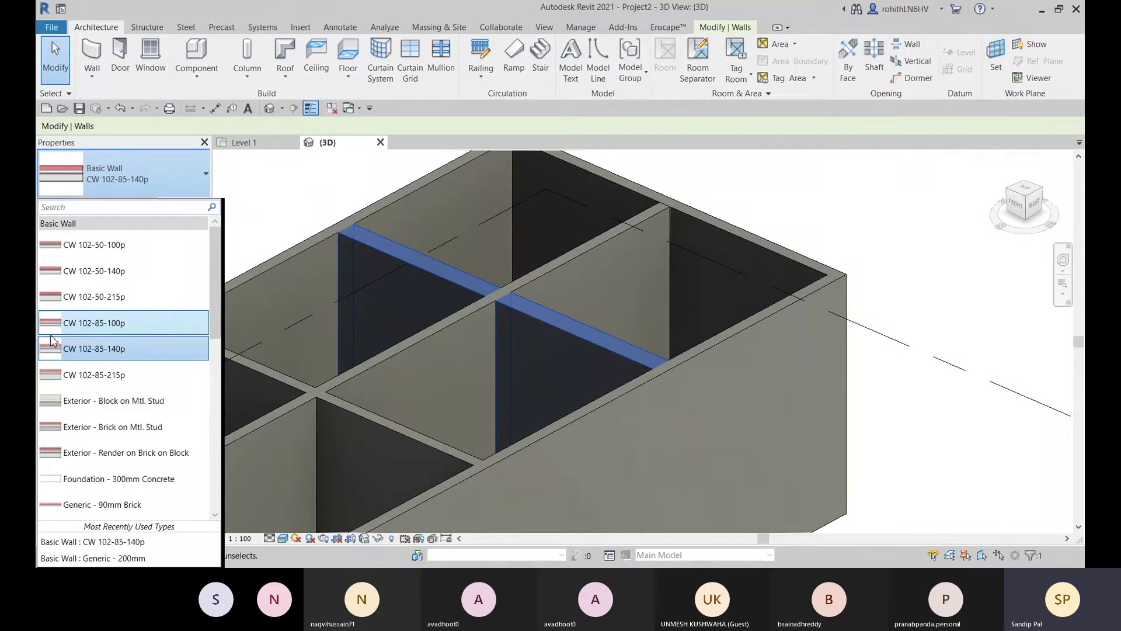
{"action": "mouse_move", "coordinate": [75, 329]}
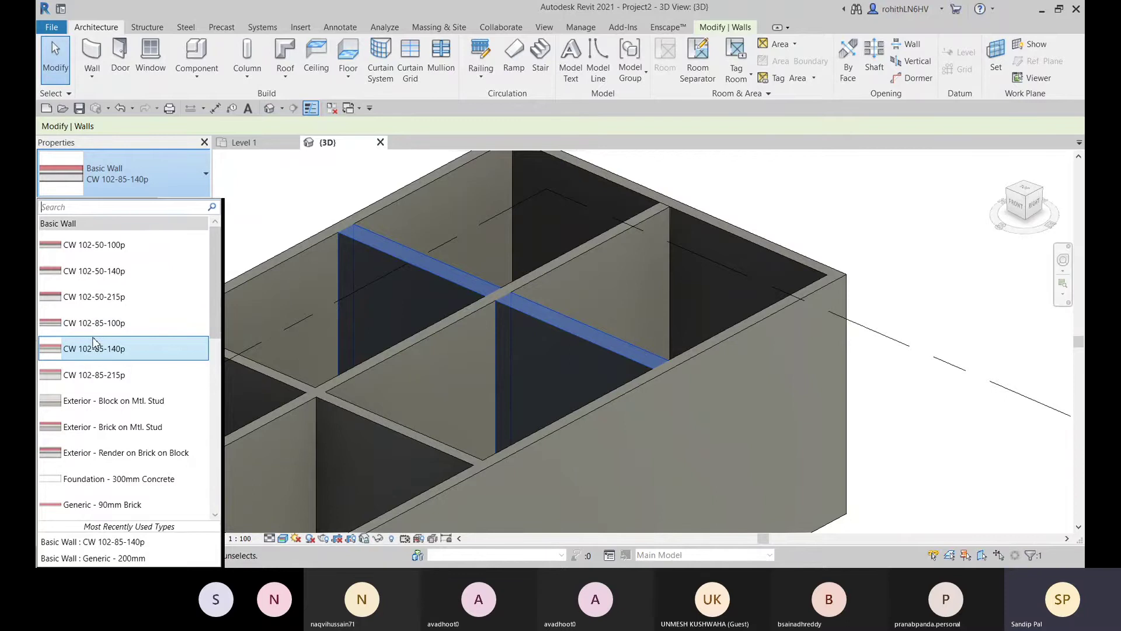
{"action": "scroll", "coordinate": [97, 349], "scroll_direction": "down", "scroll_amount": 1}
{"action": "scroll", "coordinate": [96, 349], "scroll_direction": "down", "scroll_amount": 1}
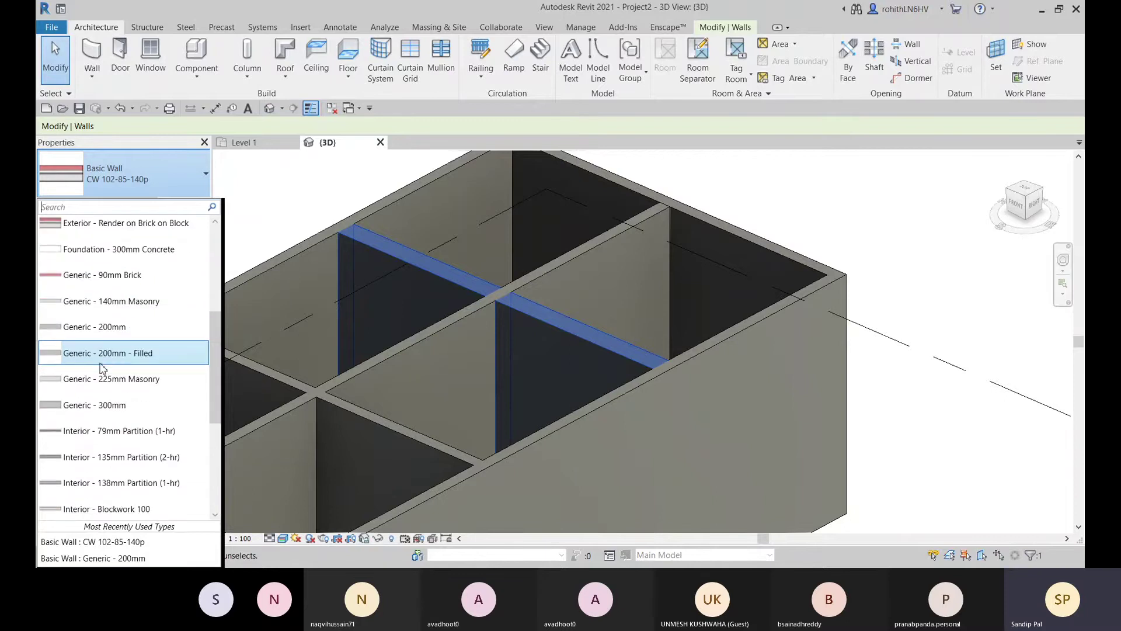
{"action": "left_click", "coordinate": [85, 277]}
- Clear the Structural Material option of the Brick, Common layer in the Generic - 90mm Brick assembly
{"action": "left_click", "coordinate": [183, 204]}
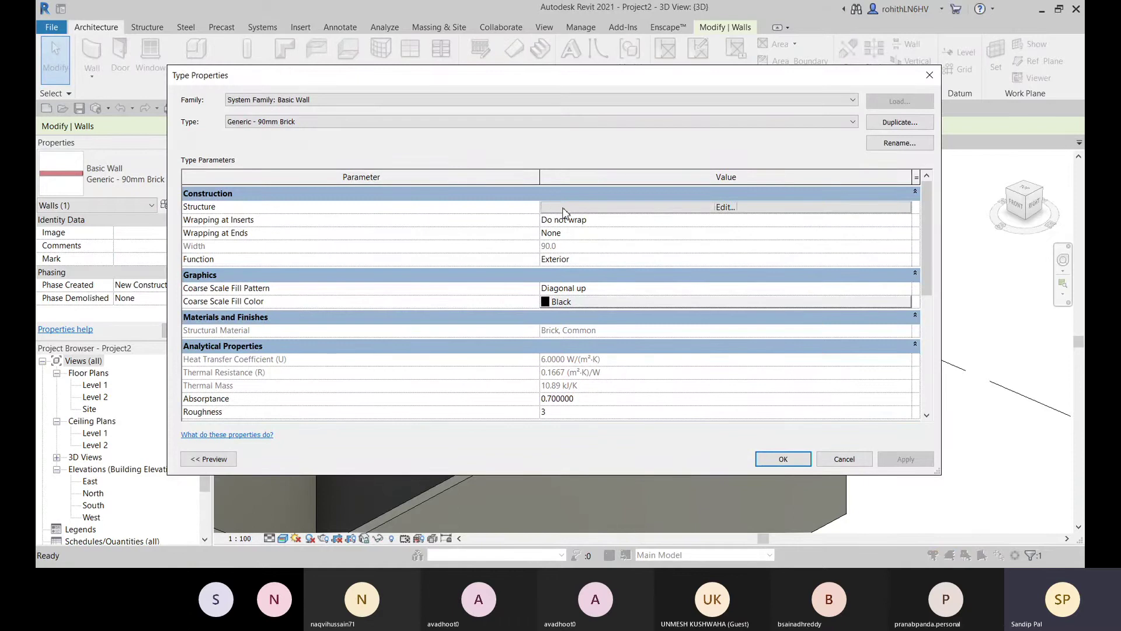
{"action": "left_click", "coordinate": [563, 207]}
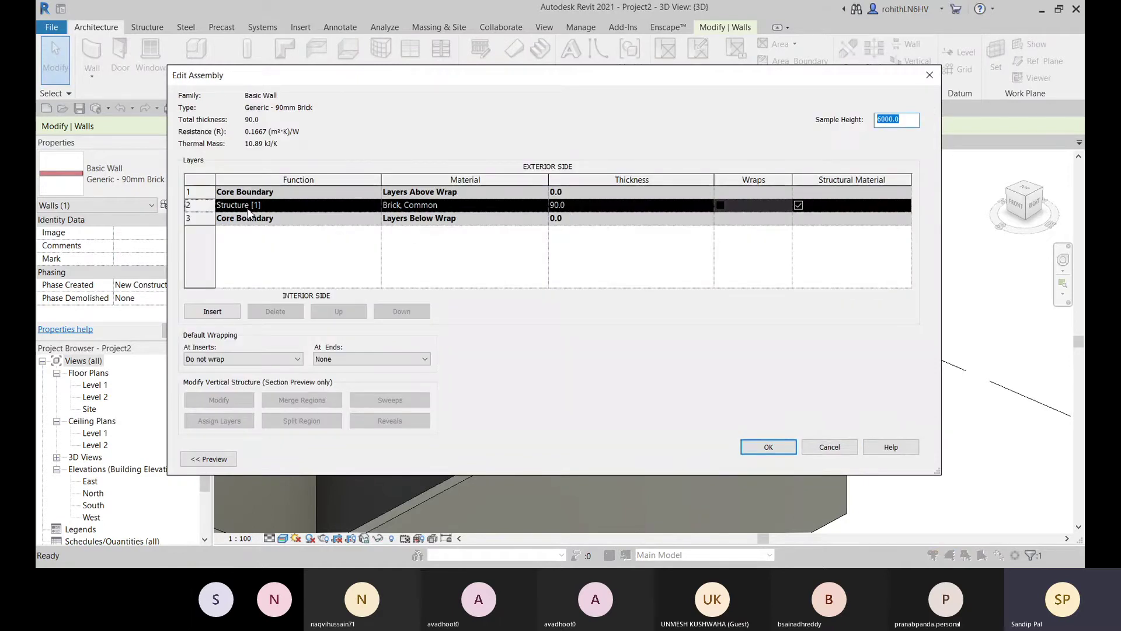
{"action": "left_click", "coordinate": [442, 208]}
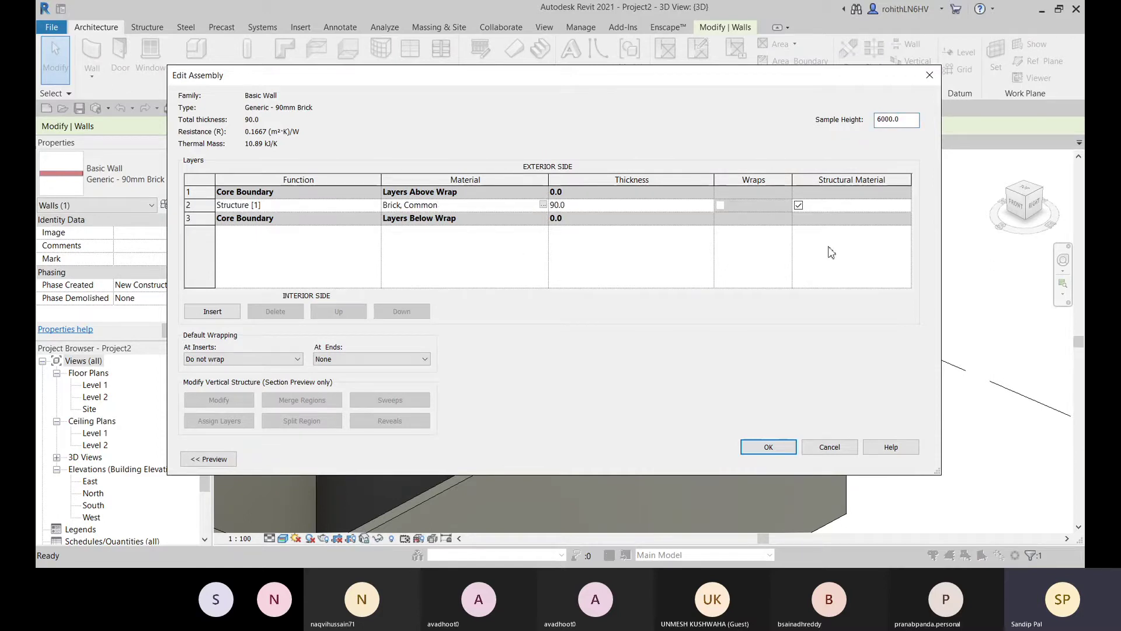
{"action": "left_click", "coordinate": [799, 205]}
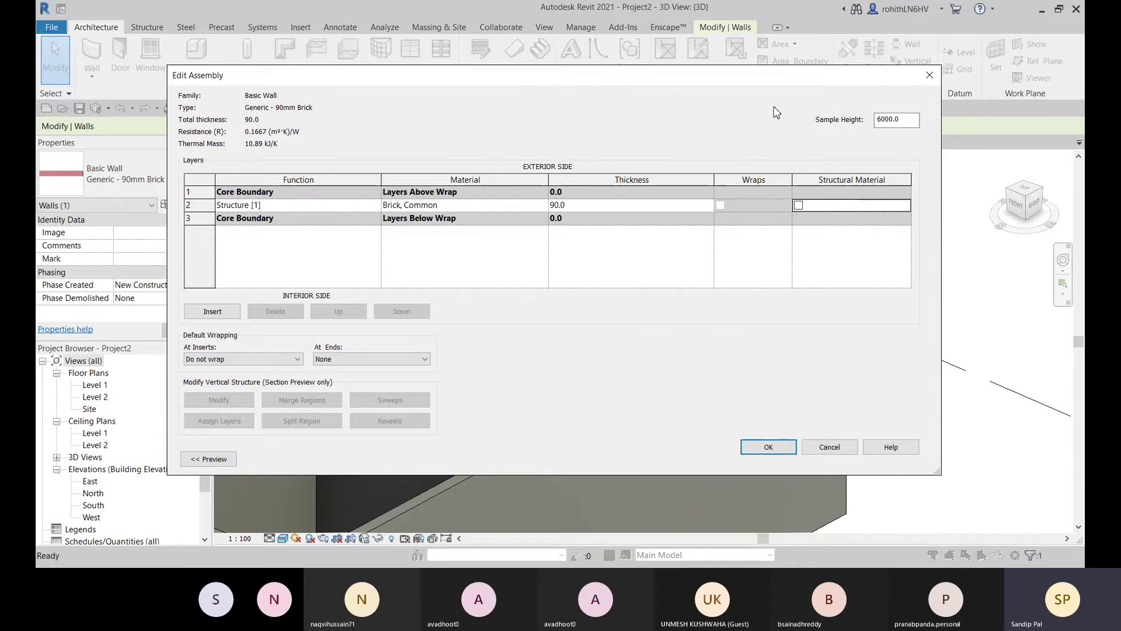
{"action": "left_click", "coordinate": [769, 447]}
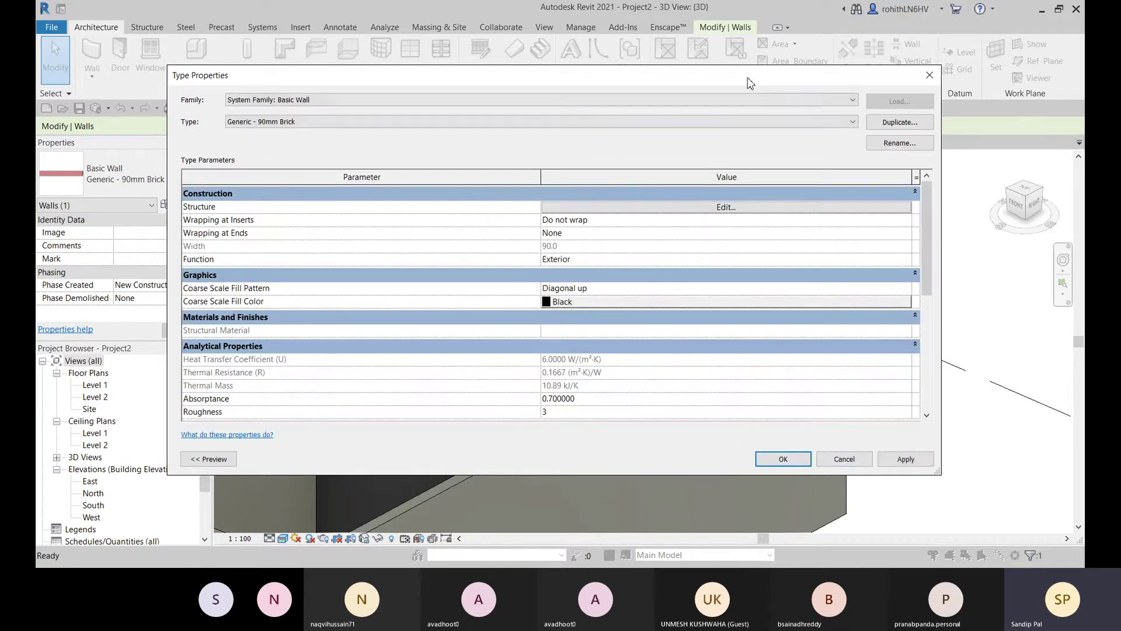
- Recheck the Generic - 90mm Brick type parameters and its layer's structural material setting in the wall assembly
{"action": "left_click_drag", "start_coordinate": [746, 76], "coordinate": [639, 32]}
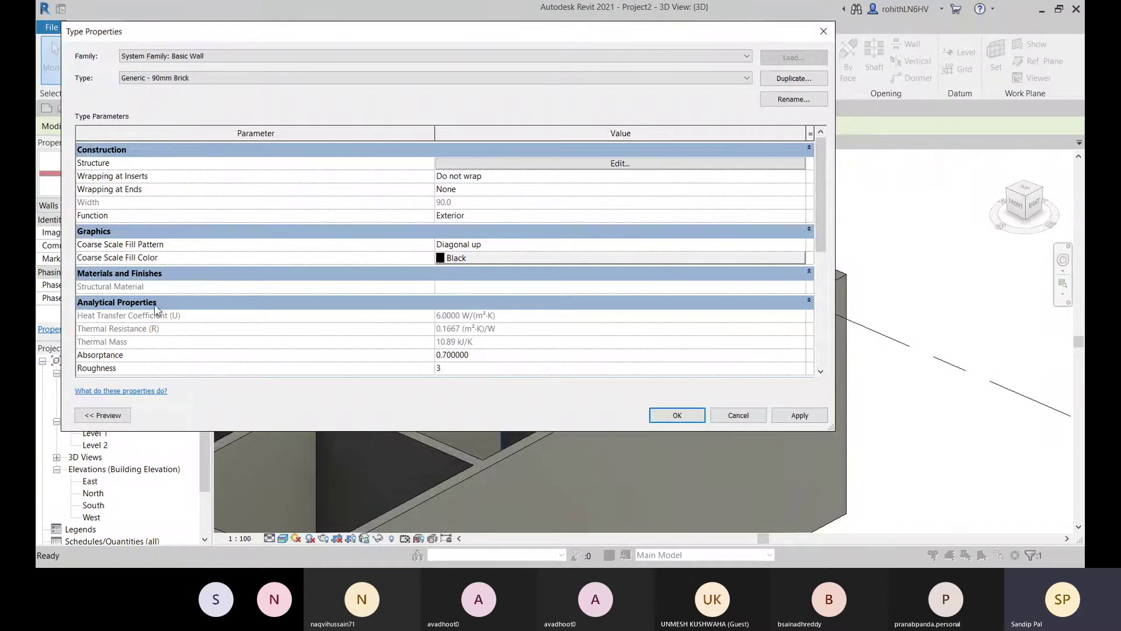
{"action": "left_click", "coordinate": [542, 164]}
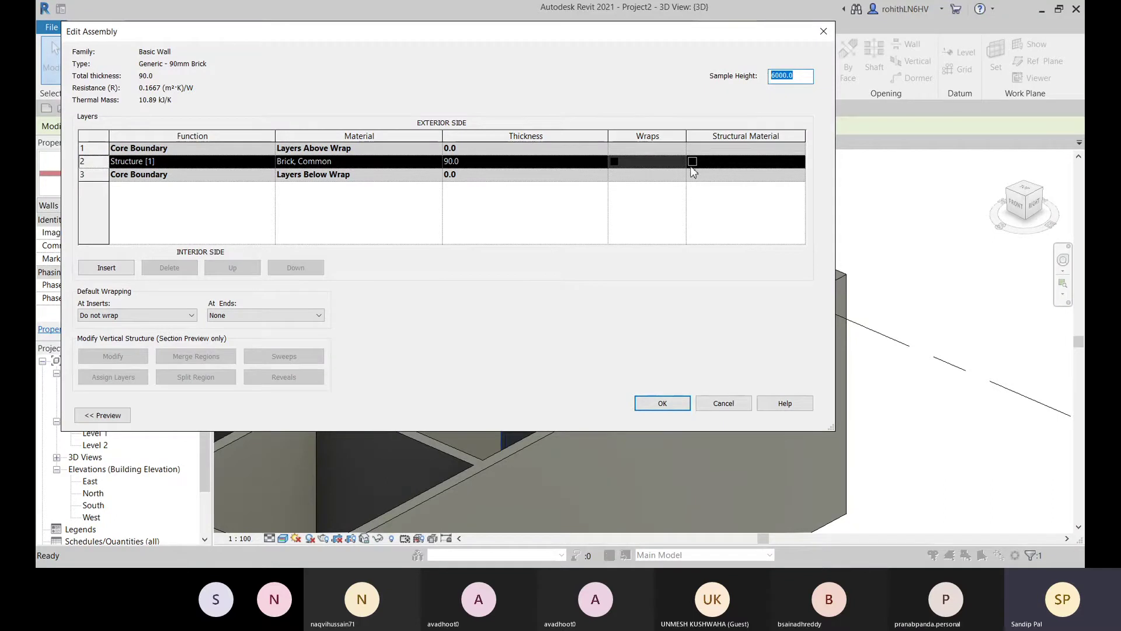
{"action": "left_click", "coordinate": [335, 186]}
{"action": "left_click", "coordinate": [670, 409]}
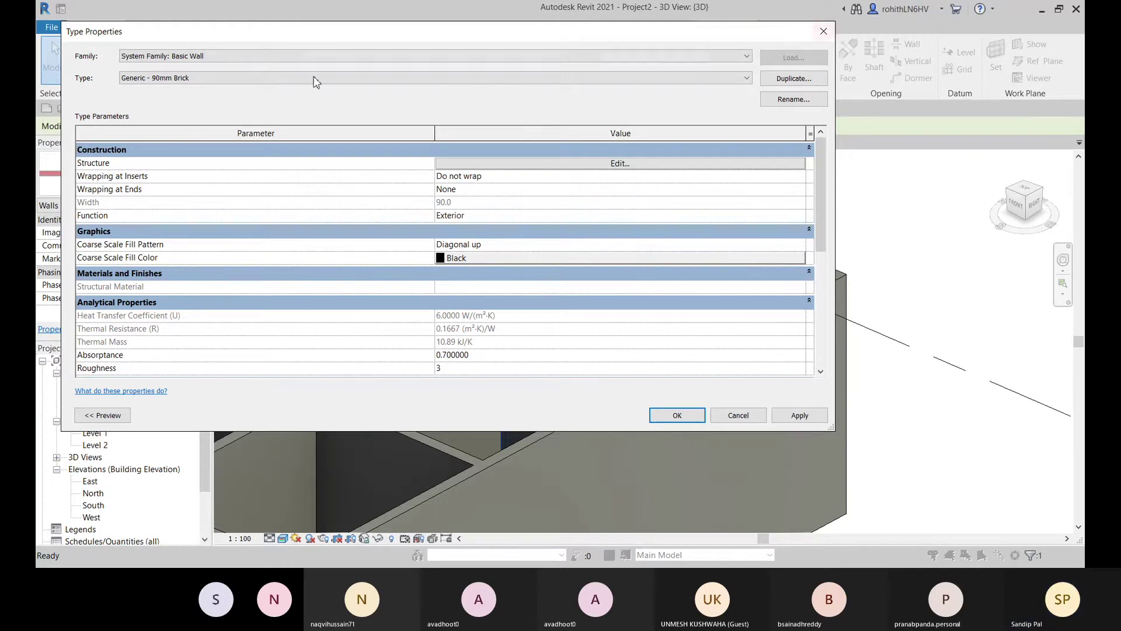
- Duplicate the Generic - 90mm Brick wall type as EW - 225mm and check the new type's layer structure
{"action": "left_click", "coordinate": [781, 80]}
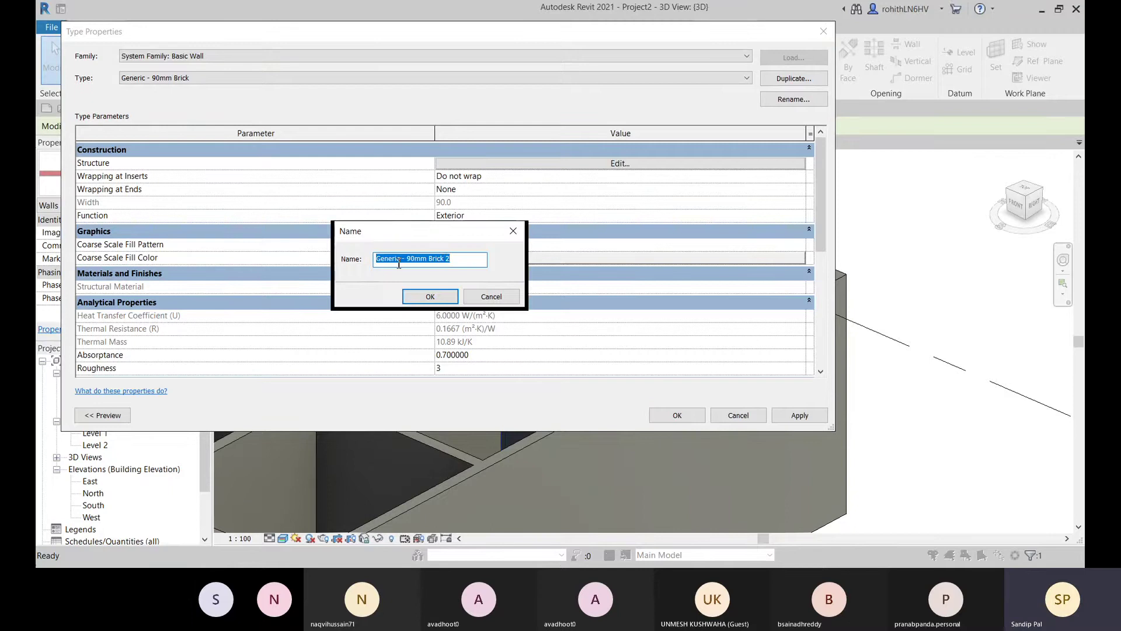
{"action": "left_click_drag", "start_coordinate": [451, 260], "coordinate": [410, 262]}
{"action": "type", "text": "225mm"}
{"action": "left_click_drag", "start_coordinate": [401, 260], "coordinate": [367, 260]}
{"action": "type", "text": "EW"}
{"action": "left_click", "coordinate": [429, 298]}
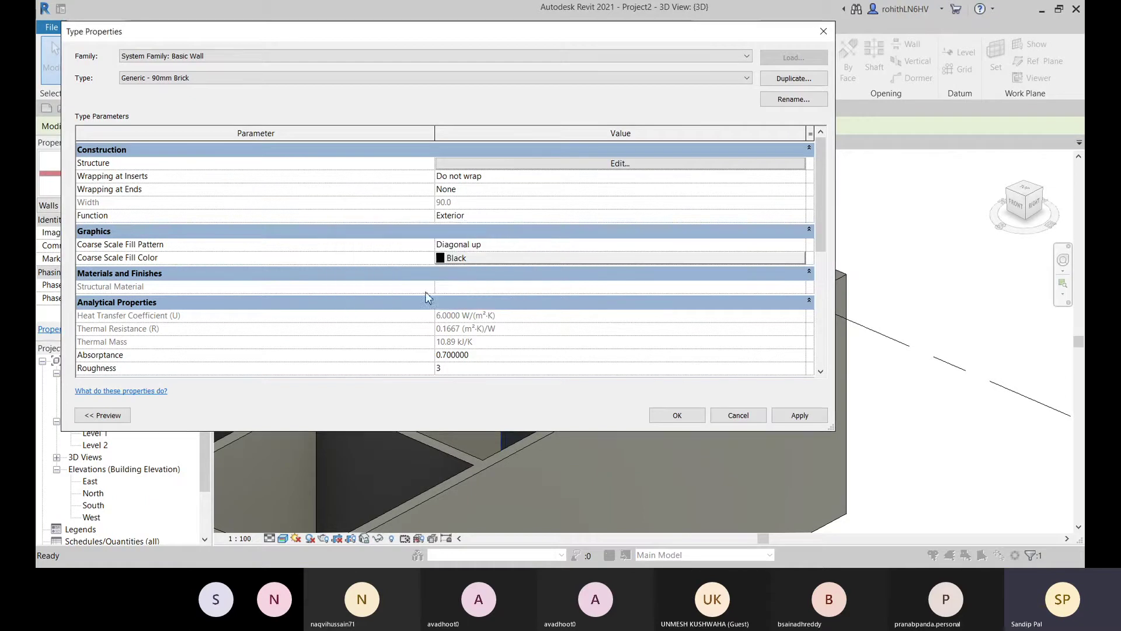
{"action": "left_click", "coordinate": [497, 164]}
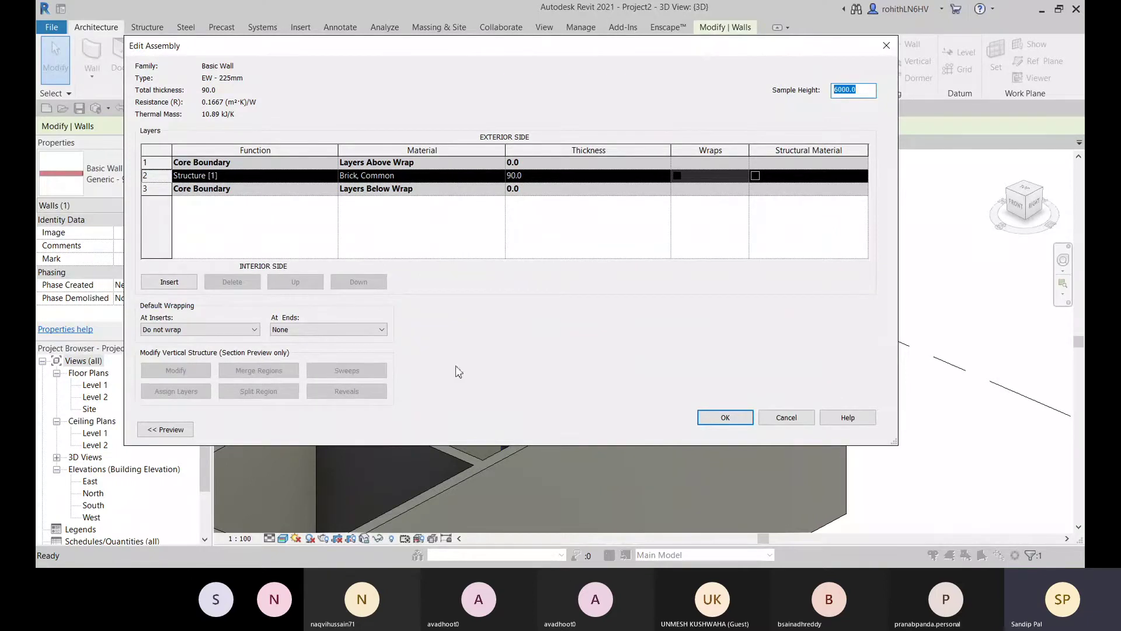
{"action": "left_click", "coordinate": [726, 418]}
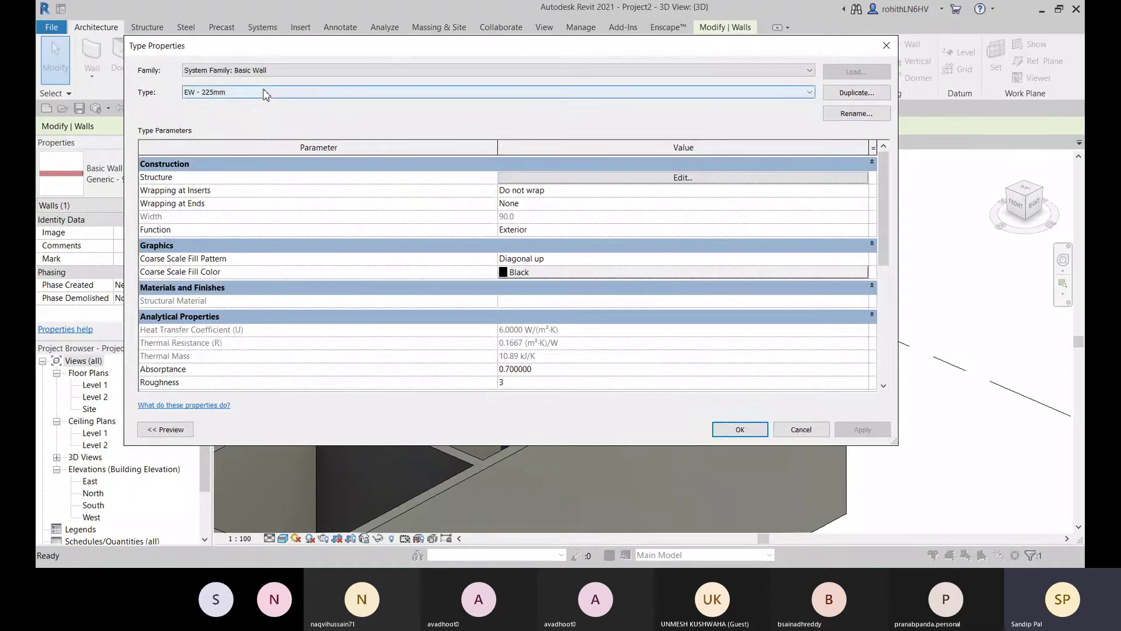
- Rename the duplicated wall type as EW - 250mm
{"action": "left_click", "coordinate": [856, 113]}
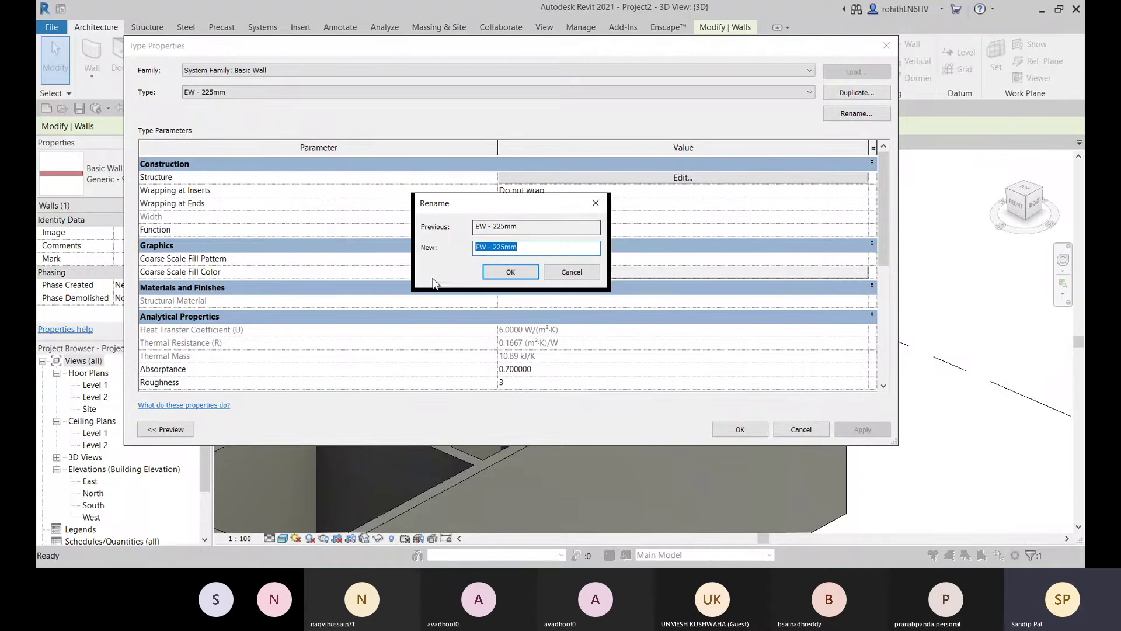
{"action": "left_click", "coordinate": [505, 248]}
{"action": "left_click_drag", "start_coordinate": [499, 249], "coordinate": [492, 249]}
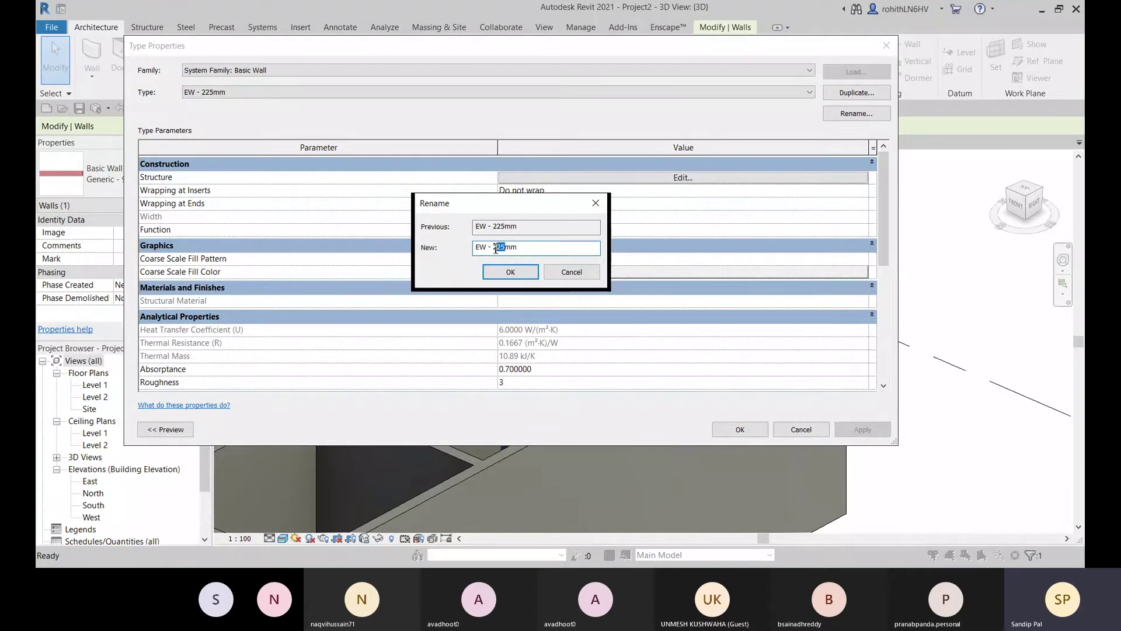
{"action": "type", "text": "250"}
{"action": "left_click", "coordinate": [509, 272]}
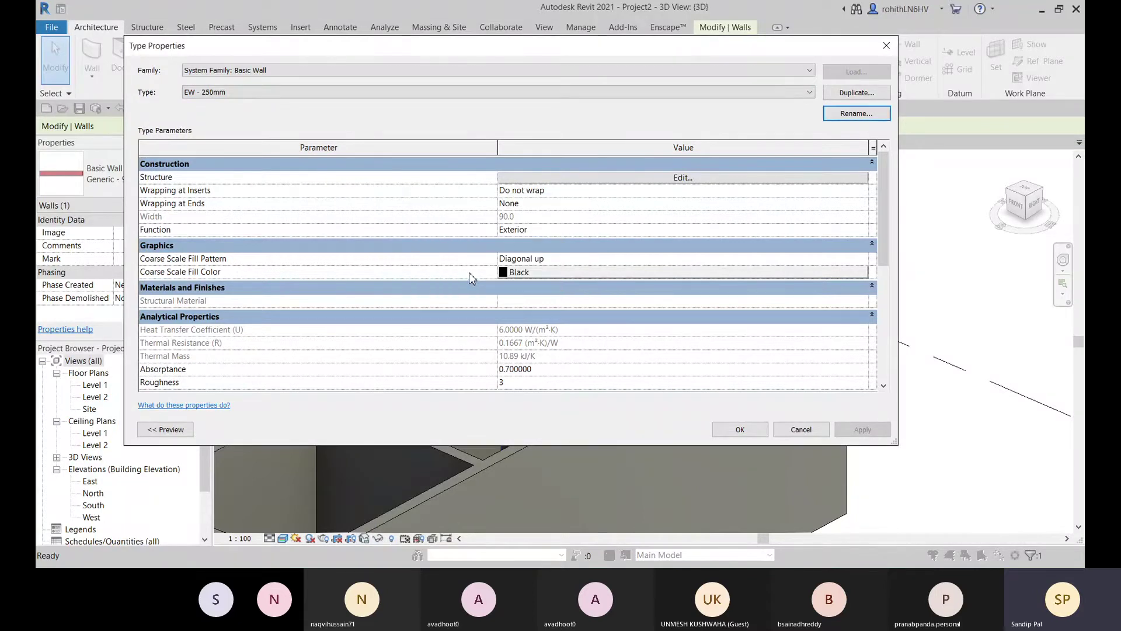
- Set the thickness of the Brick, Common structure layer in the EW - 250mm assembly to 225 mm
{"action": "left_click", "coordinate": [578, 179]}
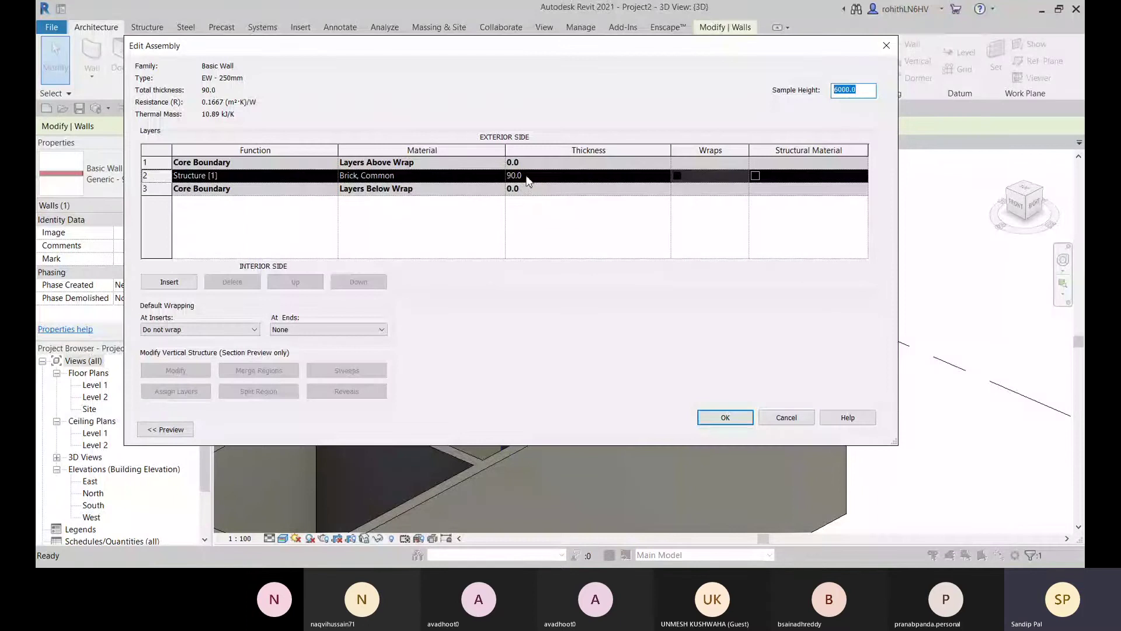
{"action": "left_click", "coordinate": [527, 176]}
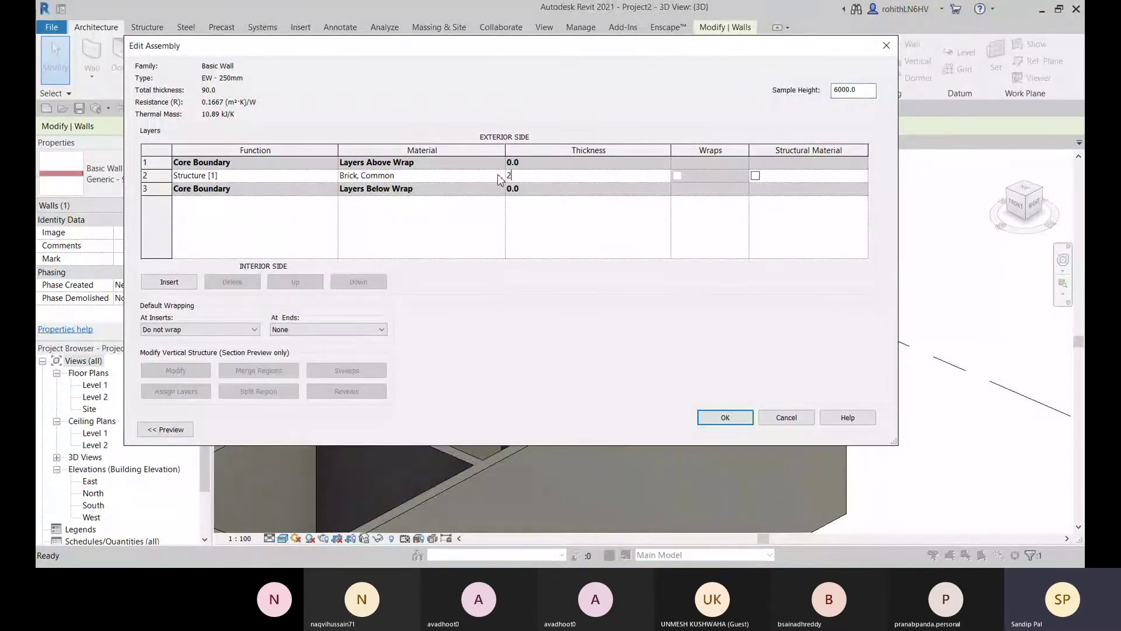
{"action": "type", "text": "225"}
{"action": "key", "text": "Return"}
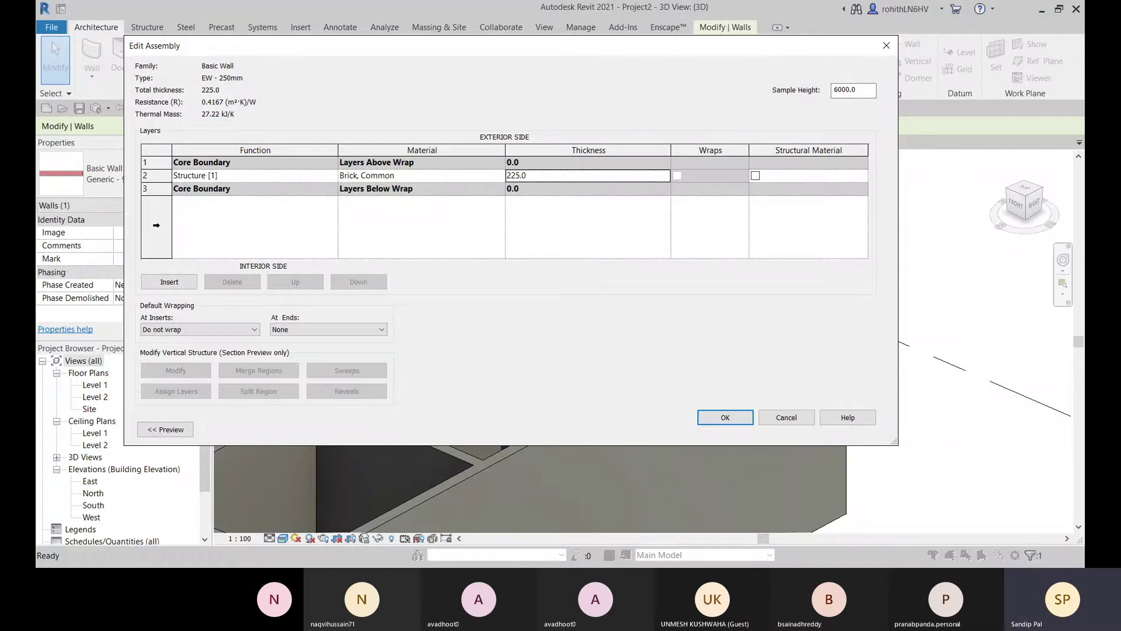
- Insert two new layers in the wall assembly, one outside the core on the exterior side and one on the interior side
{"action": "left_click", "coordinate": [169, 283]}
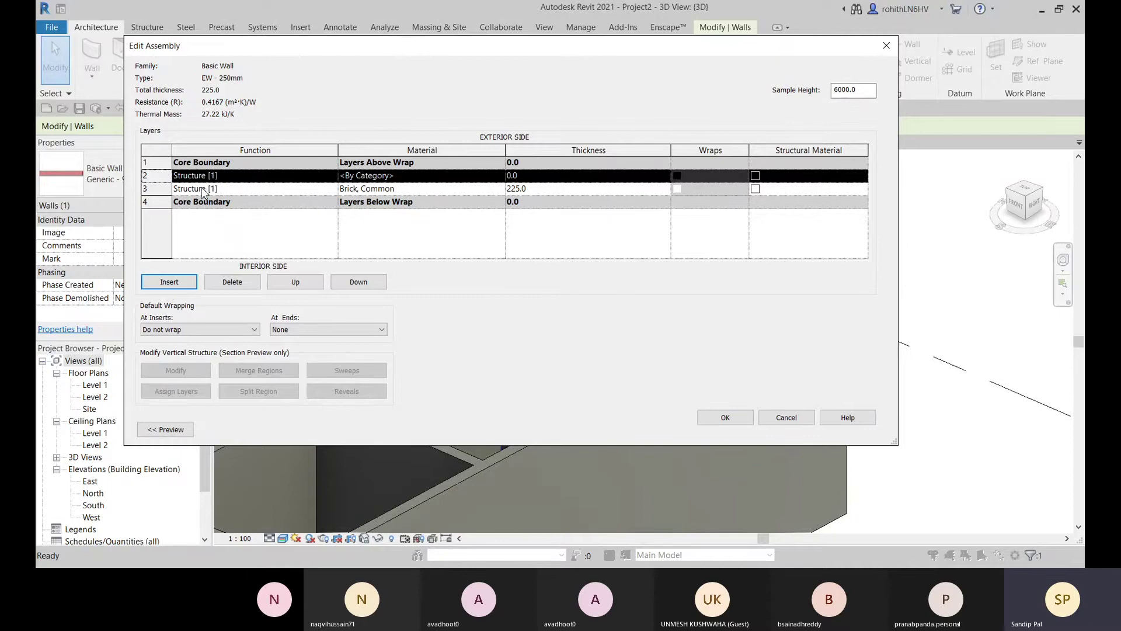
{"action": "left_click", "coordinate": [283, 283]}
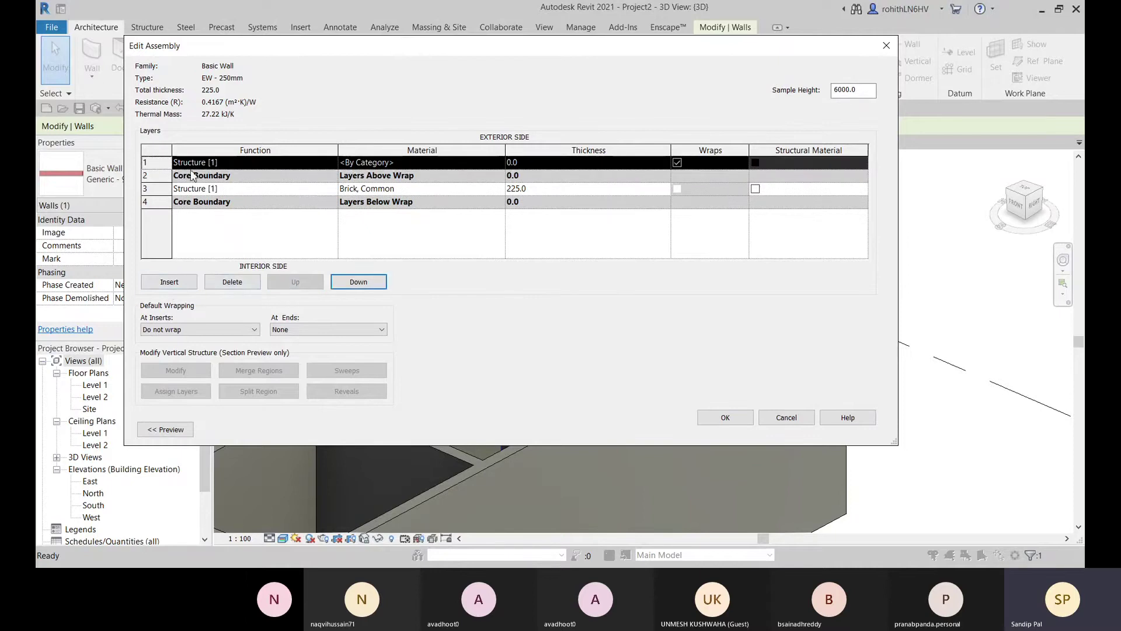
{"action": "left_click", "coordinate": [172, 283]}
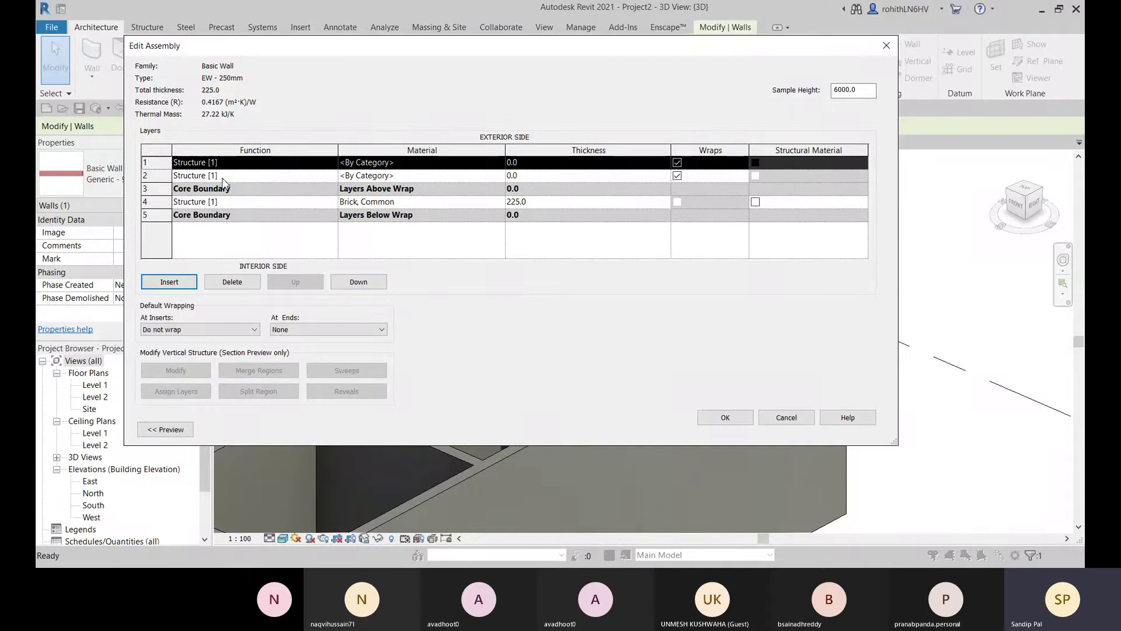
{"action": "left_click", "coordinate": [351, 282]}
{"action": "left_click", "coordinate": [350, 282]}
{"action": "left_click", "coordinate": [351, 282]}
{"action": "left_click", "coordinate": [350, 281]}
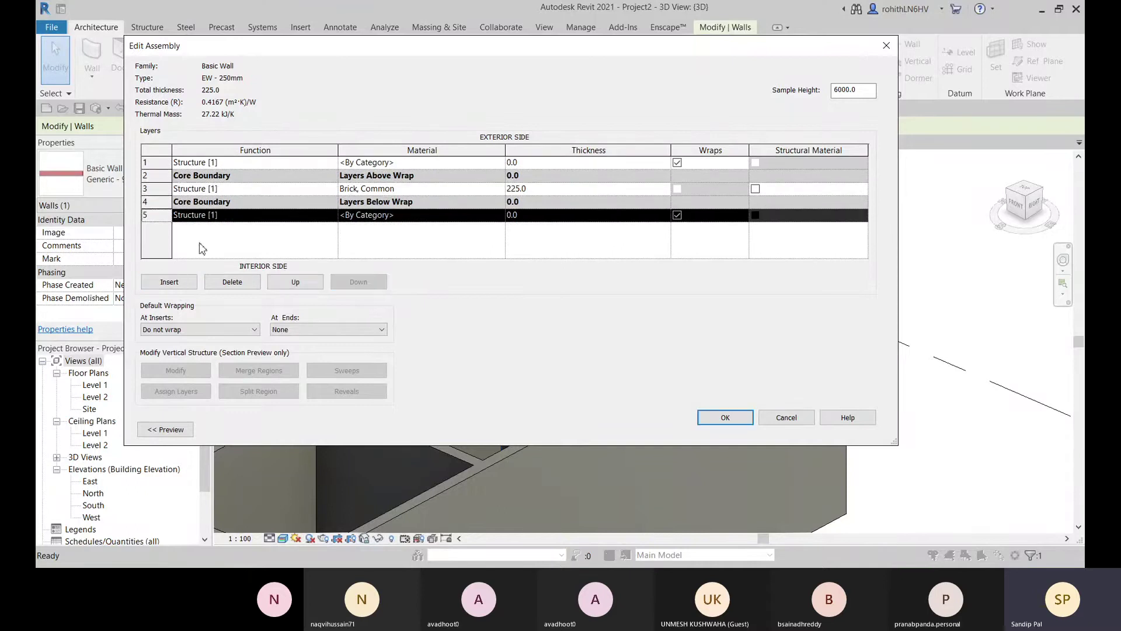
- Set the function of the new interior-side layer to Finish 2 [5]
{"action": "left_click", "coordinate": [331, 216]}
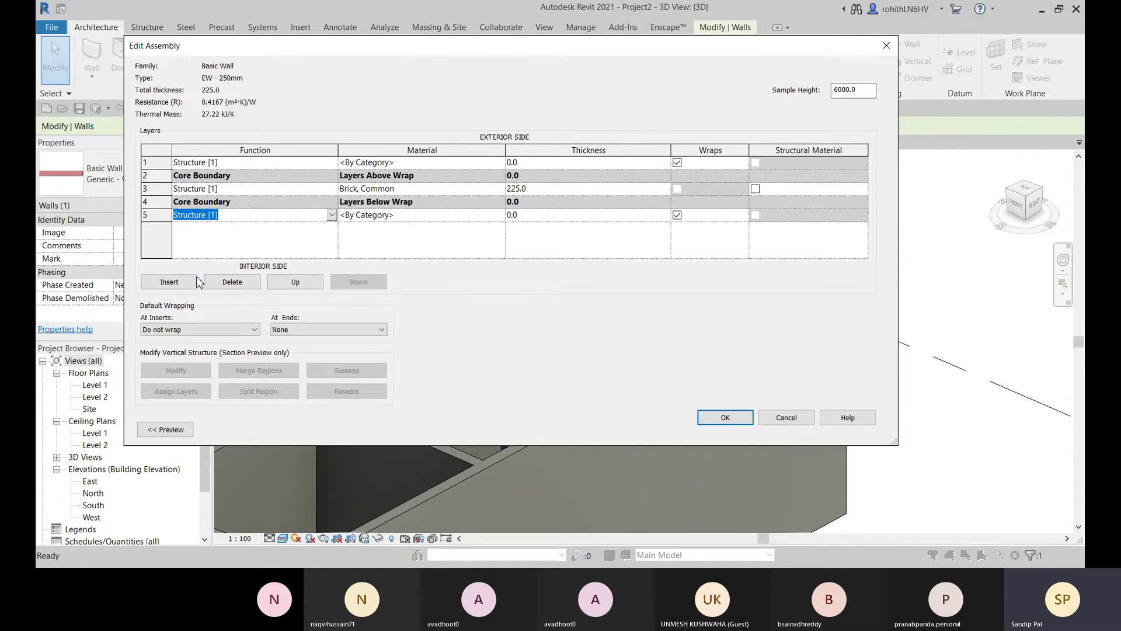
{"action": "key", "text": "Down"}
{"action": "key", "text": "Down"}
{"action": "key", "text": "Down"}
{"action": "key", "text": "Down"}
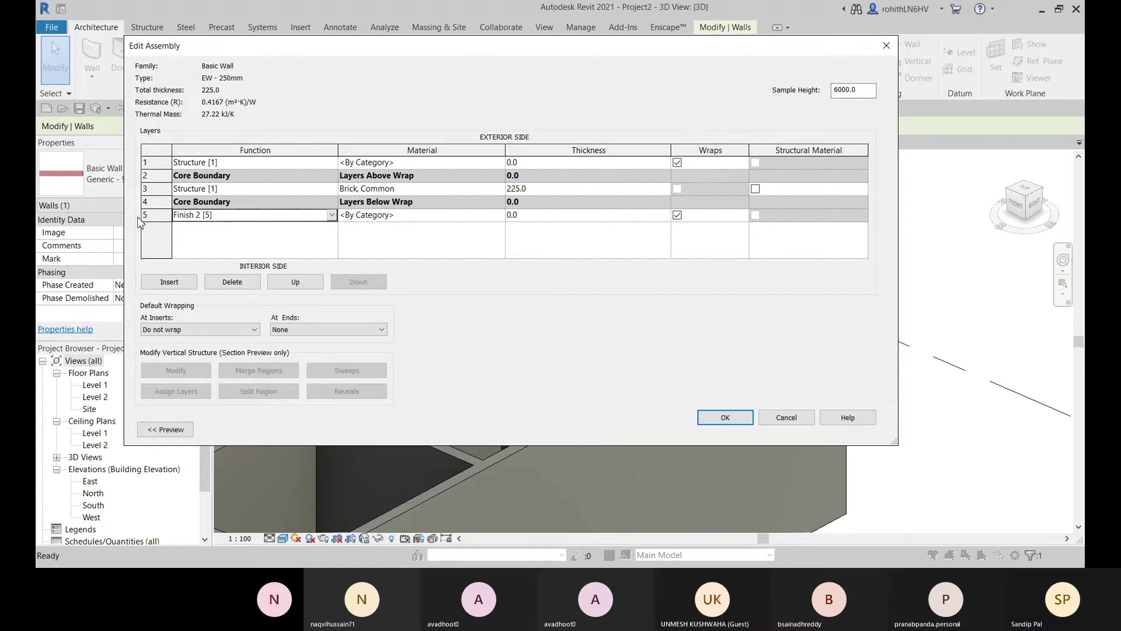
- Set the function of the new exterior-side layer to Finish 1 [4]
{"action": "left_click", "coordinate": [328, 164]}
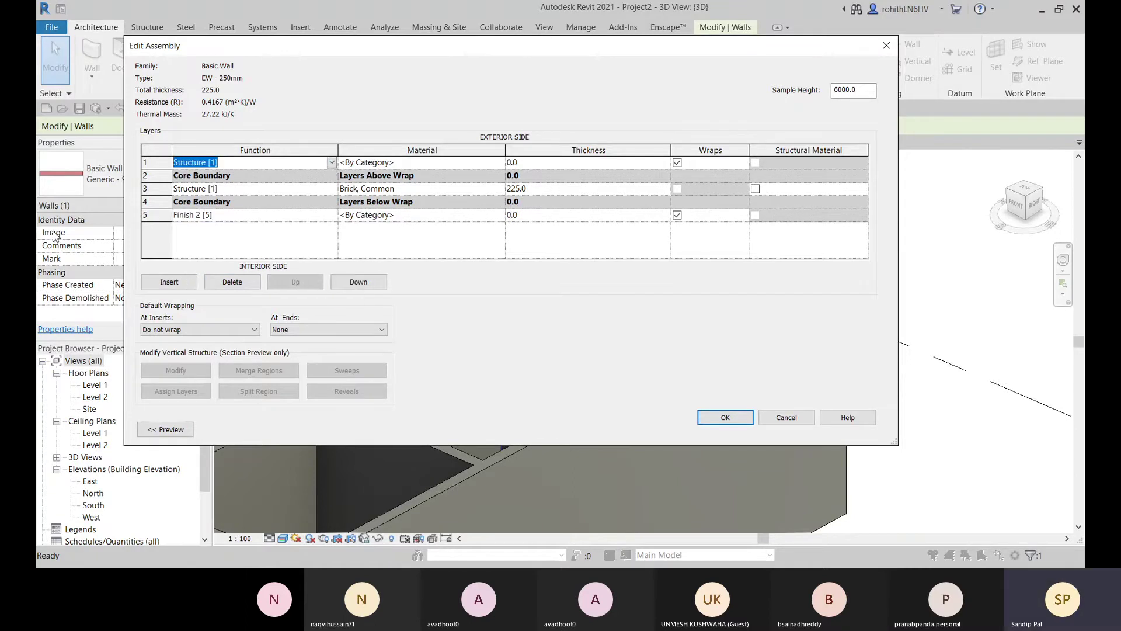
{"action": "key", "text": "Down"}
{"action": "key", "text": "Down"}
{"action": "key", "text": "Down"}
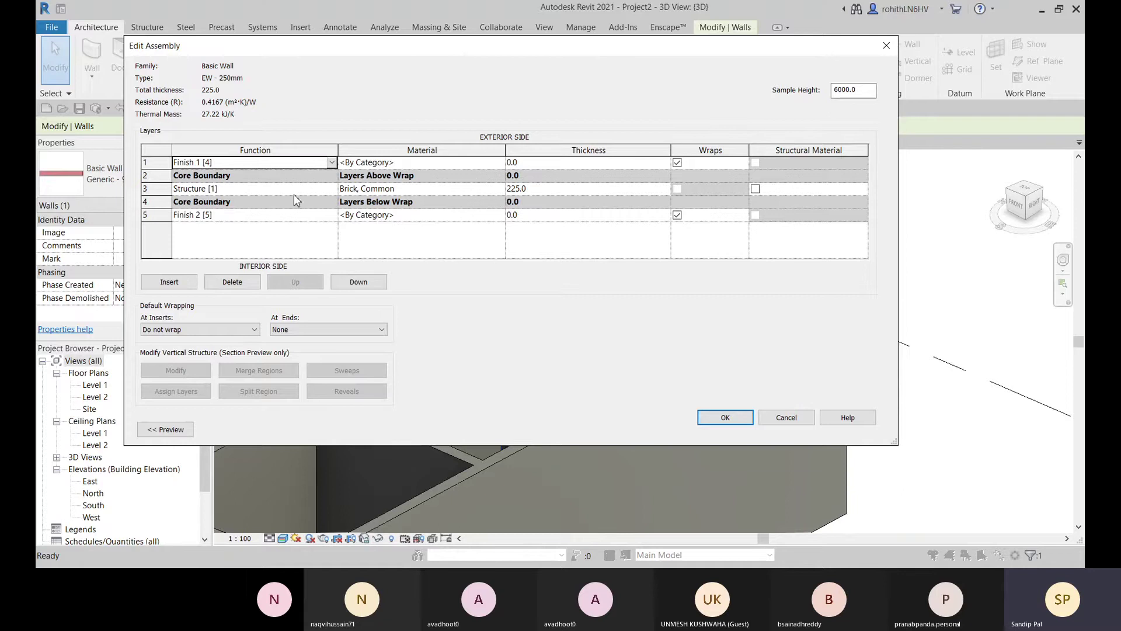
- Search the materials for "plast" for the Finish 1 [4] layer and add the library material Plaster to the project
{"action": "key", "text": "Tab"}
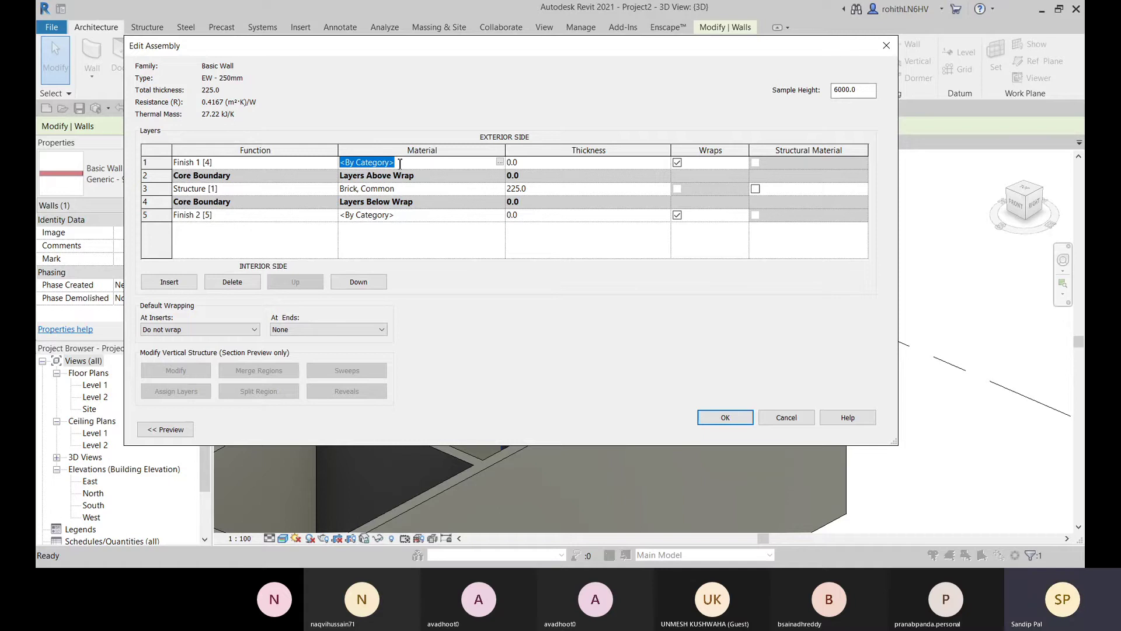
{"action": "left_click", "coordinate": [500, 161]}
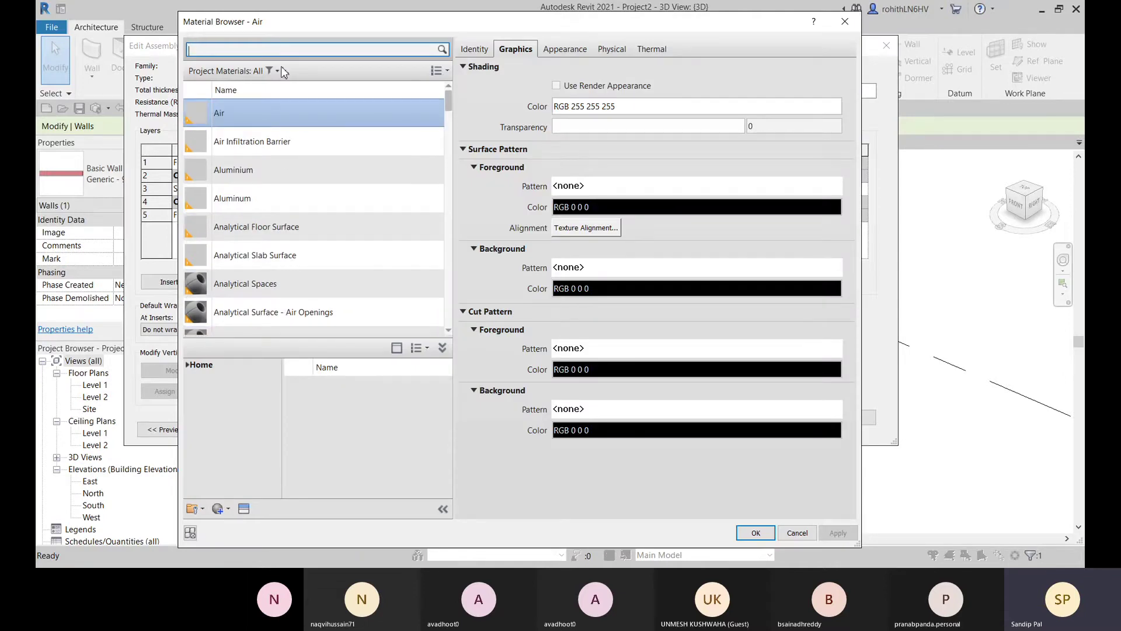
{"action": "type", "text": "plast"}
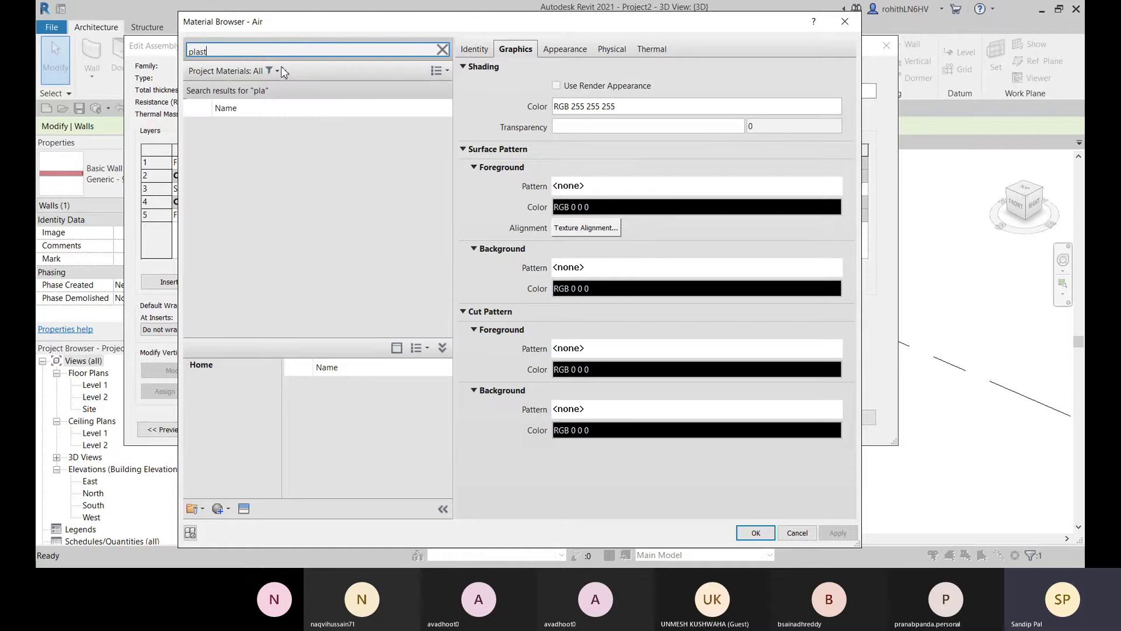
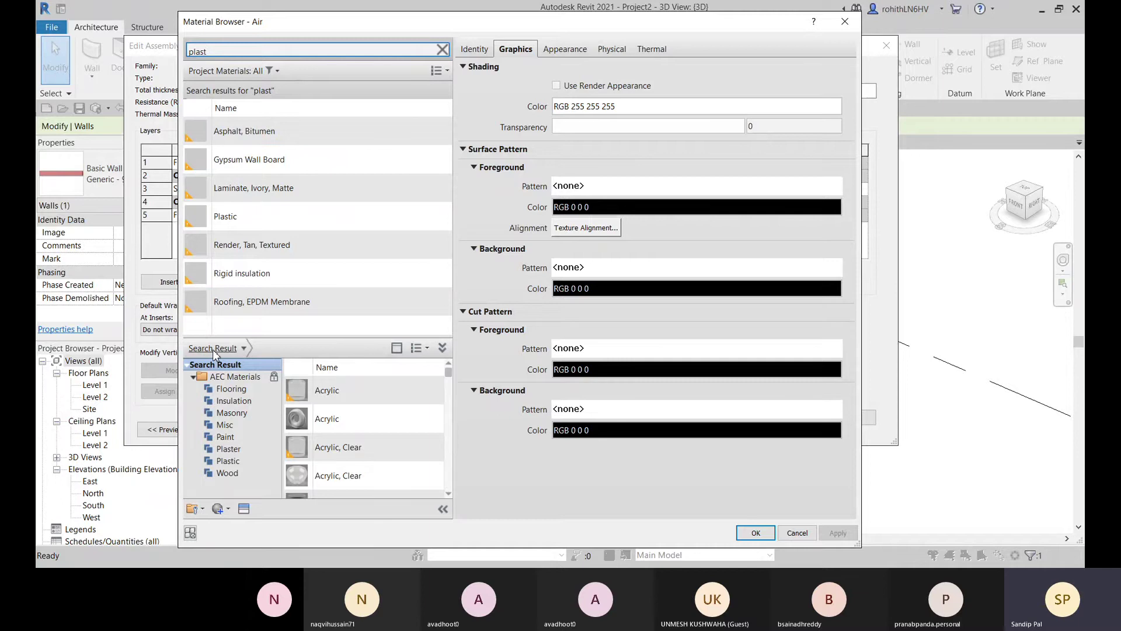
{"action": "scroll", "coordinate": [411, 478], "scroll_direction": "down", "scroll_amount": 1}
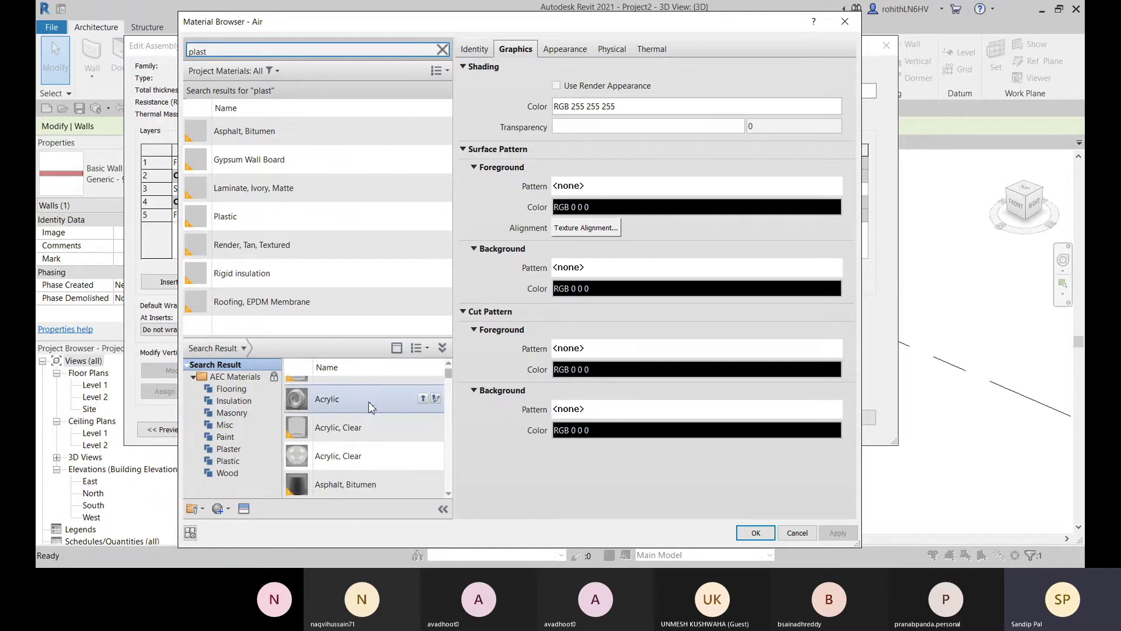
{"action": "scroll", "coordinate": [358, 455], "scroll_direction": "down", "scroll_amount": 4}
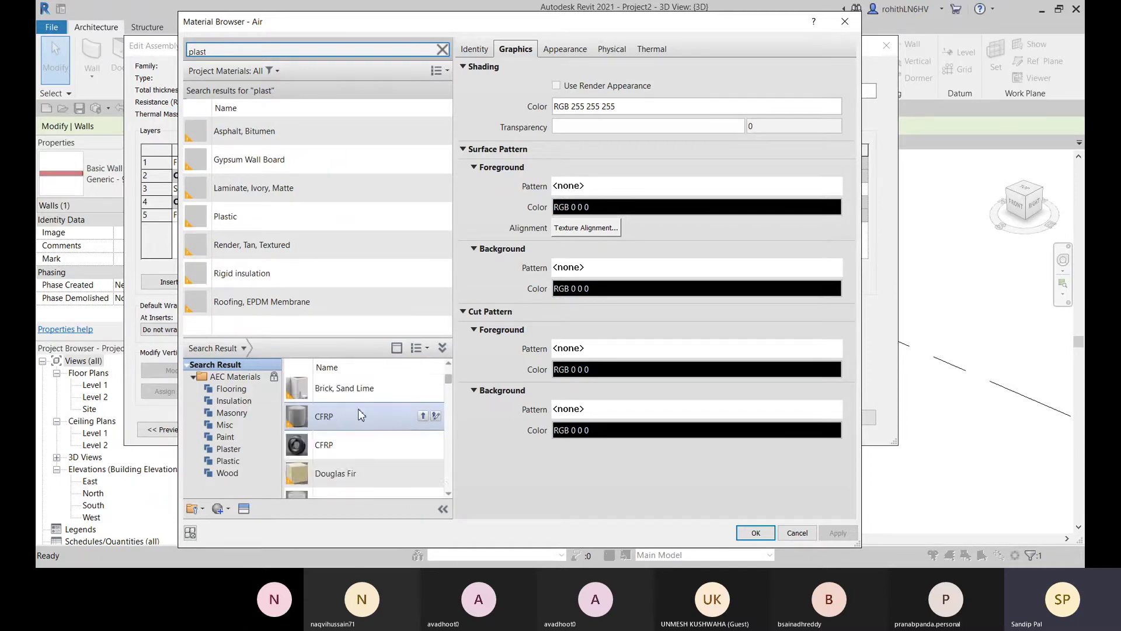
{"action": "scroll", "coordinate": [359, 427], "scroll_direction": "down", "scroll_amount": 4}
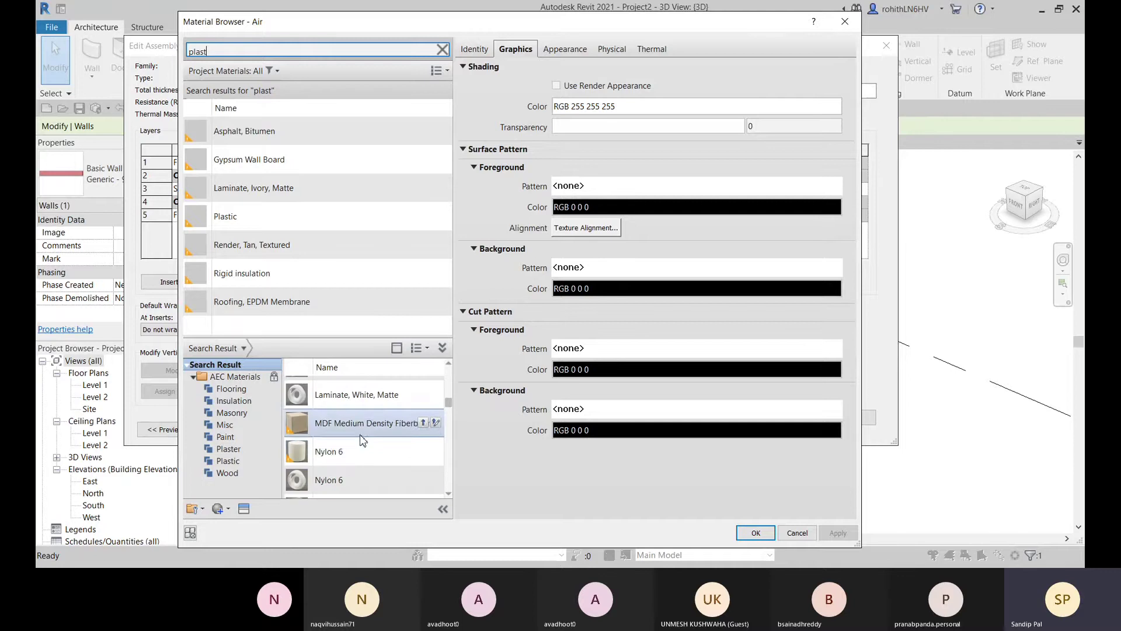
{"action": "scroll", "coordinate": [357, 461], "scroll_direction": "down", "scroll_amount": 3}
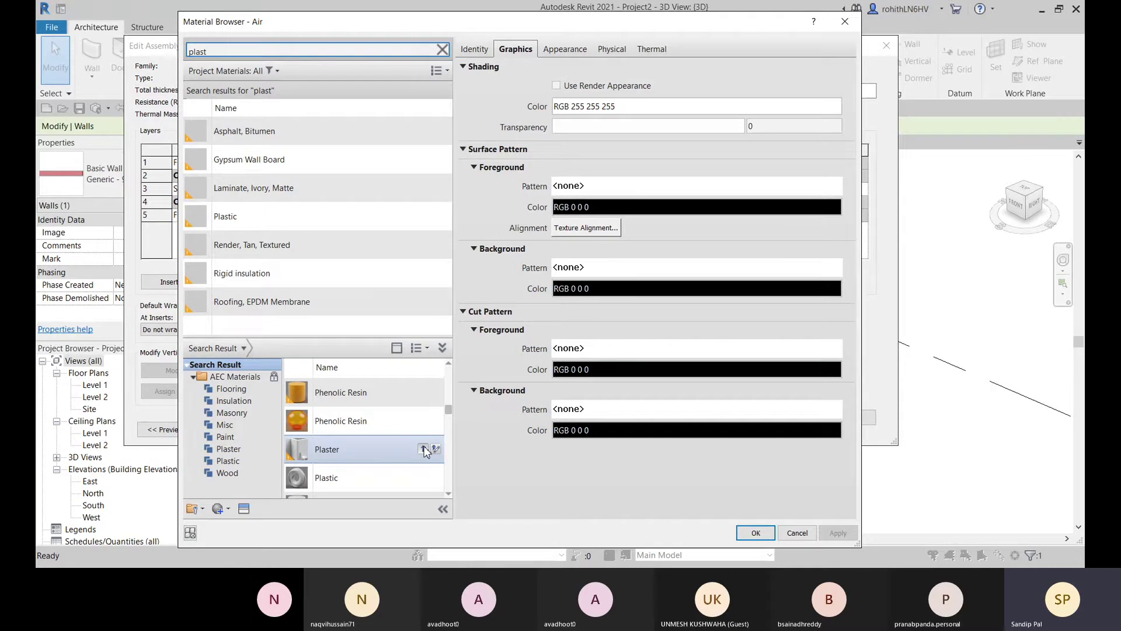
{"action": "left_click", "coordinate": [424, 449]}
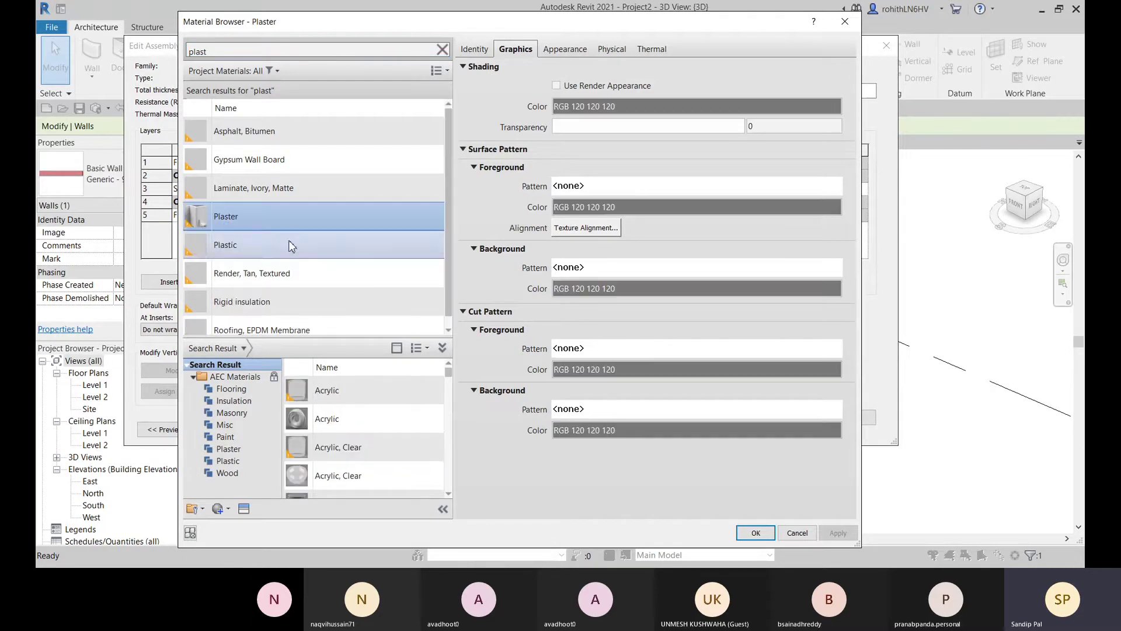
- Set the Plaster material's description to "Plaster 1:6" and its class to Masonry
{"action": "left_click", "coordinate": [475, 52]}
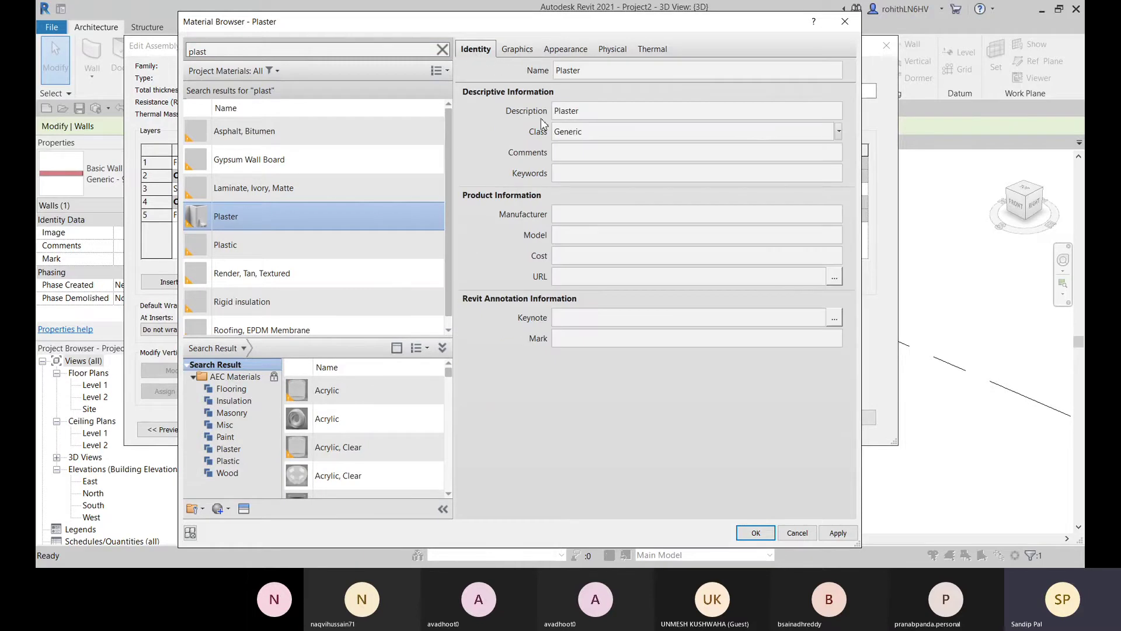
{"action": "left_click", "coordinate": [584, 73]}
{"action": "left_click", "coordinate": [585, 72]}
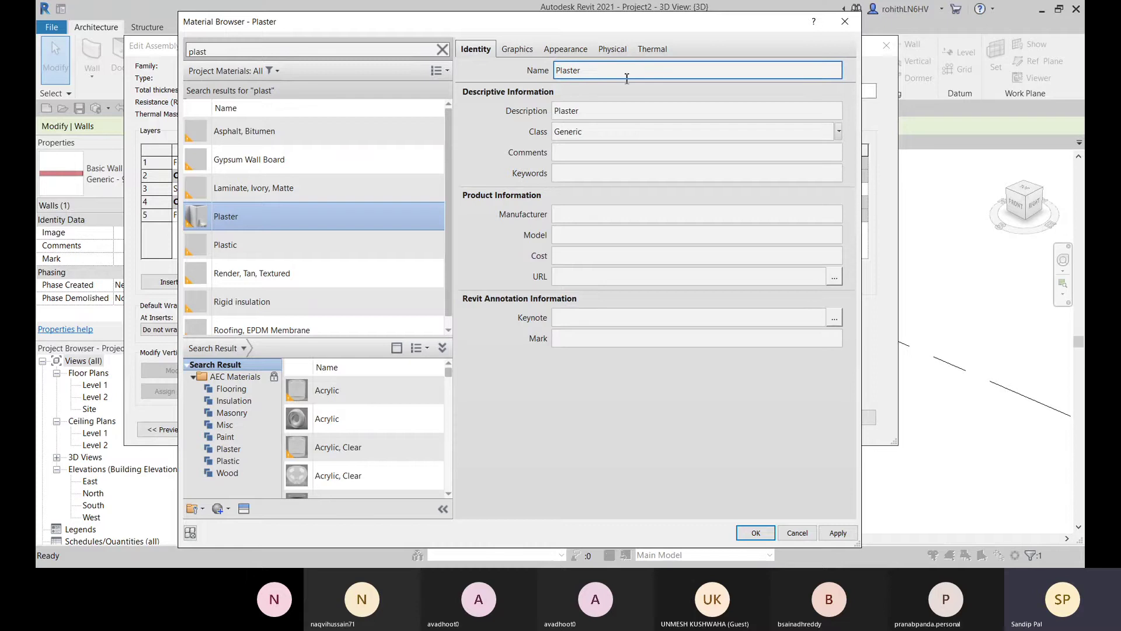
{"action": "left_click", "coordinate": [598, 112]}
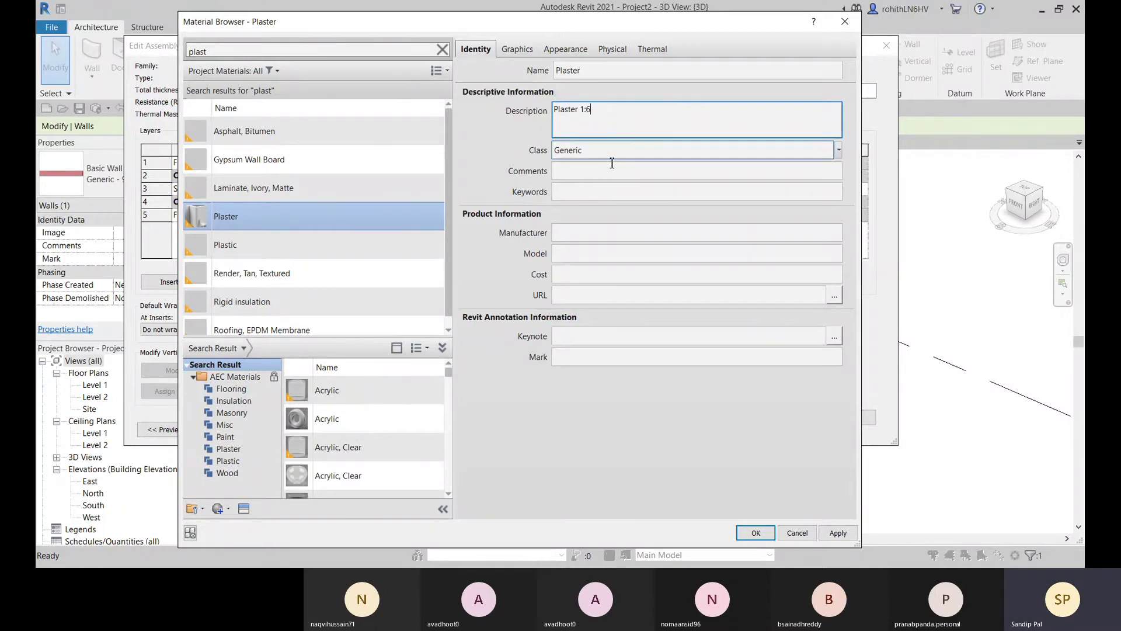
{"action": "left_click", "coordinate": [839, 151]}
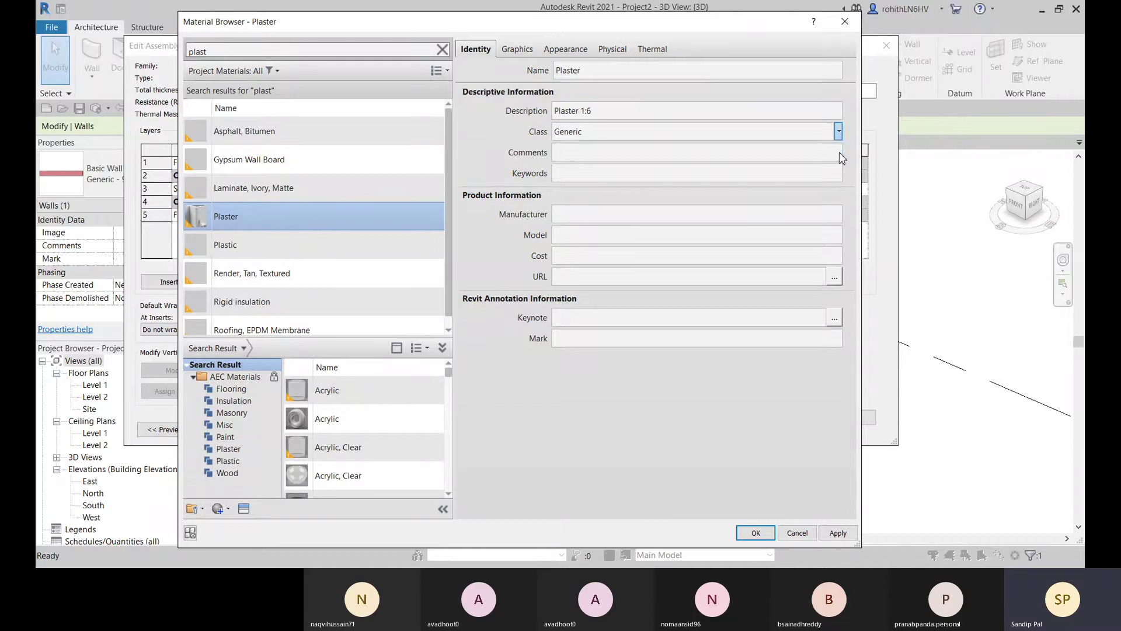
{"action": "left_click", "coordinate": [839, 151]}
{"action": "key", "text": "m"}
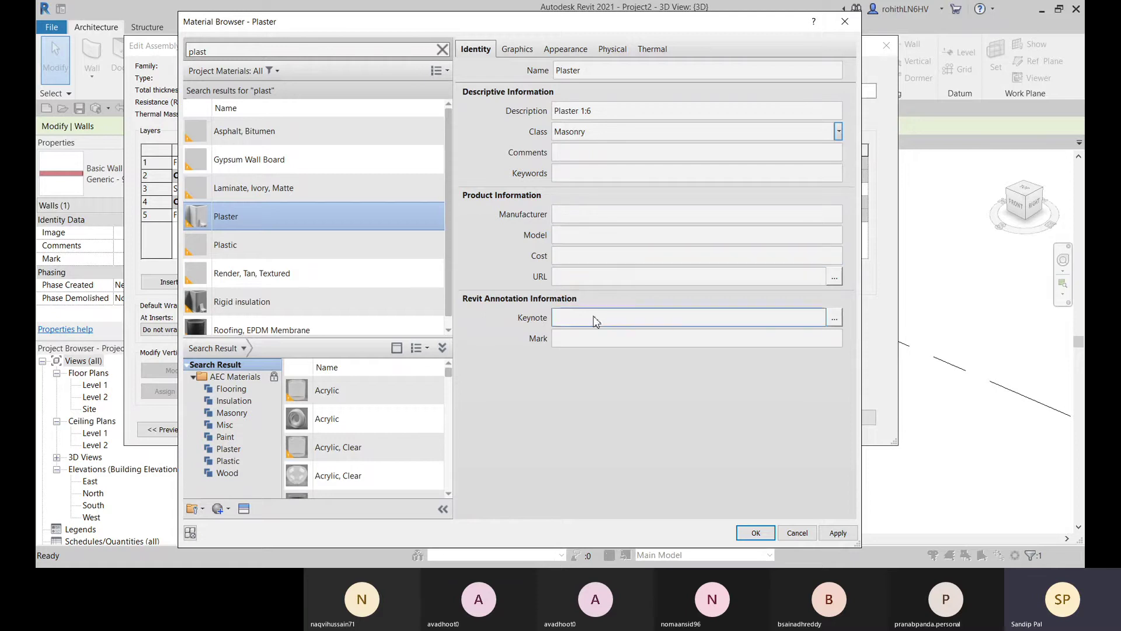
- Enable Use Render Appearance for the Plaster material's shading
{"action": "left_click", "coordinate": [518, 50]}
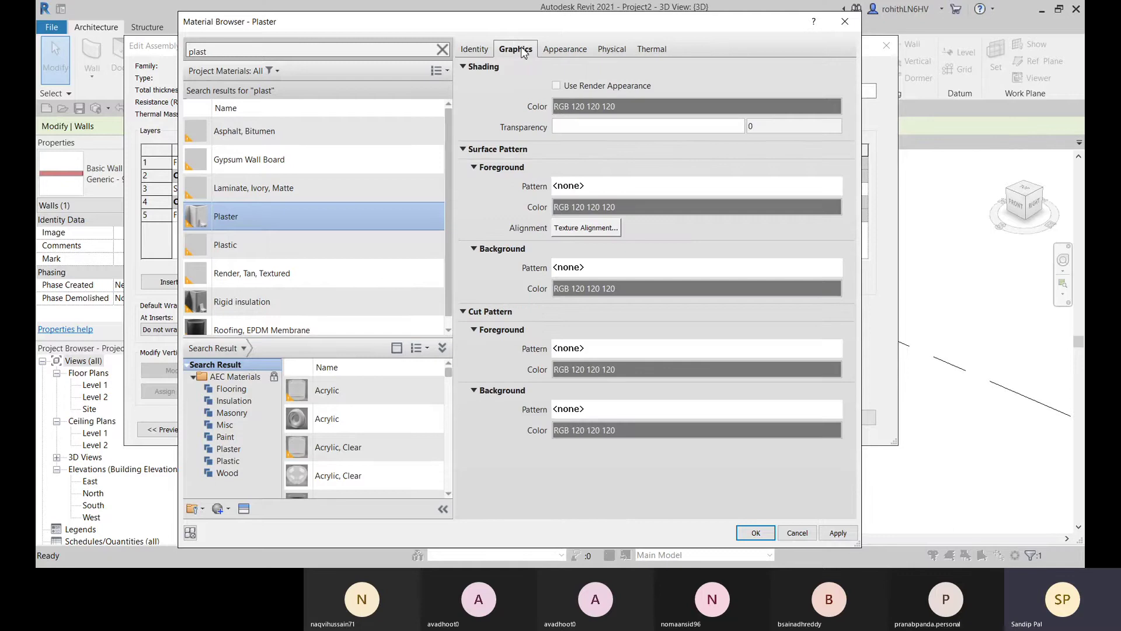
{"action": "left_click", "coordinate": [556, 86]}
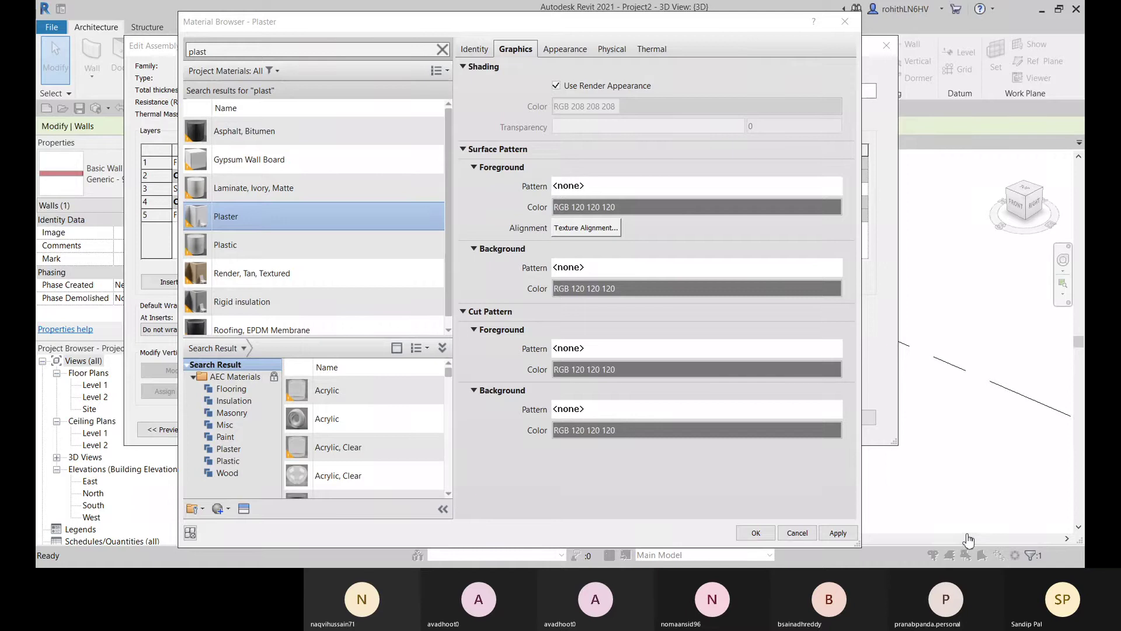
- Examine the Plaster material's appearance and its stucco texture image's position, rotation, scale and repeat settings
{"action": "left_click", "coordinate": [561, 50]}
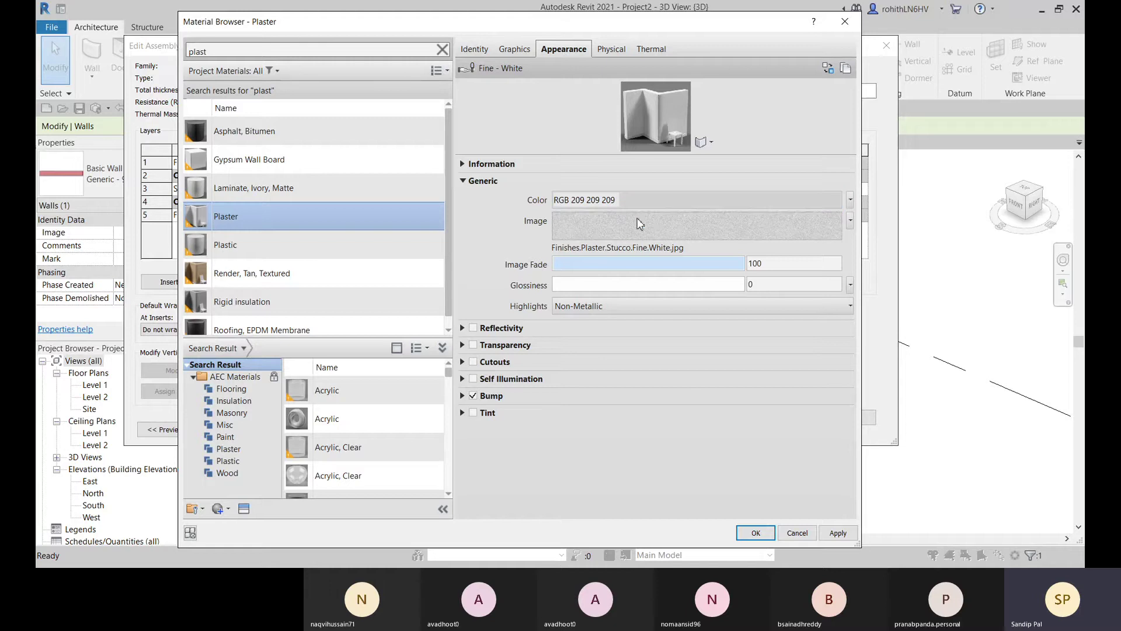
{"action": "left_click", "coordinate": [964, 532]}
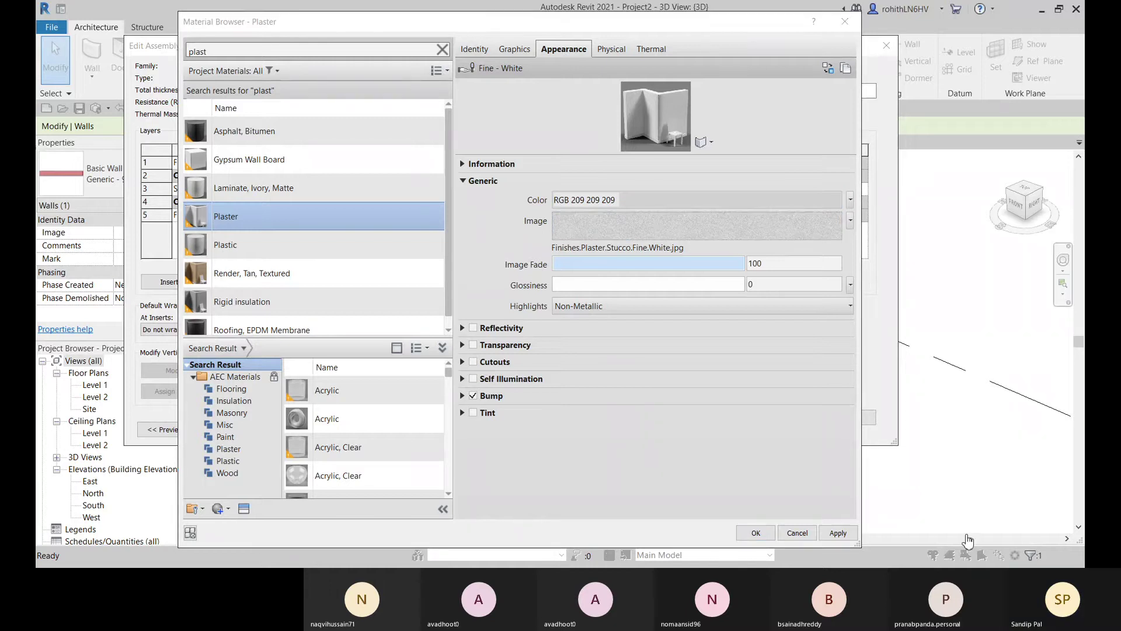
{"action": "left_click", "coordinate": [634, 235]}
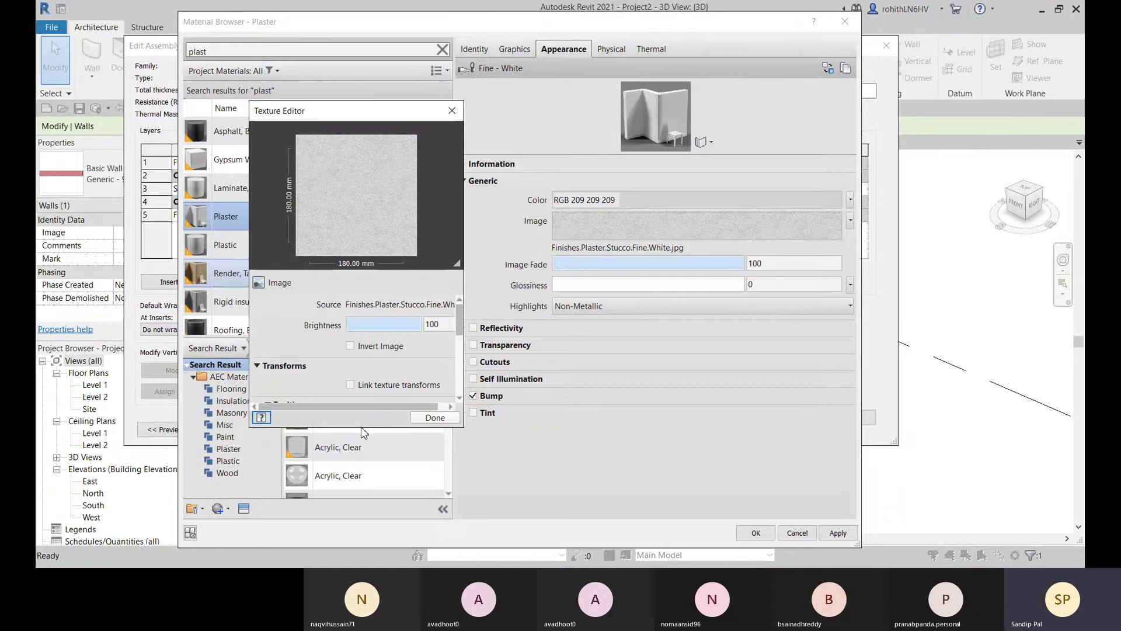
{"action": "left_click_drag", "start_coordinate": [361, 429], "coordinate": [361, 516]}
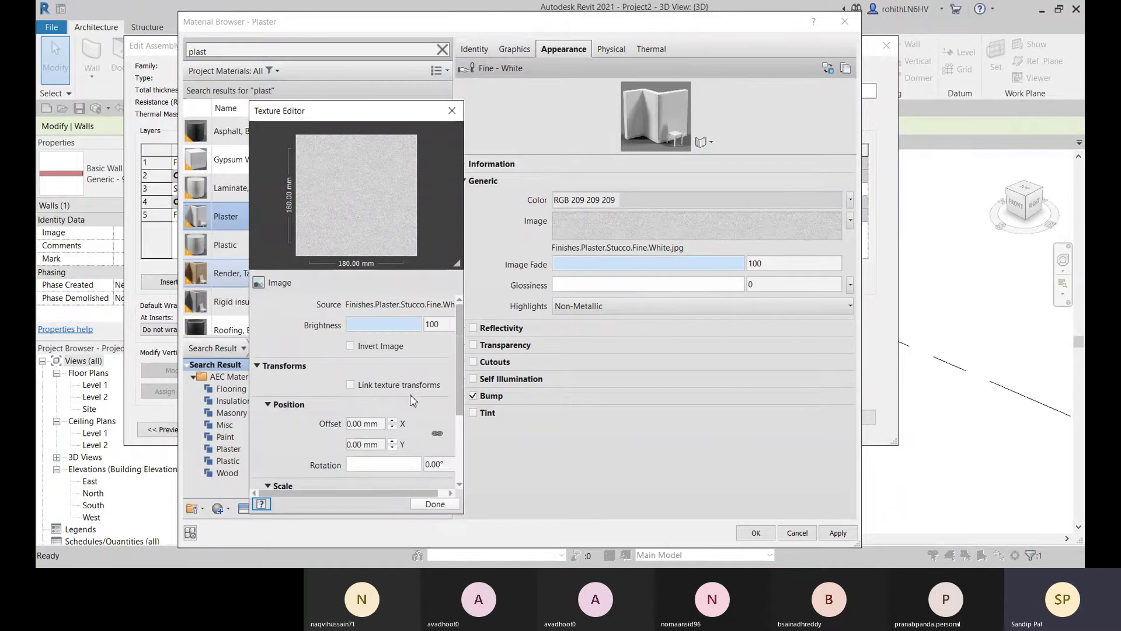
{"action": "scroll", "coordinate": [350, 435], "scroll_direction": "down", "scroll_amount": 3}
{"action": "scroll", "coordinate": [346, 435], "scroll_direction": "up", "scroll_amount": 1}
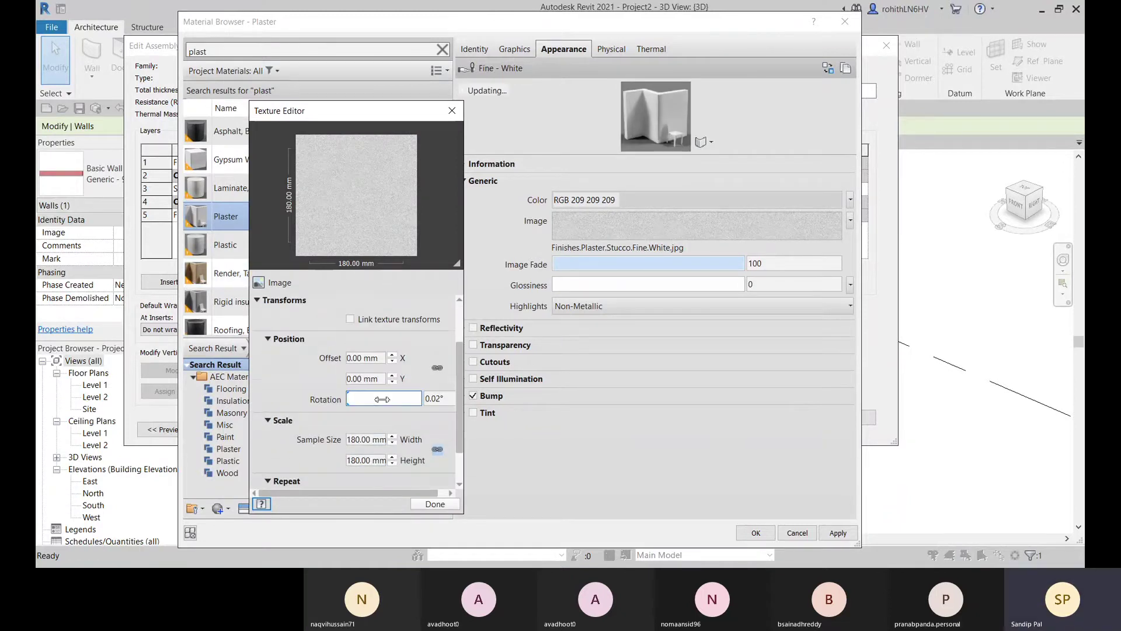
{"action": "scroll", "coordinate": [353, 390], "scroll_direction": "down", "scroll_amount": 1}
{"action": "scroll", "coordinate": [355, 395], "scroll_direction": "up", "scroll_amount": 1}
{"action": "scroll", "coordinate": [368, 439], "scroll_direction": "down", "scroll_amount": 1}
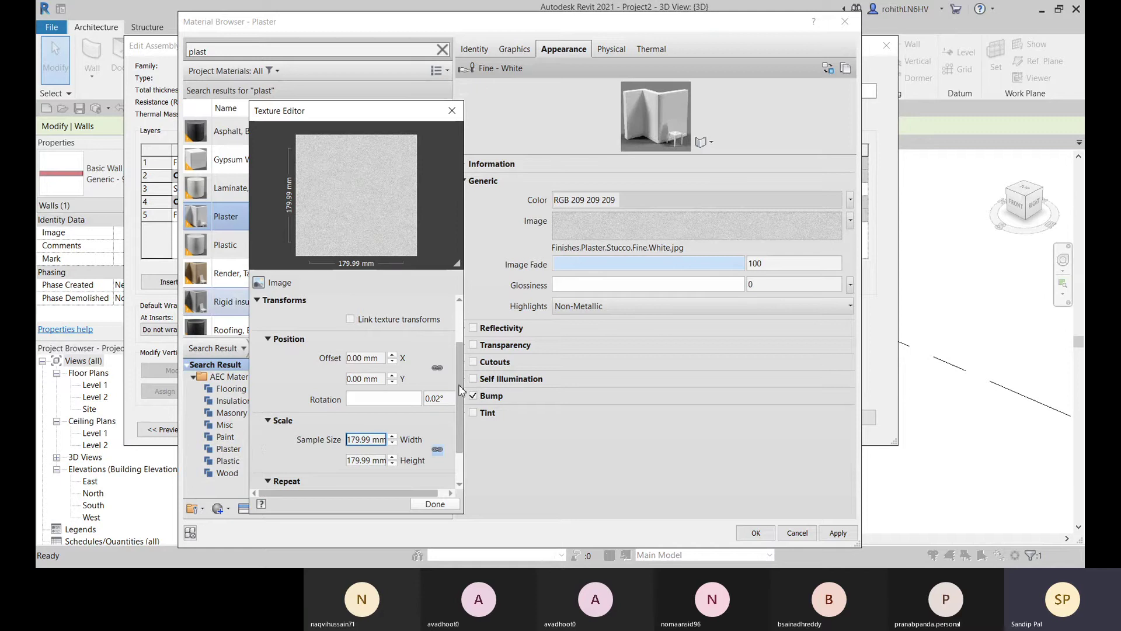
{"action": "scroll", "coordinate": [461, 376], "scroll_direction": "up", "scroll_amount": 1}
{"action": "scroll", "coordinate": [462, 375], "scroll_direction": "up", "scroll_amount": 2}
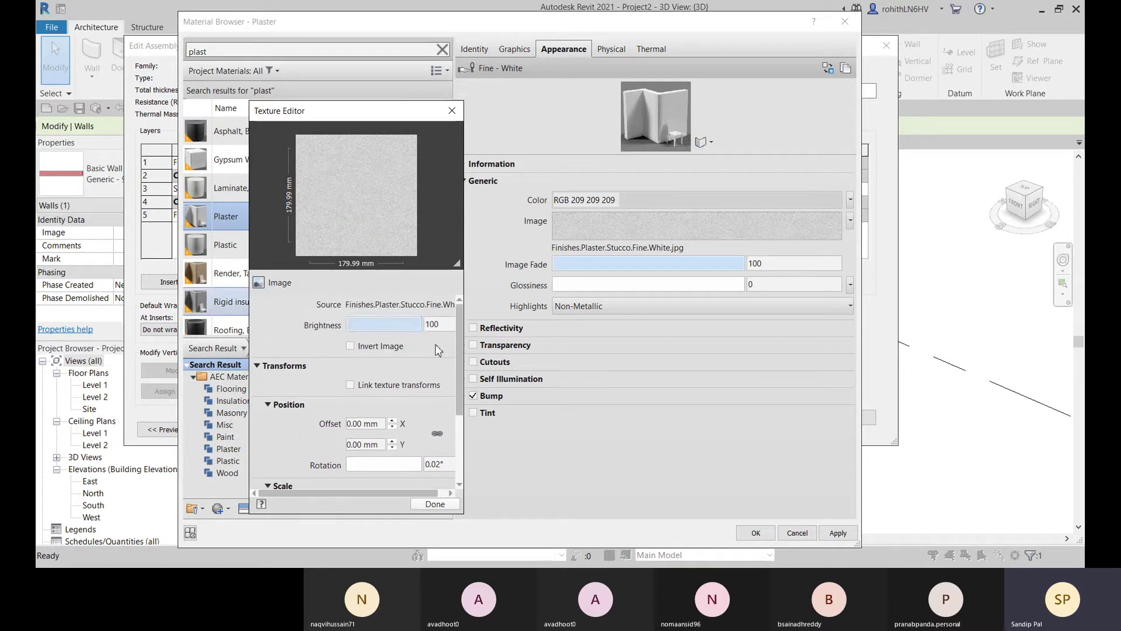
{"action": "scroll", "coordinate": [457, 327], "scroll_direction": "down", "scroll_amount": 5}
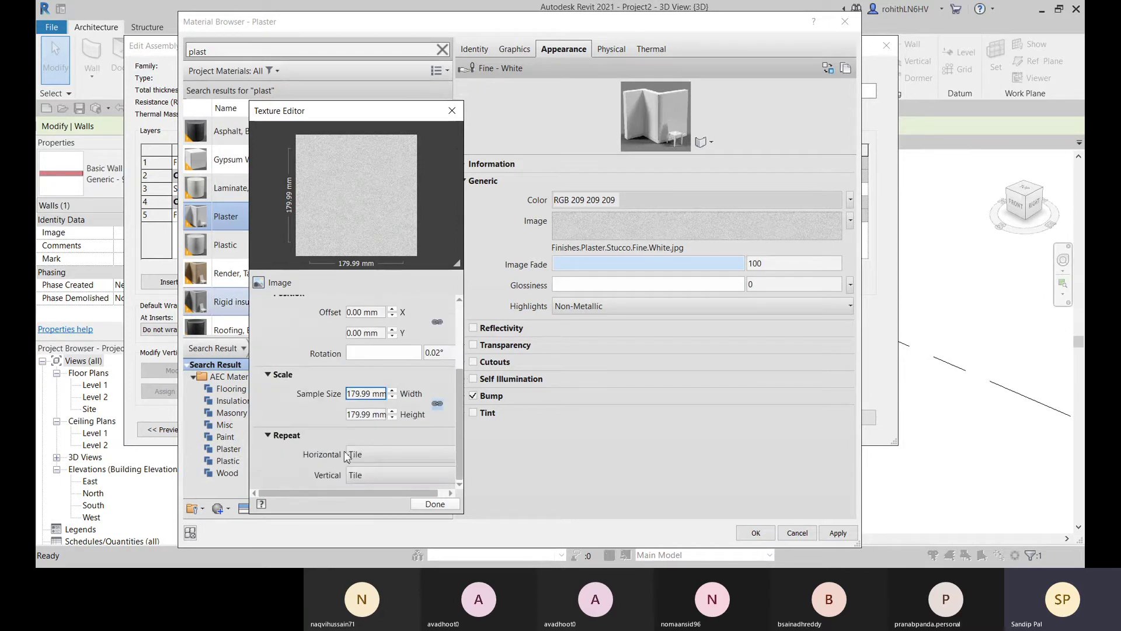
{"action": "left_click", "coordinate": [452, 111]}
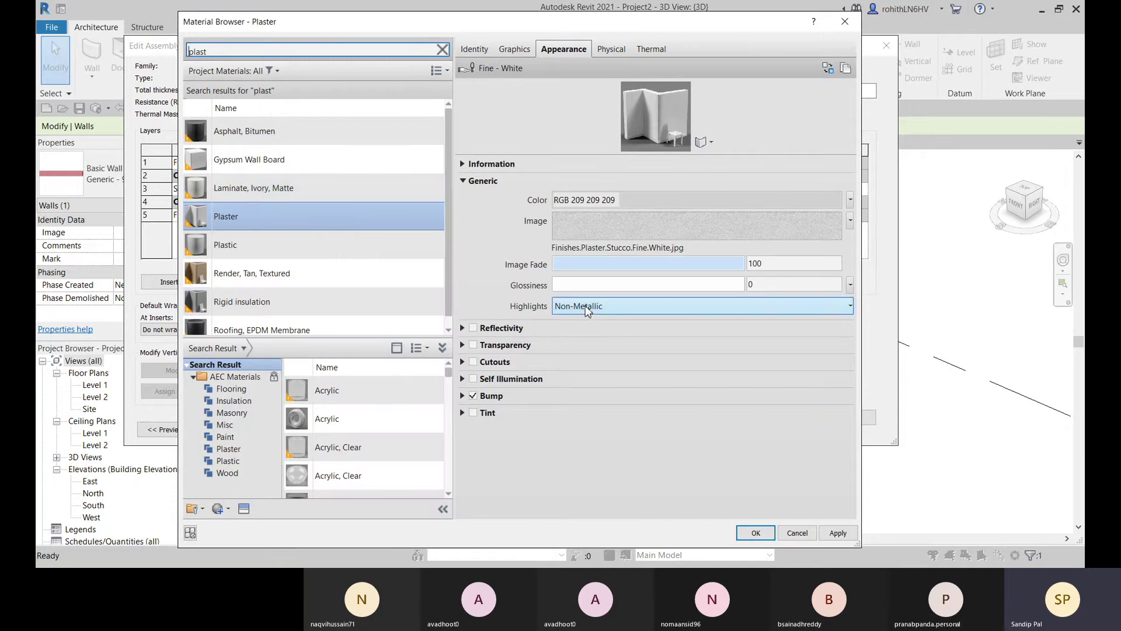
- Review the Plaster material's bump settings, and apply the material to the exterior Finish 1 [4] layer
{"action": "left_click", "coordinate": [462, 395]}
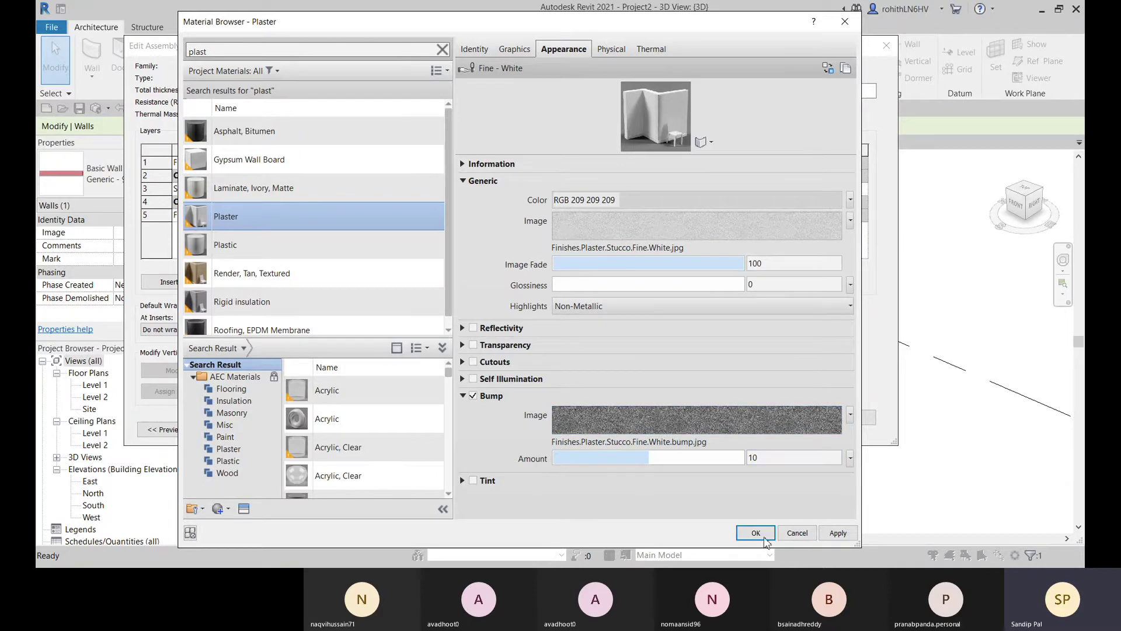
{"action": "left_click", "coordinate": [838, 532]}
{"action": "left_click", "coordinate": [755, 533]}
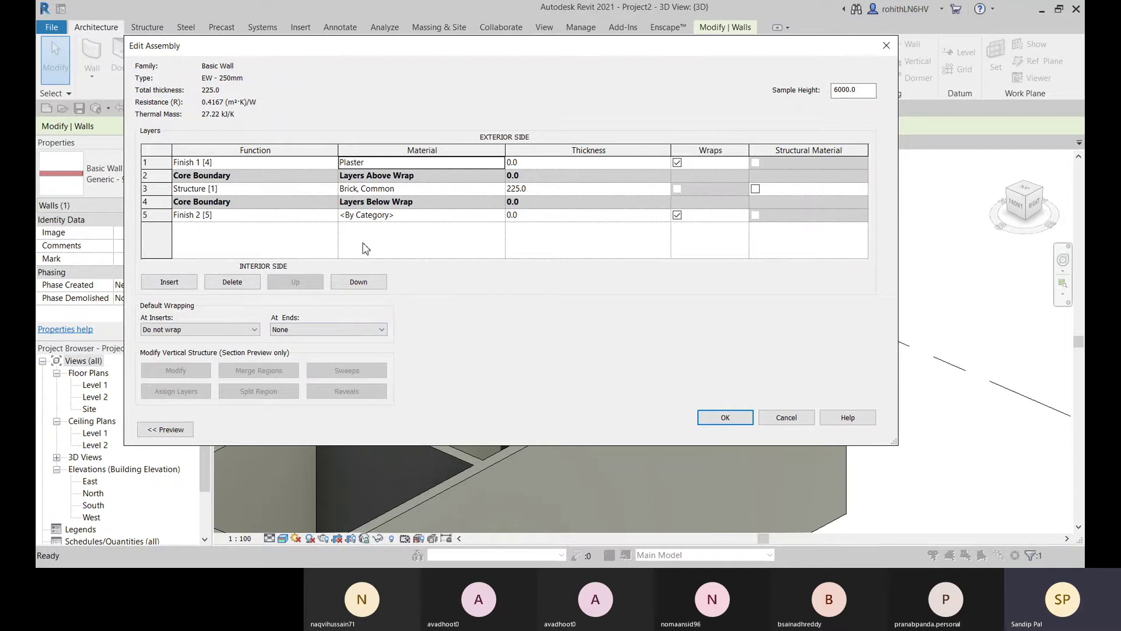
- Copy the Plaster material from the exterior finish layer to the interior Finish 2 [5] layer
{"action": "left_click", "coordinate": [374, 163]}
{"action": "key", "text": "ctrl+c"}
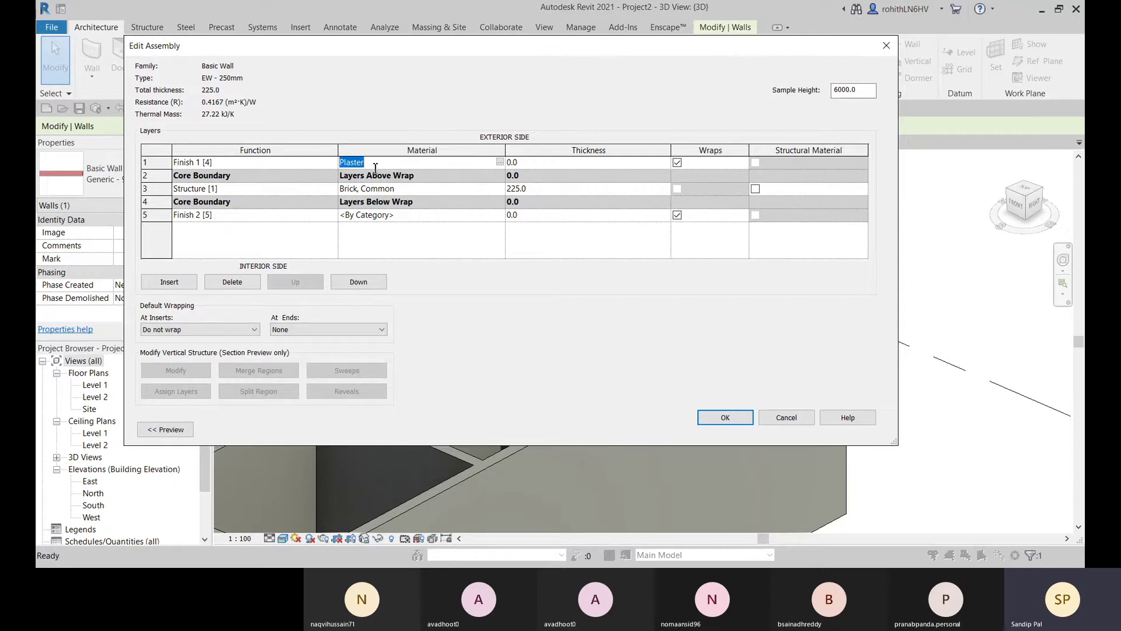
{"action": "left_click", "coordinate": [390, 218]}
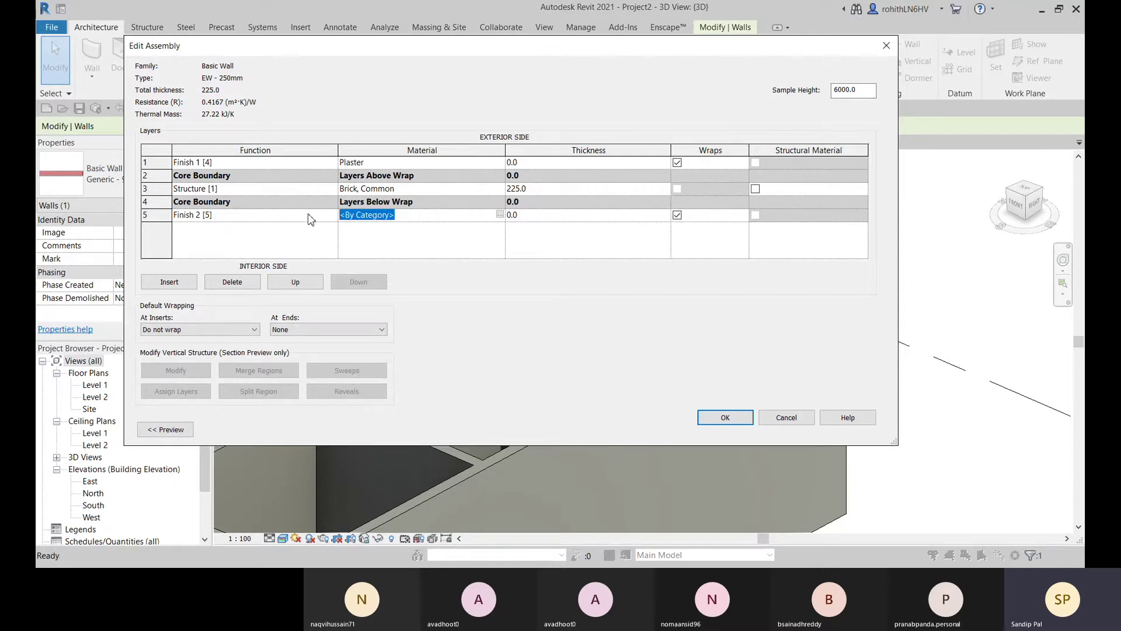
{"action": "key", "text": "ctrl+v"}
- Set the thickness of the interior Finish 2 [5] layer to 12 mm and the exterior Finish 1 [4] layer to 13 mm
{"action": "left_click", "coordinate": [533, 218]}
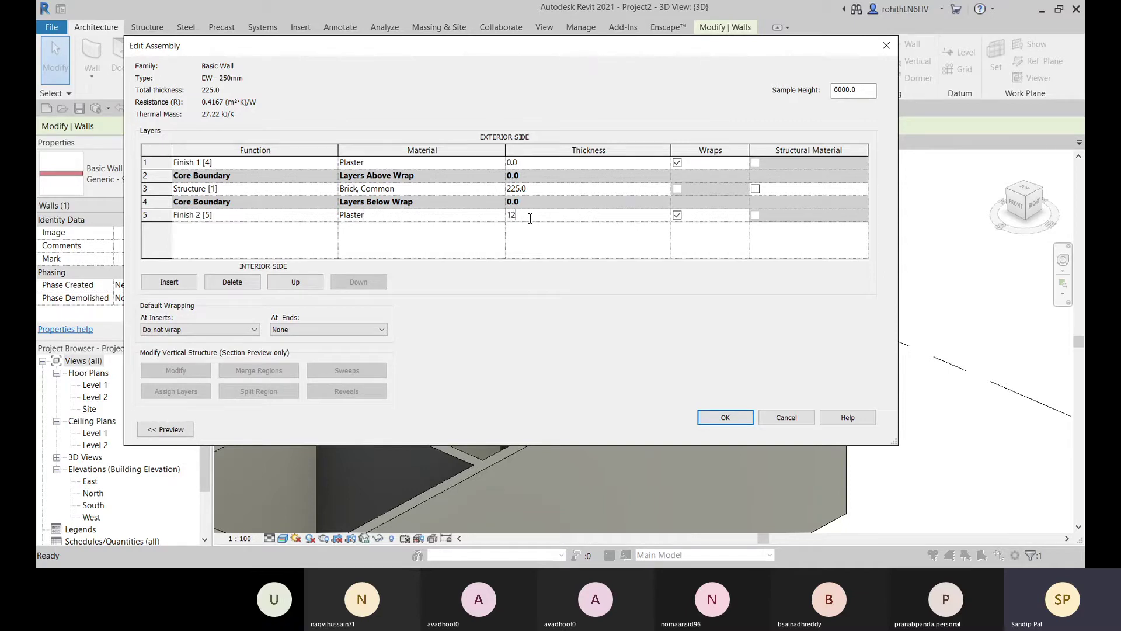
{"action": "left_click", "coordinate": [524, 162]}
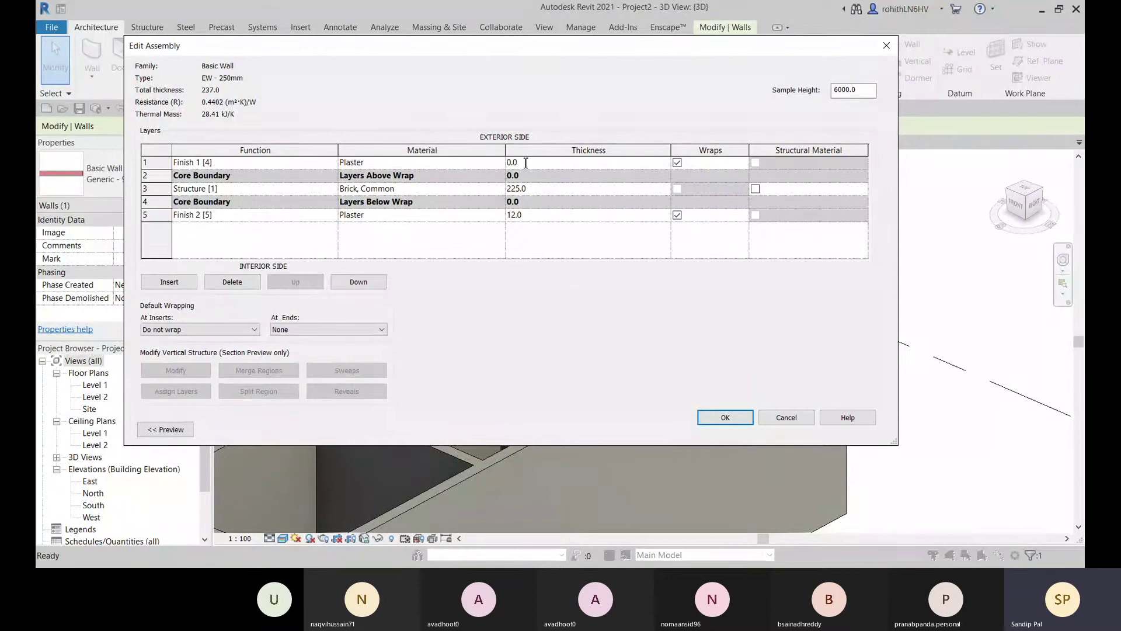
{"action": "left_click_drag", "start_coordinate": [525, 163], "coordinate": [479, 167]}
{"action": "type", "text": "13"}
- Insert a new layer between the interior core boundary and the Finish 2 [5] plaster layer
{"action": "left_click", "coordinate": [549, 216]}
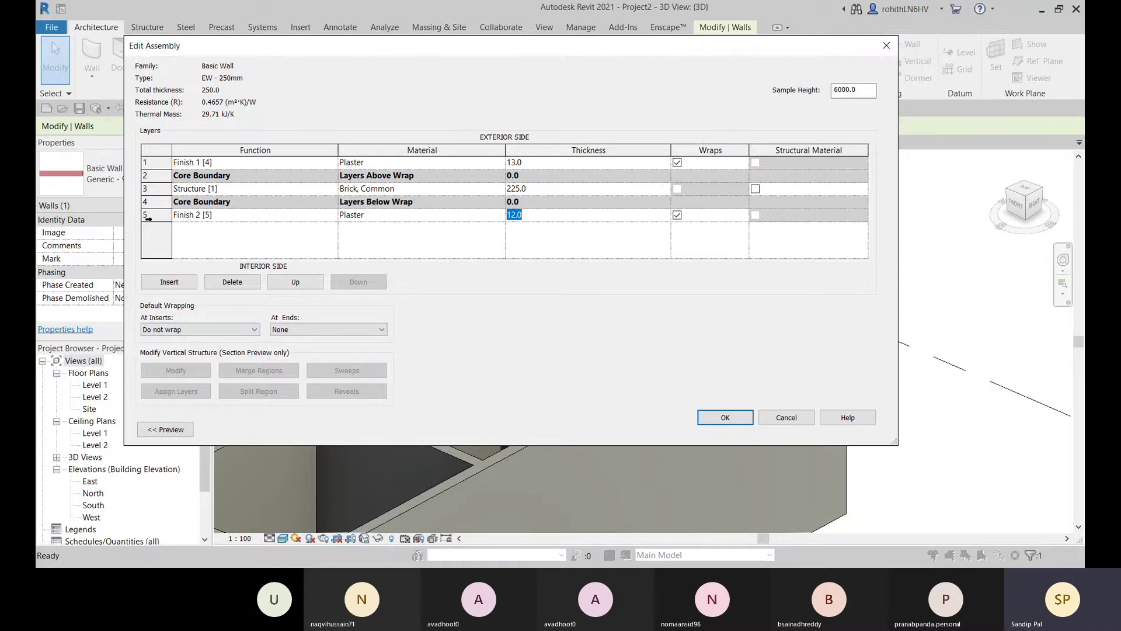
{"action": "left_click", "coordinate": [169, 282]}
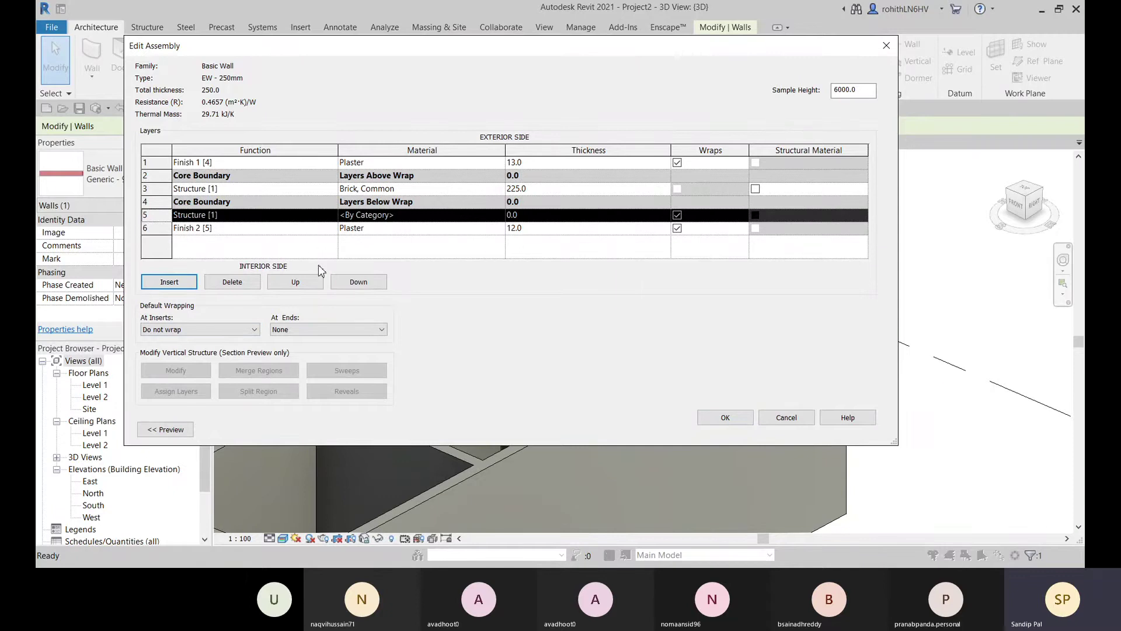
- Move the new layer up between the exterior Finish 1 [4] layer and the core boundary, and set its function to Membrane Layer
{"action": "left_click", "coordinate": [295, 282]}
{"action": "left_click", "coordinate": [295, 282]}
{"action": "left_click", "coordinate": [295, 283]}
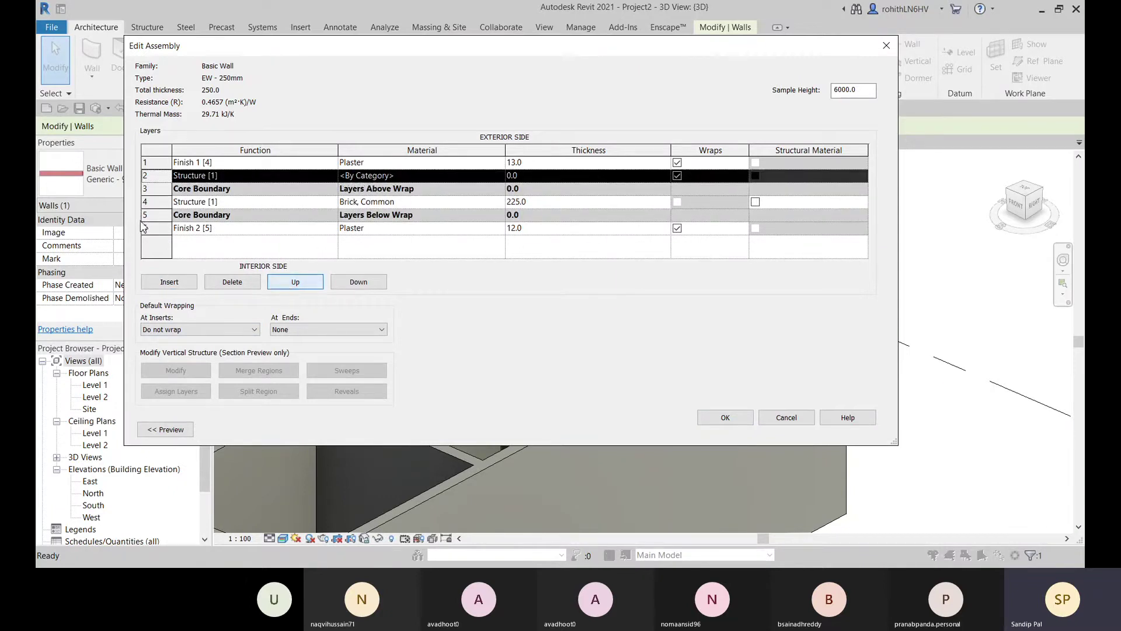
{"action": "left_click", "coordinate": [327, 174]}
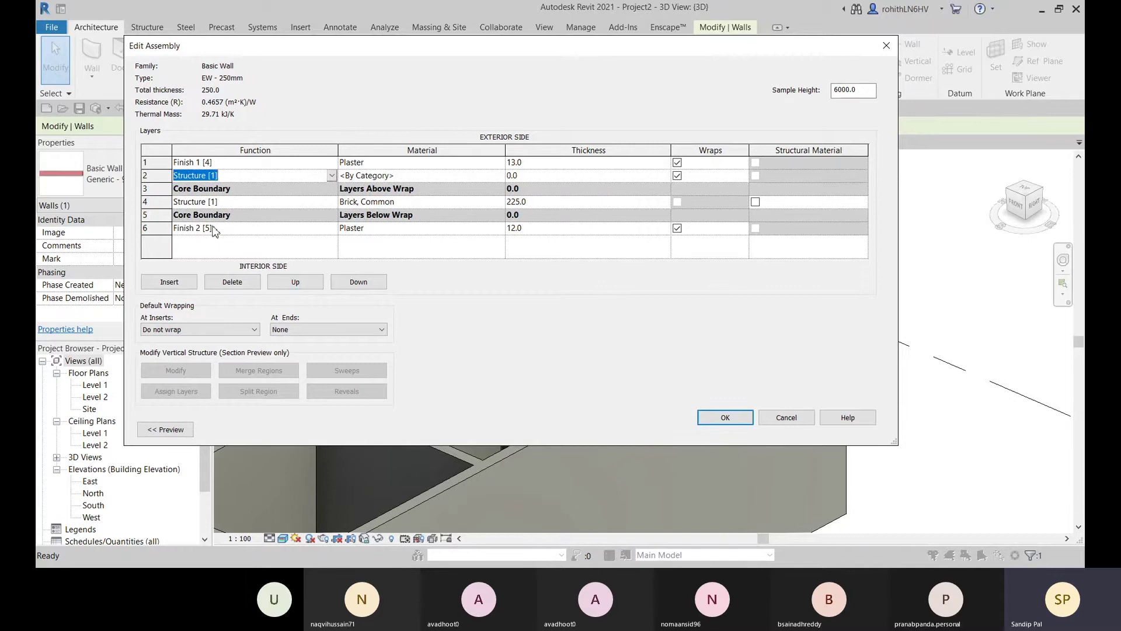
{"action": "left_click", "coordinate": [205, 250]}
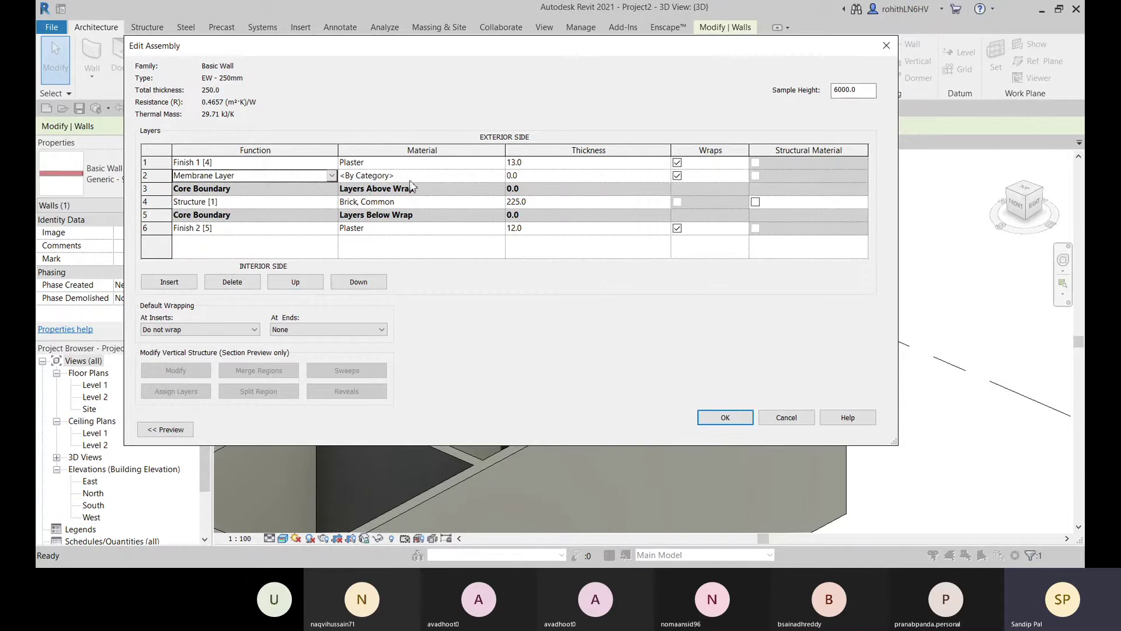
- Choose the Plastic material for the membrane layer and enable Use Render Appearance for its shading
{"action": "left_click", "coordinate": [496, 176]}
{"action": "left_click", "coordinate": [499, 175]}
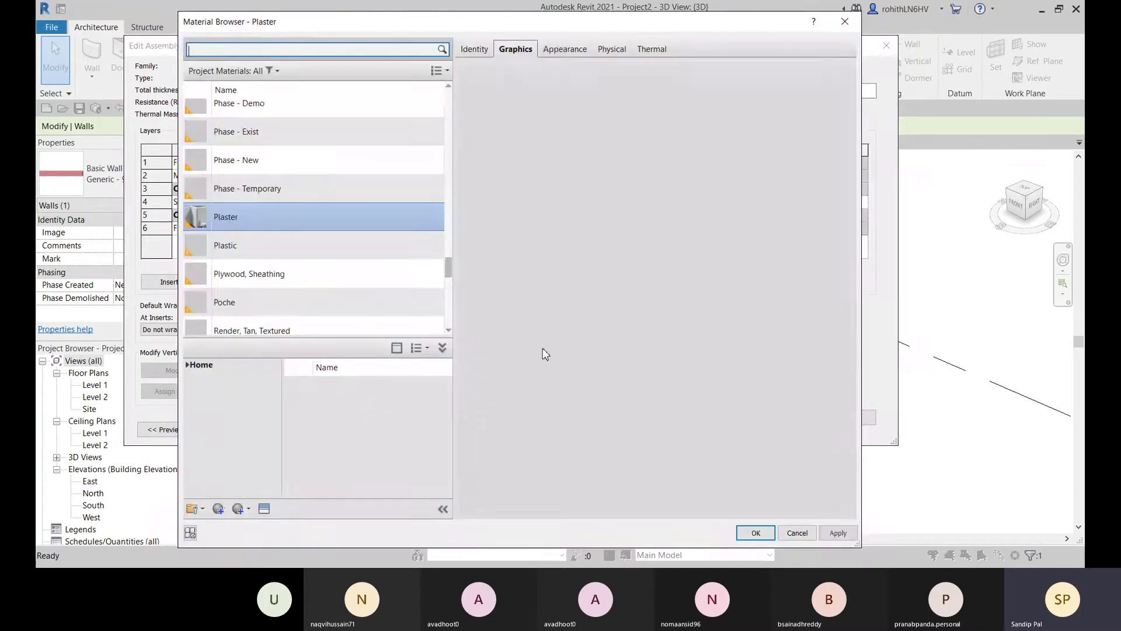
{"action": "scroll", "coordinate": [307, 321], "scroll_direction": "down", "scroll_amount": 1}
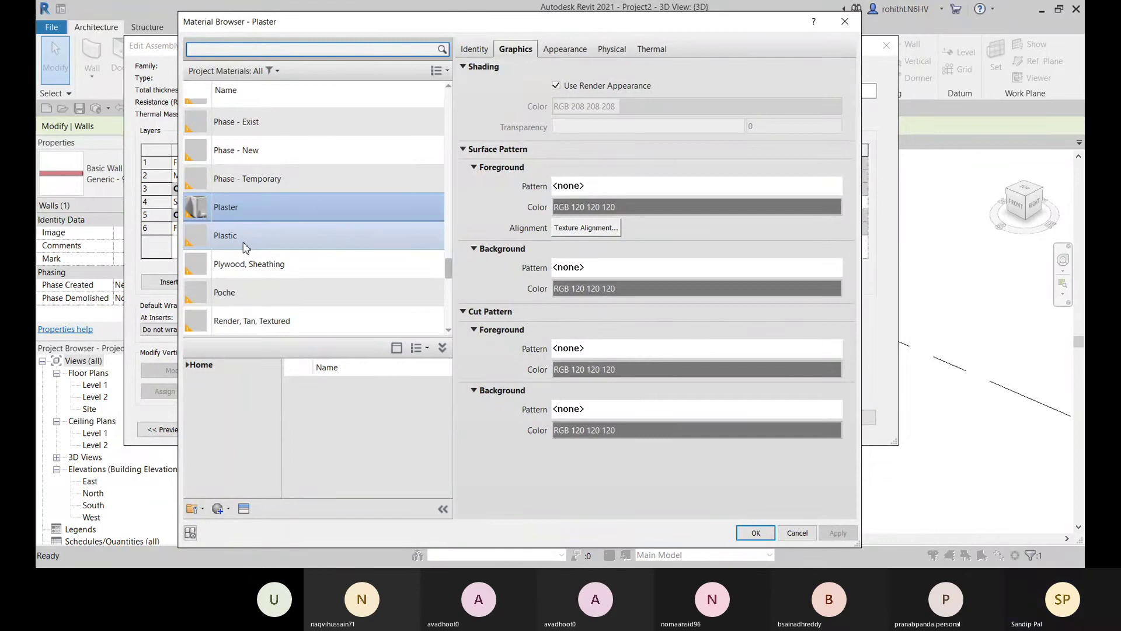
{"action": "left_click", "coordinate": [245, 245]}
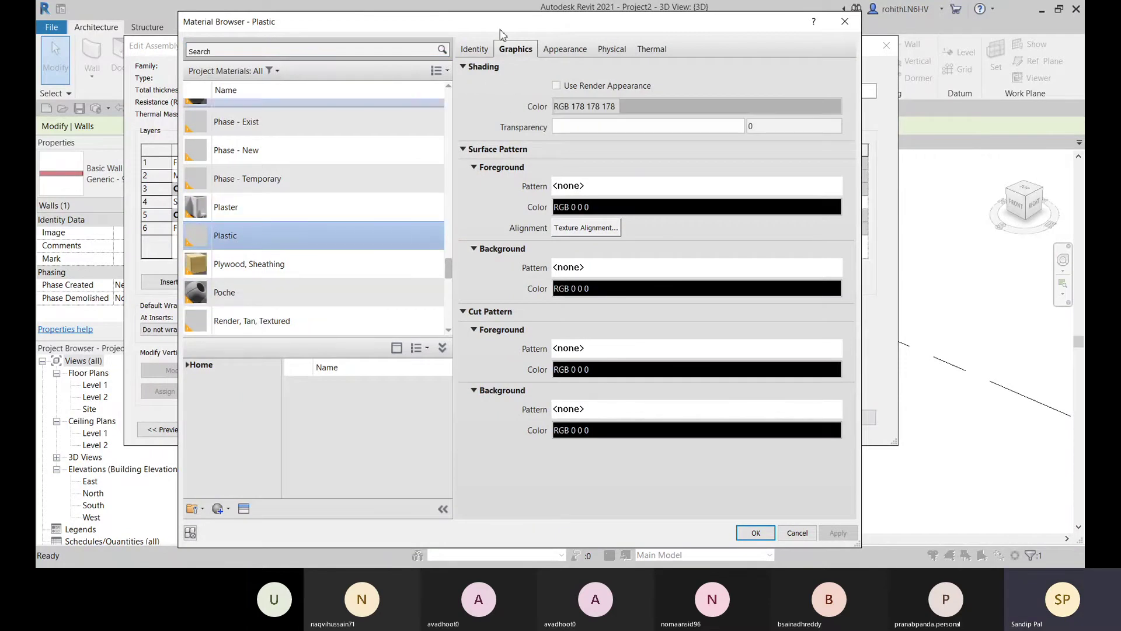
{"action": "left_click", "coordinate": [475, 49]}
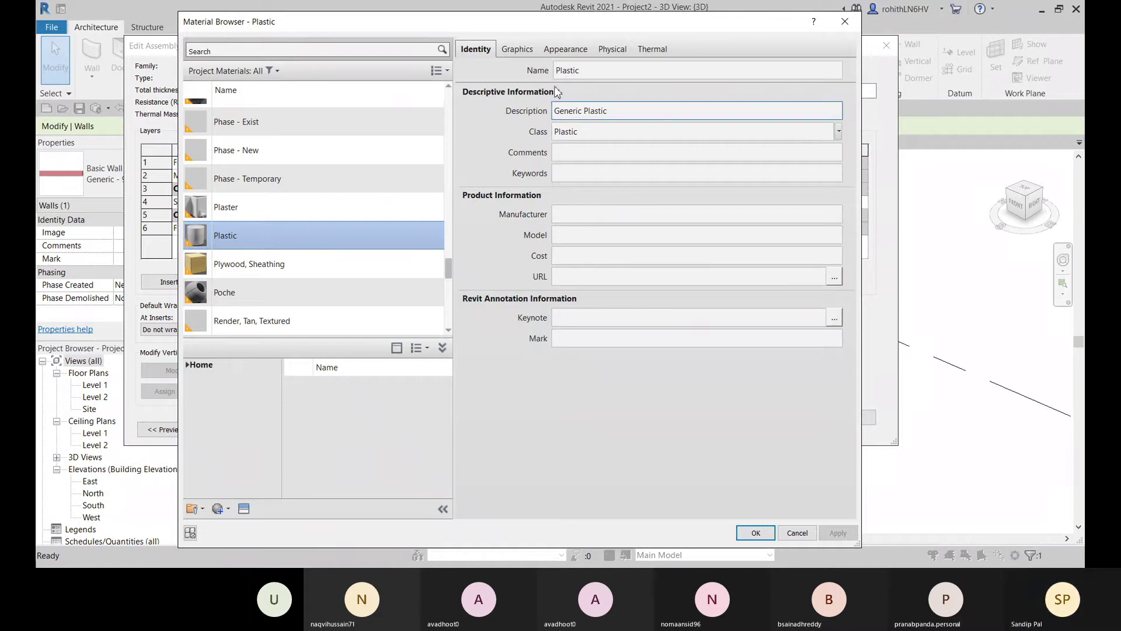
{"action": "left_click", "coordinate": [524, 51]}
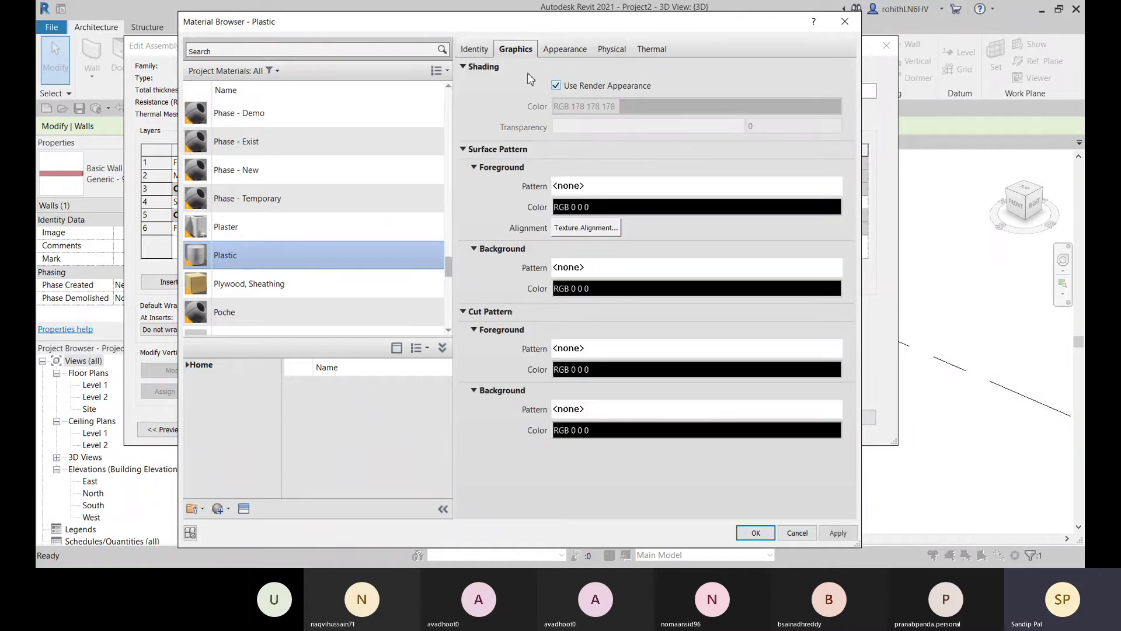
- Set the Plastic material's appearance finish to Polished and apply the material to the membrane layer
{"action": "left_click", "coordinate": [564, 49]}
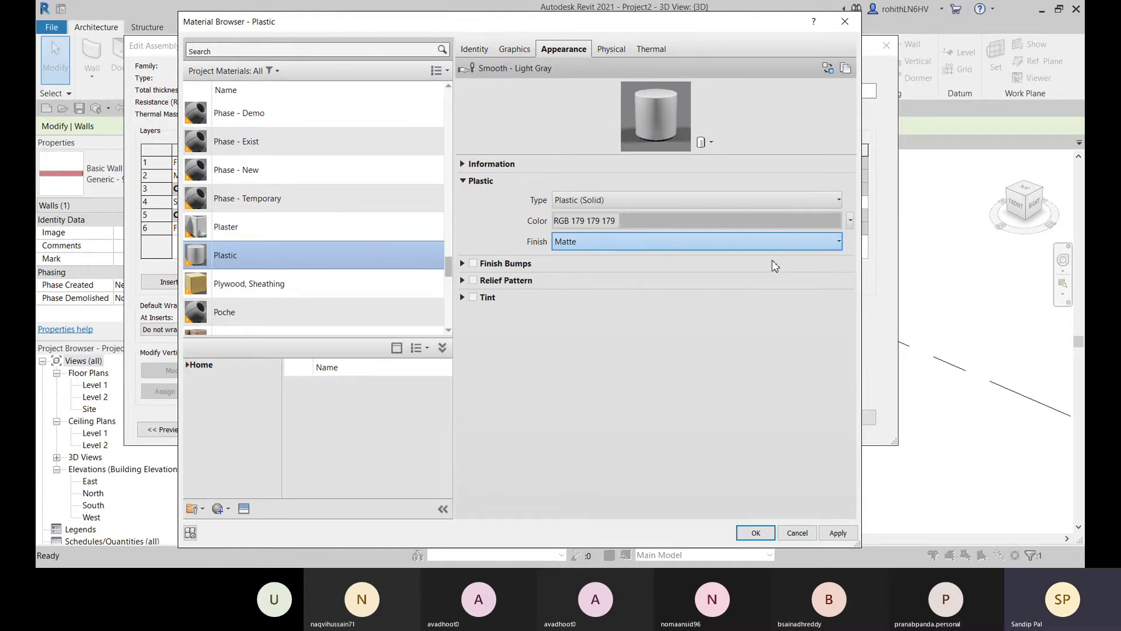
{"action": "key", "text": "Up"}
{"action": "key", "text": "Up"}
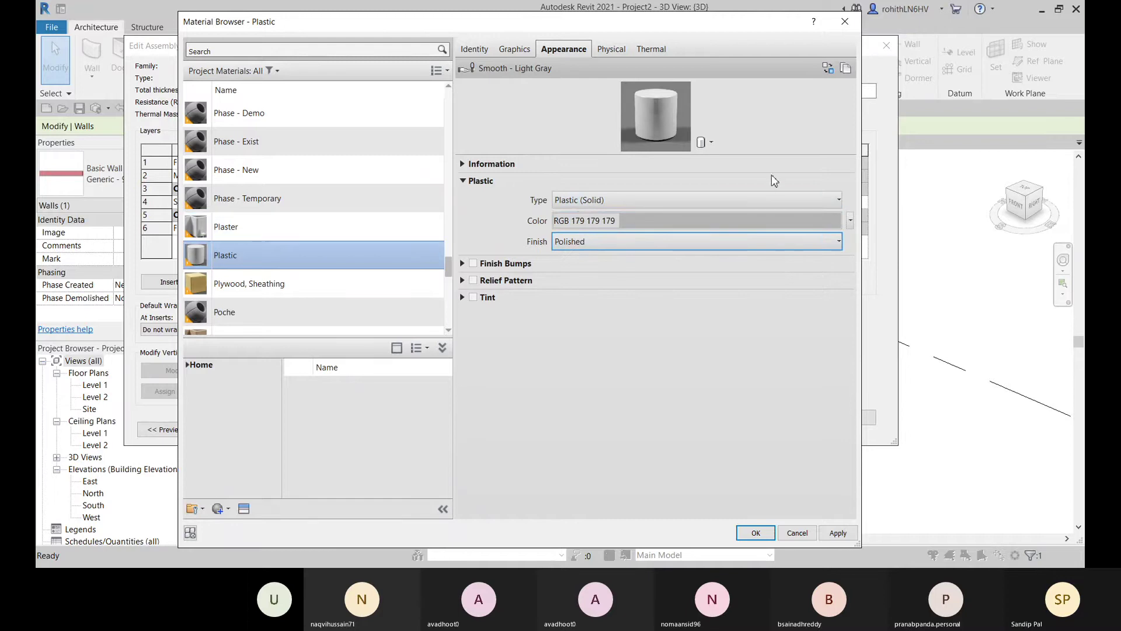
{"action": "left_click", "coordinate": [769, 533]}
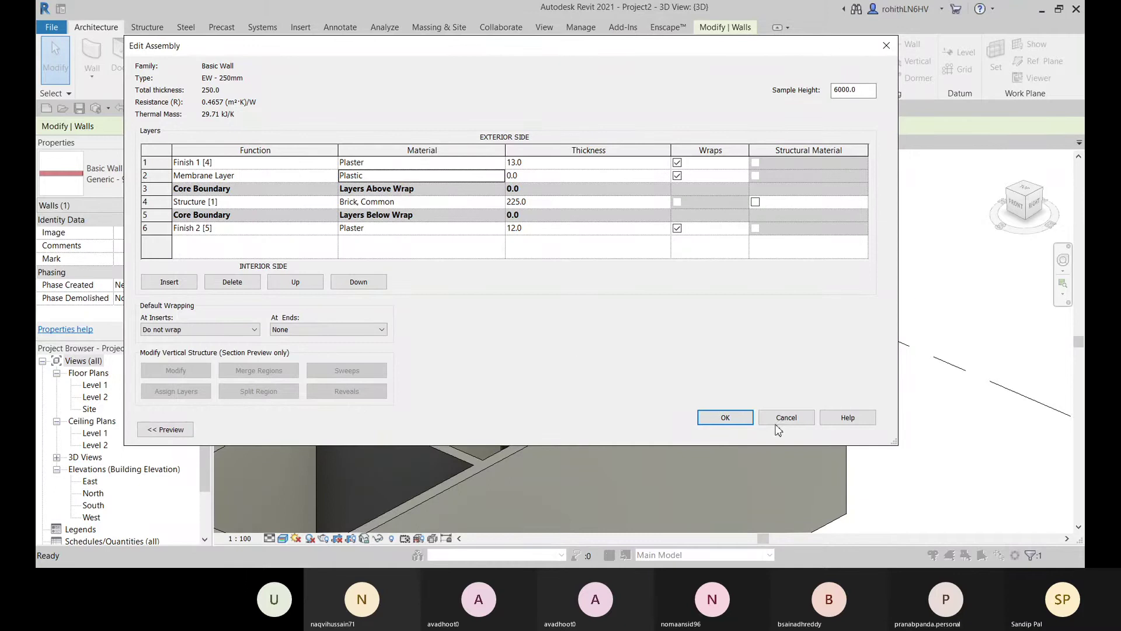
- Accept the layer assembly and apply the EW - 250mm type with the Exterior function to the selected partition wall
{"action": "left_click", "coordinate": [720, 418]}
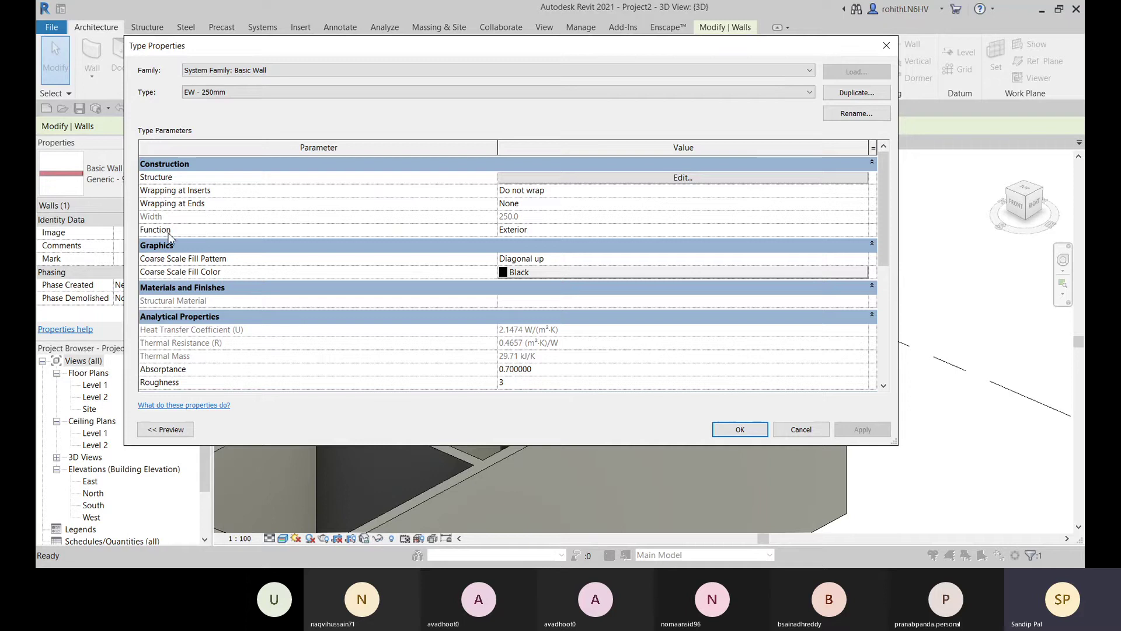
{"action": "left_click", "coordinate": [554, 233]}
{"action": "left_click", "coordinate": [601, 232]}
{"action": "left_click_drag", "start_coordinate": [597, 48], "coordinate": [580, 17]}
{"action": "mouse_move", "coordinate": [864, 174]}
{"action": "left_mouse_down"}
{"action": "mouse_move", "coordinate": [869, 300]}
{"action": "mouse_move", "coordinate": [868, 175]}
{"action": "left_mouse_up"}
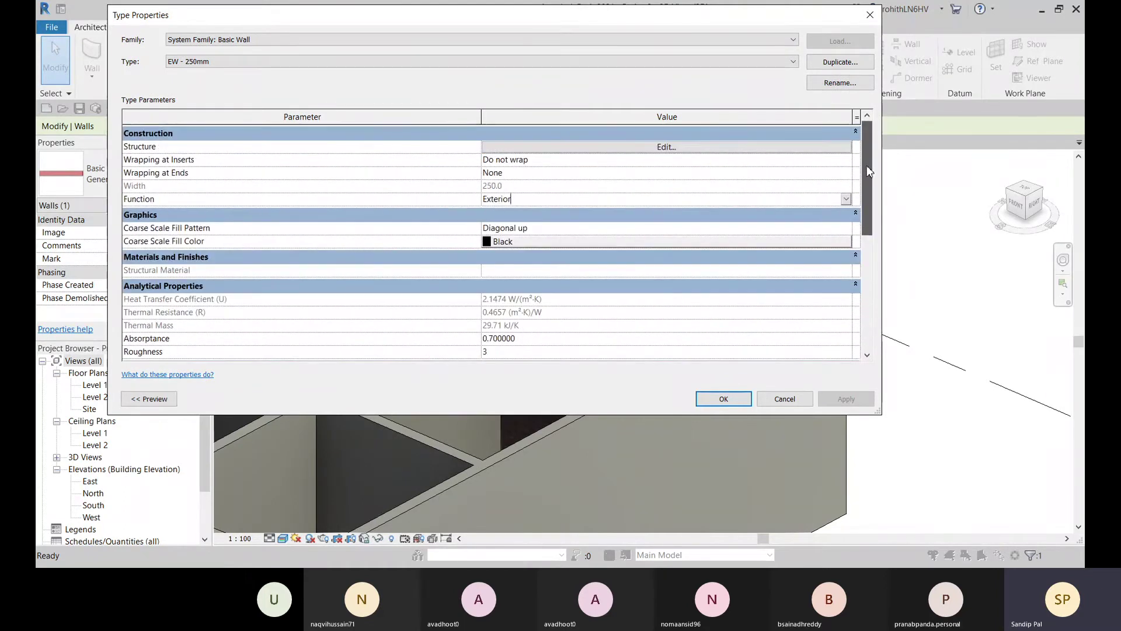
{"action": "left_click", "coordinate": [718, 399]}
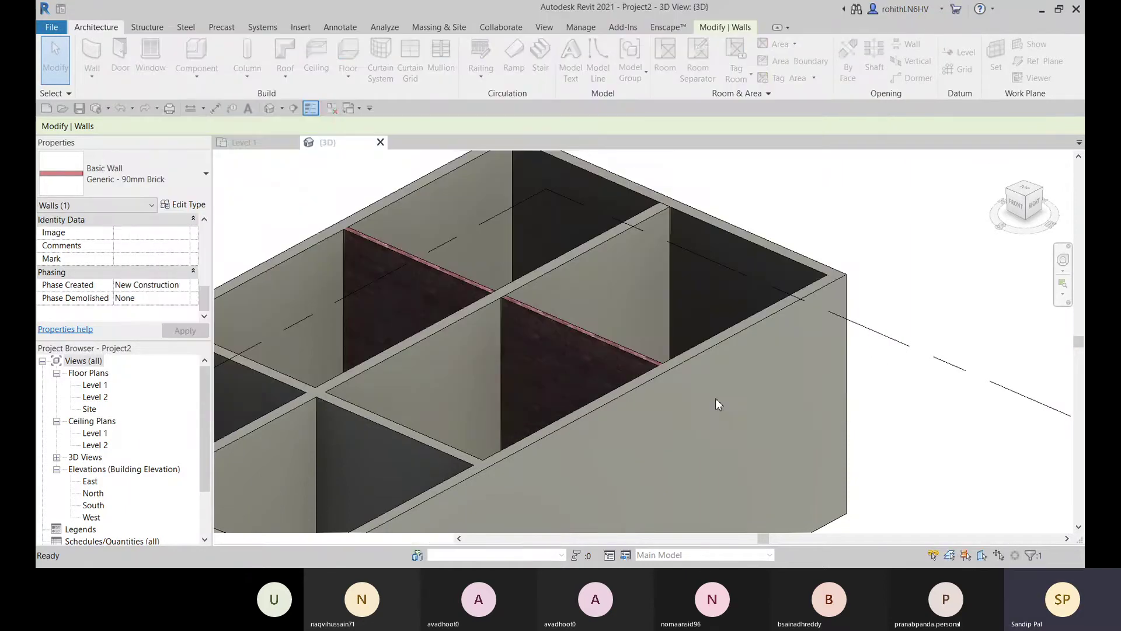
- Examine the EW - 250mm partition wall against the neighbouring Generic - 200mm exterior wall in 3D, and dismiss the save reminder
{"action": "left_click", "coordinate": [504, 358]}
{"action": "scroll", "coordinate": [631, 307], "scroll_direction": "up", "scroll_amount": 2}
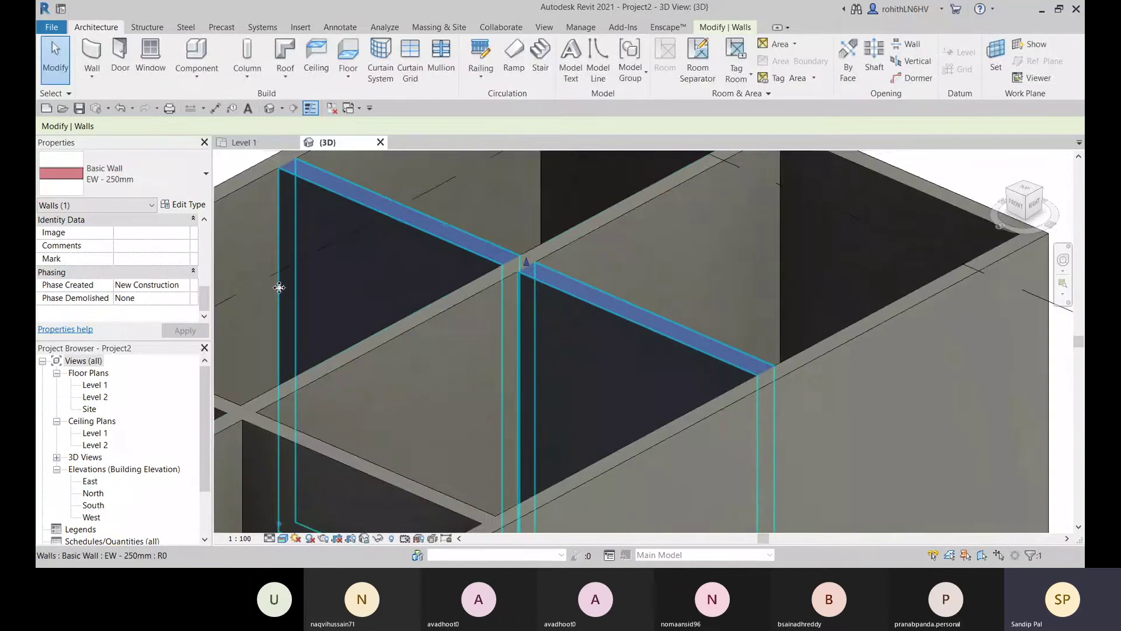
{"action": "scroll", "coordinate": [375, 268], "scroll_direction": "down", "scroll_amount": 5}
{"action": "middle_click_drag", "start_coordinate": [602, 292], "coordinate": [722, 242]}
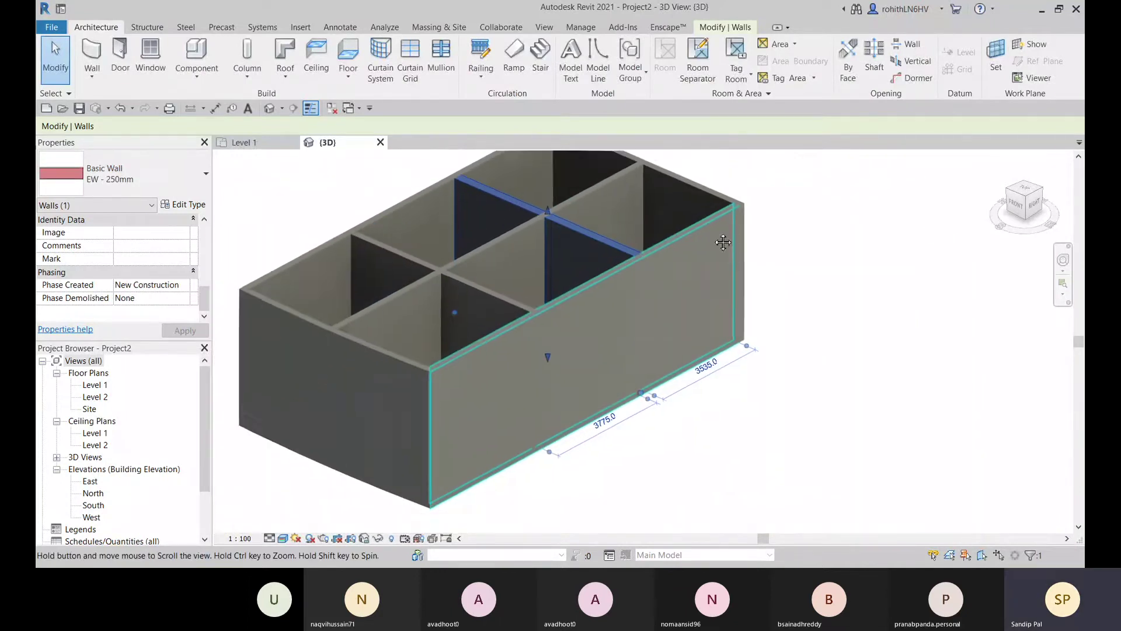
{"action": "left_click", "coordinate": [653, 400]}
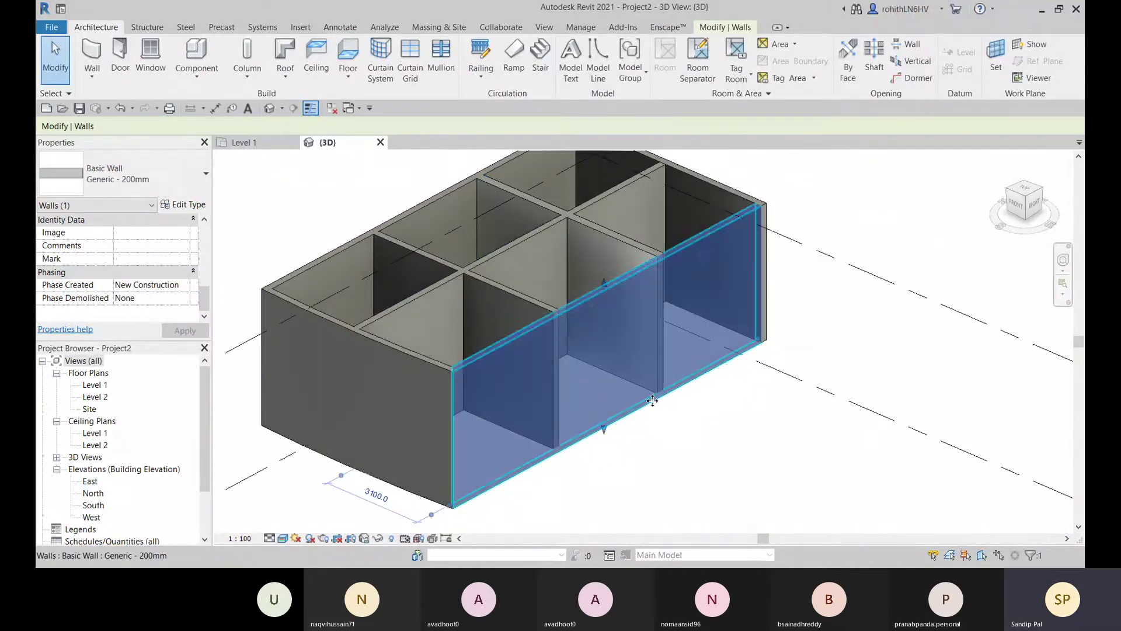
{"action": "scroll", "coordinate": [564, 473], "scroll_direction": "down", "scroll_amount": 3}
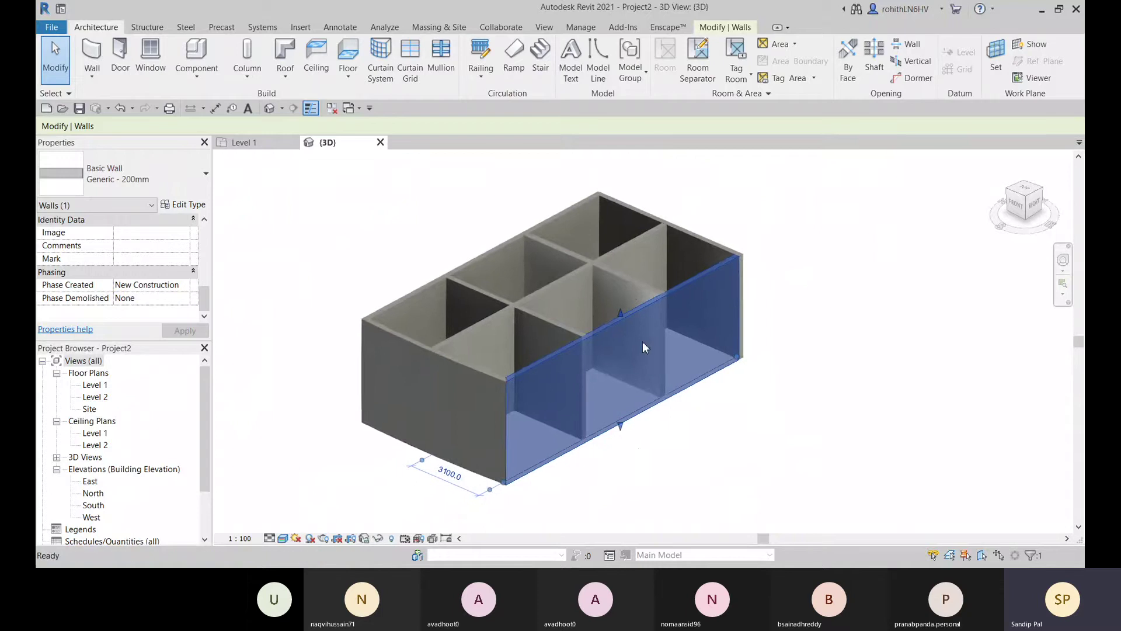
{"action": "left_click", "coordinate": [632, 297]}
{"action": "scroll", "coordinate": [610, 282], "scroll_direction": "up", "scroll_amount": 4}
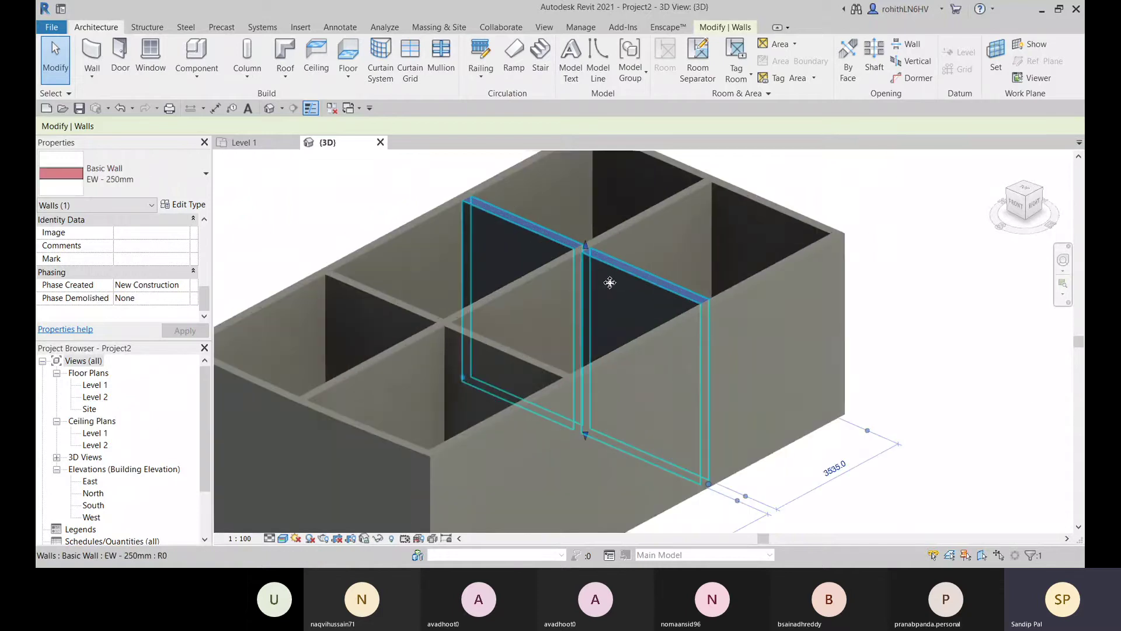
{"action": "scroll", "coordinate": [609, 282], "scroll_direction": "up", "scroll_amount": 5}
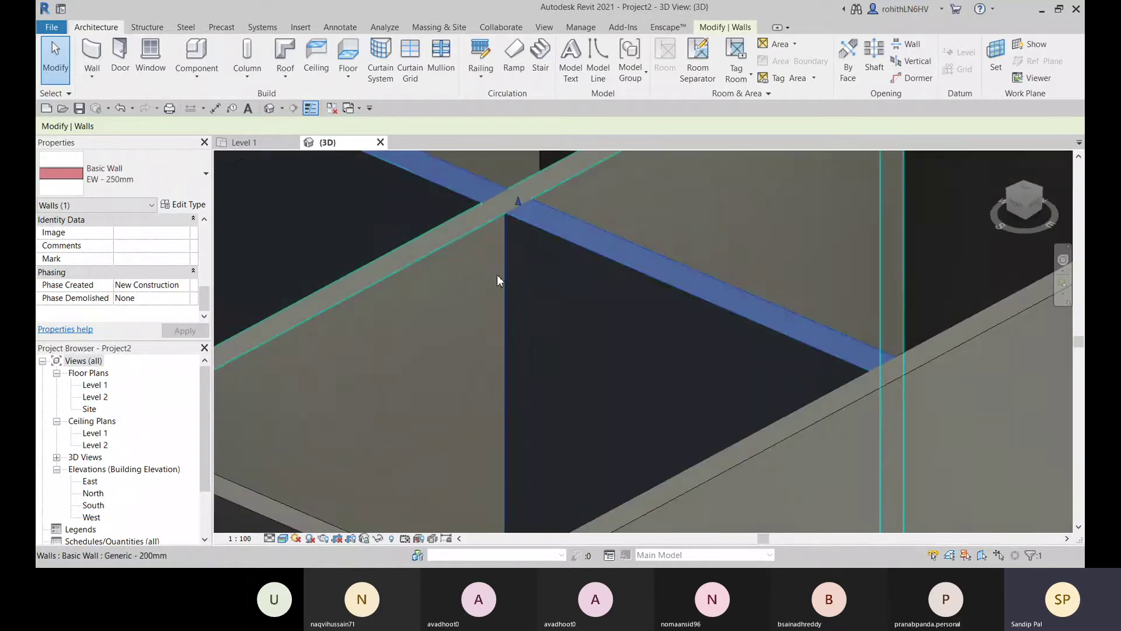
{"action": "scroll", "coordinate": [498, 281], "scroll_direction": "down", "scroll_amount": 5}
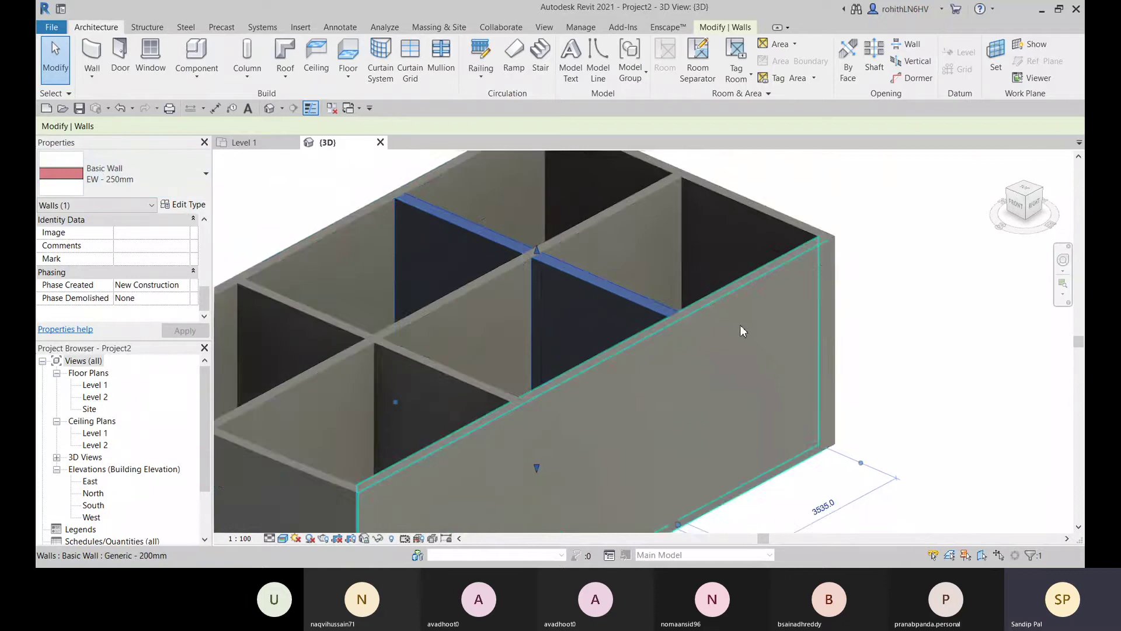
{"action": "scroll", "coordinate": [742, 331], "scroll_direction": "down", "scroll_amount": 3}
{"action": "key", "text": "Escape"}
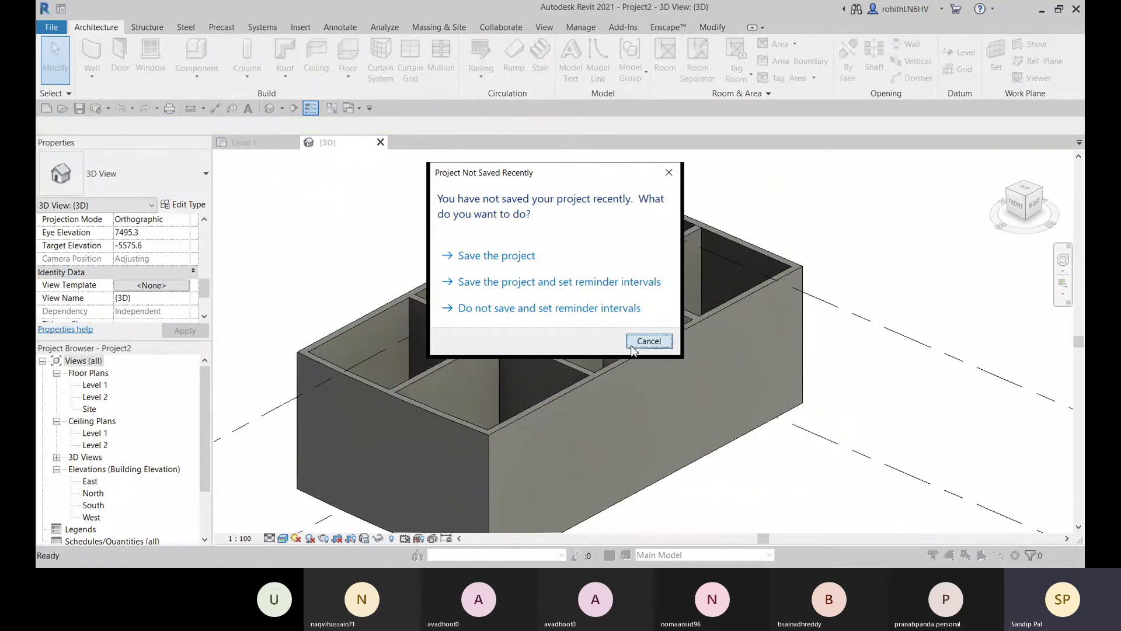
{"action": "left_click", "coordinate": [646, 338]}
- Match the type of the EW - 250mm partition wall onto all remaining exterior and partition walls of the building
{"action": "key", "text": "m"}
{"action": "key", "text": "a"}
{"action": "left_click", "coordinate": [647, 306]}
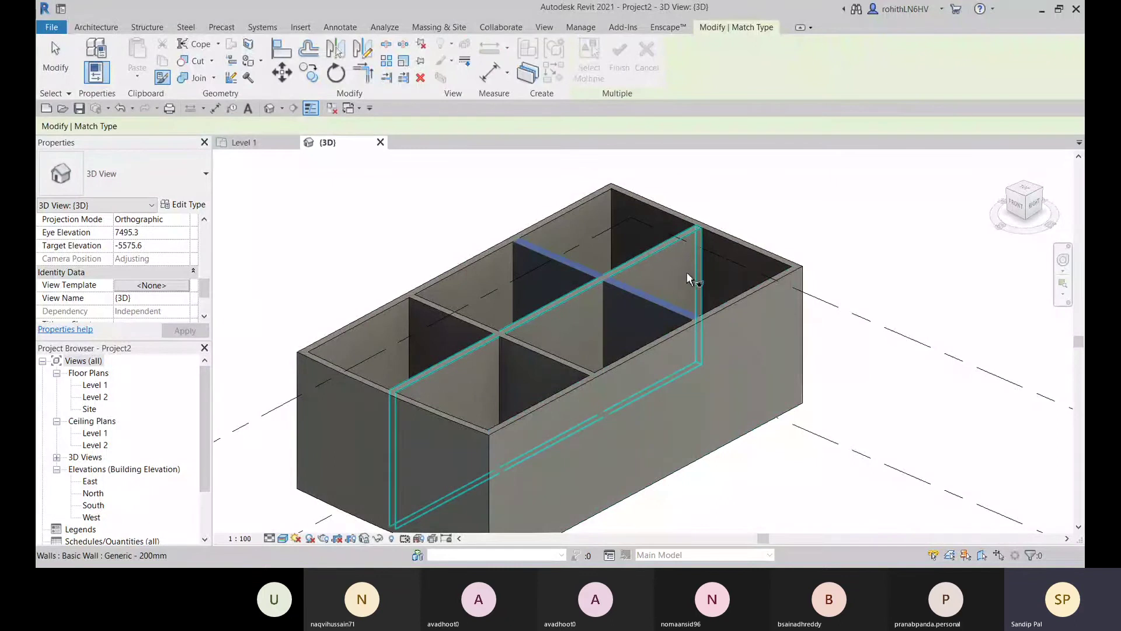
{"action": "left_click", "coordinate": [669, 261]}
{"action": "left_click", "coordinate": [566, 227]}
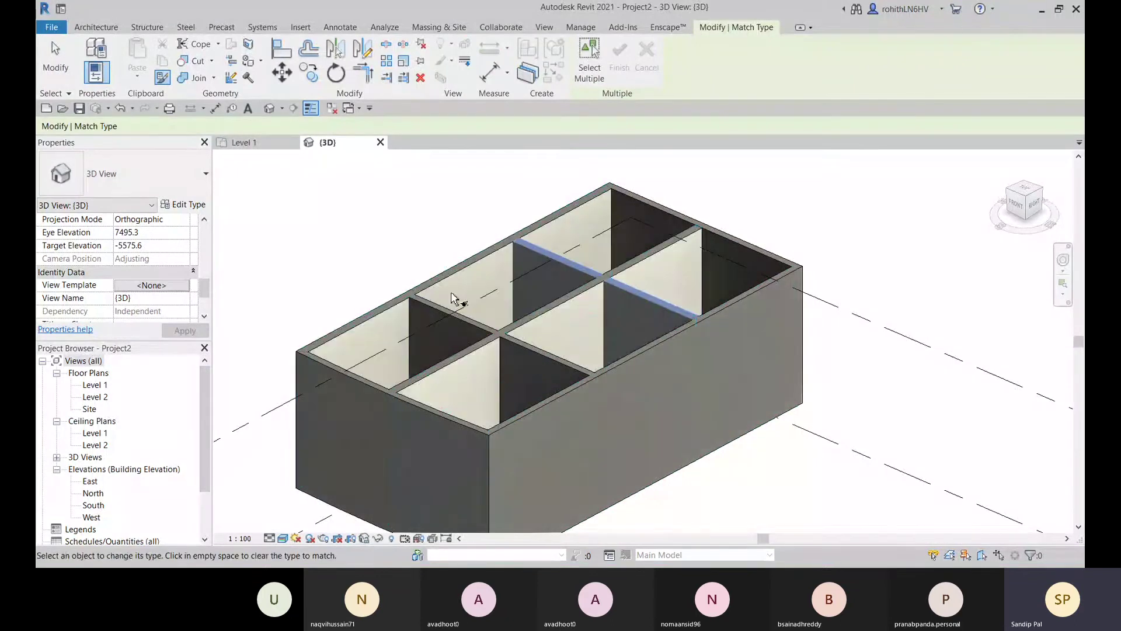
{"action": "left_click", "coordinate": [438, 321]}
{"action": "left_click", "coordinate": [388, 407]}
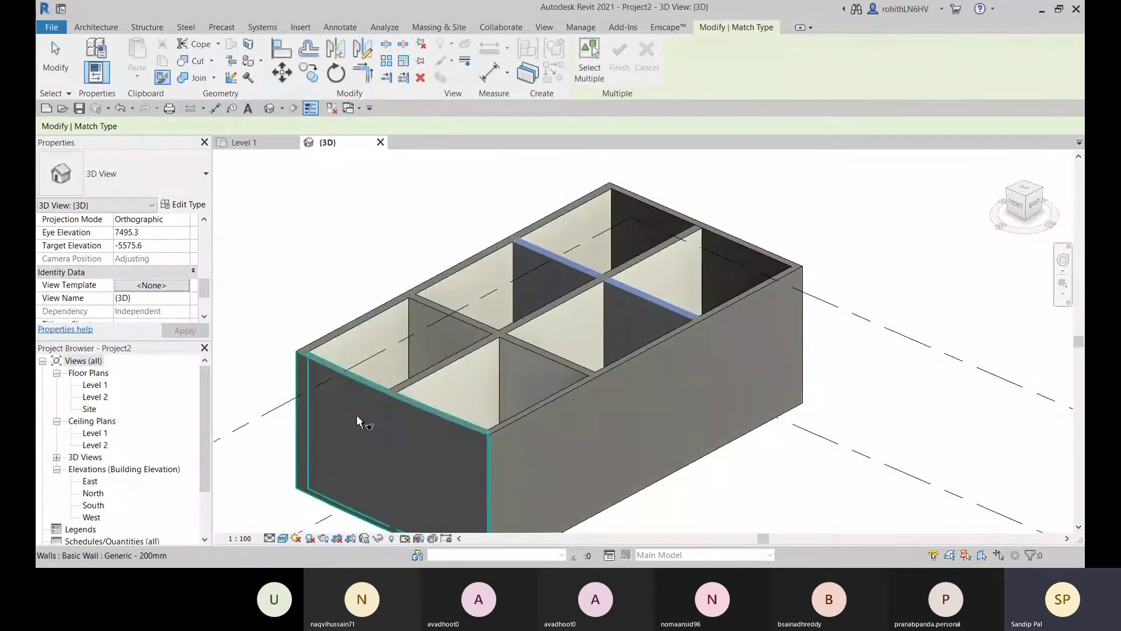
{"action": "left_click", "coordinate": [538, 426]}
{"action": "left_click", "coordinate": [764, 257]}
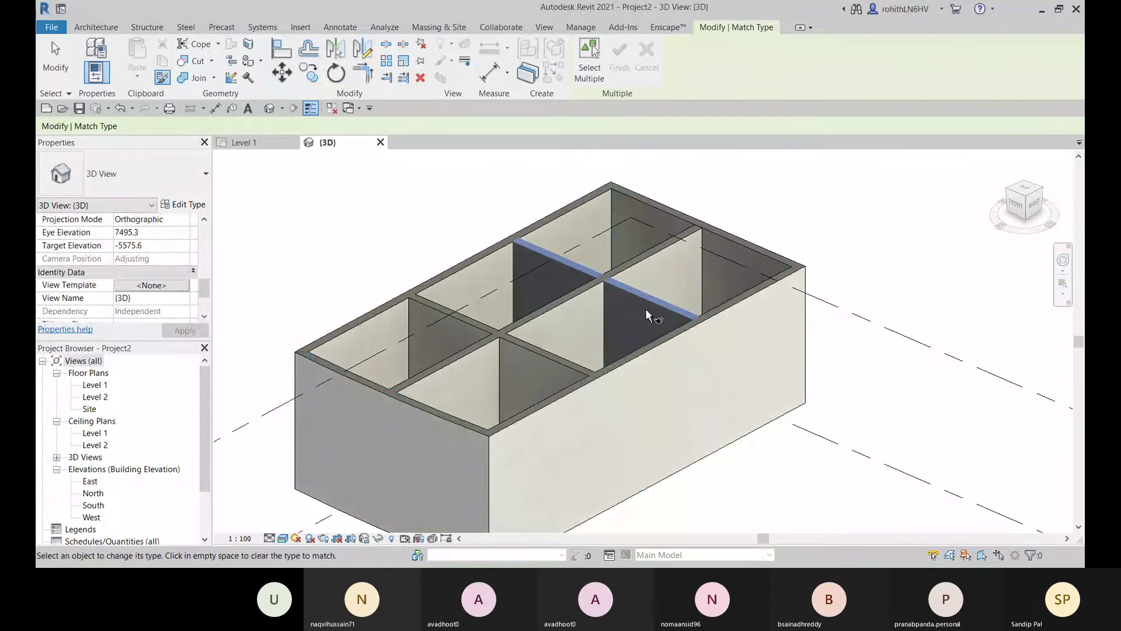
{"action": "key", "text": "Escape"}
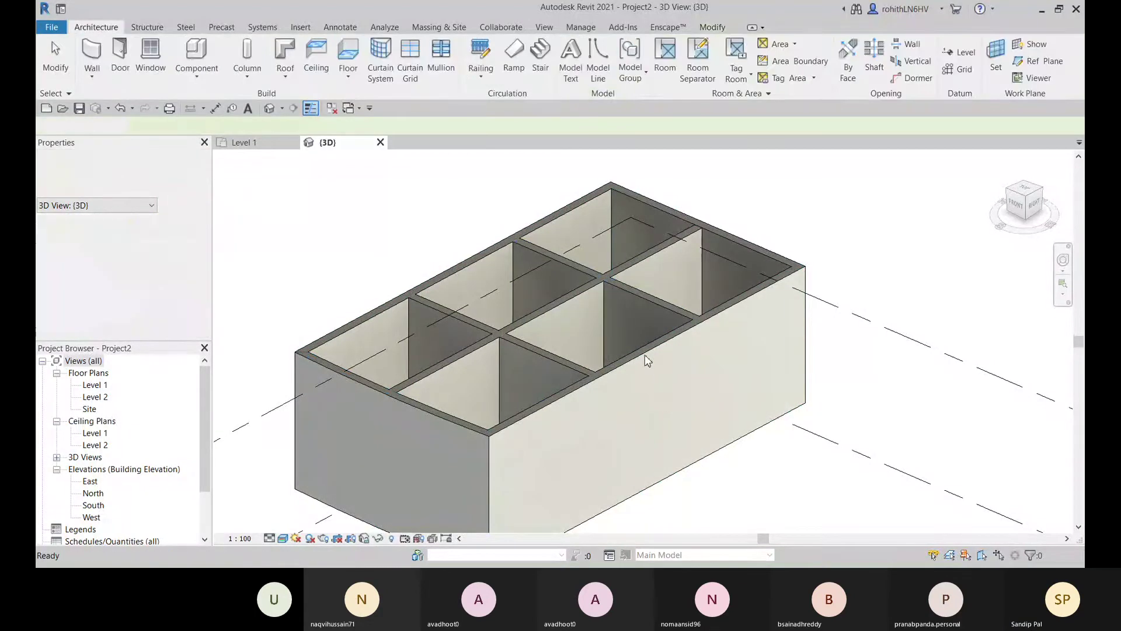
- Examine the long exterior wall's type and the available wall tools, viewing the building from several positions in 3D
{"action": "left_click", "coordinate": [561, 383]}
{"action": "middle_click_drag", "start_coordinate": [562, 383], "coordinate": [566, 355]}
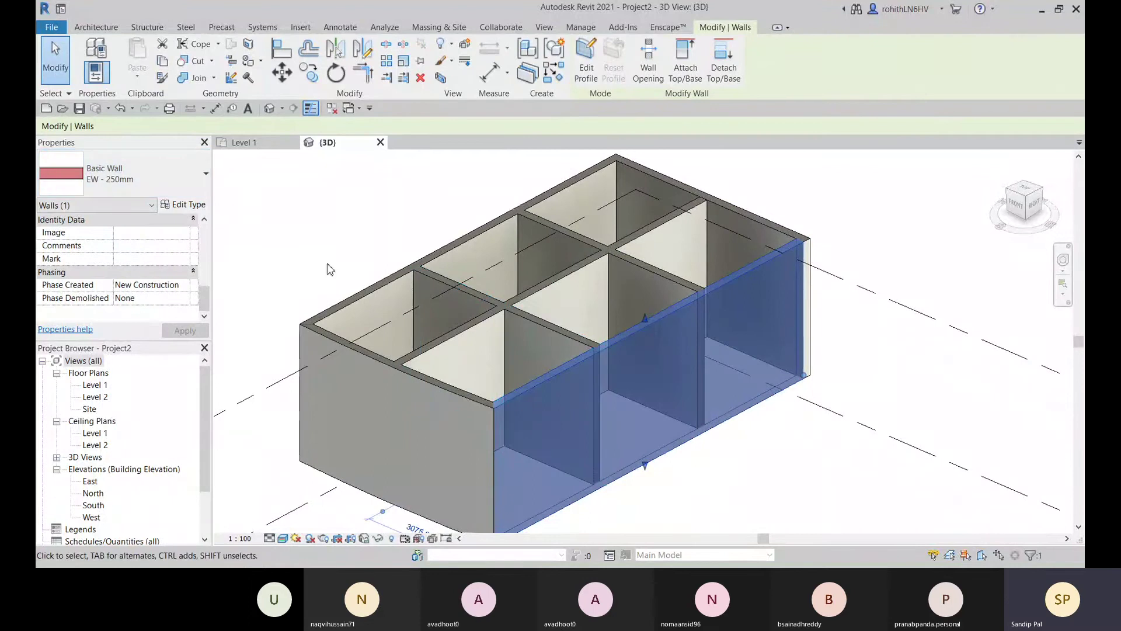
{"action": "middle_click_drag", "start_coordinate": [726, 438], "coordinate": [718, 383]}
{"action": "left_click", "coordinate": [635, 427]}
{"action": "middle_click_drag", "start_coordinate": [564, 408], "coordinate": [569, 426]}
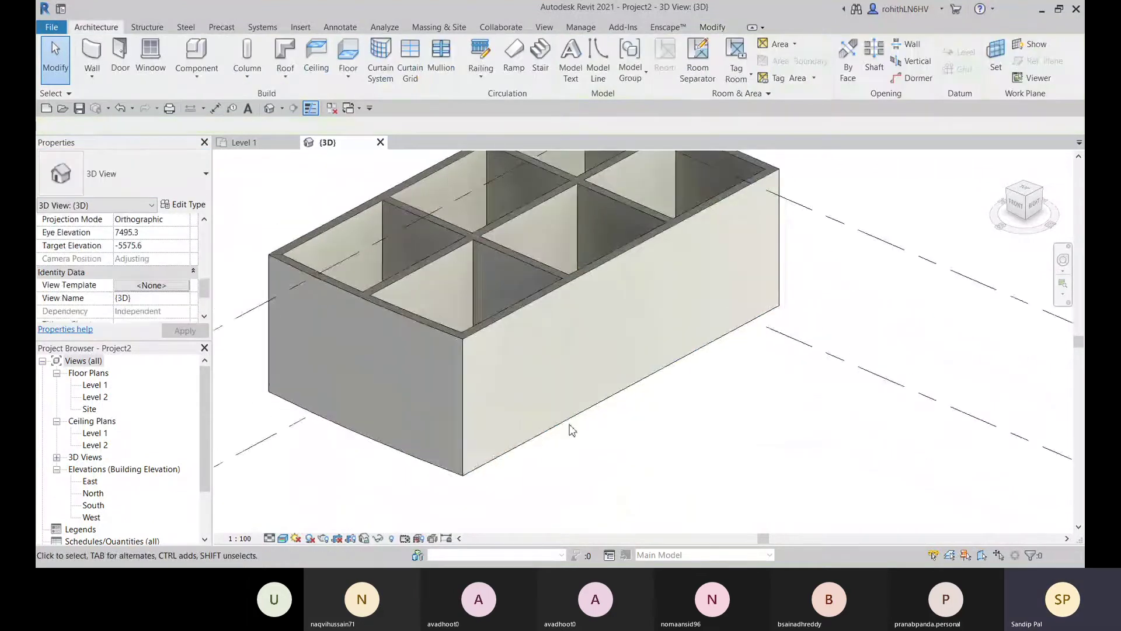
{"action": "middle_click_drag", "start_coordinate": [588, 331], "coordinate": [591, 385]}
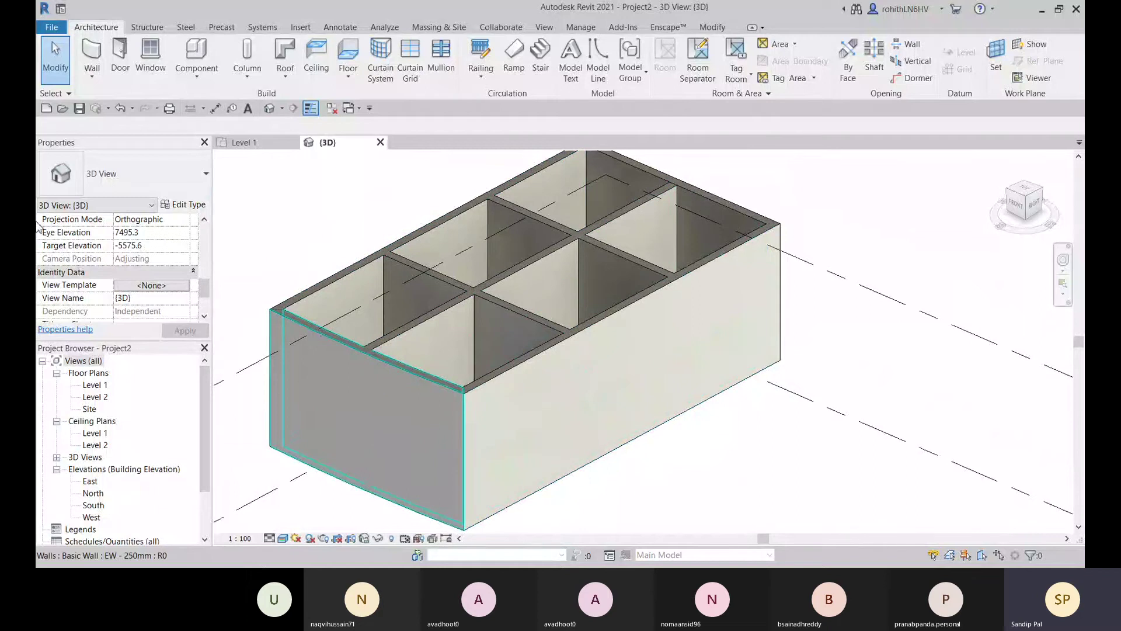
{"action": "left_click", "coordinate": [101, 80]}
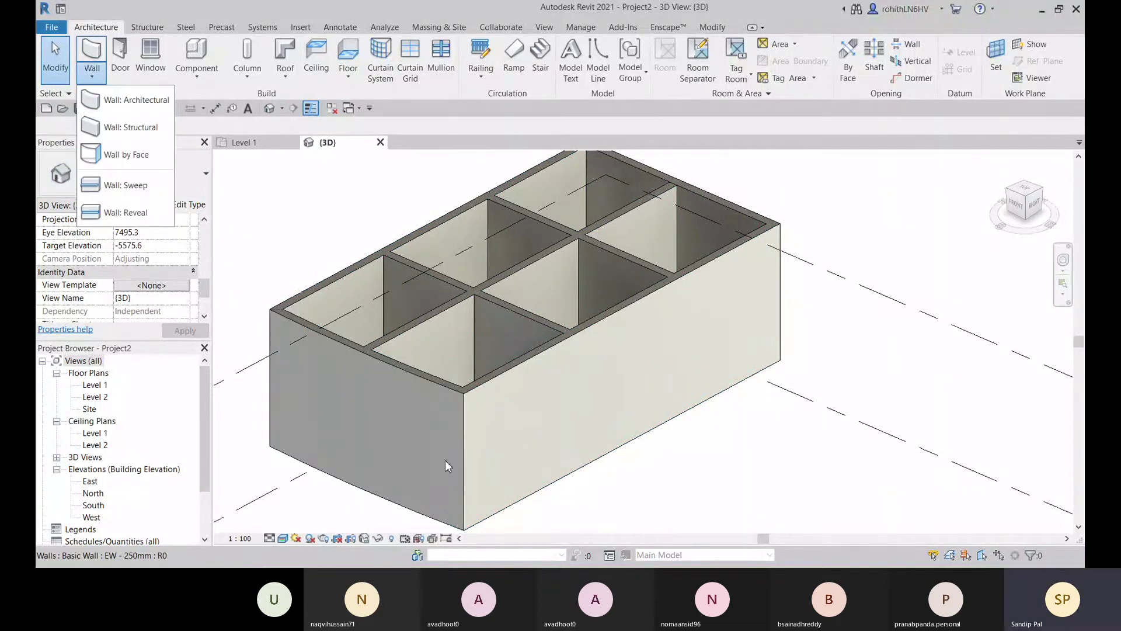
{"action": "left_click", "coordinate": [634, 490]}
{"action": "middle_click_drag", "start_coordinate": [587, 518], "coordinate": [600, 493]}
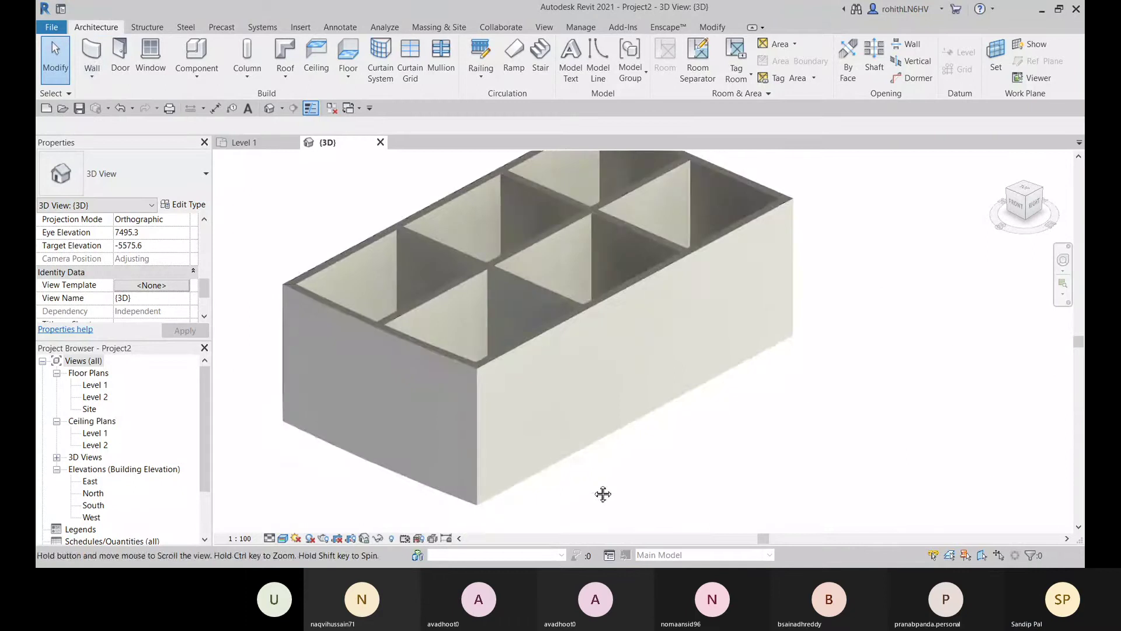
{"action": "left_click", "coordinate": [541, 381]}
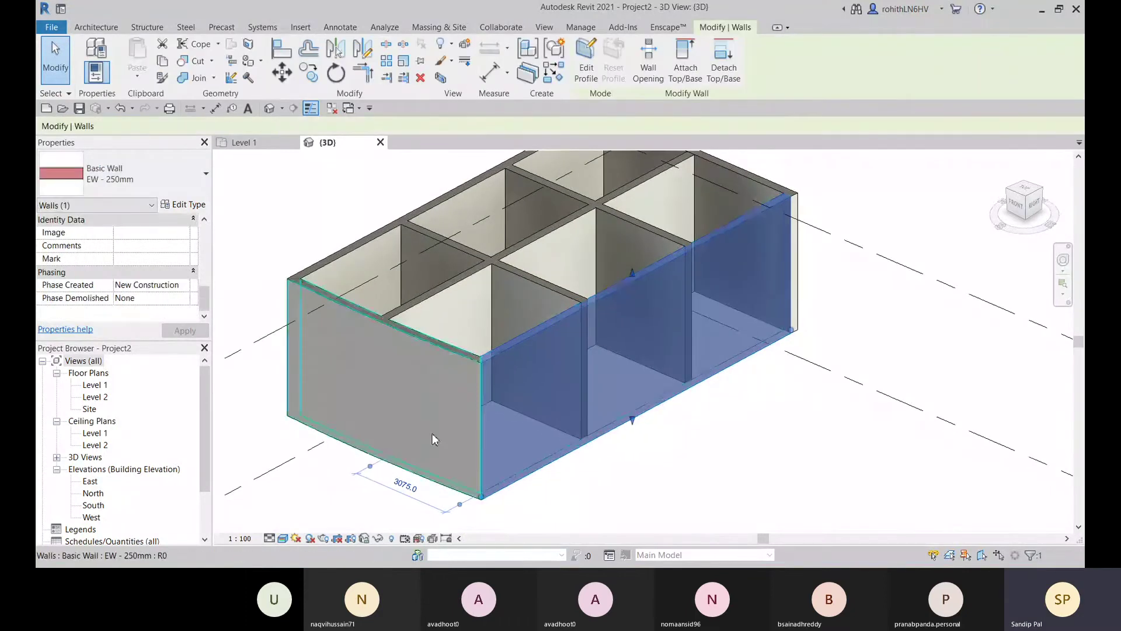
{"action": "middle_click_drag", "start_coordinate": [621, 438], "coordinate": [603, 449]}
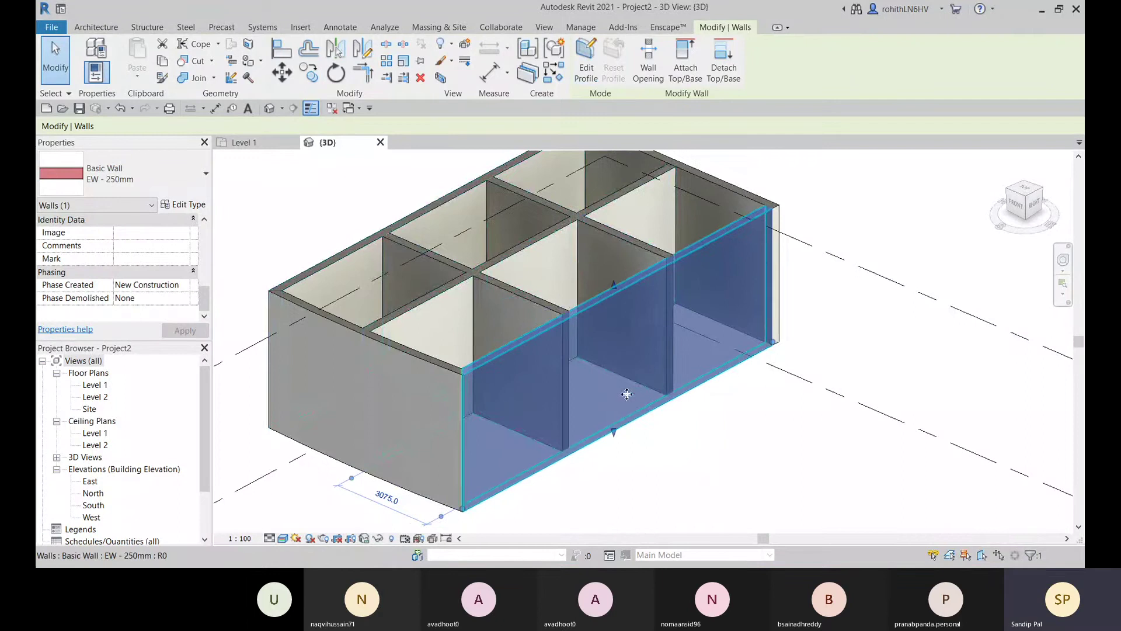
{"action": "scroll", "coordinate": [572, 374], "scroll_direction": "up", "scroll_amount": 3}
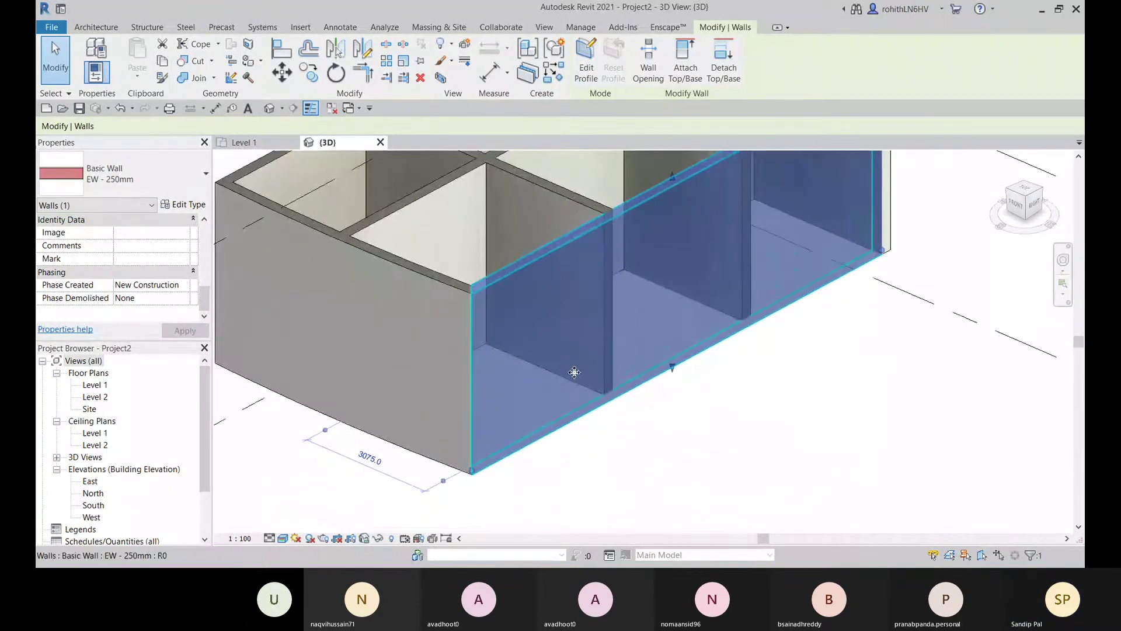
{"action": "middle_click_drag", "start_coordinate": [575, 371], "coordinate": [497, 481], "text": "shift"}
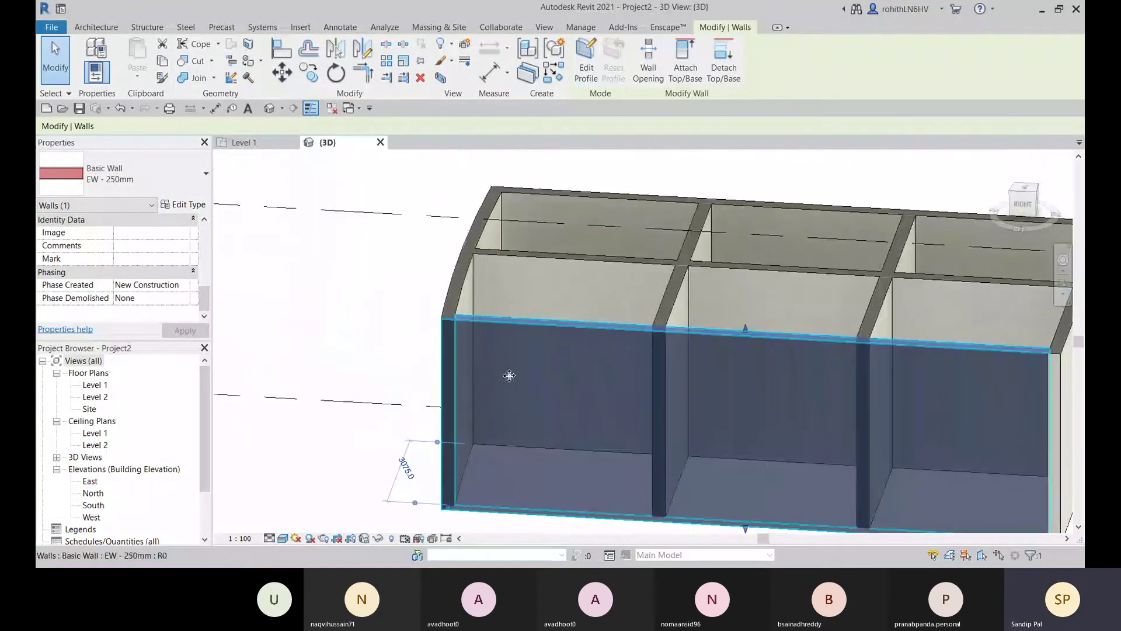
{"action": "middle_click_drag", "start_coordinate": [513, 383], "coordinate": [473, 223], "text": "shift"}
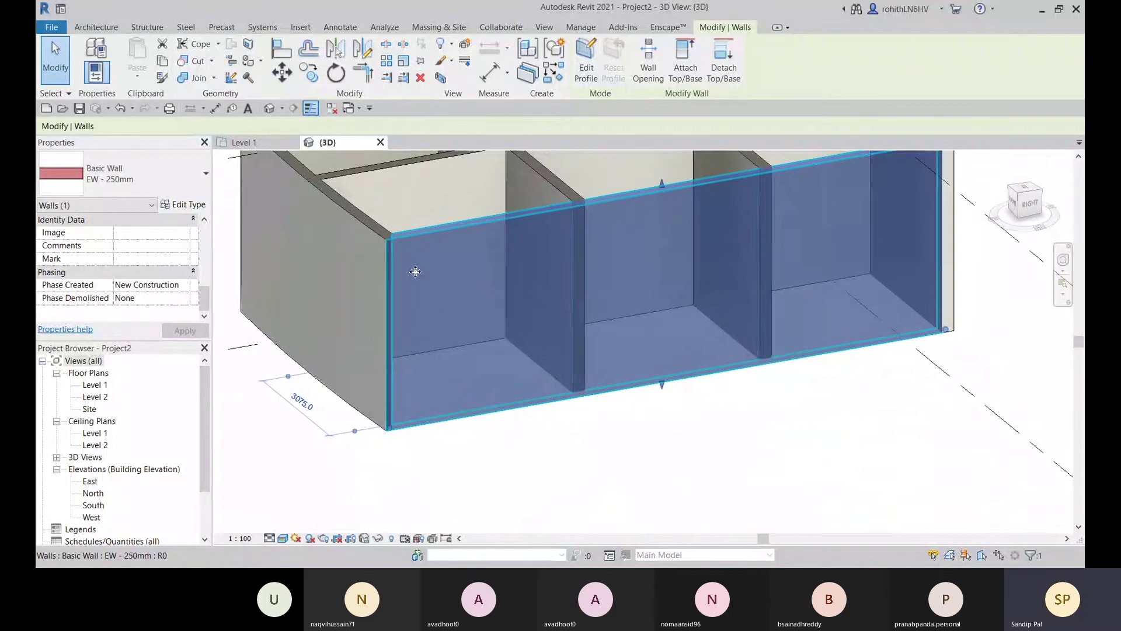
{"action": "middle_click_drag", "start_coordinate": [432, 299], "coordinate": [421, 328]}
{"action": "left_click", "coordinate": [586, 69]}
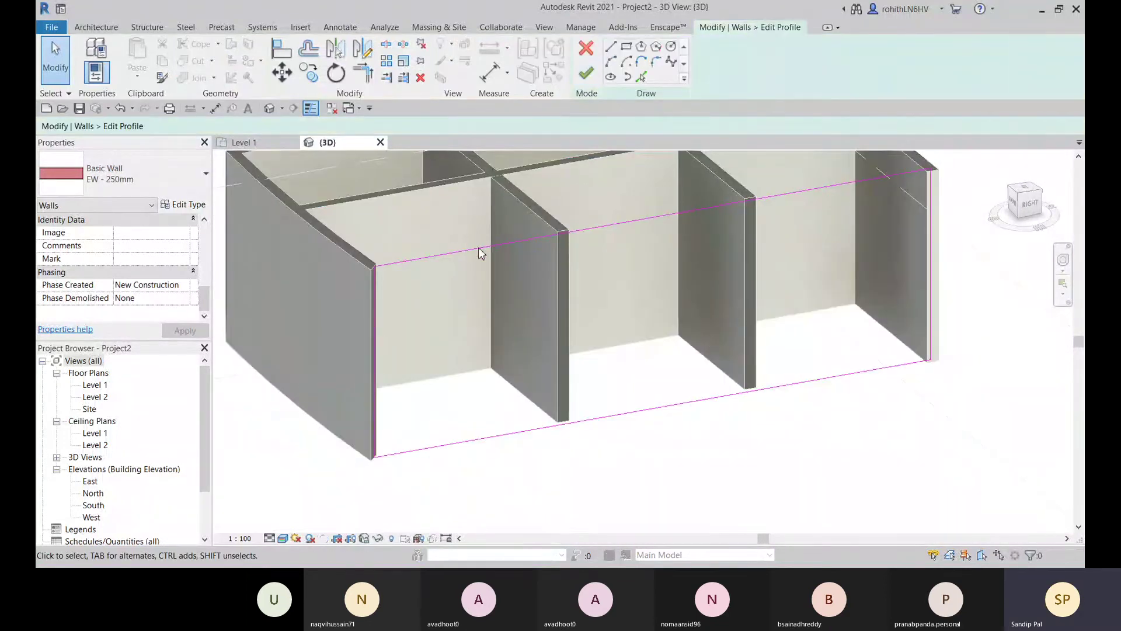
{"action": "left_click", "coordinate": [586, 48]}
{"action": "scroll", "coordinate": [435, 409], "scroll_direction": "down", "scroll_amount": 2}
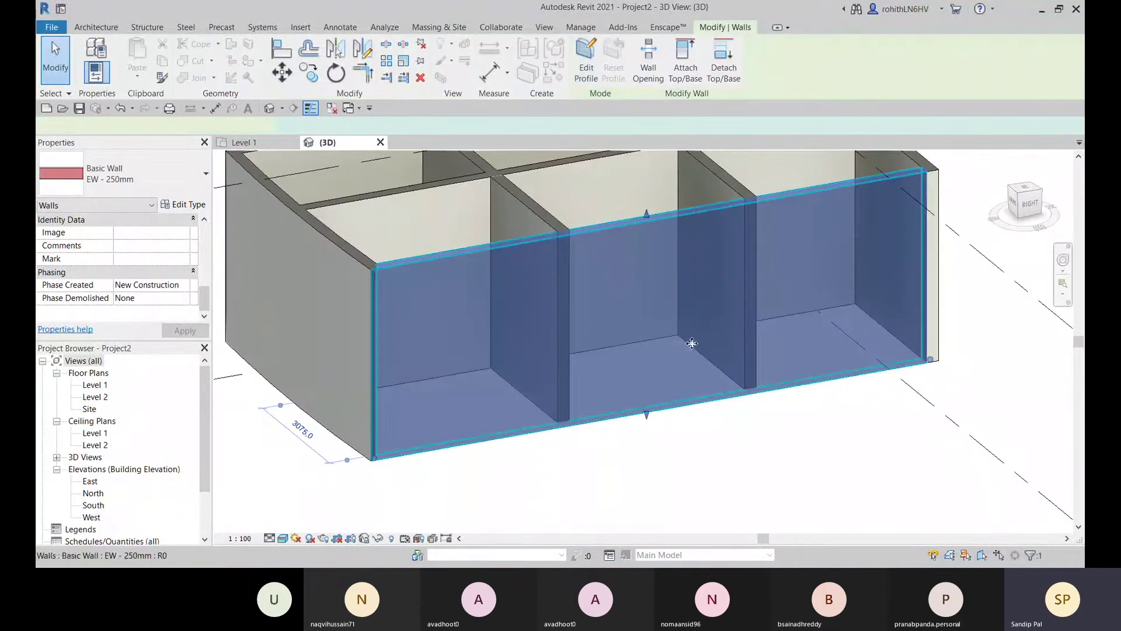
{"action": "middle_click_drag", "start_coordinate": [443, 426], "coordinate": [629, 445]}
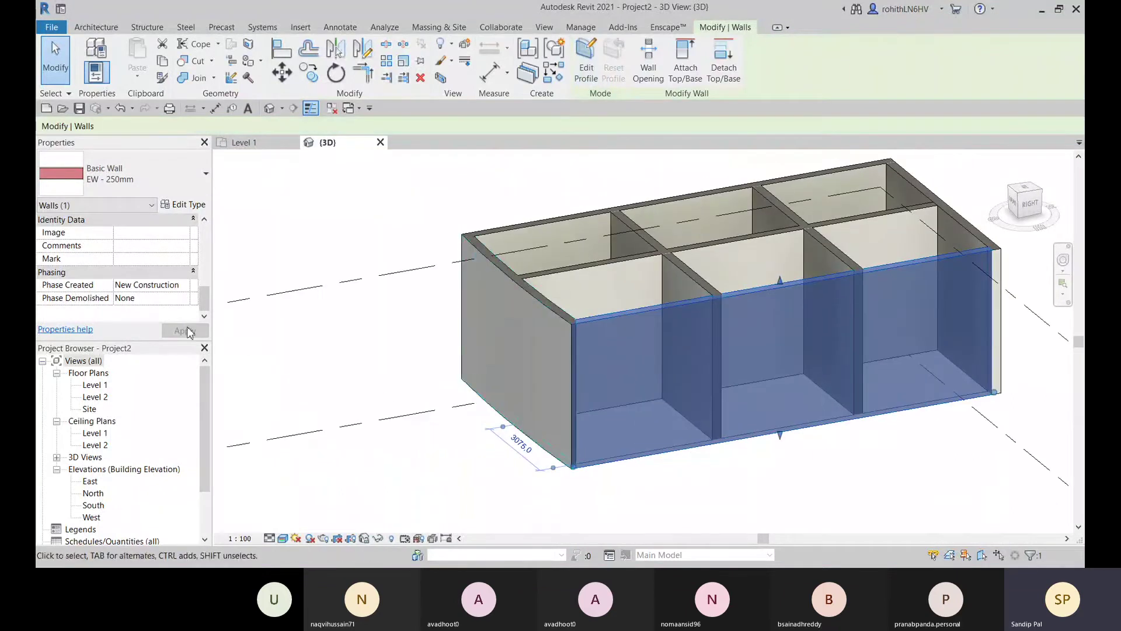
{"action": "left_click", "coordinate": [265, 257]}
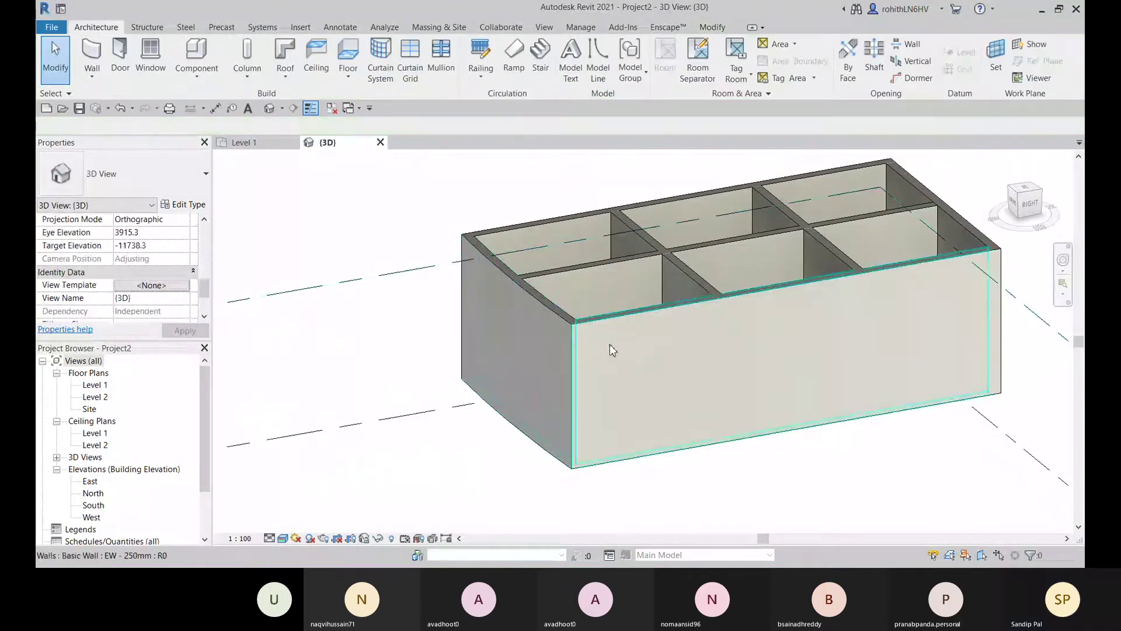
- Select the long exterior wall and examine its length, area and volume properties
{"action": "left_click", "coordinate": [610, 344]}
{"action": "scroll", "coordinate": [137, 262], "scroll_direction": "up", "scroll_amount": 5}
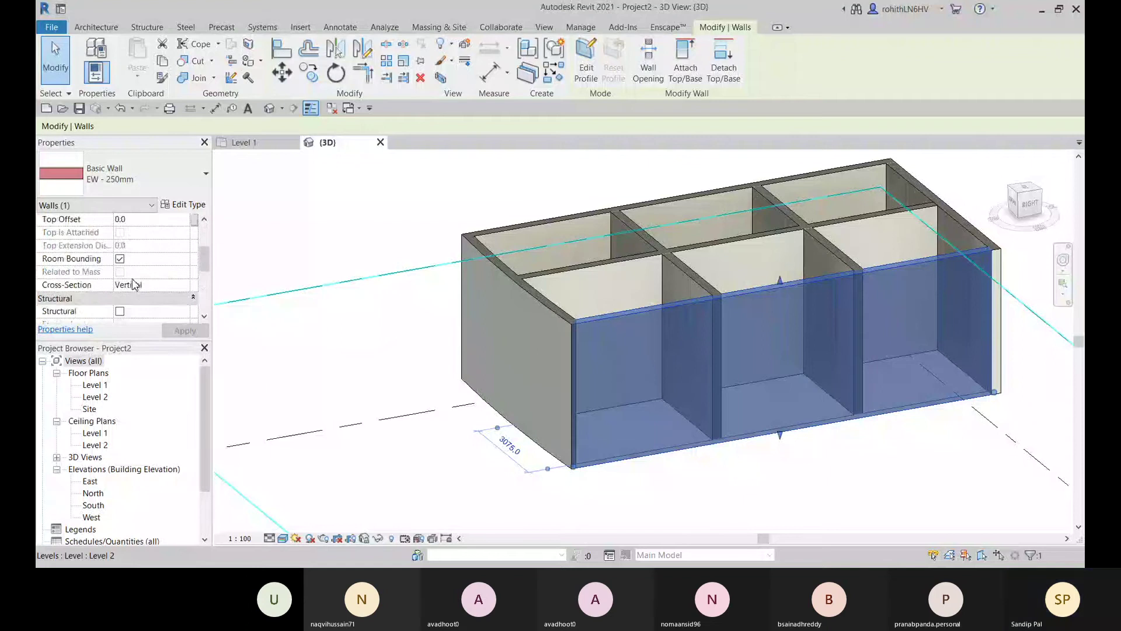
{"action": "scroll", "coordinate": [135, 284], "scroll_direction": "down", "scroll_amount": 1}
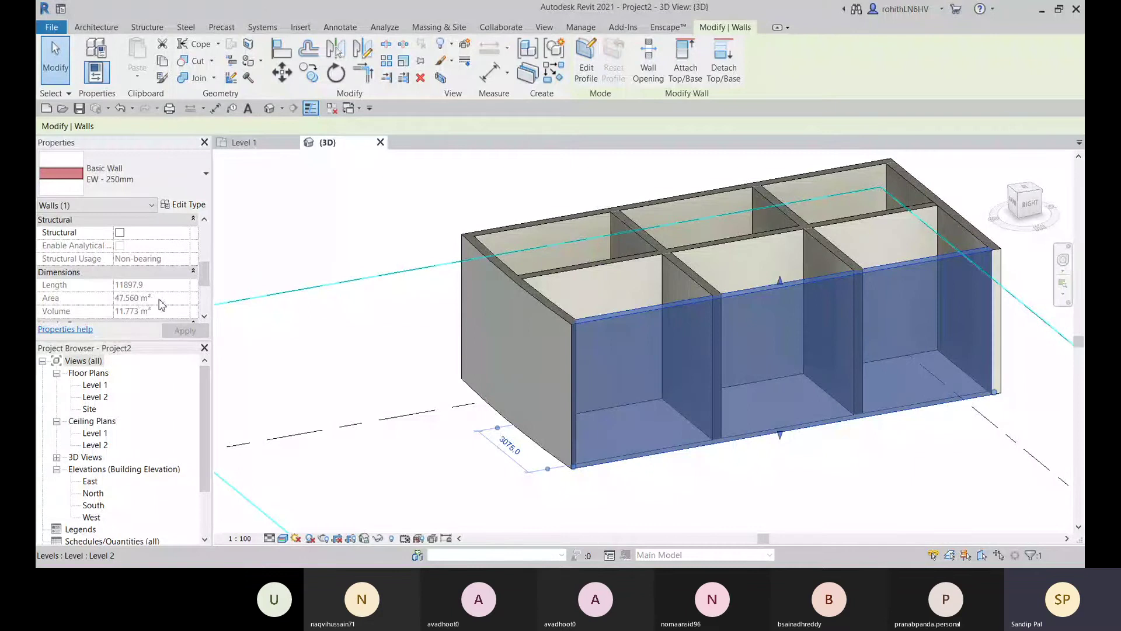
{"action": "scroll", "coordinate": [530, 329], "scroll_direction": "down", "scroll_amount": 3}
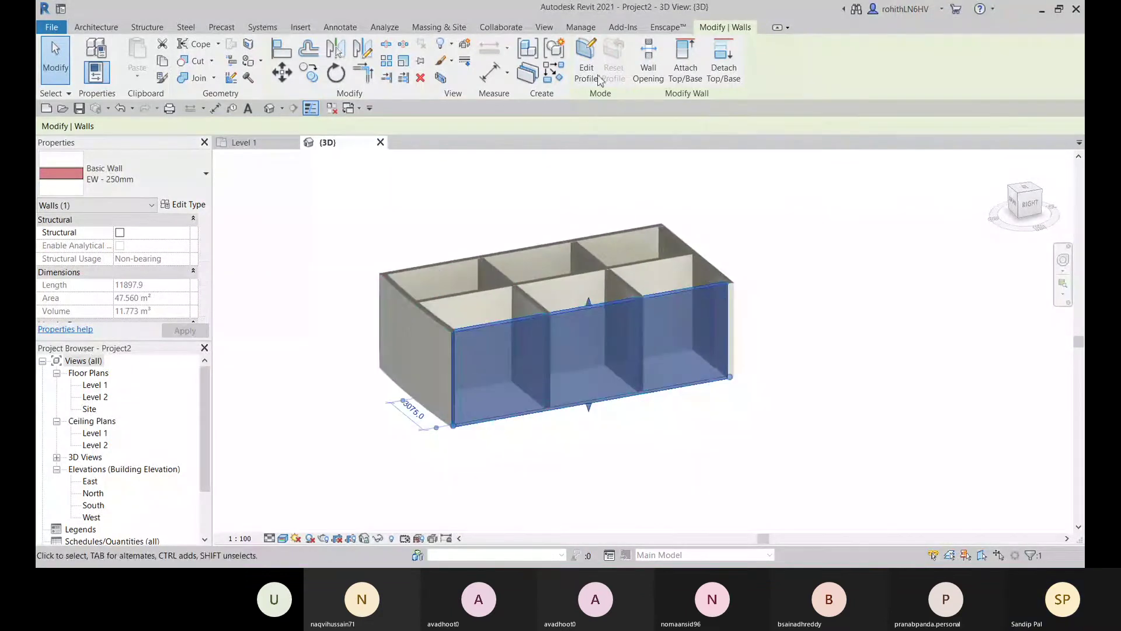
- Edit the long exterior wall's profile, raising the top line's far end to about 5041 mm above the base and removing the violated constraints
{"action": "left_click", "coordinate": [599, 80]}
{"action": "scroll", "coordinate": [559, 397], "scroll_direction": "up", "scroll_amount": 2}
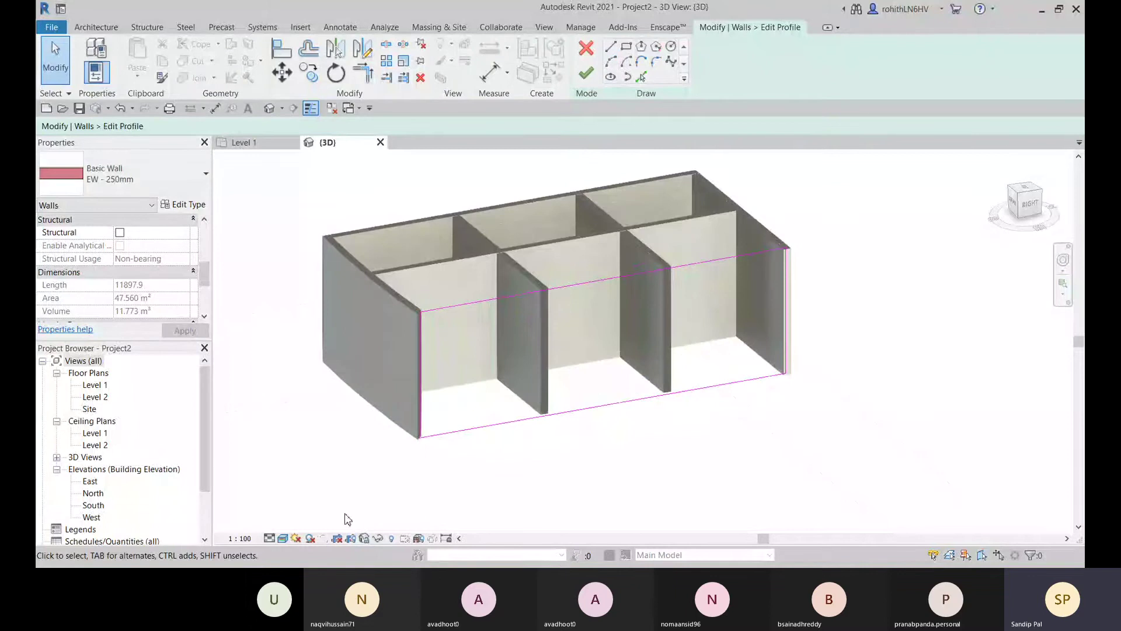
{"action": "scroll", "coordinate": [816, 249], "scroll_direction": "up", "scroll_amount": 3}
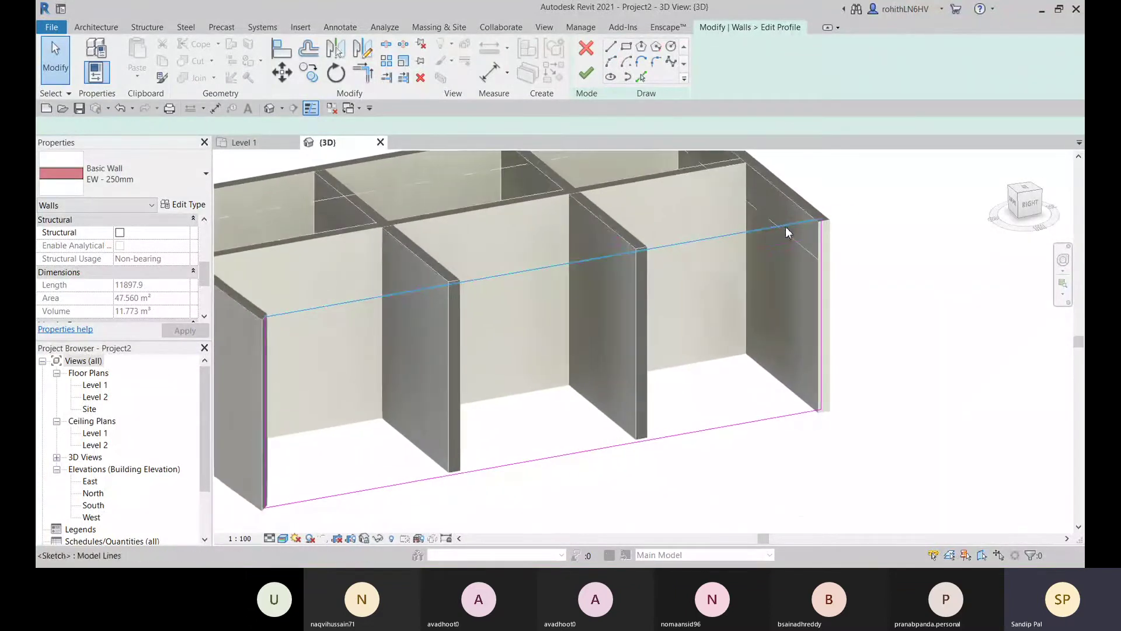
{"action": "left_click", "coordinate": [781, 232]}
{"action": "middle_click_drag", "start_coordinate": [822, 232], "coordinate": [873, 256]}
{"action": "left_click_drag", "start_coordinate": [876, 246], "coordinate": [874, 191]}
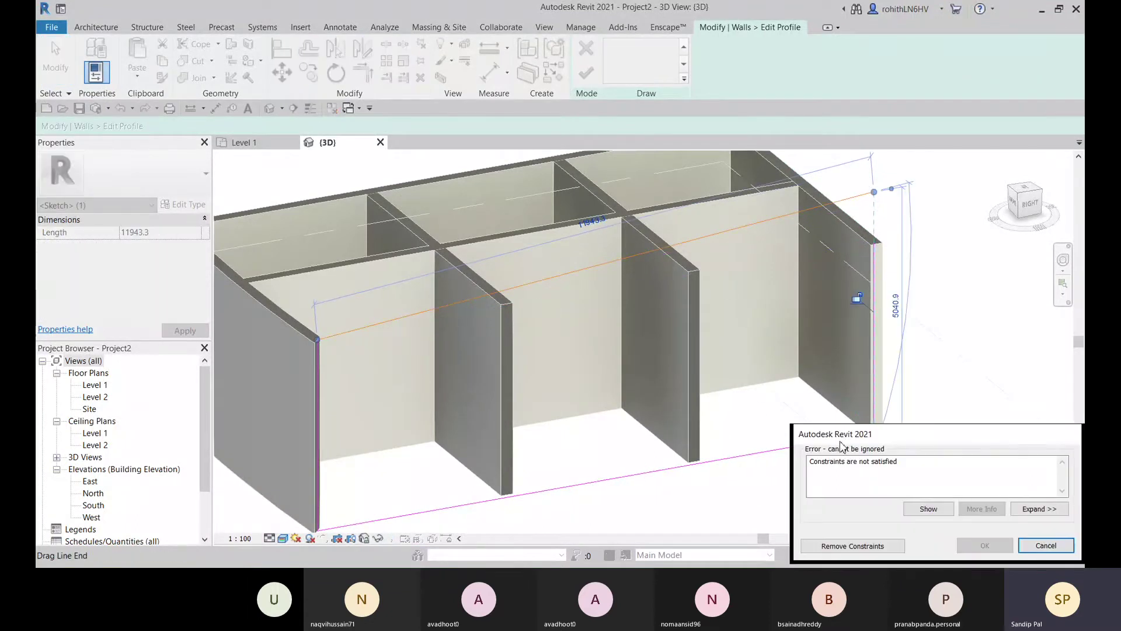
{"action": "left_click_drag", "start_coordinate": [845, 441], "coordinate": [682, 364]}
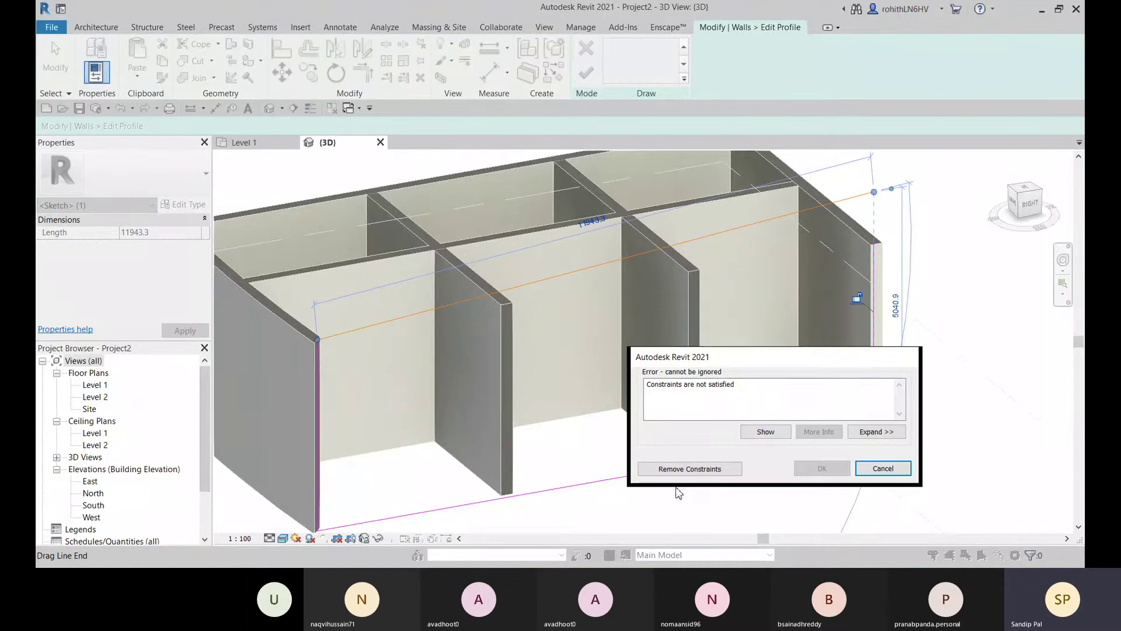
{"action": "left_click", "coordinate": [689, 469]}
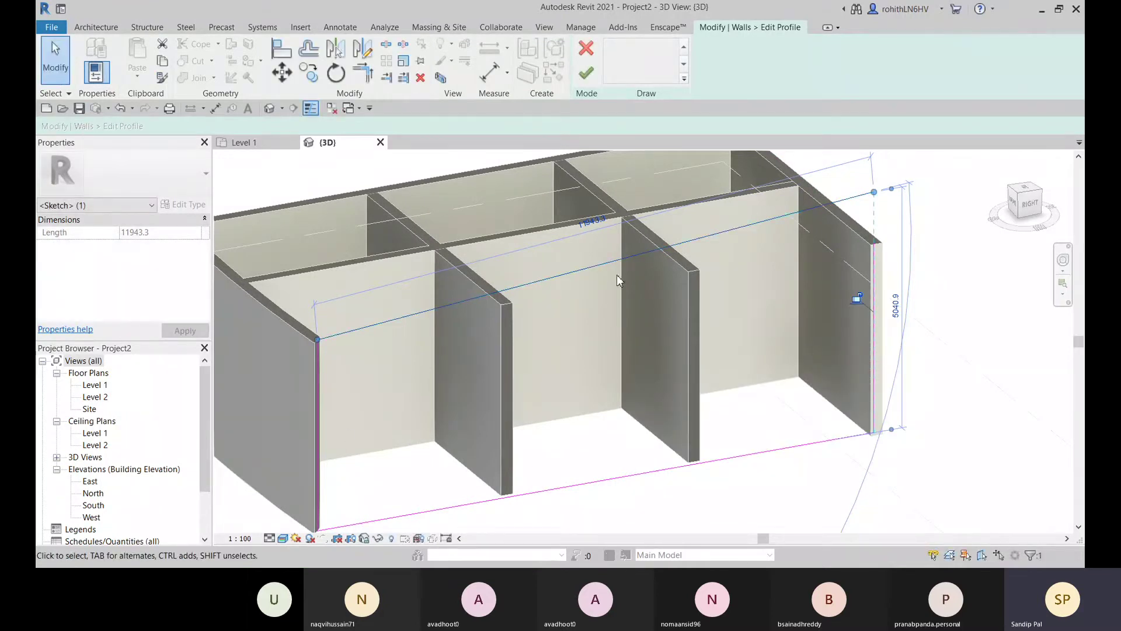
- Extend the profile's far vertical edge to the raised end of the top line to close the loop, and finish the profile edit
{"action": "left_click", "coordinate": [587, 73]}
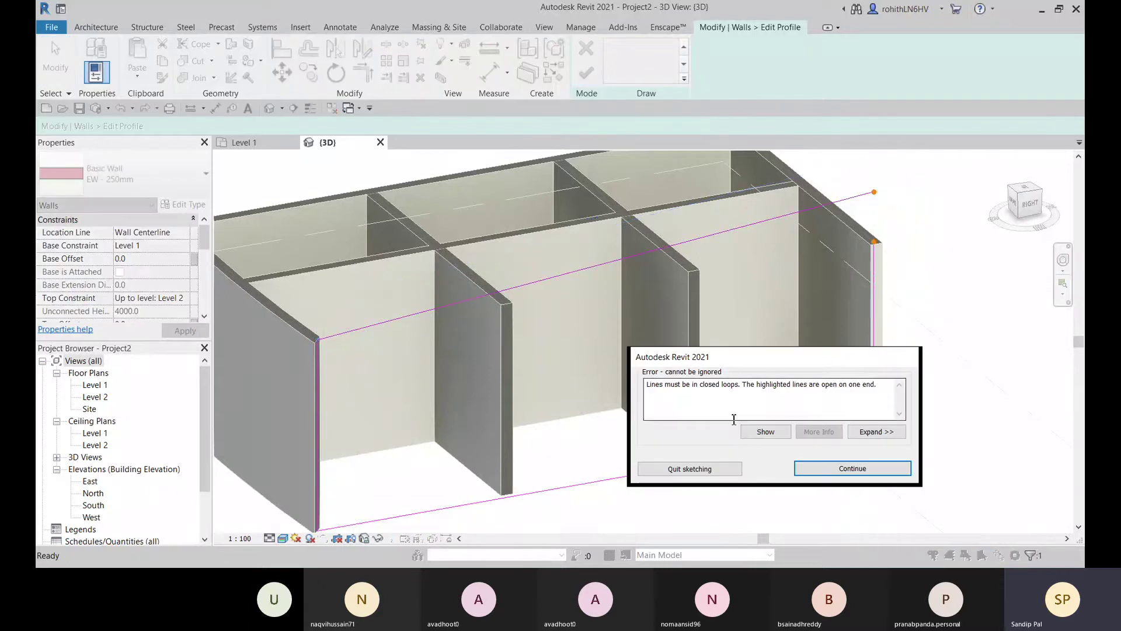
{"action": "left_click", "coordinate": [823, 473]}
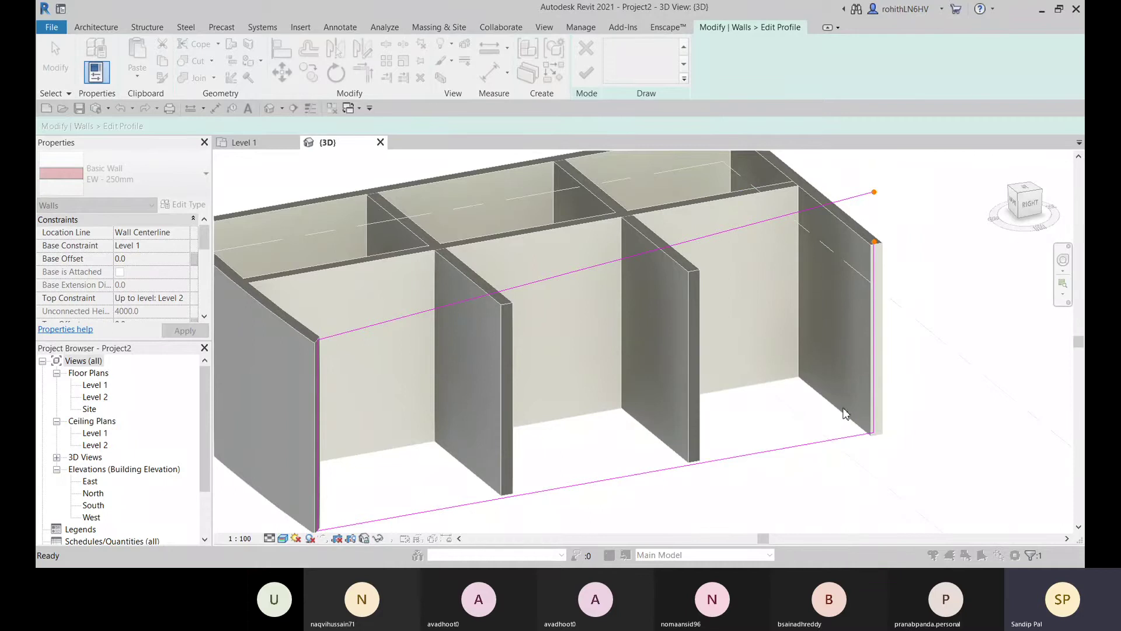
{"action": "left_click", "coordinate": [872, 251]}
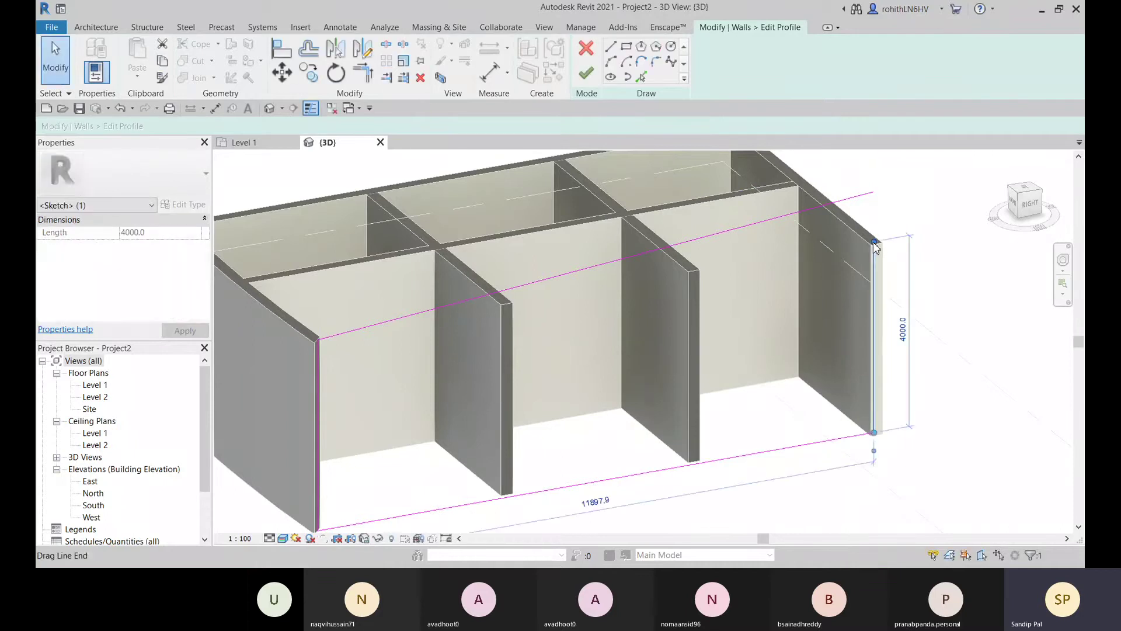
{"action": "key", "text": "Escape"}
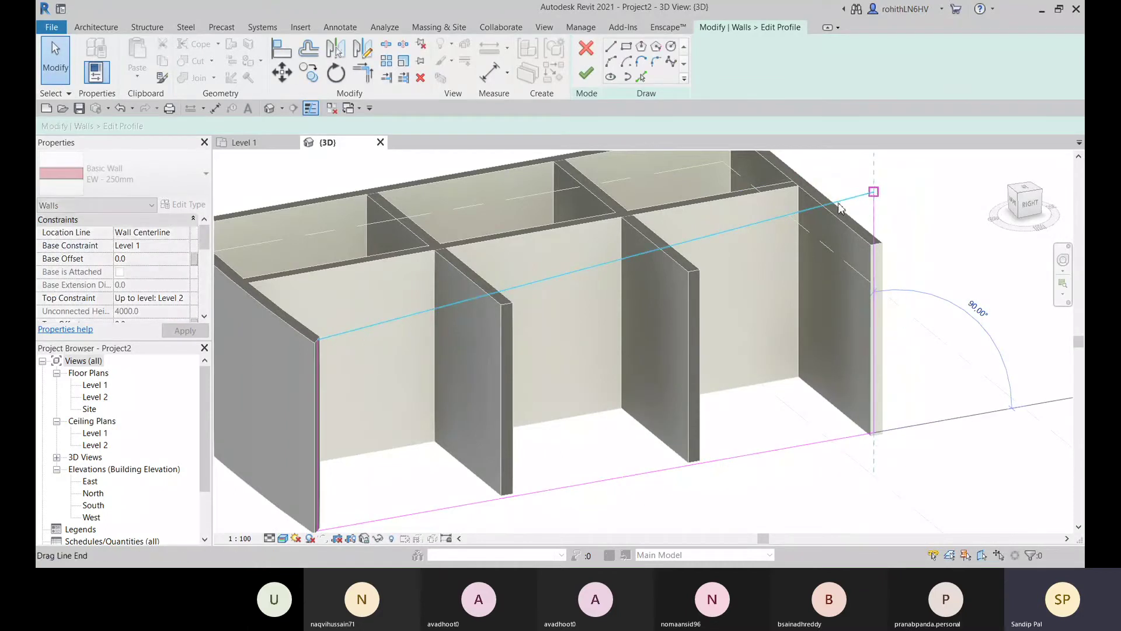
{"action": "left_click", "coordinate": [686, 261]}
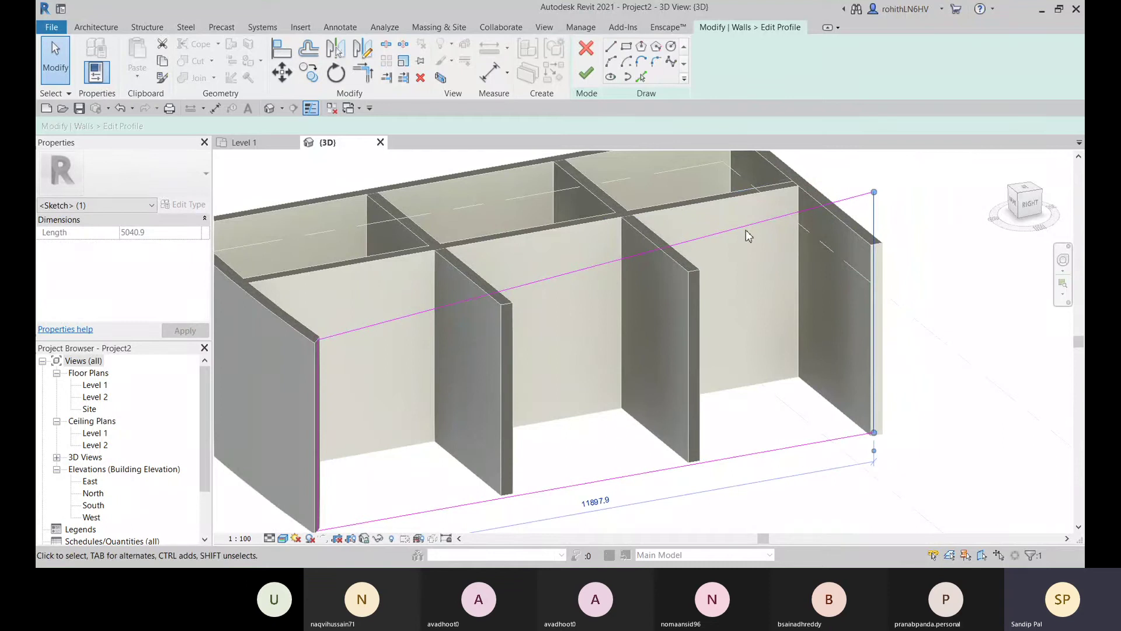
{"action": "left_click", "coordinate": [587, 73]}
- Examine the sloped wall's area and volume properties and its new shape against the neighbouring walls in 3D
{"action": "scroll", "coordinate": [623, 386], "scroll_direction": "down", "scroll_amount": 2}
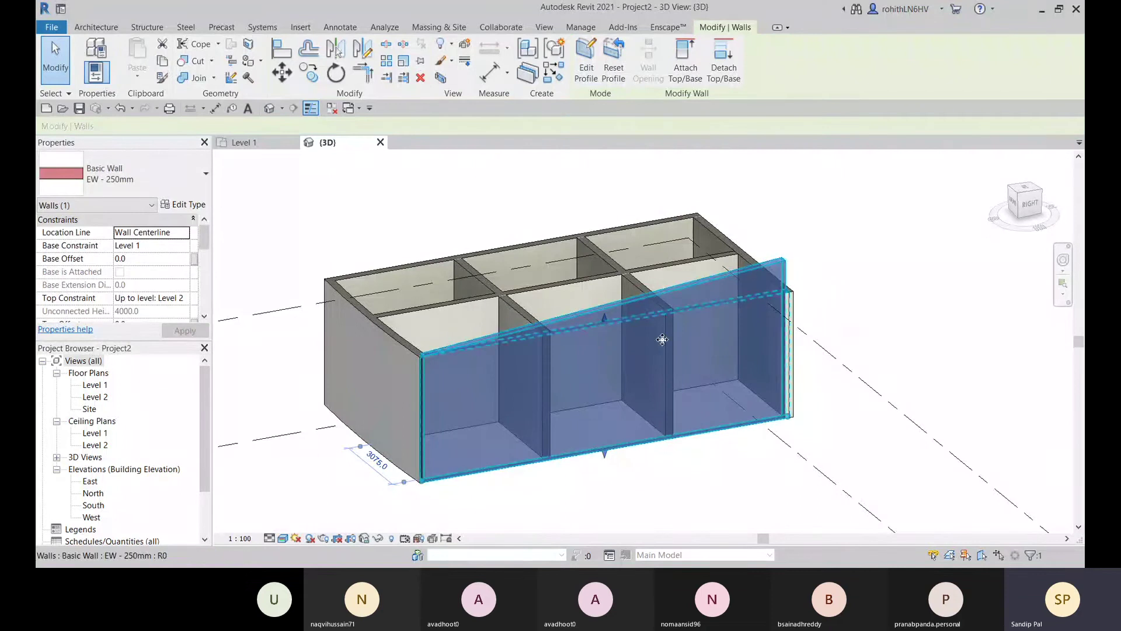
{"action": "scroll", "coordinate": [171, 272], "scroll_direction": "down", "scroll_amount": 5}
{"action": "scroll", "coordinate": [171, 273], "scroll_direction": "down", "scroll_amount": 3}
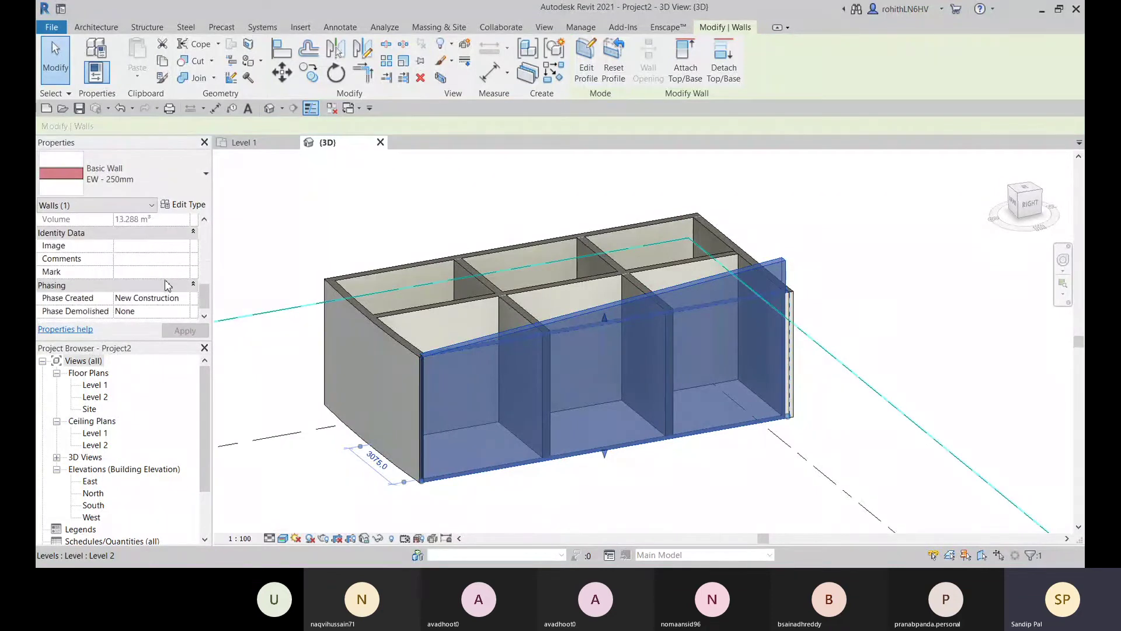
{"action": "scroll", "coordinate": [157, 280], "scroll_direction": "up", "scroll_amount": 3}
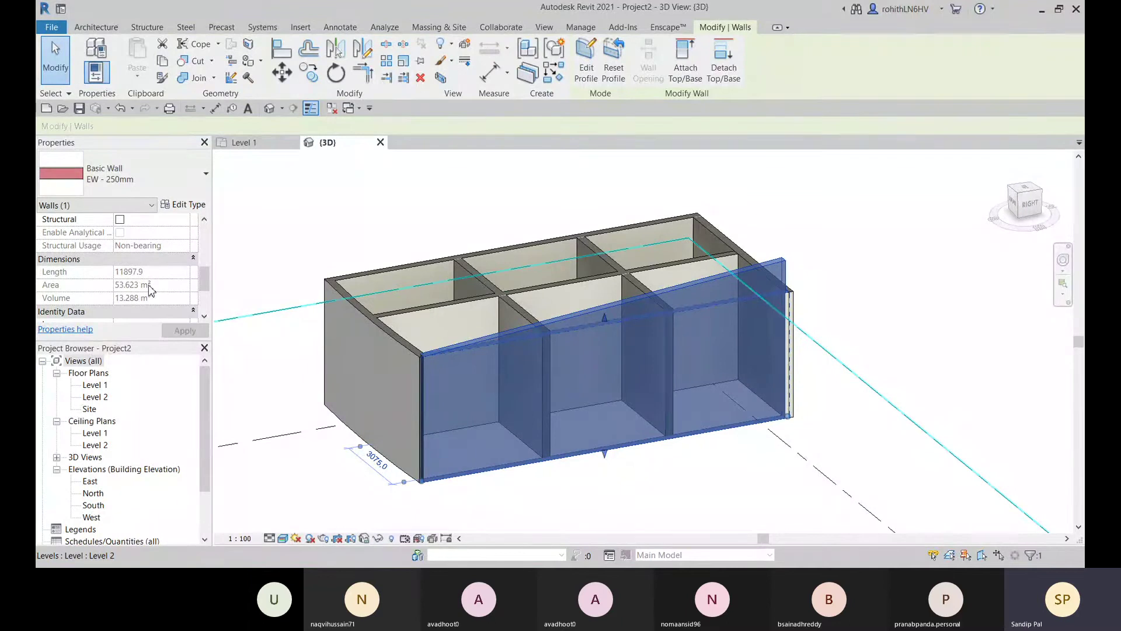
{"action": "scroll", "coordinate": [813, 325], "scroll_direction": "up", "scroll_amount": 4}
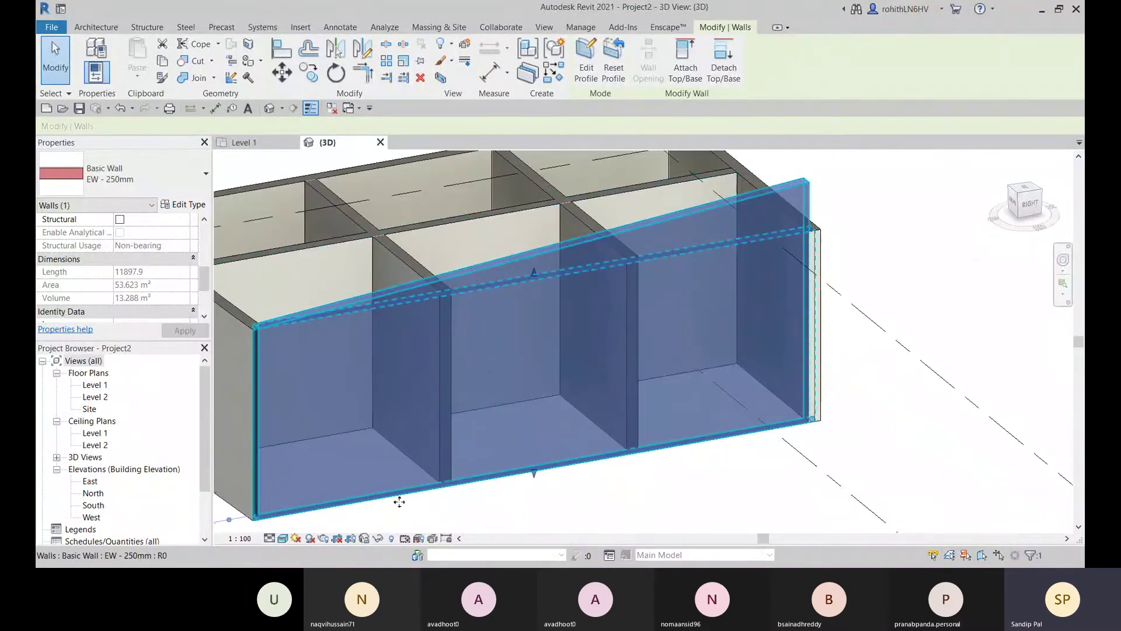
{"action": "middle_click_drag", "start_coordinate": [768, 308], "coordinate": [775, 297]}
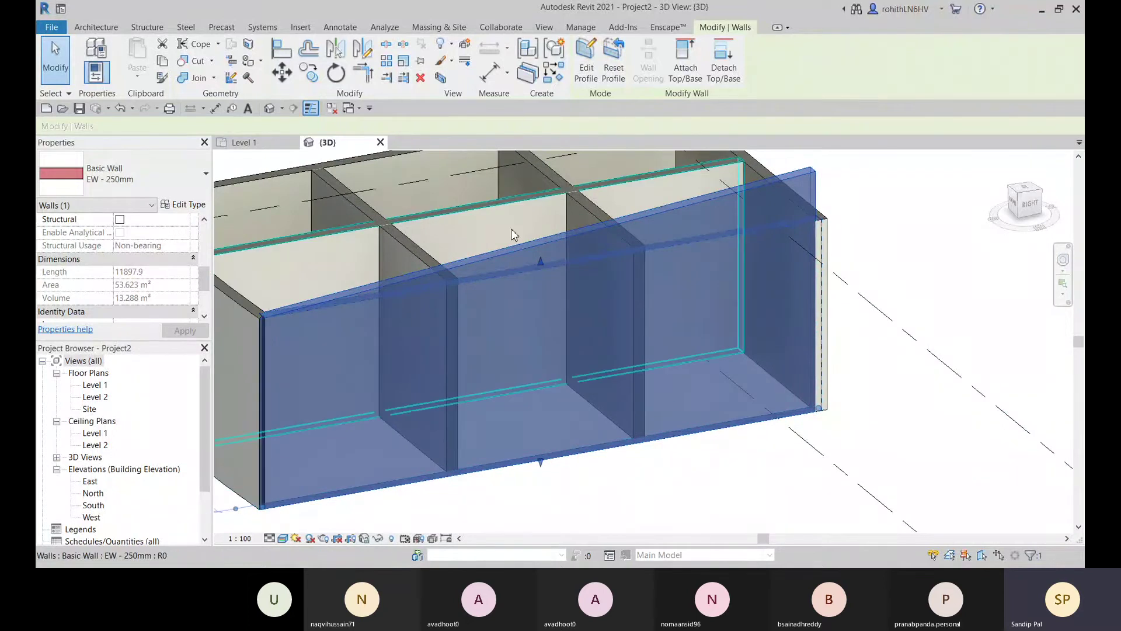
{"action": "left_click", "coordinate": [876, 263]}
{"action": "scroll", "coordinate": [648, 302], "scroll_direction": "down", "scroll_amount": 2}
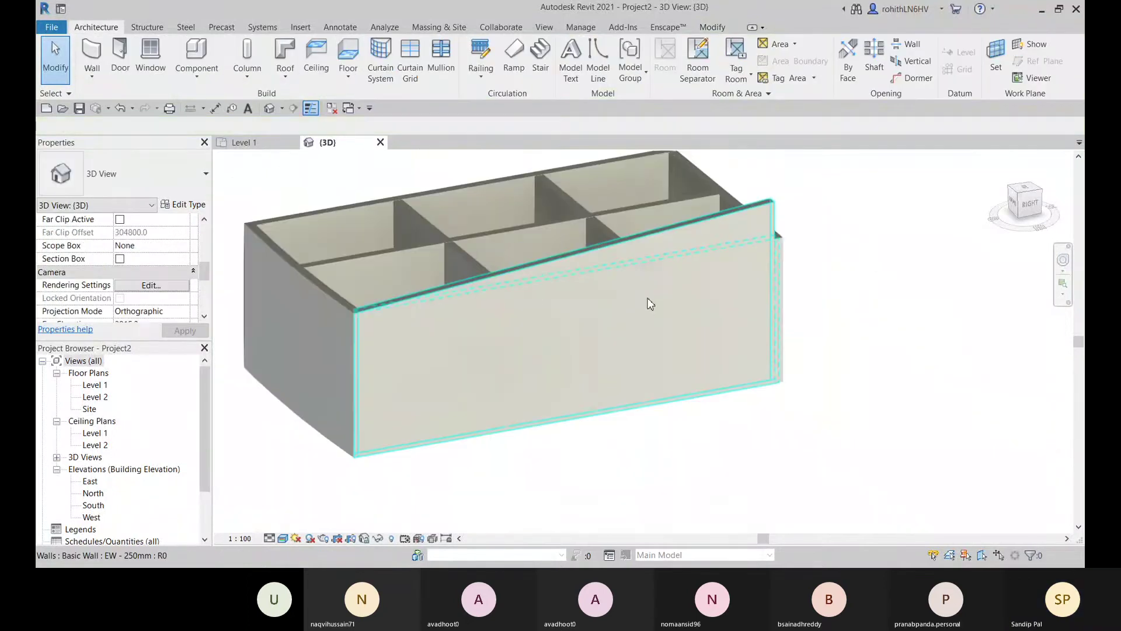
{"action": "middle_click_drag", "start_coordinate": [347, 332], "coordinate": [386, 350]}
- Reopen the sloped wall's profile and lower its raised far corner to 4000 mm, making the top line level again
{"action": "left_click", "coordinate": [489, 349]}
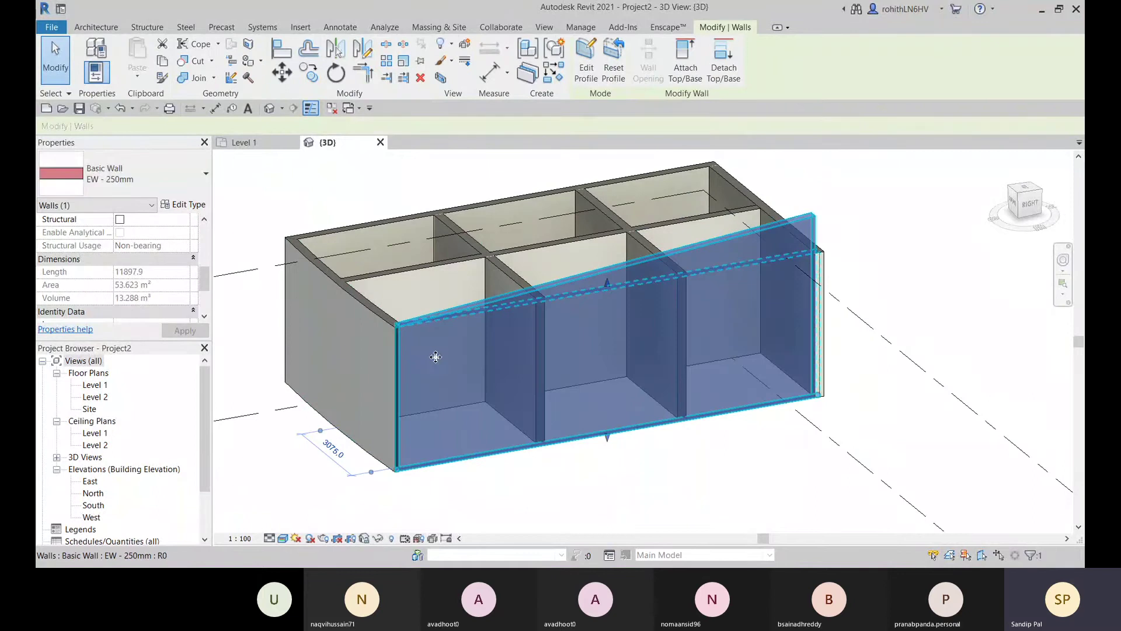
{"action": "scroll", "coordinate": [436, 356], "scroll_direction": "up", "scroll_amount": 3}
{"action": "middle_click_drag", "start_coordinate": [475, 406], "coordinate": [421, 403]}
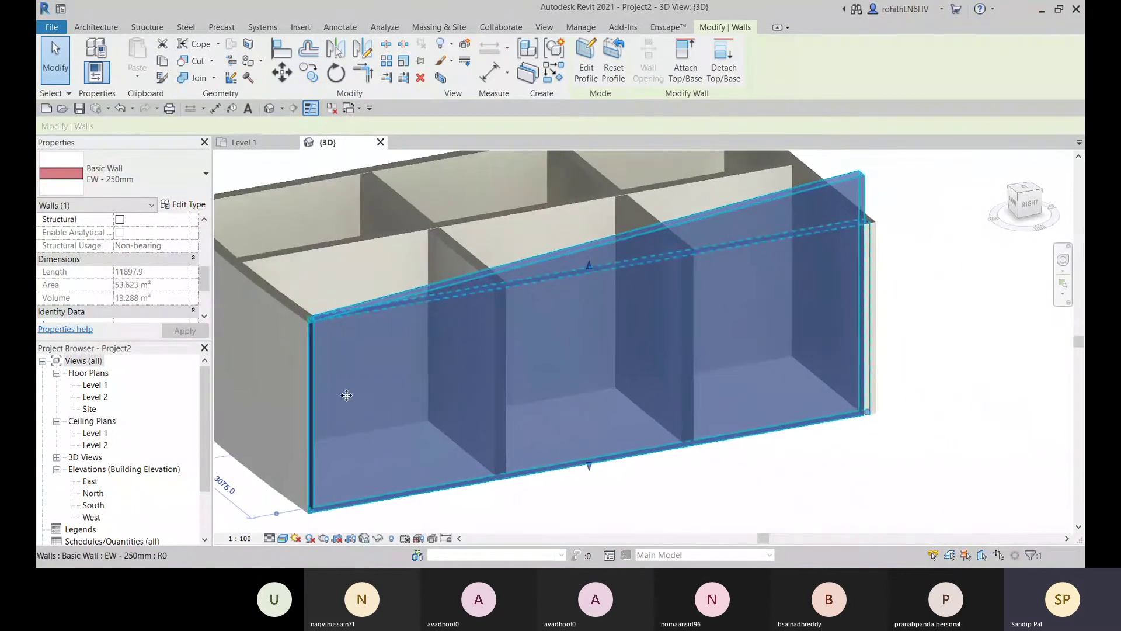
{"action": "left_click", "coordinate": [586, 59]}
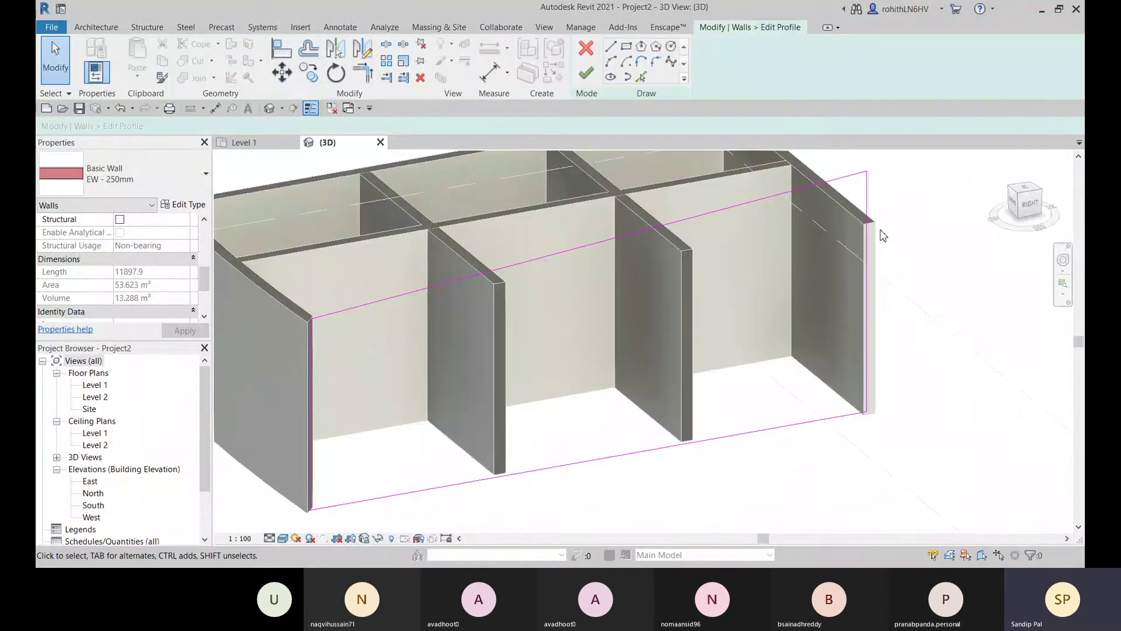
{"action": "middle_click_drag", "start_coordinate": [842, 212], "coordinate": [816, 229]}
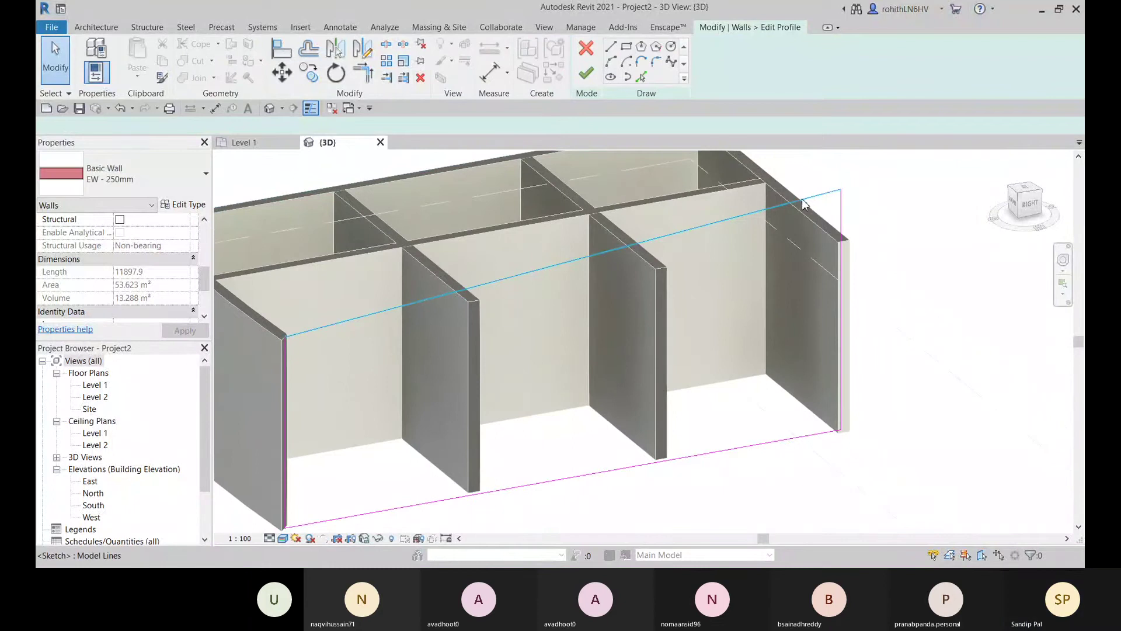
{"action": "left_click", "coordinate": [832, 193]}
{"action": "left_click_drag", "start_coordinate": [841, 203], "coordinate": [843, 239]}
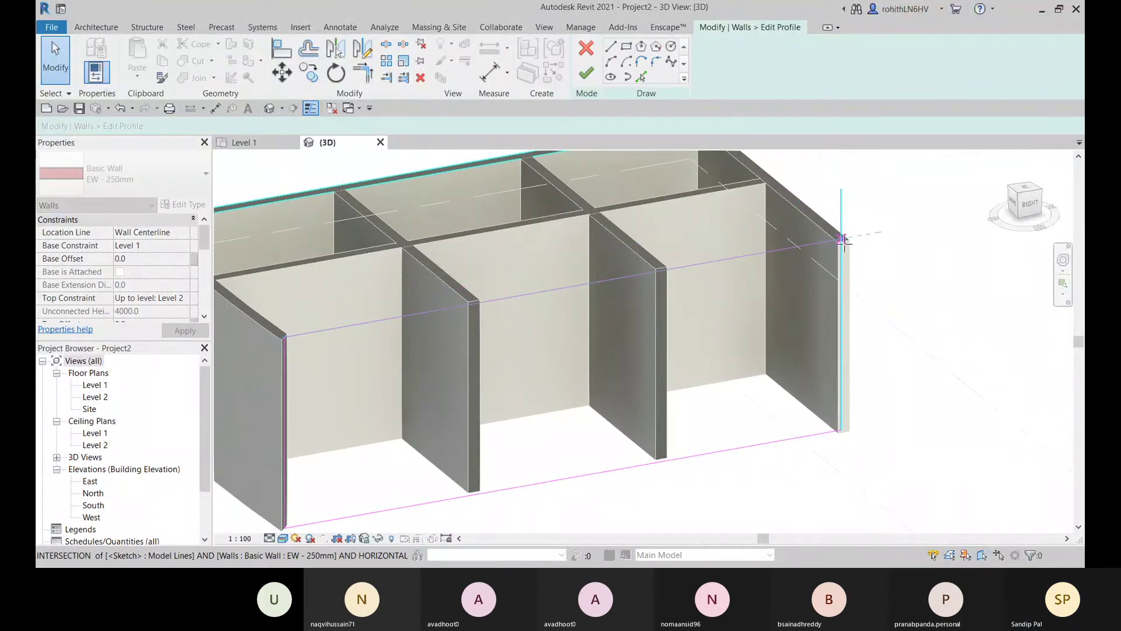
{"action": "left_click", "coordinate": [843, 201]}
{"action": "left_click_drag", "start_coordinate": [843, 193], "coordinate": [841, 240]}
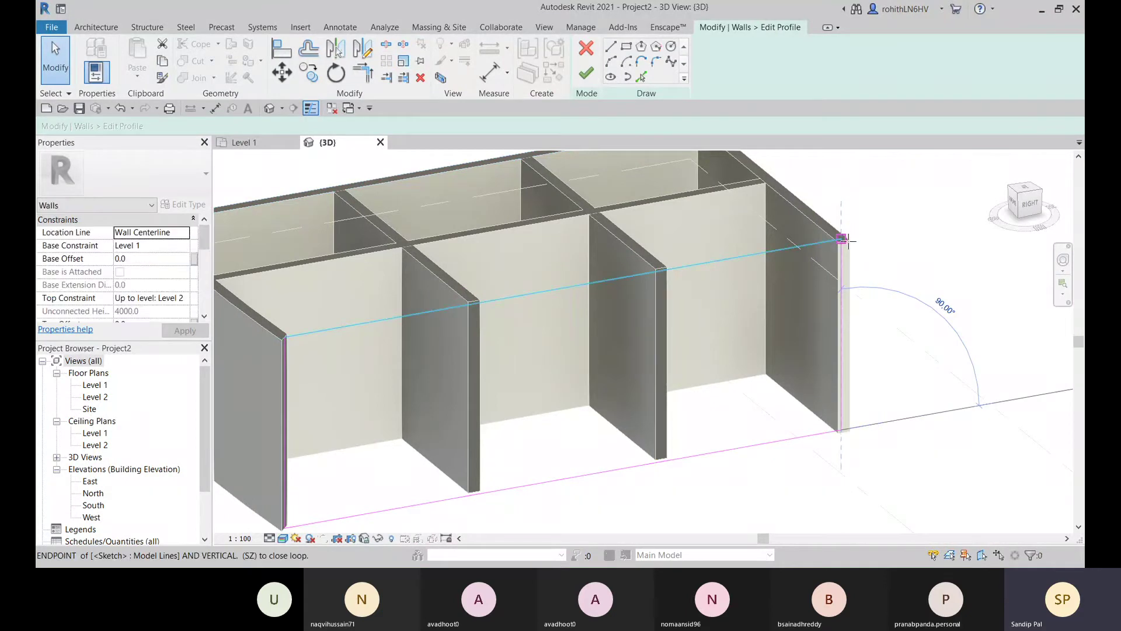
- Sketch a circle of 200 mm radius inside the wall profile, just below the top line near its near end
{"action": "middle_click_drag", "start_coordinate": [313, 324], "coordinate": [359, 296]}
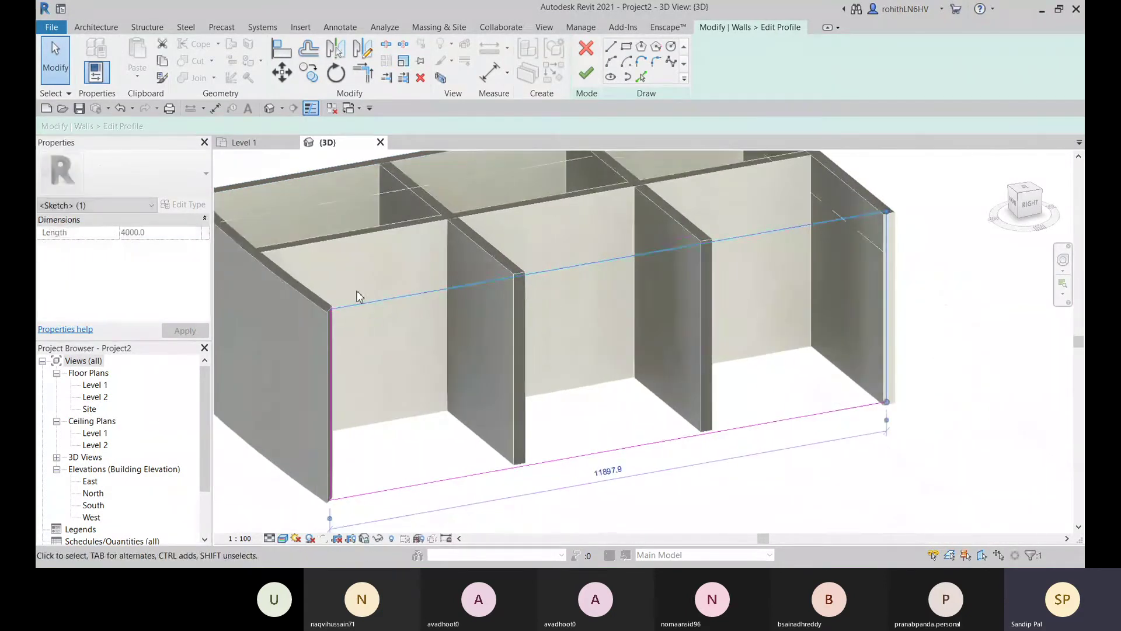
{"action": "left_click", "coordinate": [672, 47]}
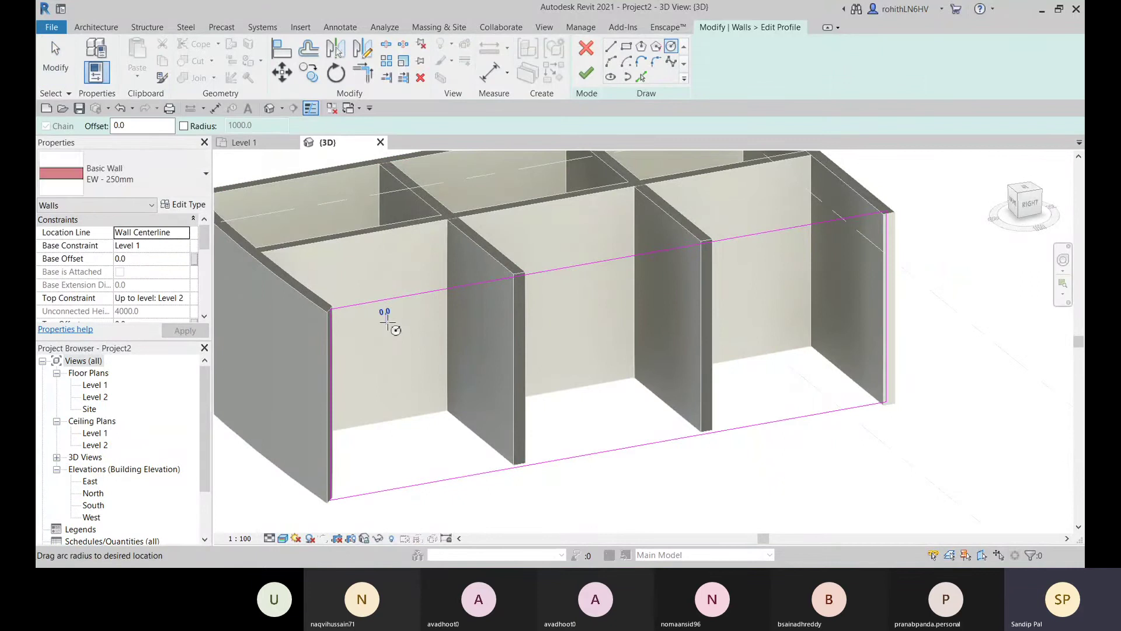
{"action": "left_click", "coordinate": [386, 320]}
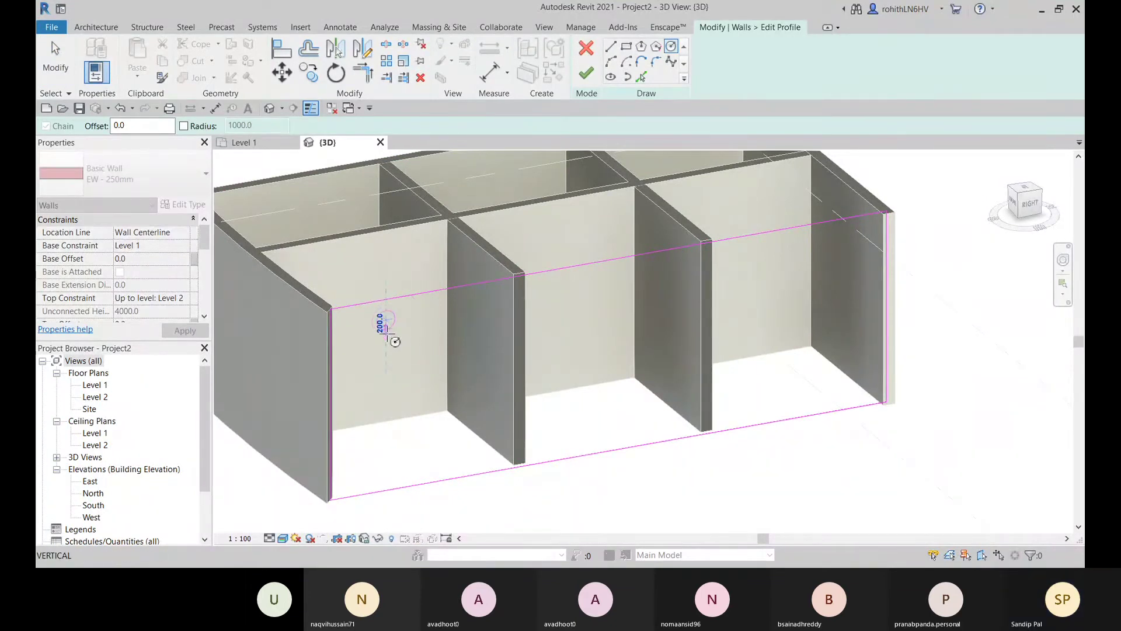
{"action": "left_click", "coordinate": [386, 330]}
{"action": "scroll", "coordinate": [403, 326], "scroll_direction": "up", "scroll_amount": 3}
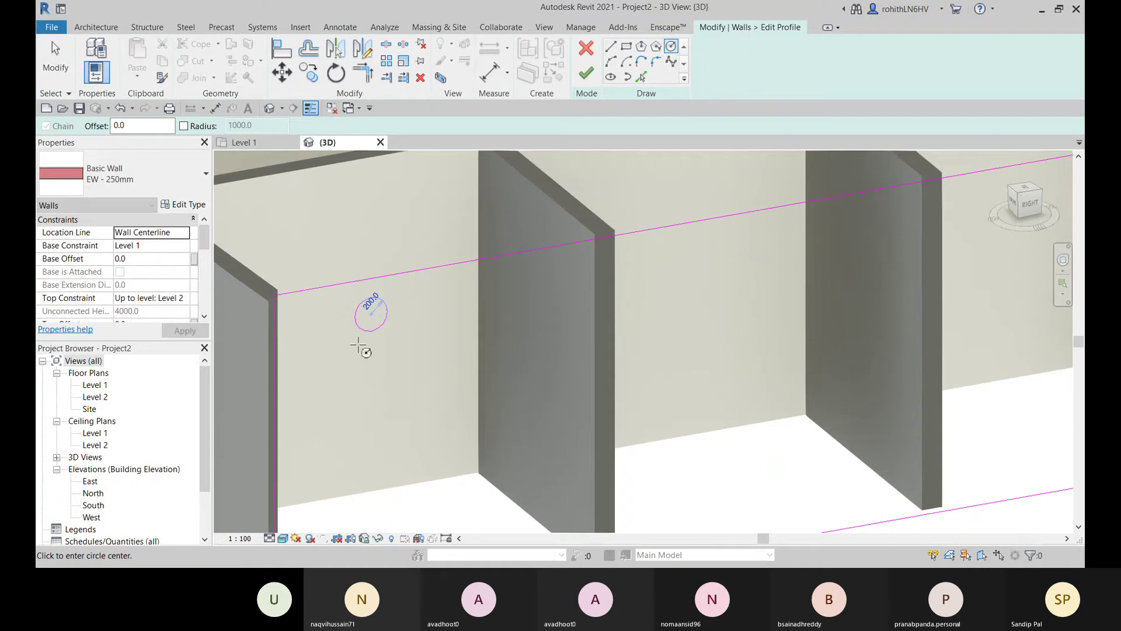
- Finish the profile edit to cut the sketched circular opening through the long exterior wall
{"action": "scroll", "coordinate": [201, 291], "scroll_direction": "down", "scroll_amount": 10}
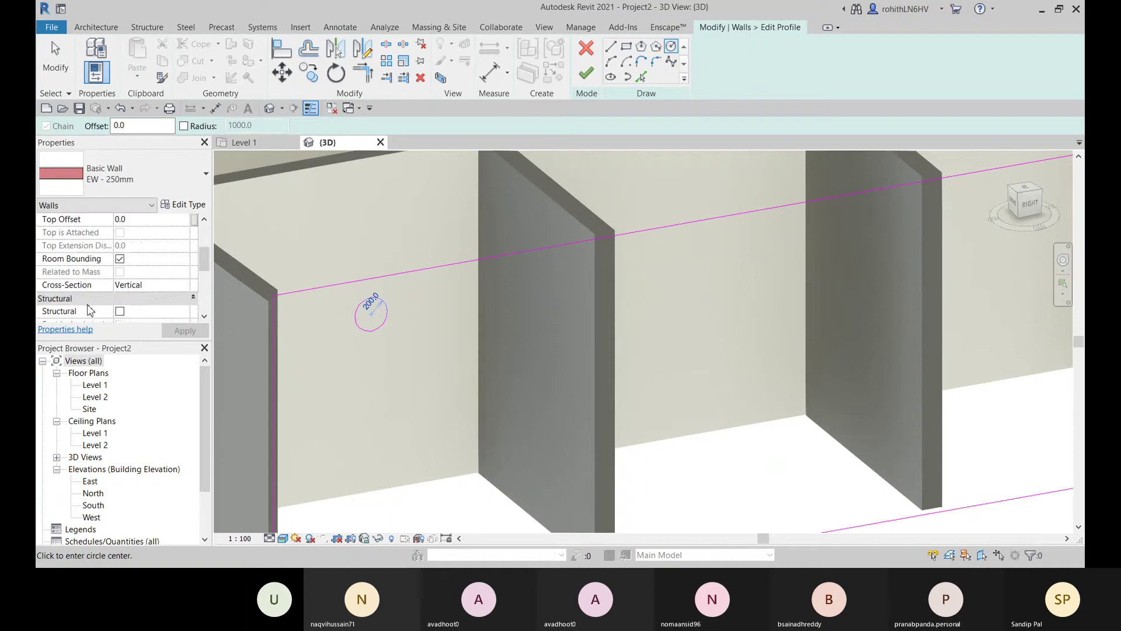
{"action": "scroll", "coordinate": [157, 249], "scroll_direction": "up", "scroll_amount": 5}
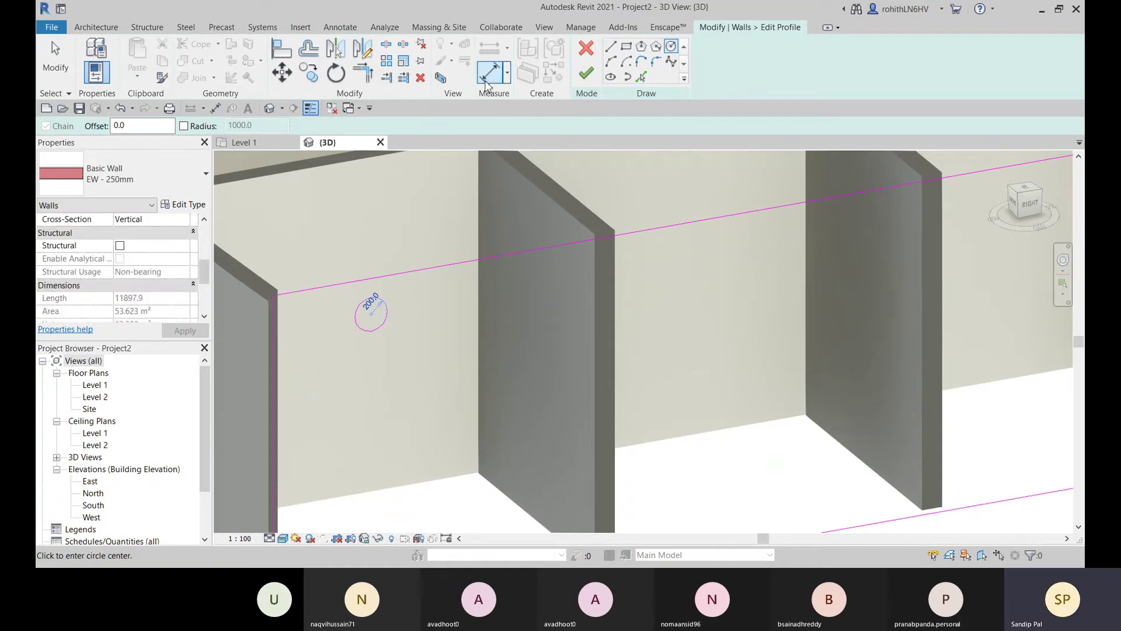
{"action": "left_click", "coordinate": [592, 76]}
{"action": "scroll", "coordinate": [448, 310], "scroll_direction": "down", "scroll_amount": 5}
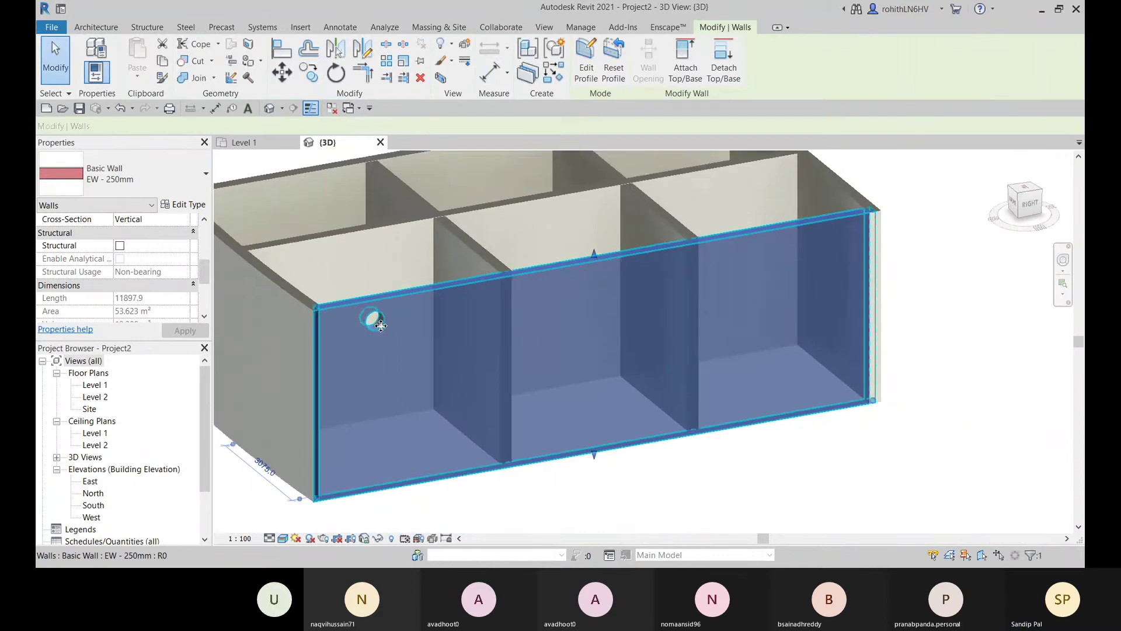
- Examine the circular hole in the long wall in 3D and the wall's area and volume properties
{"action": "left_click", "coordinate": [520, 458]}
{"action": "scroll", "coordinate": [403, 299], "scroll_direction": "up", "scroll_amount": 6}
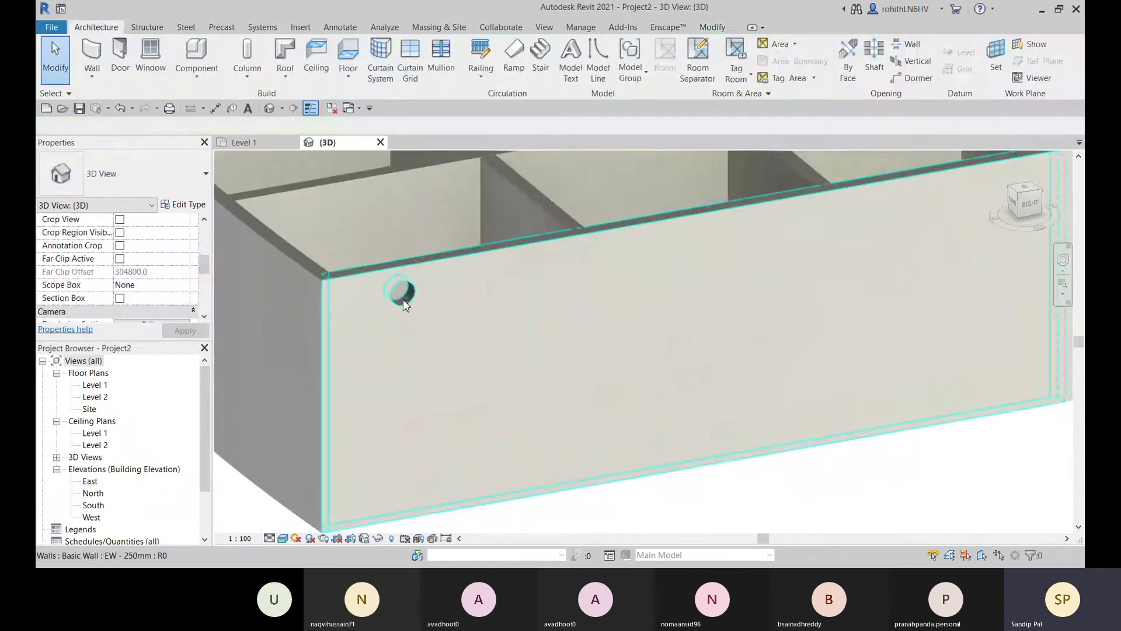
{"action": "scroll", "coordinate": [144, 273], "scroll_direction": "down", "scroll_amount": 6}
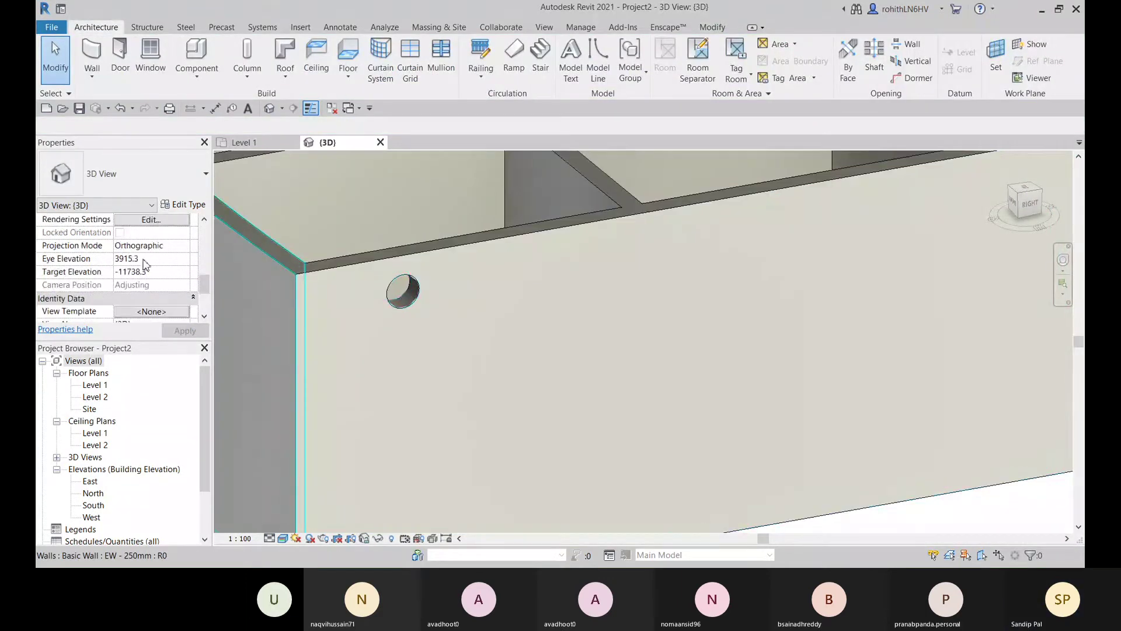
{"action": "left_click", "coordinate": [419, 268]}
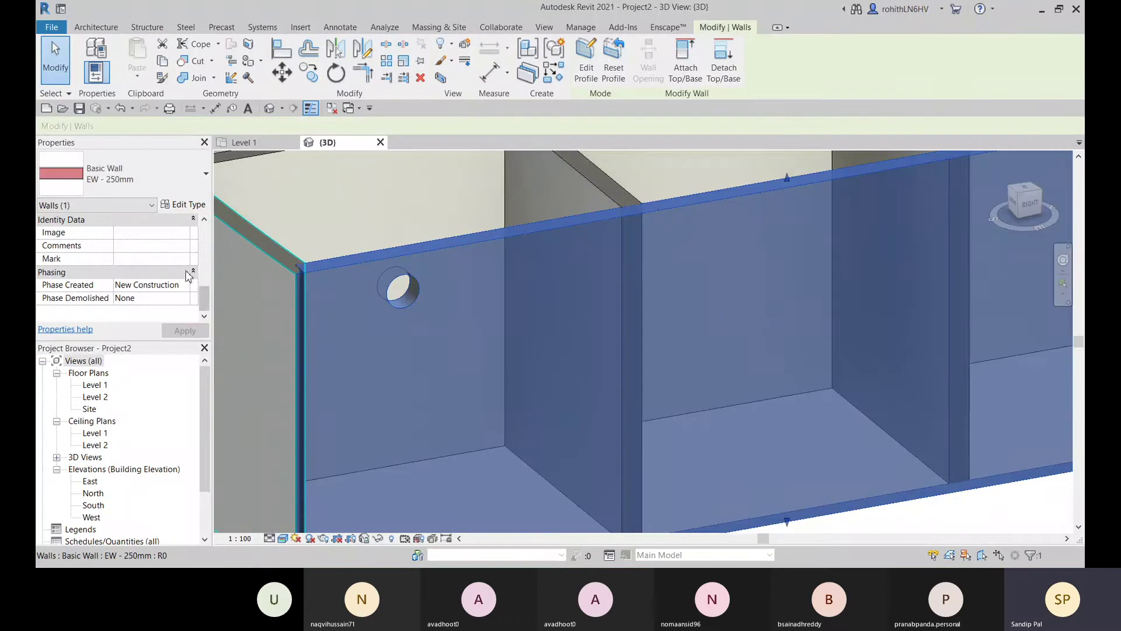
{"action": "scroll", "coordinate": [135, 289], "scroll_direction": "up", "scroll_amount": 2}
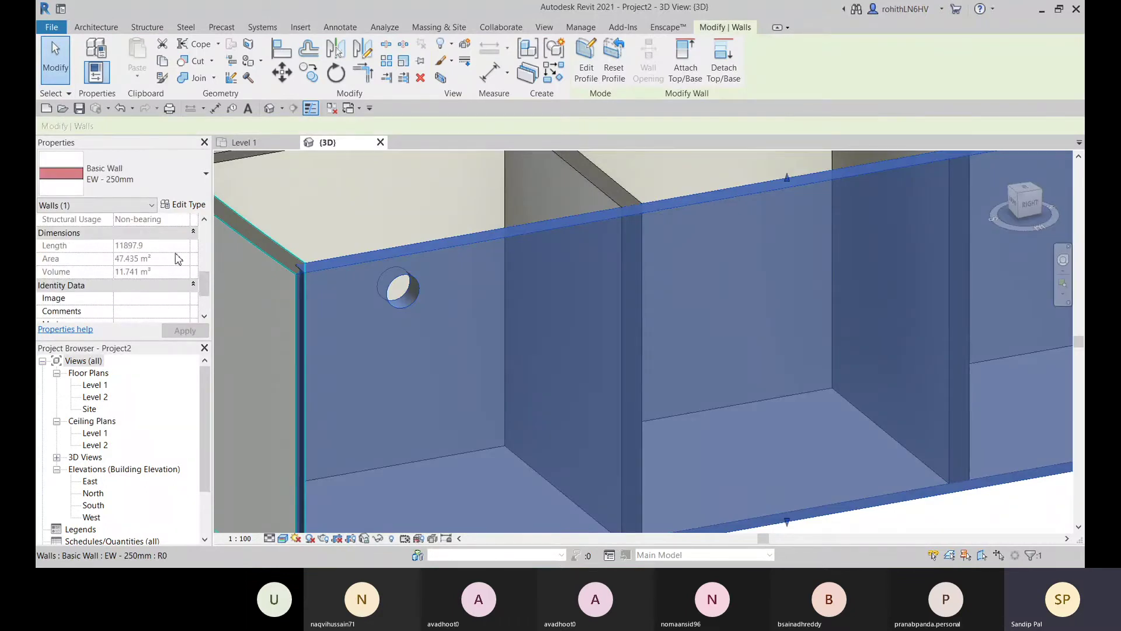
{"action": "scroll", "coordinate": [178, 259], "scroll_direction": "down", "scroll_amount": 2}
{"action": "scroll", "coordinate": [441, 275], "scroll_direction": "down", "scroll_amount": 5}
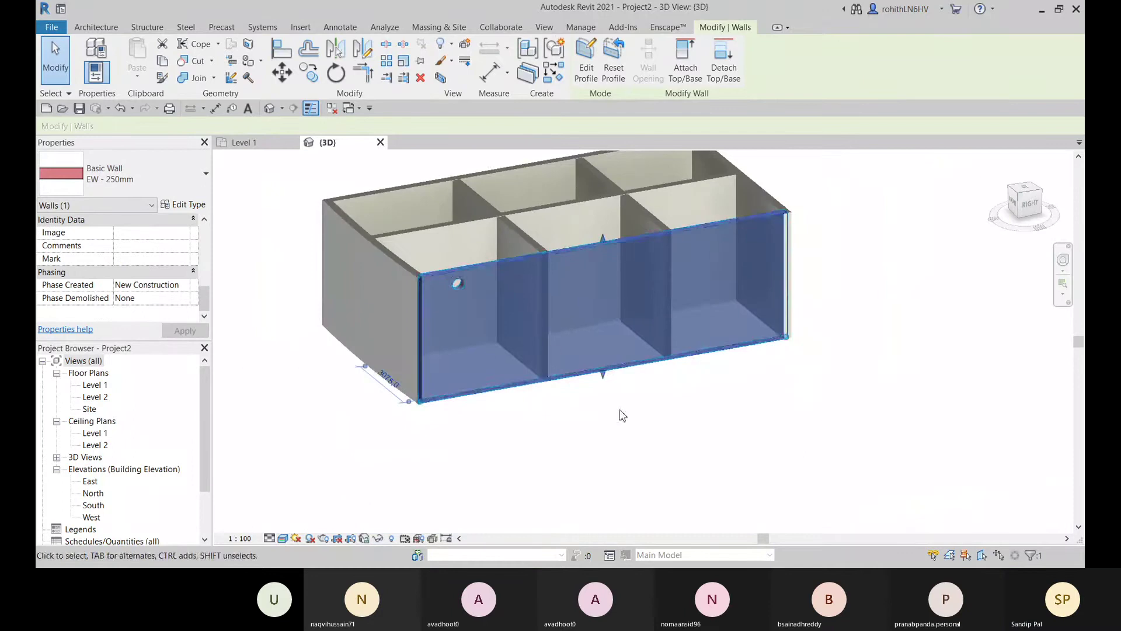
{"action": "left_click", "coordinate": [600, 435]}
{"action": "middle_click_drag", "start_coordinate": [567, 402], "coordinate": [553, 445]}
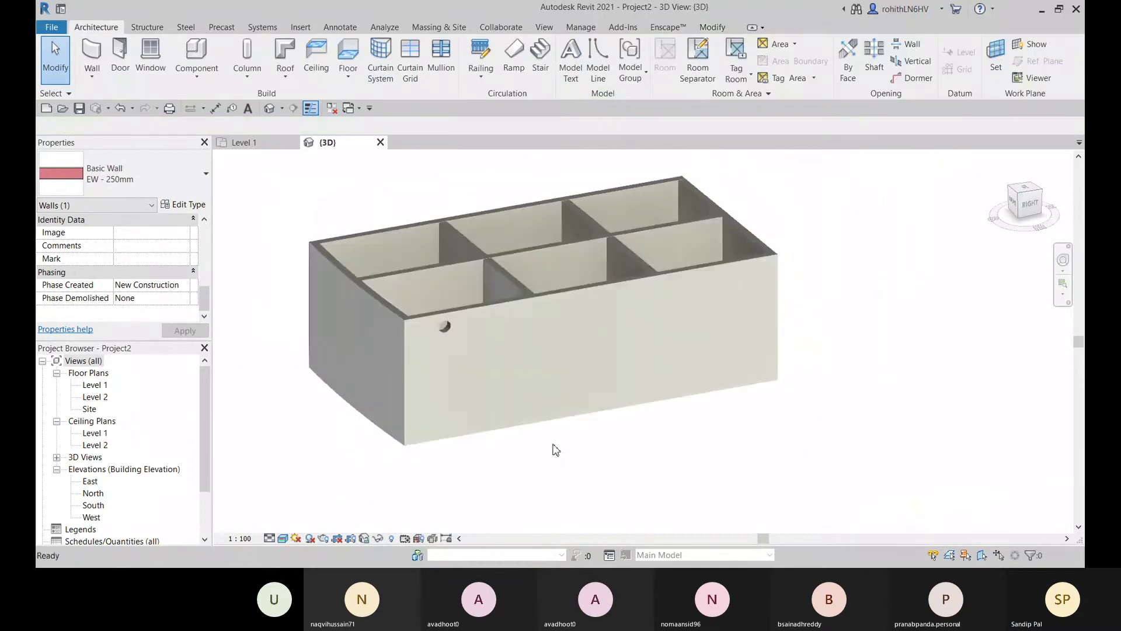
- Reset the long exterior wall's profile to its original rectangular shape, removing the circular hole
{"action": "left_click", "coordinate": [518, 368]}
{"action": "middle_click_drag", "start_coordinate": [463, 406], "coordinate": [477, 397]}
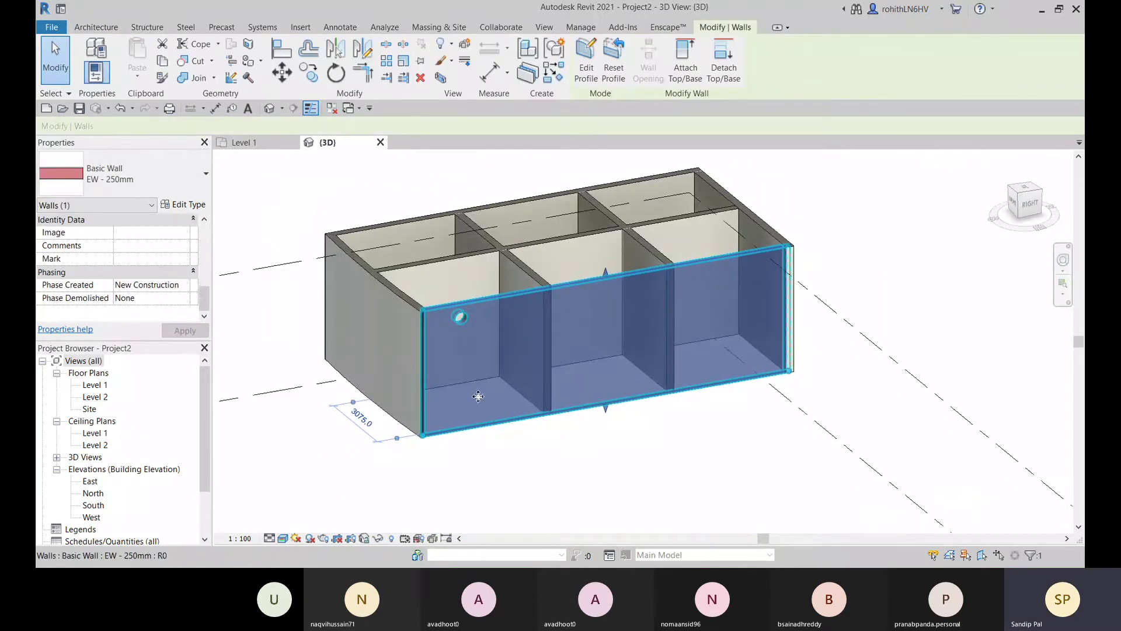
{"action": "middle_click_drag", "start_coordinate": [533, 350], "coordinate": [560, 366], "text": "shift"}
{"action": "scroll", "coordinate": [471, 321], "scroll_direction": "up", "scroll_amount": 5}
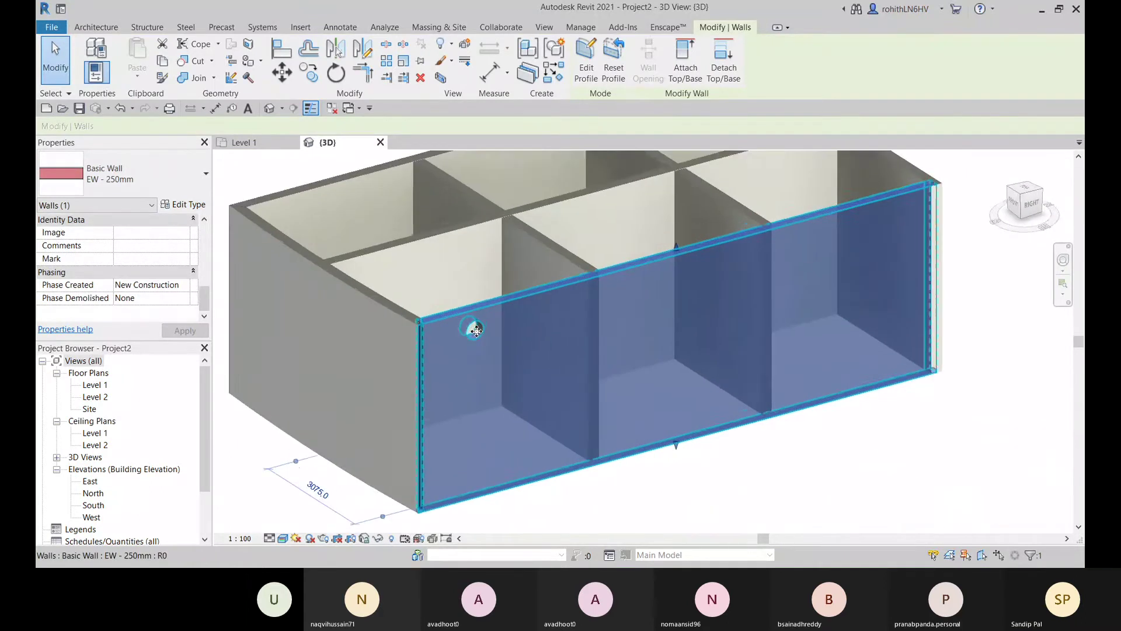
{"action": "middle_click_drag", "start_coordinate": [481, 320], "coordinate": [461, 266]}
{"action": "scroll", "coordinate": [472, 272], "scroll_direction": "up", "scroll_amount": 3}
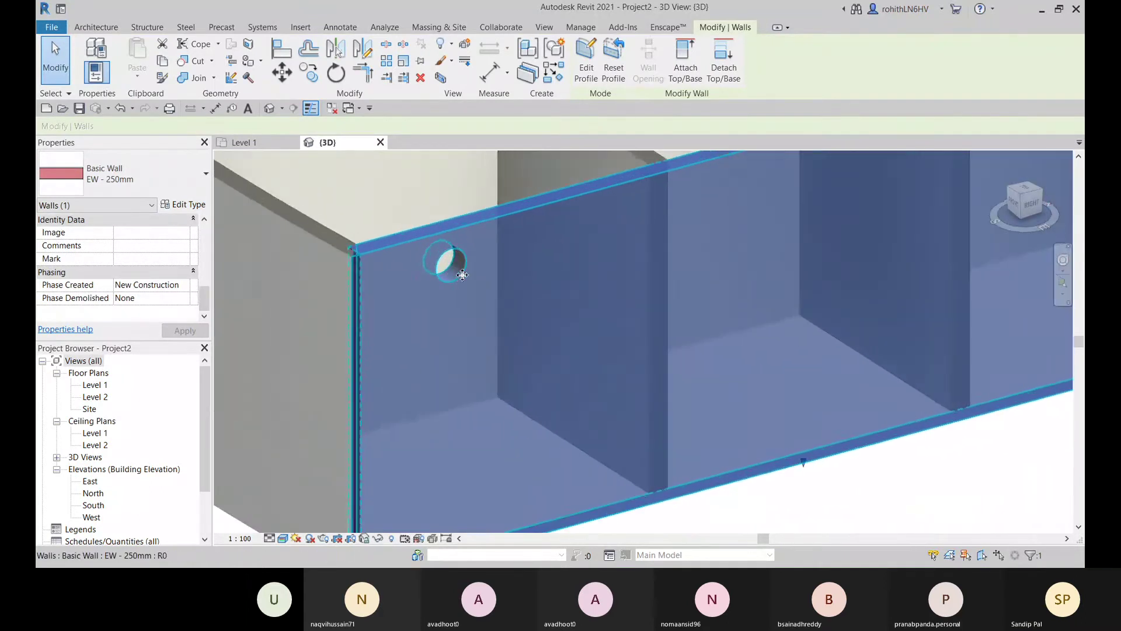
{"action": "left_click", "coordinate": [618, 70]}
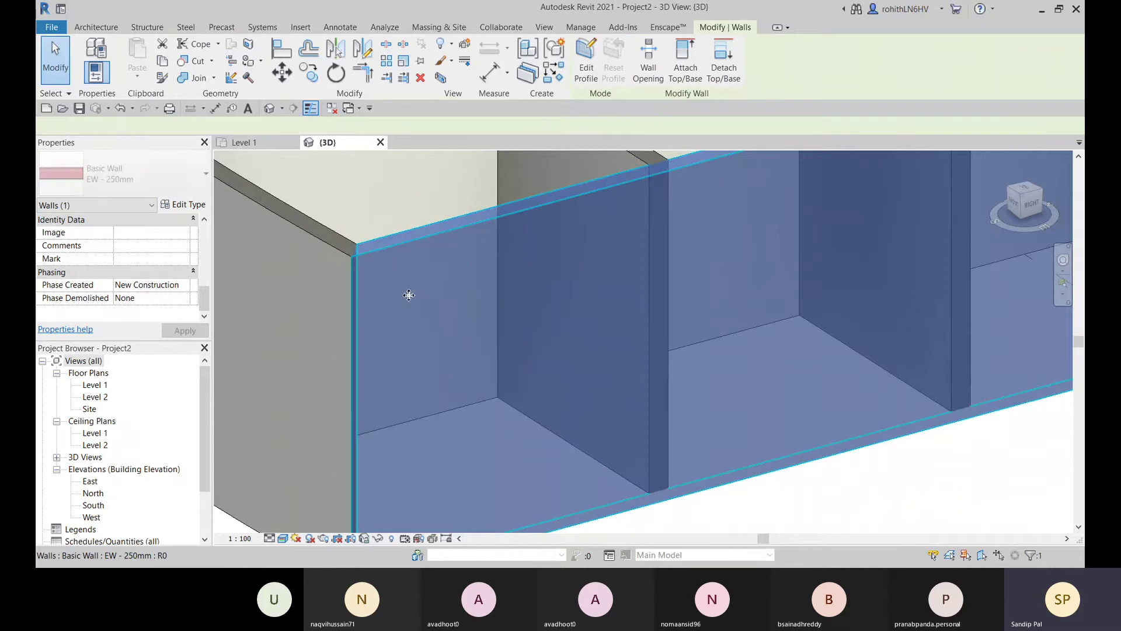
- Cut a rectangular wall opening about 1540 mm wide and 2357 mm high at the long wall's base, about 1232 mm from its near corner
{"action": "scroll", "coordinate": [467, 283], "scroll_direction": "down", "scroll_amount": 6}
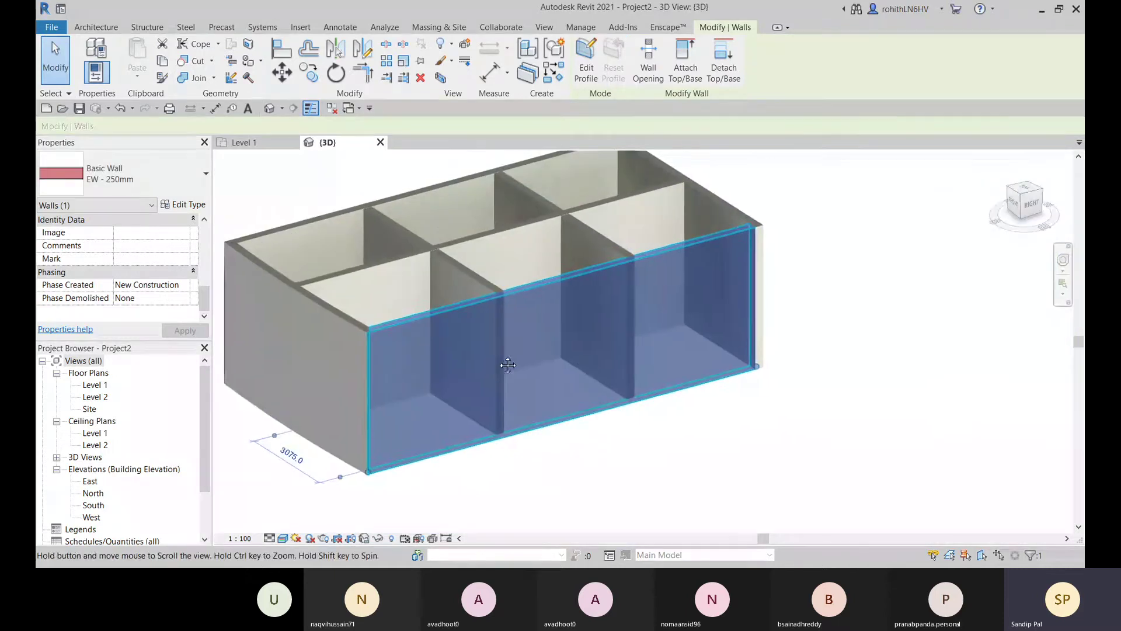
{"action": "middle_click_drag", "start_coordinate": [733, 292], "coordinate": [683, 270]}
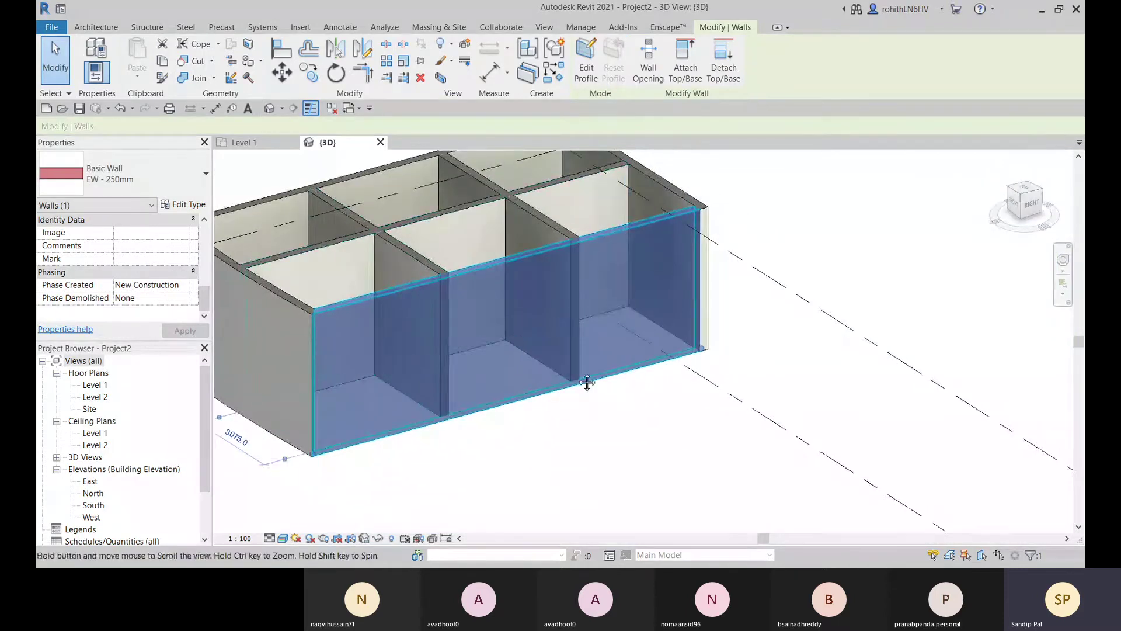
{"action": "middle_click_drag", "start_coordinate": [588, 383], "coordinate": [675, 441]}
{"action": "middle_click_drag", "start_coordinate": [445, 431], "coordinate": [472, 373]}
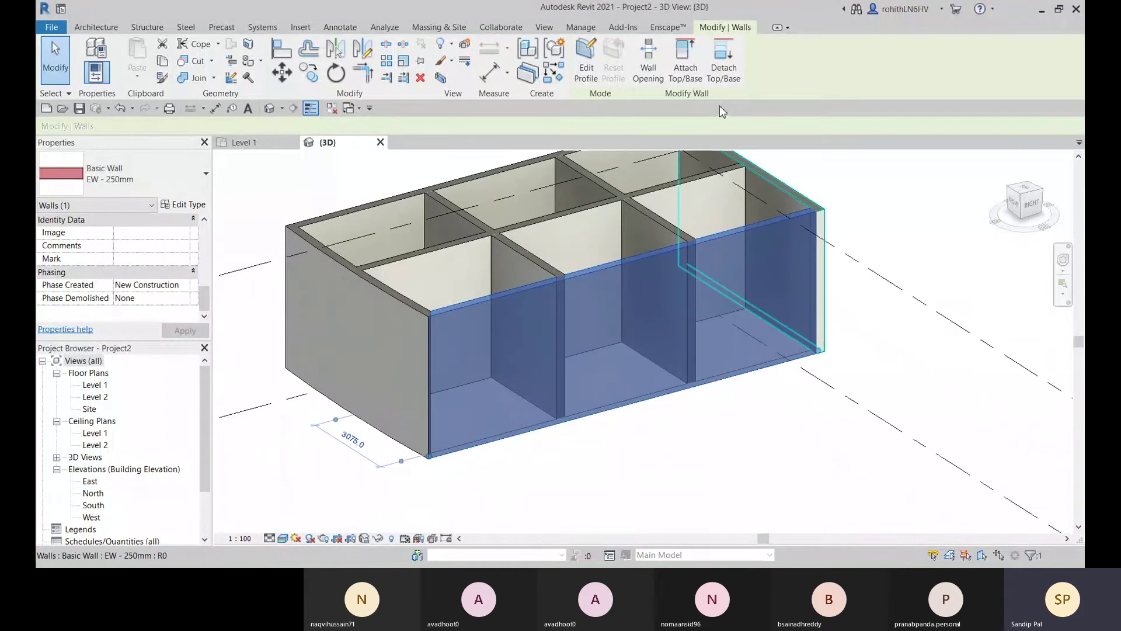
{"action": "left_click", "coordinate": [650, 72]}
{"action": "middle_click_drag", "start_coordinate": [645, 370], "coordinate": [608, 382]}
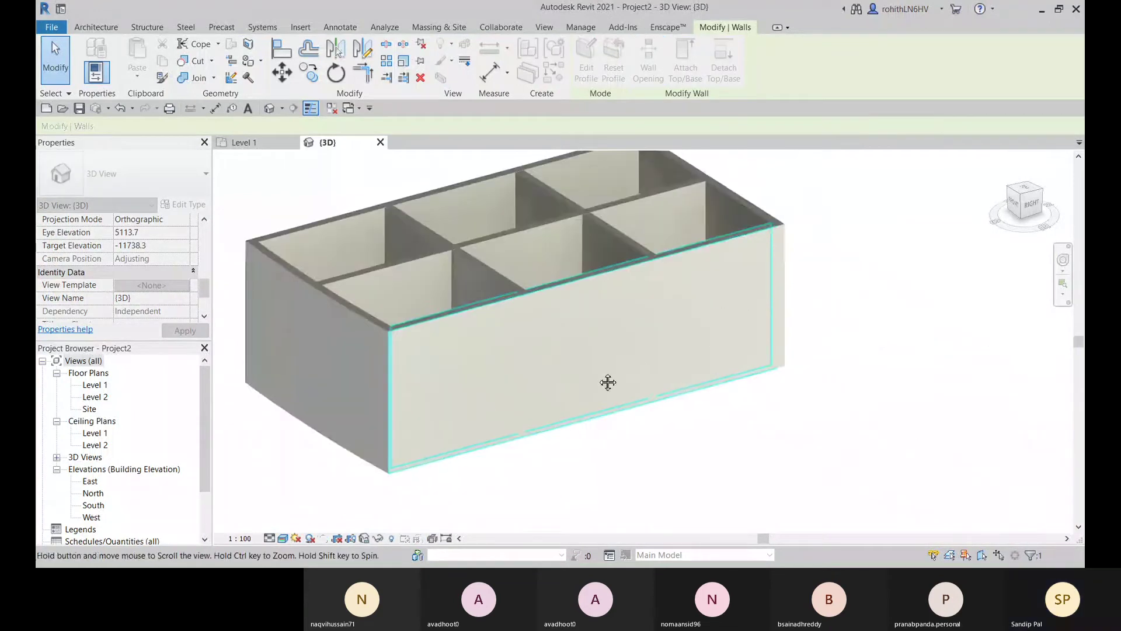
{"action": "left_click", "coordinate": [430, 458]}
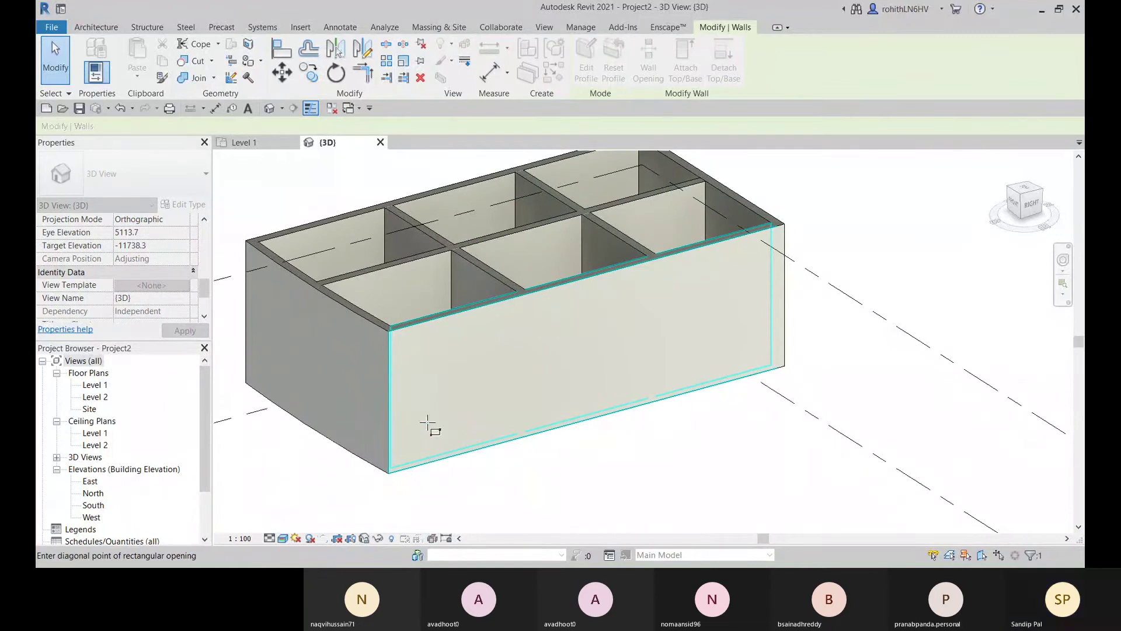
{"action": "left_click", "coordinate": [475, 355]}
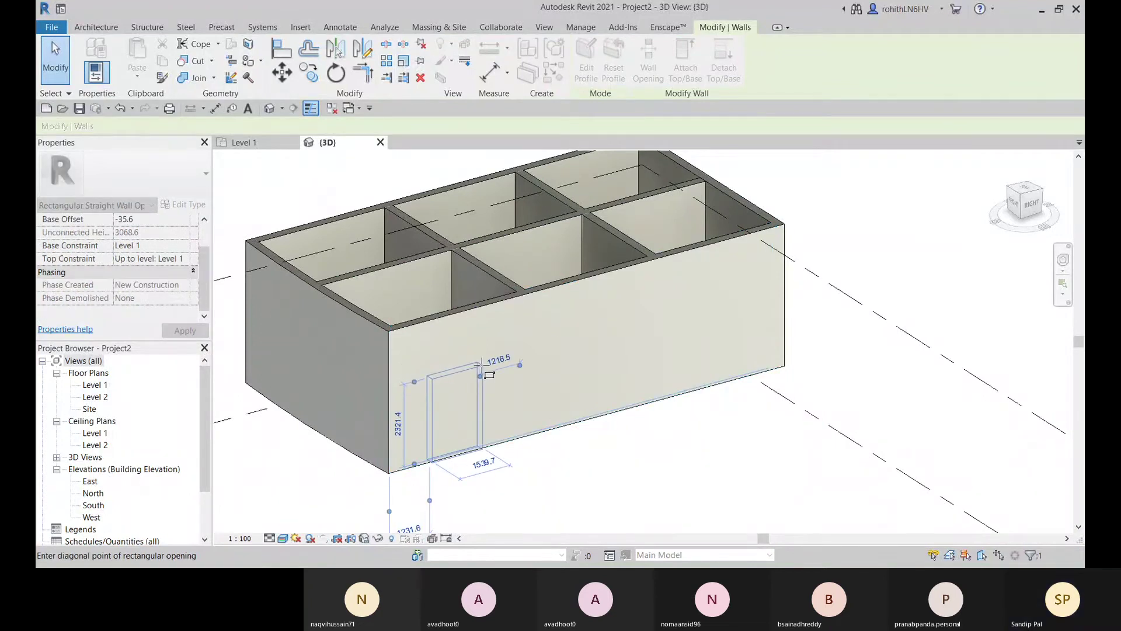
{"action": "left_click", "coordinate": [483, 366]}
{"action": "middle_click_drag", "start_coordinate": [482, 366], "coordinate": [522, 352]}
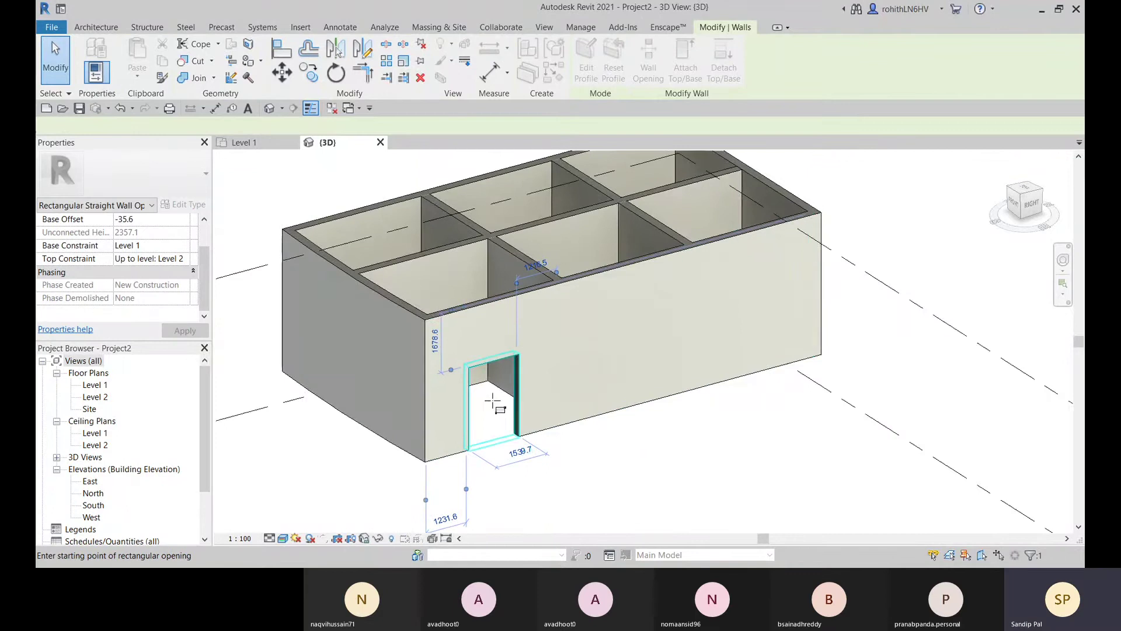
{"action": "scroll", "coordinate": [490, 423], "scroll_direction": "up", "scroll_amount": 3}
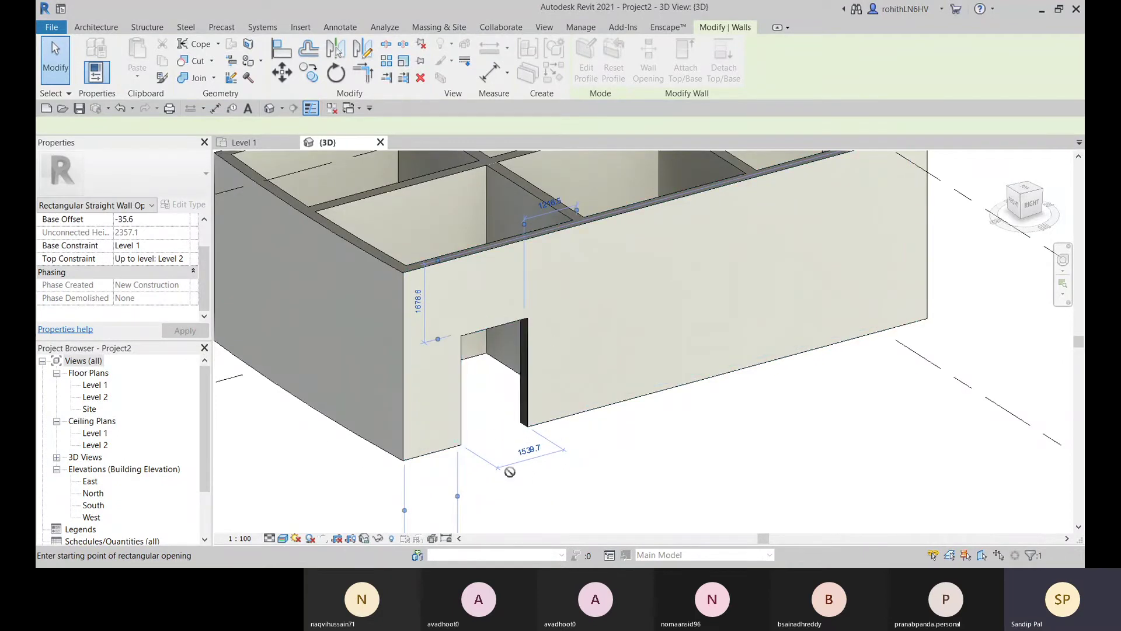
{"action": "scroll", "coordinate": [482, 380], "scroll_direction": "up", "scroll_amount": 2}
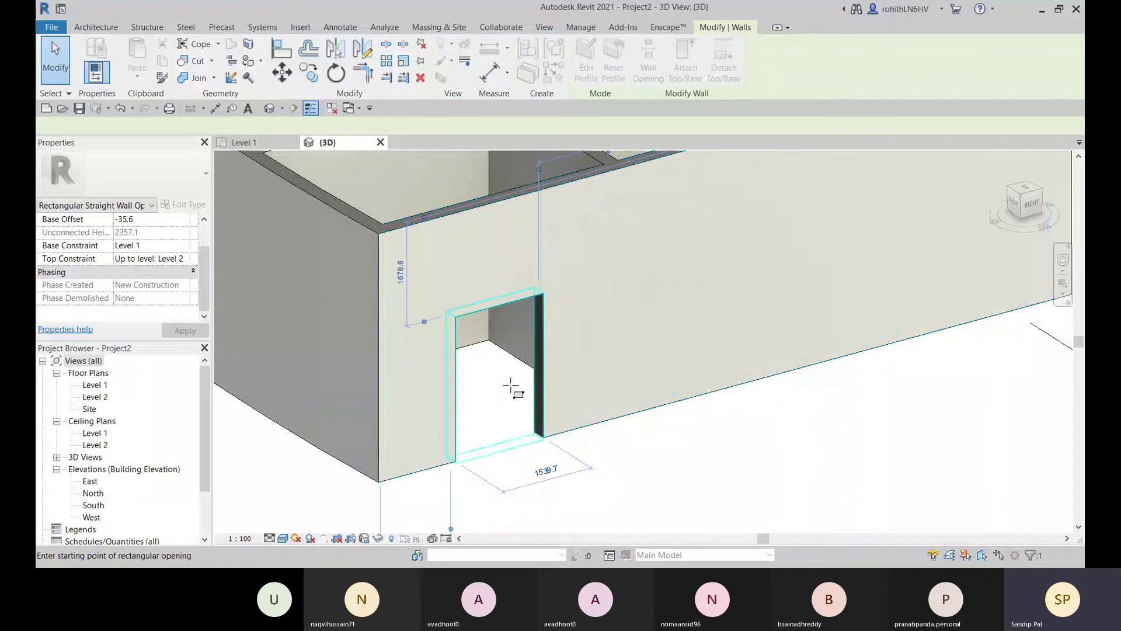
{"action": "scroll", "coordinate": [506, 348], "scroll_direction": "up", "scroll_amount": 3}
{"action": "middle_click_drag", "start_coordinate": [506, 337], "coordinate": [479, 382]}
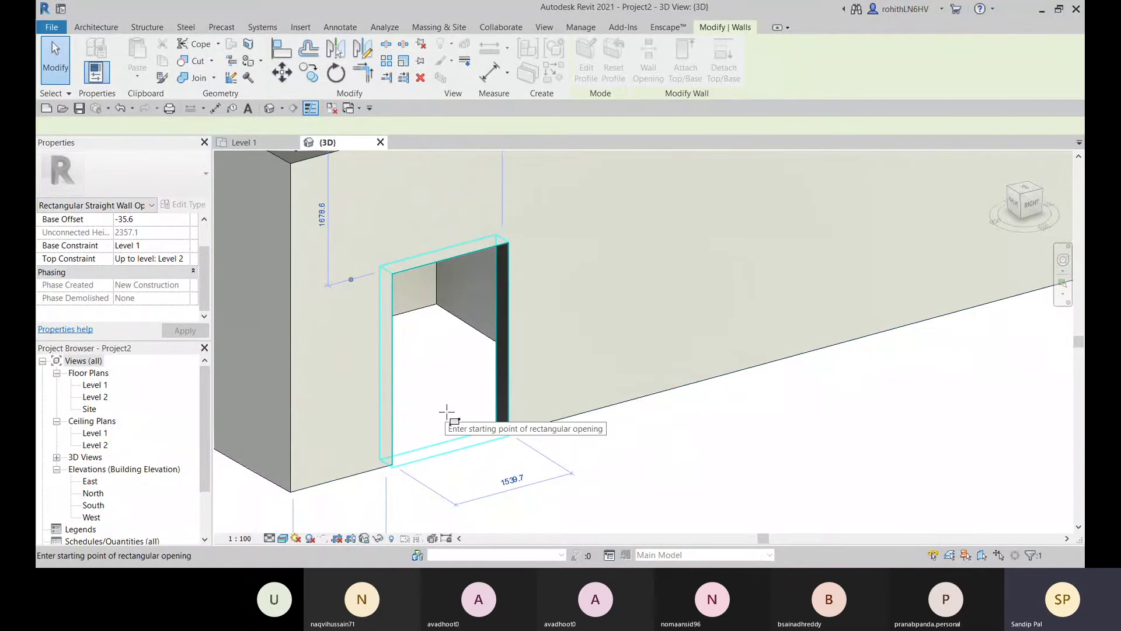
{"action": "key", "text": "Escape"}
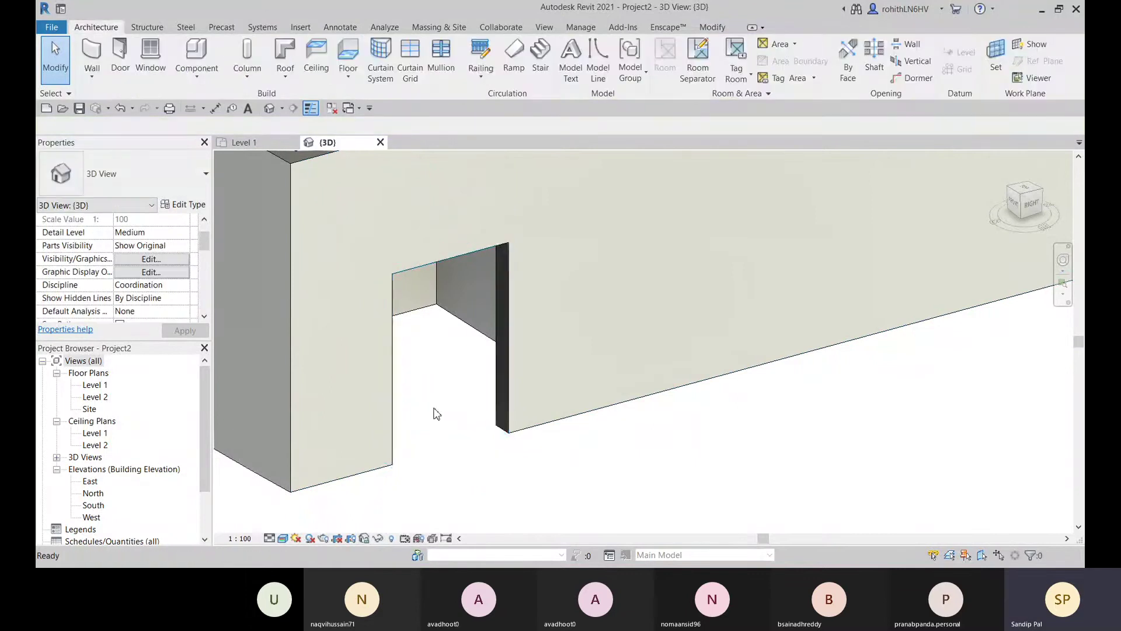
- Shrink the opening by lowering its head to 2300 mm below the wall top and narrowing it to about 1356 mm from its far side
{"action": "left_click", "coordinate": [453, 443]}
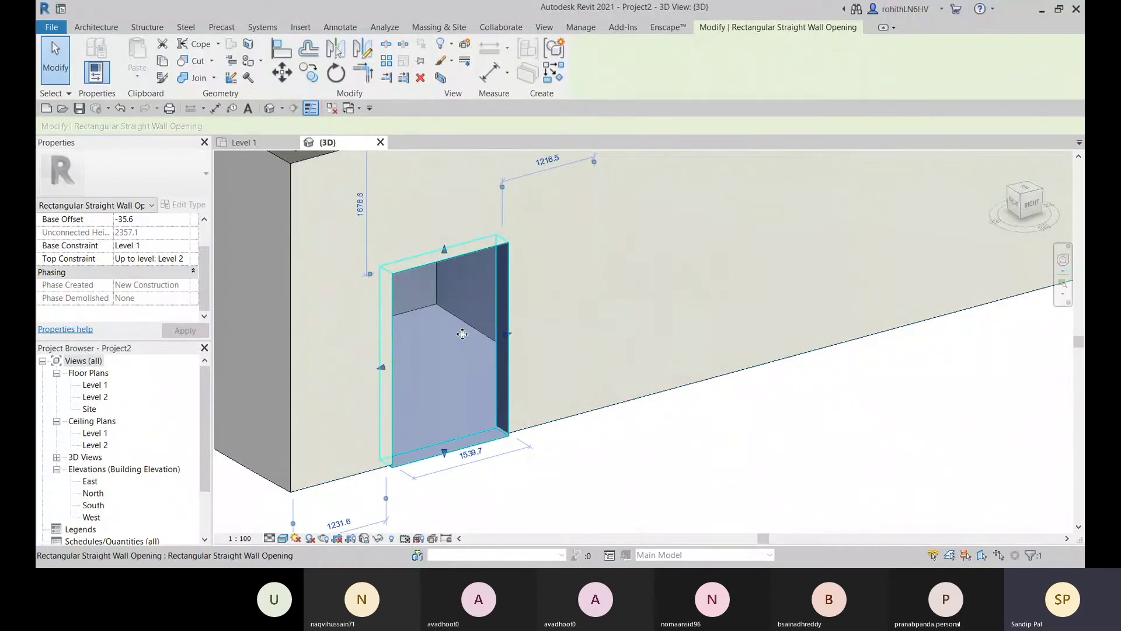
{"action": "scroll", "coordinate": [462, 334], "scroll_direction": "down", "scroll_amount": 1}
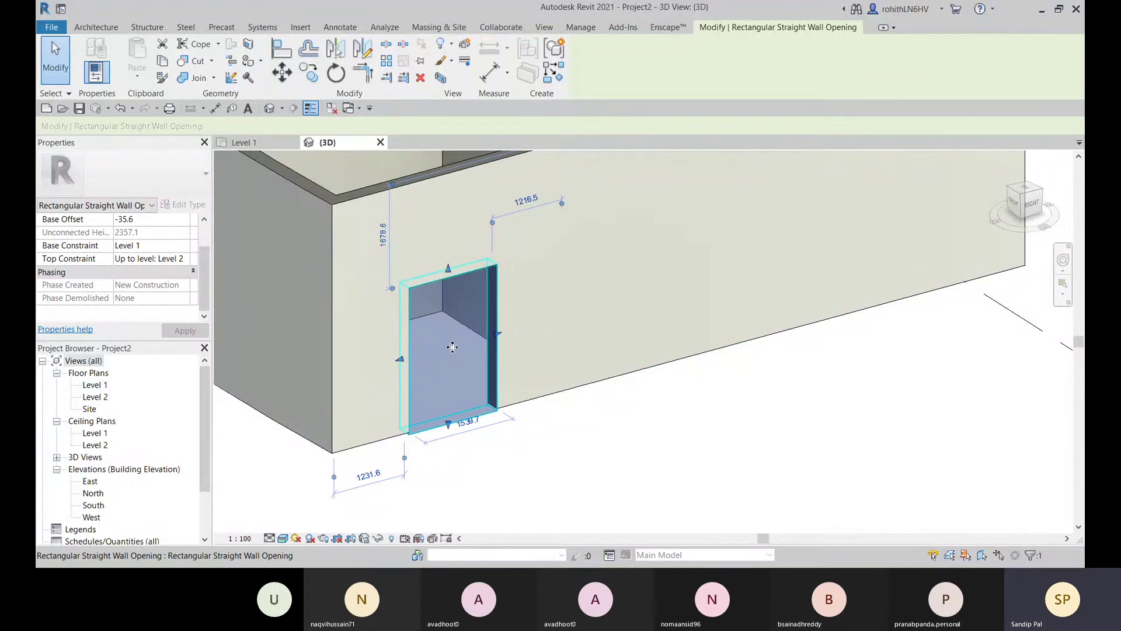
{"action": "left_click_drag", "start_coordinate": [448, 268], "coordinate": [455, 317]}
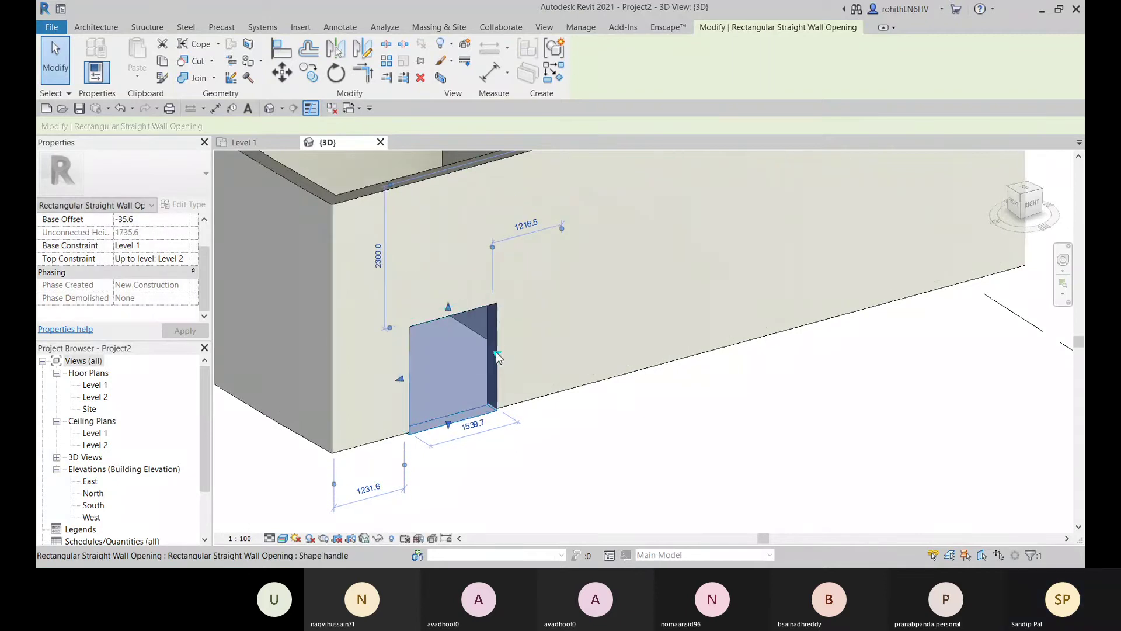
{"action": "mouse_move", "coordinate": [497, 353]}
{"action": "left_mouse_down"}
{"action": "mouse_move", "coordinate": [459, 372]}
{"action": "mouse_move", "coordinate": [486, 355]}
{"action": "left_mouse_up"}
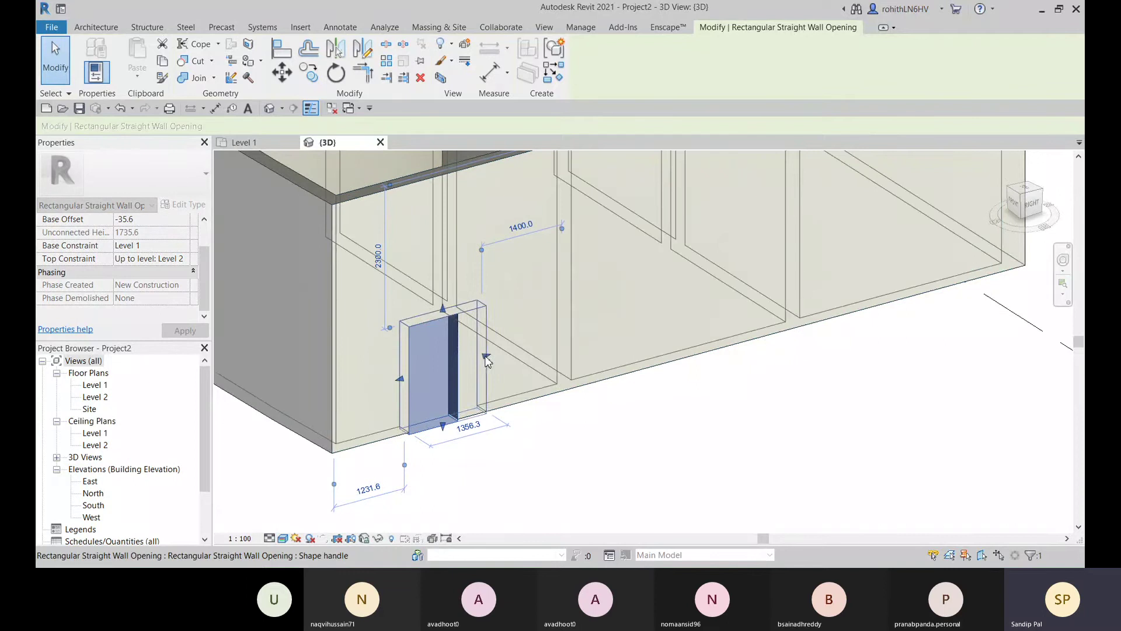
- Set the rectangular opening's base offset to 0.0 so it starts at Level 1
{"action": "scroll", "coordinate": [538, 425], "scroll_direction": "up", "scroll_amount": 2}
{"action": "mouse_move", "coordinate": [529, 408]}
{"action": "middle_mouse_down"}
{"action": "mouse_move", "coordinate": [513, 387]}
{"action": "mouse_move", "coordinate": [539, 411]}
{"action": "middle_mouse_up"}
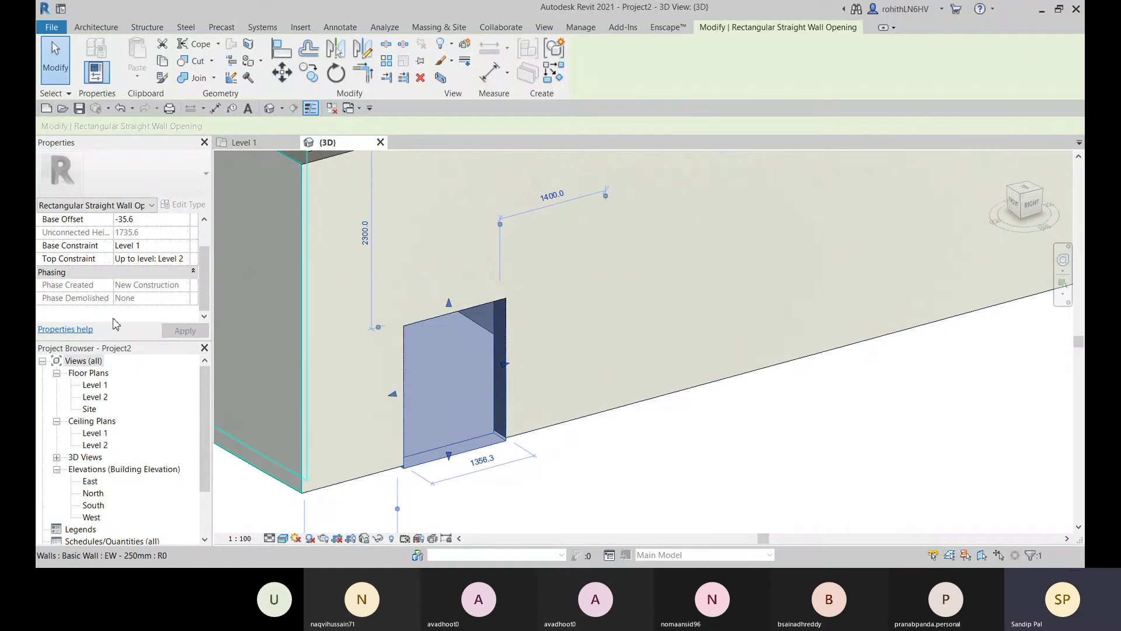
{"action": "scroll", "coordinate": [139, 251], "scroll_direction": "up", "scroll_amount": 1}
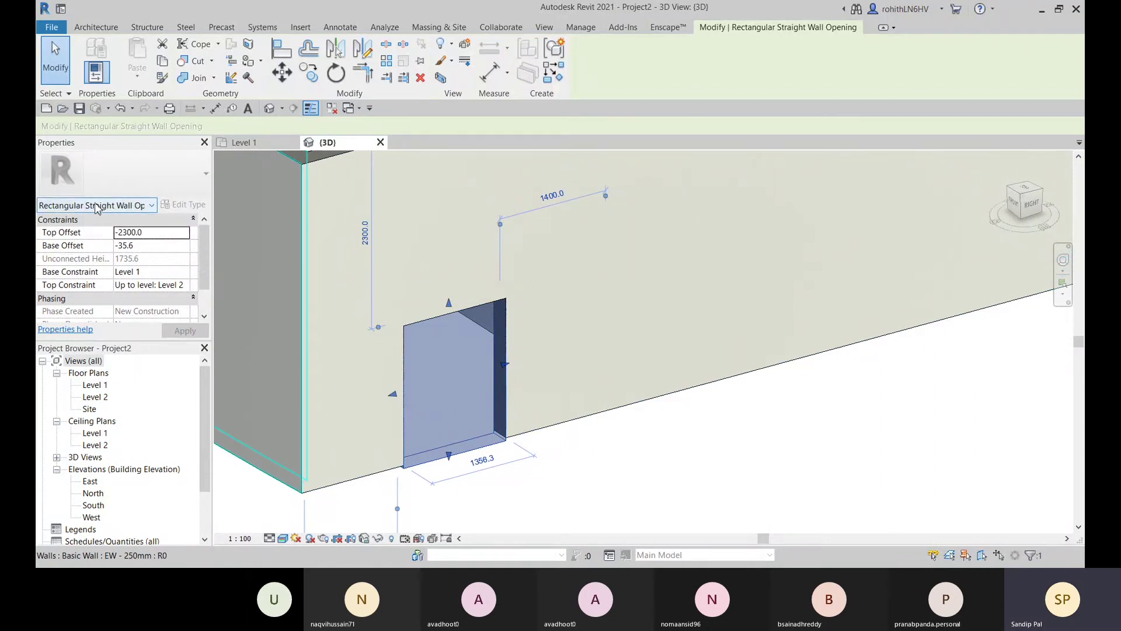
{"action": "left_click", "coordinate": [151, 206]}
{"action": "left_click", "coordinate": [140, 219]}
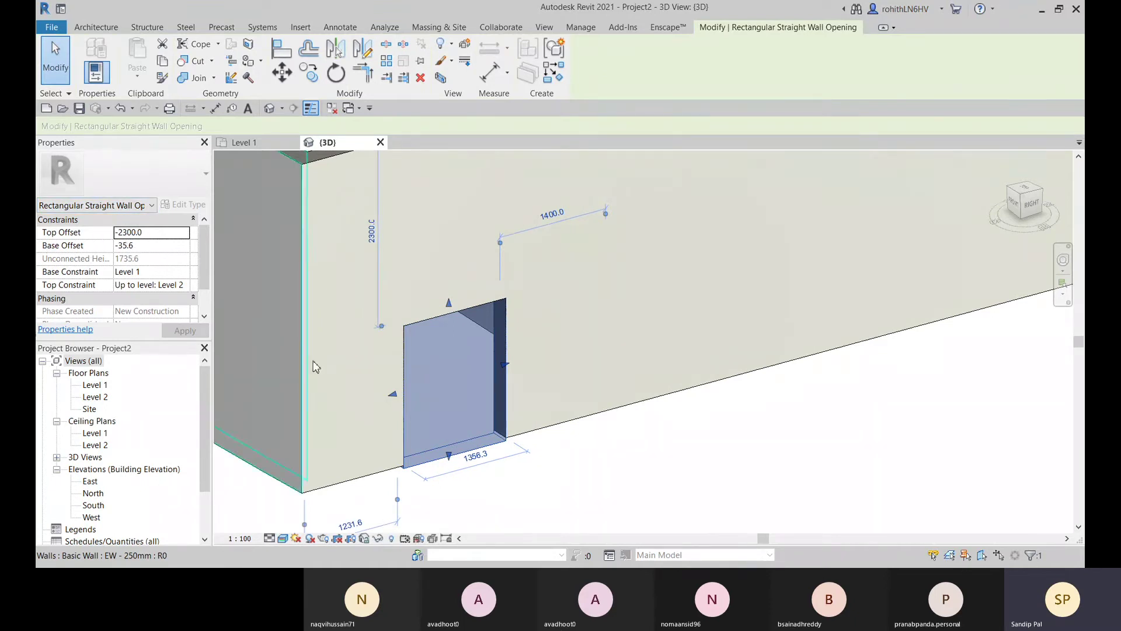
{"action": "left_click", "coordinate": [149, 245]}
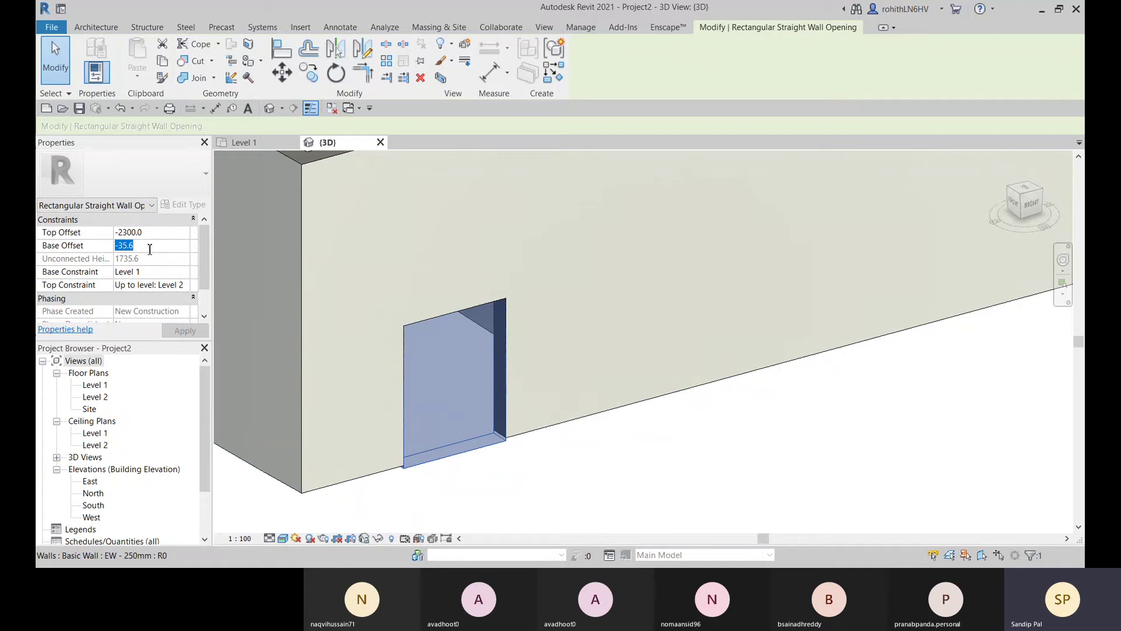
{"action": "type", "text": "0.0"}
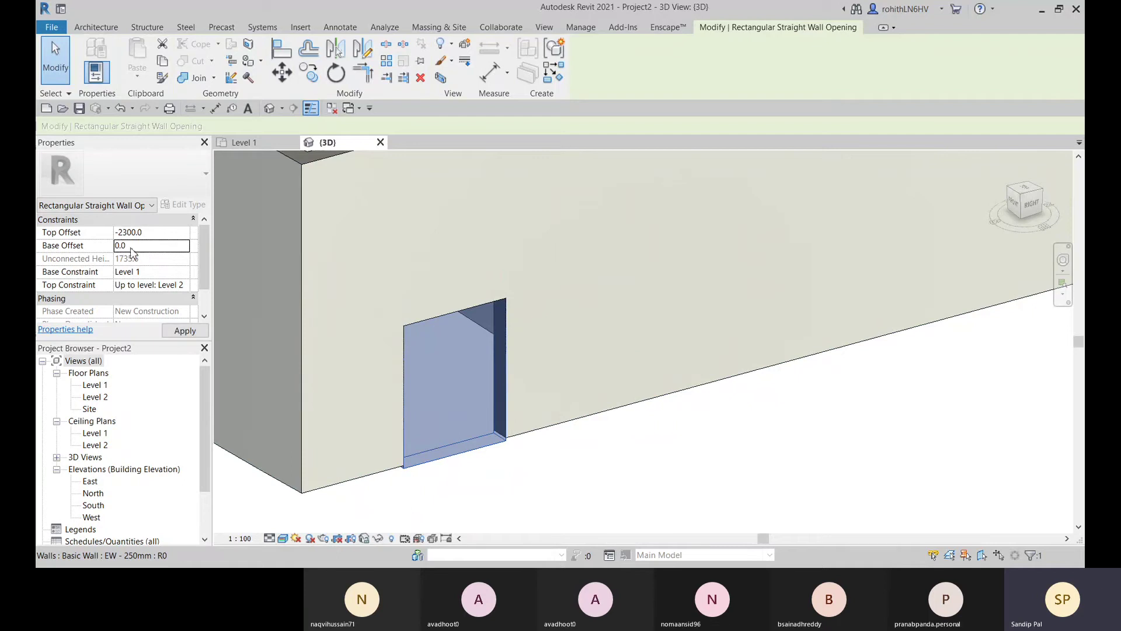
{"action": "scroll", "coordinate": [371, 462], "scroll_direction": "up", "scroll_amount": 2}
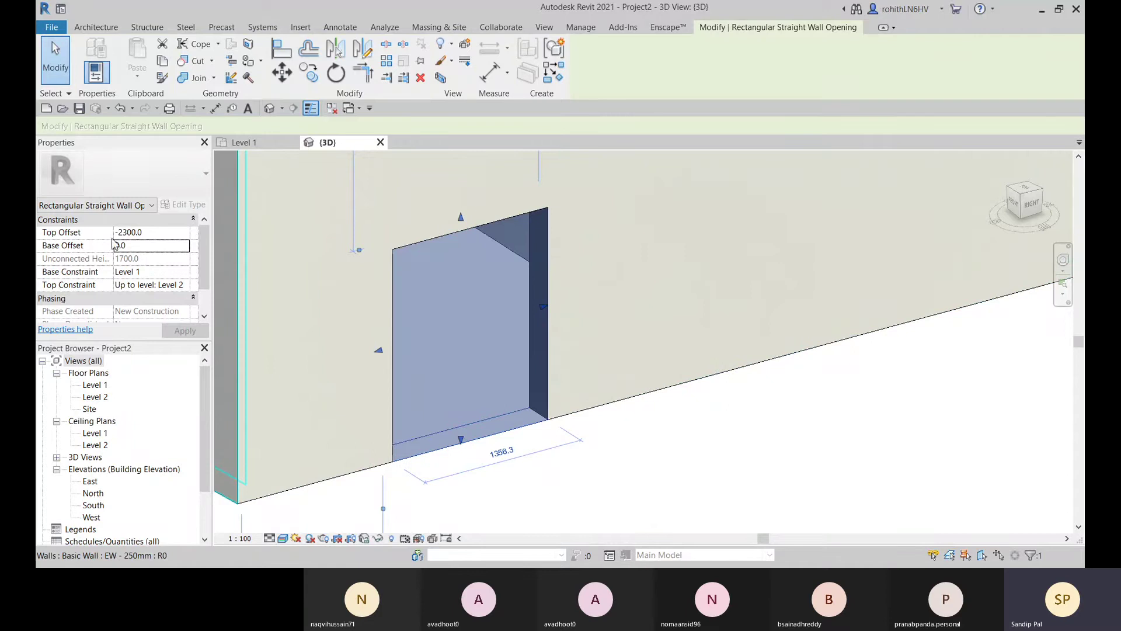
{"action": "scroll", "coordinate": [453, 278], "scroll_direction": "down", "scroll_amount": 3}
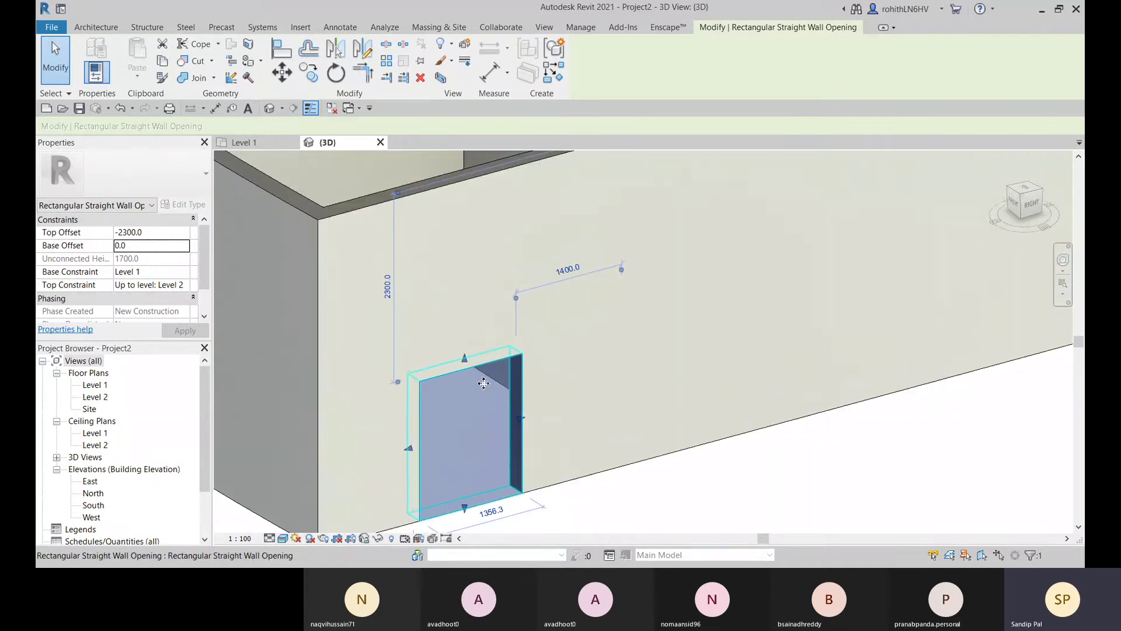
- Raise the rectangular opening's head to the top of the long exterior wall, giving a top offset of 0.0
{"action": "left_click_drag", "start_coordinate": [464, 357], "coordinate": [461, 187]}
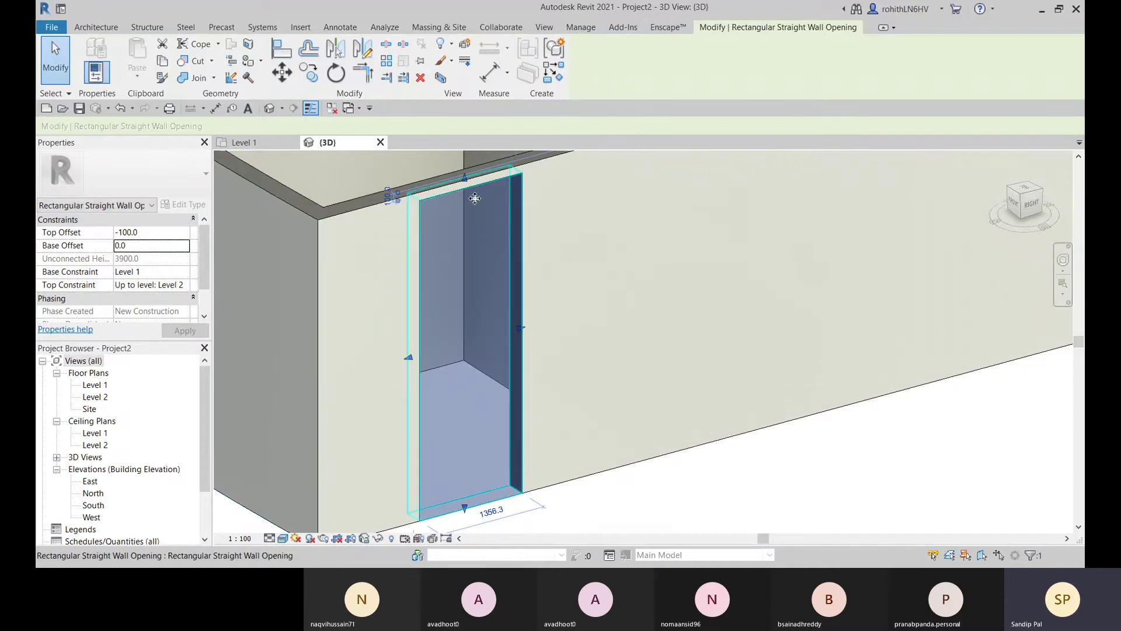
{"action": "scroll", "coordinate": [447, 195], "scroll_direction": "up", "scroll_amount": 3}
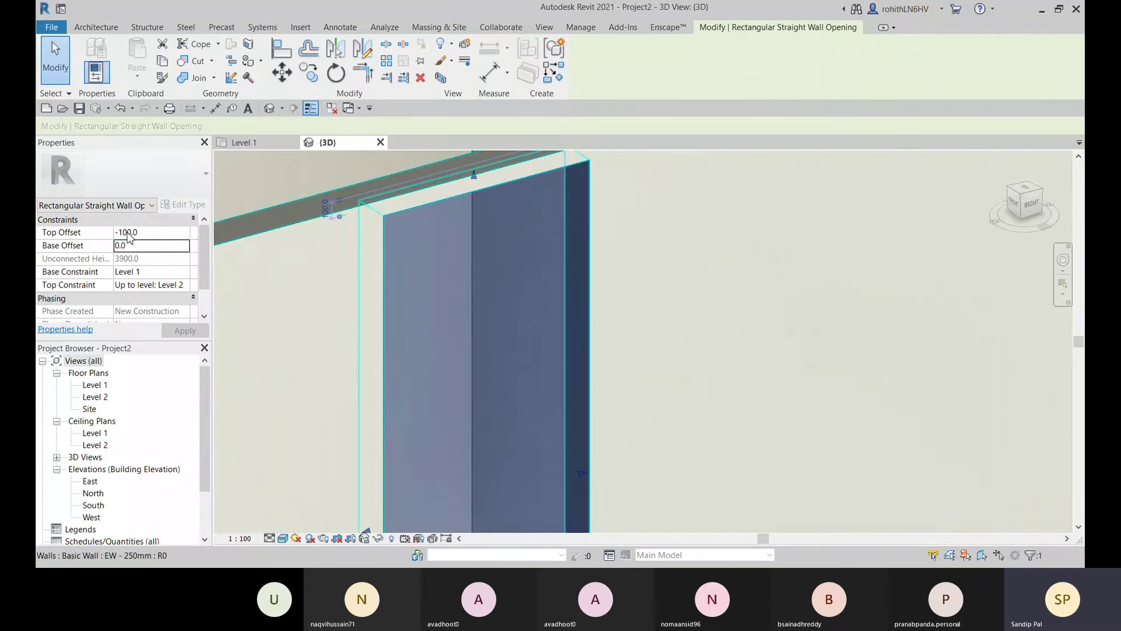
{"action": "scroll", "coordinate": [414, 216], "scroll_direction": "down", "scroll_amount": 1}
{"action": "middle_click_drag", "start_coordinate": [451, 224], "coordinate": [452, 314]}
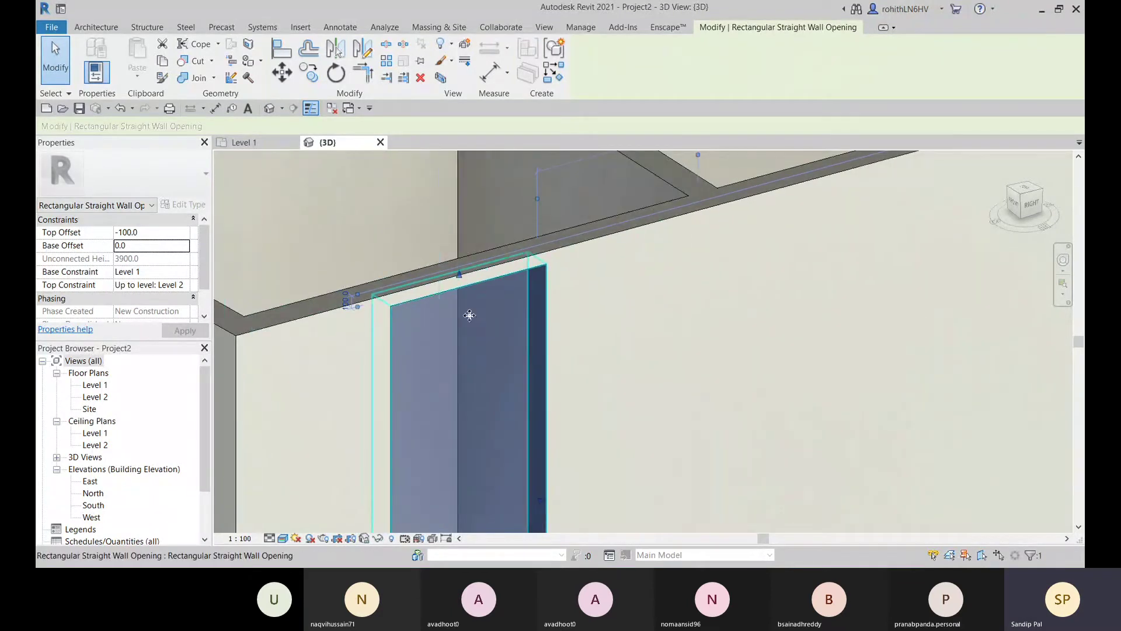
{"action": "left_click_drag", "start_coordinate": [459, 273], "coordinate": [459, 265]}
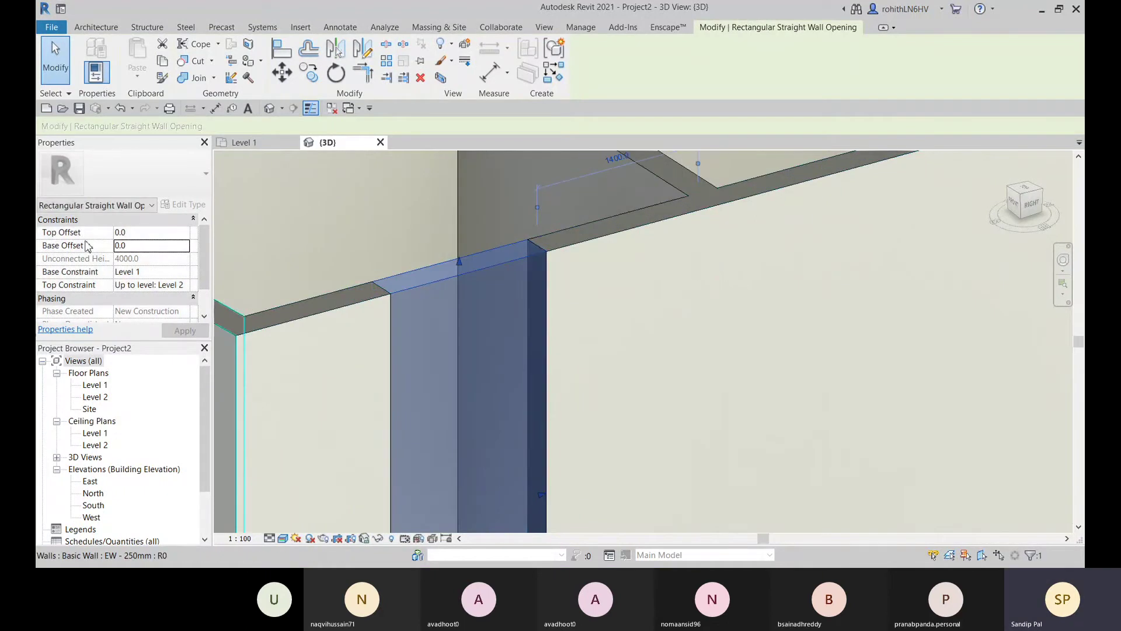
{"action": "scroll", "coordinate": [494, 294], "scroll_direction": "down", "scroll_amount": 4}
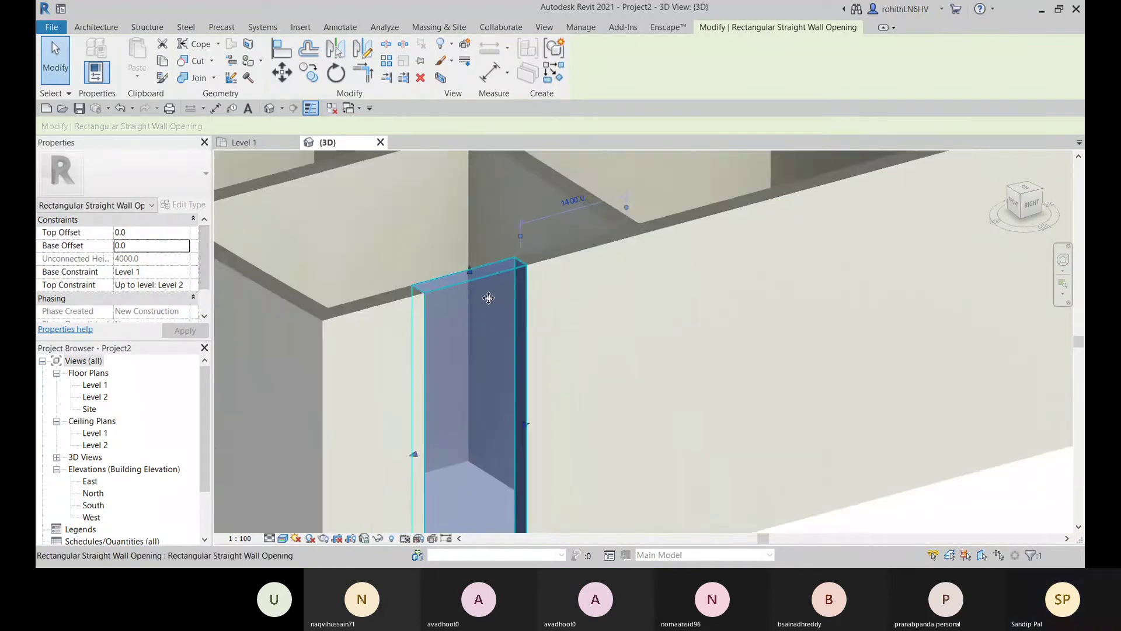
{"action": "middle_click_drag", "start_coordinate": [501, 302], "coordinate": [496, 224]}
{"action": "left_click", "coordinate": [625, 487]}
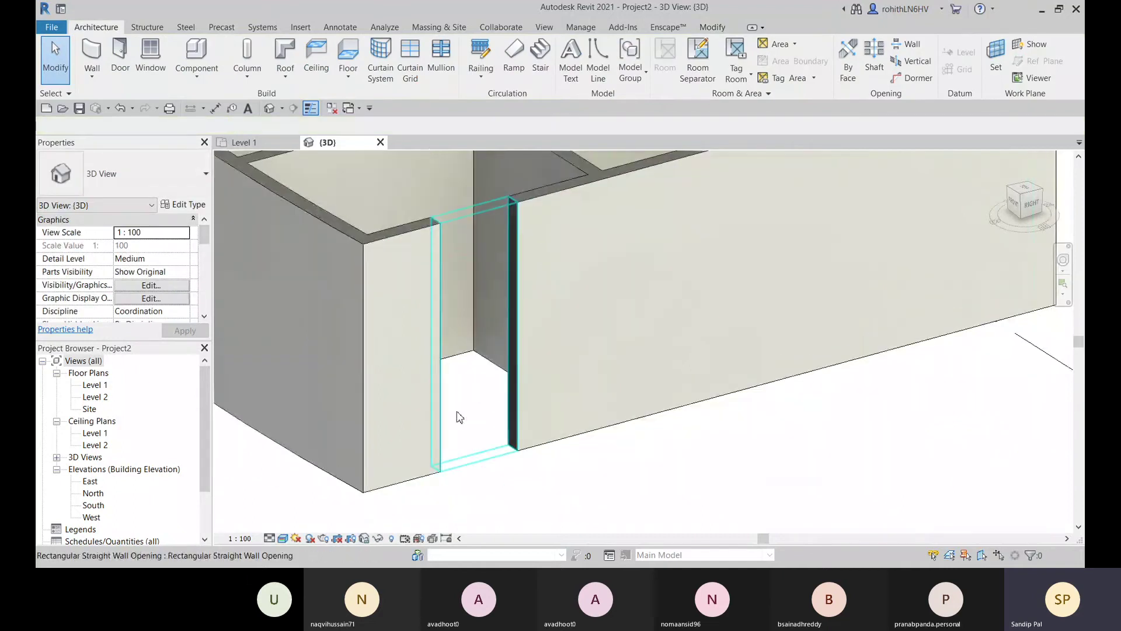
- Lower the opening's head to about 1739 mm below the wall top and set the opening's width to 1200 mm
{"action": "left_click", "coordinate": [496, 430]}
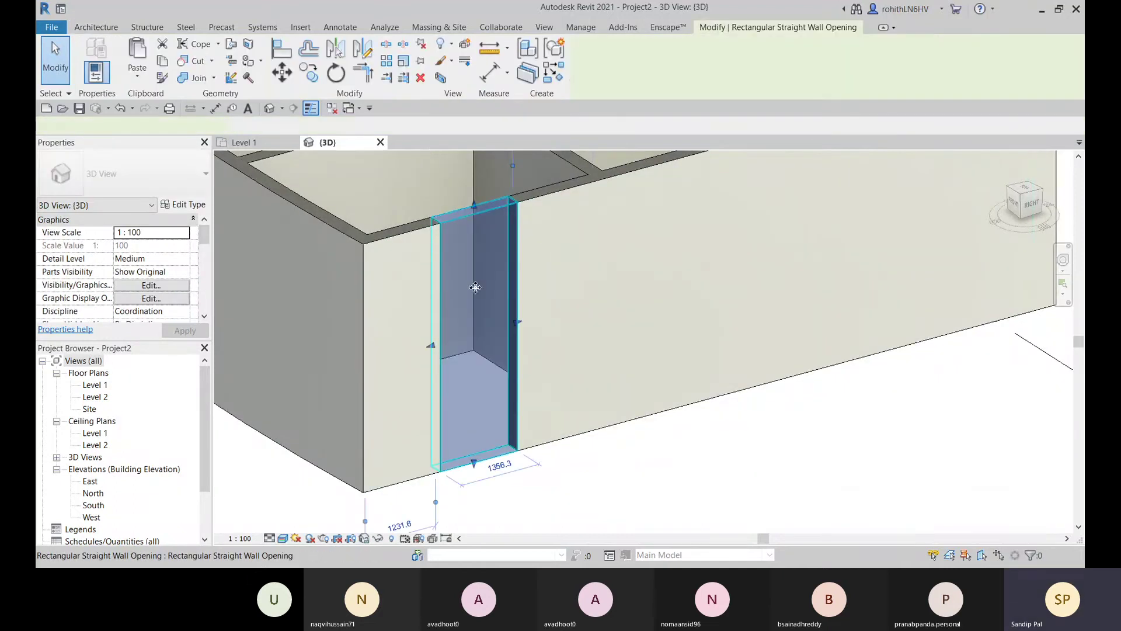
{"action": "left_click_drag", "start_coordinate": [475, 205], "coordinate": [485, 314]}
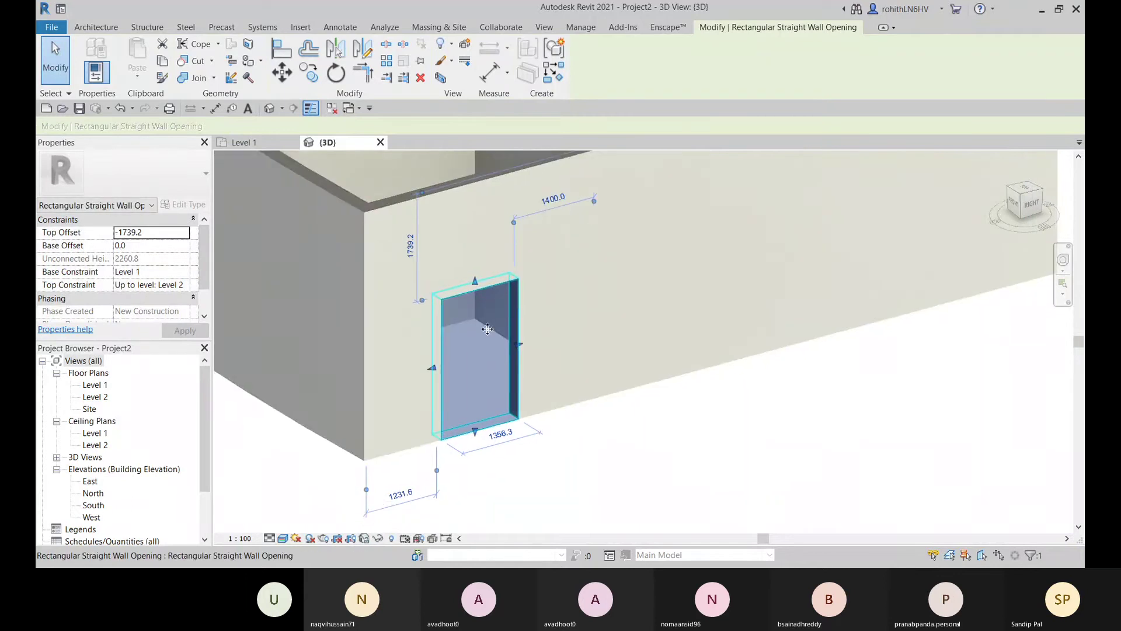
{"action": "middle_click_drag", "start_coordinate": [475, 351], "coordinate": [478, 320]}
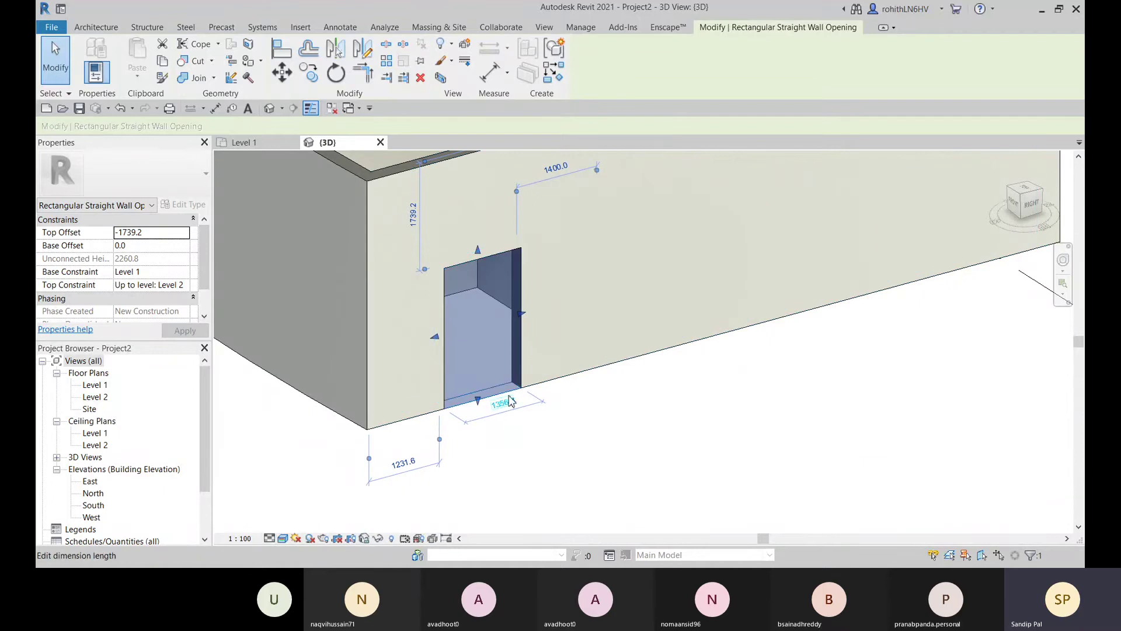
{"action": "middle_click_drag", "start_coordinate": [505, 409], "coordinate": [476, 447]}
{"action": "left_click", "coordinate": [475, 442]}
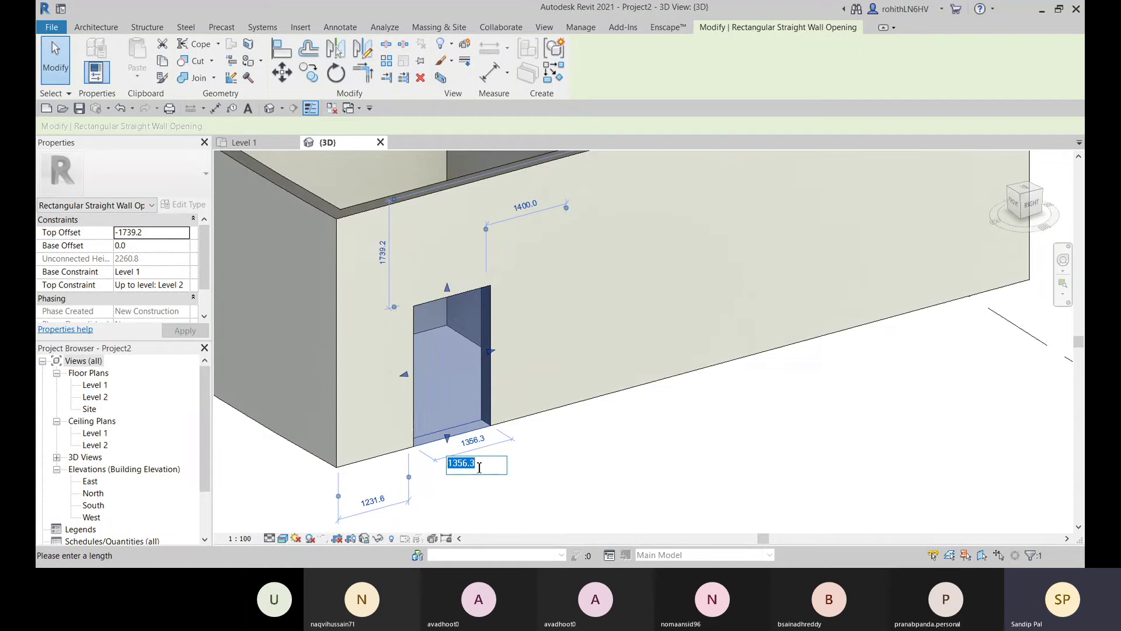
{"action": "type", "text": "1200"}
{"action": "key", "text": "Return"}
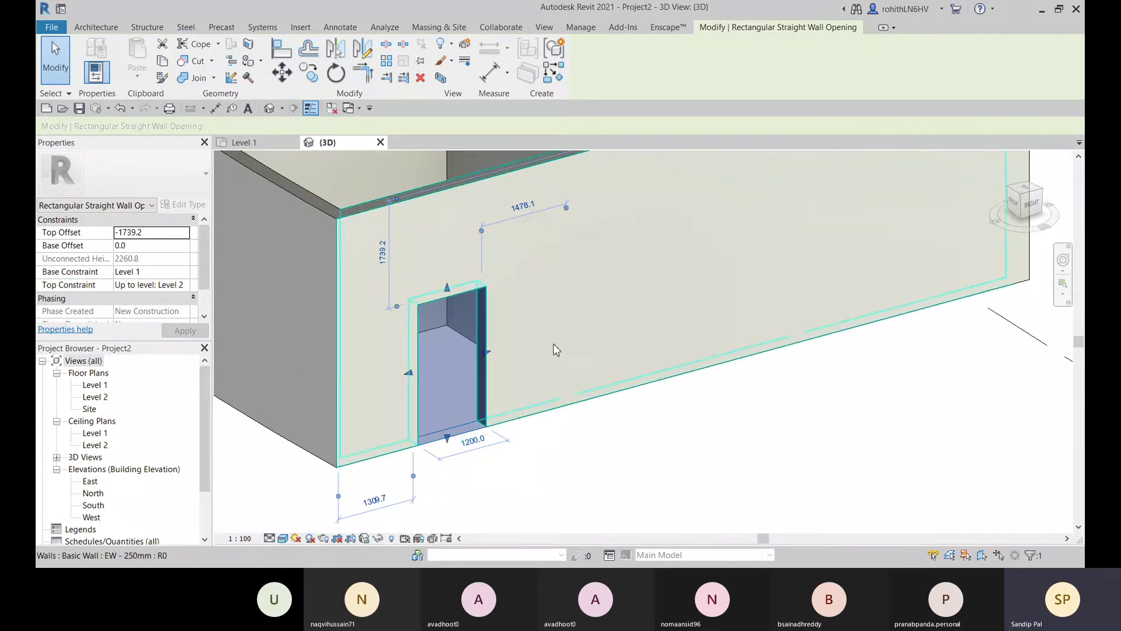
- Set the distance between the wall top and the opening's head to 1500 mm
{"action": "scroll", "coordinate": [558, 373], "scroll_direction": "down", "scroll_amount": 2}
{"action": "scroll", "coordinate": [508, 397], "scroll_direction": "up", "scroll_amount": 2}
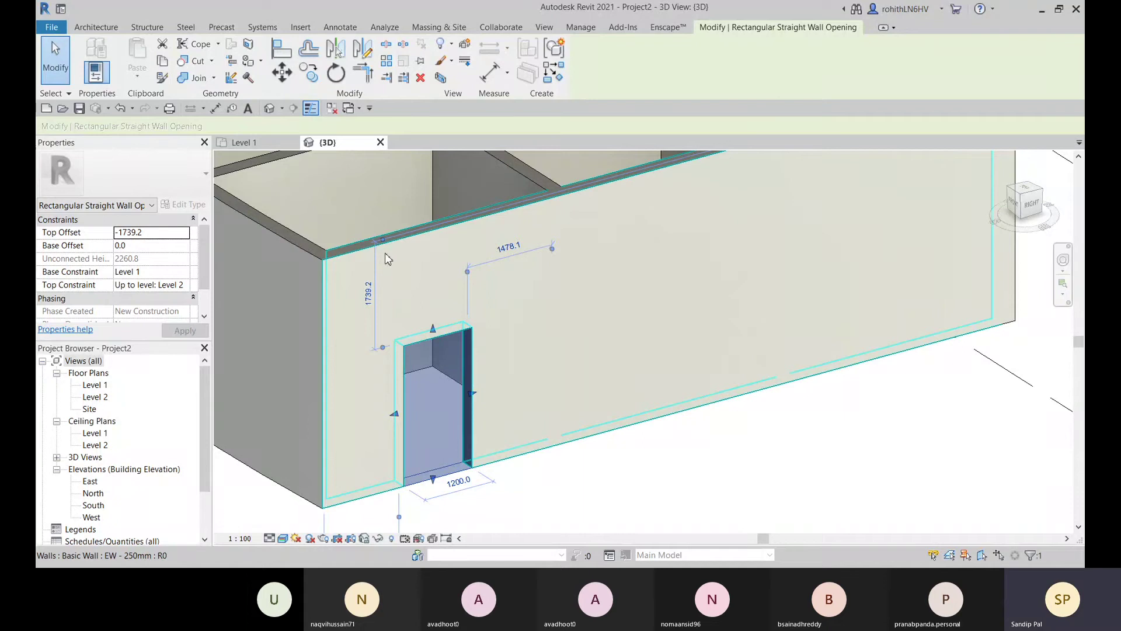
{"action": "scroll", "coordinate": [386, 256], "scroll_direction": "up", "scroll_amount": 1}
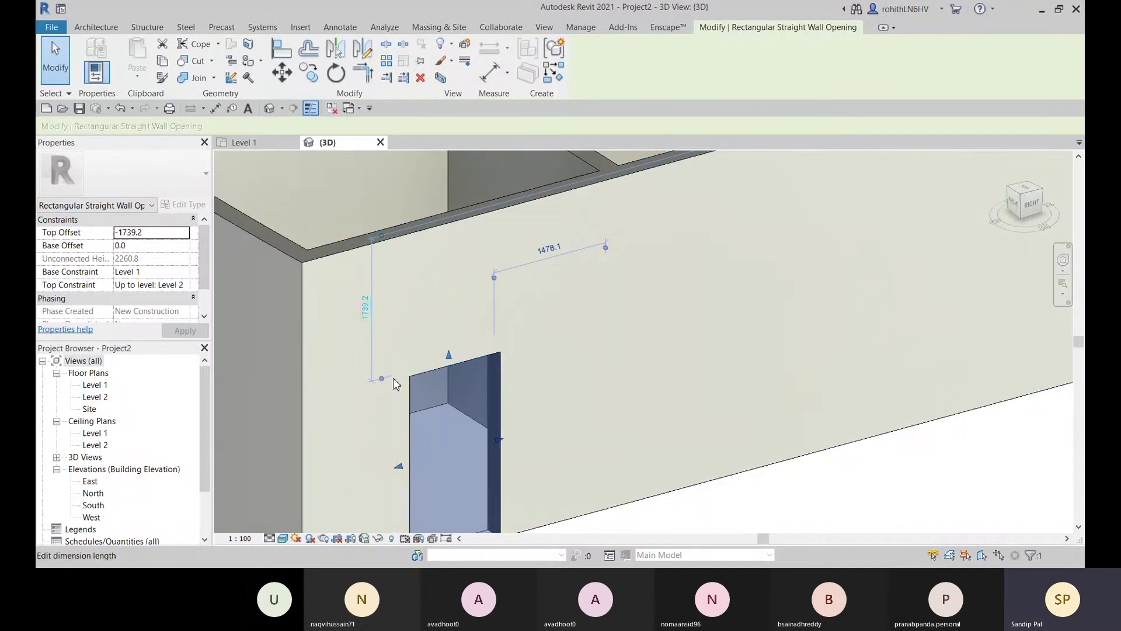
{"action": "scroll", "coordinate": [395, 384], "scroll_direction": "down", "scroll_amount": 2}
{"action": "scroll", "coordinate": [360, 268], "scroll_direction": "up", "scroll_amount": 2}
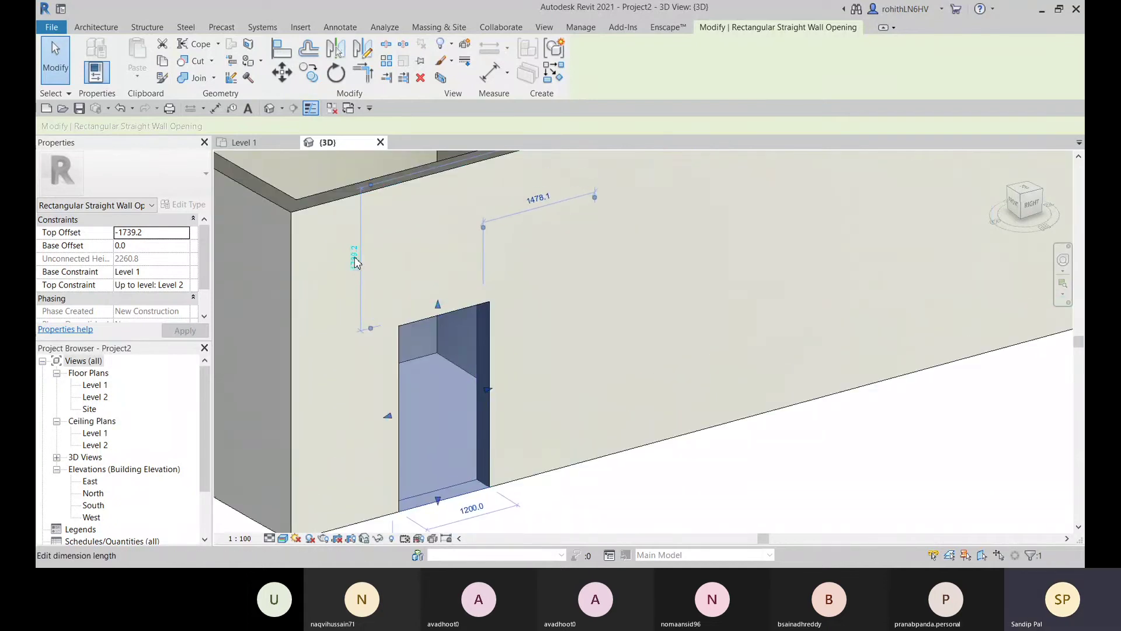
{"action": "left_click", "coordinate": [356, 257]}
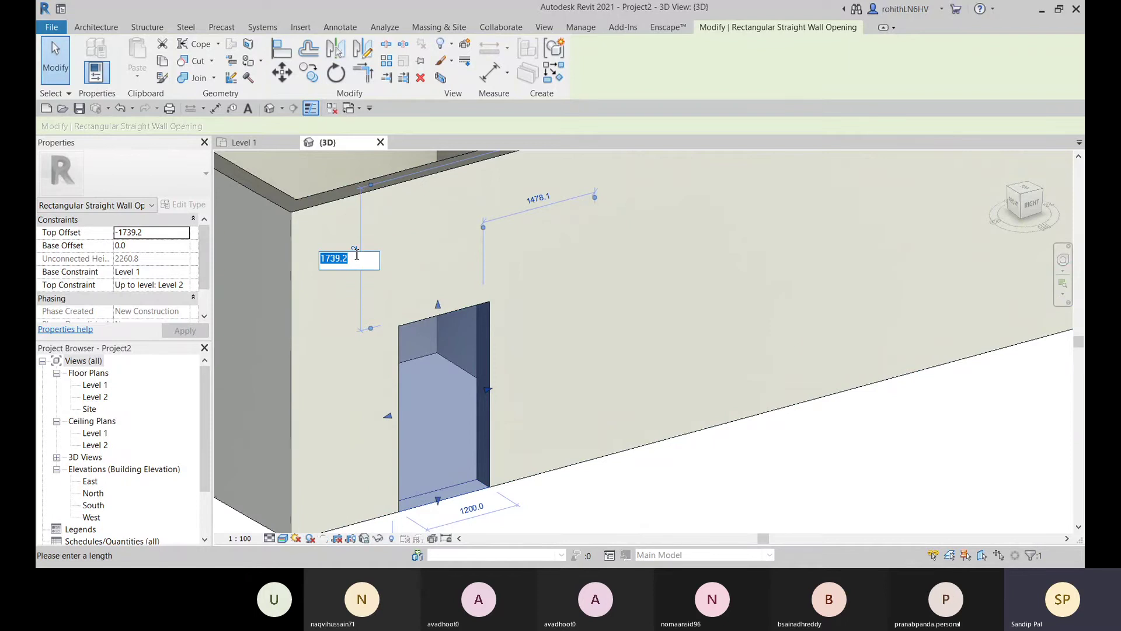
{"action": "type", "text": "1500"}
{"action": "key", "text": "Return"}
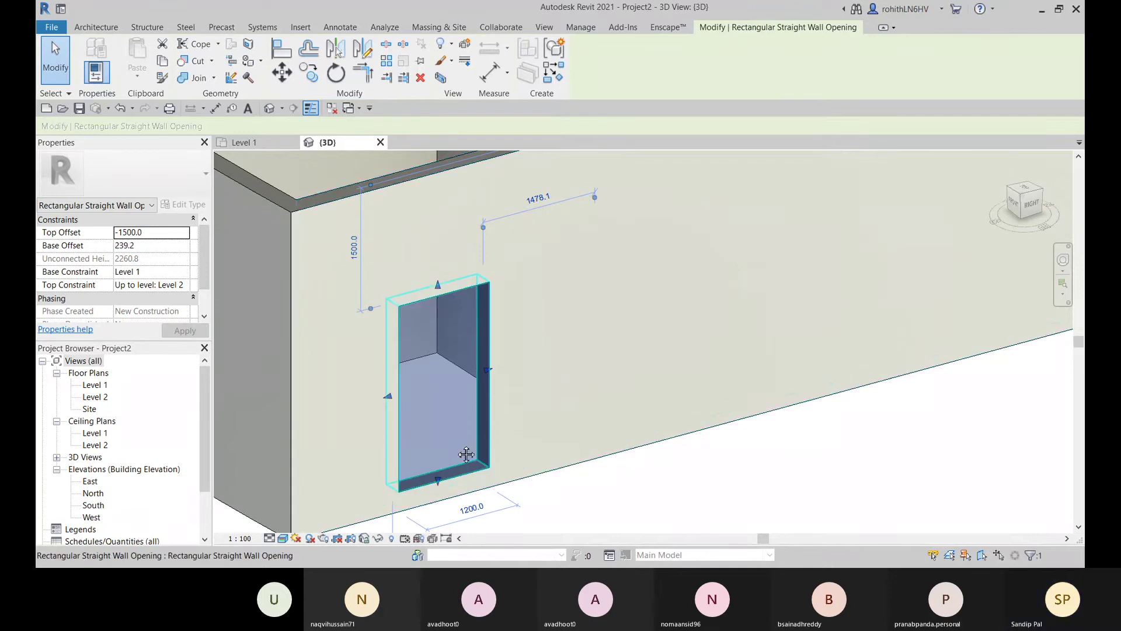
- Stretch the opening's base down to about 194 mm below Level 1
{"action": "middle_click_drag", "start_coordinate": [378, 371], "coordinate": [382, 307]}
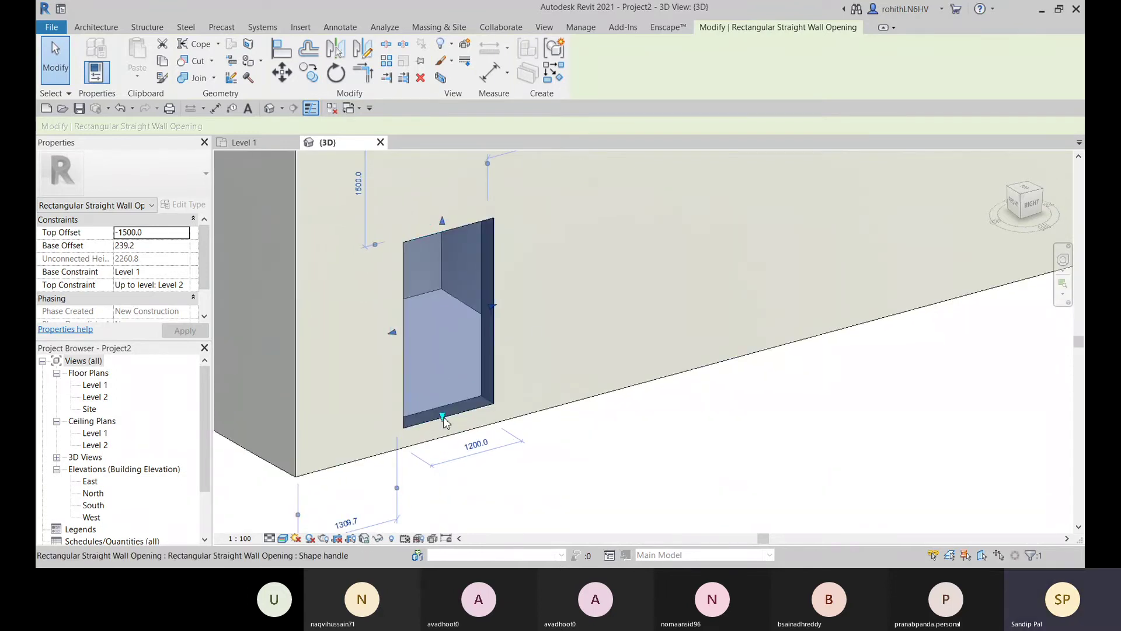
{"action": "left_click_drag", "start_coordinate": [443, 420], "coordinate": [444, 454]}
{"action": "middle_click_drag", "start_coordinate": [479, 503], "coordinate": [472, 531]}
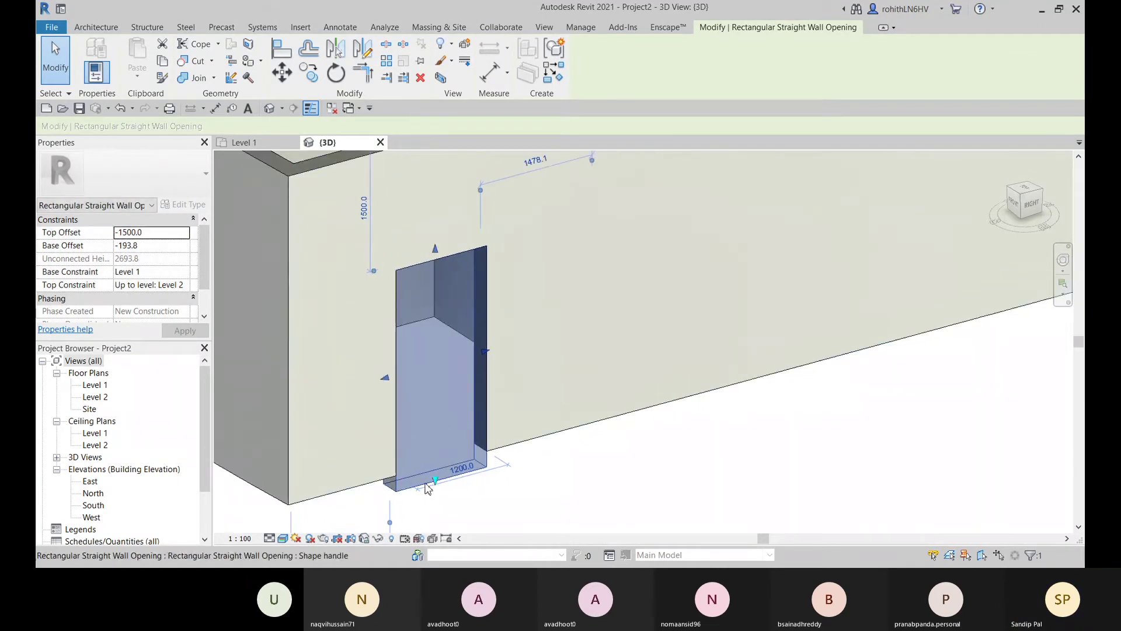
- Align the base of the rectangular opening with the bottom edge of the long exterior wall
{"action": "left_click", "coordinate": [282, 52]}
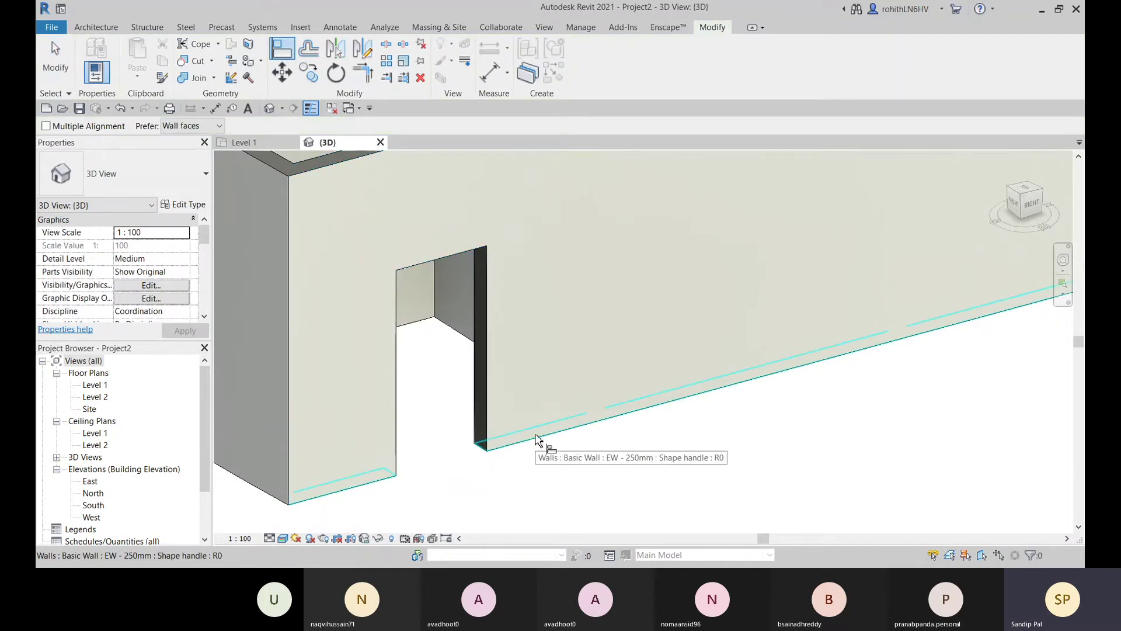
{"action": "left_click", "coordinate": [537, 439]}
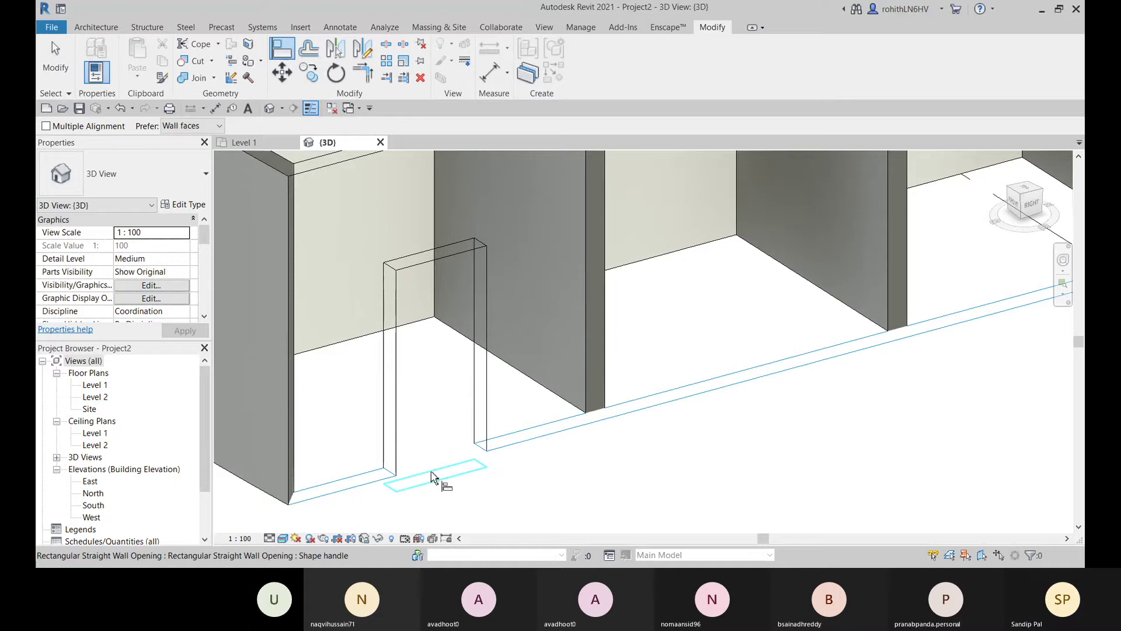
{"action": "left_click", "coordinate": [432, 478]}
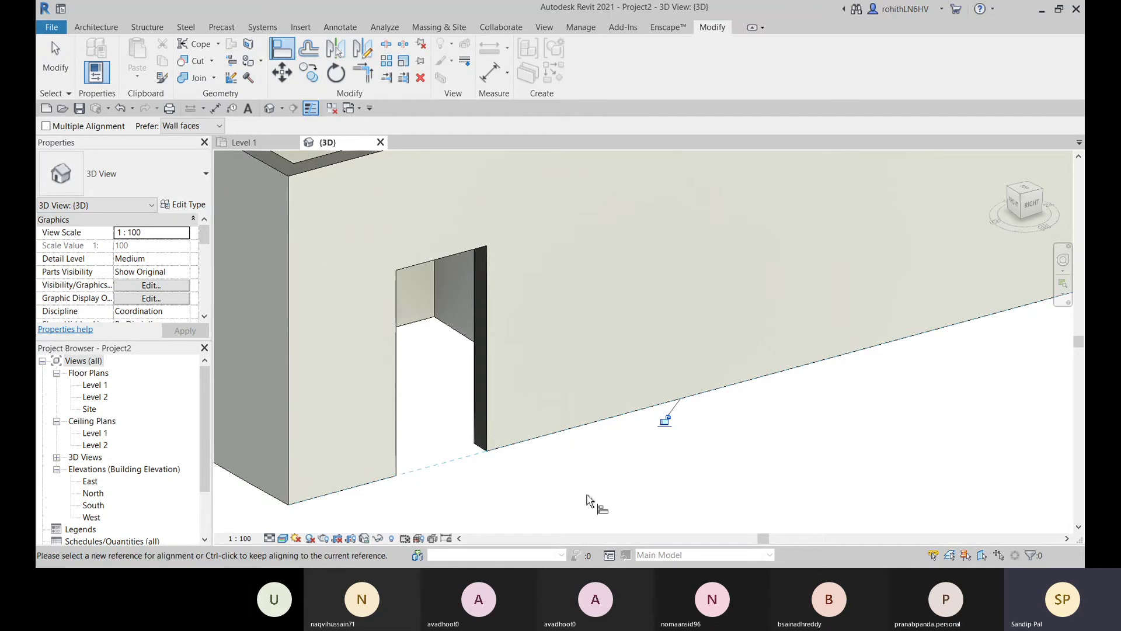
{"action": "right_click", "coordinate": [441, 403]}
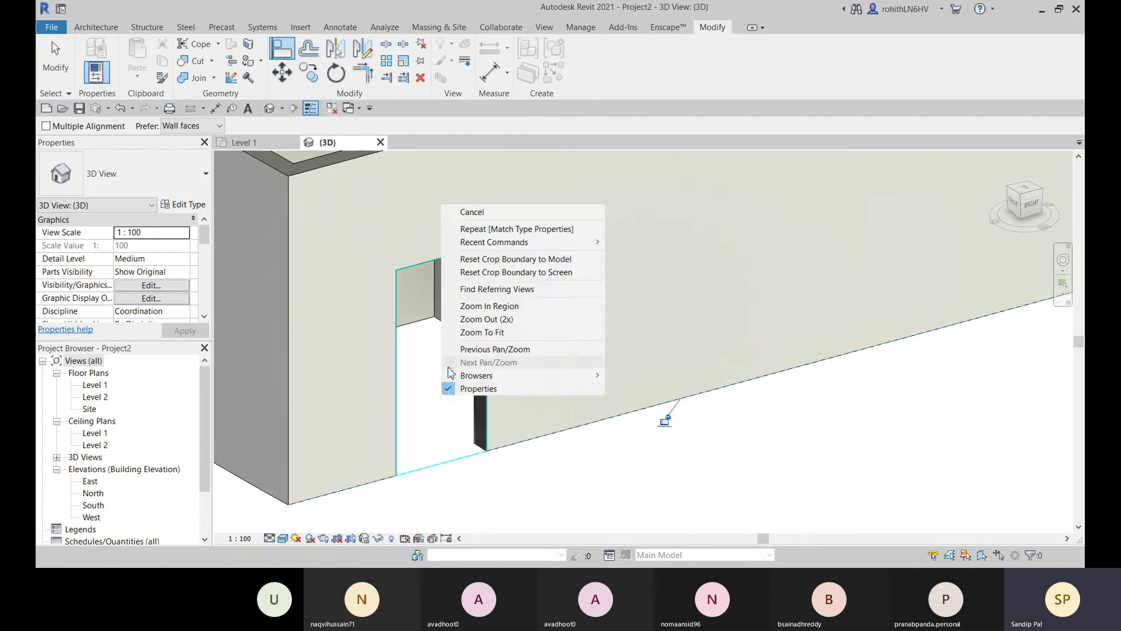
{"action": "left_click", "coordinate": [472, 214]}
{"action": "right_click", "coordinate": [443, 367]}
{"action": "left_click", "coordinate": [461, 370]}
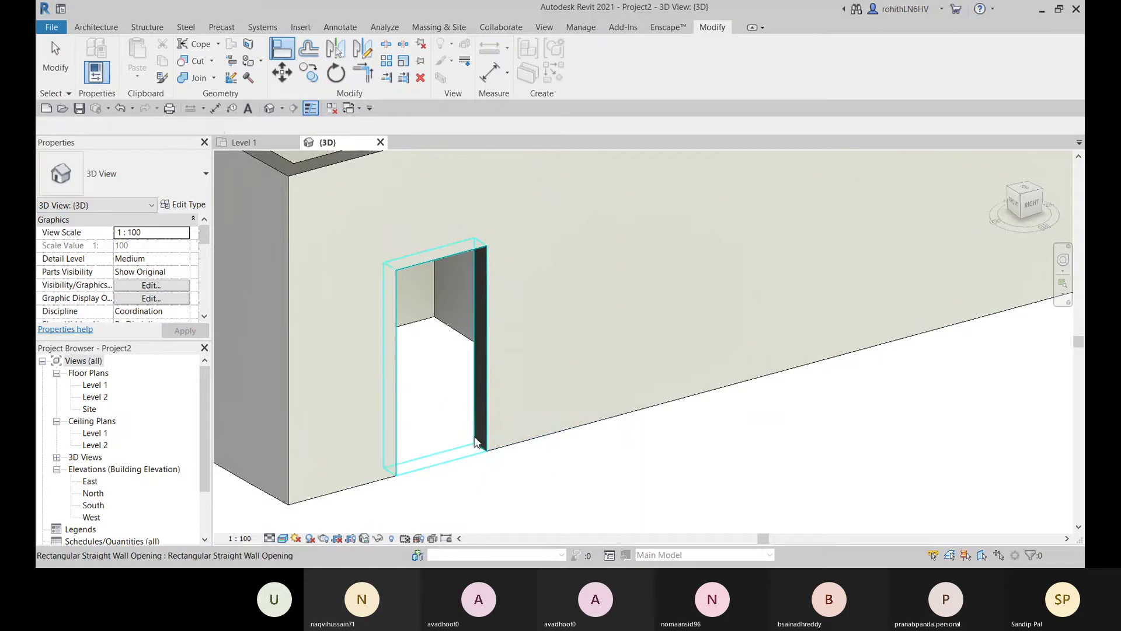
- Examine the aligned opening's offsets and dimensions, its host wall and the whole building
{"action": "left_click", "coordinate": [441, 466]}
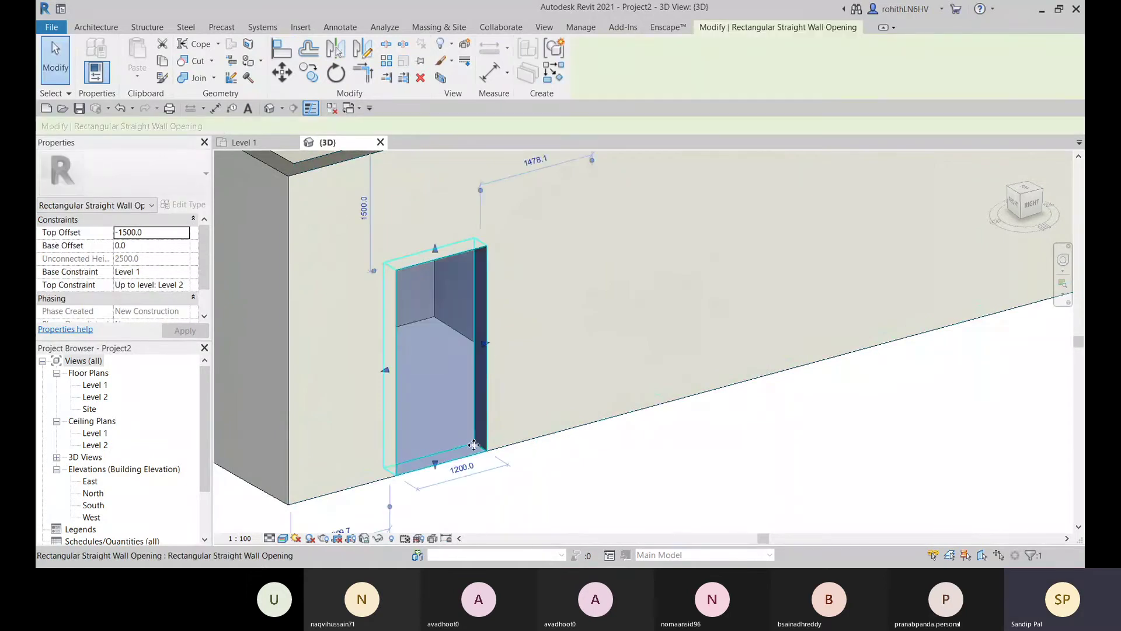
{"action": "scroll", "coordinate": [469, 439], "scroll_direction": "down", "scroll_amount": 1}
{"action": "middle_click_drag", "start_coordinate": [556, 493], "coordinate": [560, 465]}
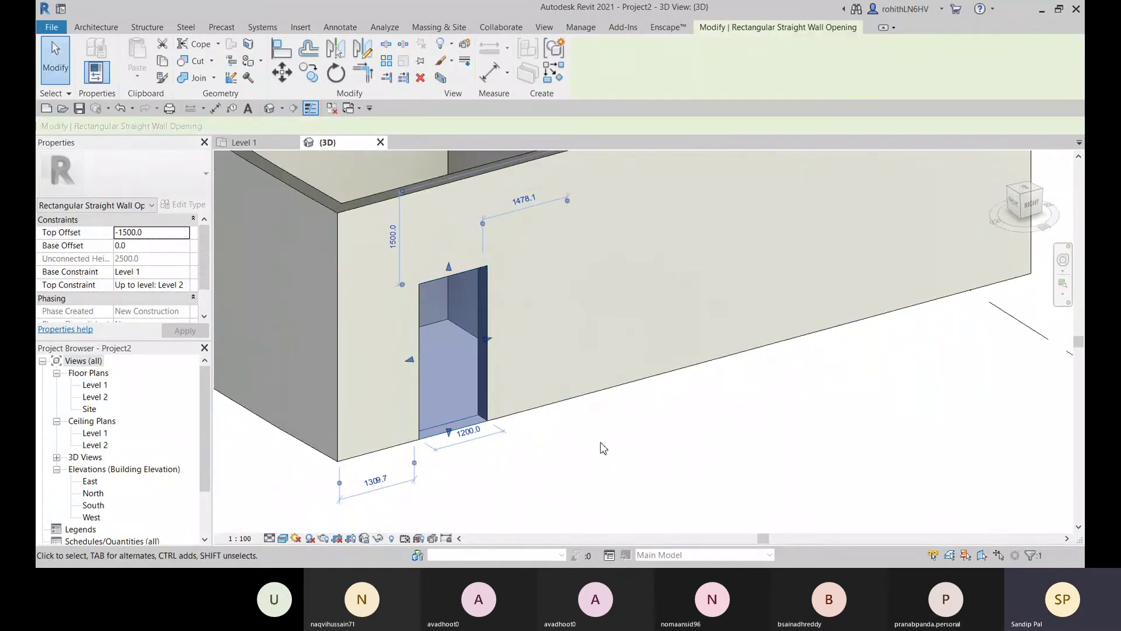
{"action": "left_click", "coordinate": [600, 443]}
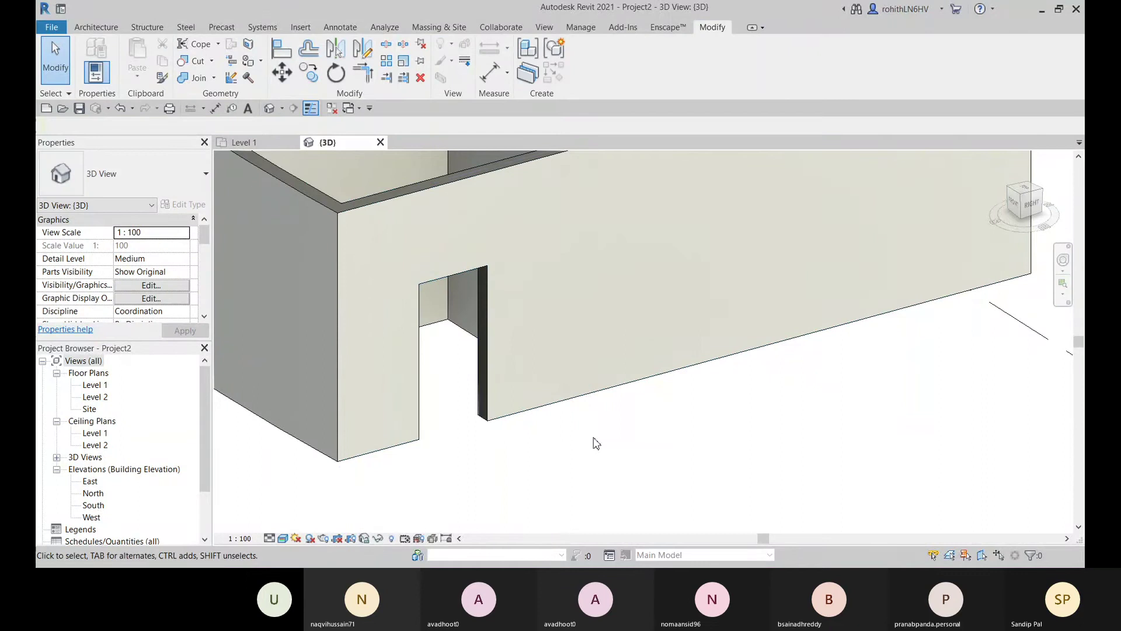
{"action": "left_click", "coordinate": [562, 367]}
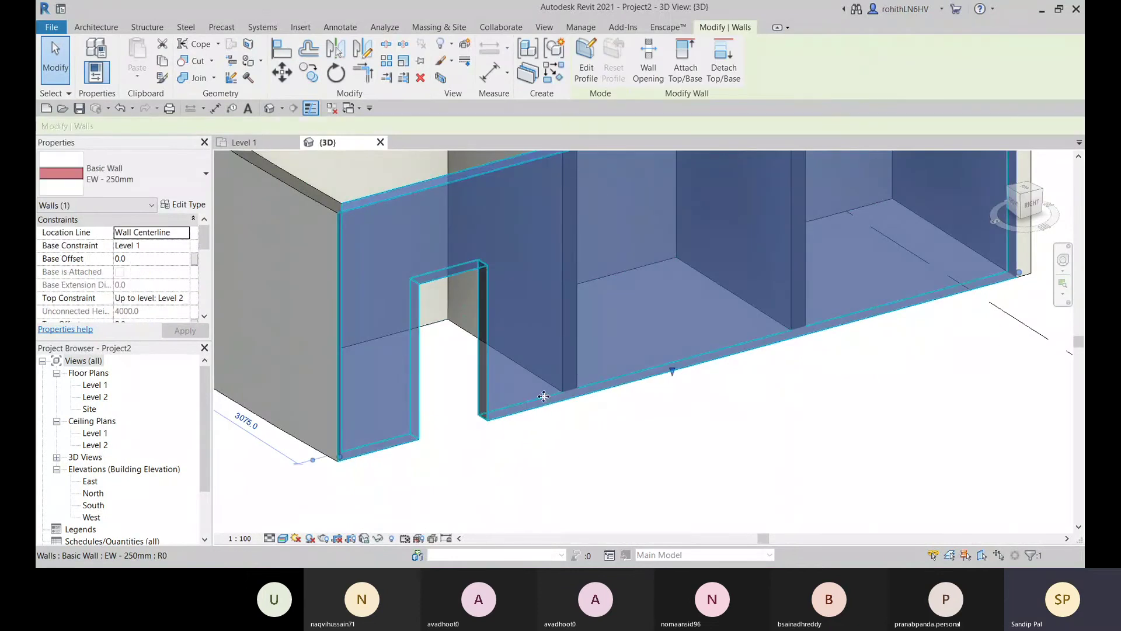
{"action": "scroll", "coordinate": [469, 357], "scroll_direction": "down", "scroll_amount": 3}
{"action": "scroll", "coordinate": [472, 397], "scroll_direction": "up", "scroll_amount": 2}
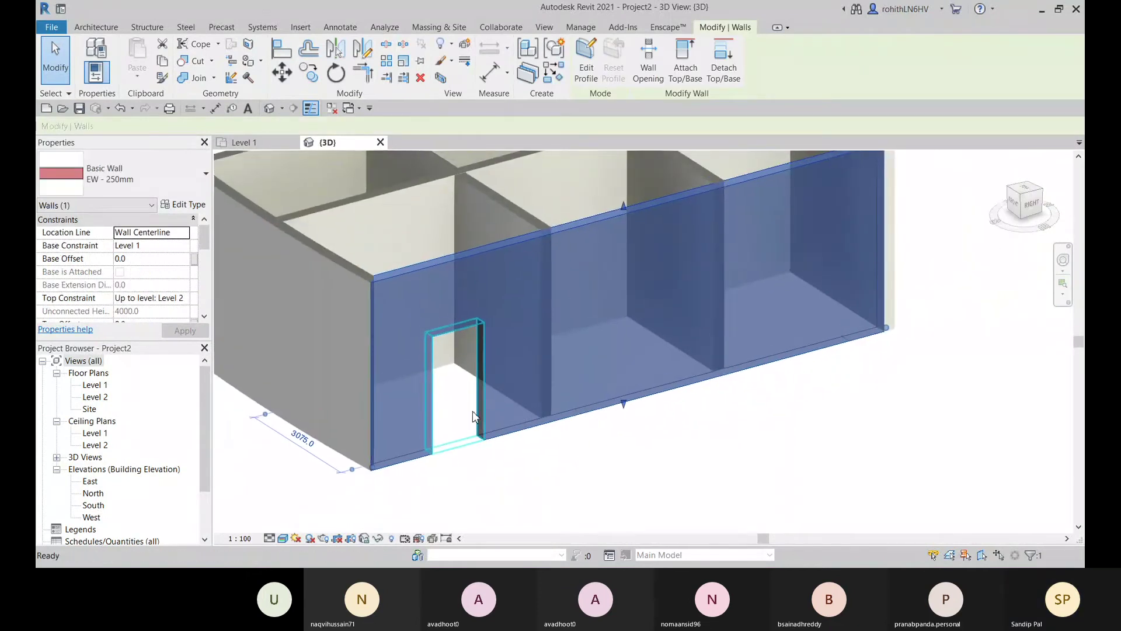
{"action": "left_click", "coordinate": [505, 482]}
{"action": "scroll", "coordinate": [607, 461], "scroll_direction": "down", "scroll_amount": 3}
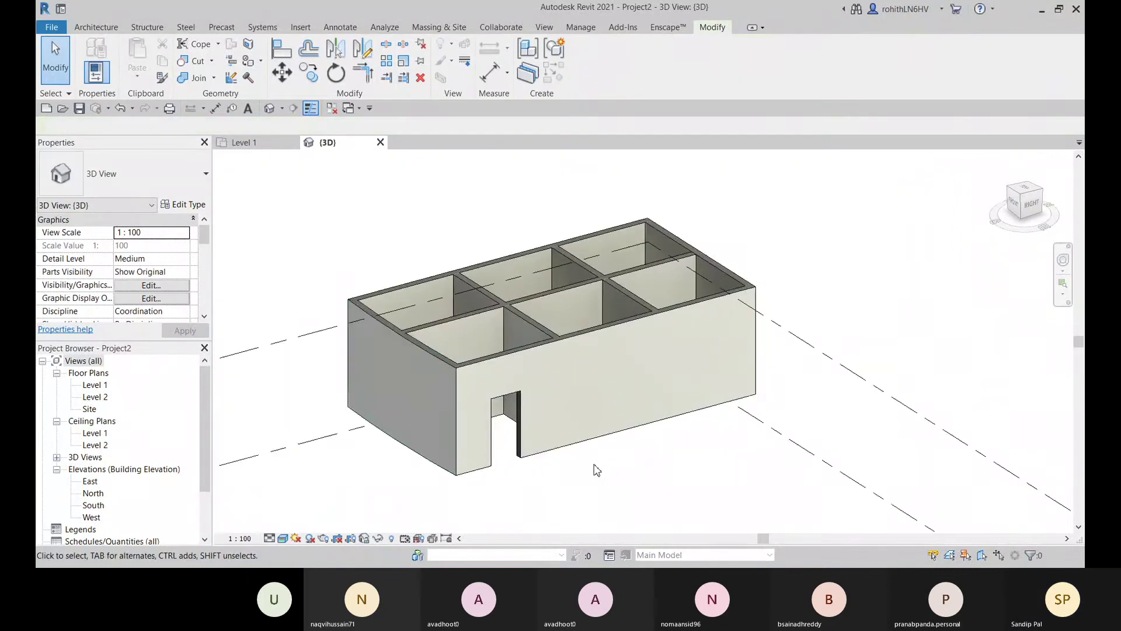
- Start an architectural wall with the stacked wall type Exterior - Brick Over Block w Metal Stud
{"action": "left_click", "coordinate": [88, 28]}
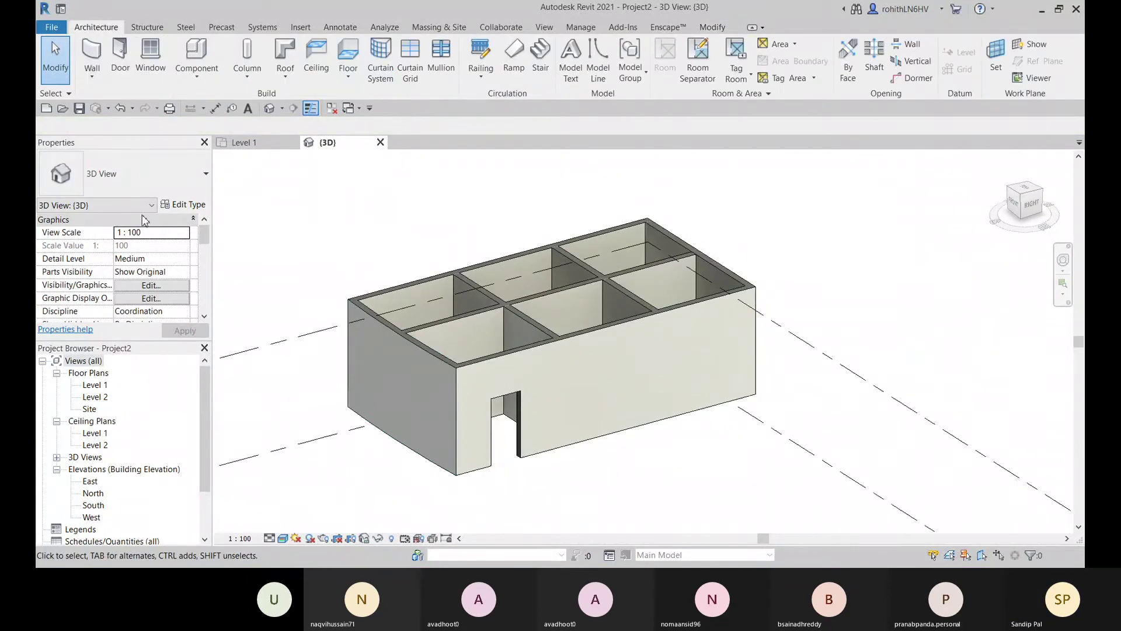
{"action": "left_click", "coordinate": [93, 81]}
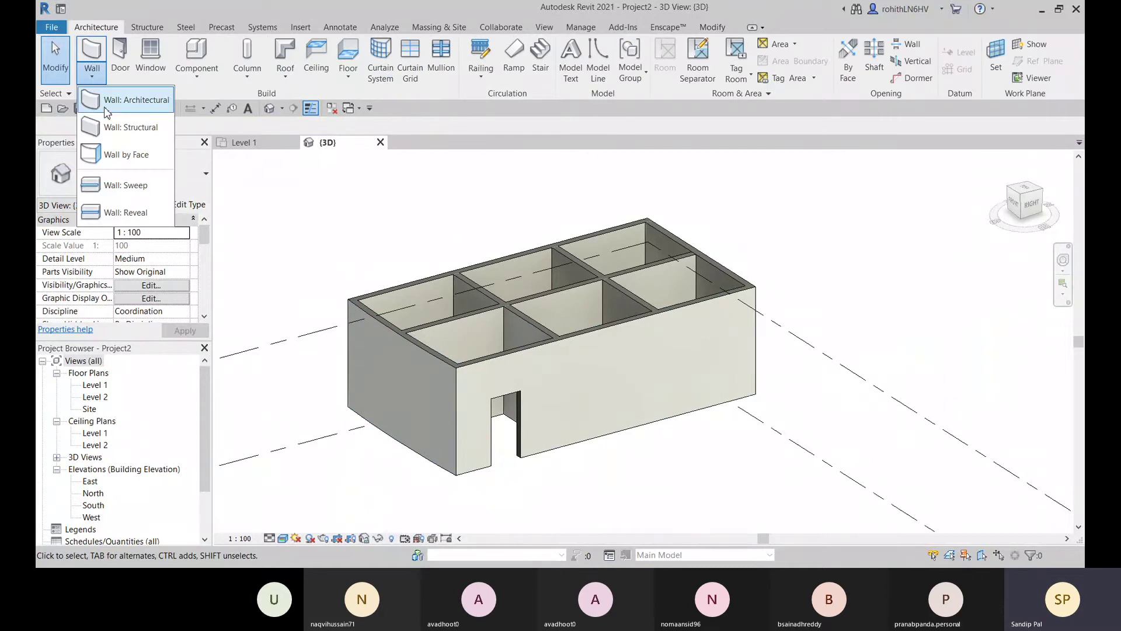
{"action": "left_click", "coordinate": [108, 101]}
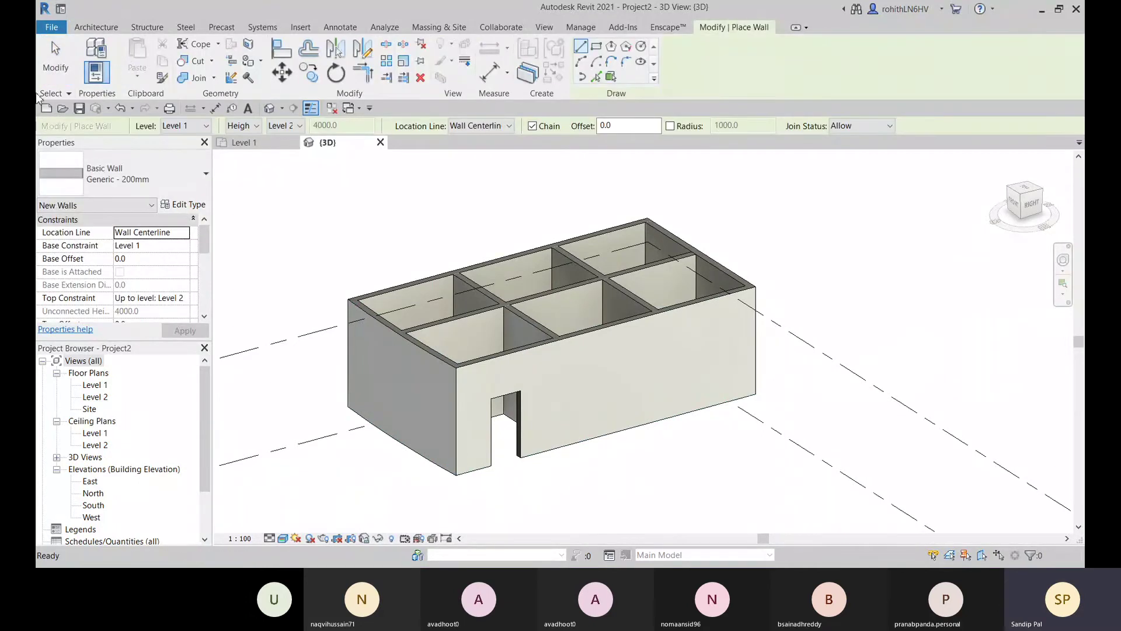
{"action": "left_click", "coordinate": [166, 174]}
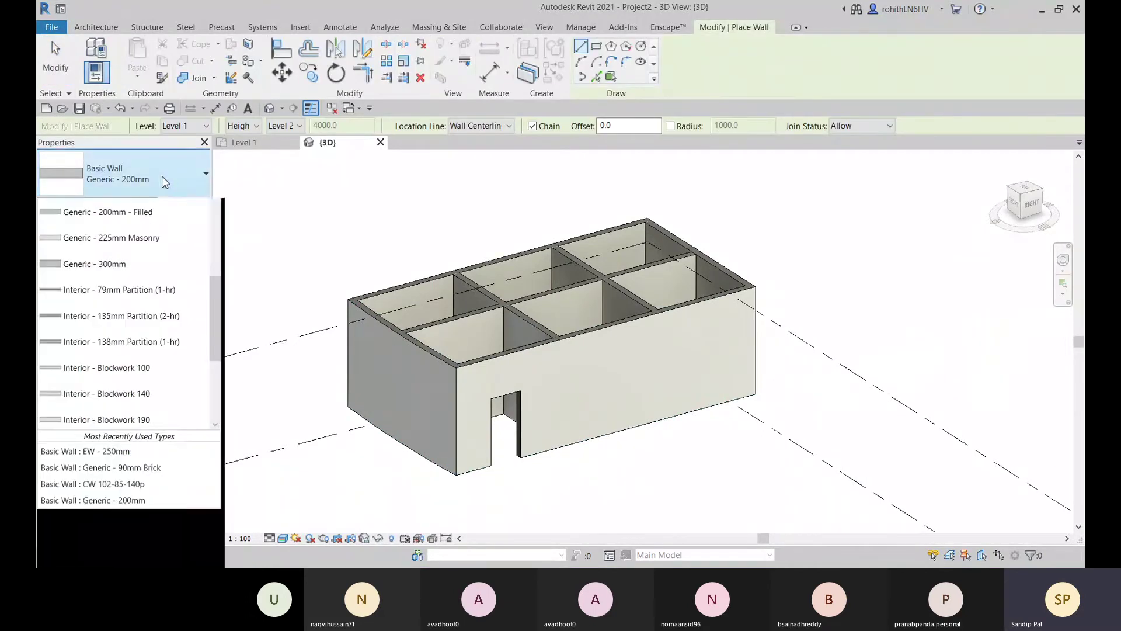
{"action": "scroll", "coordinate": [211, 432], "scroll_direction": "down", "scroll_amount": 5}
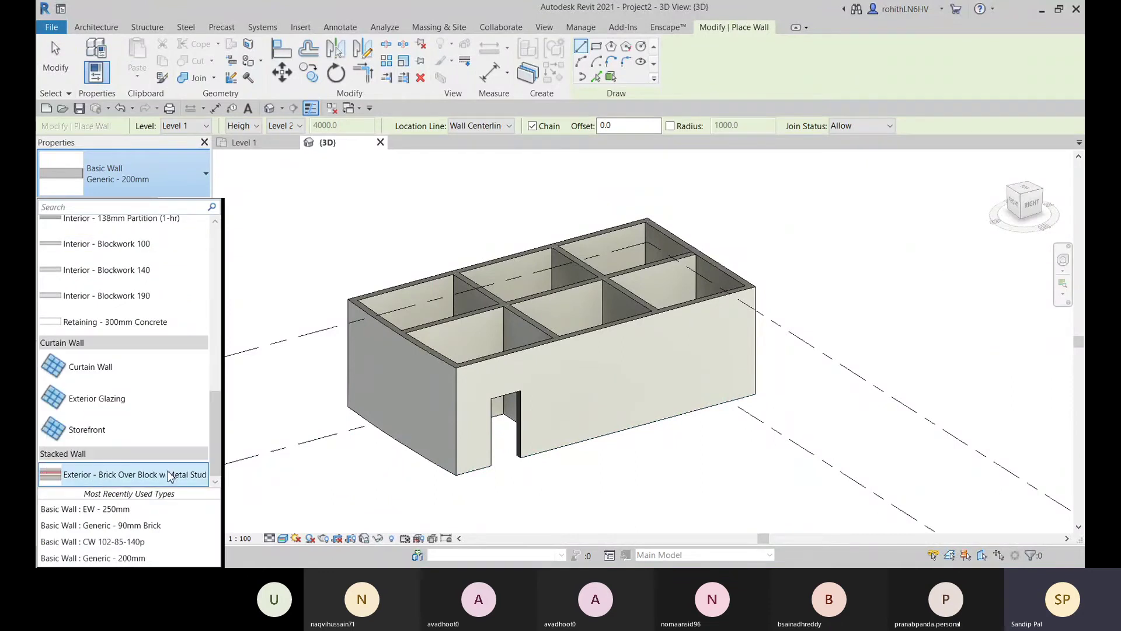
{"action": "mouse_move", "coordinate": [139, 481]}
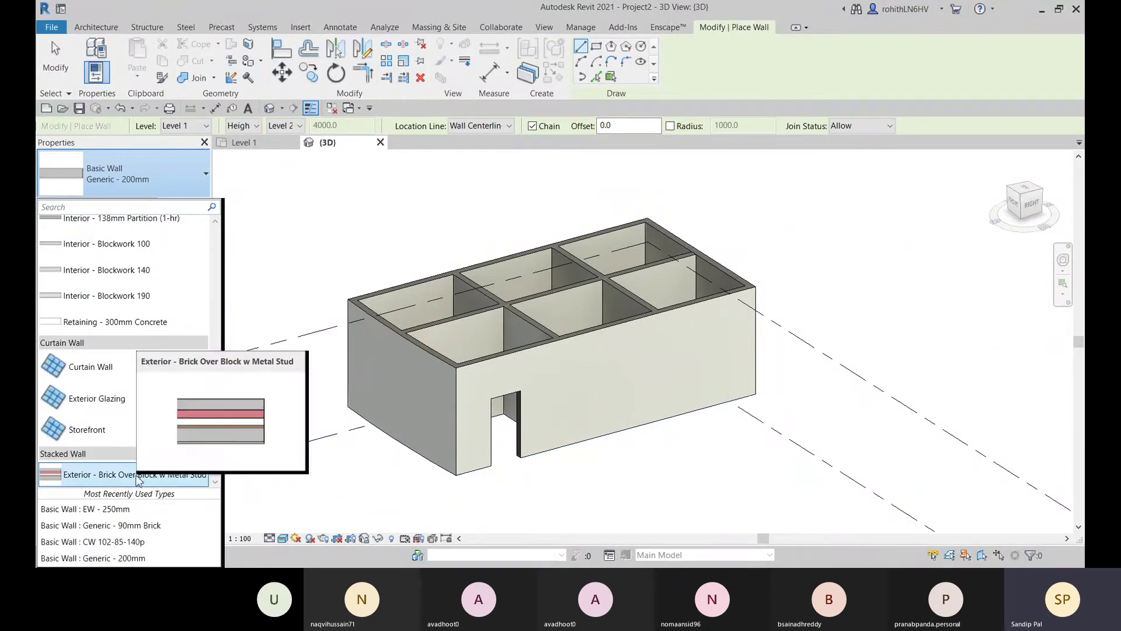
{"action": "left_click", "coordinate": [117, 479]}
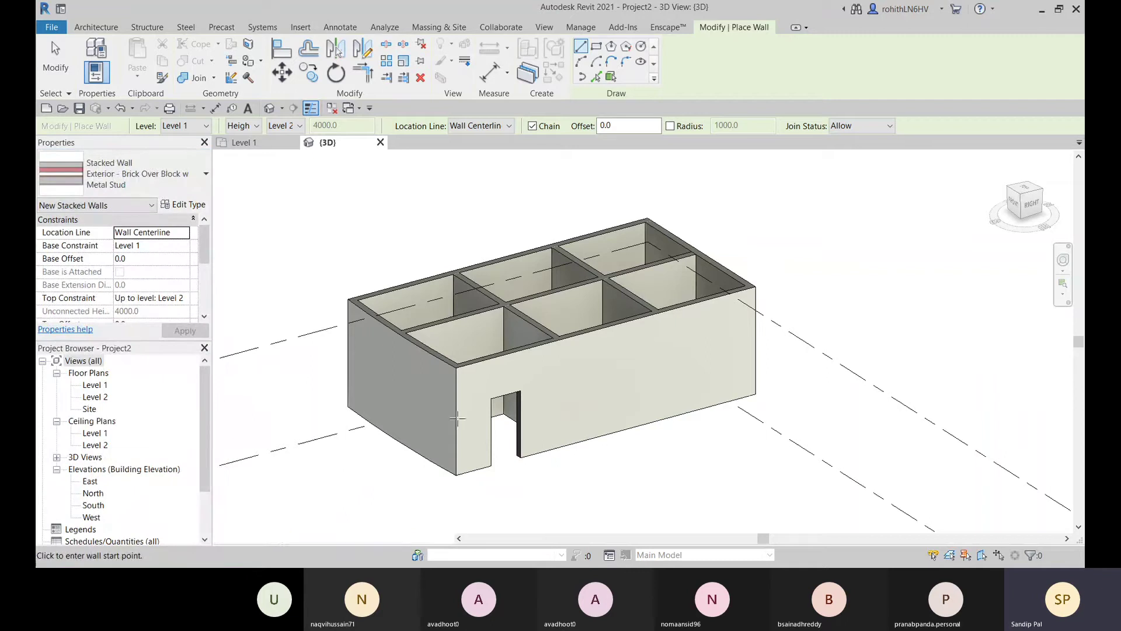
- Draw a straight stacked wall about 8100 mm long in front of the building, parallel to the long exterior wall, from Level 1 to Level 2
{"action": "scroll", "coordinate": [458, 419], "scroll_direction": "down", "scroll_amount": 1}
{"action": "middle_click_drag", "start_coordinate": [416, 443], "coordinate": [441, 386]}
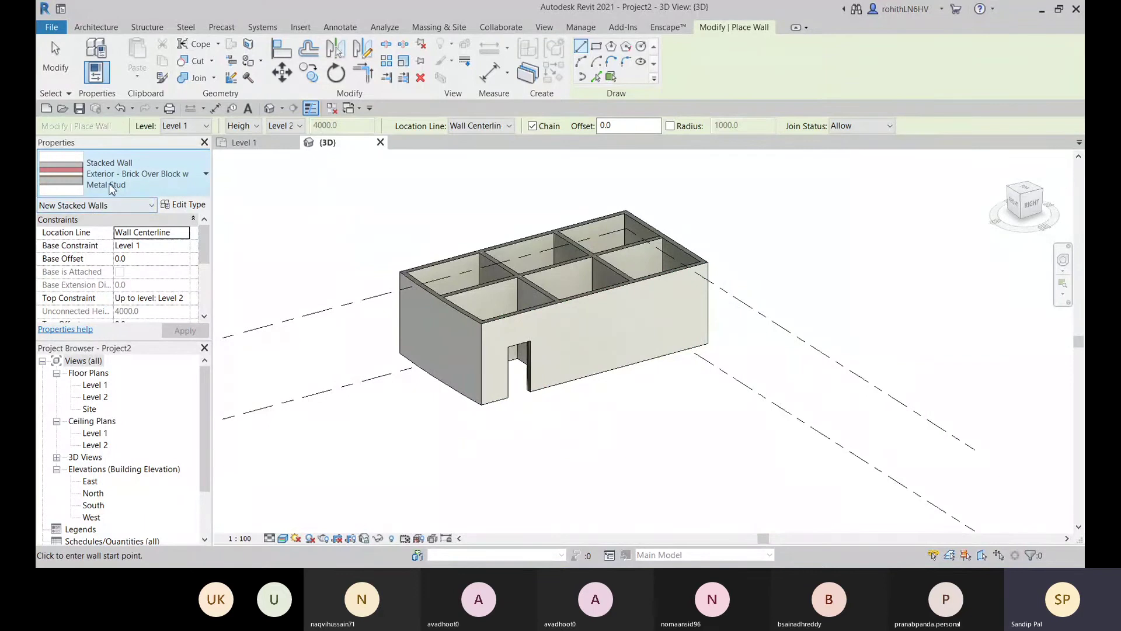
{"action": "middle_click_drag", "start_coordinate": [418, 441], "coordinate": [383, 416]}
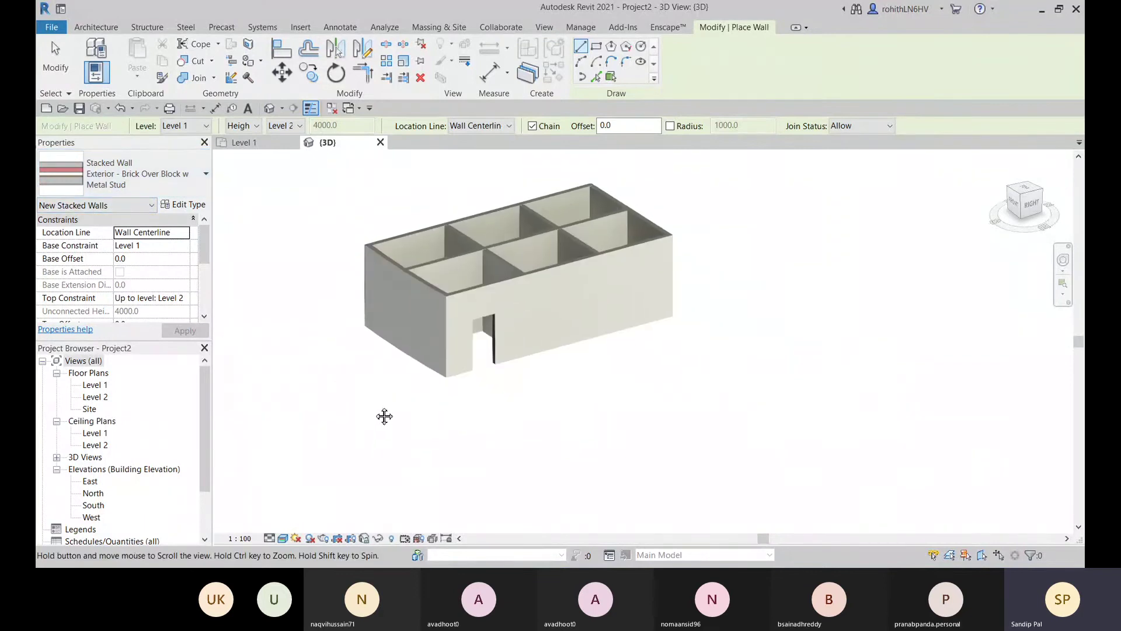
{"action": "left_click", "coordinate": [394, 434]}
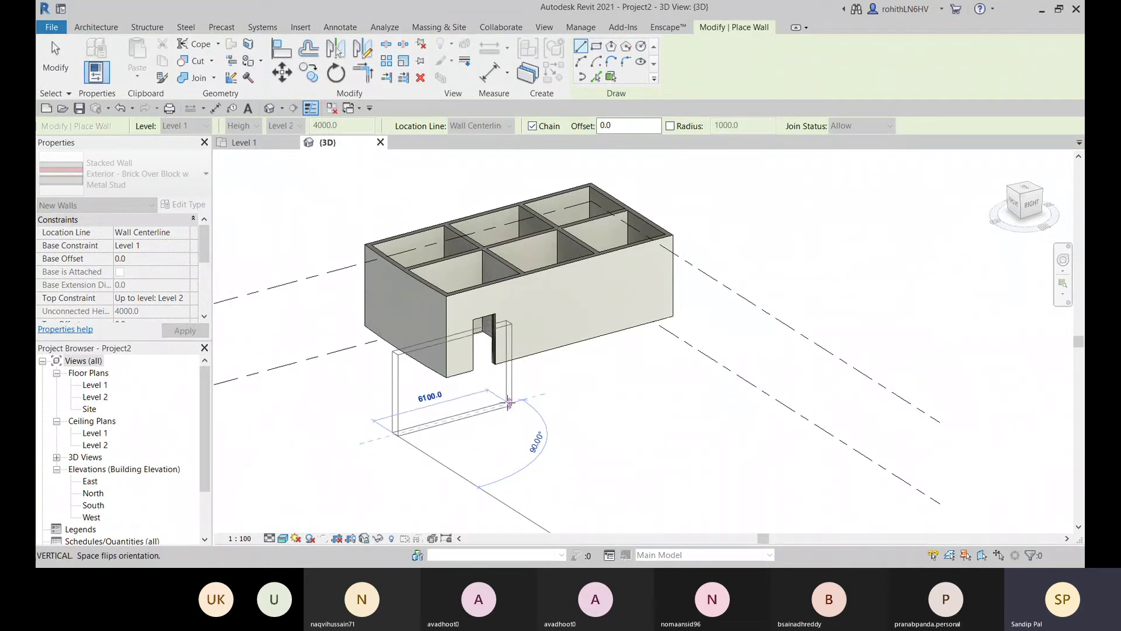
{"action": "middle_click_drag", "start_coordinate": [474, 414], "coordinate": [468, 373]}
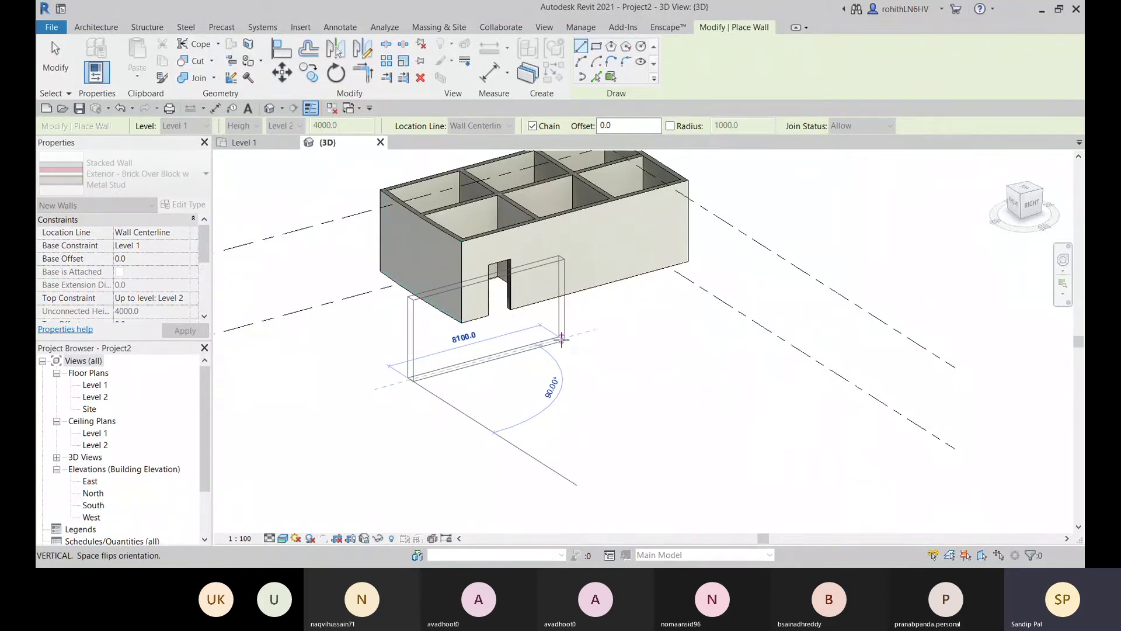
{"action": "left_click", "coordinate": [561, 339]}
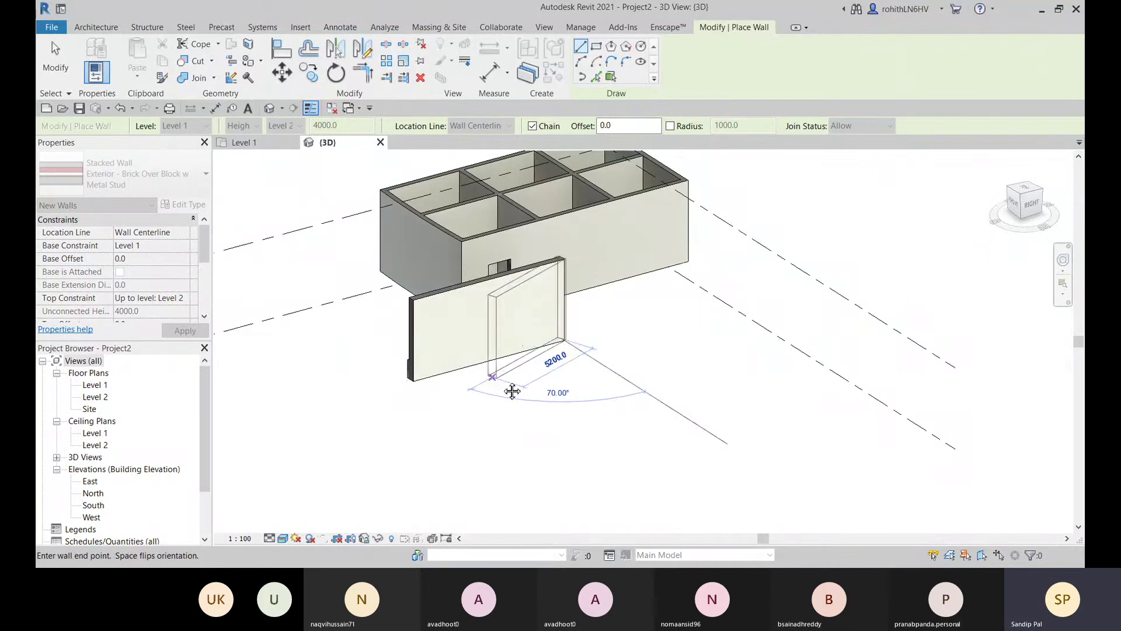
- Finish placing walls and examine the brick upper portion and block base at the end of the stacked wall
{"action": "middle_click_drag", "start_coordinate": [514, 388], "coordinate": [639, 341]}
{"action": "scroll", "coordinate": [640, 342], "scroll_direction": "up", "scroll_amount": 5}
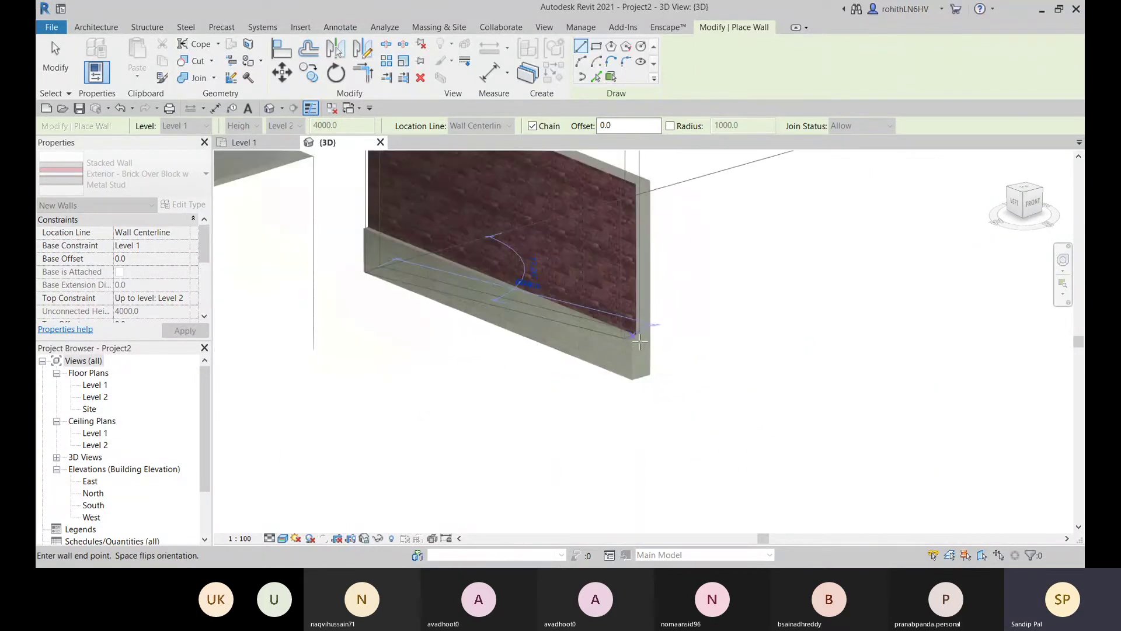
{"action": "key", "text": "Escape"}
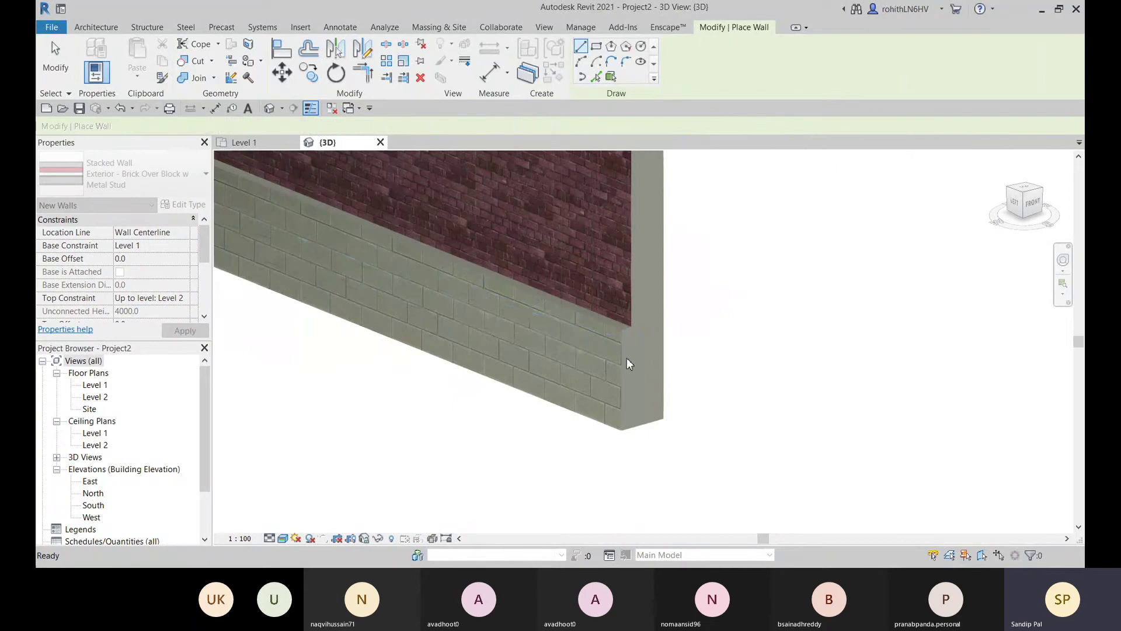
{"action": "middle_click_drag", "start_coordinate": [641, 350], "coordinate": [545, 525]}
{"action": "scroll", "coordinate": [564, 431], "scroll_direction": "up", "scroll_amount": 2}
{"action": "scroll", "coordinate": [575, 409], "scroll_direction": "down", "scroll_amount": 3}
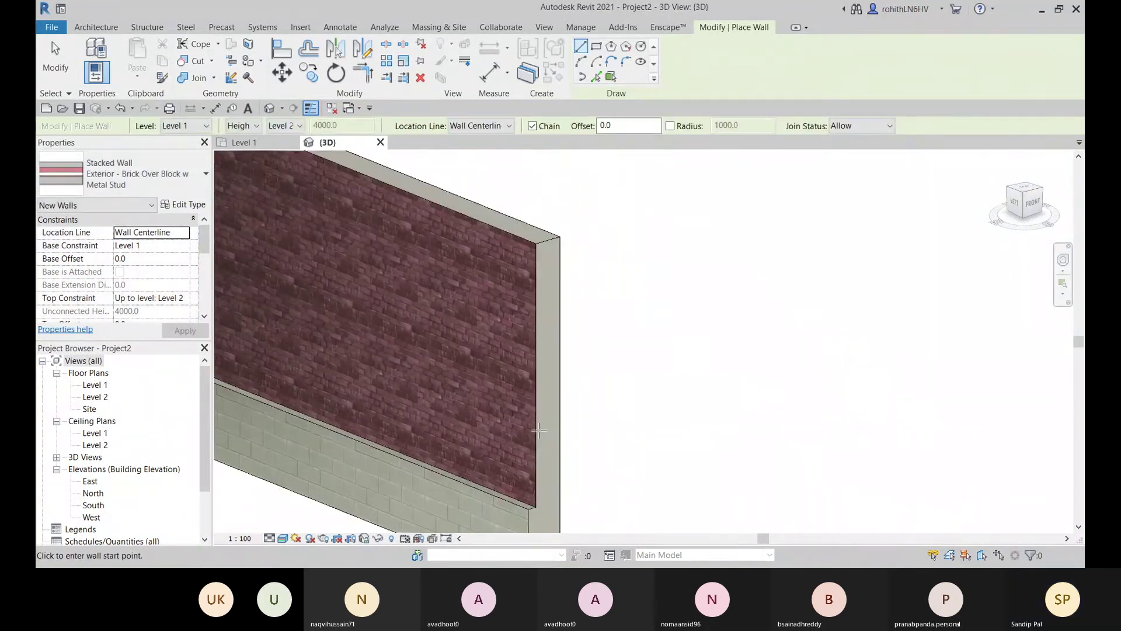
{"action": "middle_click_drag", "start_coordinate": [536, 436], "coordinate": [551, 362]}
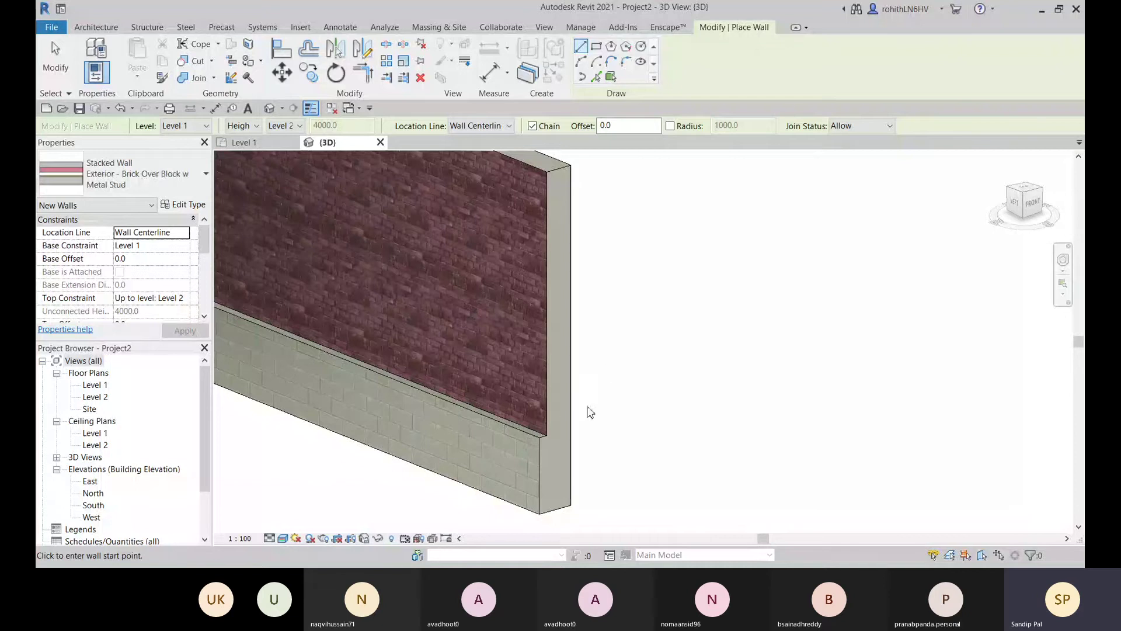
{"action": "key", "text": "Escape"}
- Try placing the stacked wall in a displacement set, and reset the set after cancelling its editing
{"action": "left_click", "coordinate": [518, 379]}
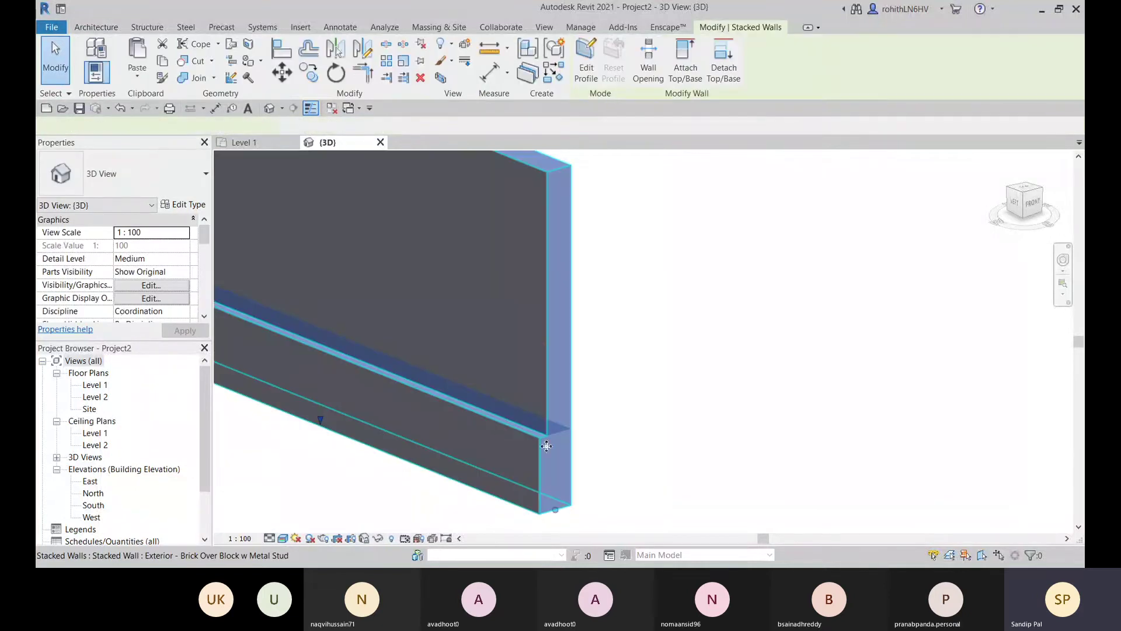
{"action": "middle_click_drag", "start_coordinate": [524, 437], "coordinate": [615, 429]}
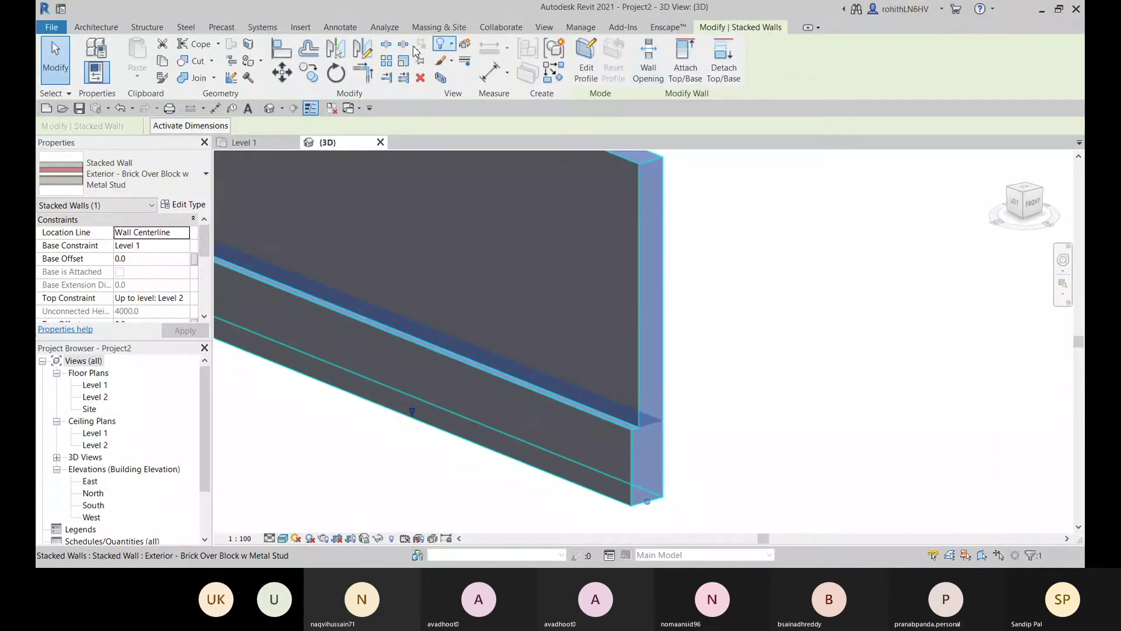
{"action": "left_click", "coordinate": [465, 45]}
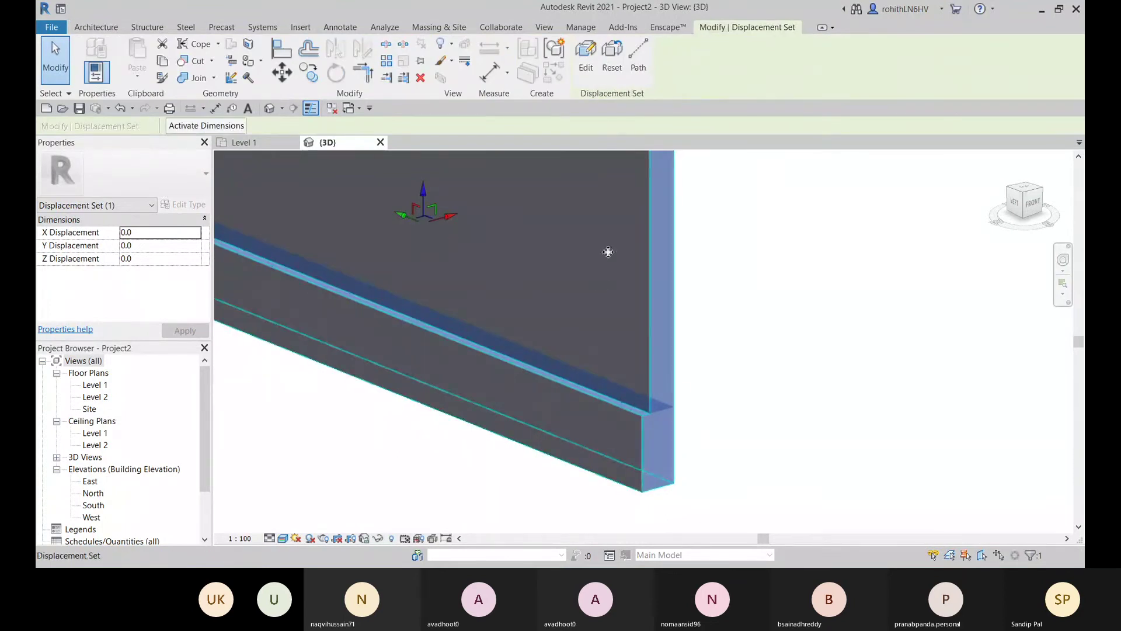
{"action": "scroll", "coordinate": [732, 264], "scroll_direction": "down", "scroll_amount": 3}
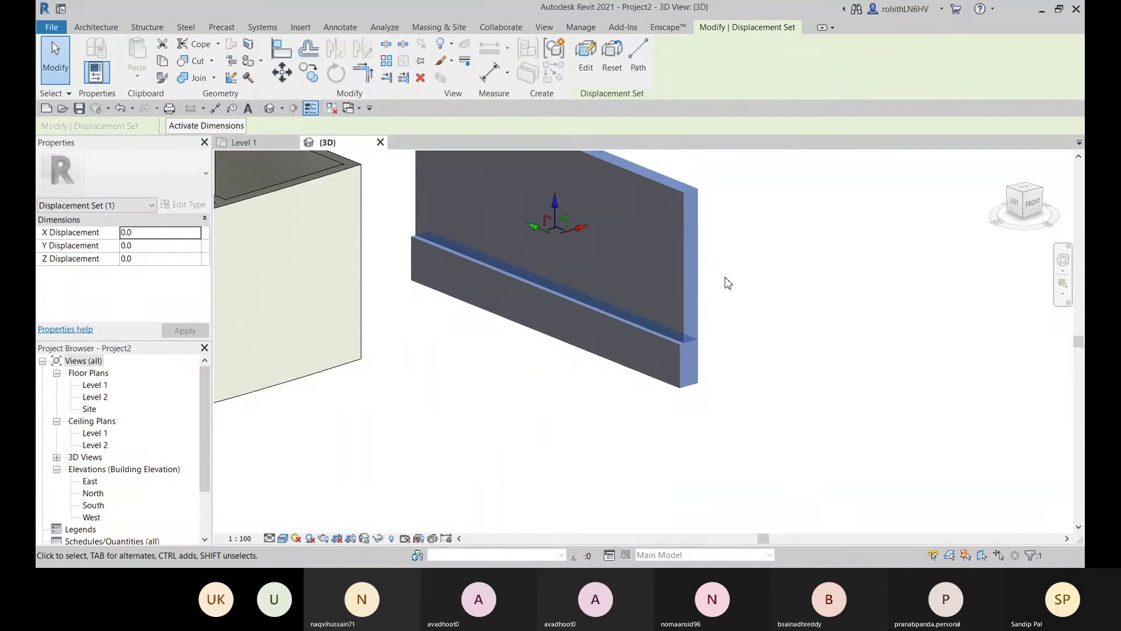
{"action": "left_click", "coordinate": [586, 69]}
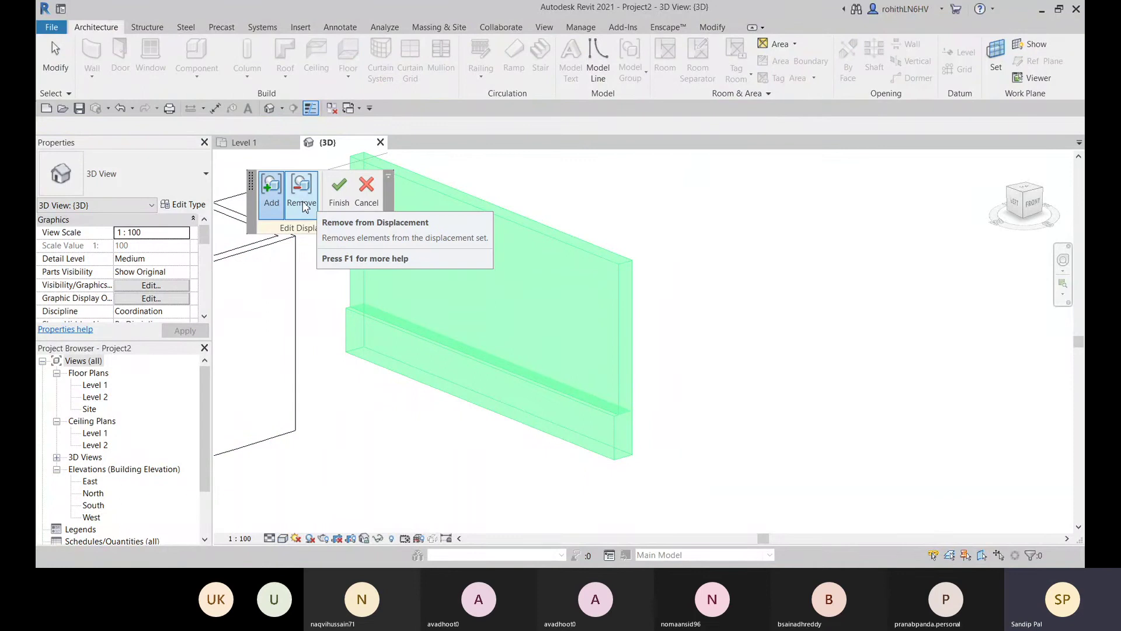
{"action": "left_click", "coordinate": [366, 206]}
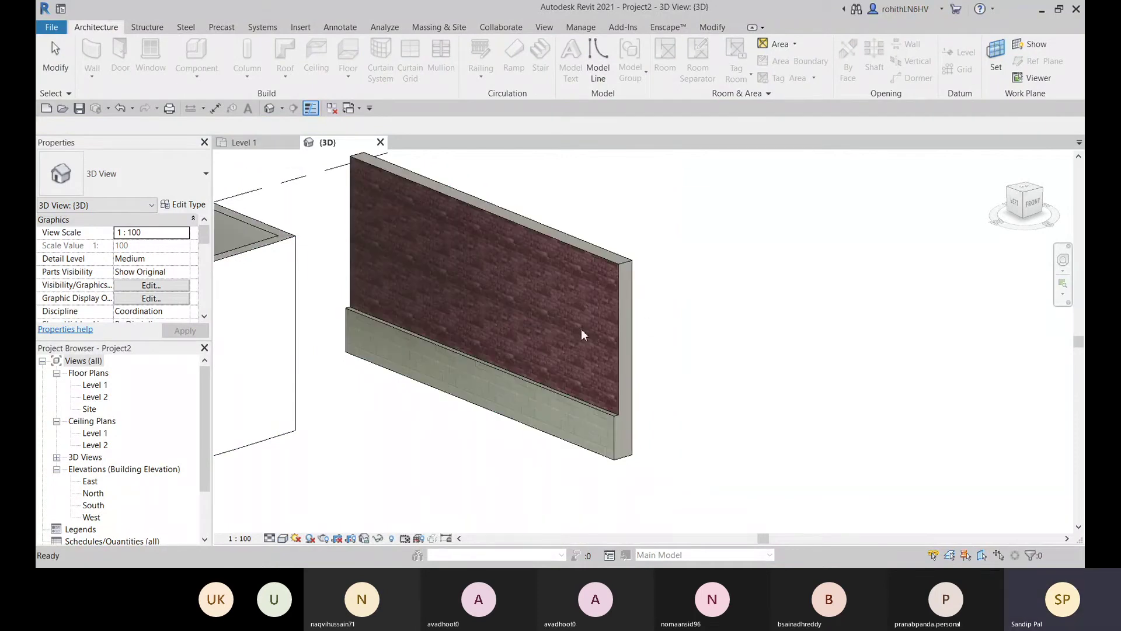
{"action": "left_click", "coordinate": [629, 272]}
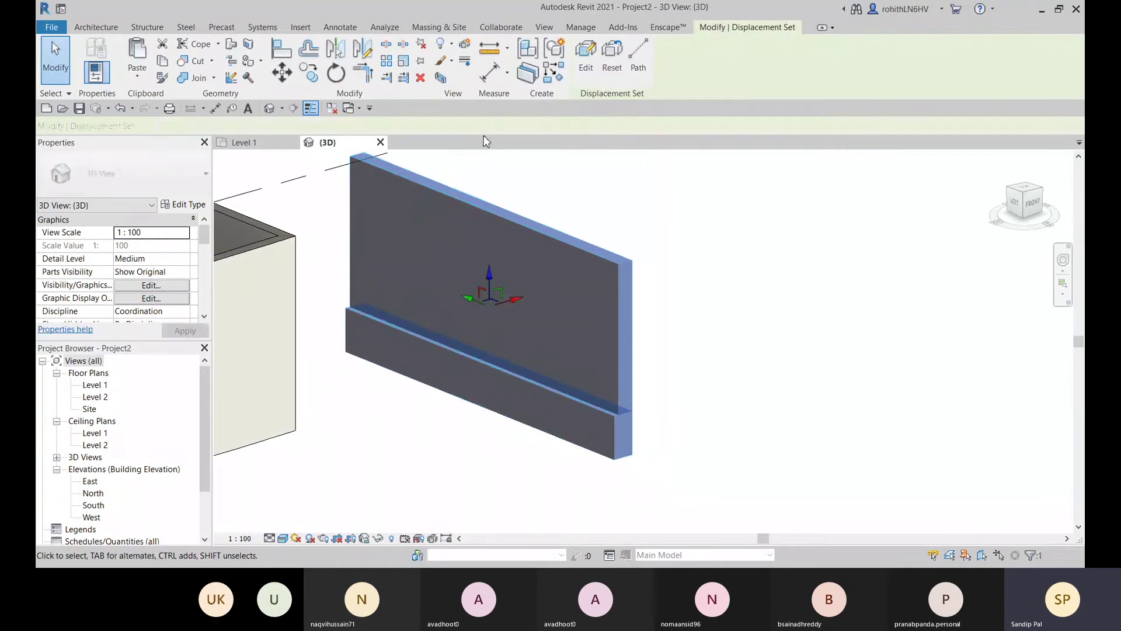
{"action": "left_click", "coordinate": [616, 77]}
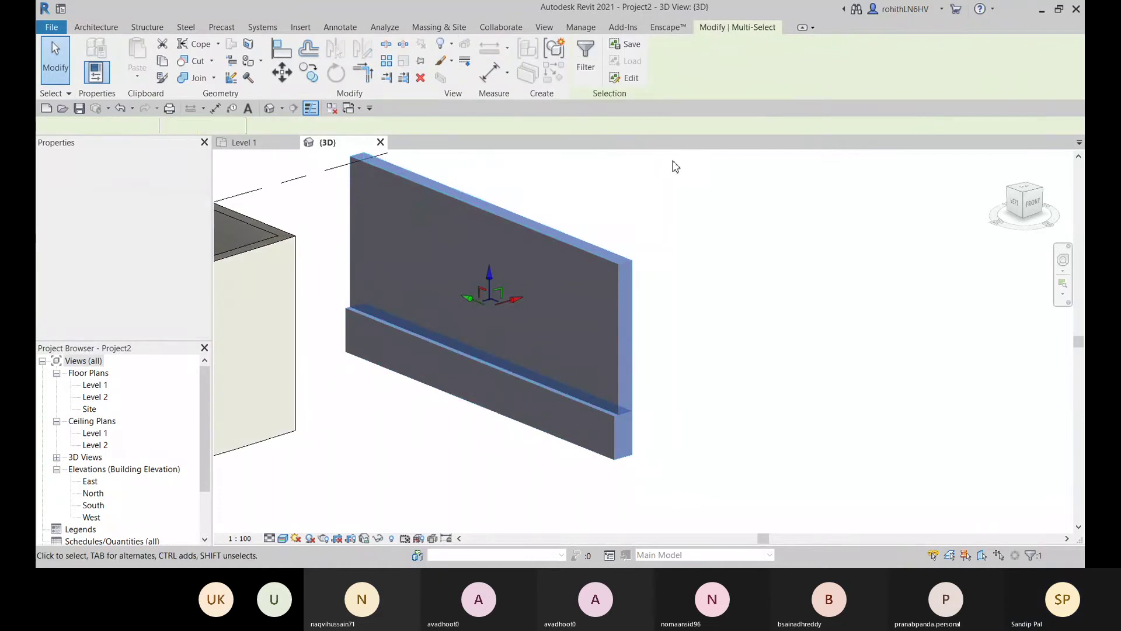
- Create parts from the selected stacked wall and its member walls, and dismiss the warning
{"action": "left_click", "coordinate": [575, 317]}
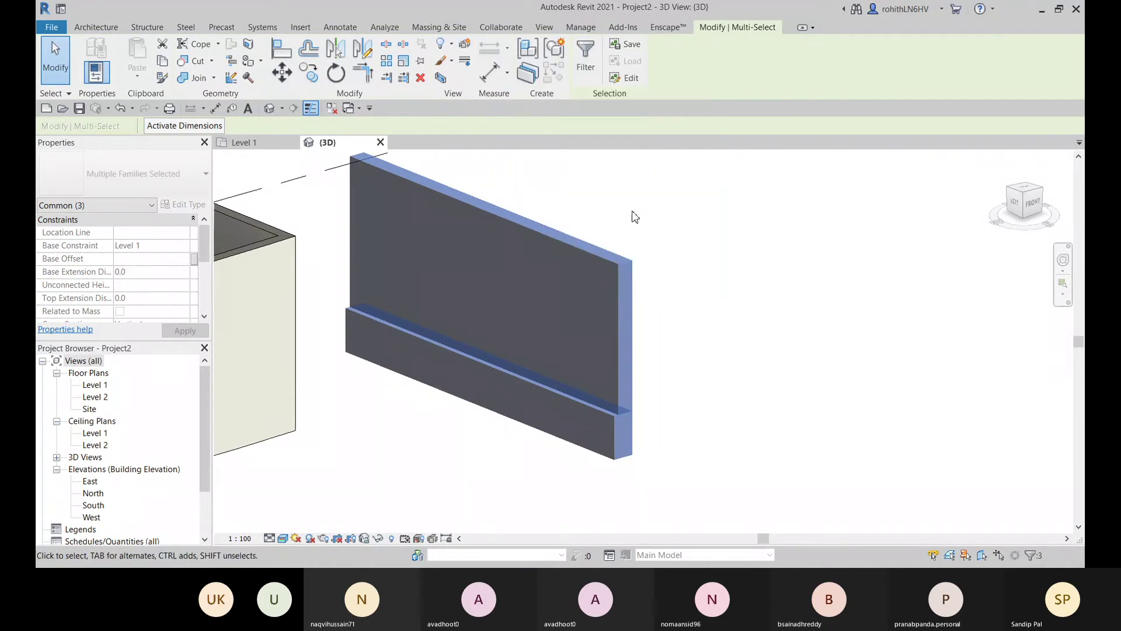
{"action": "middle_click_drag", "start_coordinate": [629, 339], "coordinate": [672, 355]}
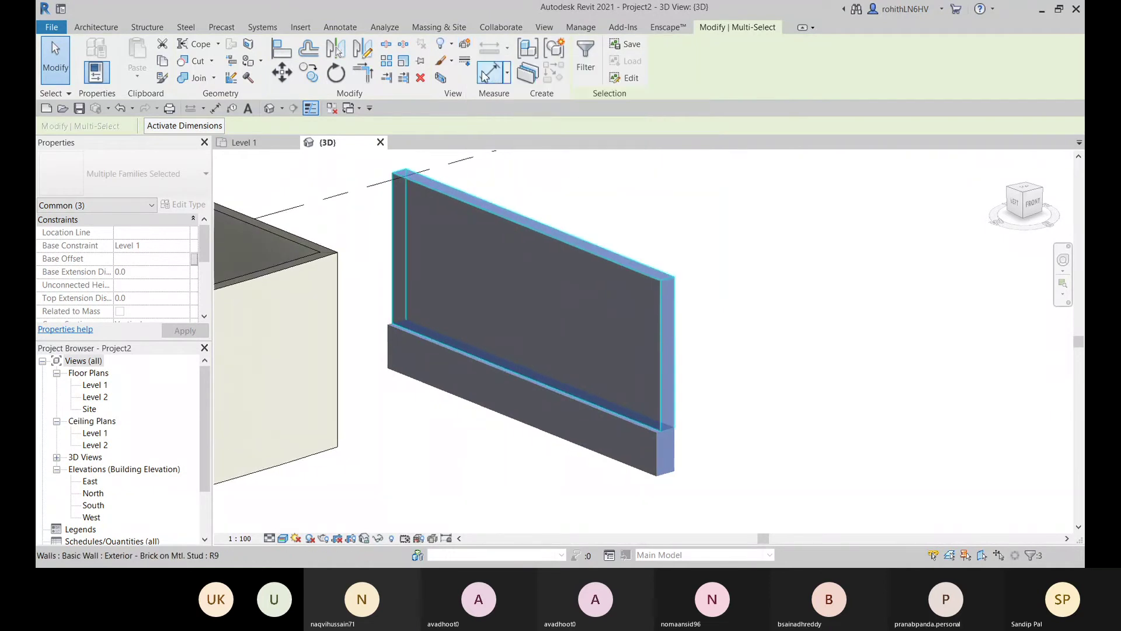
{"action": "left_click", "coordinate": [529, 77]}
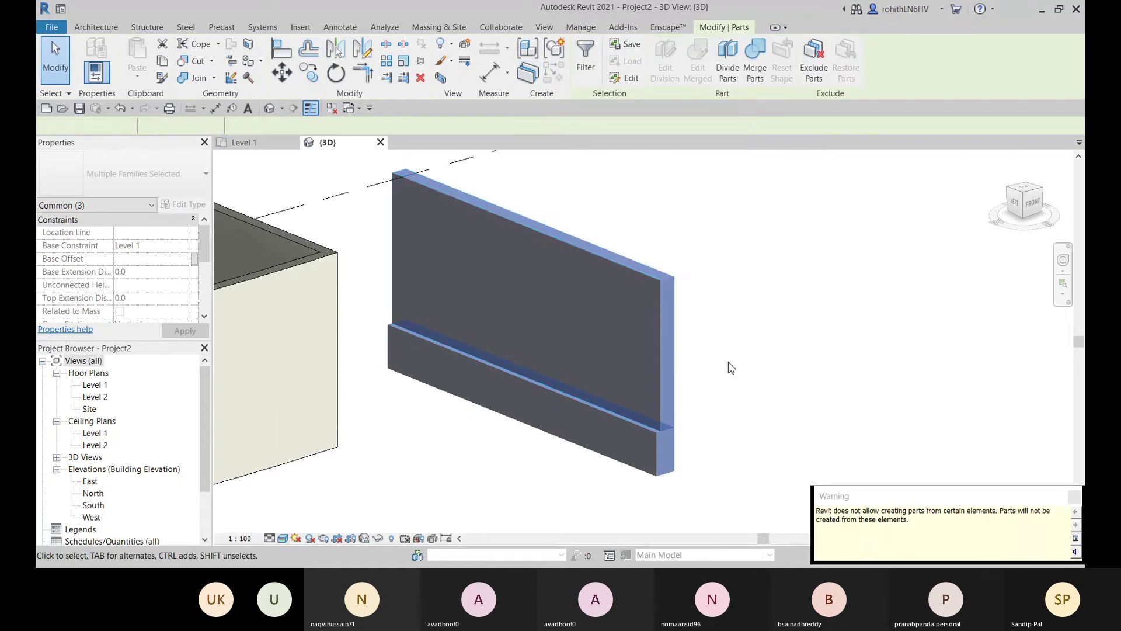
{"action": "left_click_drag", "start_coordinate": [846, 500], "coordinate": [711, 350]}
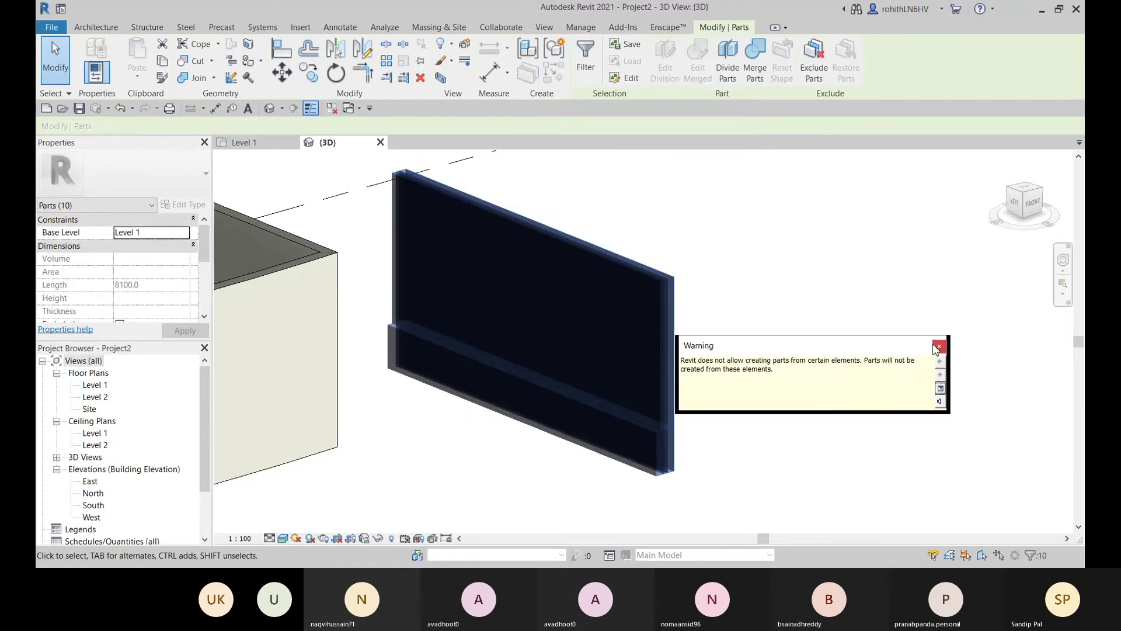
{"action": "left_click", "coordinate": [938, 348]}
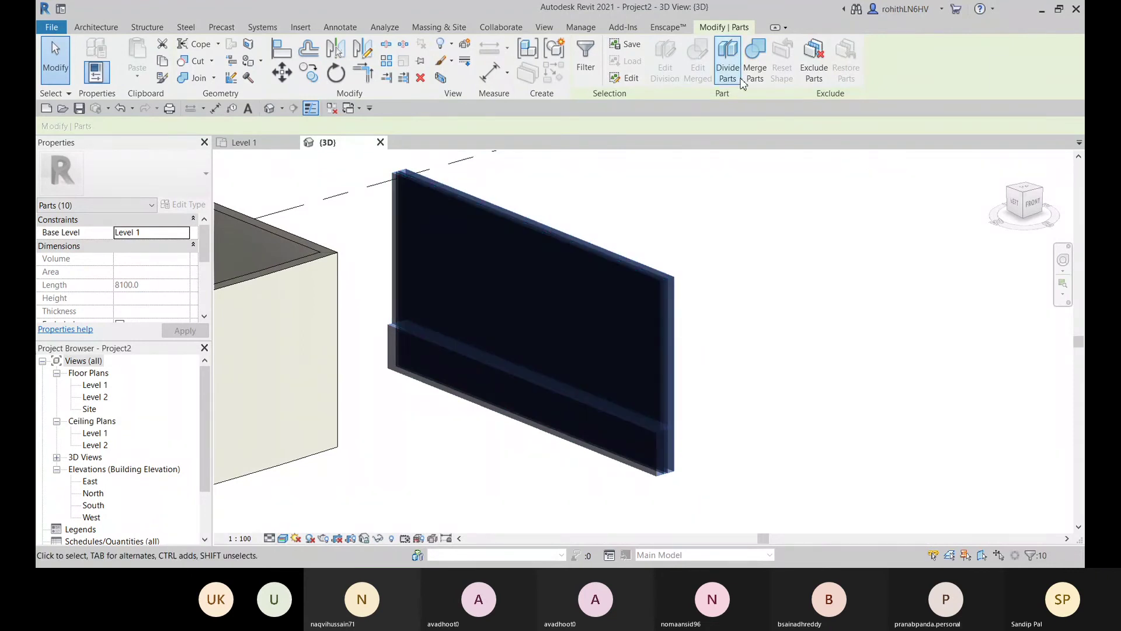
{"action": "left_click", "coordinate": [728, 58]}
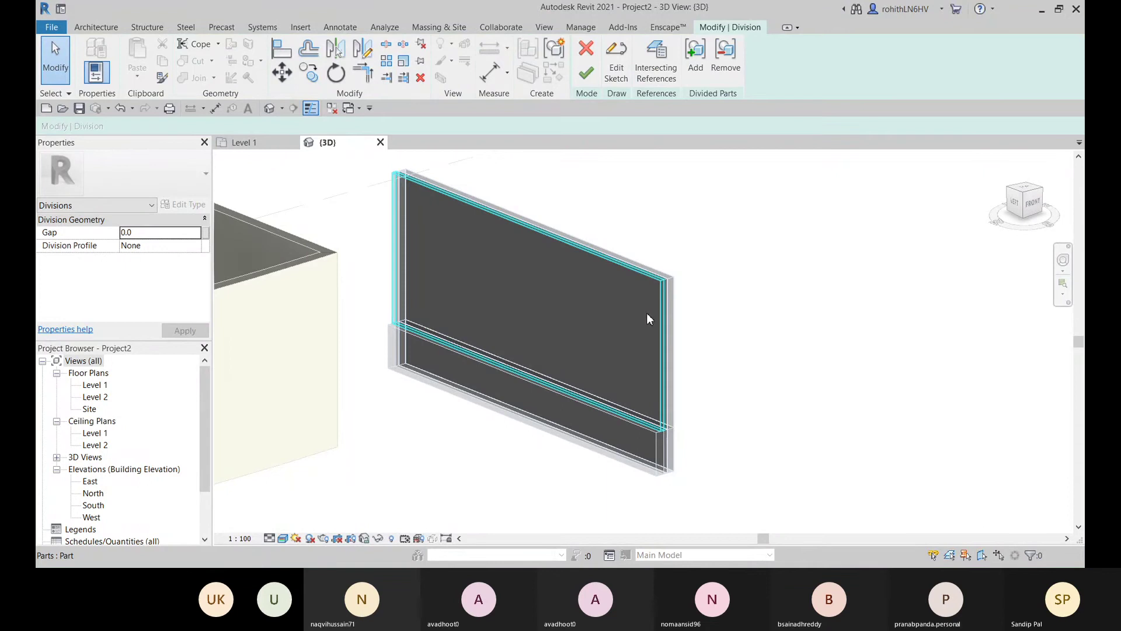
{"action": "left_click", "coordinate": [614, 372]}
{"action": "middle_click_drag", "start_coordinate": [559, 254], "coordinate": [590, 232]}
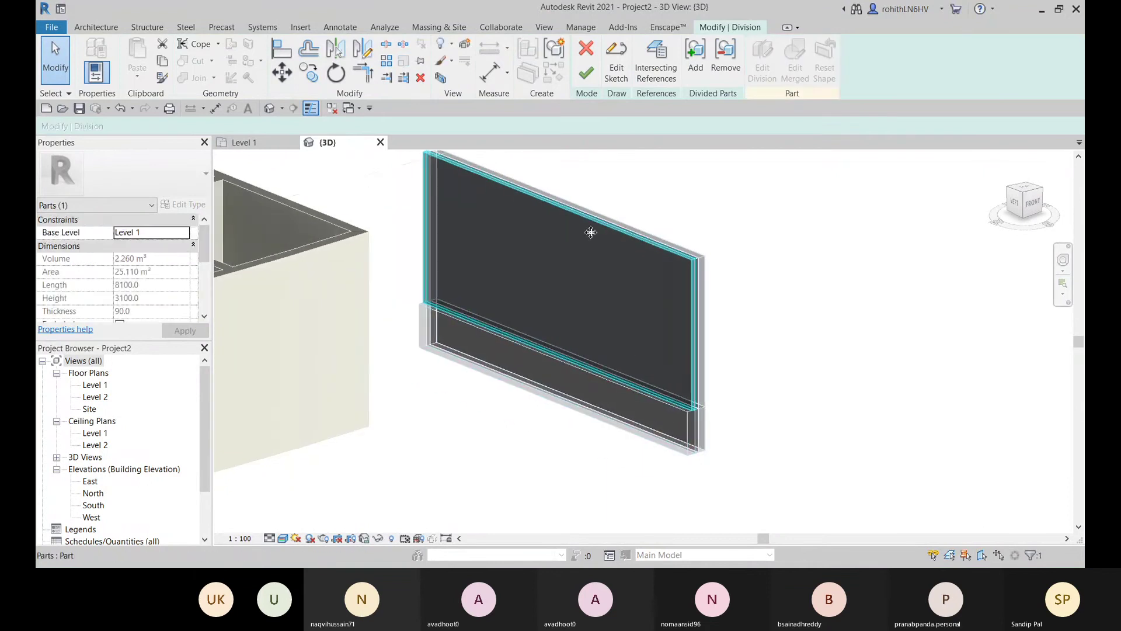
{"action": "left_click", "coordinate": [591, 54]}
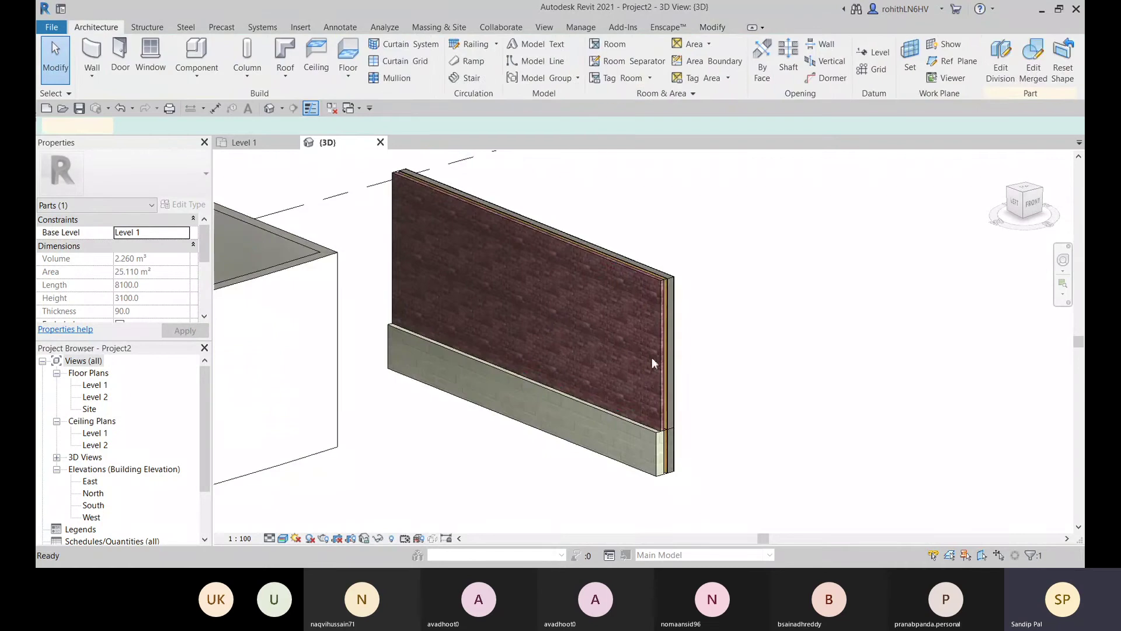
{"action": "middle_click_drag", "start_coordinate": [652, 357], "coordinate": [663, 341]}
{"action": "key", "text": "Escape"}
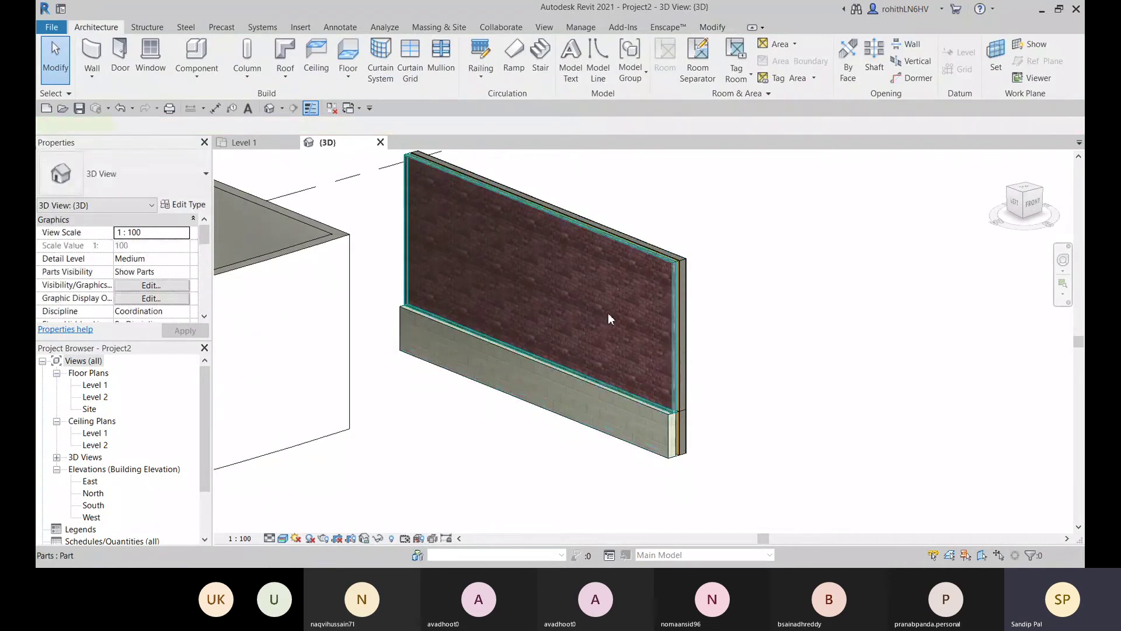
- Inspect the stacked wall's layers from its end, selecting the upper brick part and the block part at the base
{"action": "left_click", "coordinate": [608, 315]}
{"action": "middle_click_drag", "start_coordinate": [735, 442], "coordinate": [580, 473], "text": "shift"}
{"action": "mouse_move", "coordinate": [478, 464]}
{"action": "middle_mouse_down", "text": "shift"}
{"action": "mouse_move", "coordinate": [486, 490]}
{"action": "mouse_move", "coordinate": [495, 461]}
{"action": "middle_mouse_up", "text": "shift"}
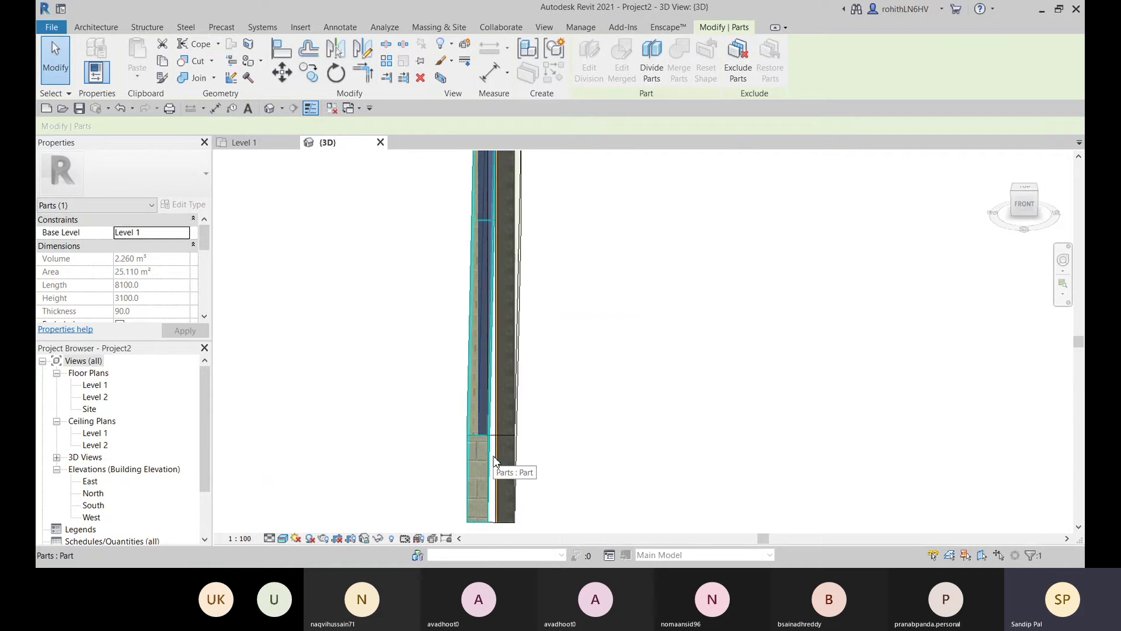
{"action": "middle_click_drag", "start_coordinate": [578, 464], "coordinate": [650, 466], "text": "shift"}
{"action": "left_click", "coordinate": [673, 406]}
{"action": "scroll", "coordinate": [573, 485], "scroll_direction": "down", "scroll_amount": 5}
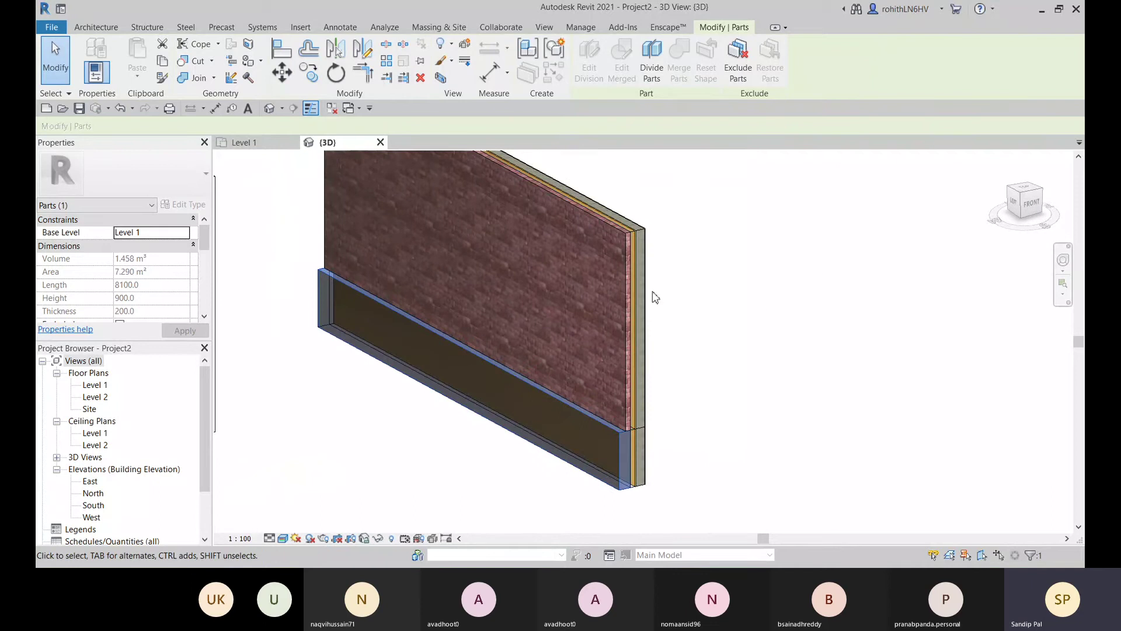
- Compare the stacked wall's block base part with the brick part above it by selecting each in turn, and clear the selection
{"action": "middle_click_drag", "start_coordinate": [688, 278], "coordinate": [674, 292], "text": "shift"}
{"action": "left_click", "coordinate": [691, 288]}
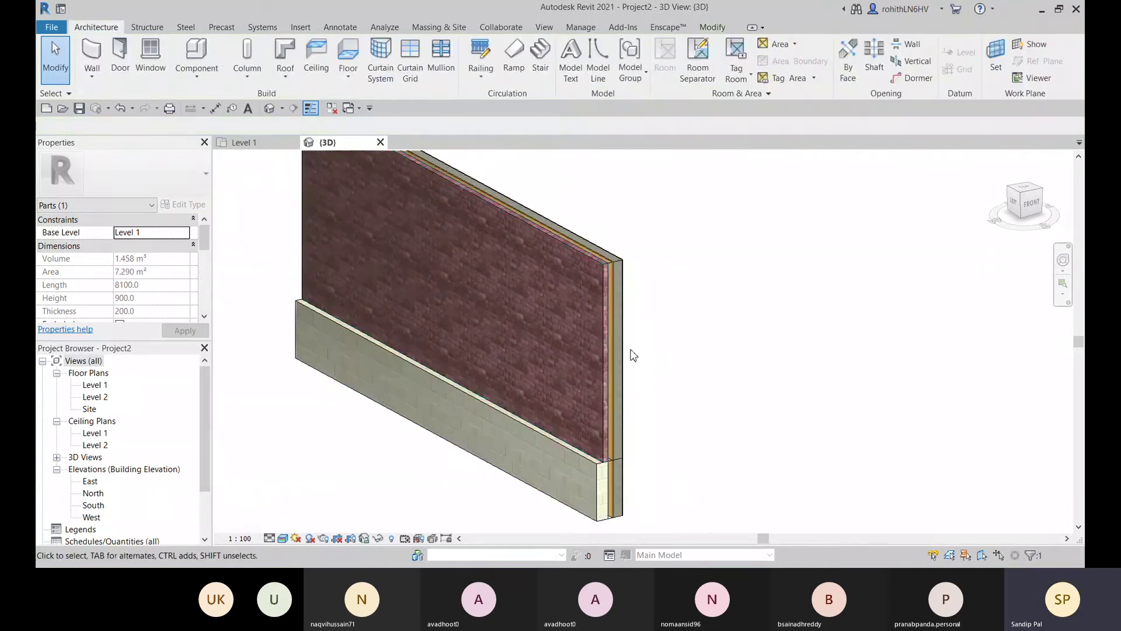
{"action": "left_click", "coordinate": [721, 29]}
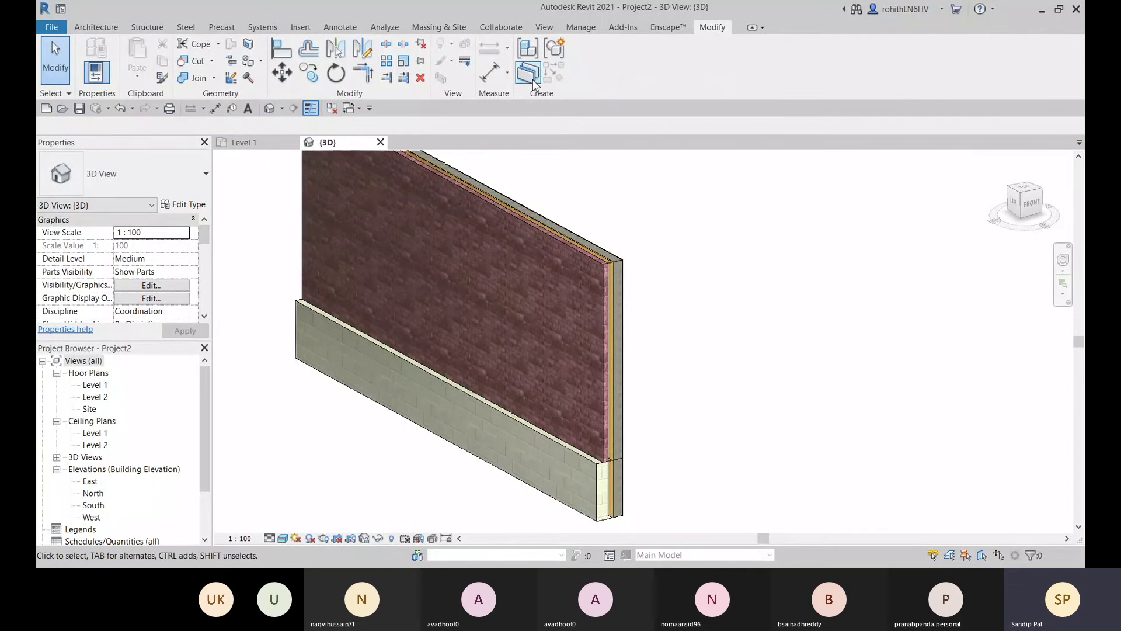
{"action": "middle_click_drag", "start_coordinate": [673, 336], "coordinate": [683, 286]}
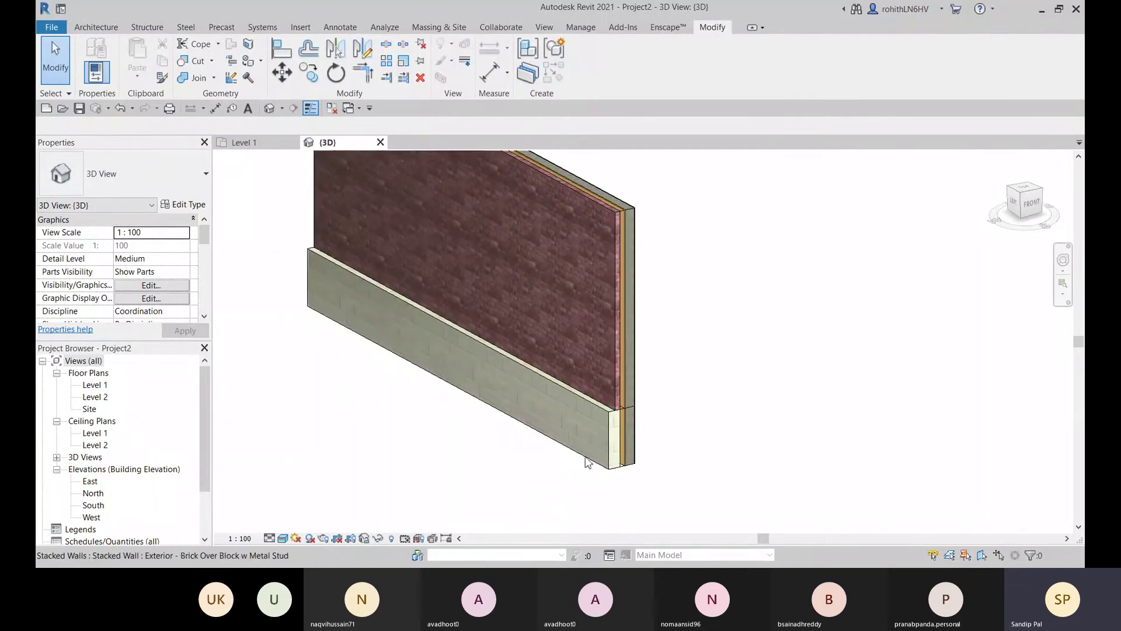
{"action": "left_click", "coordinate": [606, 443]}
{"action": "middle_click_drag", "start_coordinate": [606, 443], "coordinate": [523, 377]}
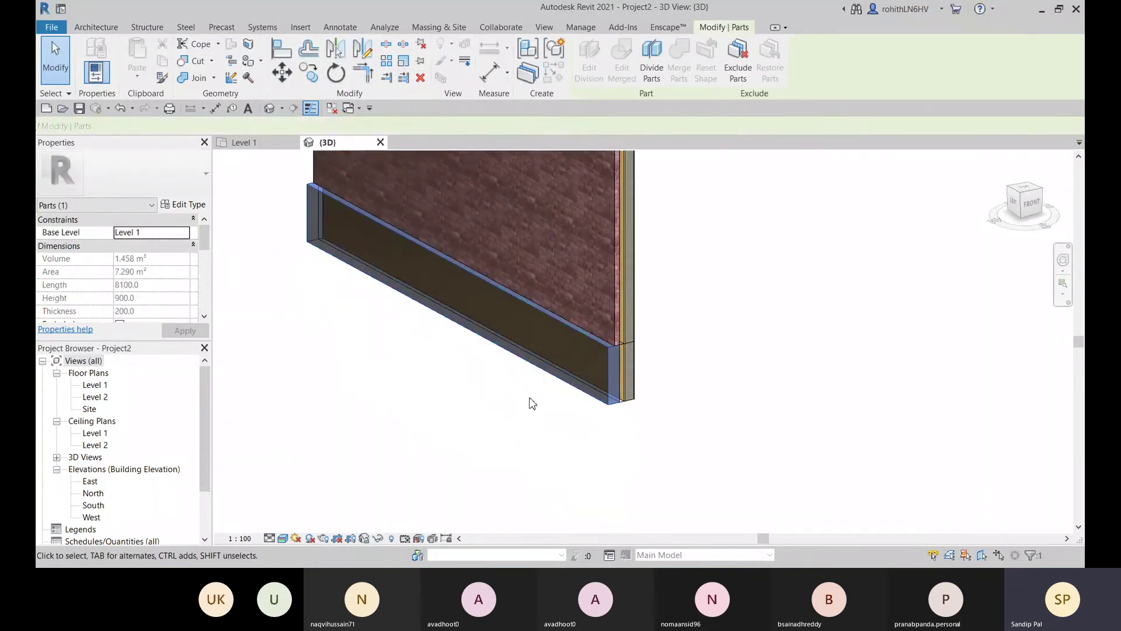
{"action": "scroll", "coordinate": [363, 346], "scroll_direction": "up", "scroll_amount": 3}
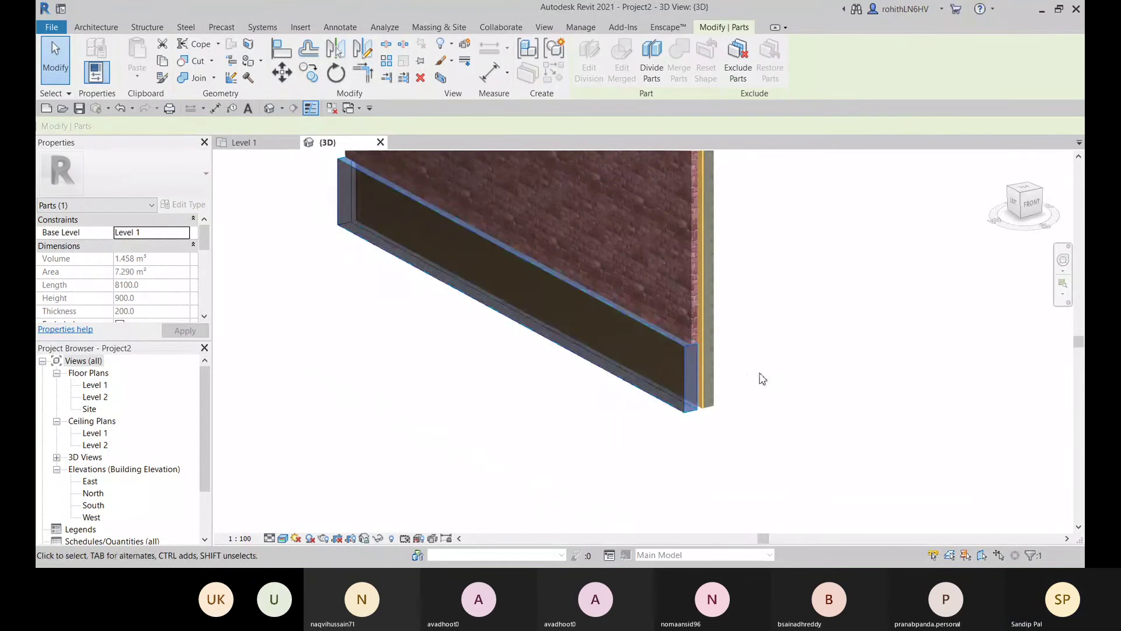
{"action": "left_click", "coordinate": [675, 306]}
{"action": "middle_click_drag", "start_coordinate": [675, 306], "coordinate": [610, 388]}
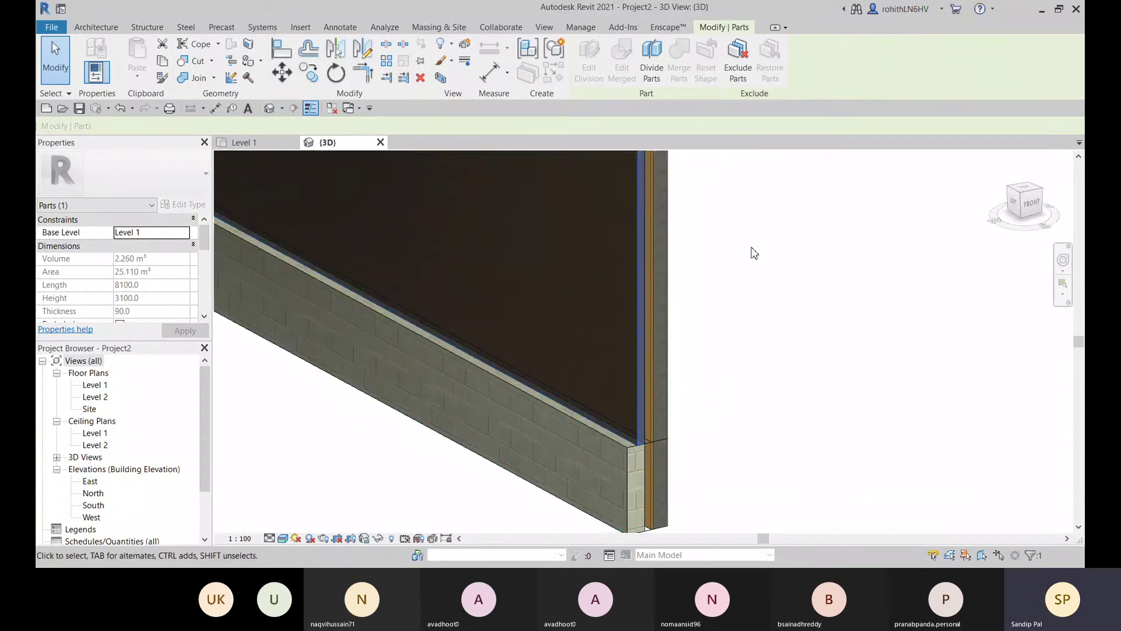
{"action": "left_click", "coordinate": [712, 193]}
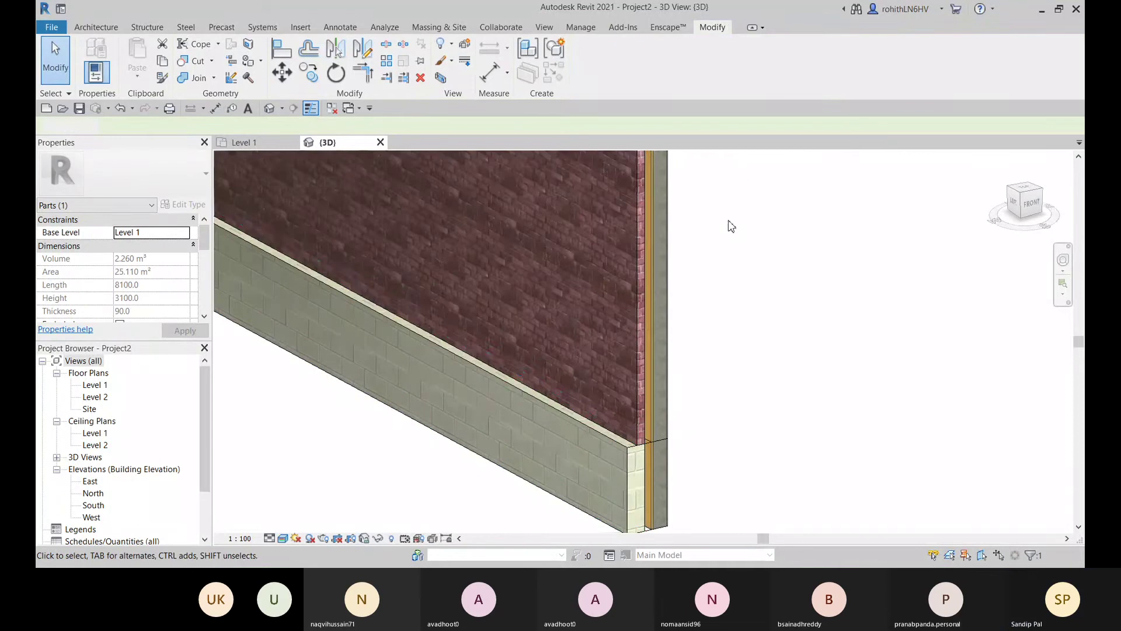
{"action": "scroll", "coordinate": [639, 333], "scroll_direction": "down", "scroll_amount": 3}
{"action": "middle_click_drag", "start_coordinate": [637, 347], "coordinate": [688, 326]}
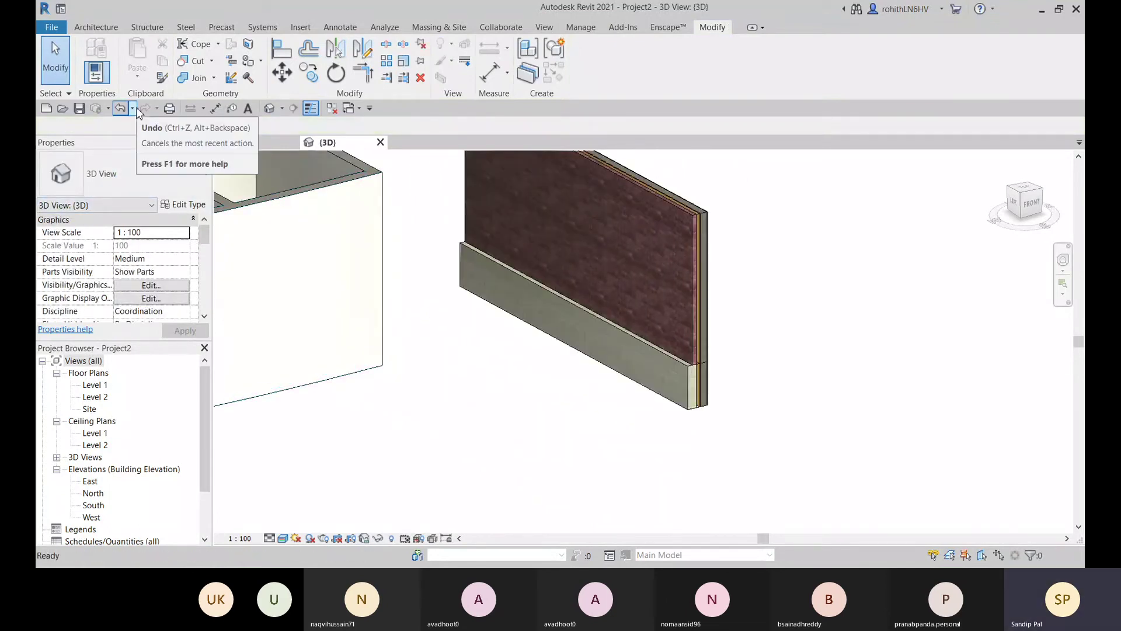
- Start a new wall with the stacked type Exterior - Brick Over Block w Metal Stud and view its assembly structure with the section preview
{"action": "key", "text": "w"}
{"action": "key", "text": "a"}
{"action": "left_click", "coordinate": [151, 178]}
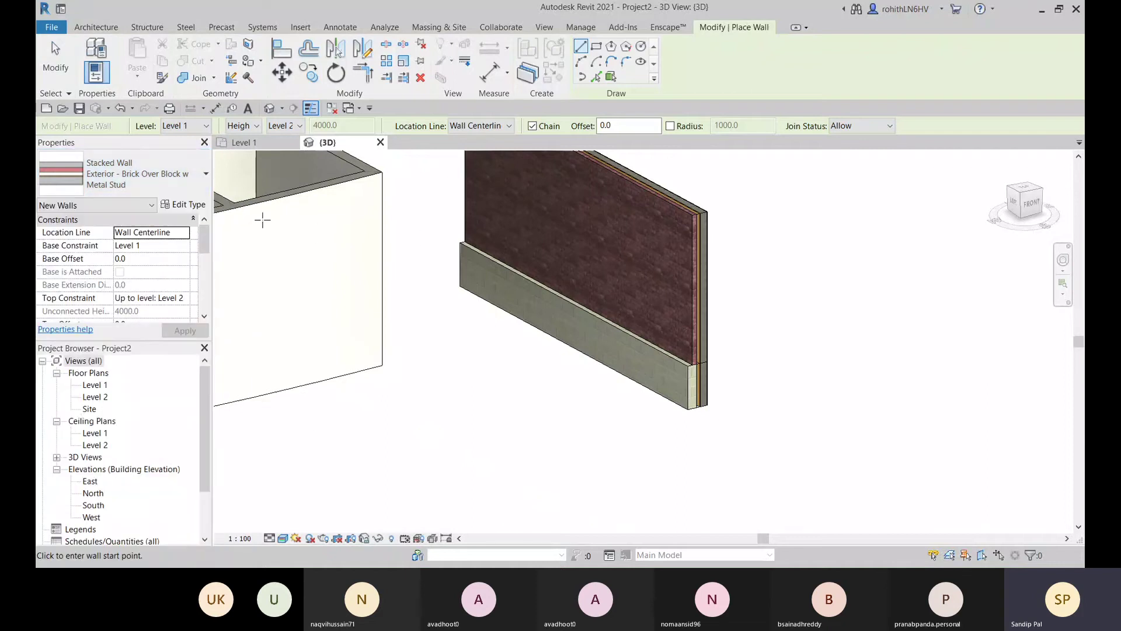
{"action": "left_click", "coordinate": [182, 203]}
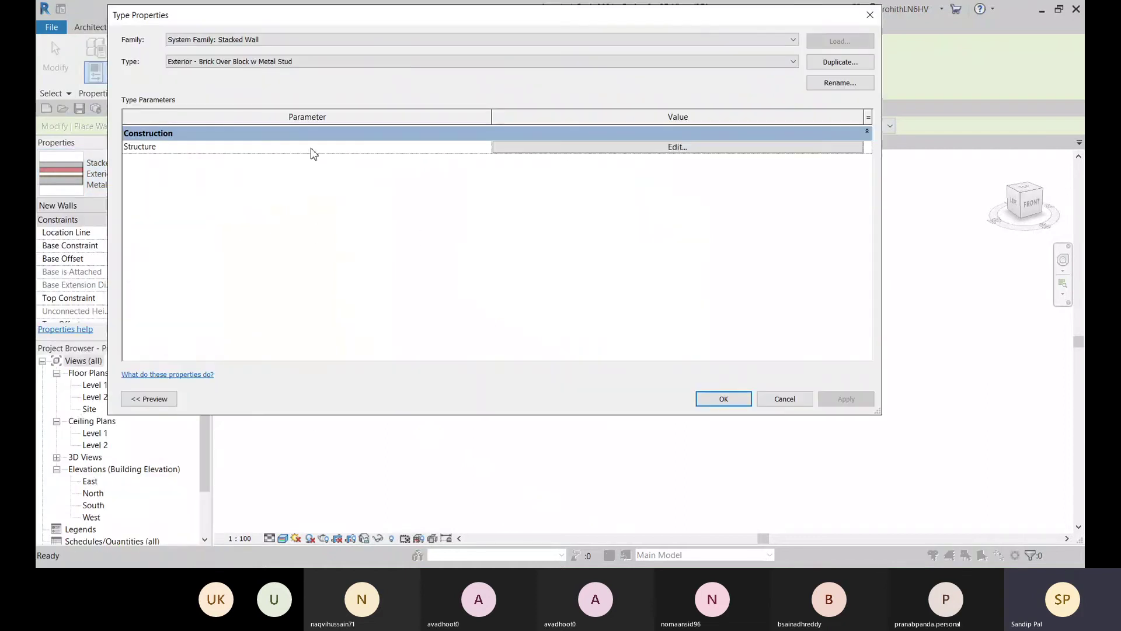
{"action": "left_click", "coordinate": [548, 148]}
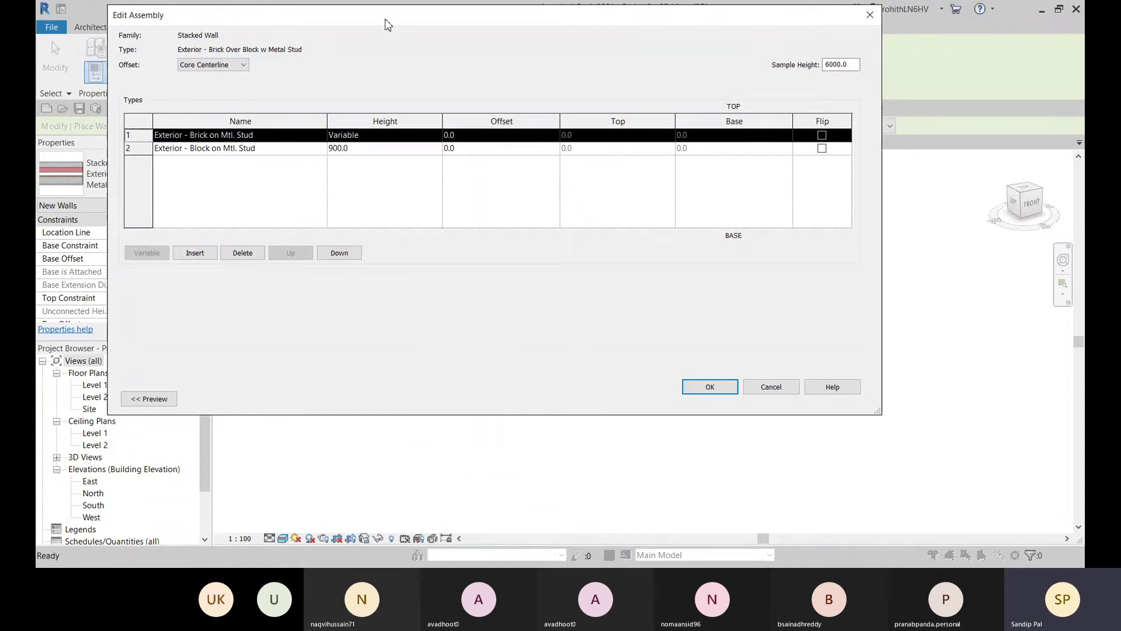
{"action": "left_click_drag", "start_coordinate": [385, 23], "coordinate": [579, 19]}
{"action": "left_click", "coordinate": [343, 394]}
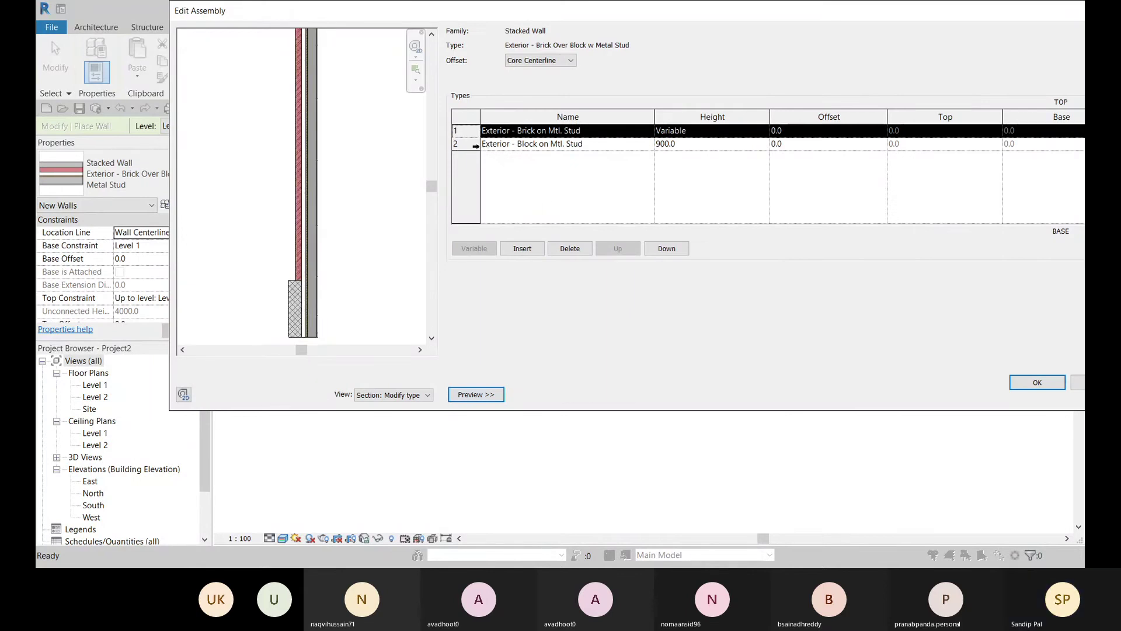
- Highlight the block and brick member walls in the assembly preview, and close the stacked wall's type settings without changes
{"action": "left_click", "coordinate": [463, 145]}
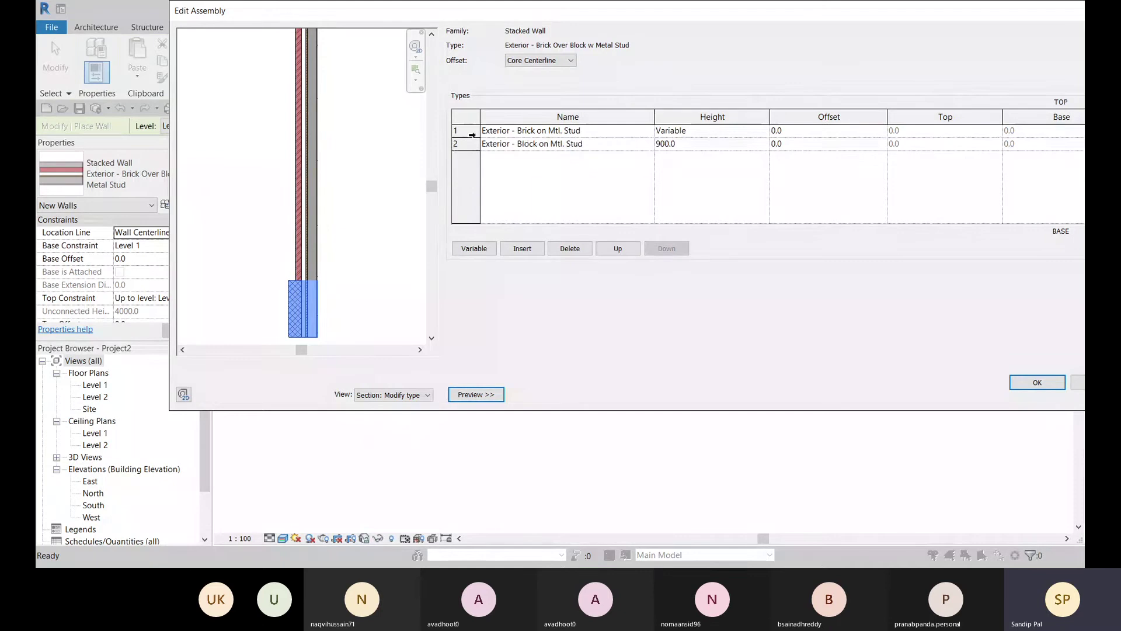
{"action": "left_click", "coordinate": [307, 193]}
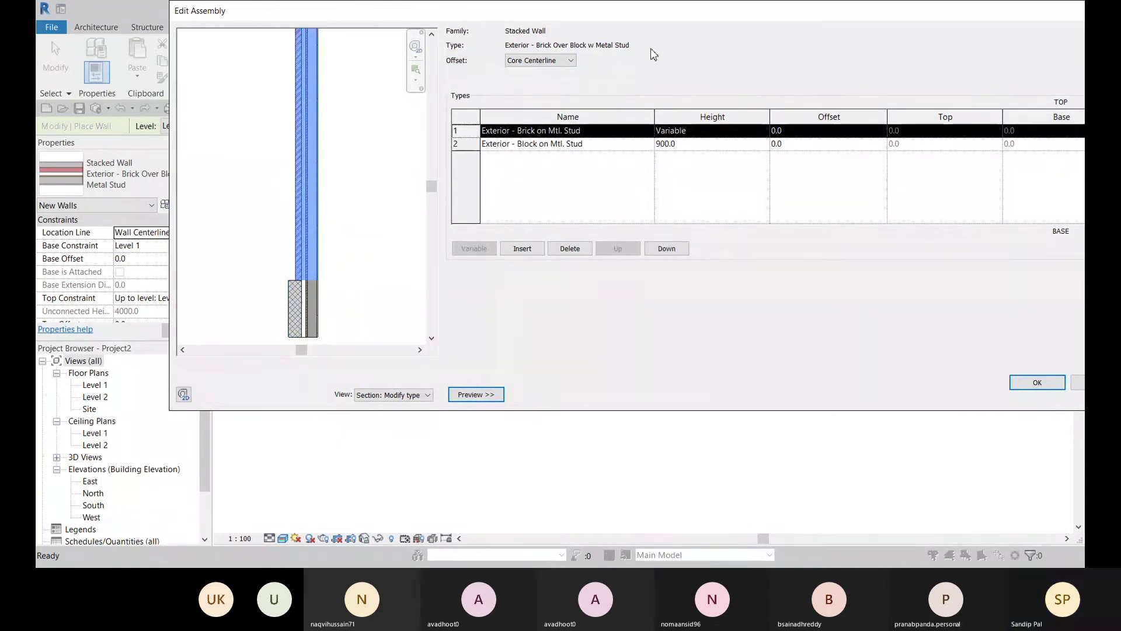
{"action": "left_click_drag", "start_coordinate": [653, 18], "coordinate": [539, 21]}
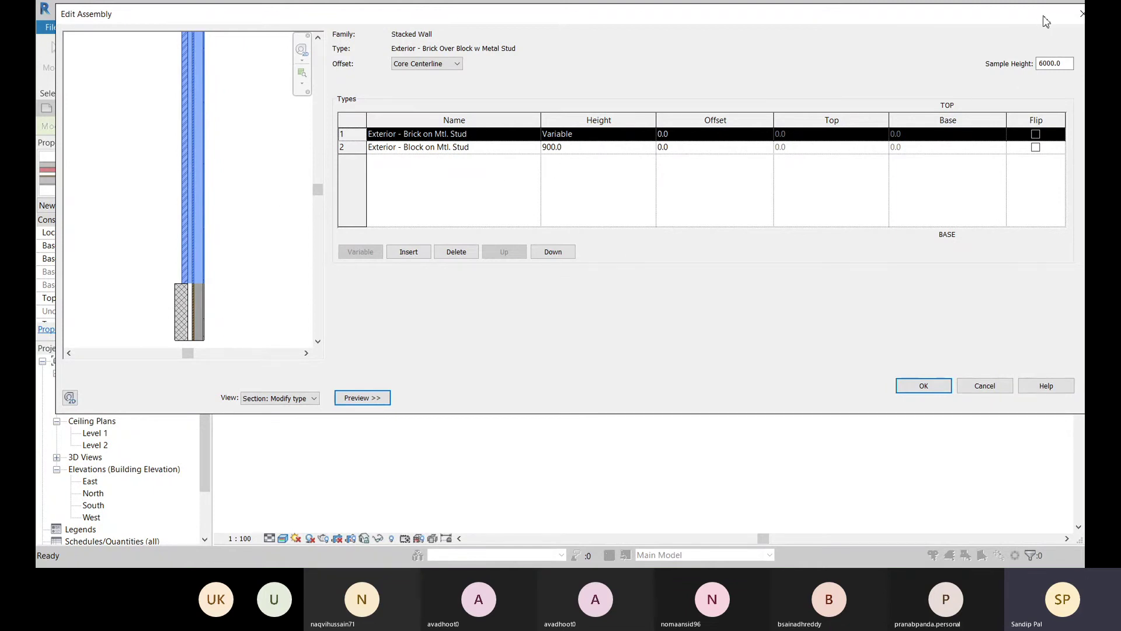
{"action": "left_click_drag", "start_coordinate": [1043, 21], "coordinate": [902, 32]}
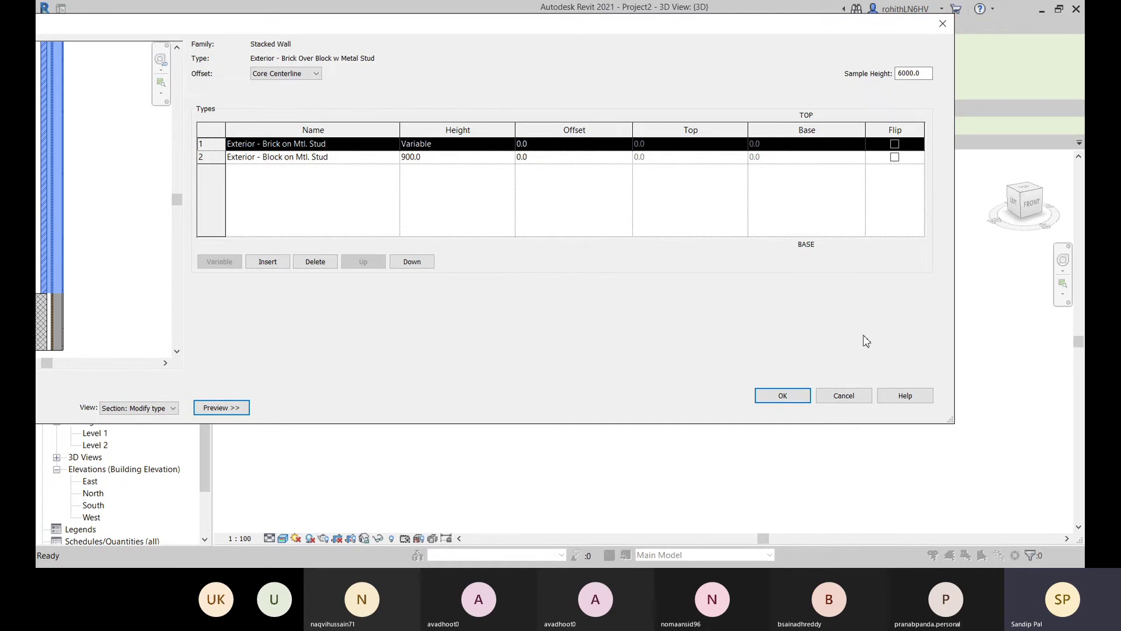
{"action": "left_click", "coordinate": [844, 396]}
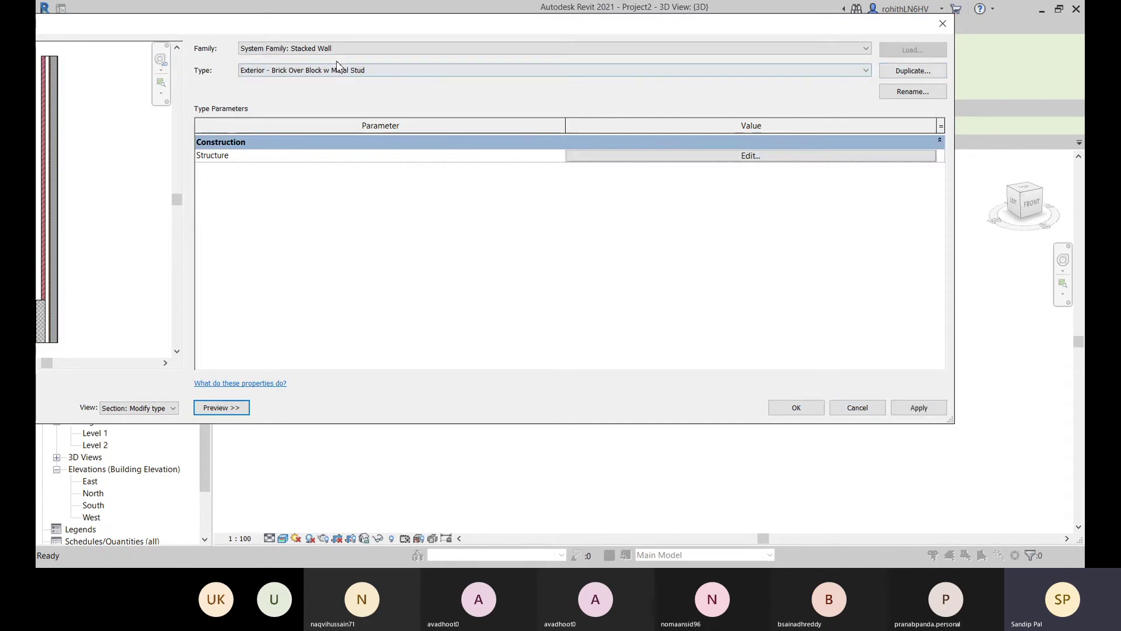
{"action": "left_click", "coordinate": [942, 25]}
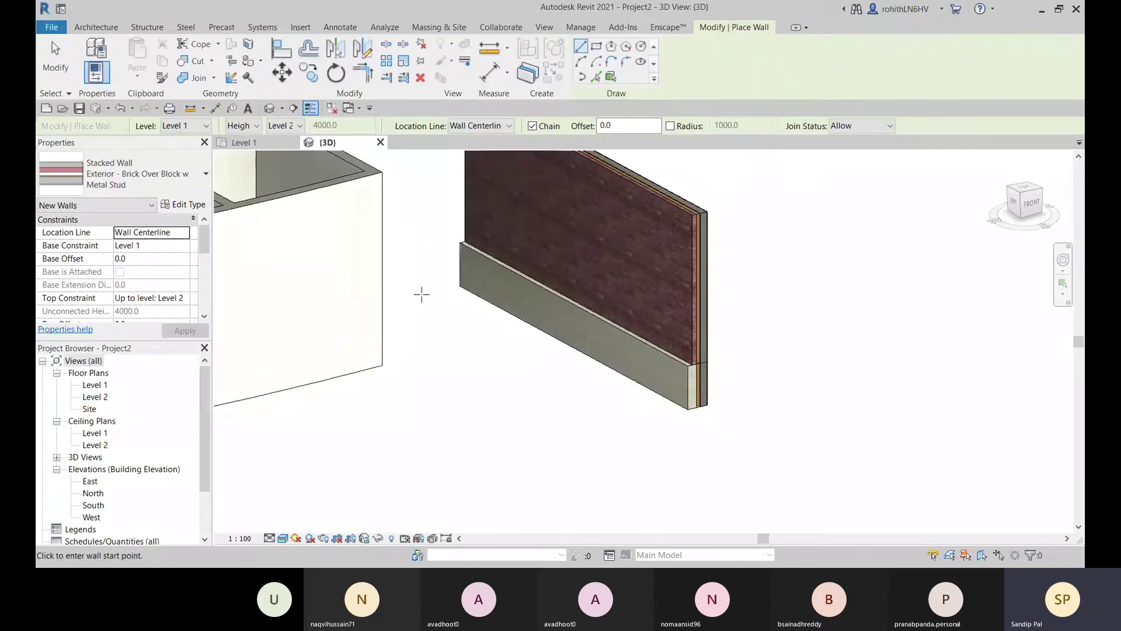
- Set the type for new walls to the basic wall Foundation - 300mm Concrete
{"action": "scroll", "coordinate": [545, 435], "scroll_direction": "down", "scroll_amount": 5}
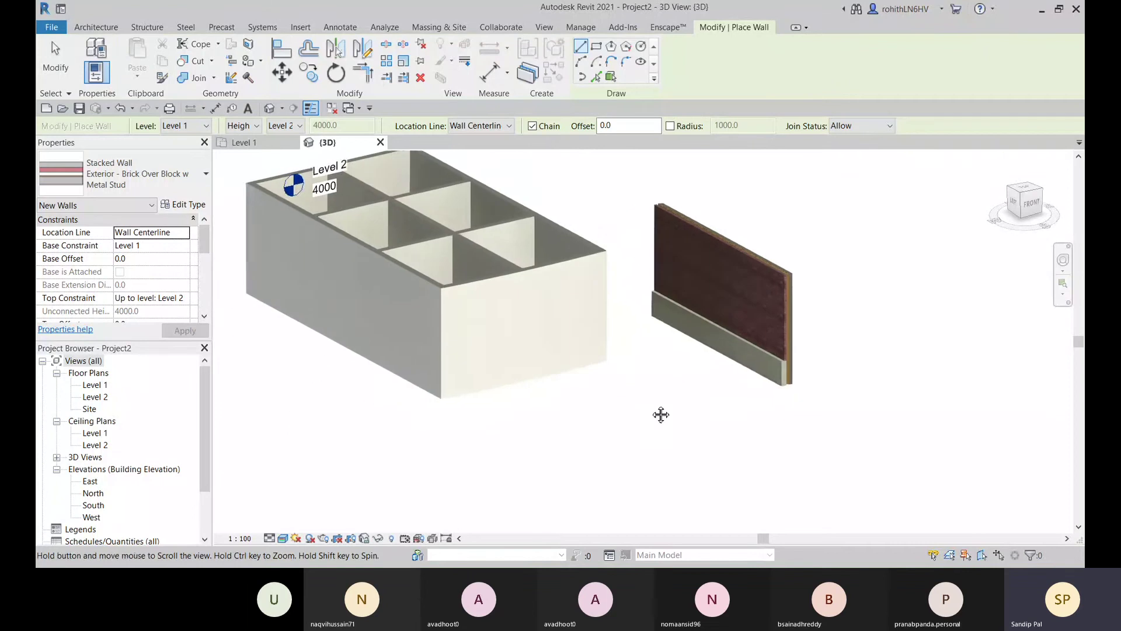
{"action": "left_click", "coordinate": [169, 173]}
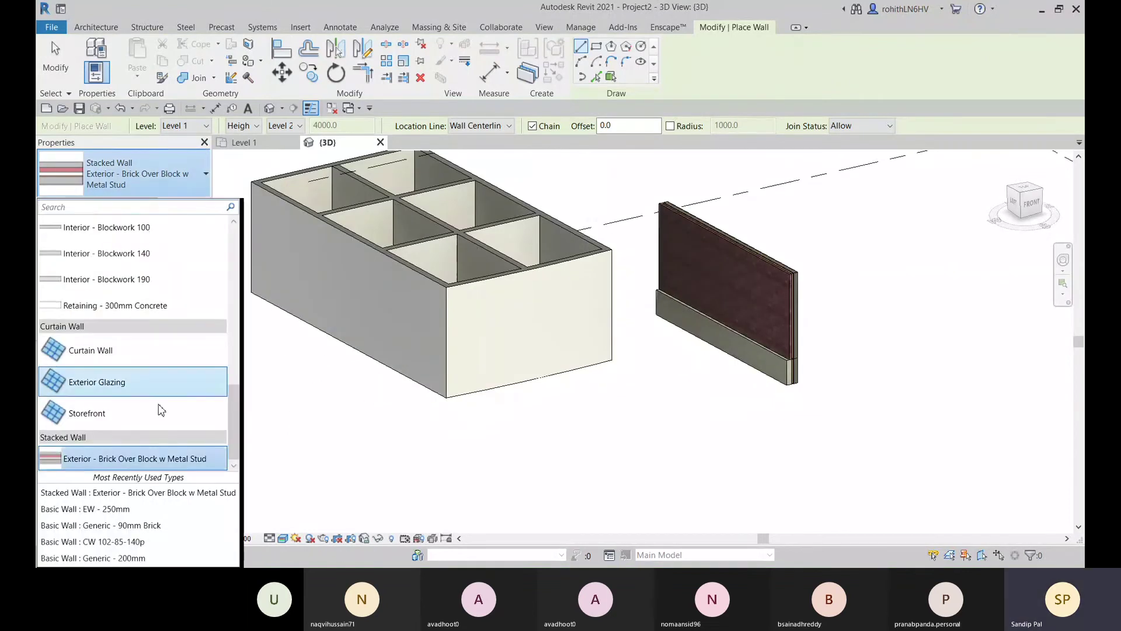
{"action": "scroll", "coordinate": [175, 420], "scroll_direction": "up", "scroll_amount": 2}
{"action": "scroll", "coordinate": [197, 439], "scroll_direction": "up", "scroll_amount": 4}
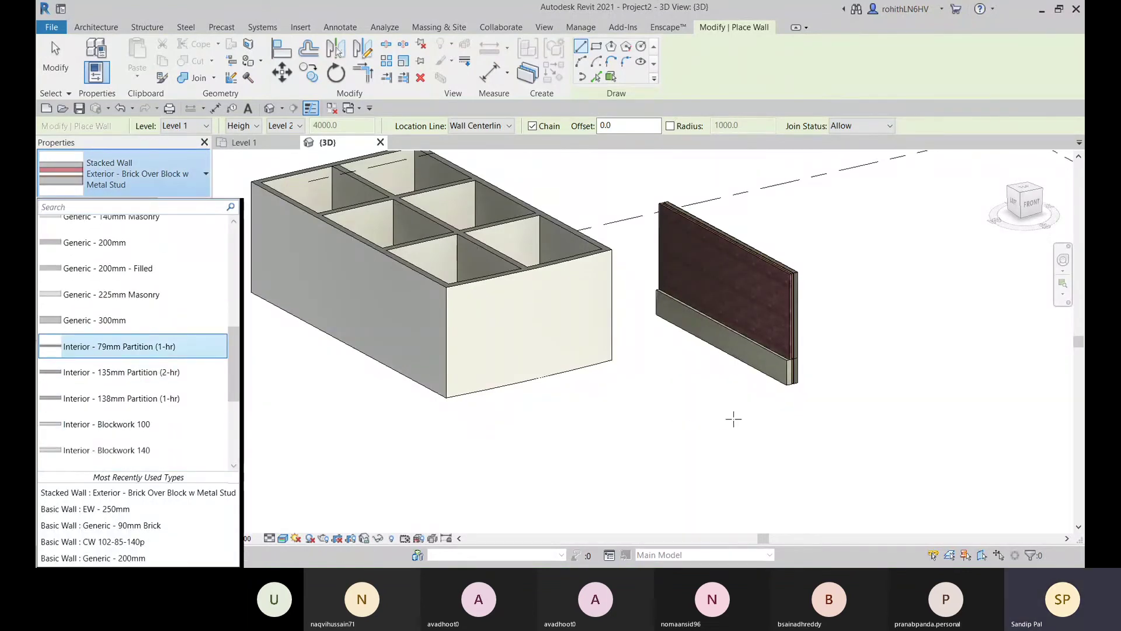
{"action": "scroll", "coordinate": [196, 366], "scroll_direction": "up", "scroll_amount": 6}
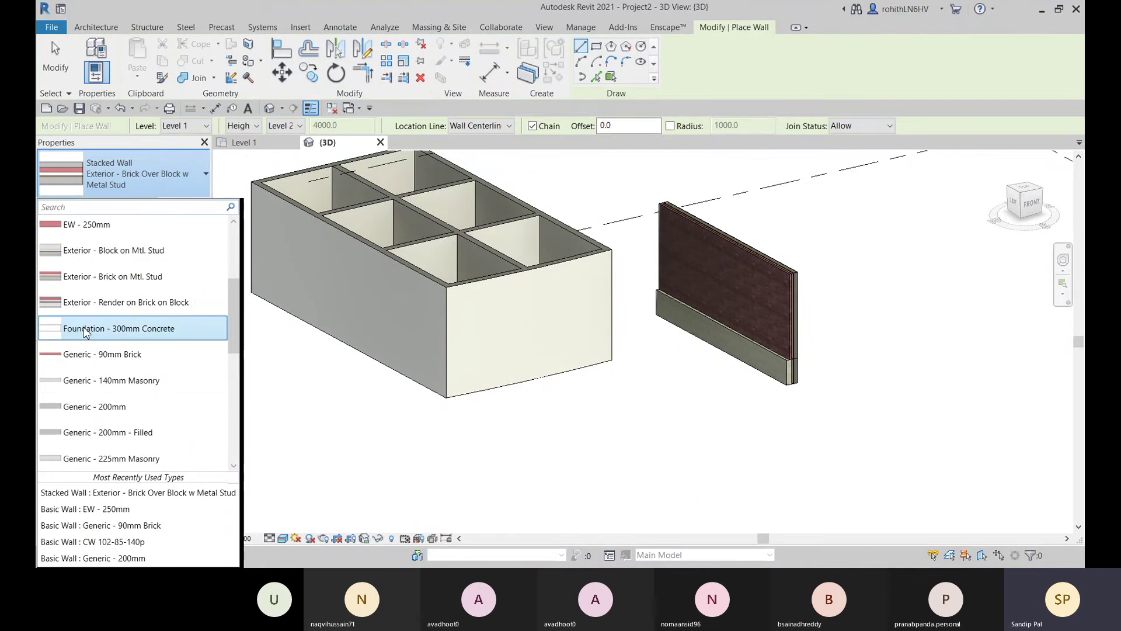
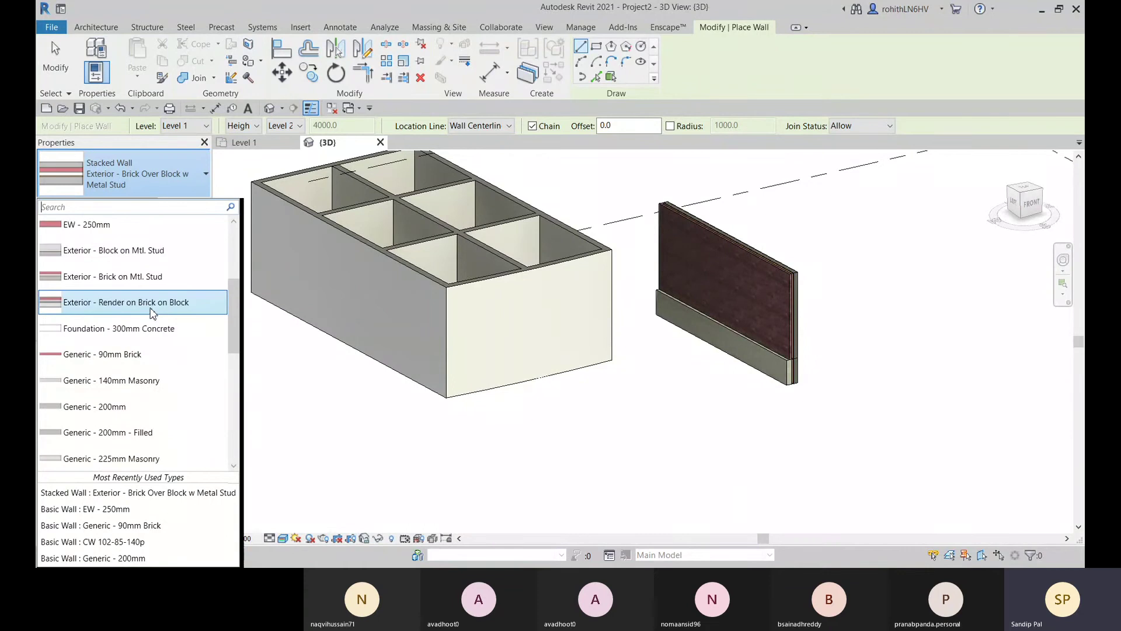
{"action": "left_click", "coordinate": [101, 329]}
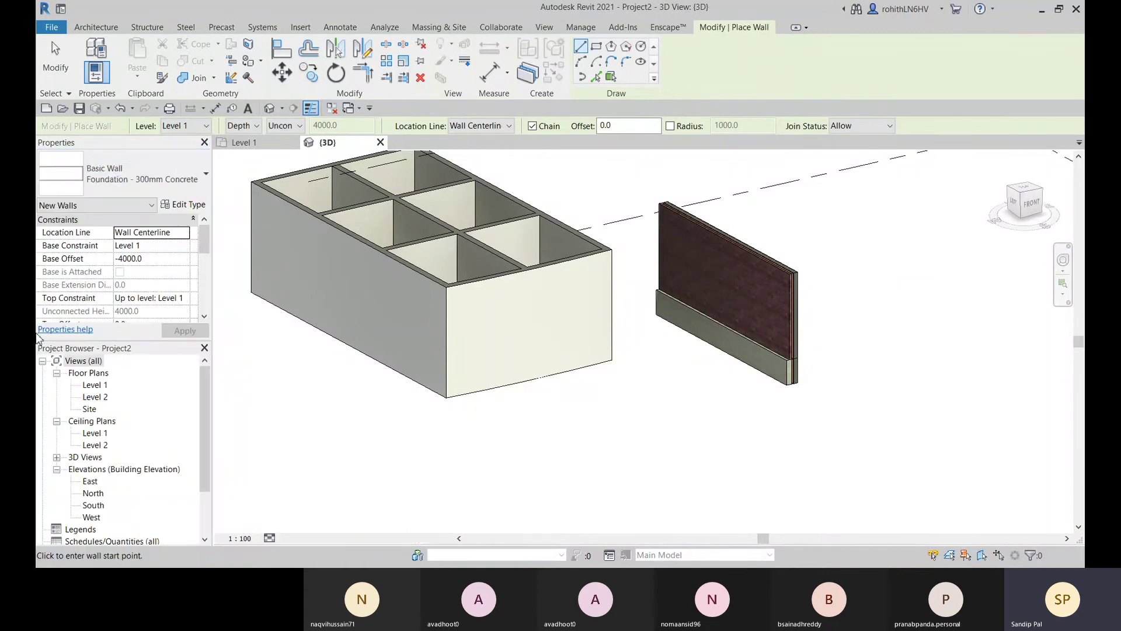
- Examine the layer structure of the Foundation - 300mm Concrete type and leave it without changes
{"action": "left_click", "coordinate": [193, 207]}
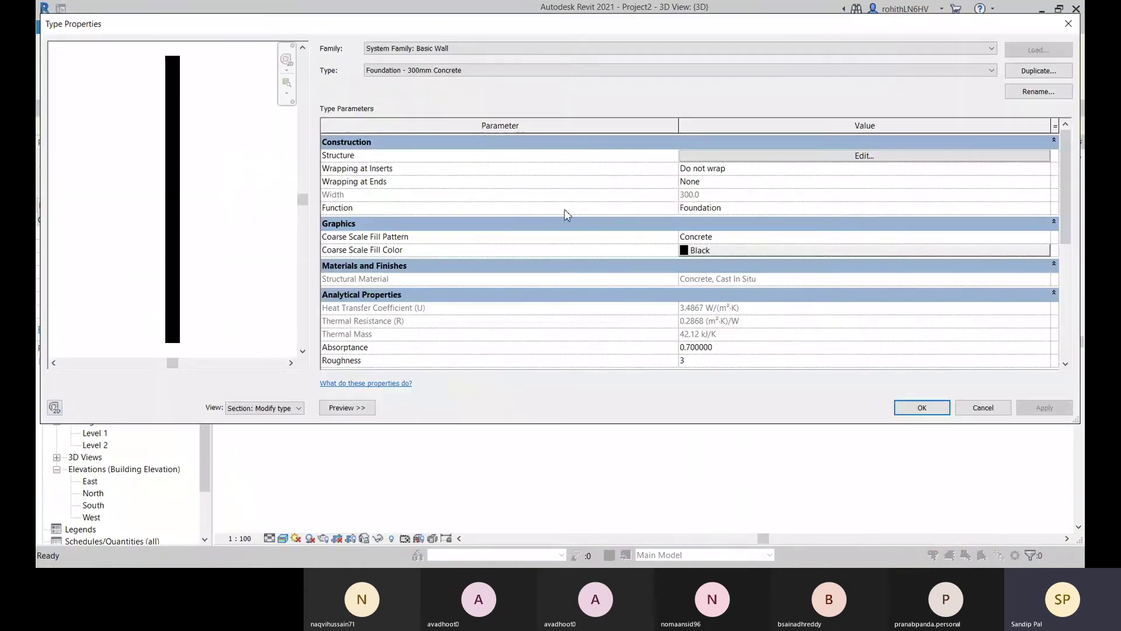
{"action": "left_click", "coordinate": [814, 162]}
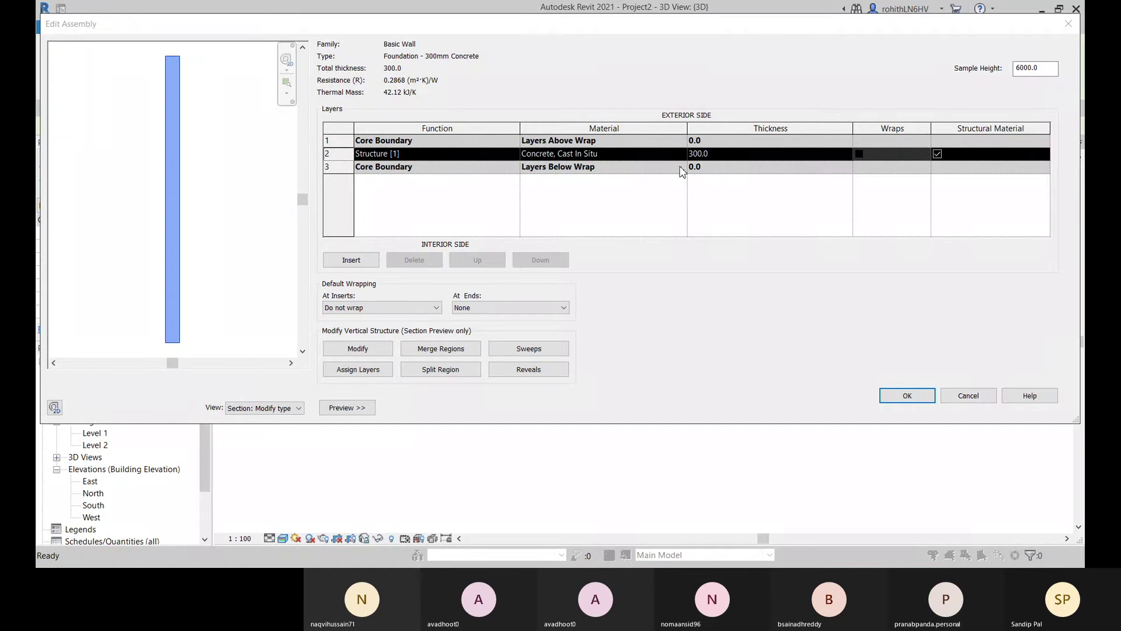
{"action": "left_click", "coordinate": [969, 395]}
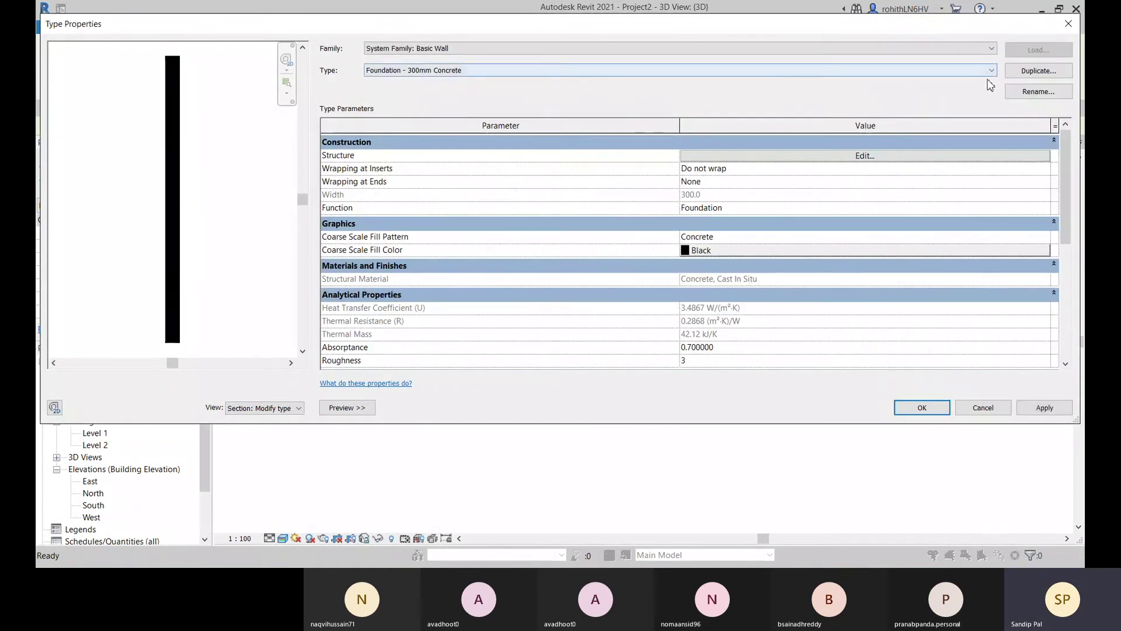
- Duplicate the foundation wall type and name the copy Foundation - 450 mm
{"action": "left_click", "coordinate": [1029, 70]}
{"action": "left_click_drag", "start_coordinate": [481, 259], "coordinate": [420, 259]}
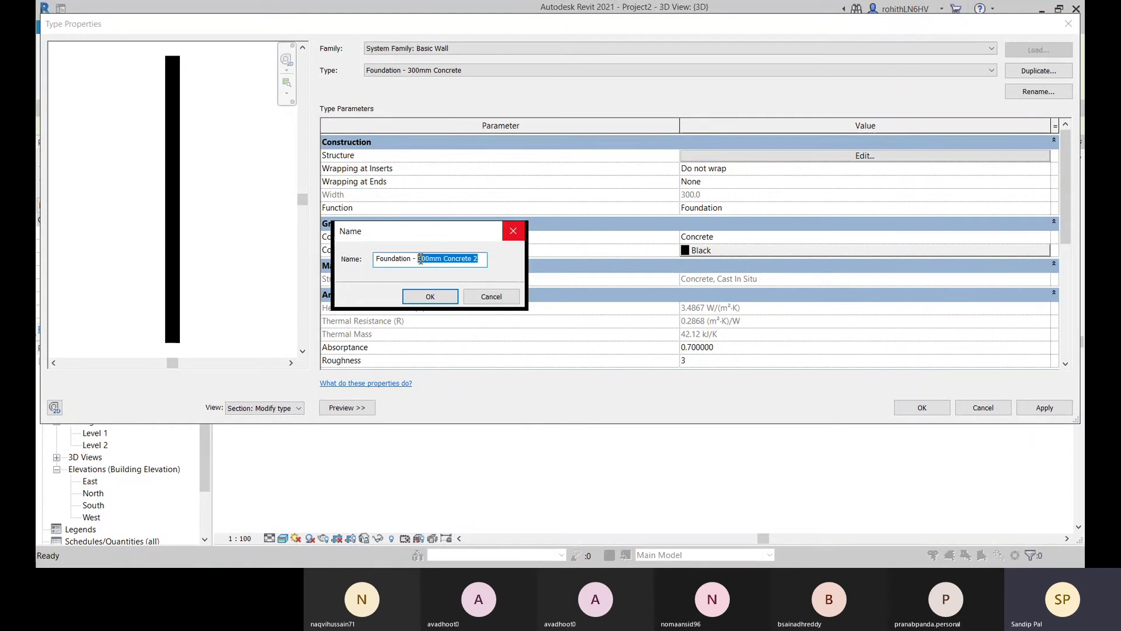
{"action": "type", "text": "450"}
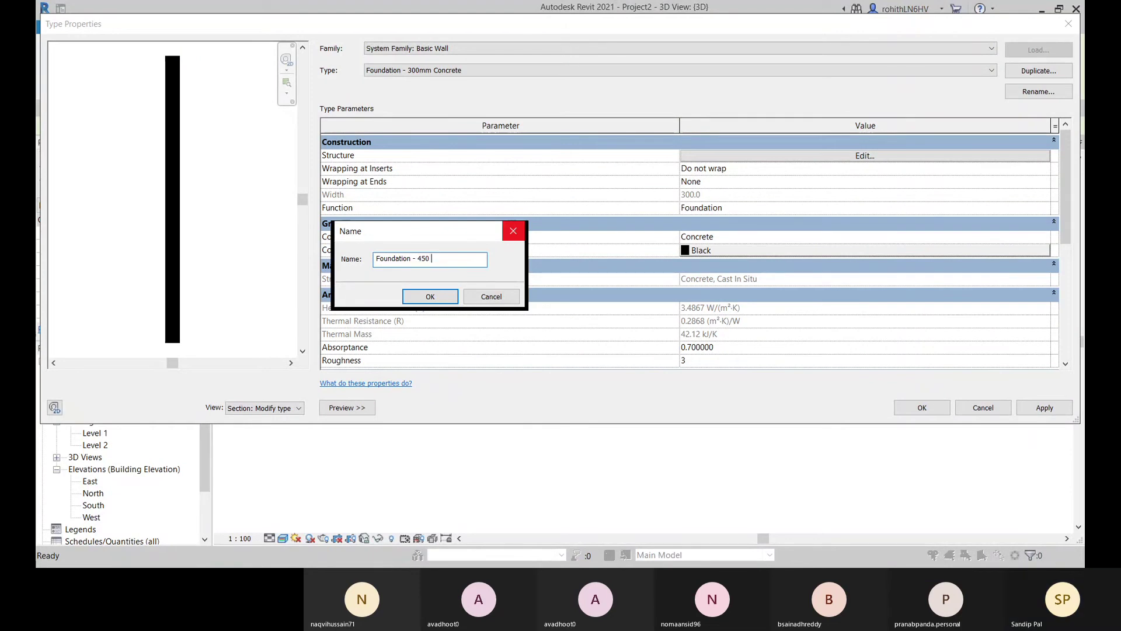
{"action": "left_click", "coordinate": [430, 297]}
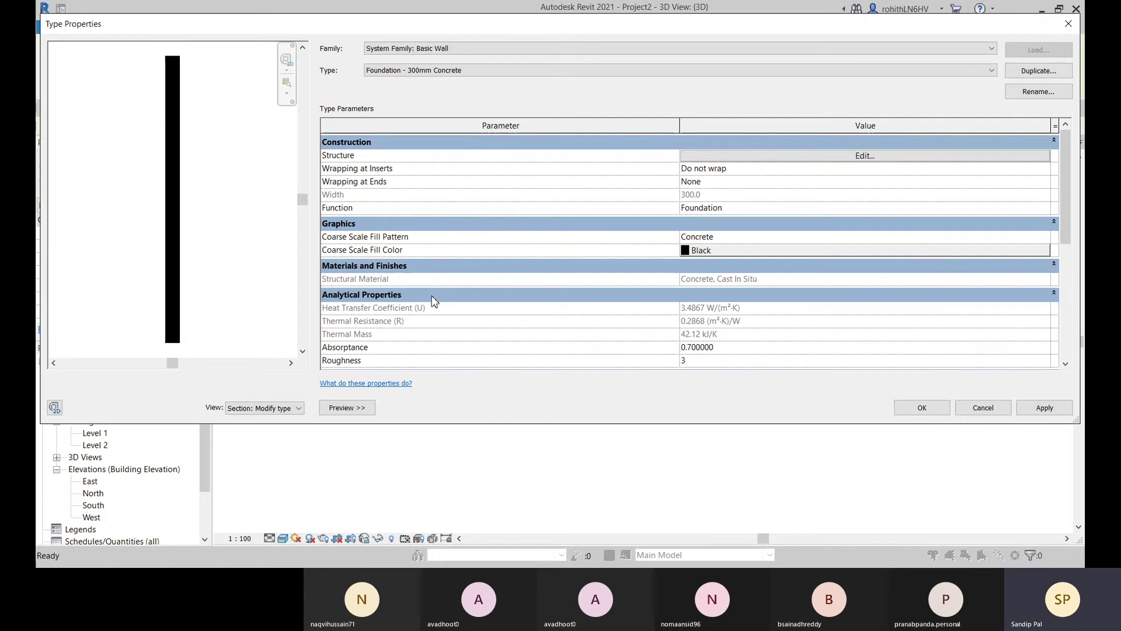
- Set the concrete structure layer's thickness to 450 in the Foundation - 450 mm type and apply the type to new walls
{"action": "left_click", "coordinate": [765, 157]}
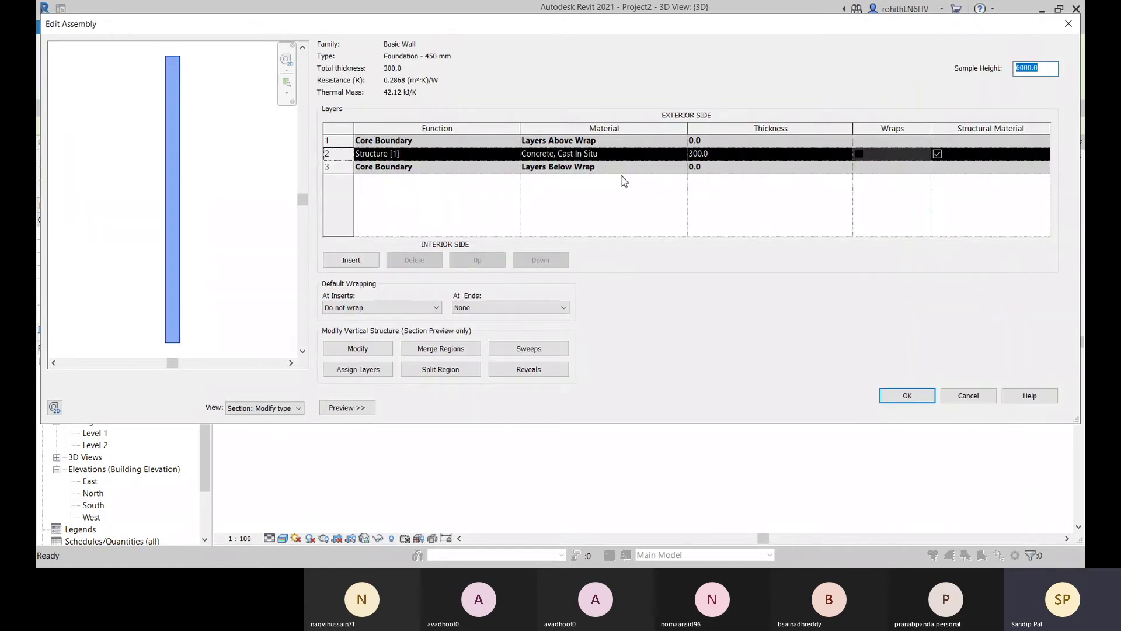
{"action": "left_click", "coordinate": [718, 153]}
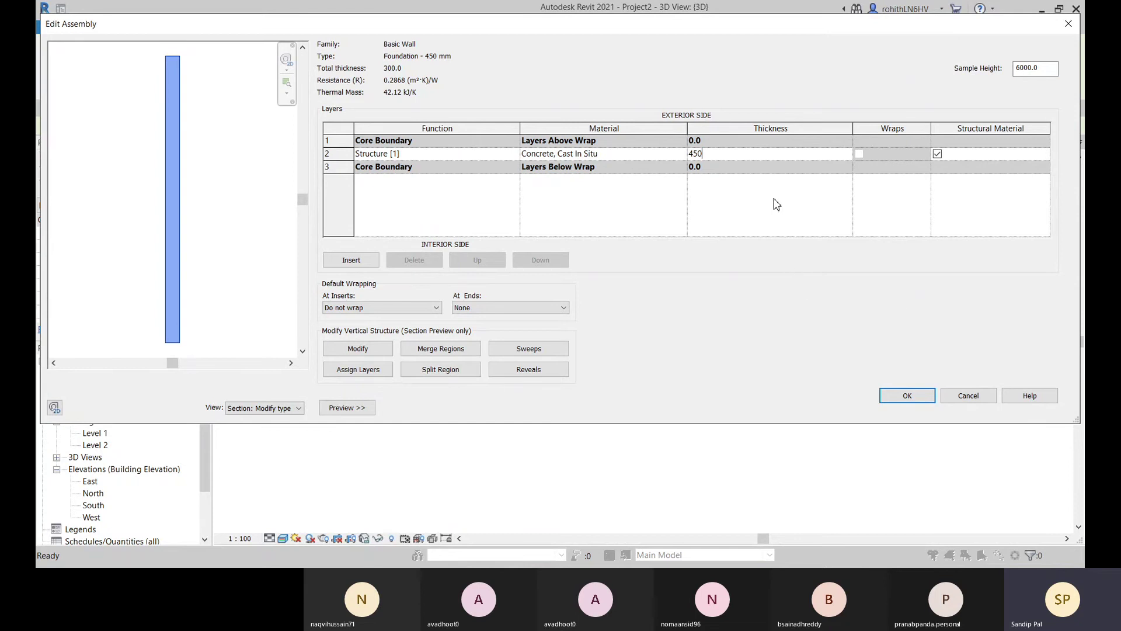
{"action": "left_click", "coordinate": [907, 395]}
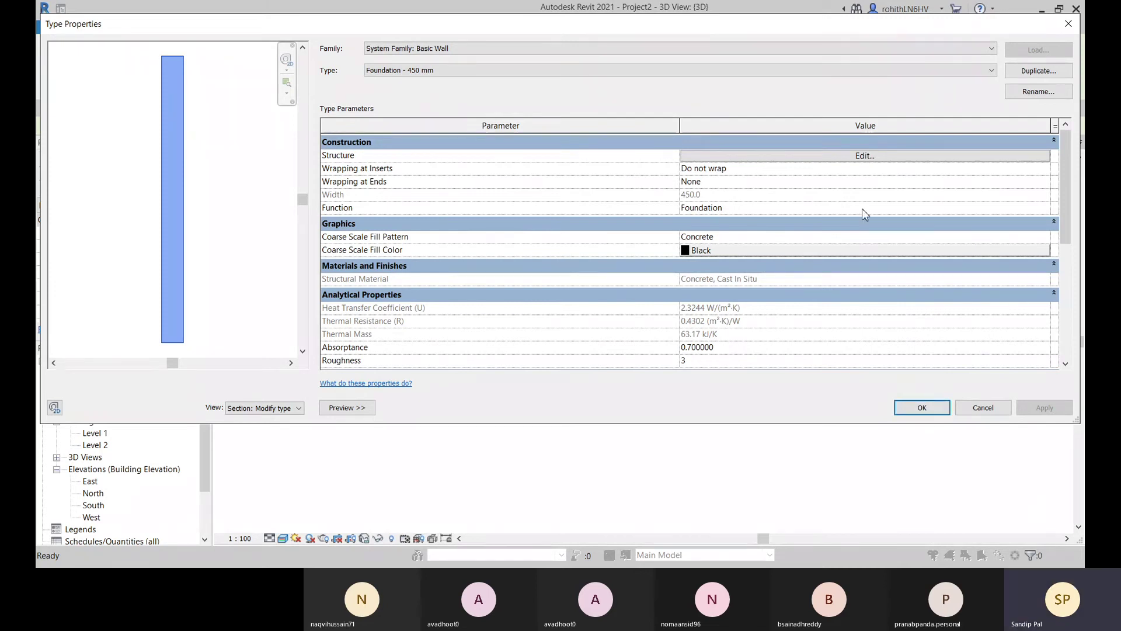
{"action": "left_click", "coordinate": [920, 408]}
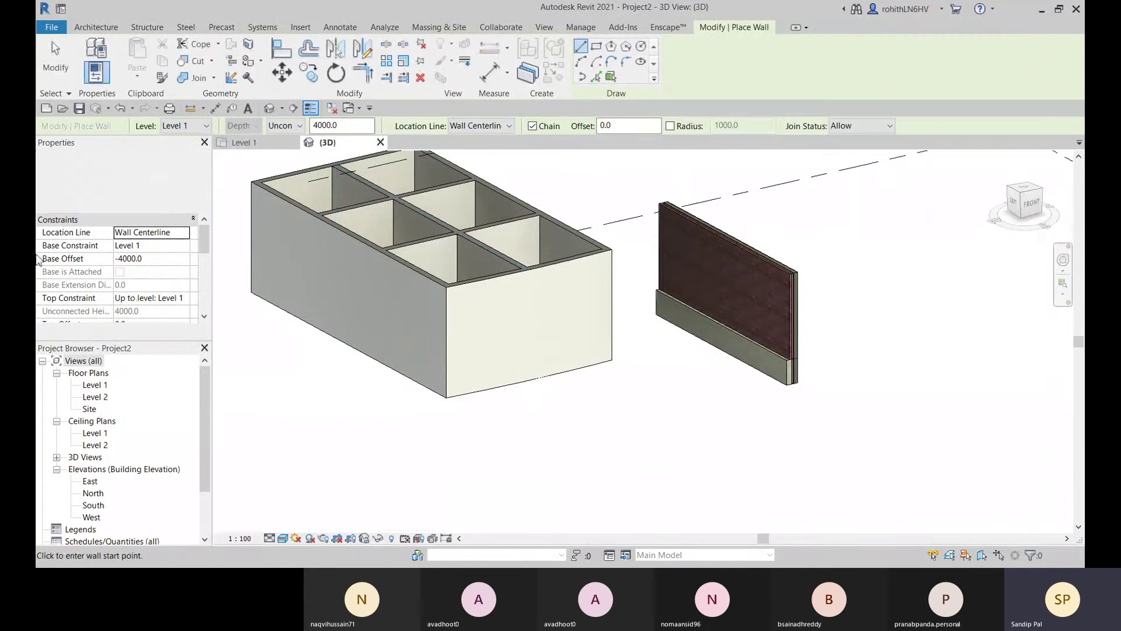
- Duplicate the Foundation - 450 mm wall type and name the copy Foundation - 600mm
{"action": "left_click", "coordinate": [182, 206]}
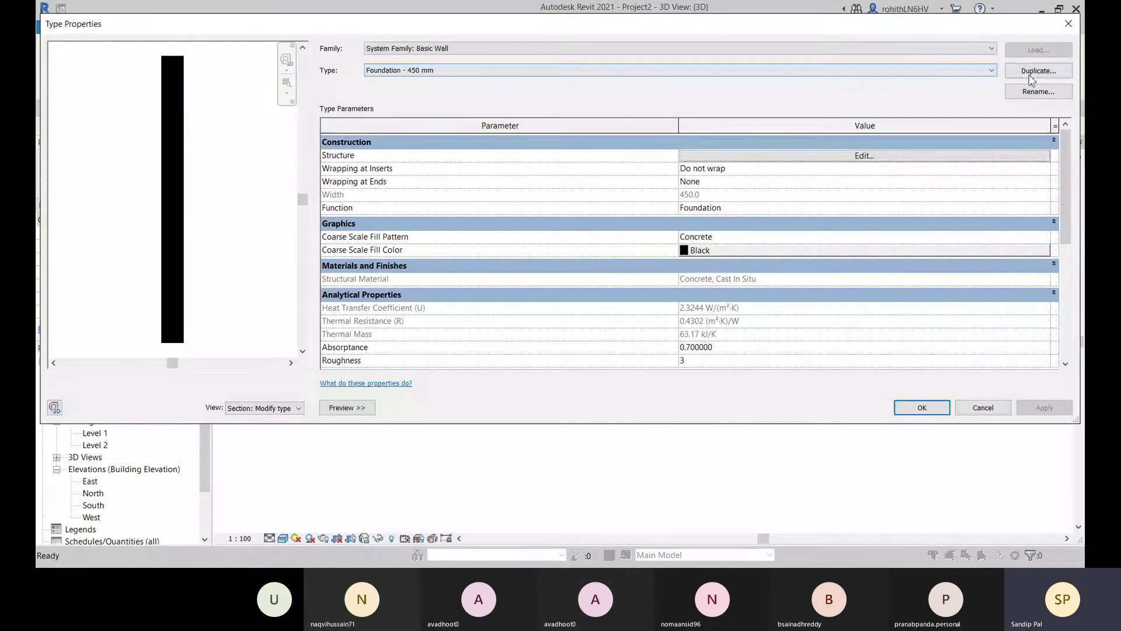
{"action": "left_click", "coordinate": [1038, 73]}
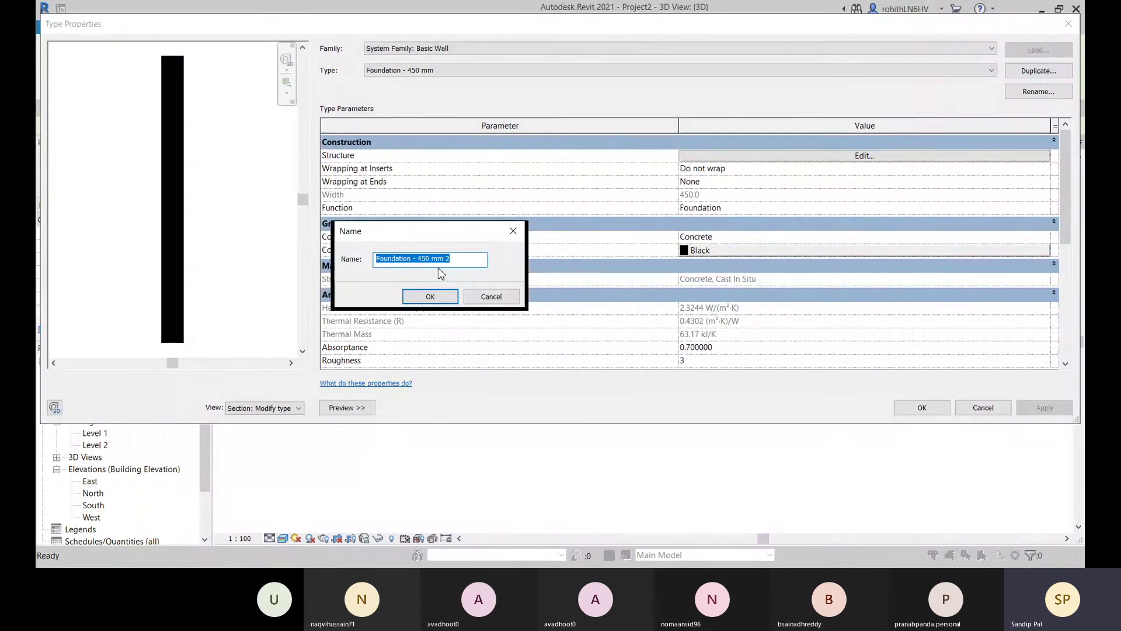
{"action": "left_click_drag", "start_coordinate": [453, 259], "coordinate": [420, 263]}
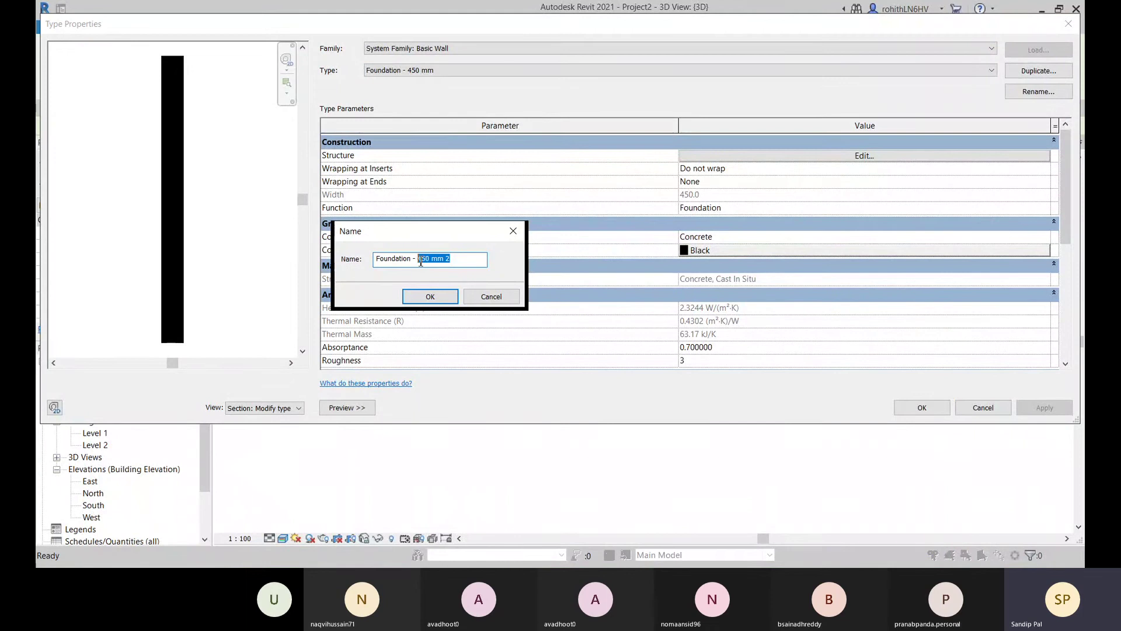
{"action": "type", "text": "60"}
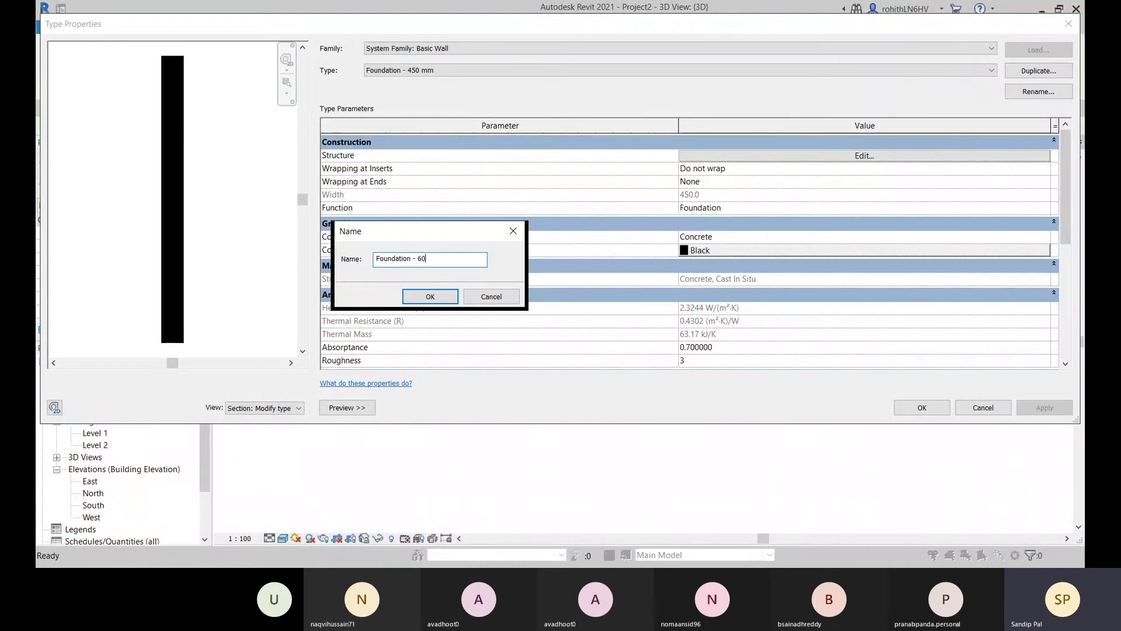
{"action": "type", "text": "0mm"}
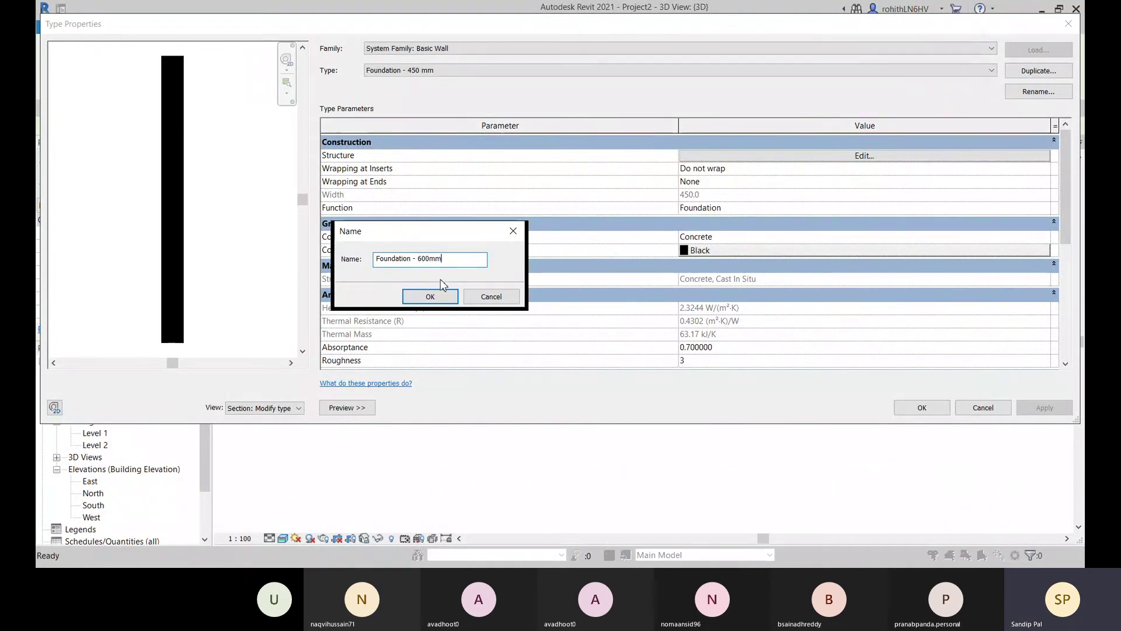
{"action": "left_click", "coordinate": [443, 297]}
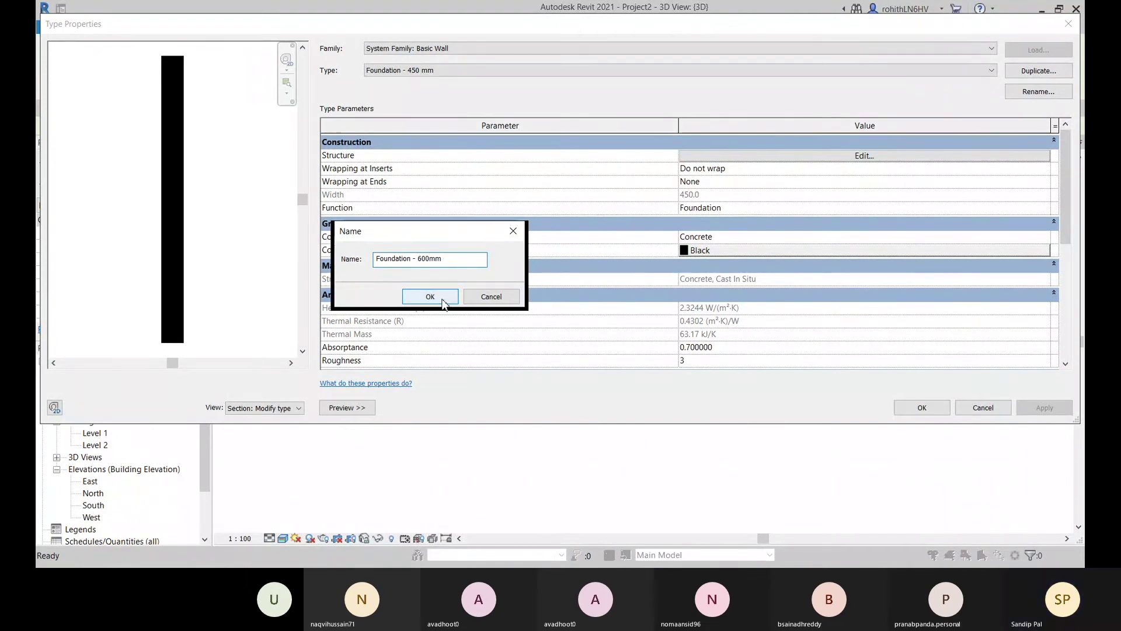
- Set the concrete structure layer's thickness to 600 in the Foundation - 600mm type and apply the type to new walls
{"action": "left_click", "coordinate": [747, 157]}
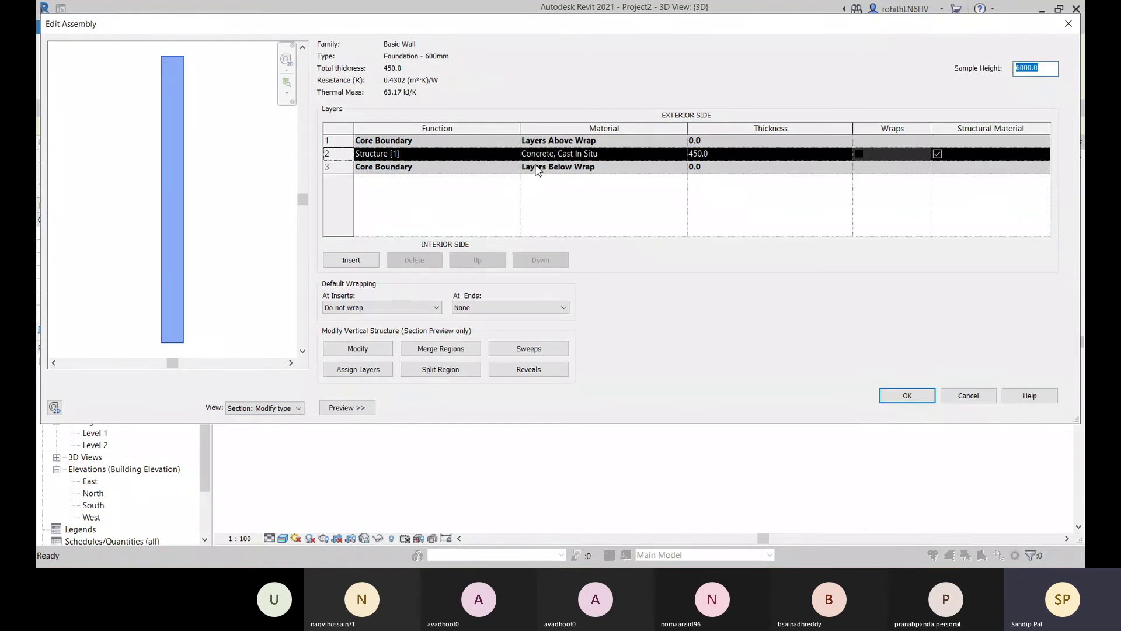
{"action": "left_click", "coordinate": [720, 155]}
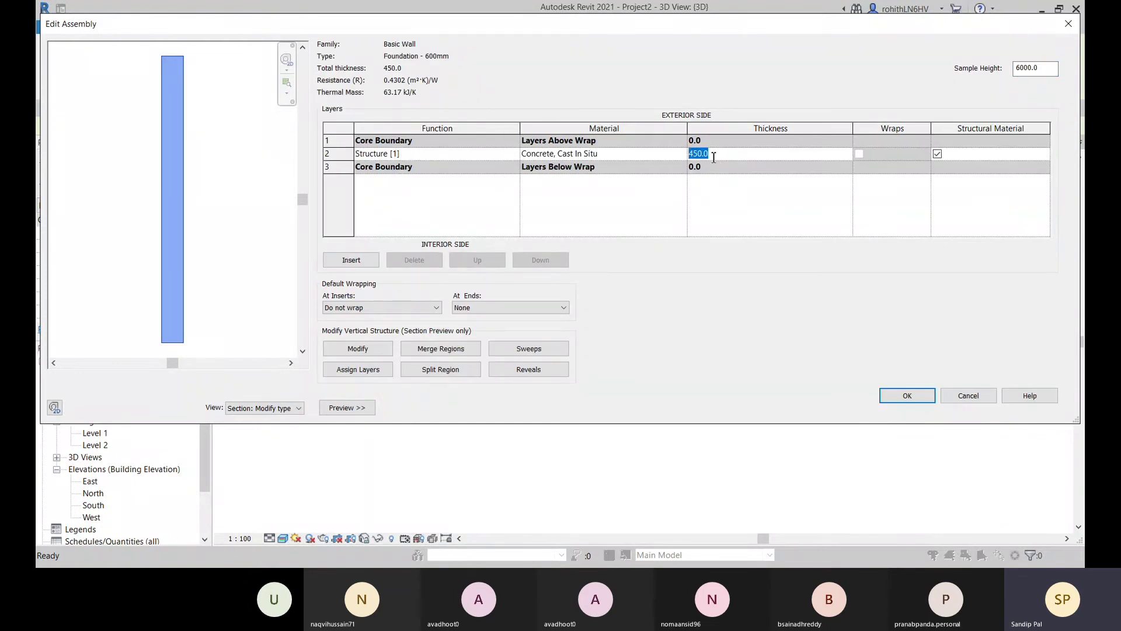
{"action": "type", "text": "600"}
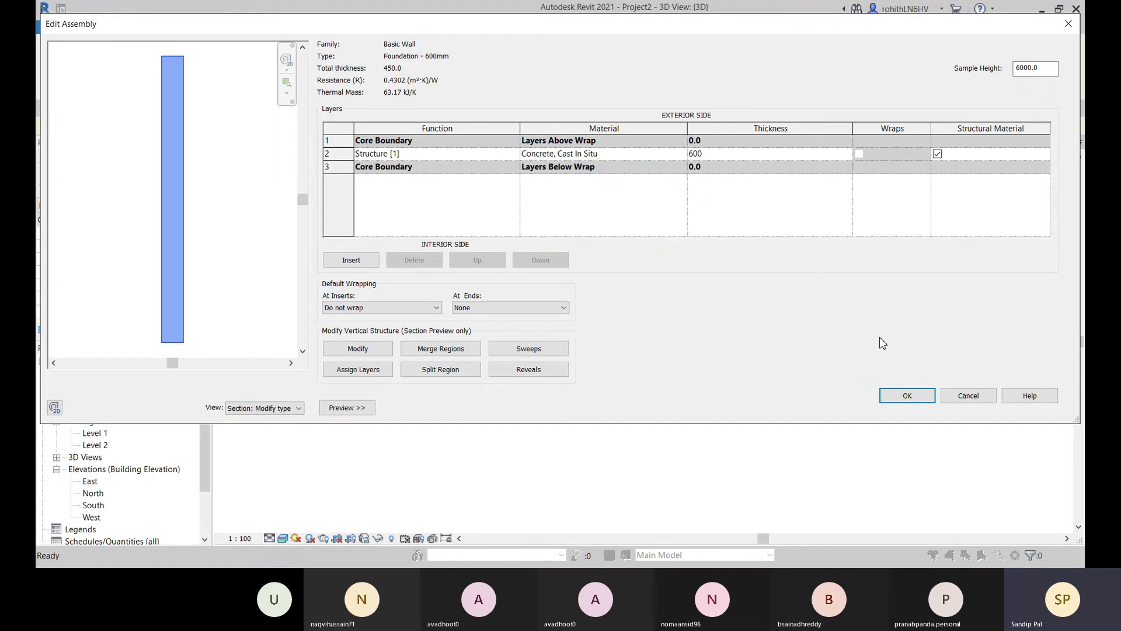
{"action": "left_click", "coordinate": [907, 395]}
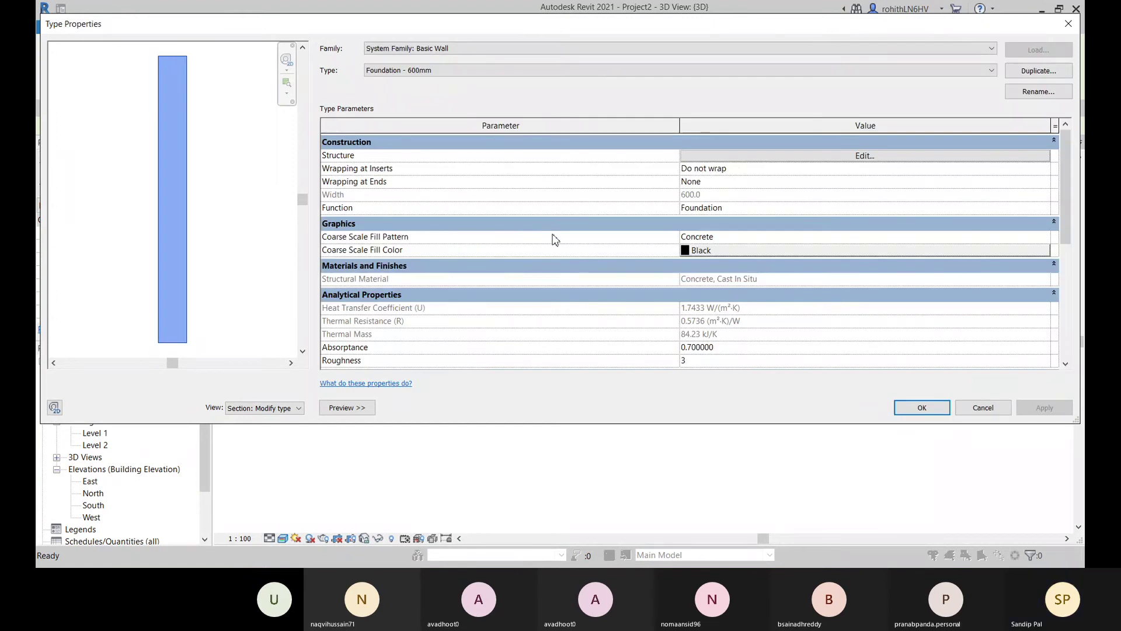
{"action": "left_click", "coordinate": [771, 155]}
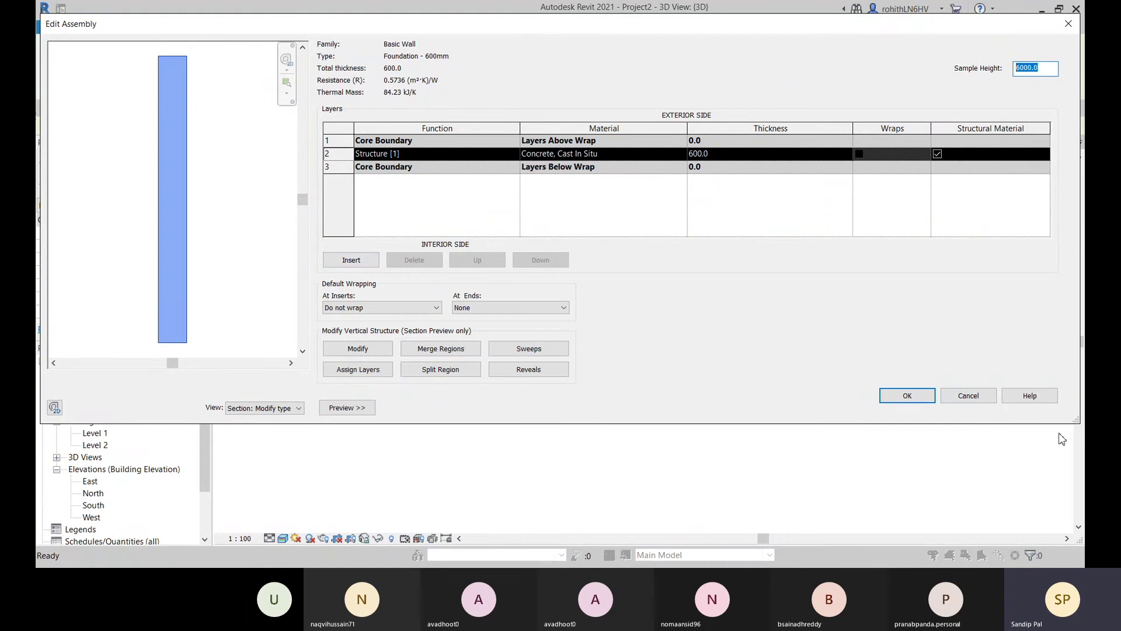
{"action": "left_click", "coordinate": [968, 395]}
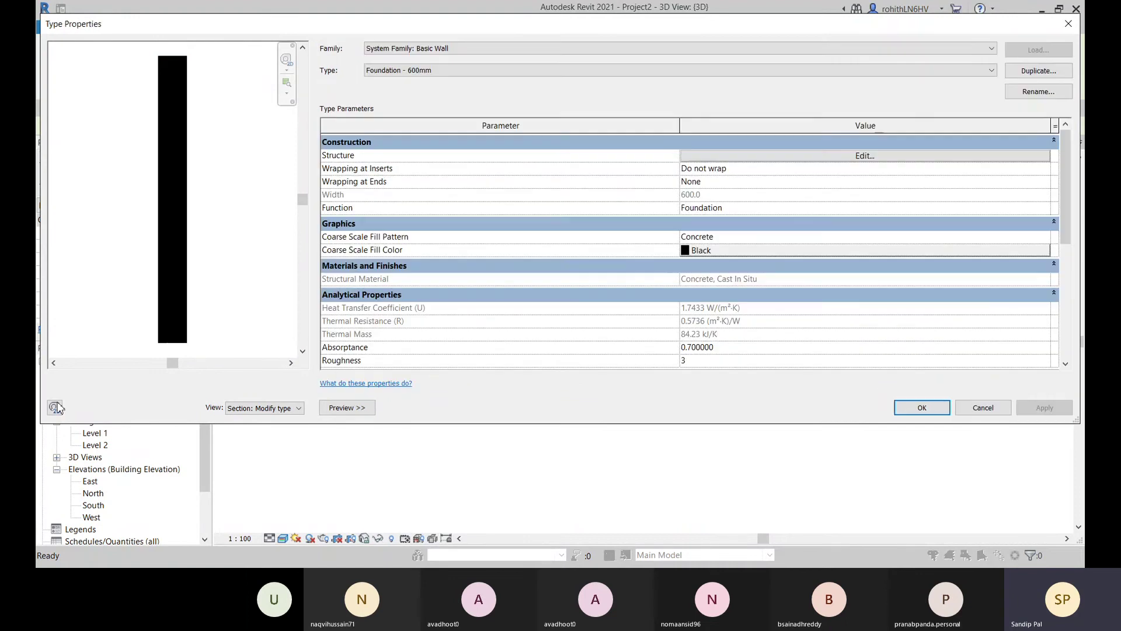
{"action": "left_click", "coordinate": [922, 411]}
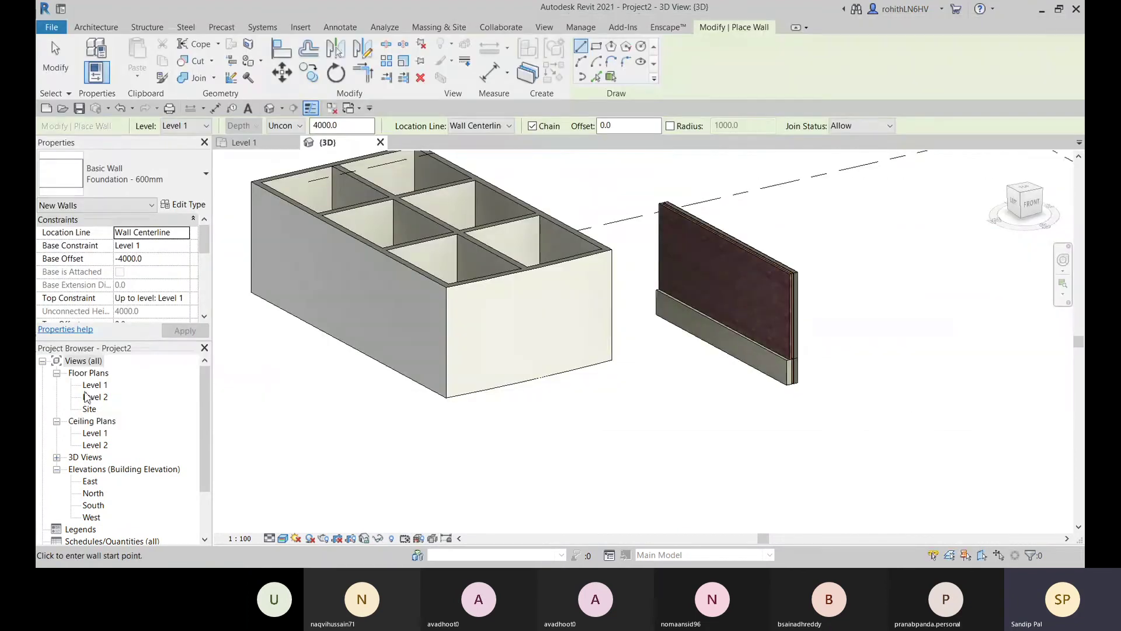
- Set the type for new walls to the stacked wall Exterior - Brick Over Block w Metal Stud
{"action": "left_click", "coordinate": [181, 188]}
{"action": "scroll", "coordinate": [176, 412], "scroll_direction": "down", "scroll_amount": 5}
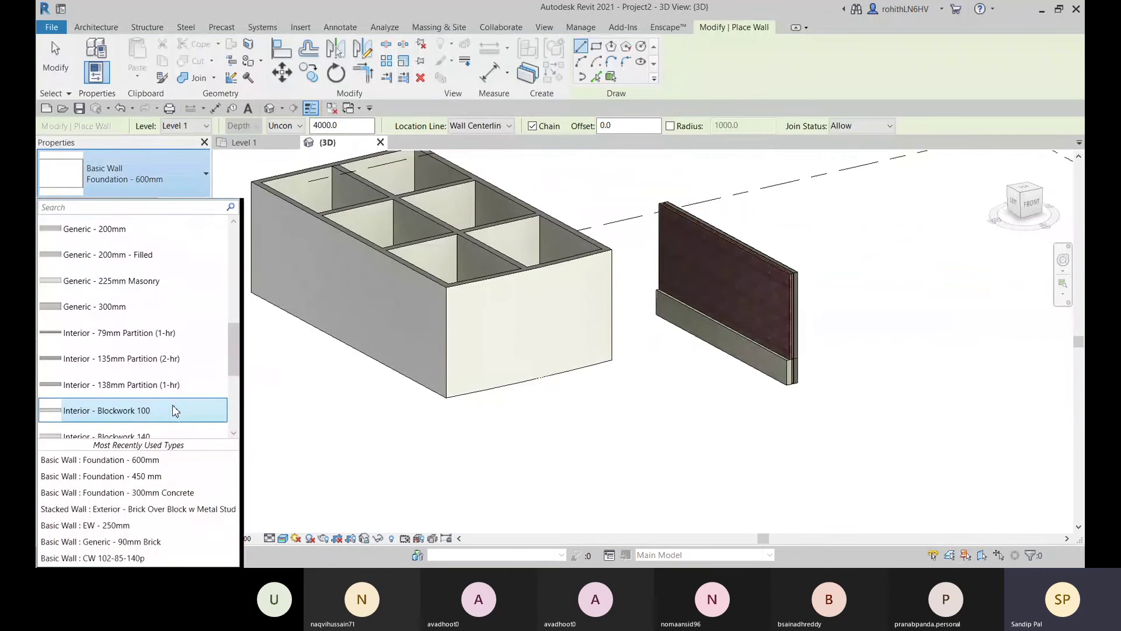
{"action": "left_click", "coordinate": [132, 428]}
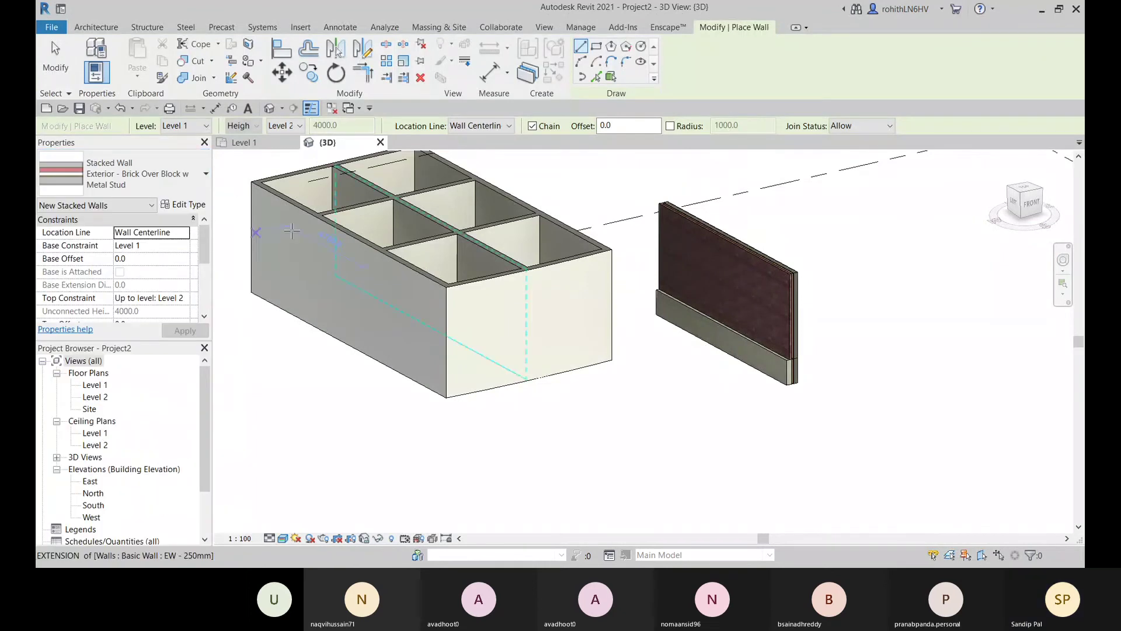
- Duplicate the stacked wall type and name the copy Foundation Stacked Wall
{"action": "left_click", "coordinate": [185, 206]}
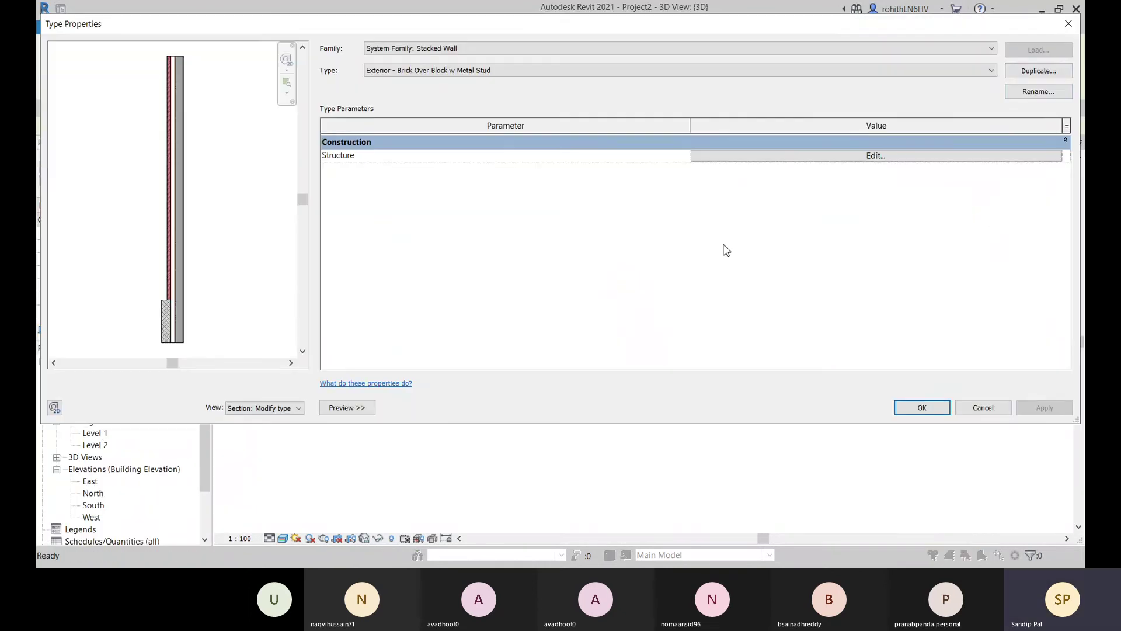
{"action": "left_click", "coordinate": [1030, 71]}
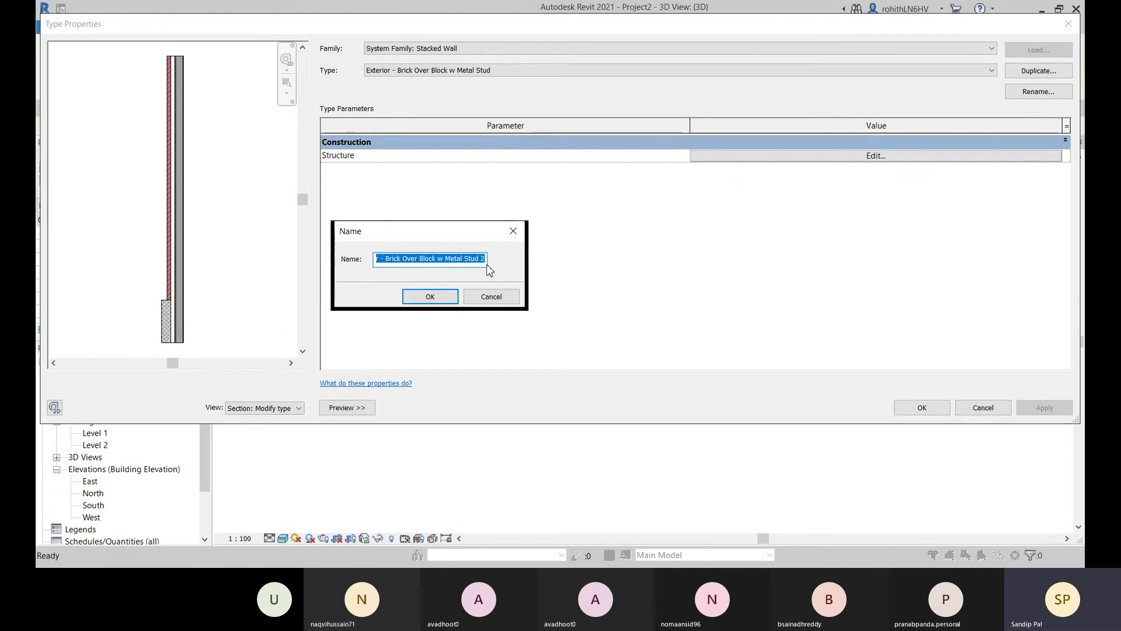
{"action": "type", "text": "W"}
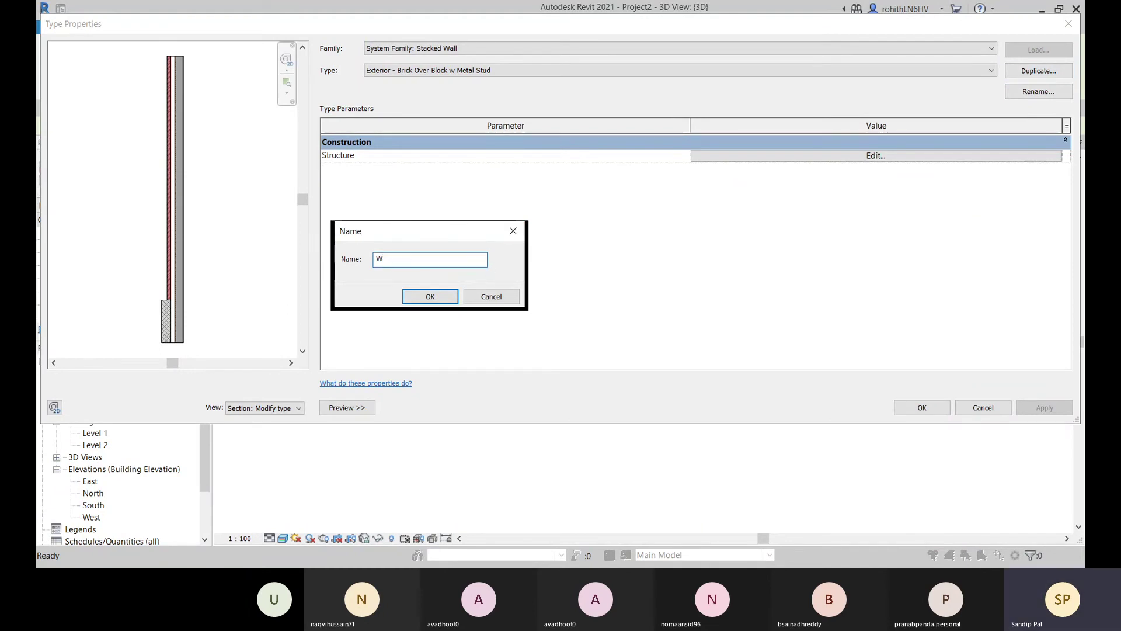
{"action": "type", "text": "a"}
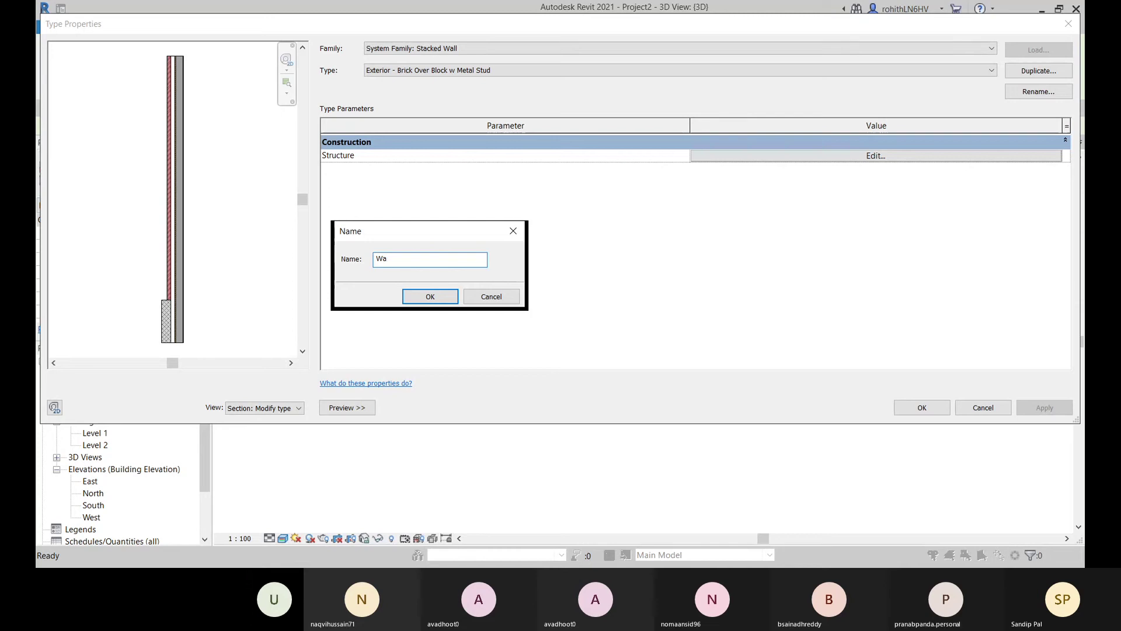
{"action": "key", "text": "BackSpace"}
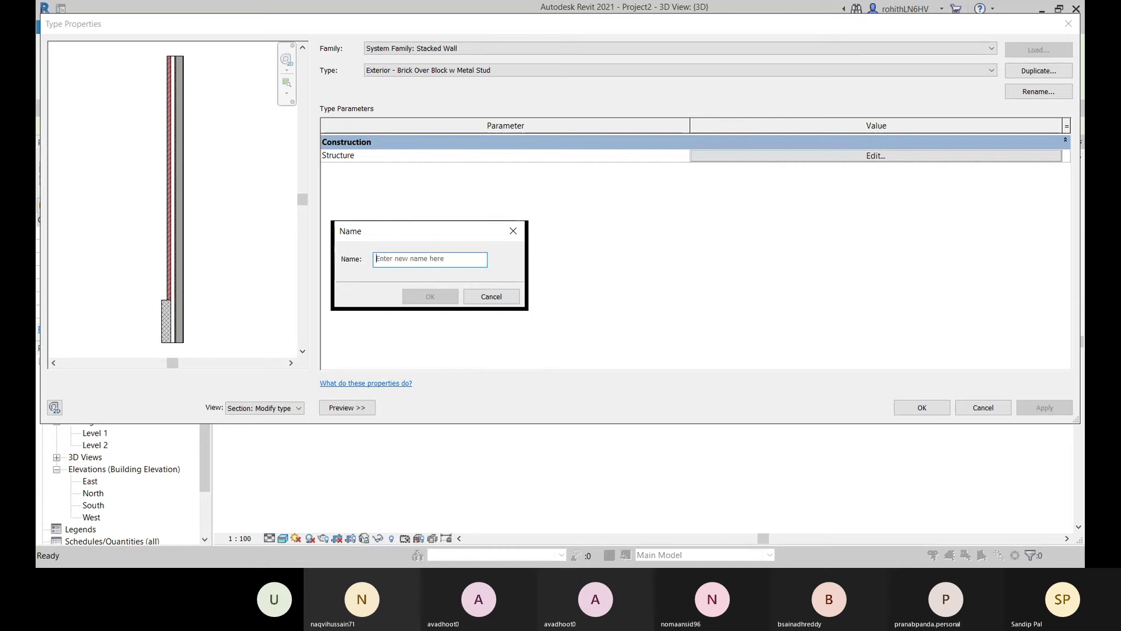
{"action": "type", "text": "Fou"}
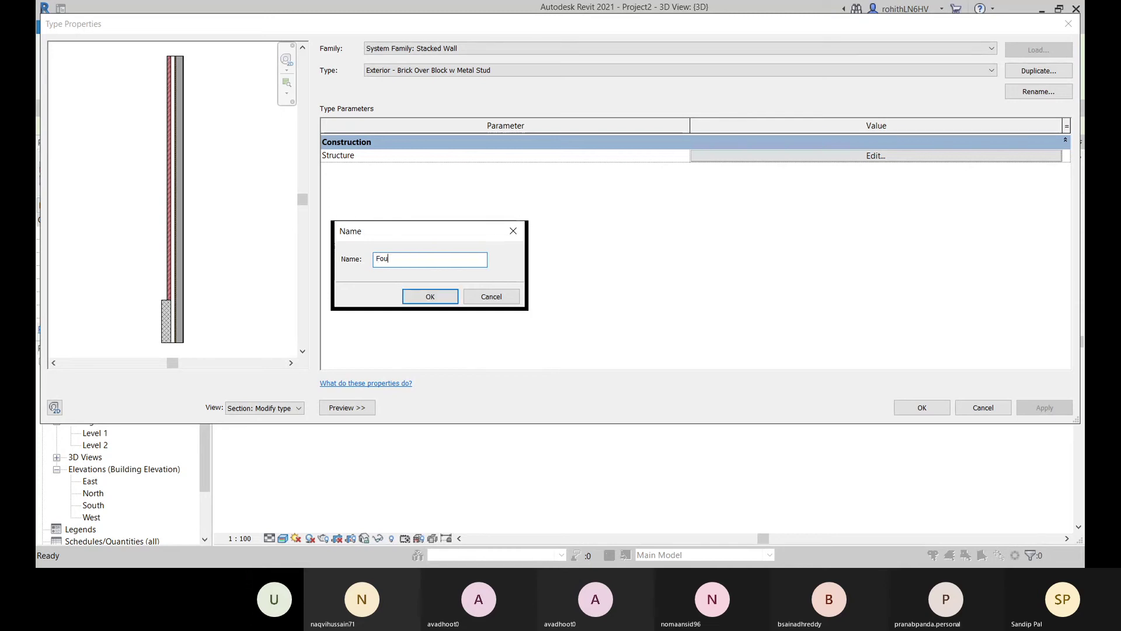
{"action": "type", "text": "ndatio"}
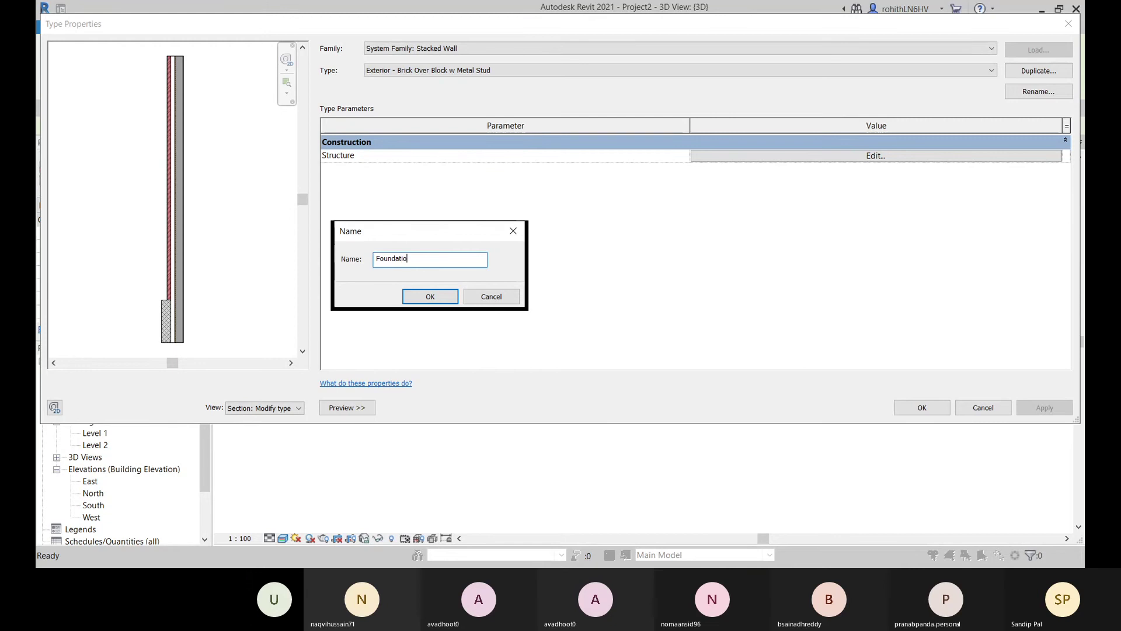
{"action": "type", "text": "n St"}
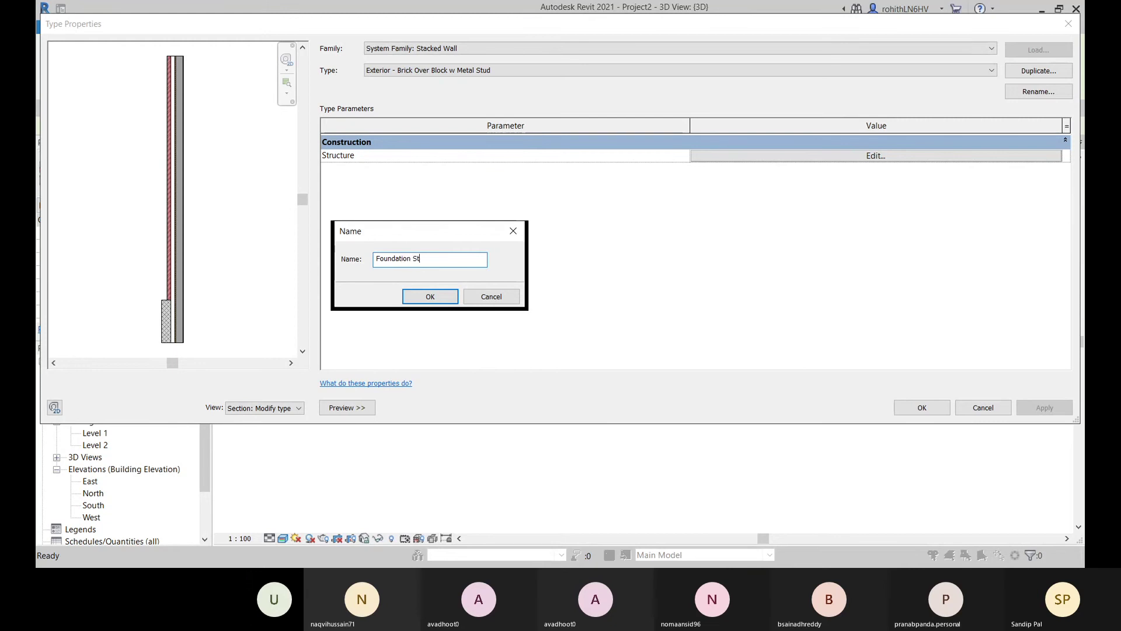
{"action": "type", "text": "acked W"}
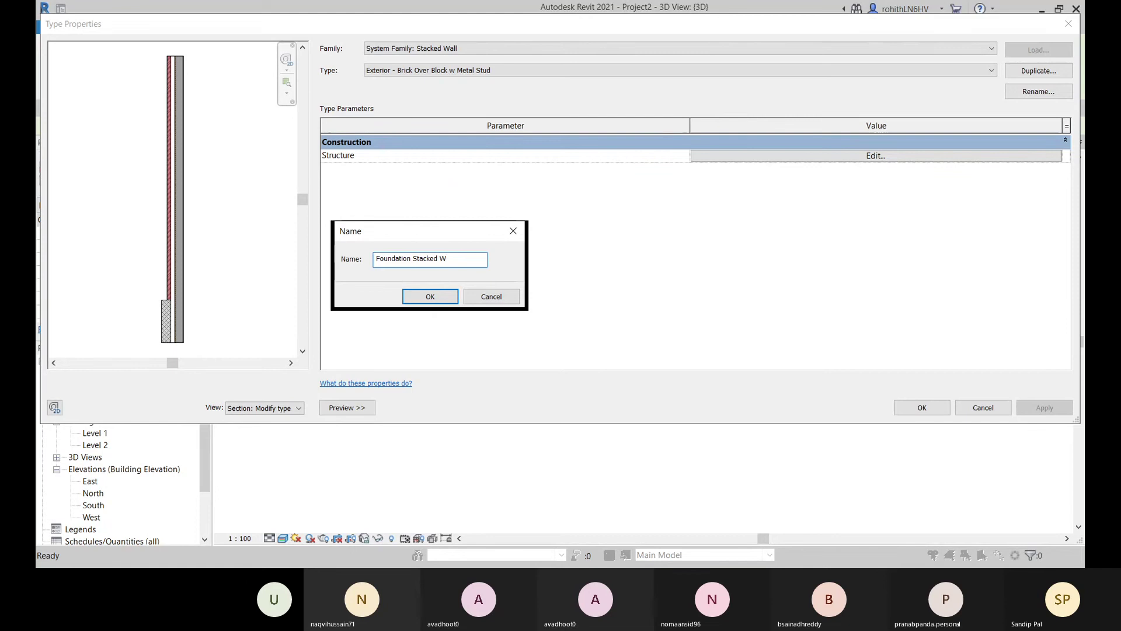
{"action": "type", "text": "all"}
{"action": "left_click", "coordinate": [433, 298]}
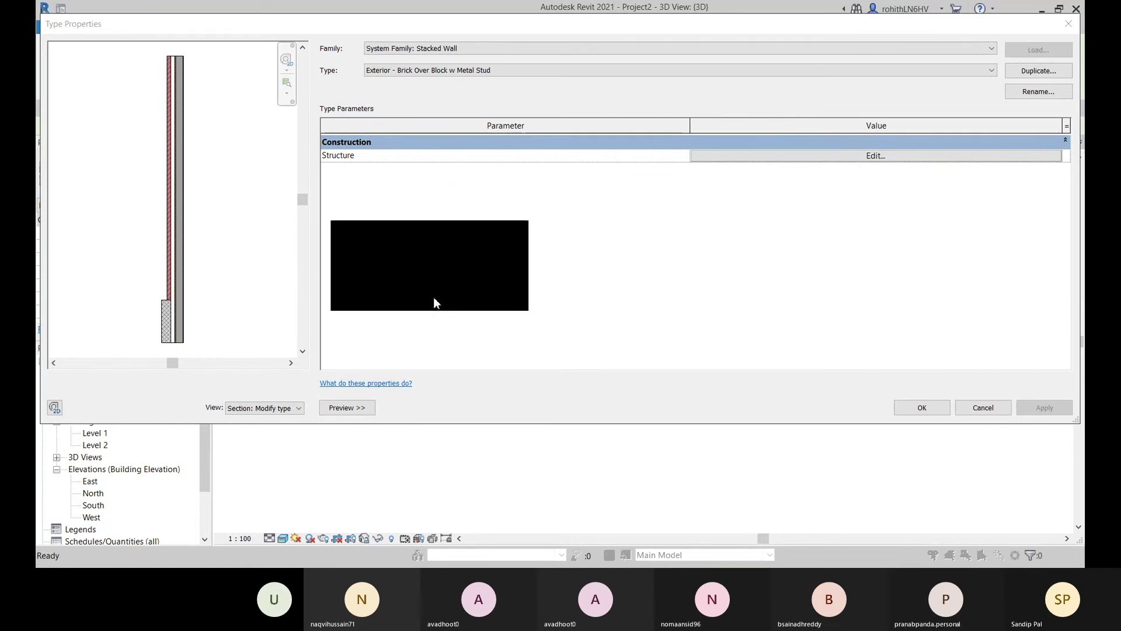
- Assign the EW - 250mm wall type to the upper, variable-height segment of the Foundation Stacked Wall assembly
{"action": "left_click", "coordinate": [740, 157]}
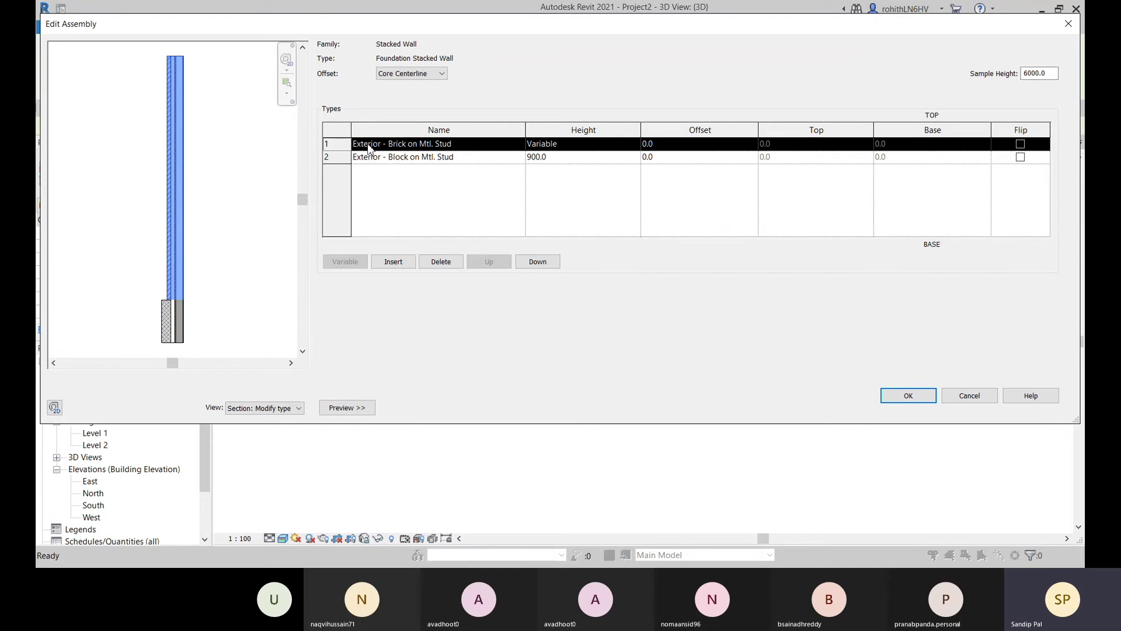
{"action": "left_click", "coordinate": [516, 146]}
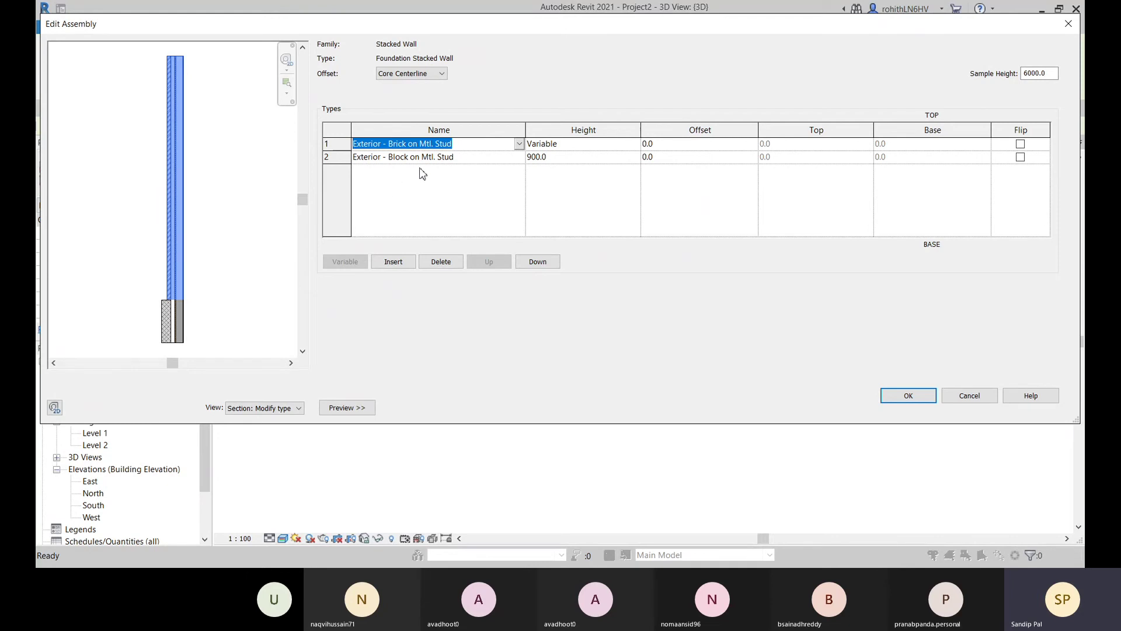
{"action": "left_click", "coordinate": [361, 166]}
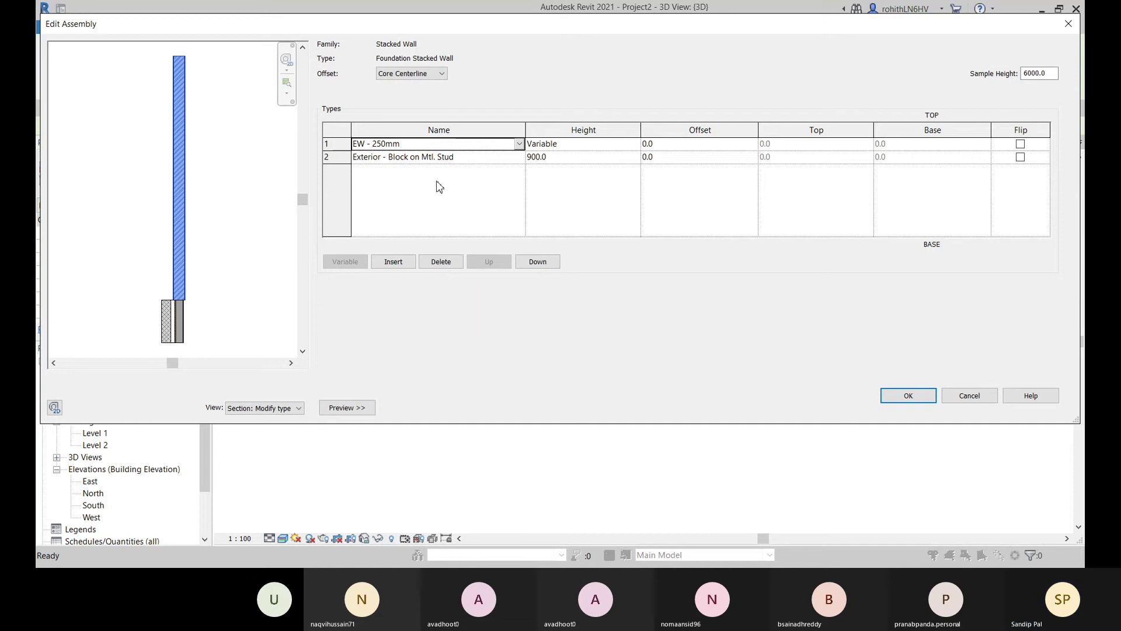
- Change the stacked wall's base segment to Foundation - 300mm Concrete and set its height to 150
{"action": "left_click", "coordinate": [333, 159]}
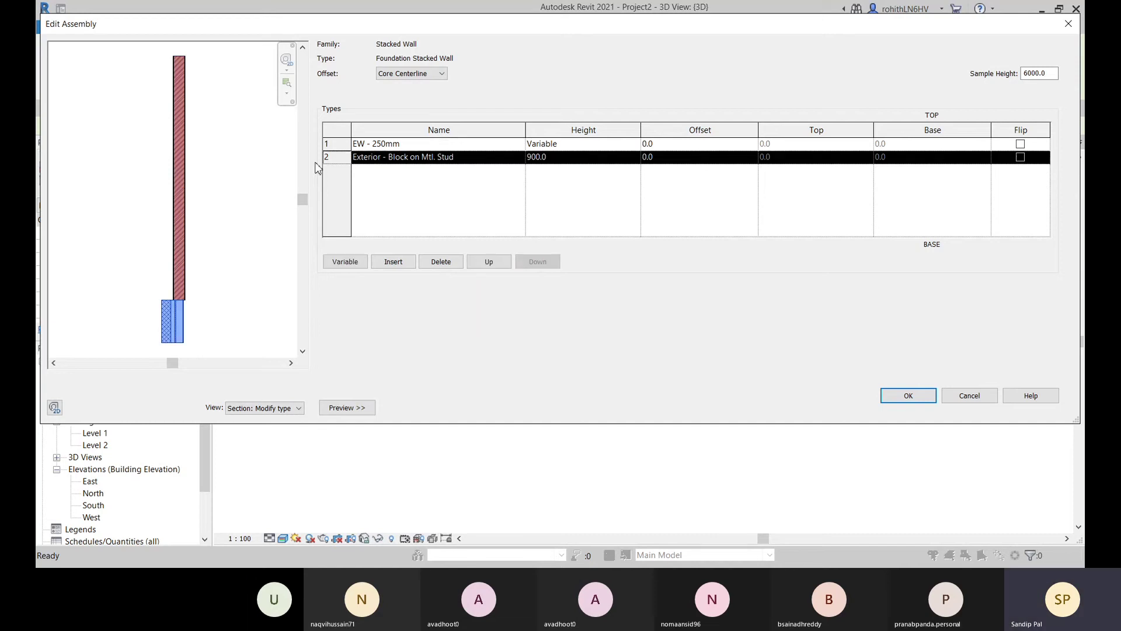
{"action": "left_click", "coordinate": [522, 162]}
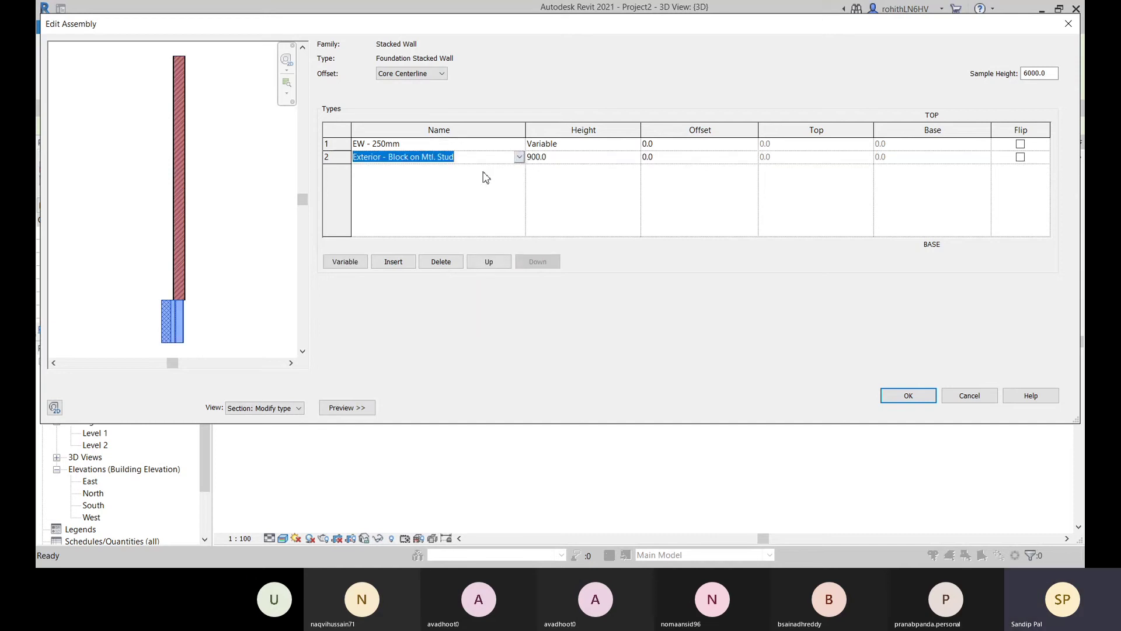
{"action": "left_click", "coordinate": [409, 191]}
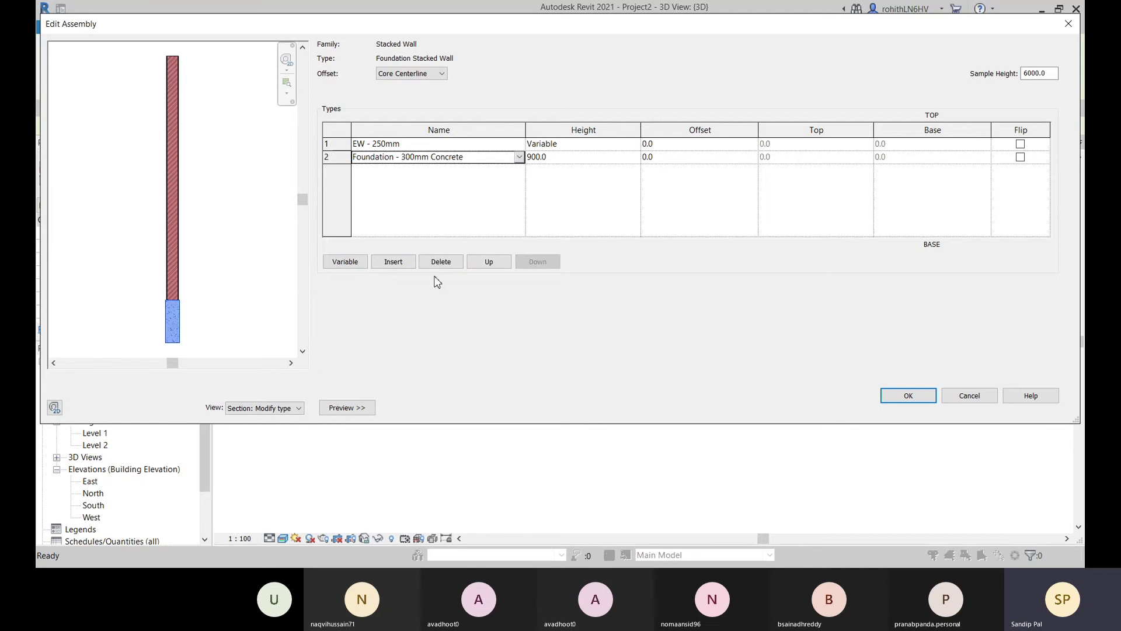
{"action": "left_click", "coordinate": [555, 159]}
{"action": "left_click_drag", "start_coordinate": [555, 159], "coordinate": [535, 161]}
{"action": "type", "text": "150"}
{"action": "key", "text": "Tab"}
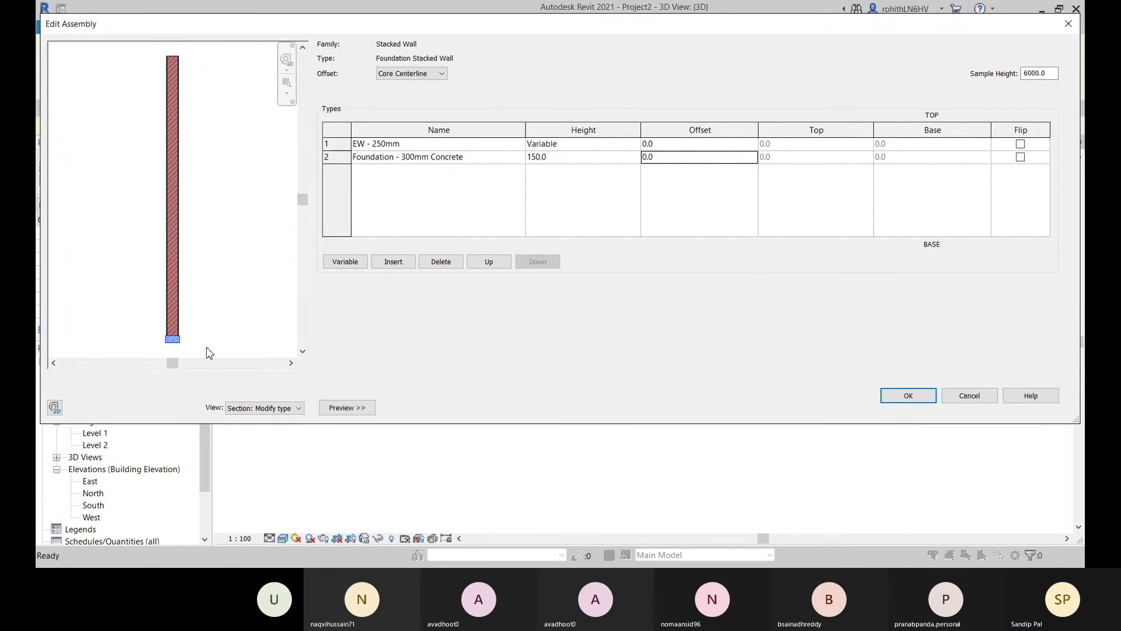
- Insert a third segment at the base of the stacked wall and assign it the Foundation - 450 mm type
{"action": "left_click", "coordinate": [403, 264]}
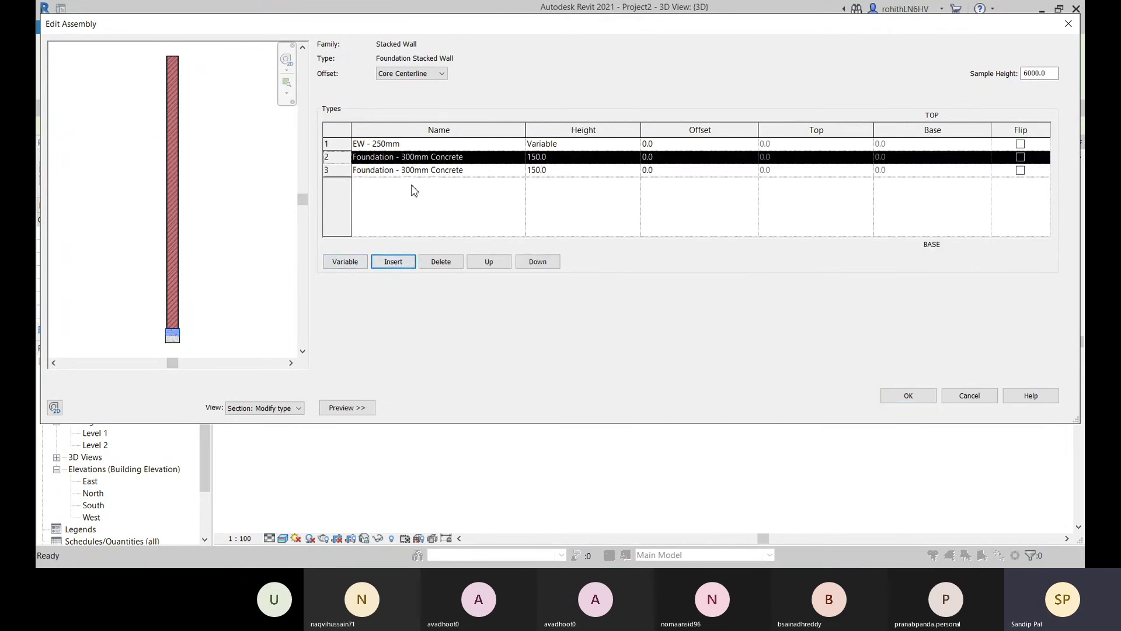
{"action": "left_click", "coordinate": [538, 263]}
{"action": "left_click", "coordinate": [513, 174]}
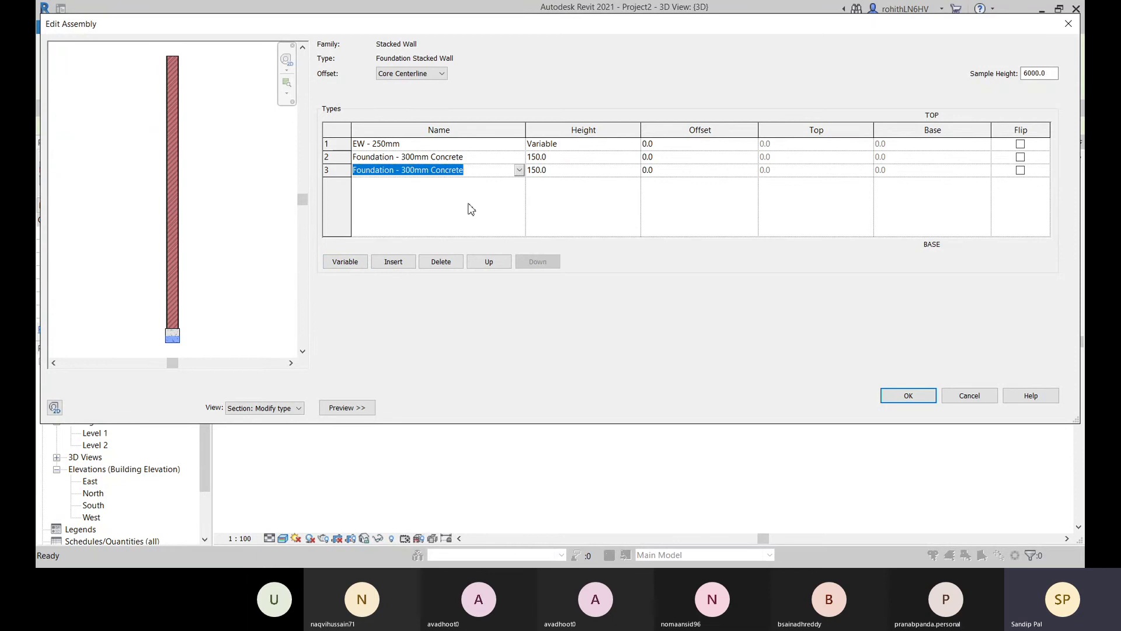
{"action": "left_click", "coordinate": [397, 219]}
{"action": "scroll", "coordinate": [200, 338], "scroll_direction": "up", "scroll_amount": 3}
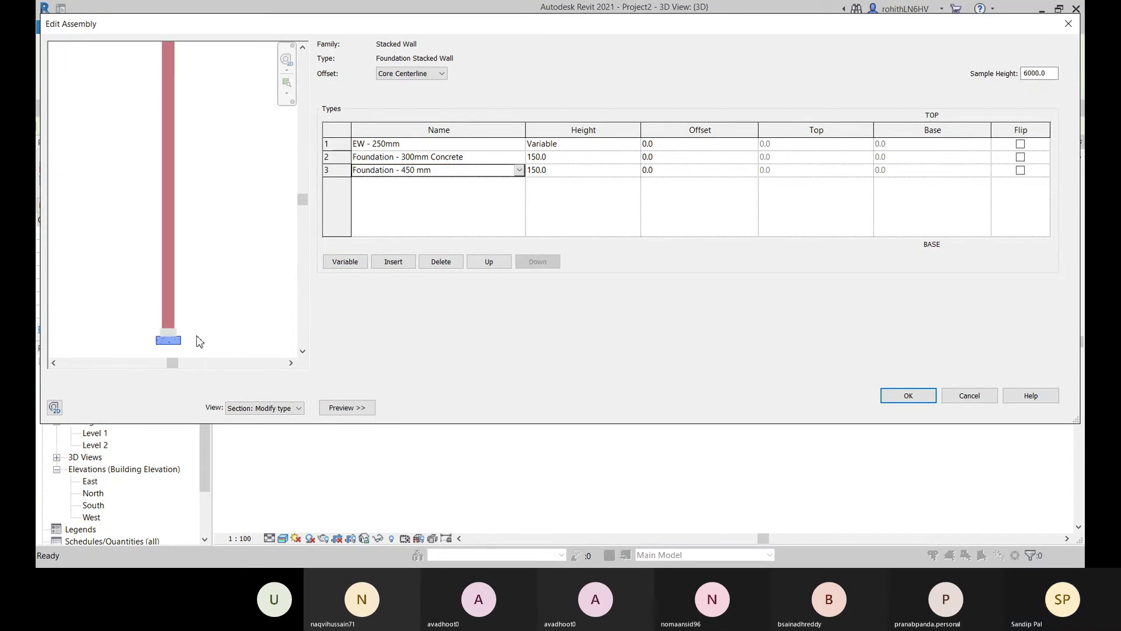
- Set the height of the Foundation - 450 mm segment in the stacked wall assembly to 250
{"action": "middle_click_drag", "start_coordinate": [215, 318], "coordinate": [220, 275]}
{"action": "scroll", "coordinate": [222, 296], "scroll_direction": "up", "scroll_amount": 4}
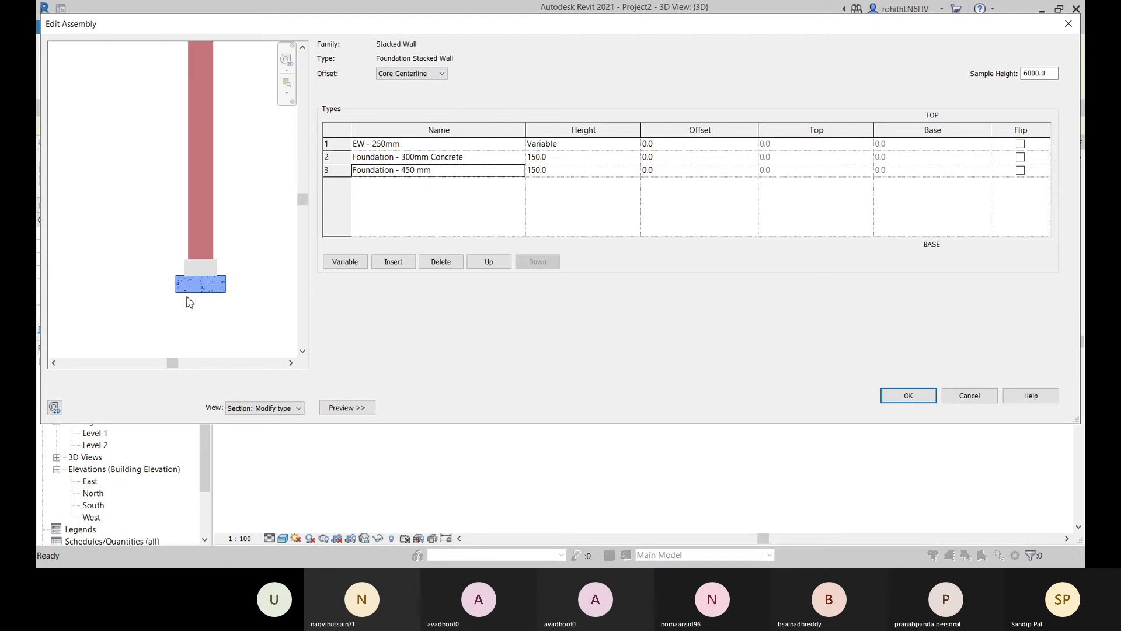
{"action": "left_click", "coordinate": [555, 173]}
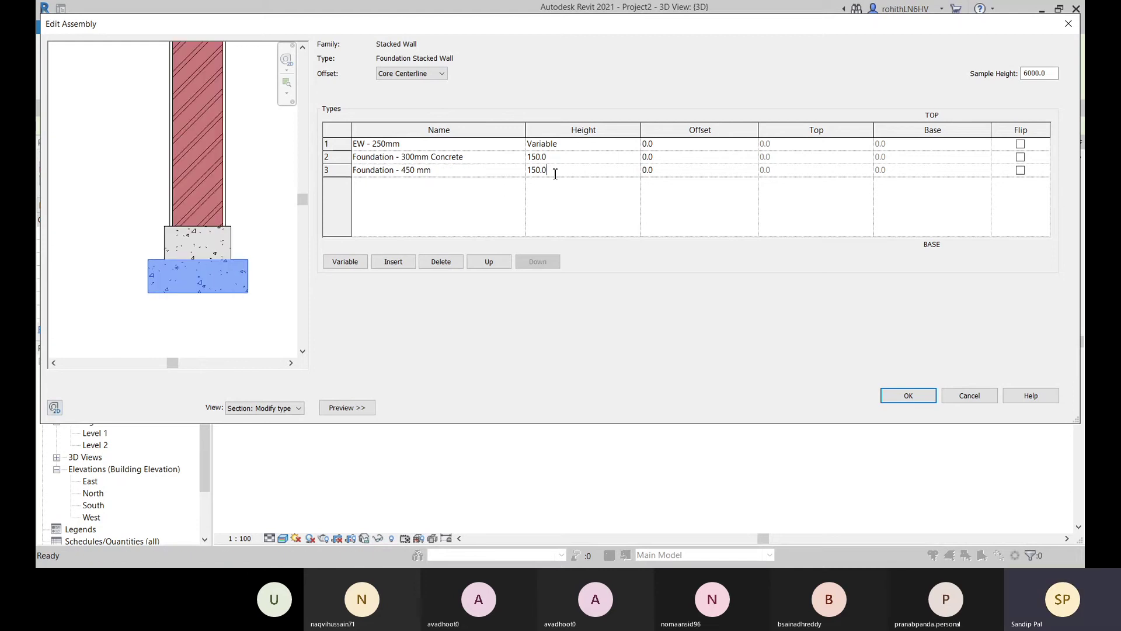
{"action": "left_click_drag", "start_coordinate": [557, 172], "coordinate": [529, 177]}
{"action": "type", "text": "250"}
{"action": "key", "text": "Tab"}
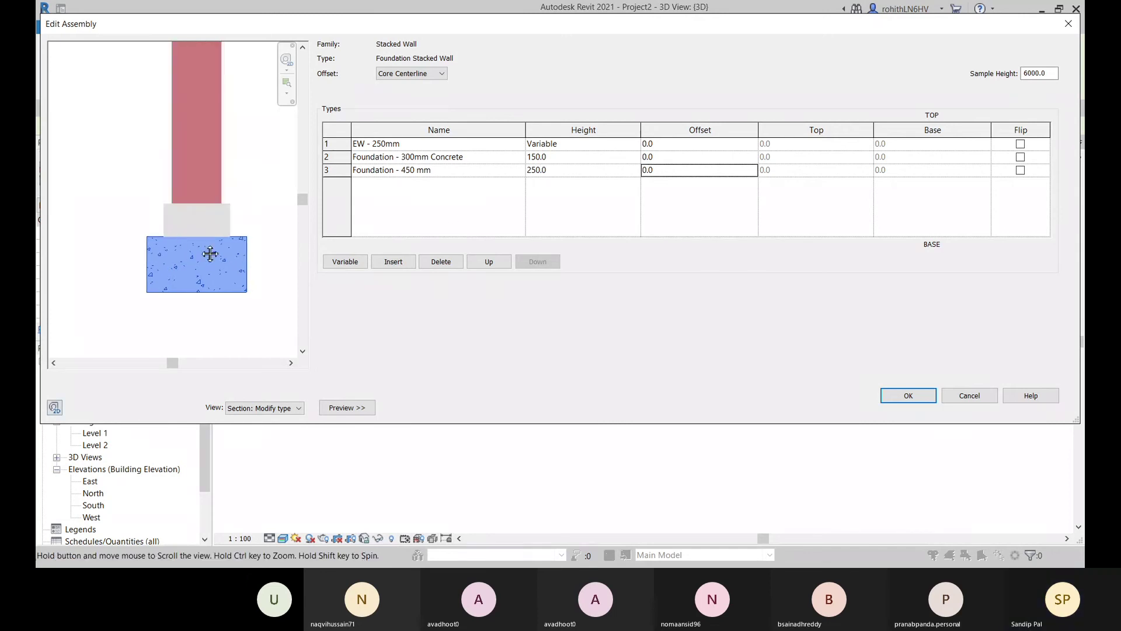
{"action": "middle_click_drag", "start_coordinate": [210, 254], "coordinate": [189, 255]}
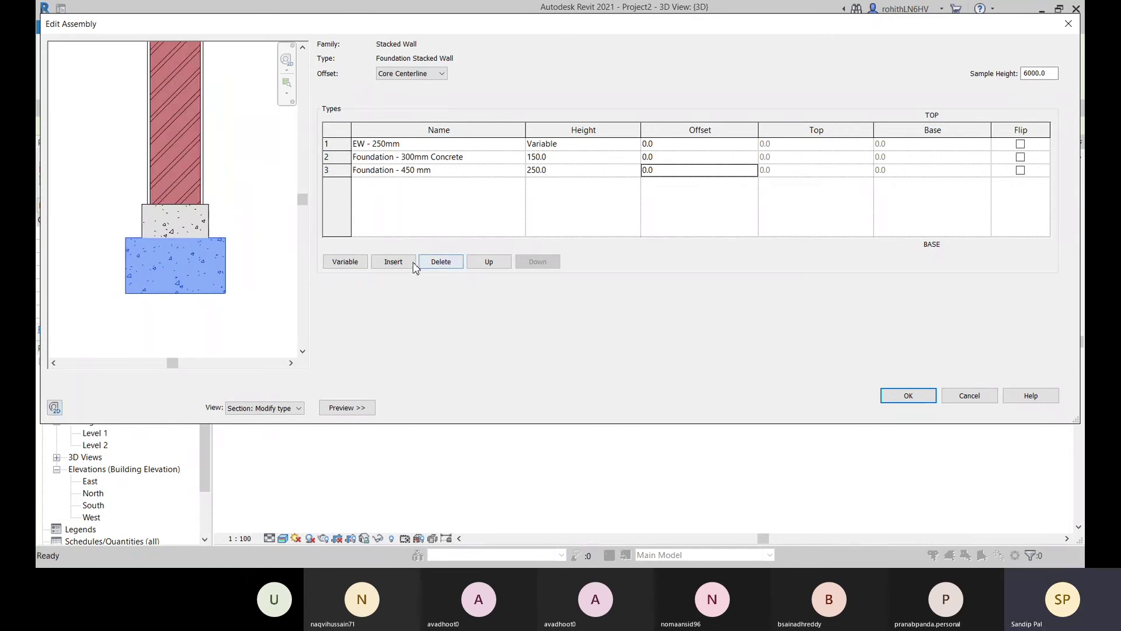
- Insert a fourth segment at the base of the stacked wall, assign it Foundation - 600mm, and set its height to 450
{"action": "left_click", "coordinate": [393, 262]}
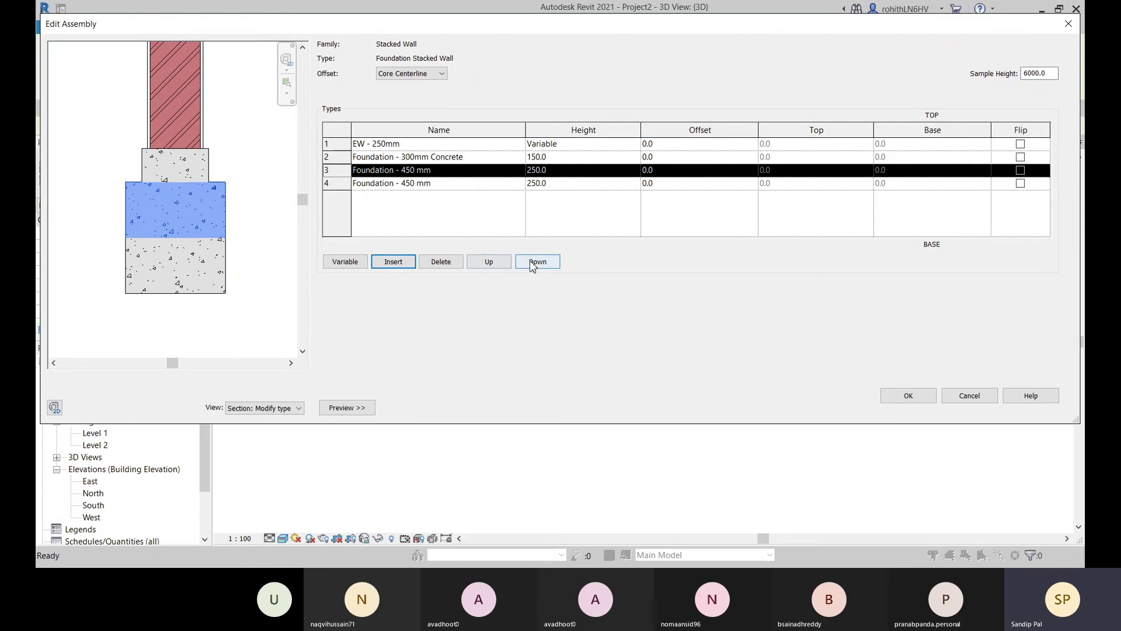
{"action": "left_click", "coordinate": [534, 262]}
{"action": "left_click", "coordinate": [520, 185]}
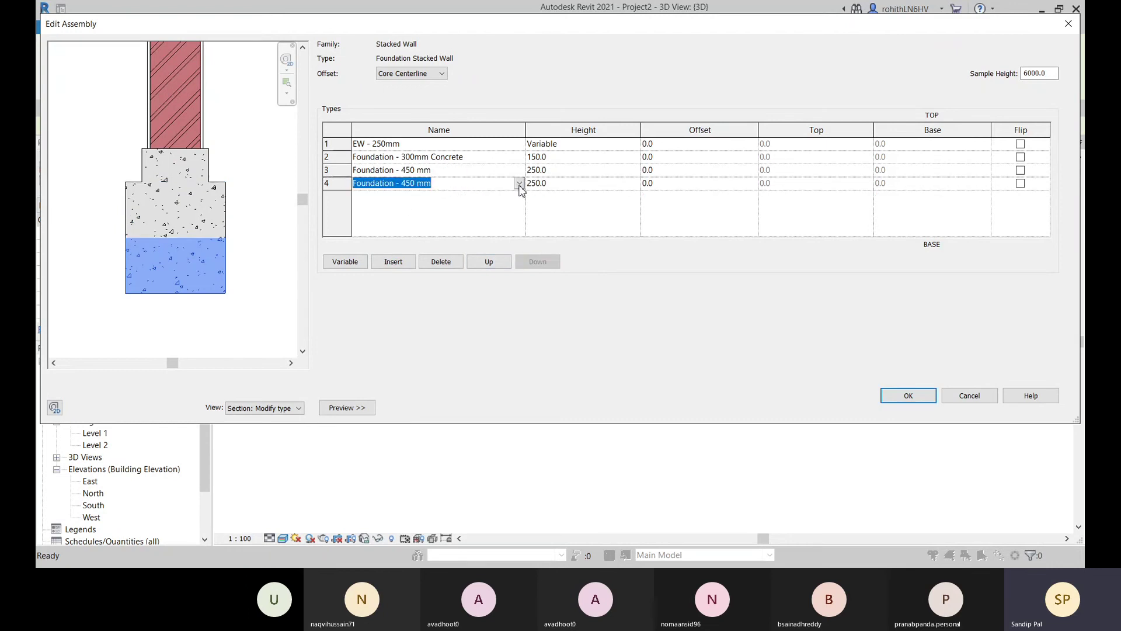
{"action": "left_click", "coordinate": [409, 229]}
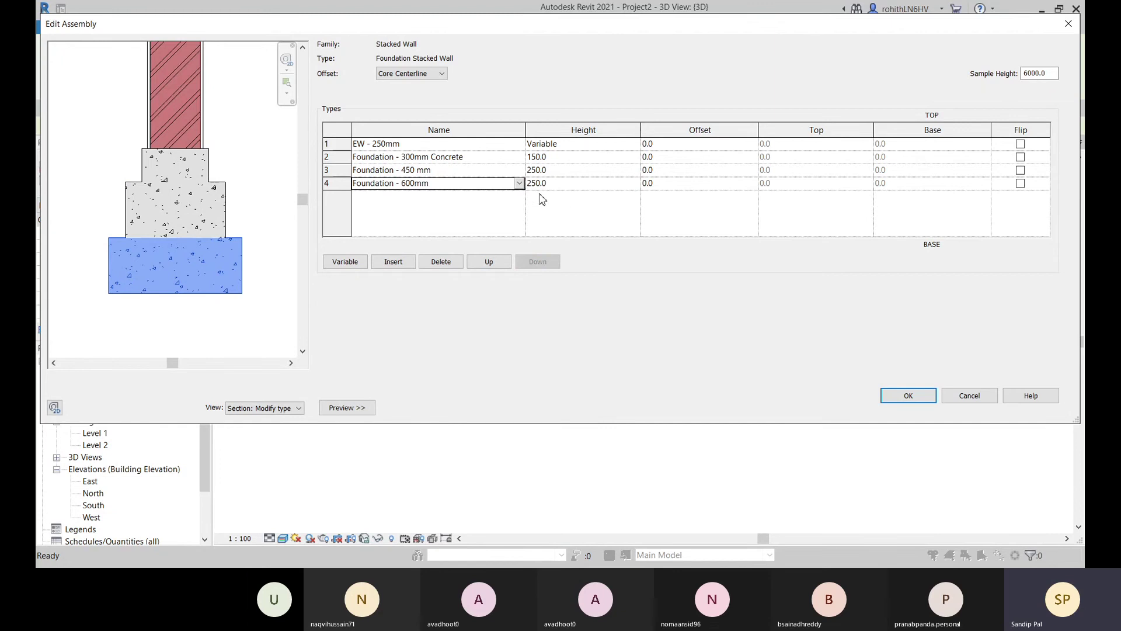
{"action": "left_click", "coordinate": [573, 184]}
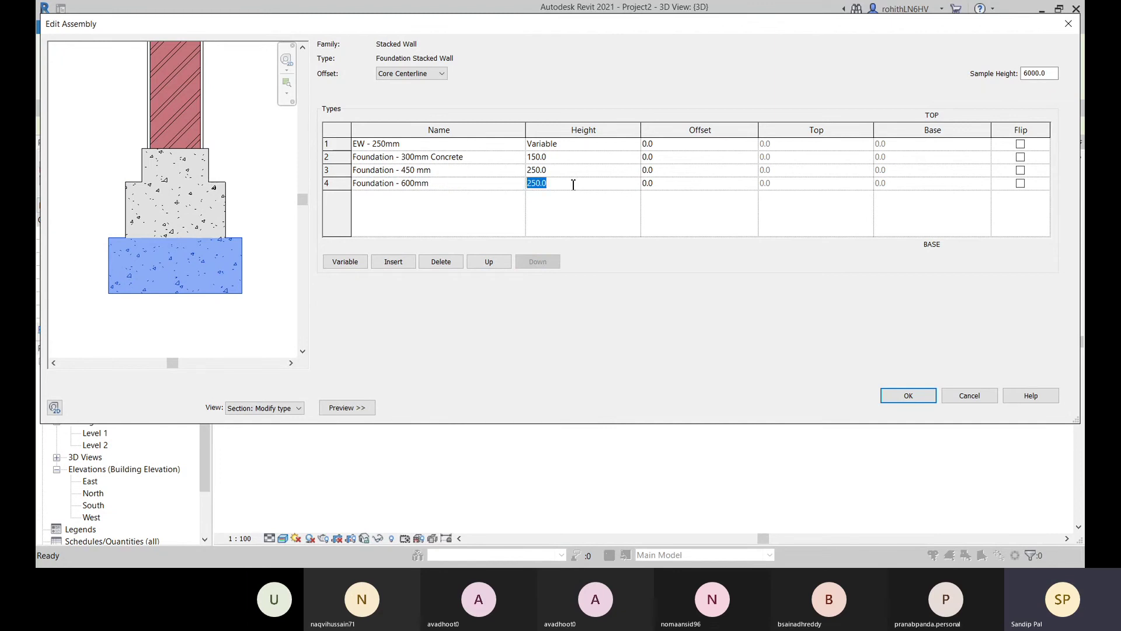
{"action": "type", "text": "3"}
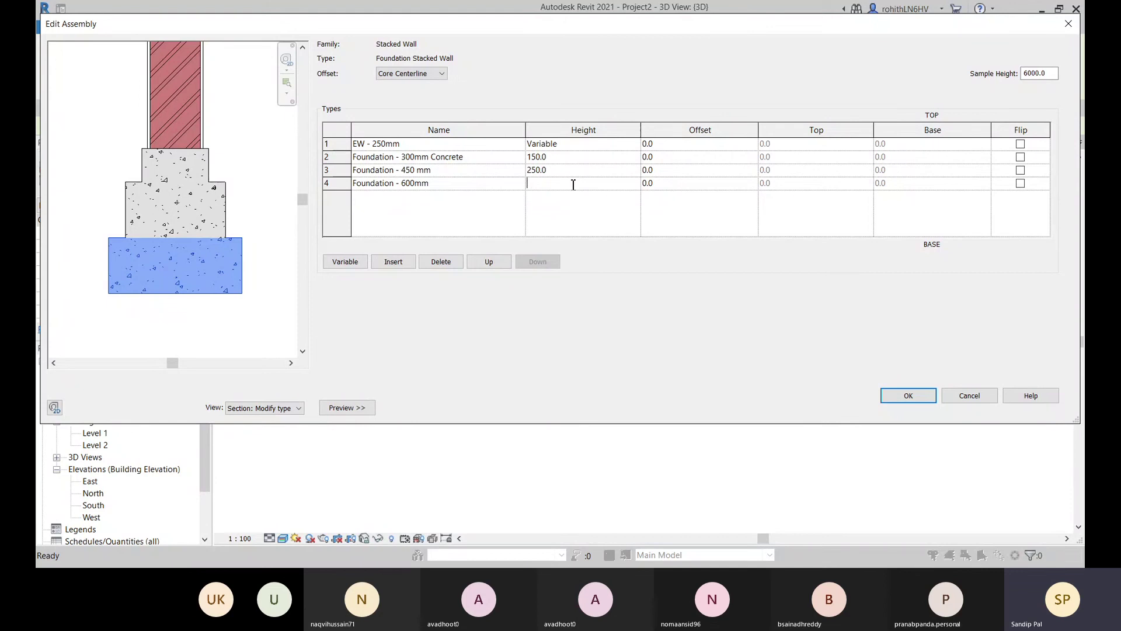
{"action": "type", "text": "450"}
{"action": "key", "text": "Tab"}
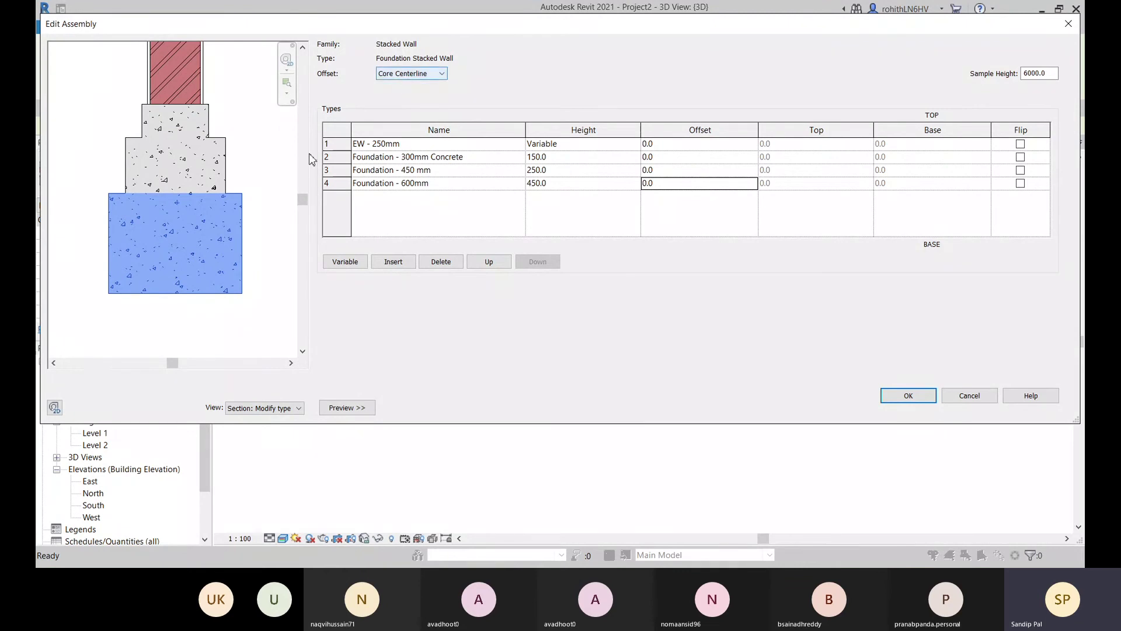
{"action": "scroll", "coordinate": [157, 206], "scroll_direction": "down", "scroll_amount": 2}
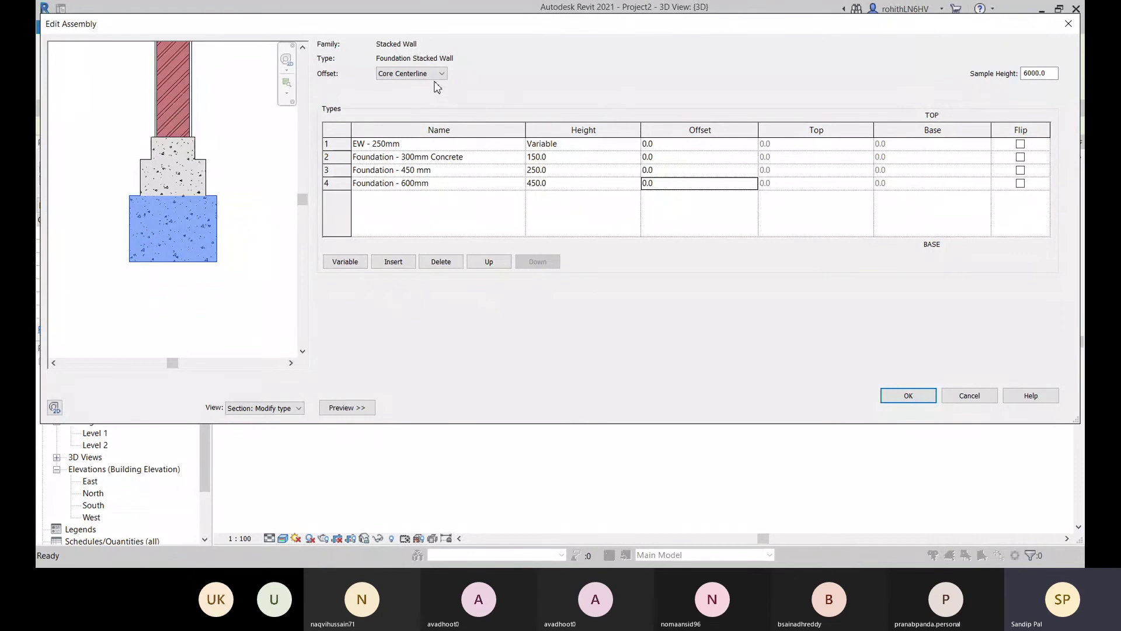
- Try an offset of -50 on the Foundation - 600mm base segment and inspect the shift in the section preview
{"action": "left_click", "coordinate": [662, 185]}
{"action": "left_click", "coordinate": [692, 170]}
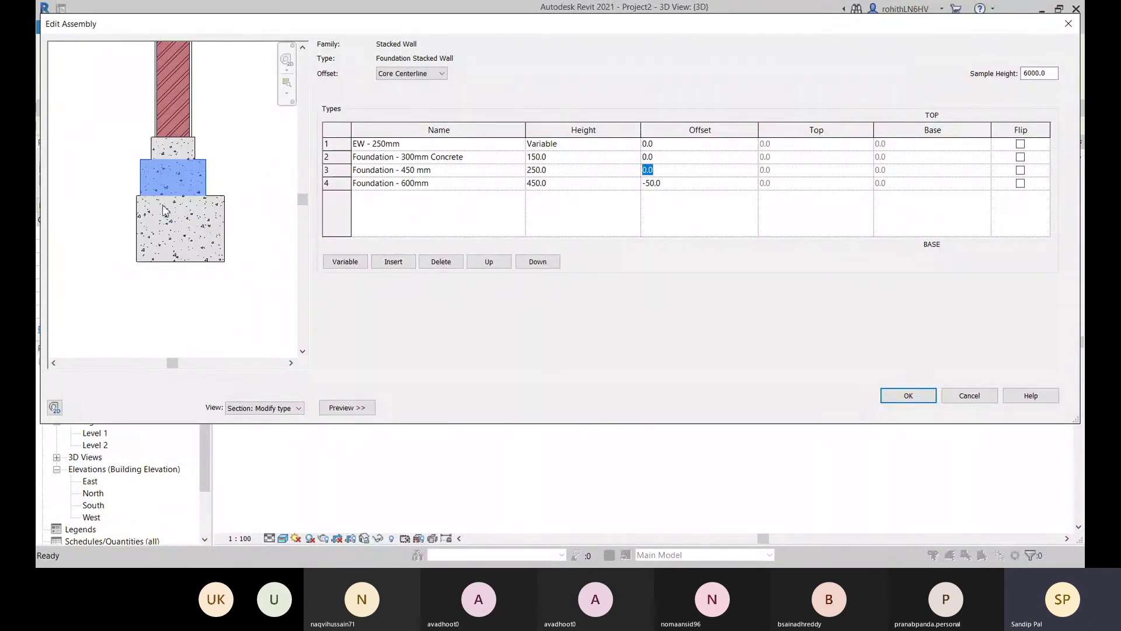
{"action": "scroll", "coordinate": [140, 208], "scroll_direction": "up", "scroll_amount": 3}
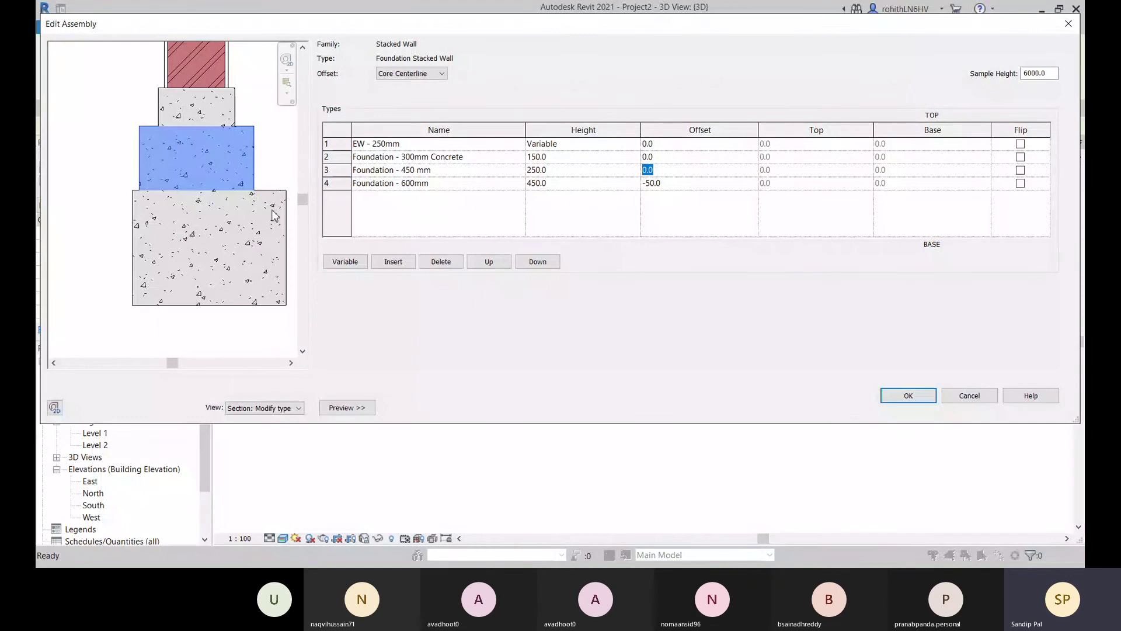
{"action": "scroll", "coordinate": [196, 240], "scroll_direction": "down", "scroll_amount": 4}
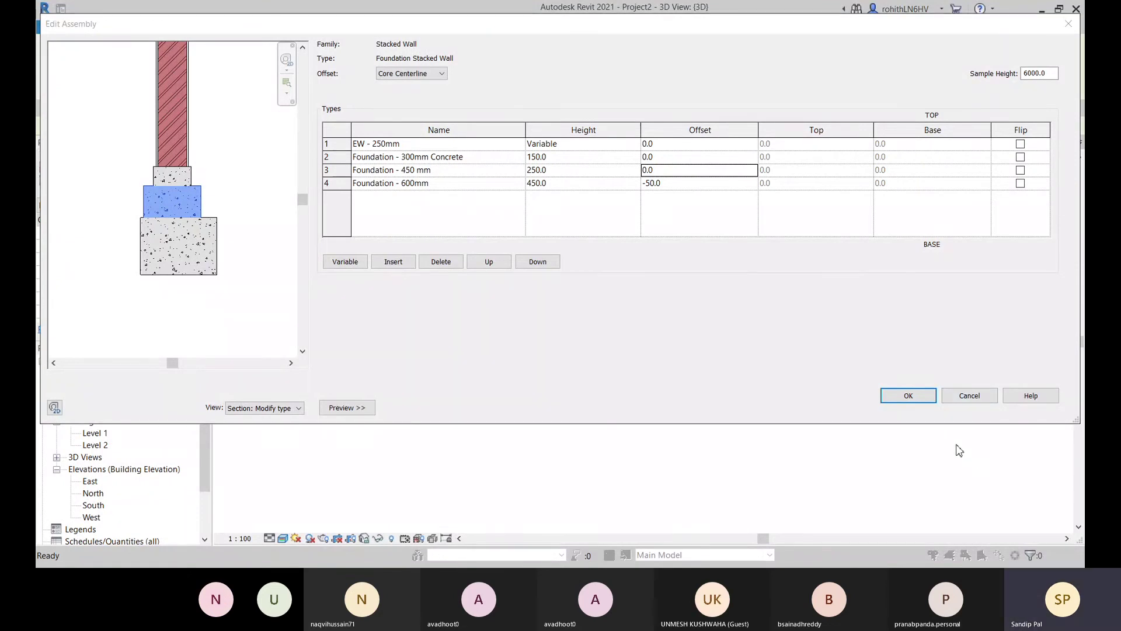
- Return the Foundation - 600mm segment's offset to 0 and check its alignment in the preview
{"action": "left_click", "coordinate": [671, 184]}
{"action": "type", "text": "0"}
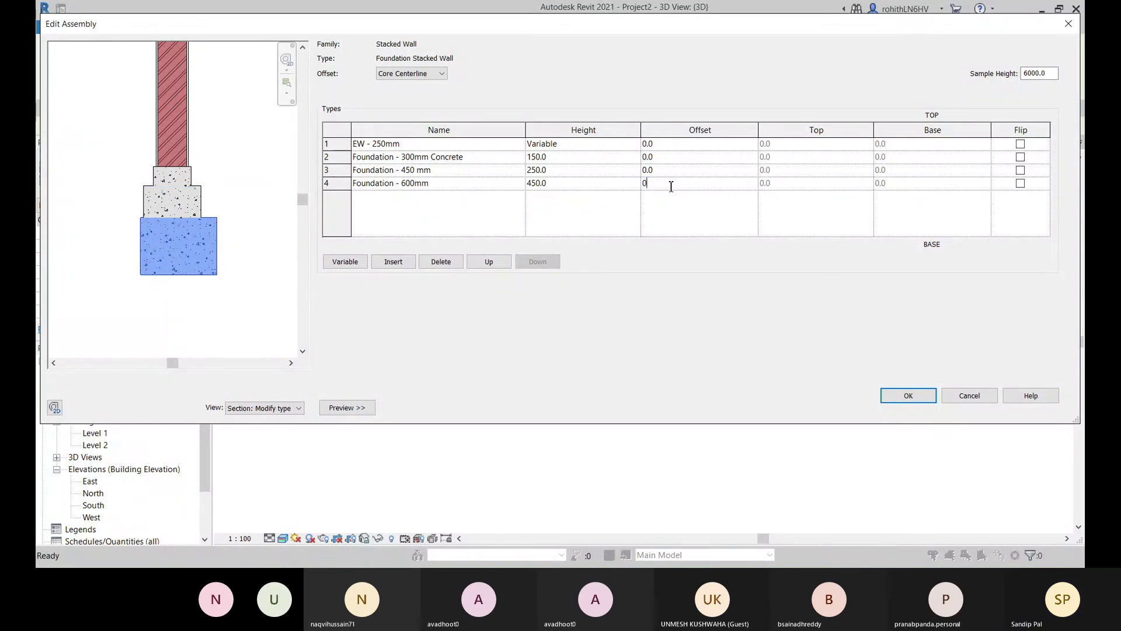
{"action": "left_click", "coordinate": [680, 170]}
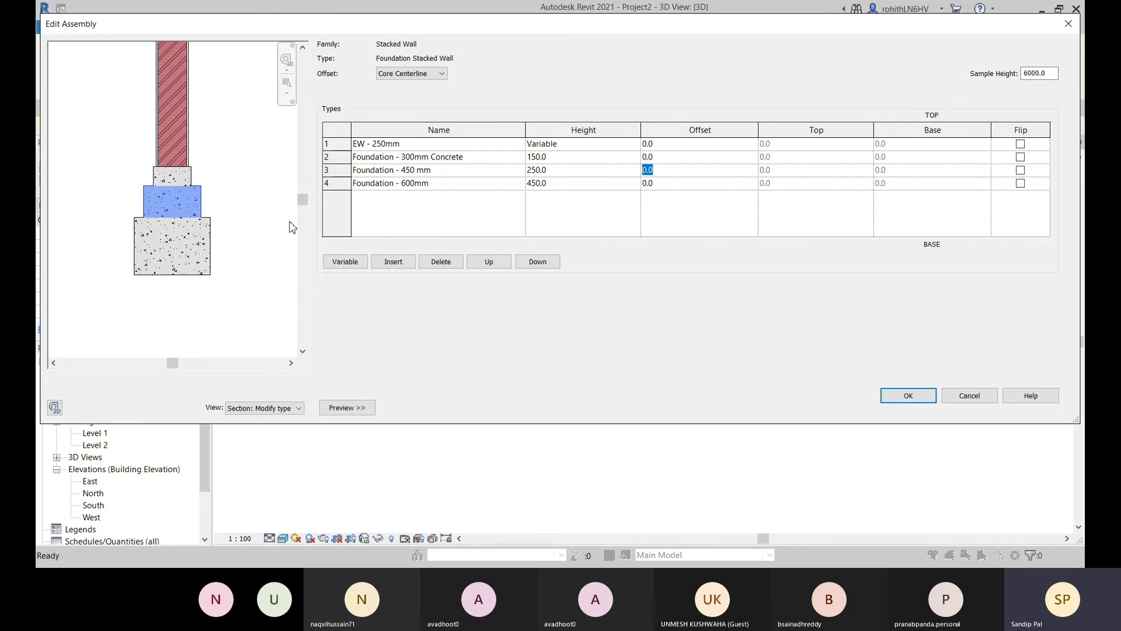
{"action": "scroll", "coordinate": [198, 202], "scroll_direction": "up", "scroll_amount": 2}
{"action": "scroll", "coordinate": [205, 204], "scroll_direction": "down", "scroll_amount": 3}
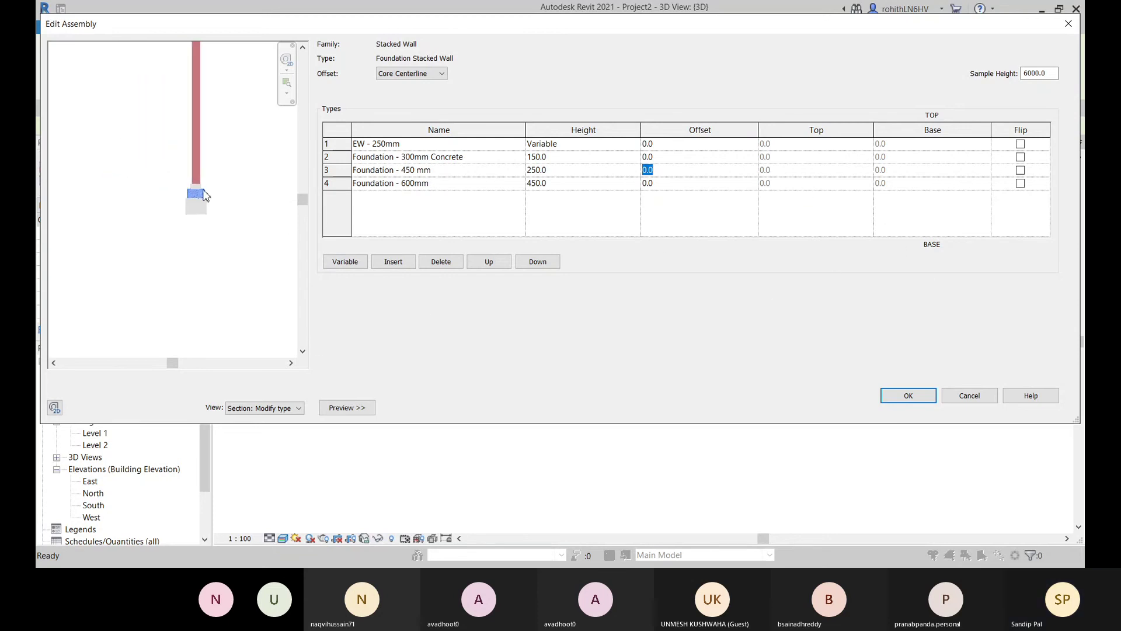
{"action": "scroll", "coordinate": [209, 193], "scroll_direction": "up", "scroll_amount": 2}
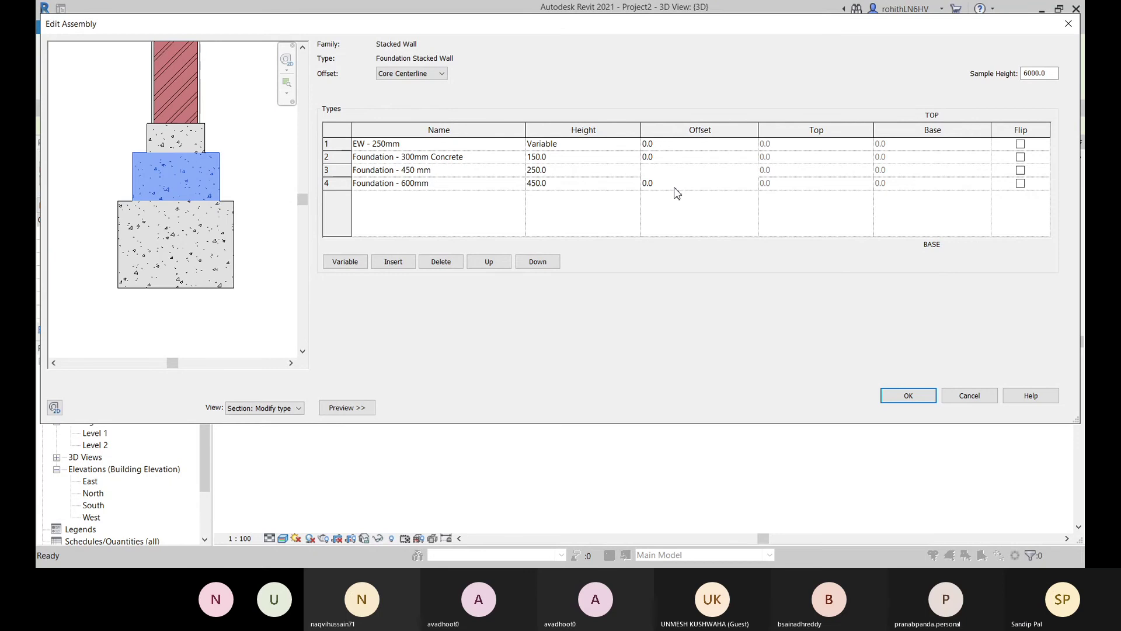
- Try an offset of -100 with the flip option on the Foundation - 600mm segment and inspect the preview
{"action": "left_click", "coordinate": [671, 186]}
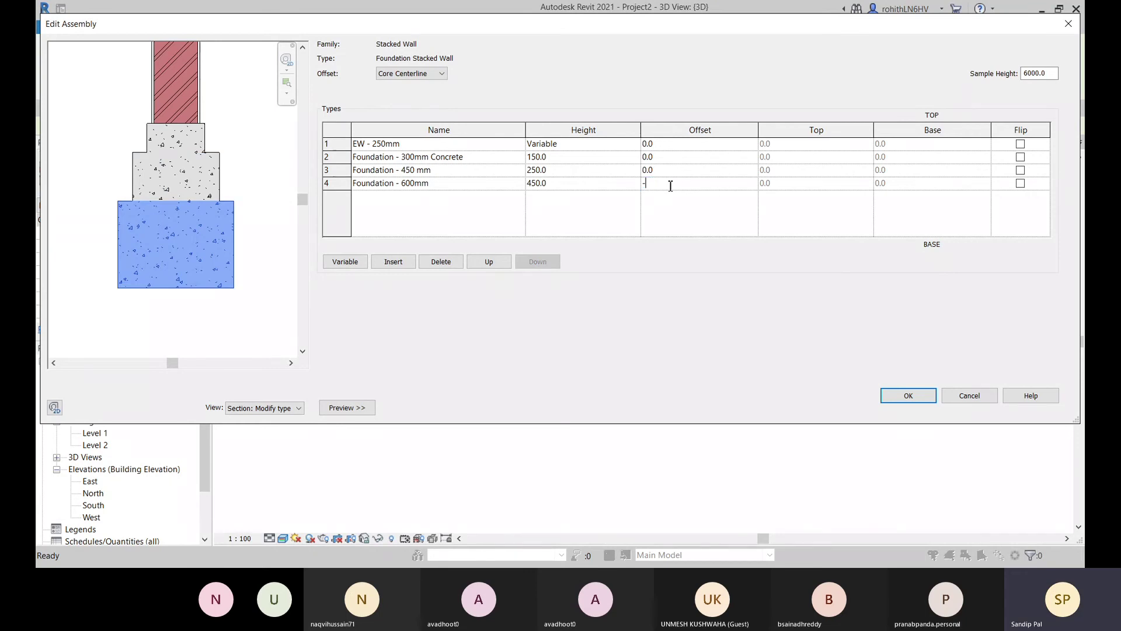
{"action": "type", "text": "-100"}
{"action": "key", "text": "Up"}
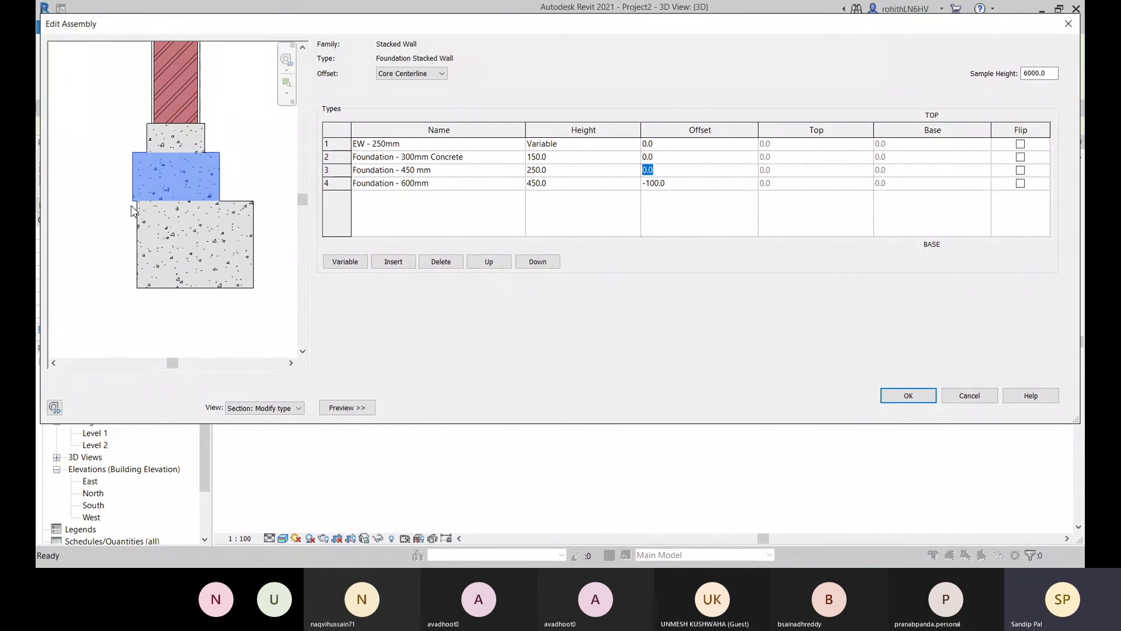
{"action": "left_click", "coordinate": [1020, 184]}
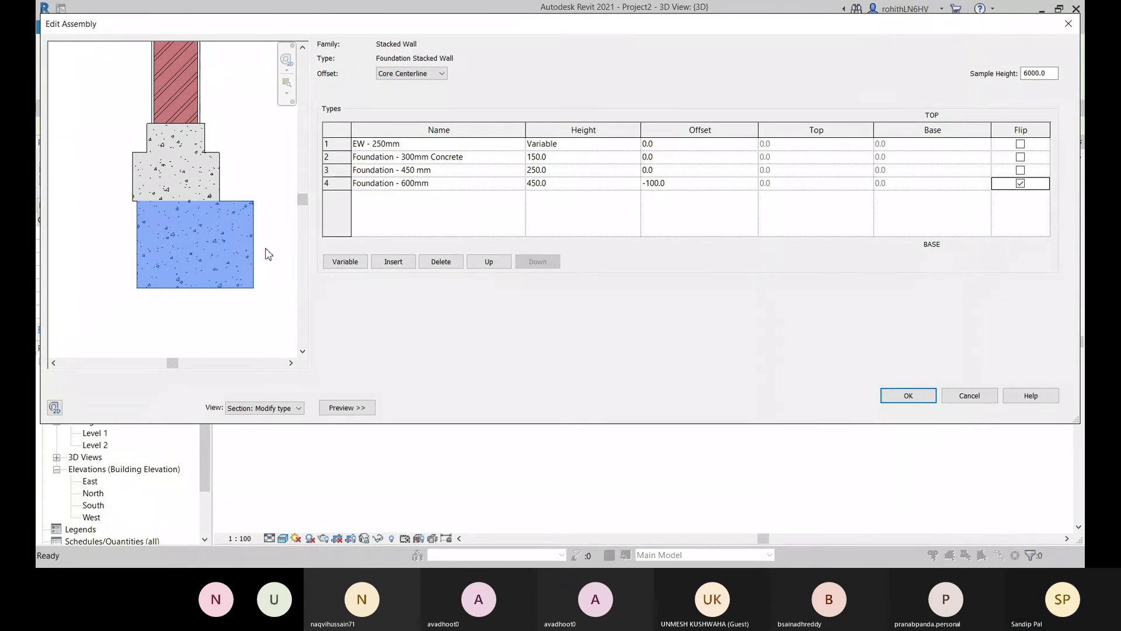
{"action": "scroll", "coordinate": [231, 257], "scroll_direction": "down", "scroll_amount": 5}
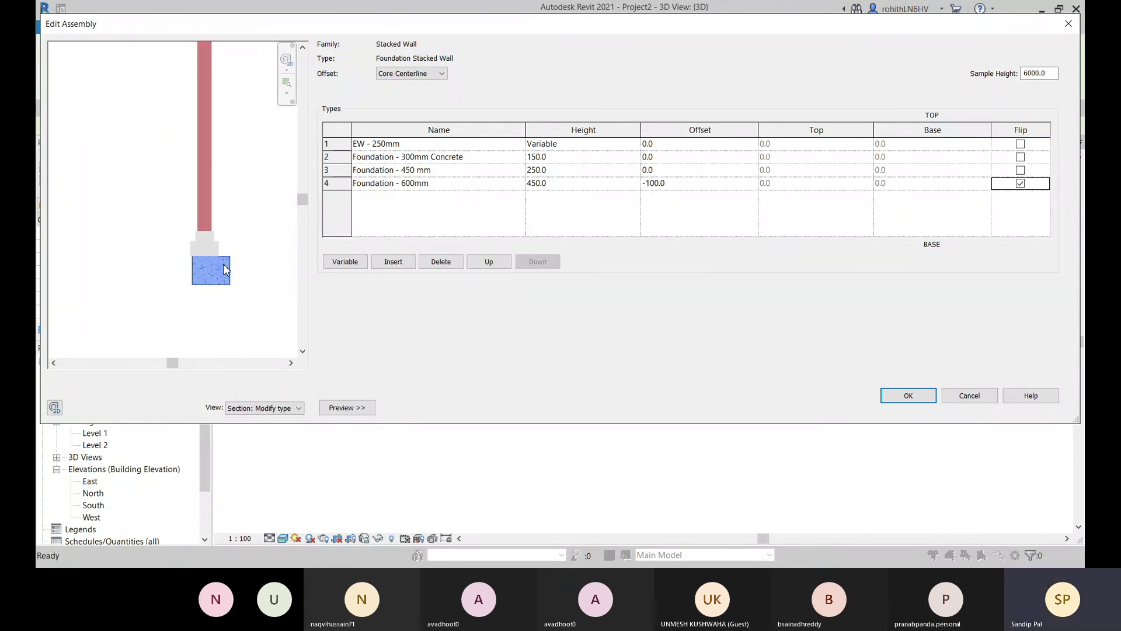
{"action": "scroll", "coordinate": [226, 268], "scroll_direction": "down", "scroll_amount": 2}
{"action": "scroll", "coordinate": [227, 266], "scroll_direction": "up", "scroll_amount": 2}
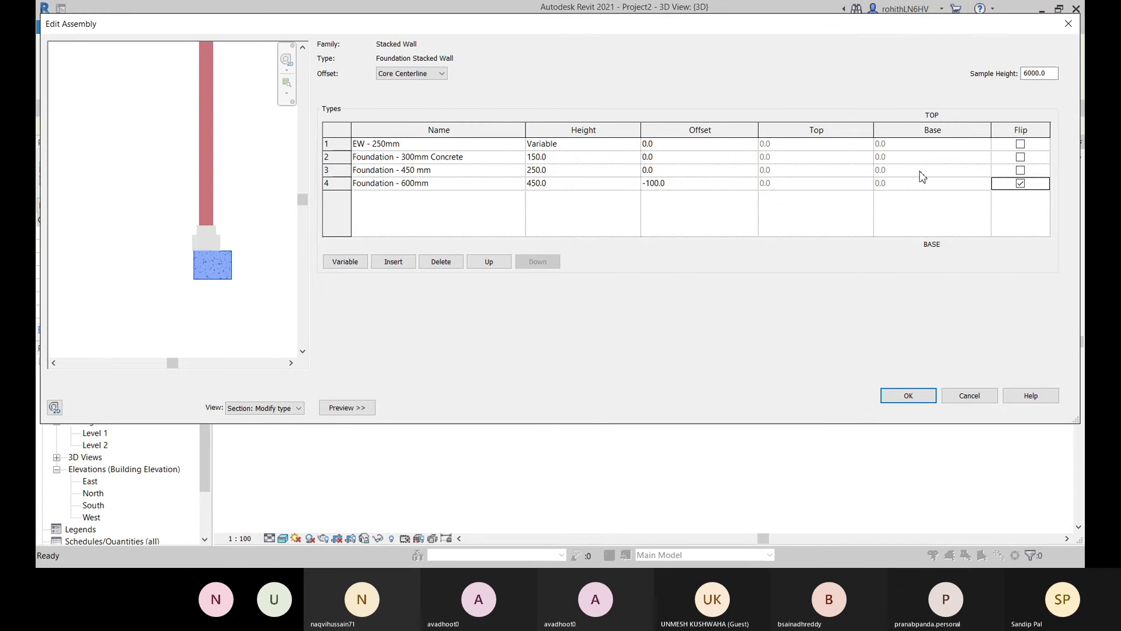
{"action": "scroll", "coordinate": [249, 261], "scroll_direction": "up", "scroll_amount": 5}
{"action": "middle_click_drag", "start_coordinate": [211, 222], "coordinate": [228, 189]}
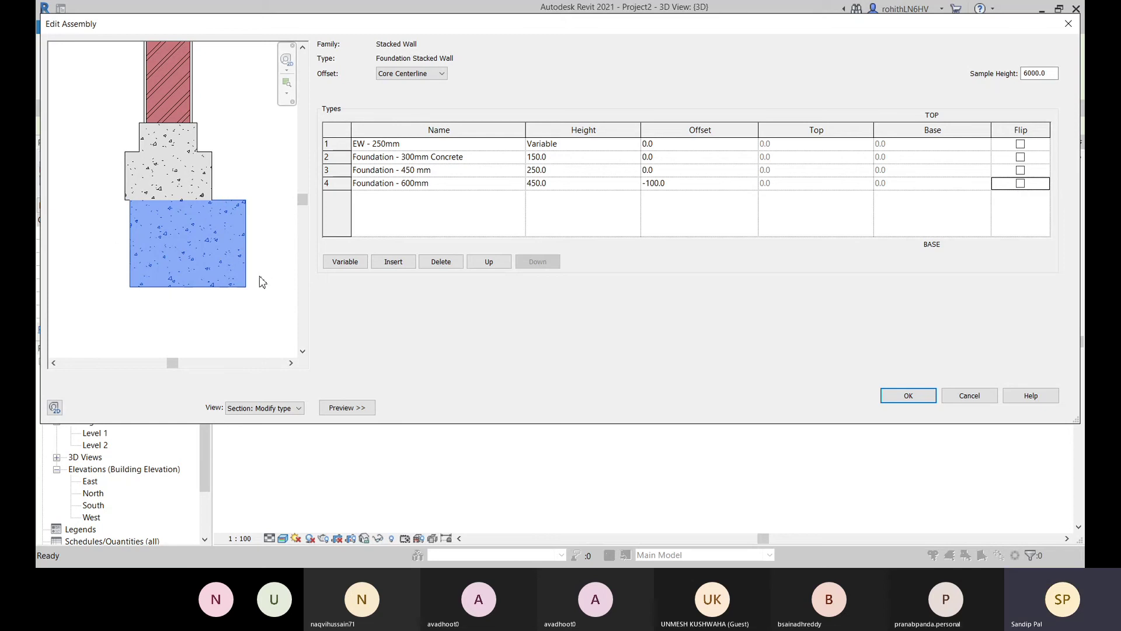
- Reset the Foundation - 600mm segment's offset to 0 and accept the stacked wall's assembly and type properties
{"action": "left_click", "coordinate": [622, 183]}
{"action": "left_click", "coordinate": [694, 183]}
{"action": "key", "text": "Tab"}
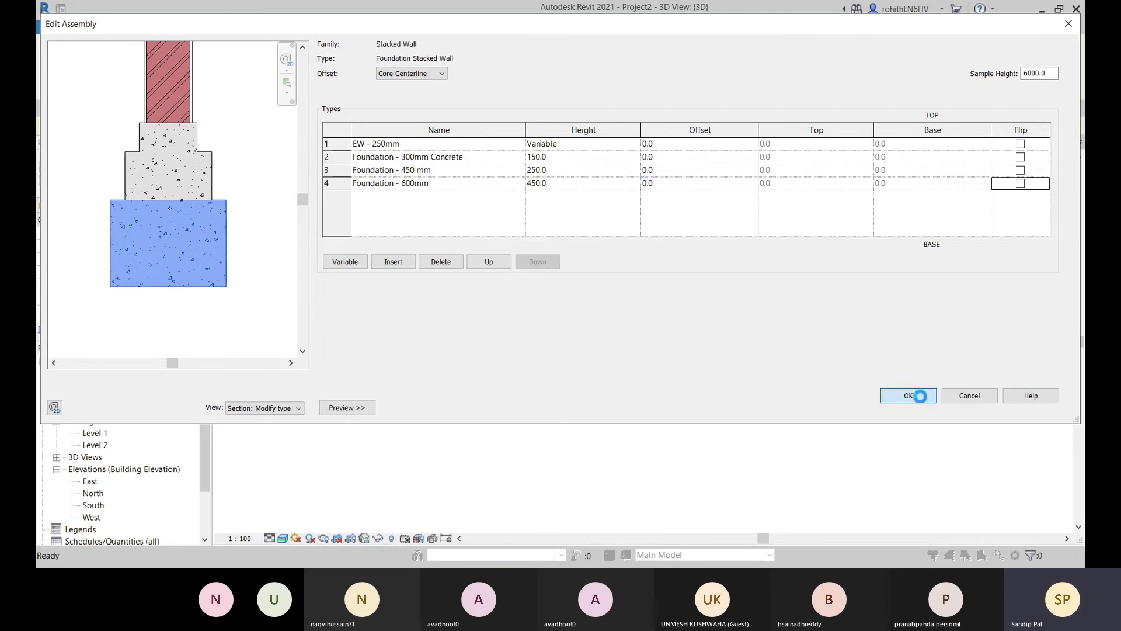
{"action": "left_click", "coordinate": [920, 396]}
{"action": "left_click", "coordinate": [927, 407]}
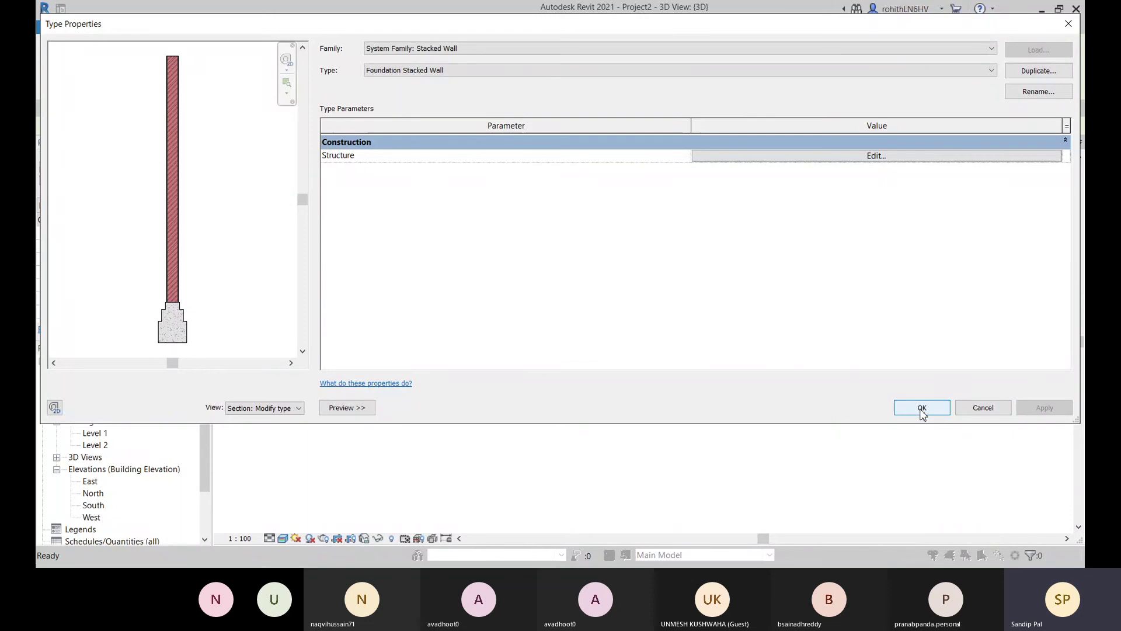
- Leave wall placement and delete the freestanding stacked wall beside the building
{"action": "scroll", "coordinate": [611, 394], "scroll_direction": "down", "scroll_amount": 2}
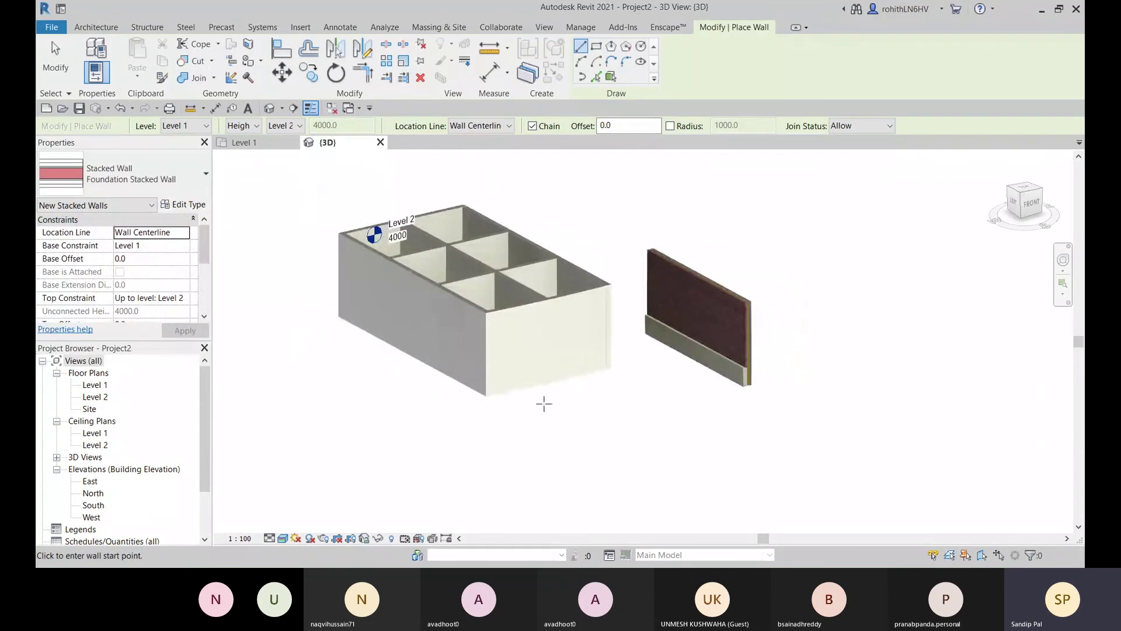
{"action": "middle_click_drag", "start_coordinate": [500, 401], "coordinate": [583, 426]}
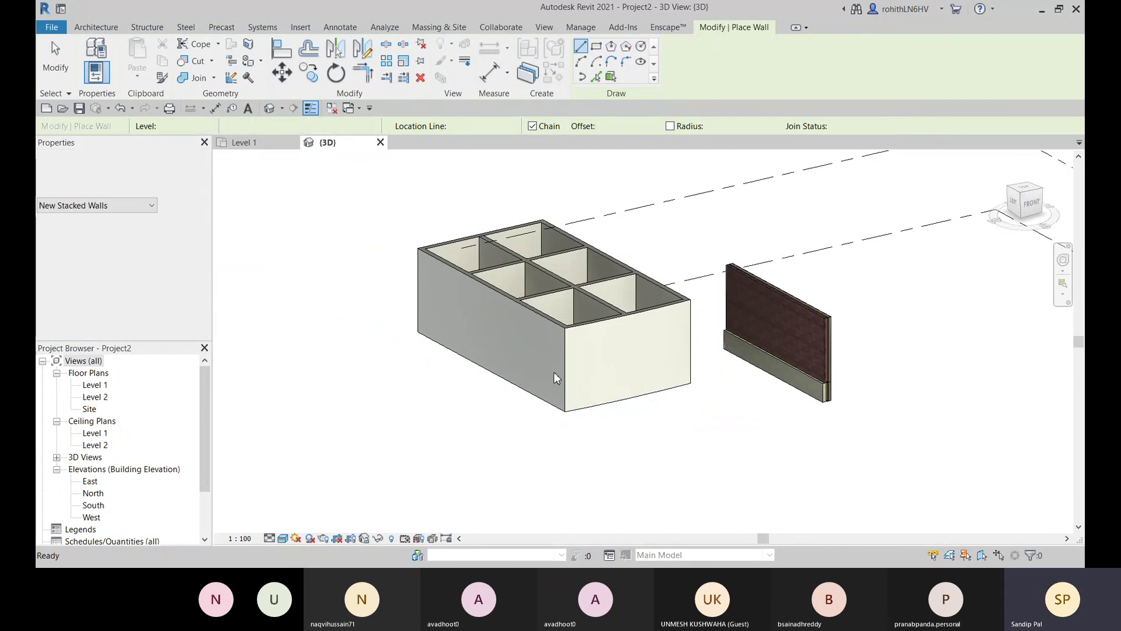
{"action": "left_click", "coordinate": [648, 341]}
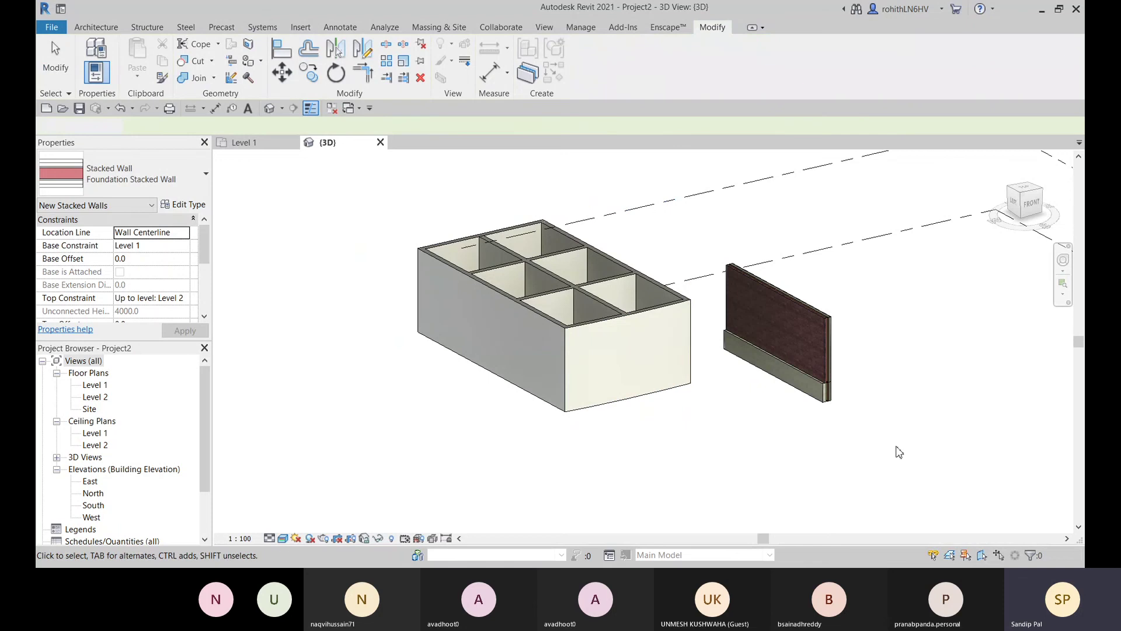
{"action": "key", "text": "Escape"}
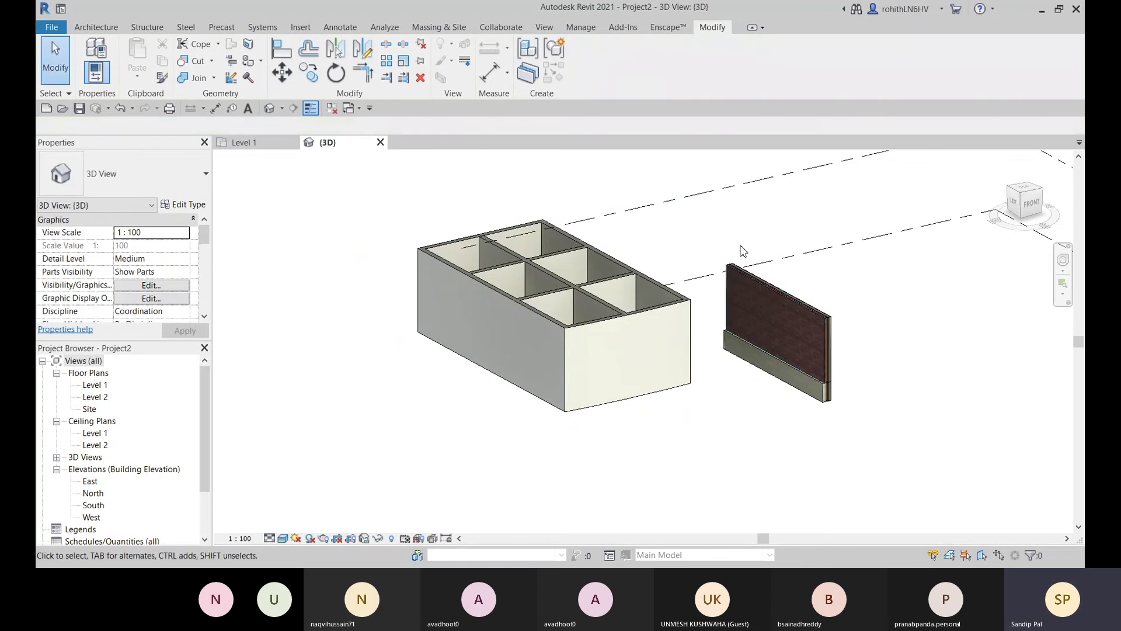
{"action": "left_click_drag", "start_coordinate": [703, 231], "coordinate": [852, 434]}
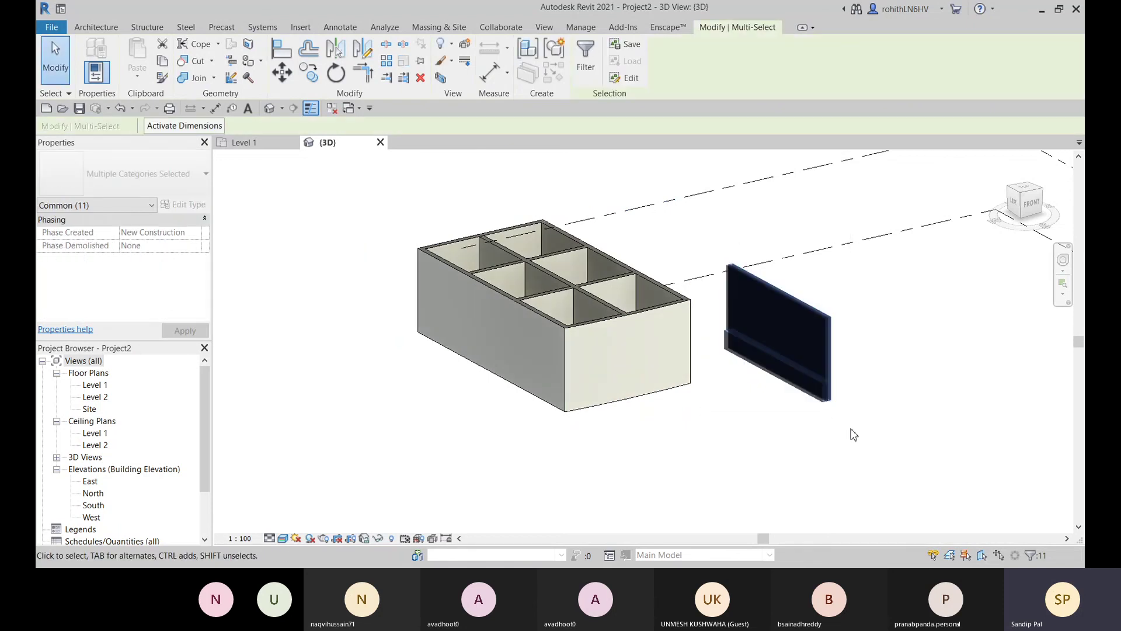
{"action": "key", "text": "Delete"}
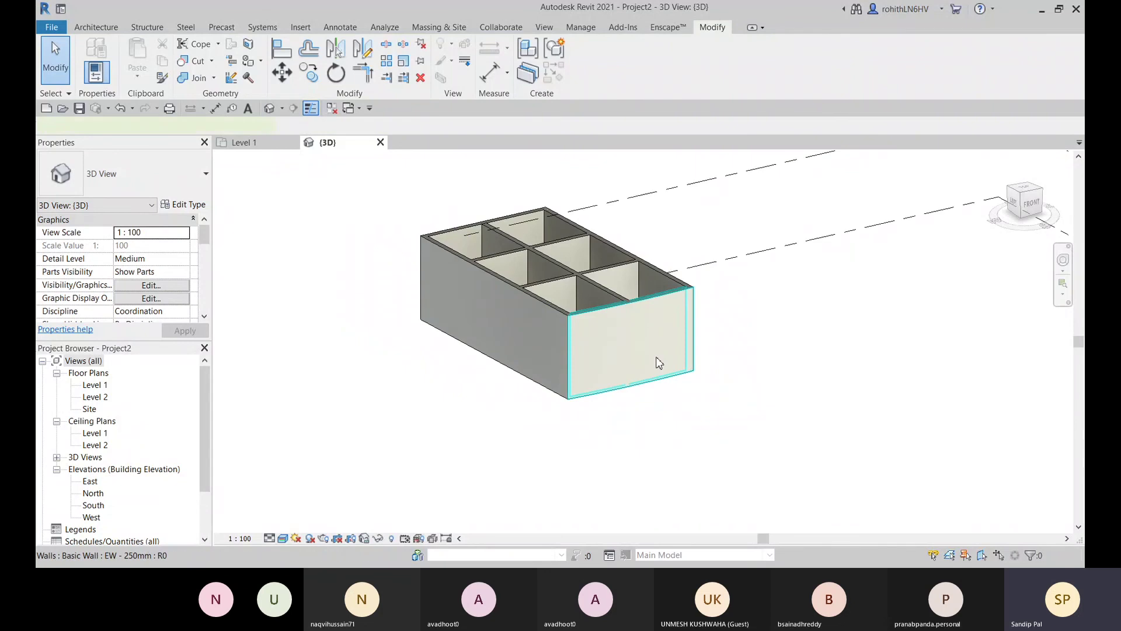
- Select all instances of the EW - 250mm wall and change their type to the Foundation Stacked Wall
{"action": "left_click", "coordinate": [658, 362]}
{"action": "right_click", "coordinate": [734, 314]}
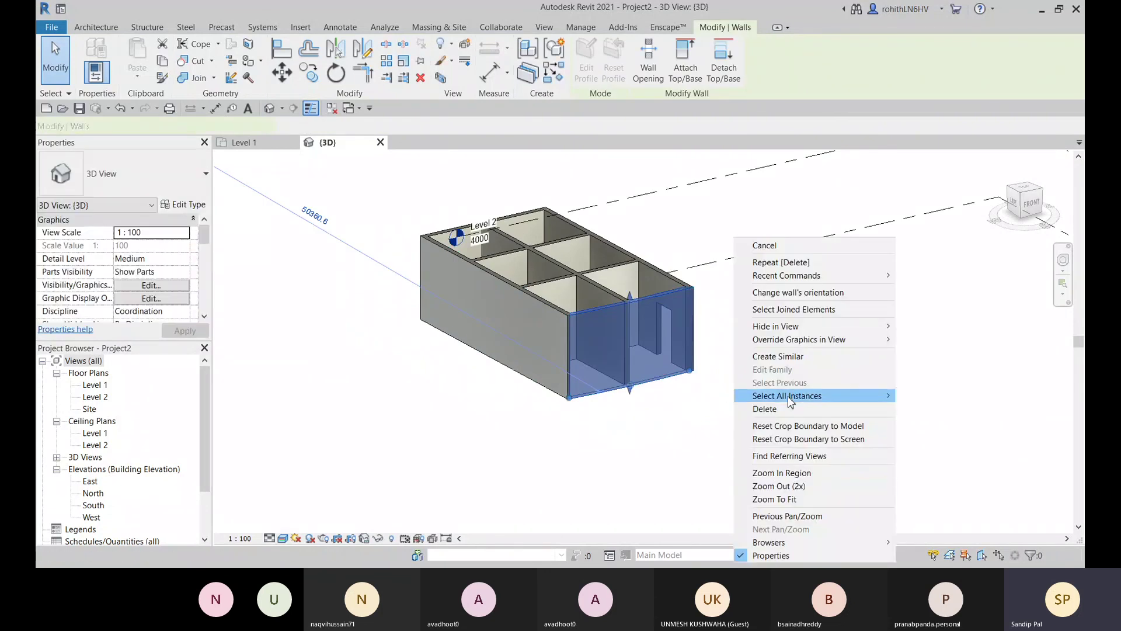
{"action": "mouse_move", "coordinate": [792, 397]}
{"action": "left_click", "coordinate": [941, 409]}
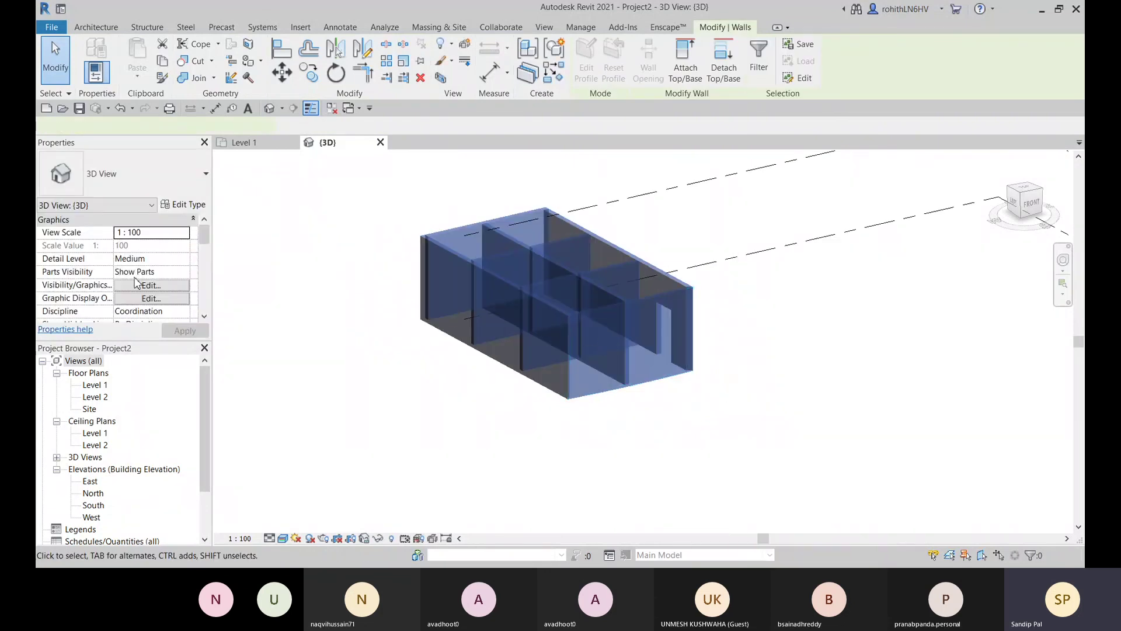
{"action": "left_click", "coordinate": [171, 183]}
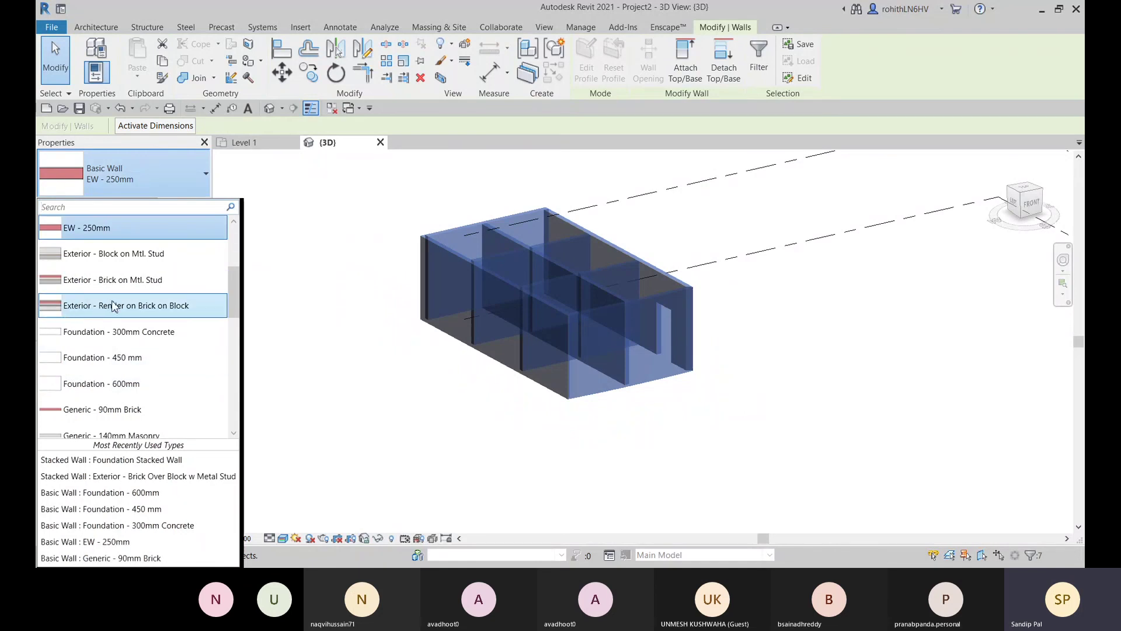
{"action": "scroll", "coordinate": [201, 346], "scroll_direction": "down", "scroll_amount": 3}
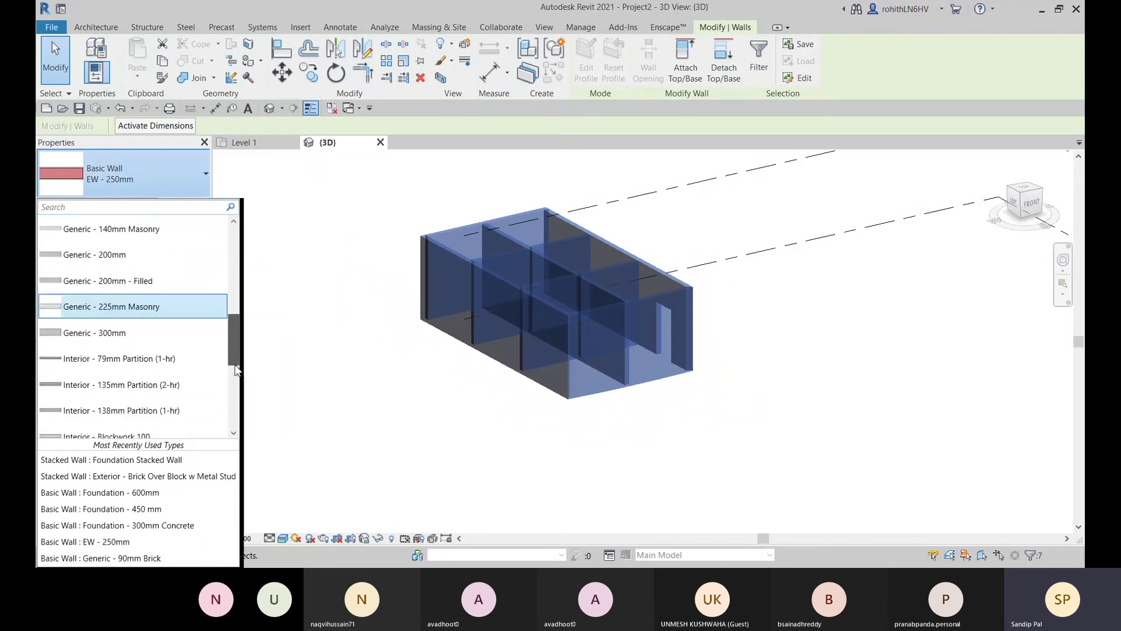
{"action": "left_click", "coordinate": [235, 370]}
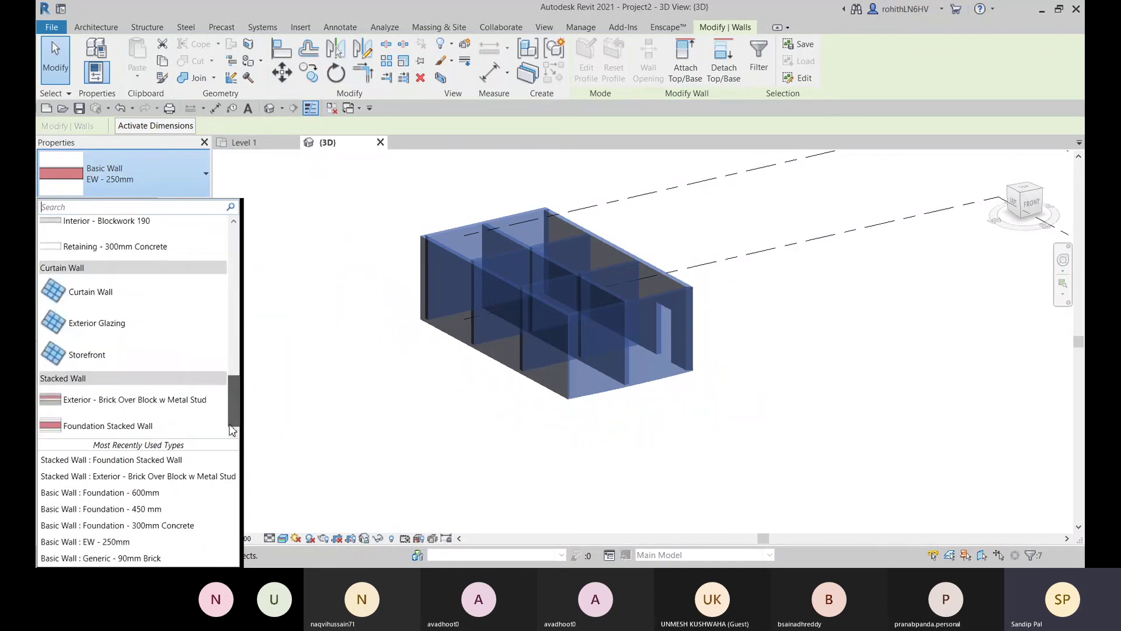
{"action": "left_click", "coordinate": [80, 426]}
{"action": "left_click", "coordinate": [611, 428]}
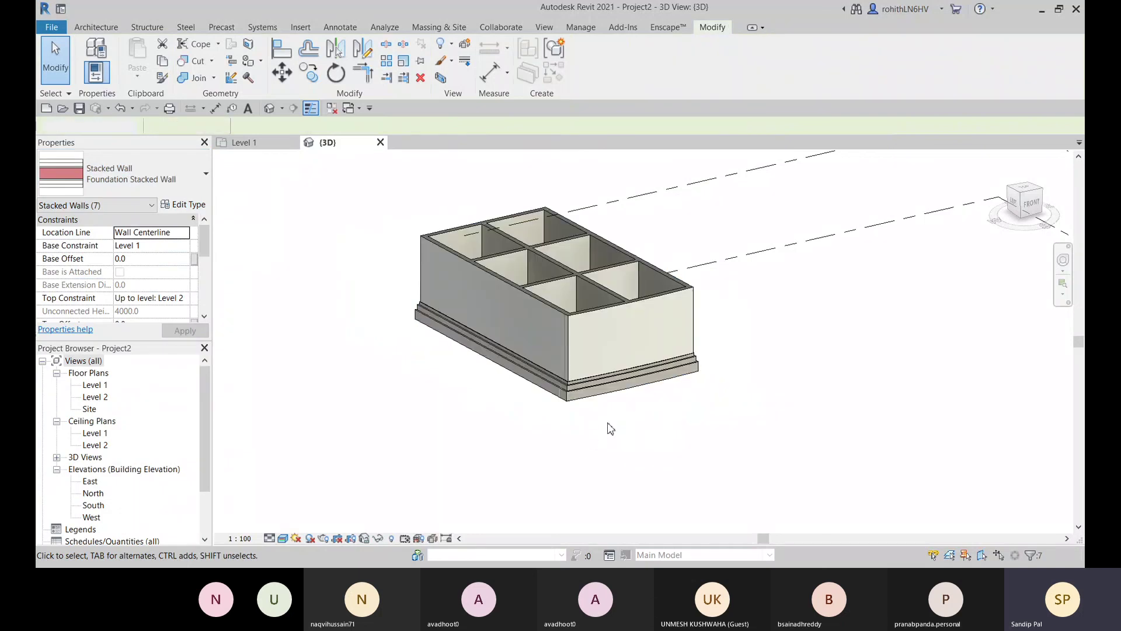
- Examine the stepped foundation at the building's front corner and around the wall opening on the right side
{"action": "scroll", "coordinate": [403, 395], "scroll_direction": "up", "scroll_amount": 3}
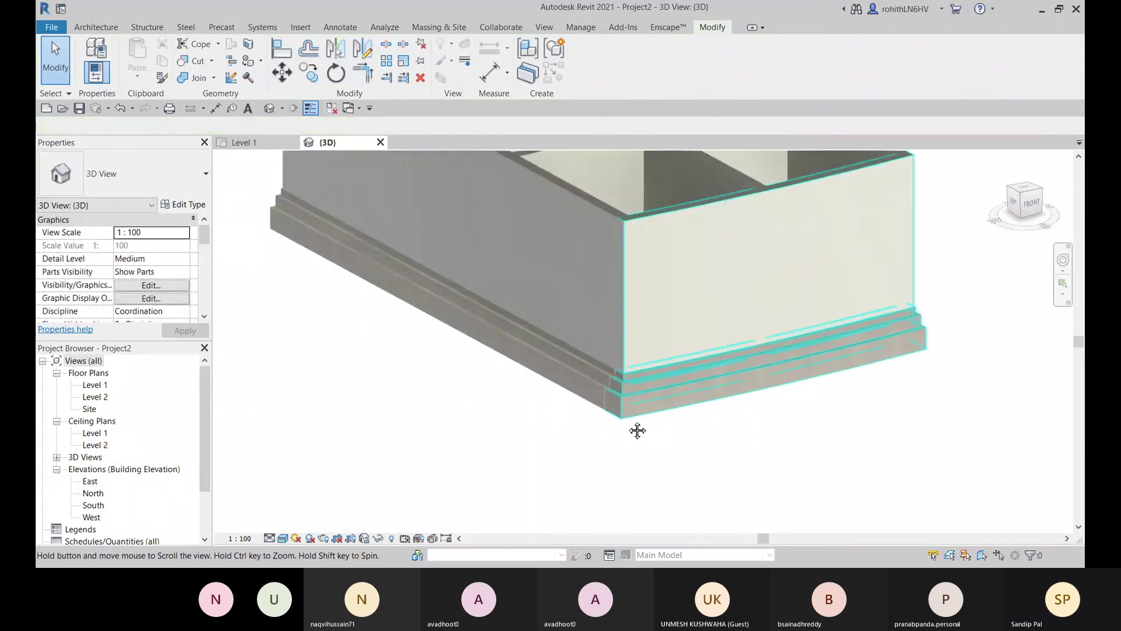
{"action": "scroll", "coordinate": [587, 437], "scroll_direction": "up", "scroll_amount": 2}
{"action": "scroll", "coordinate": [588, 437], "scroll_direction": "up", "scroll_amount": 4}
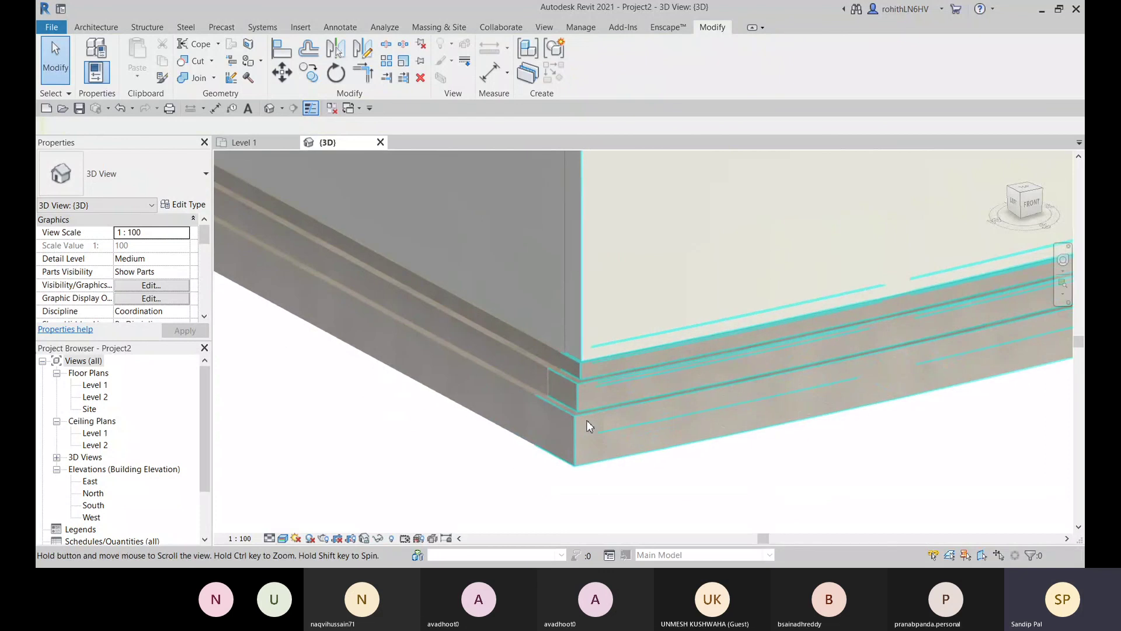
{"action": "scroll", "coordinate": [471, 394], "scroll_direction": "up", "scroll_amount": 2}
{"action": "scroll", "coordinate": [701, 370], "scroll_direction": "down", "scroll_amount": 5}
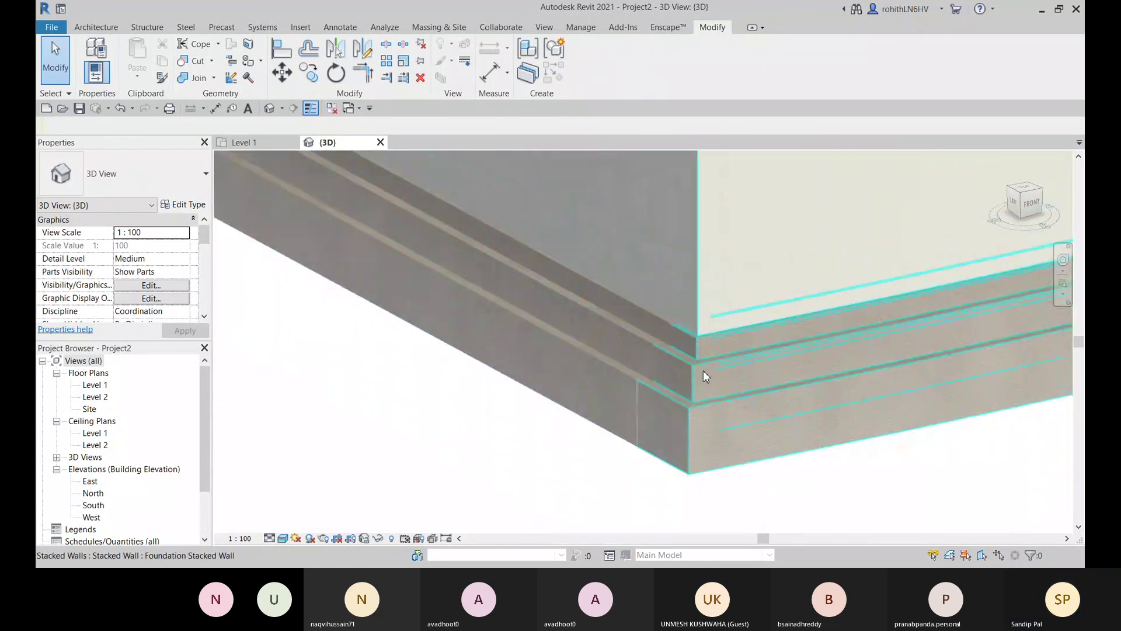
{"action": "scroll", "coordinate": [665, 397], "scroll_direction": "down", "scroll_amount": 4}
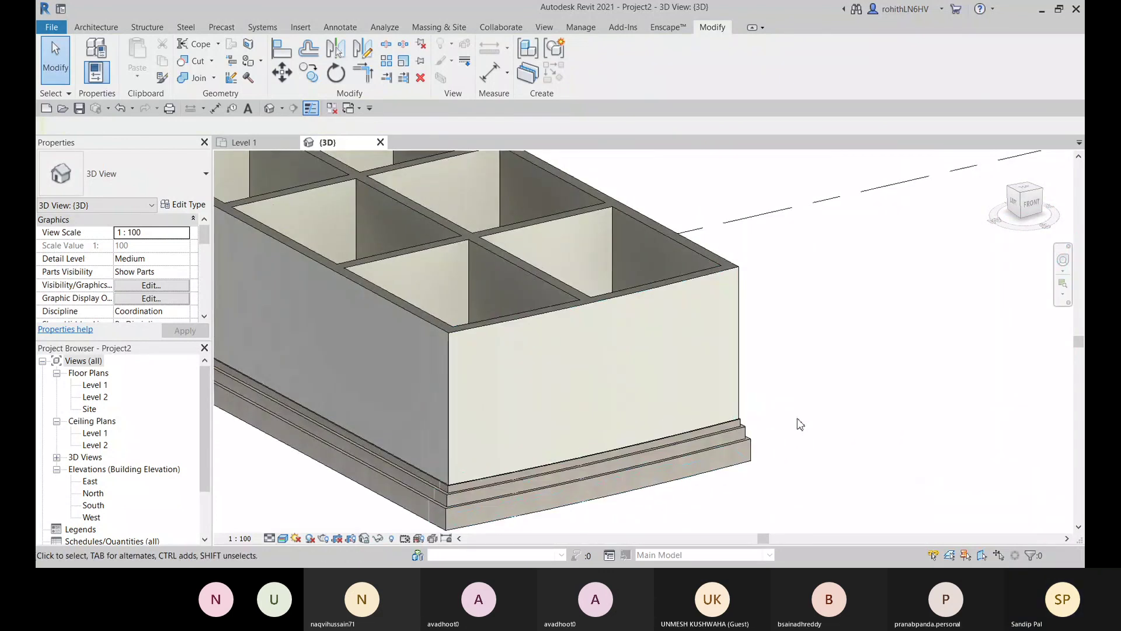
{"action": "middle_click_drag", "start_coordinate": [788, 407], "coordinate": [519, 371], "text": "shift"}
{"action": "middle_click_drag", "start_coordinate": [817, 496], "coordinate": [456, 281]}
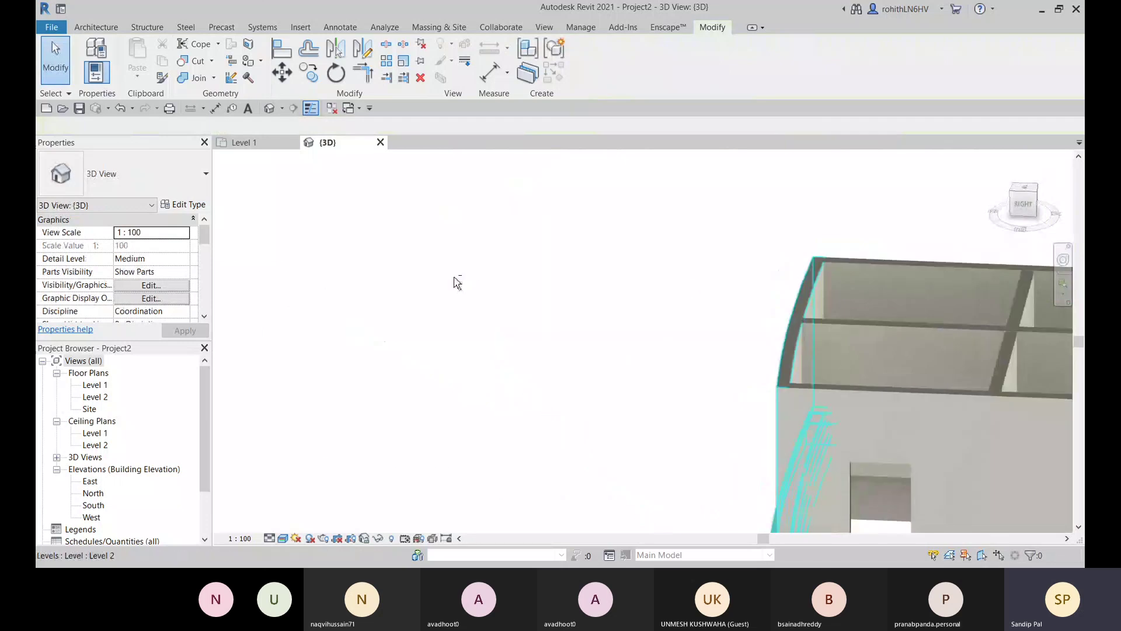
{"action": "middle_click_drag", "start_coordinate": [815, 455], "coordinate": [648, 445]}
{"action": "scroll", "coordinate": [575, 439], "scroll_direction": "up", "scroll_amount": 3}
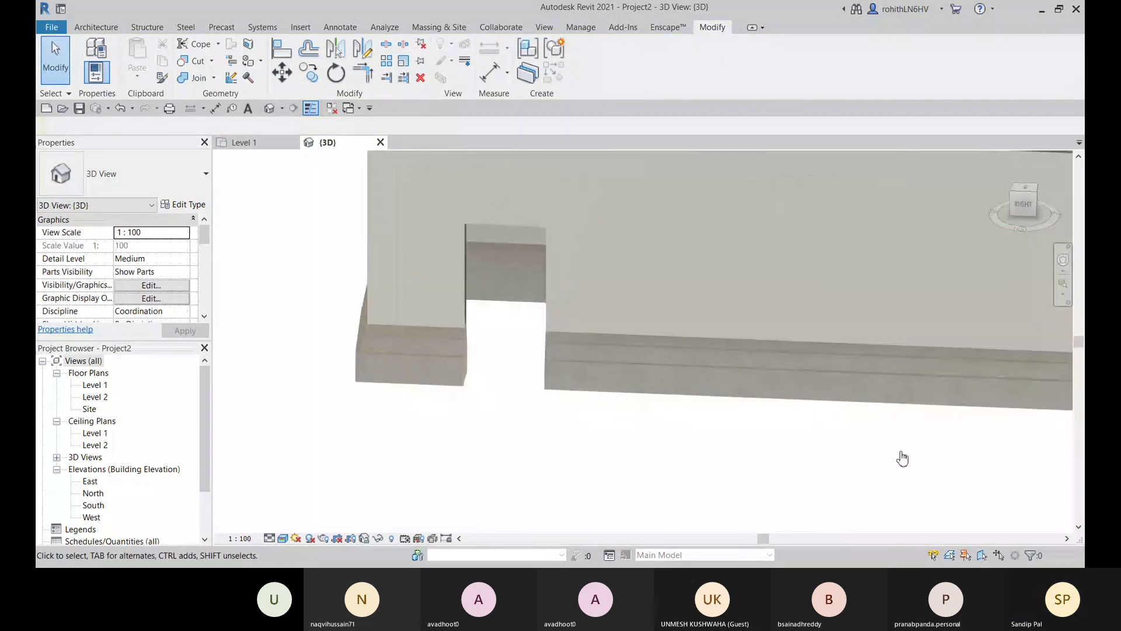
{"action": "middle_click_drag", "start_coordinate": [438, 445], "coordinate": [608, 478], "text": "shift"}
{"action": "scroll", "coordinate": [496, 436], "scroll_direction": "down", "scroll_amount": 5}
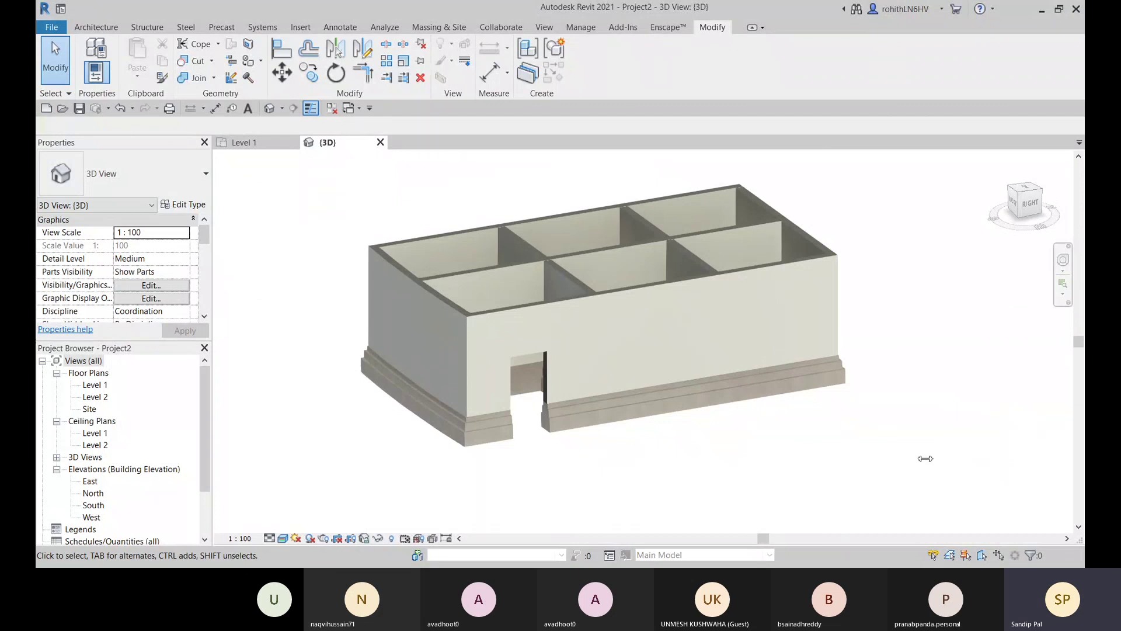